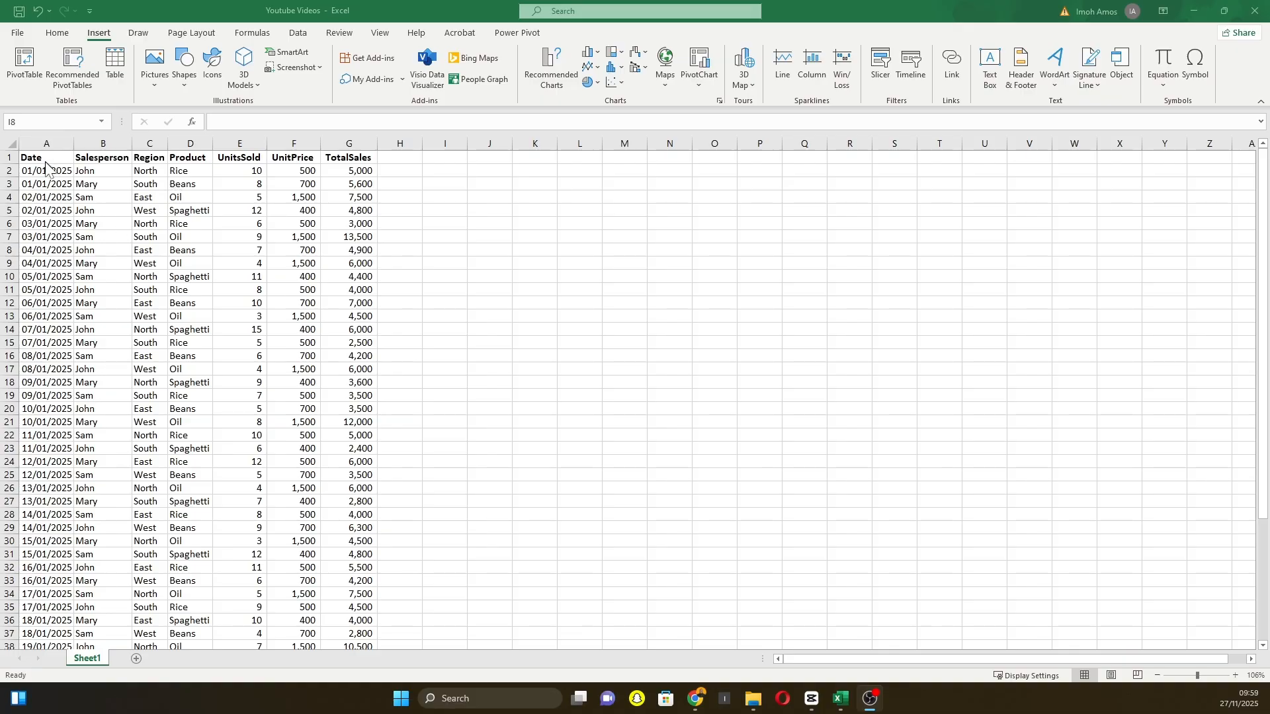
Step: Examine the sales dataset's columns from Date to TotalSales and its records down to the last row
left_click(109, 172)
left_click(147, 172)
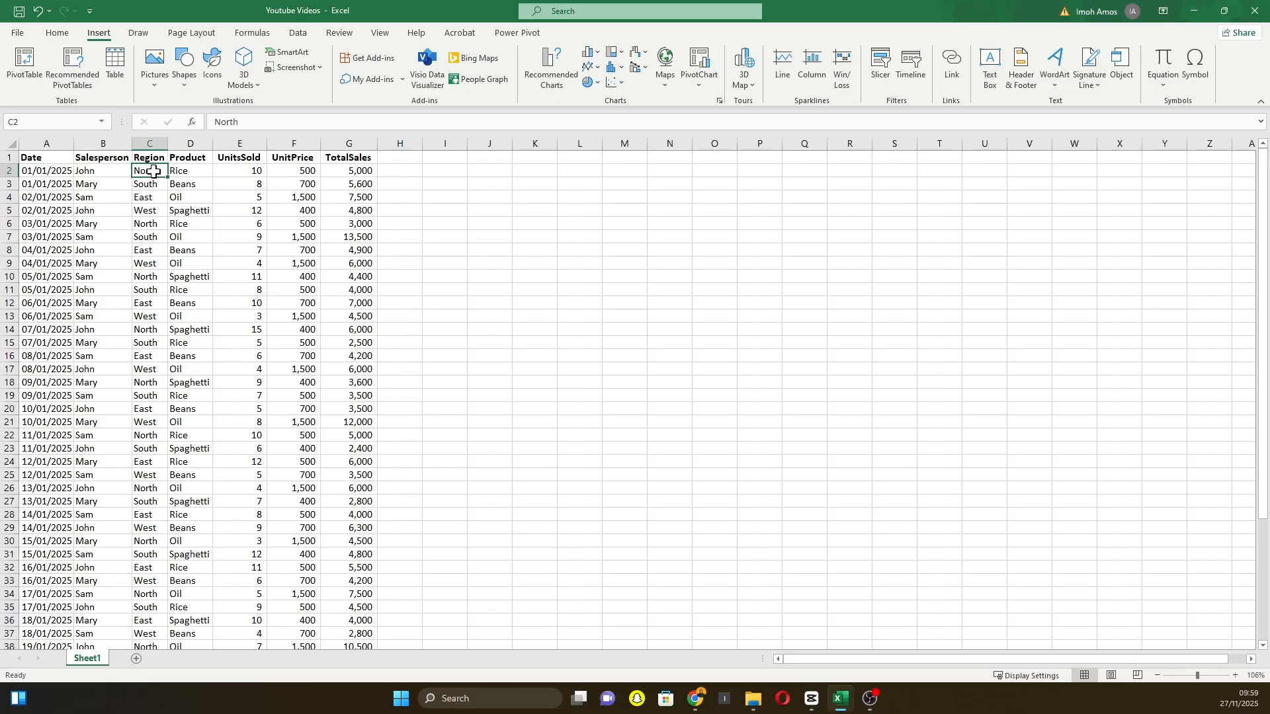
left_click(190, 158)
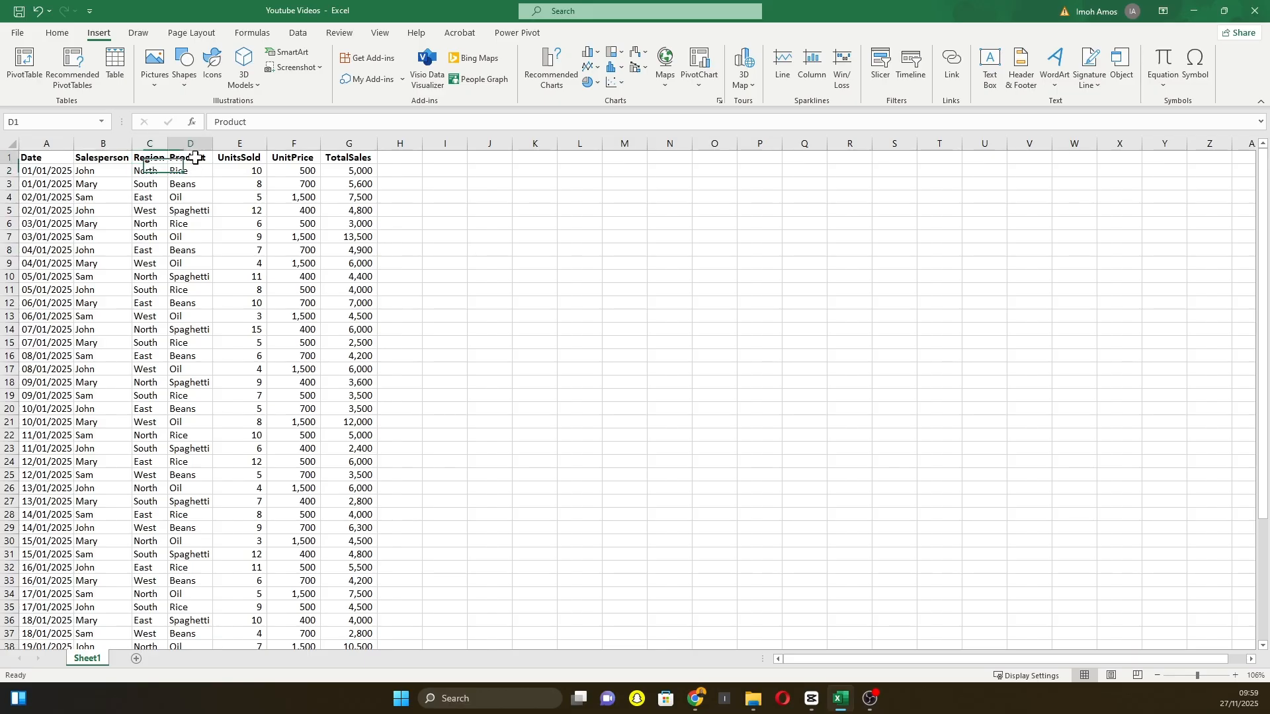
left_click(240, 158)
left_click(303, 158)
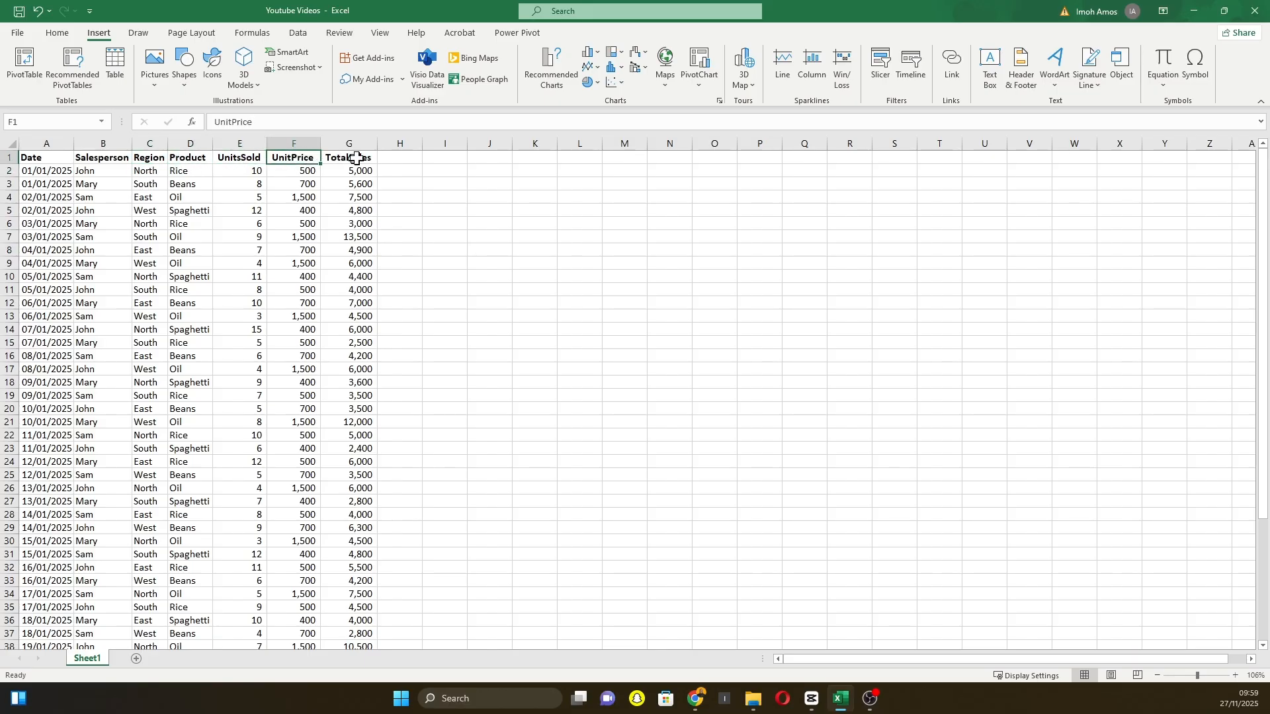
left_click(356, 159)
scroll(145, 198, "down", 3)
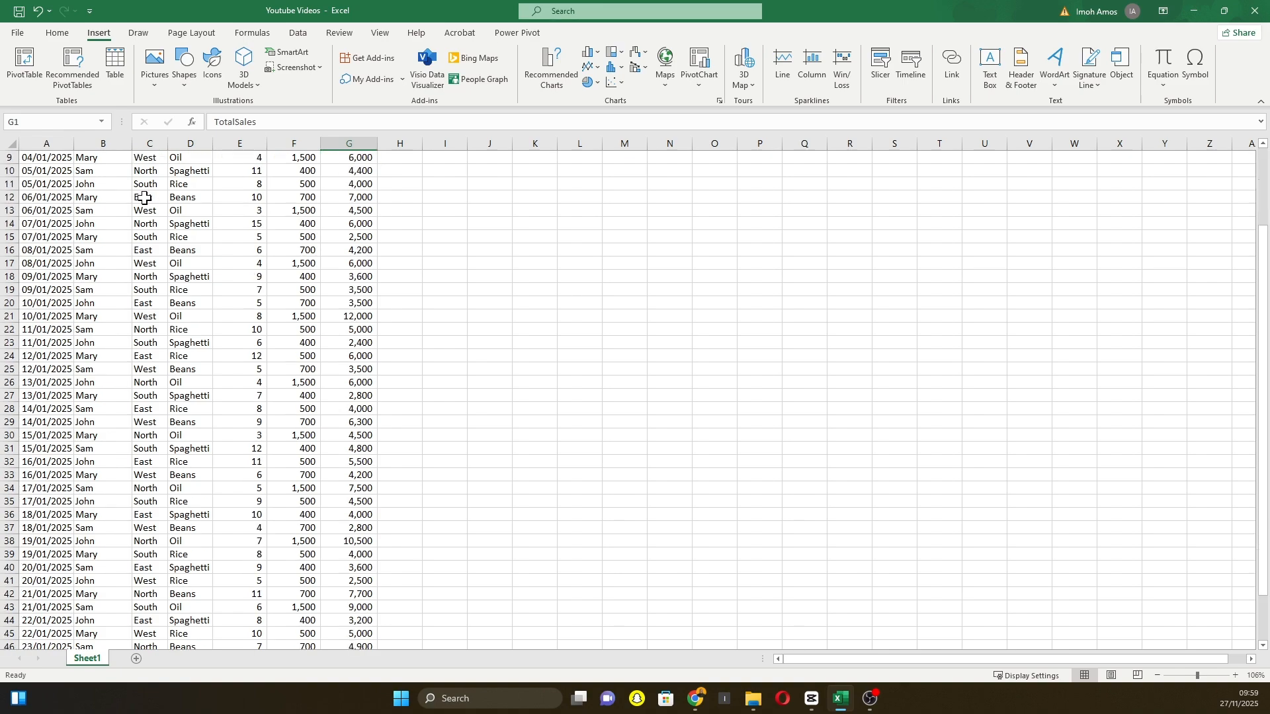
scroll(144, 198, "down", 4)
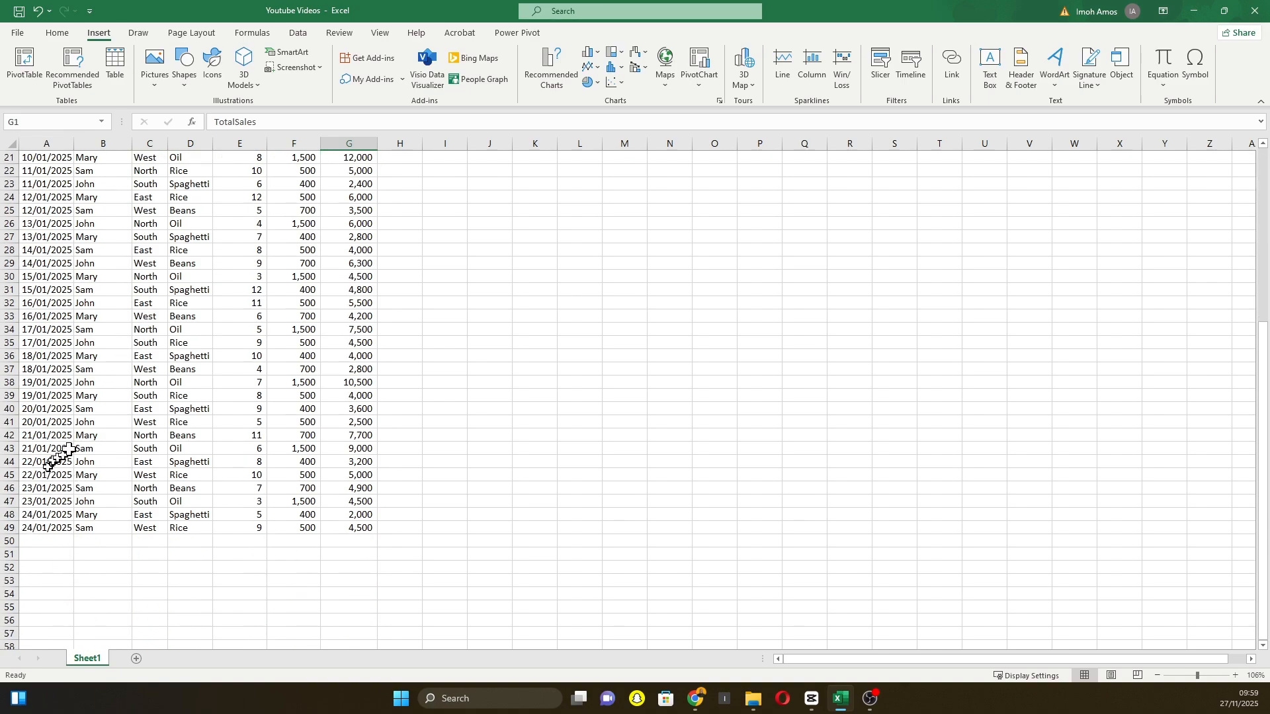
scroll(59, 456, "up", 7)
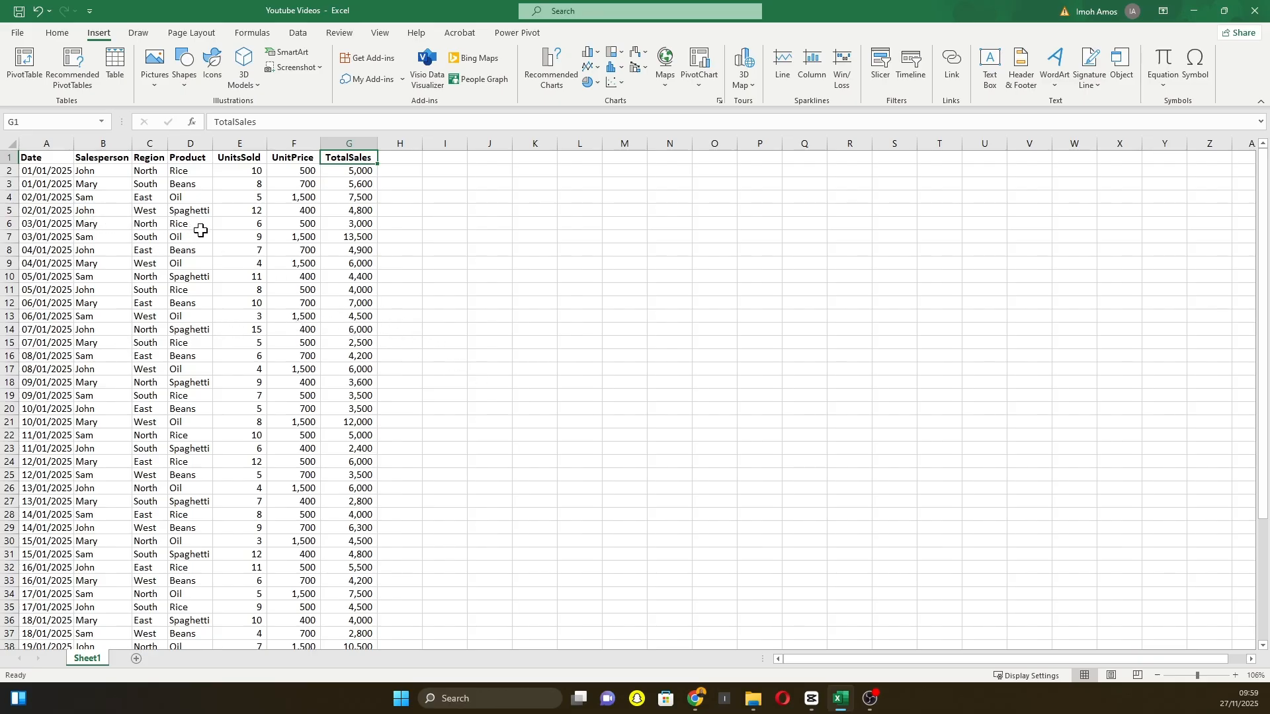
left_click(56, 33)
left_click(99, 33)
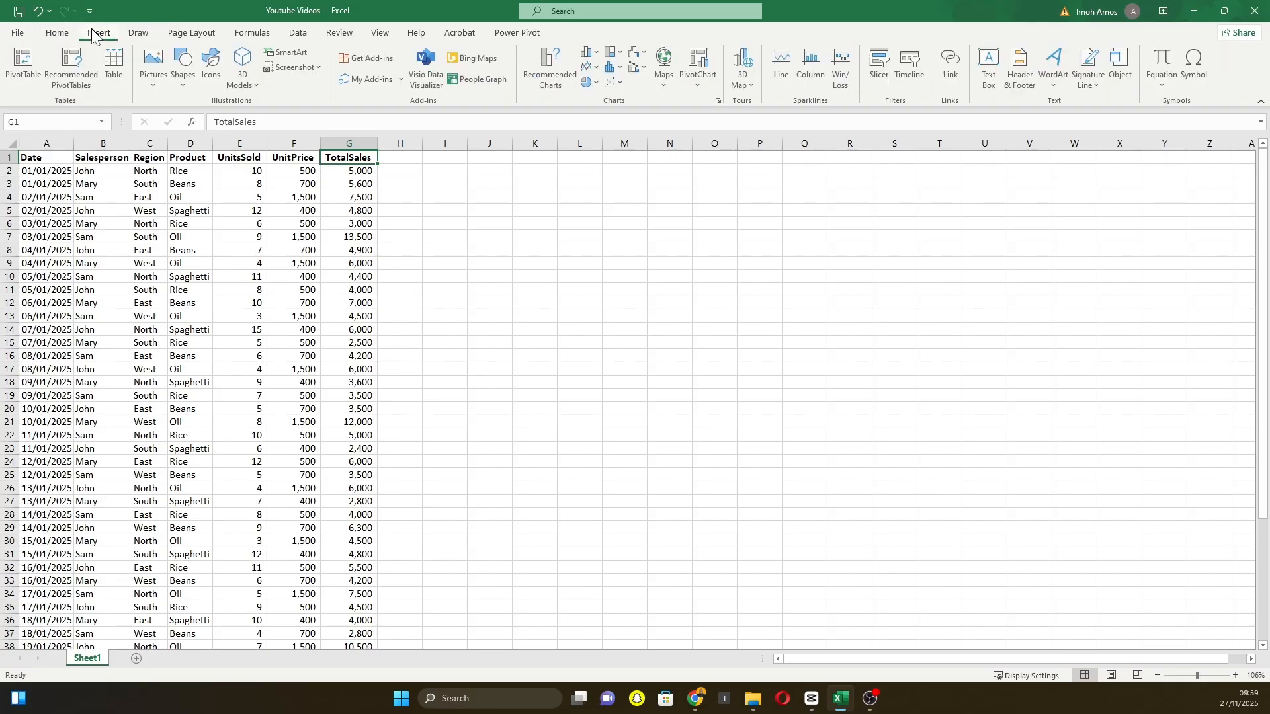
left_click(23, 61)
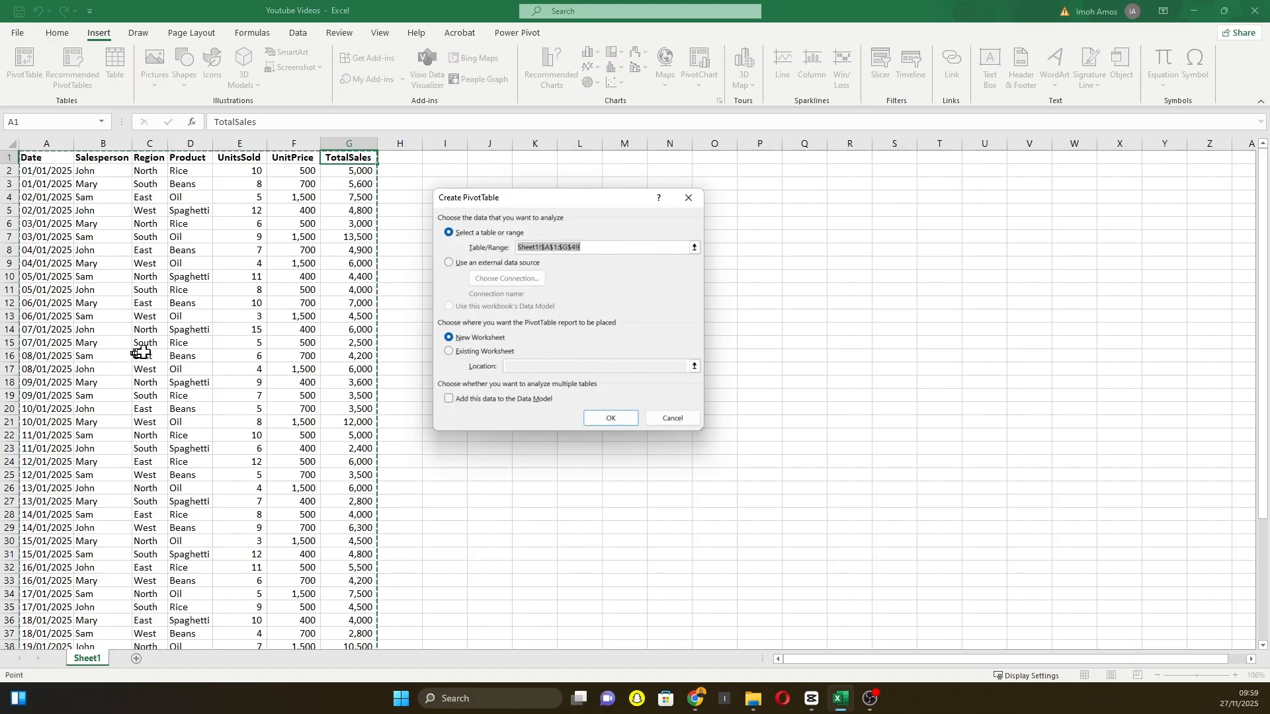
scroll(165, 347, "down", 5)
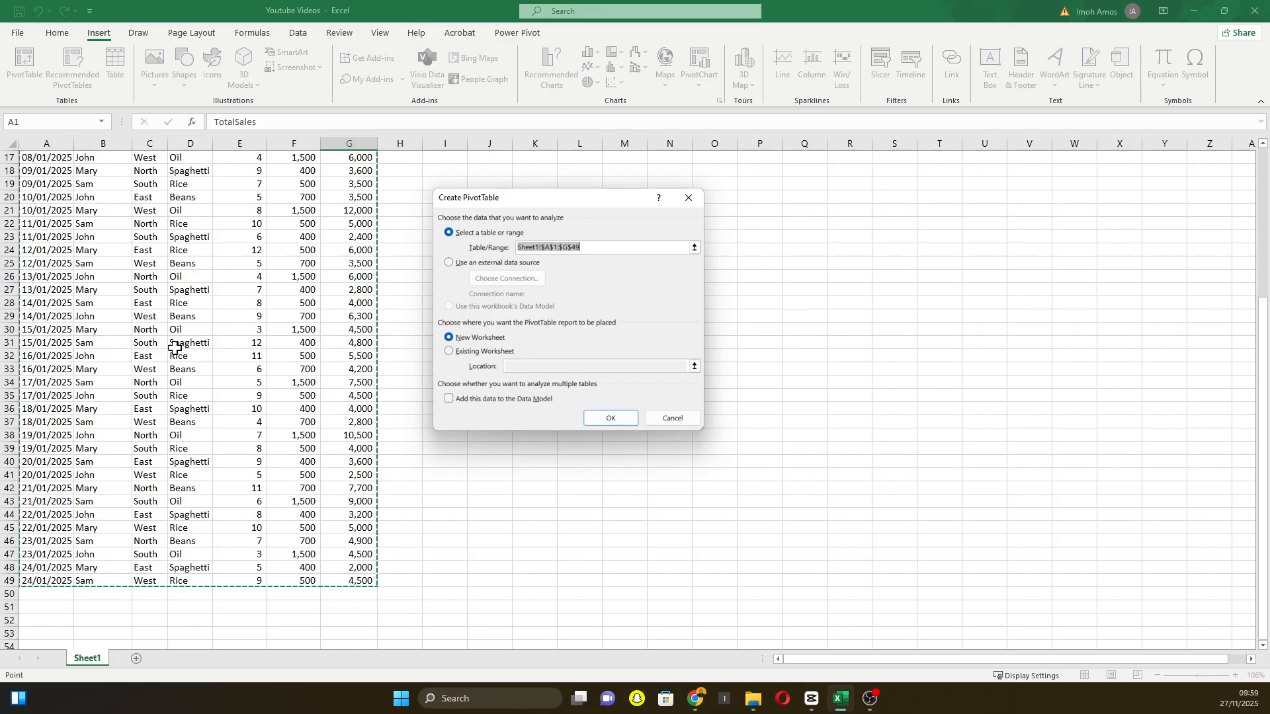
scroll(174, 348, "up", 5)
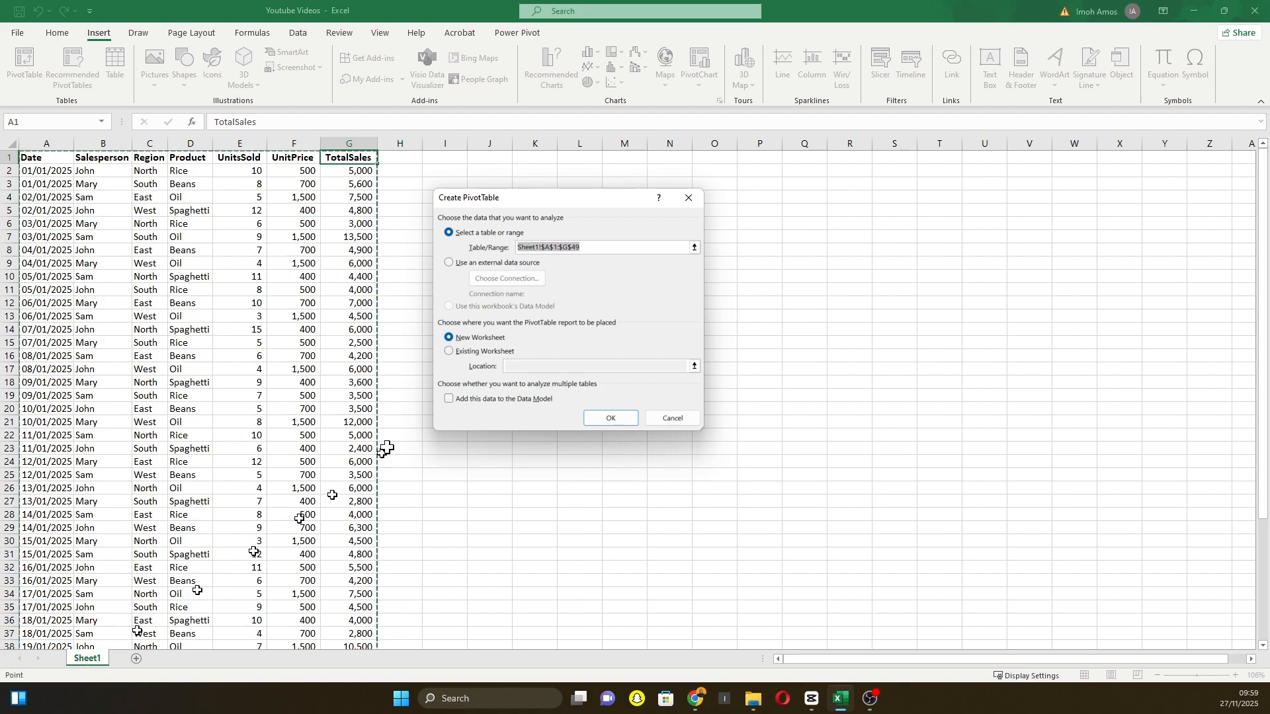
left_click(690, 198)
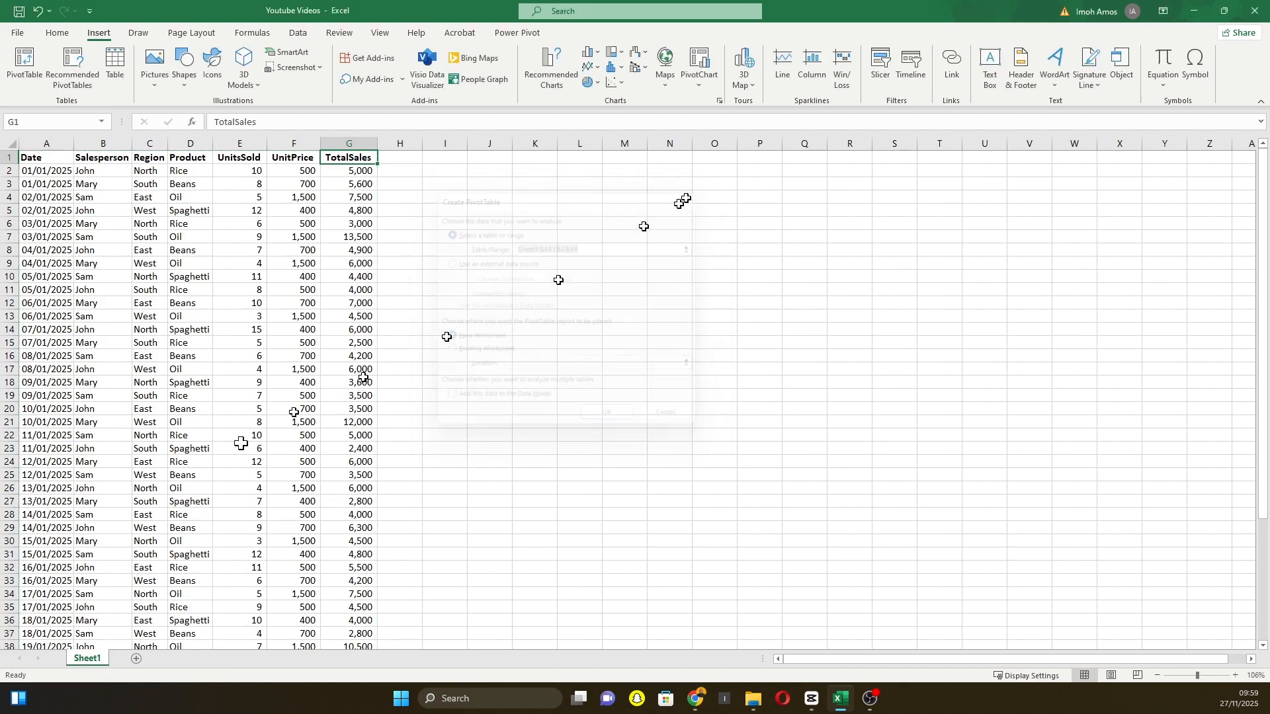
Step: Rename the worksheet holding the sales records as SalesData
double_click(88, 660)
type("S")
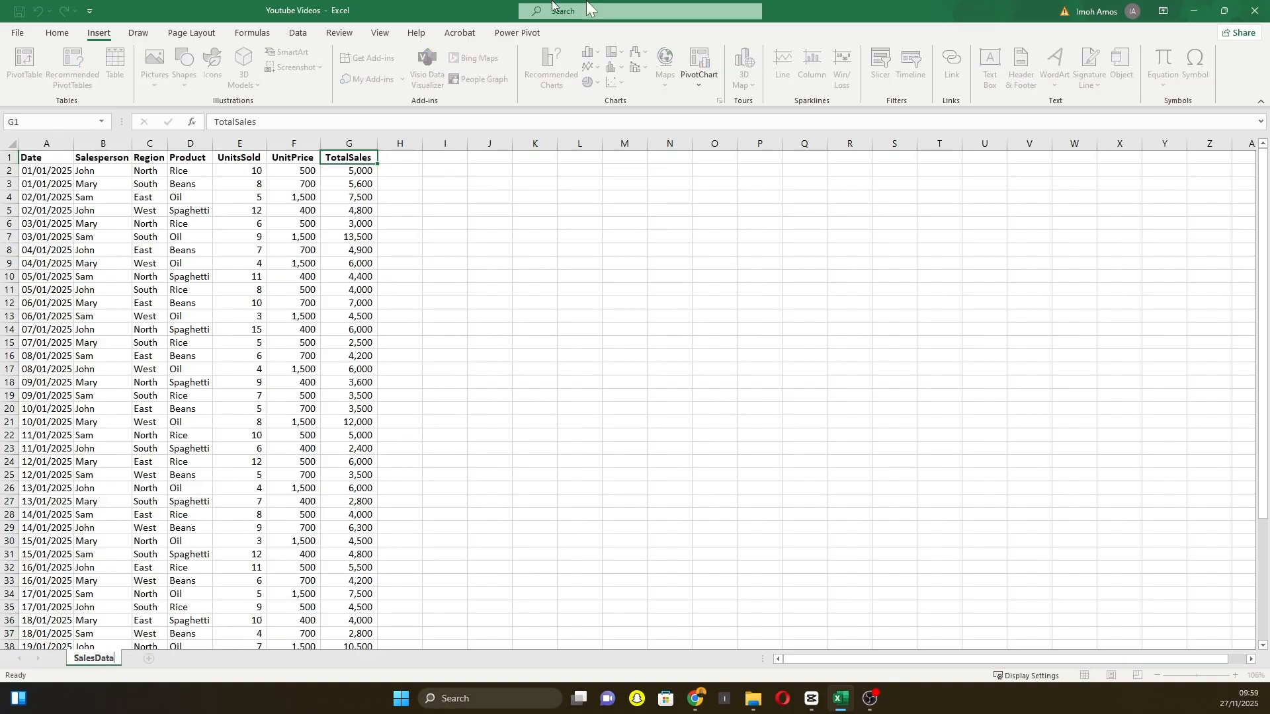
left_click(409, 249)
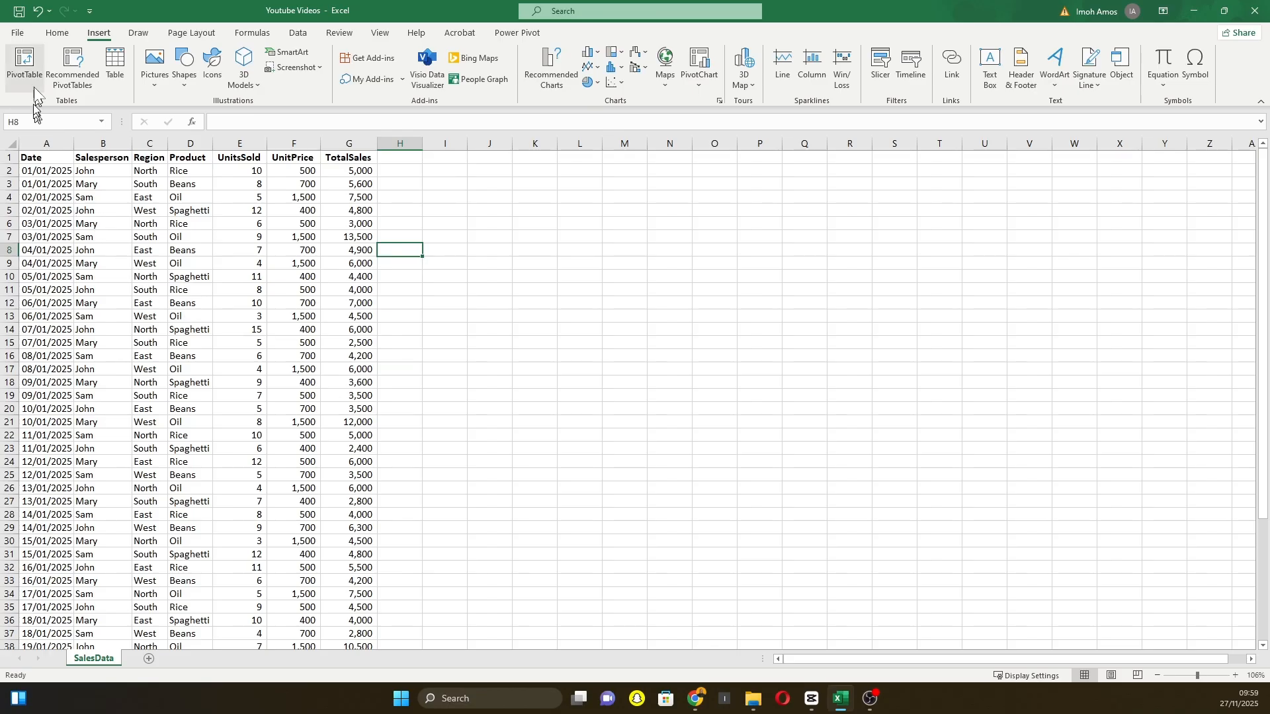
Step: Create a PivotTable from the SalesData range A1:G49 and place it on a new worksheet
left_click(28, 69)
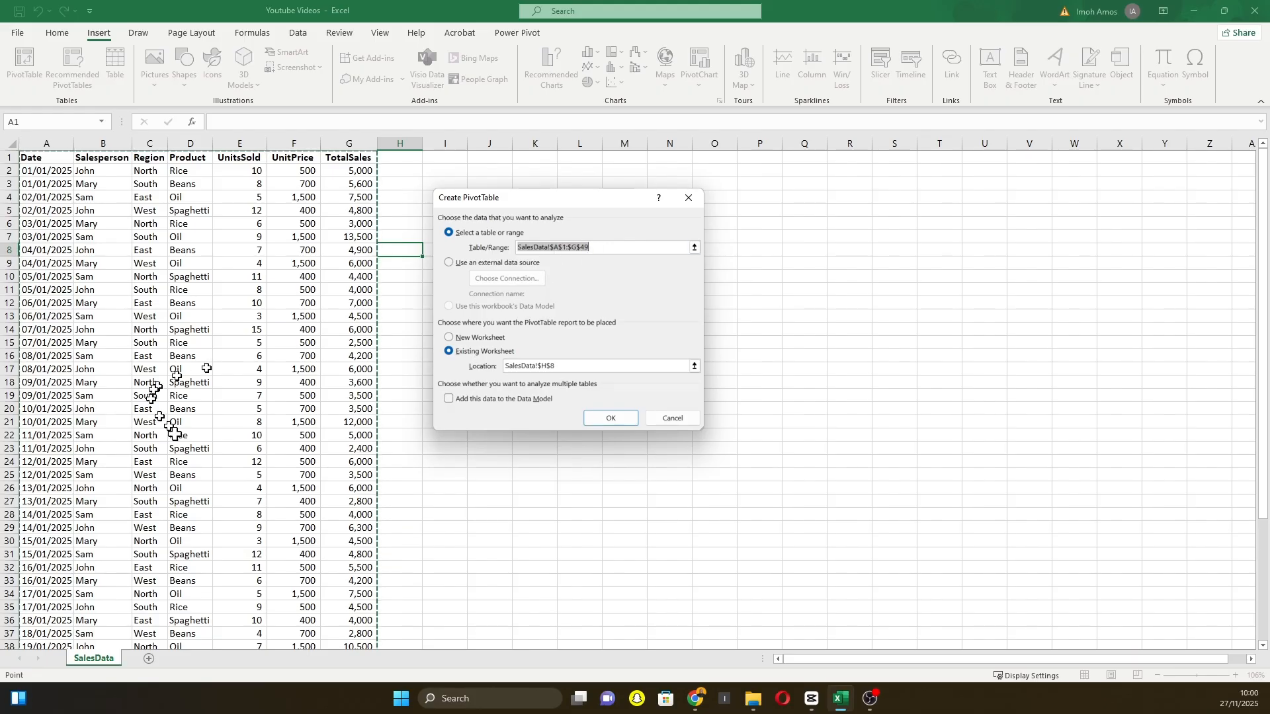
scroll(172, 463, "down", 4)
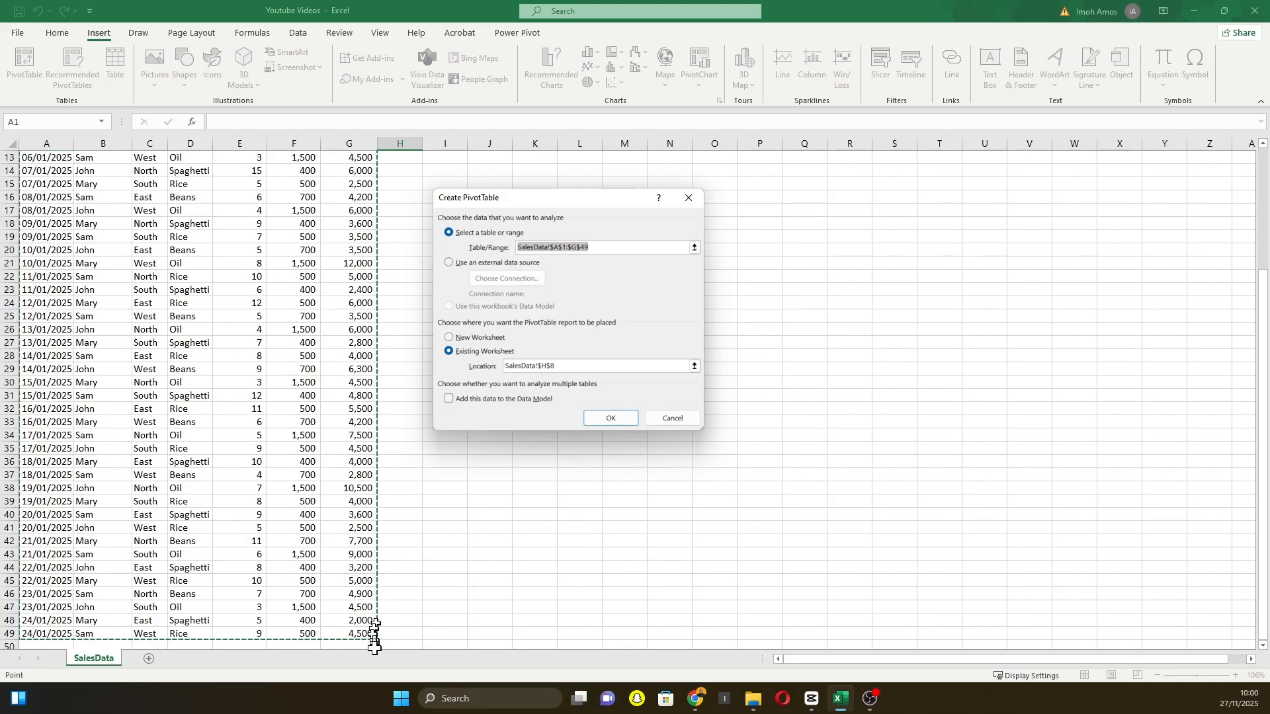
scroll(307, 430, "up", 4)
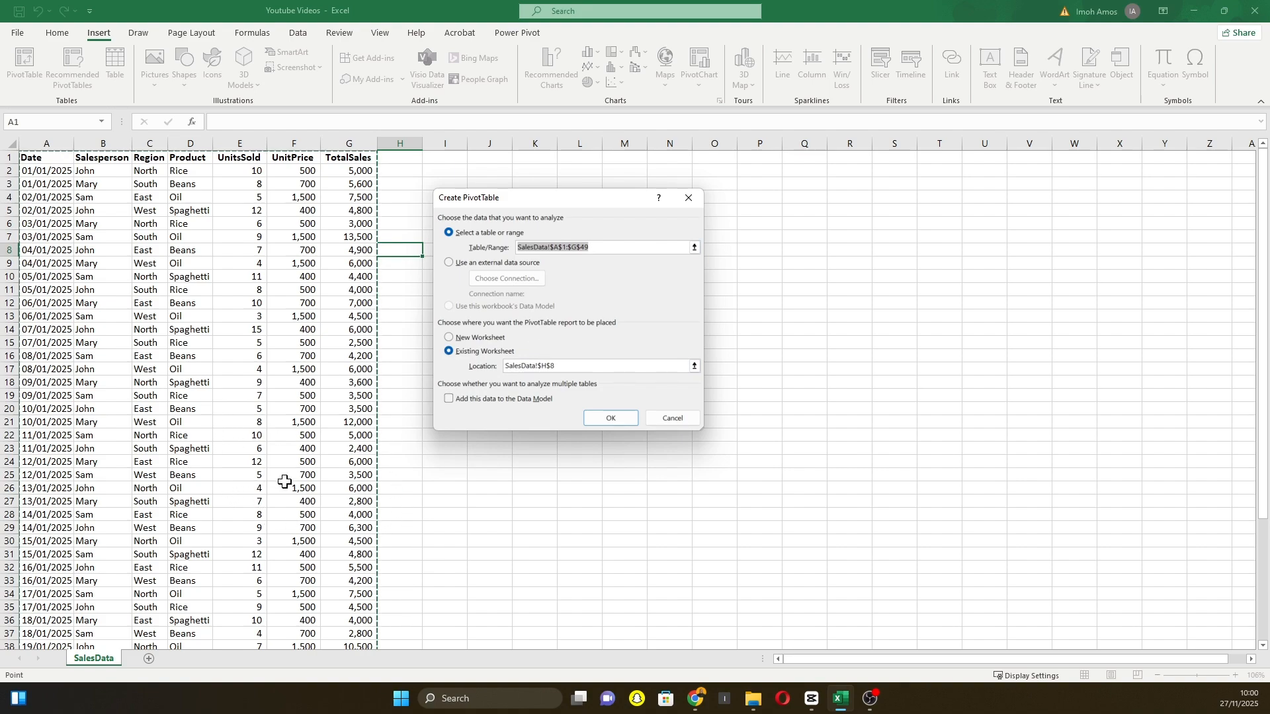
left_click(450, 338)
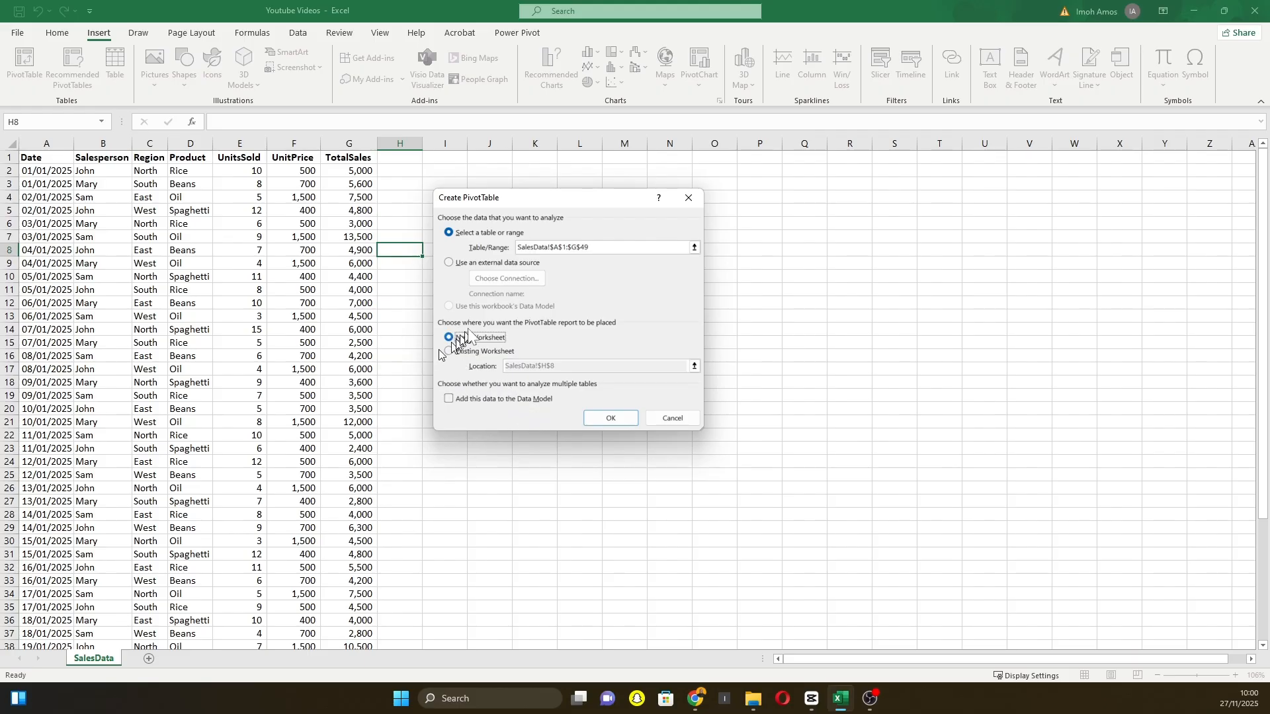
left_click(615, 420)
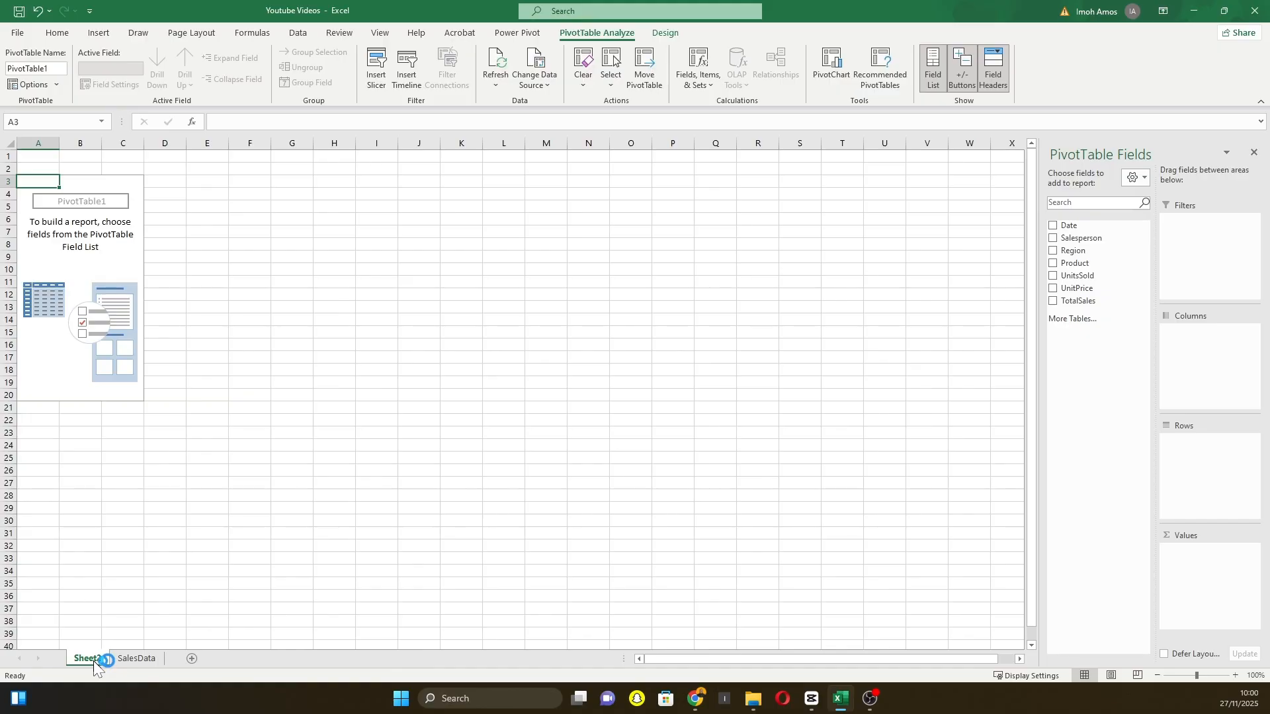
Step: Rename the new PivotTable worksheet as Pivot Sheet and select a cell inside the empty PivotTable
double_click(93, 659)
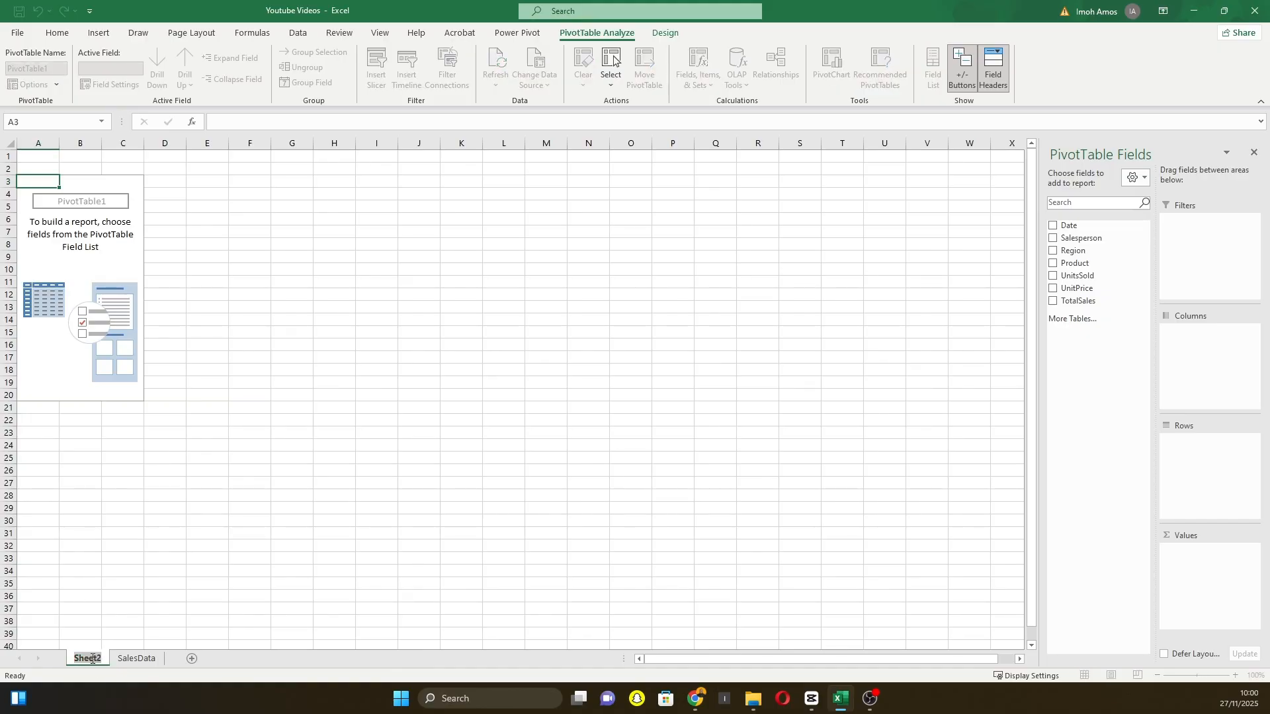
type("Pivot Shee")
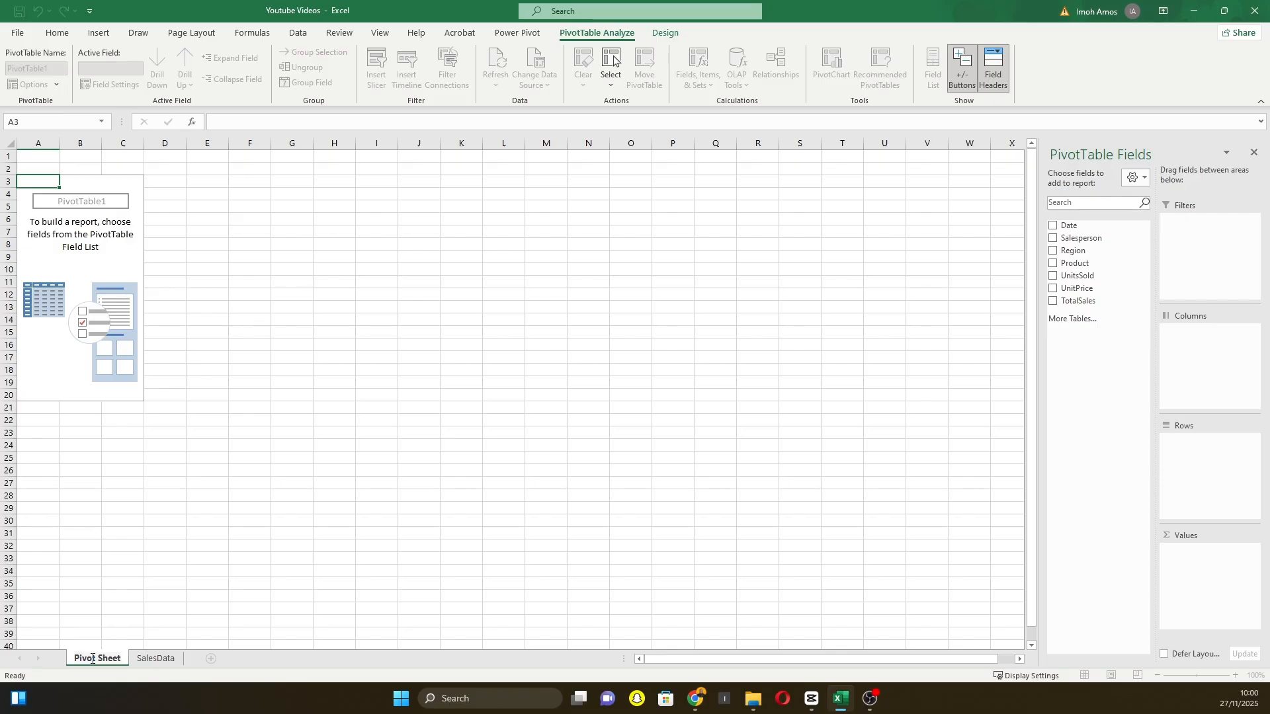
type("t")
key("Return")
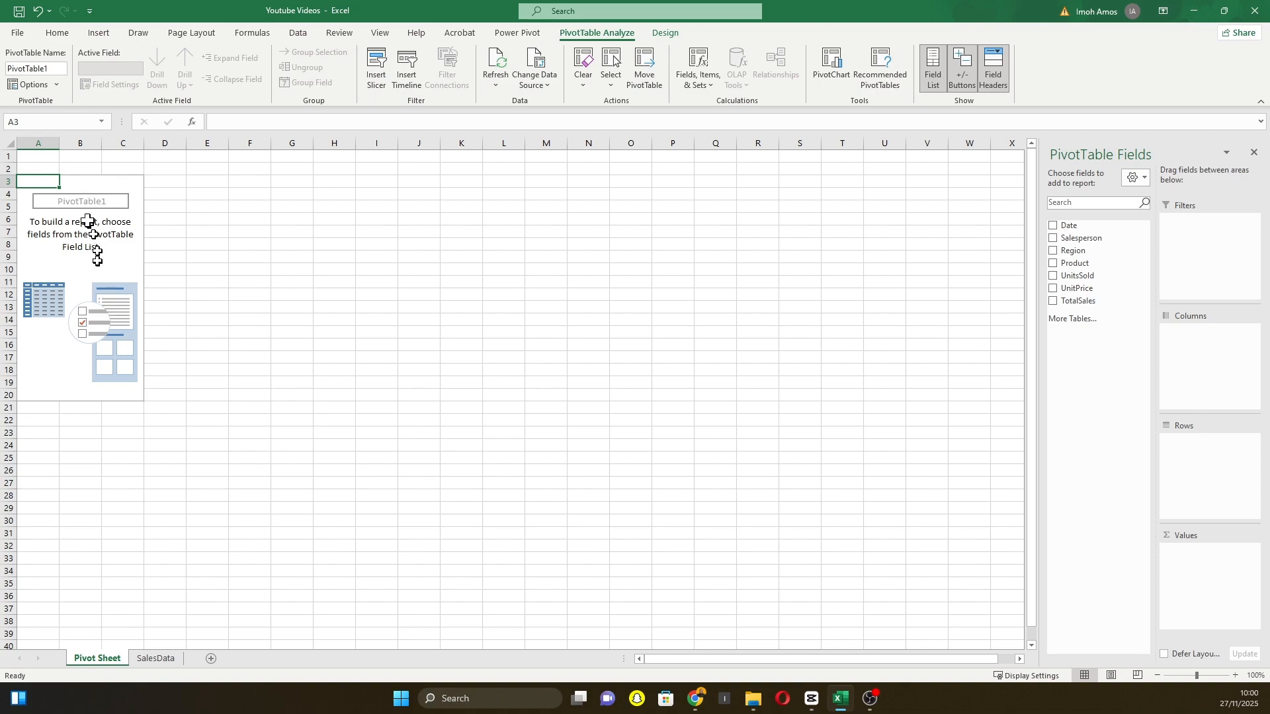
left_click(49, 191)
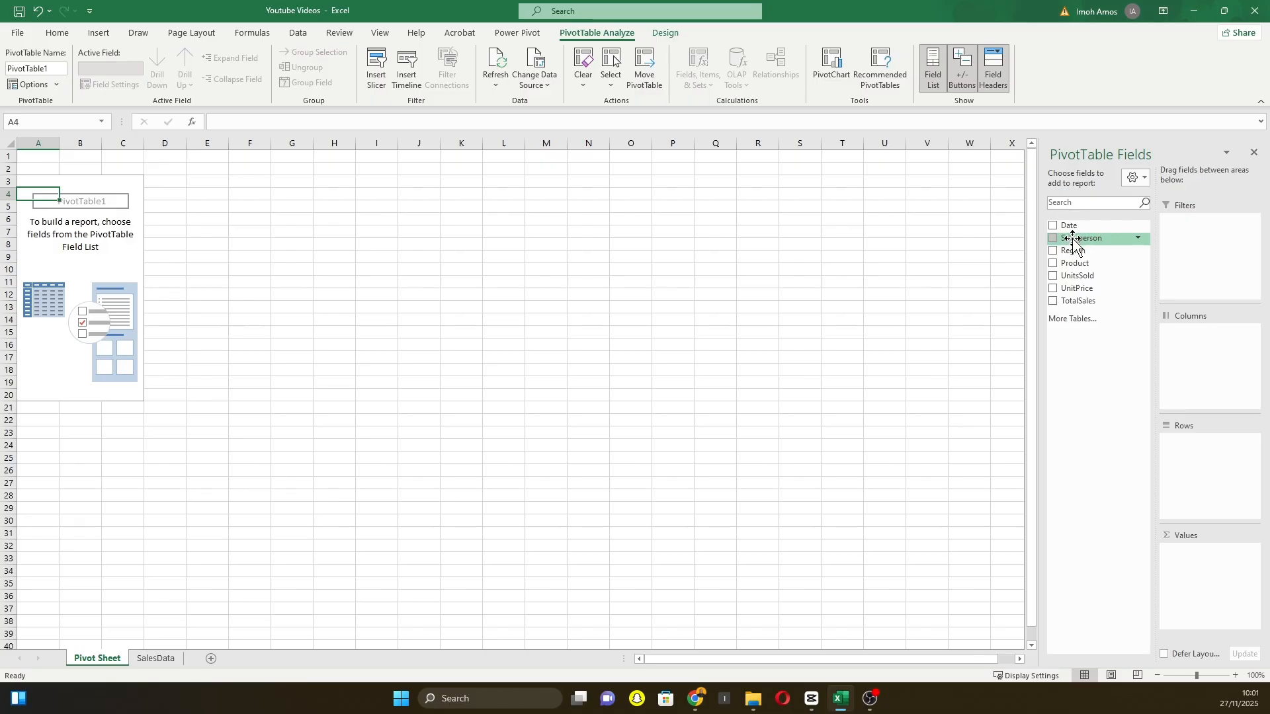
Step: Examine the TotalSales, Salesperson and Product columns on the SalesData sheet
left_click(154, 659)
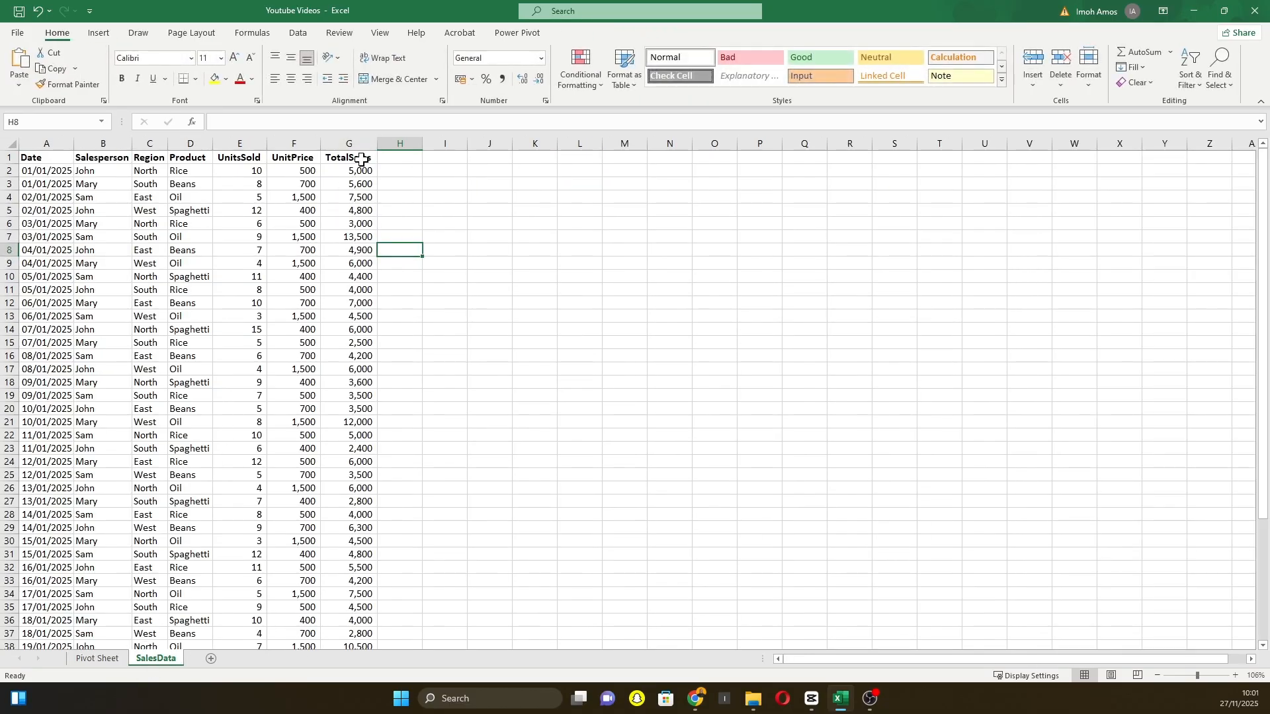
left_click_drag(361, 160, 364, 564)
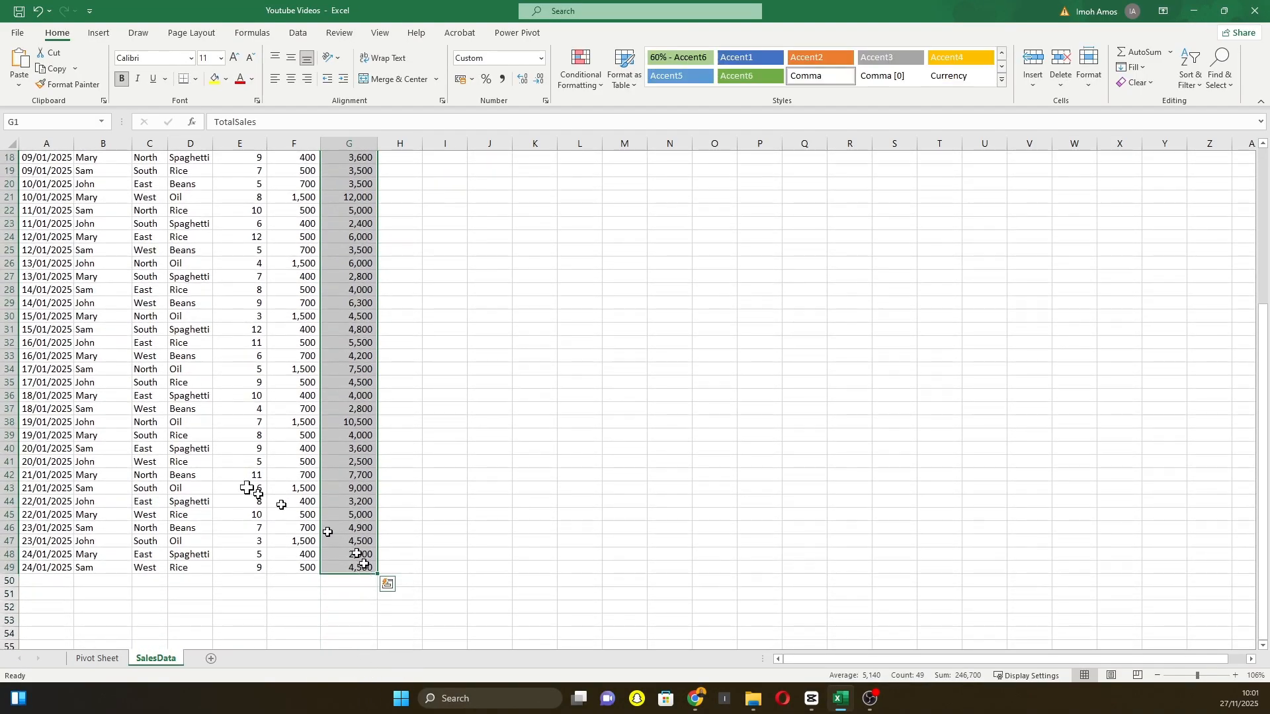
scroll(114, 283, "up", 6)
left_click_drag(96, 157, 122, 634)
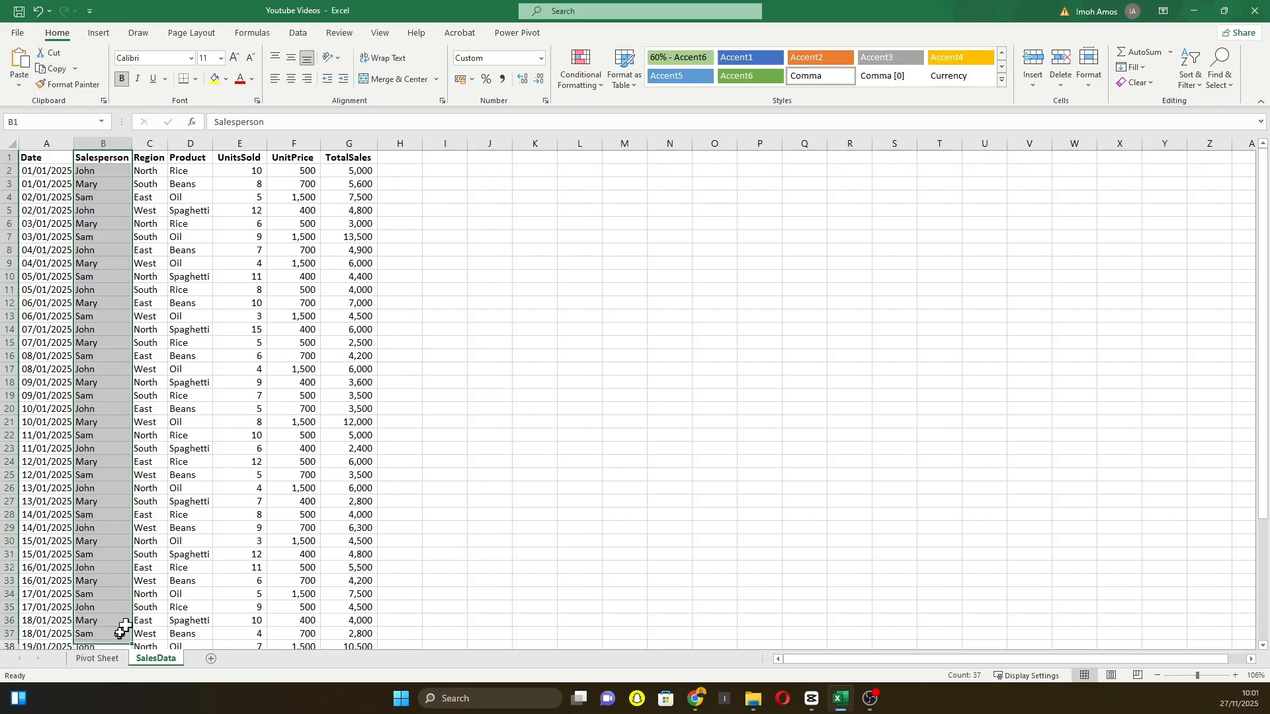
left_click_drag(192, 250, 191, 554)
left_click(334, 423)
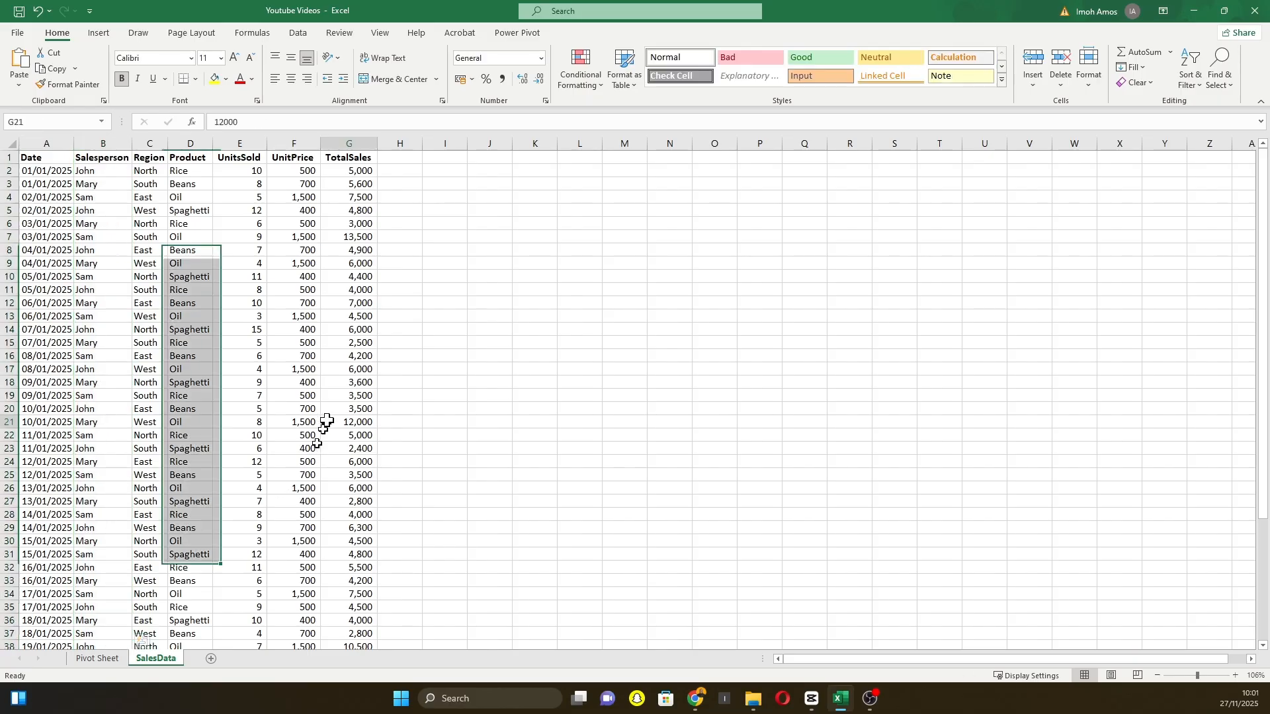
Step: On Pivot Sheet, add the Salesperson field to the PivotTable's Rows area and check the resulting row labels
left_click(105, 661)
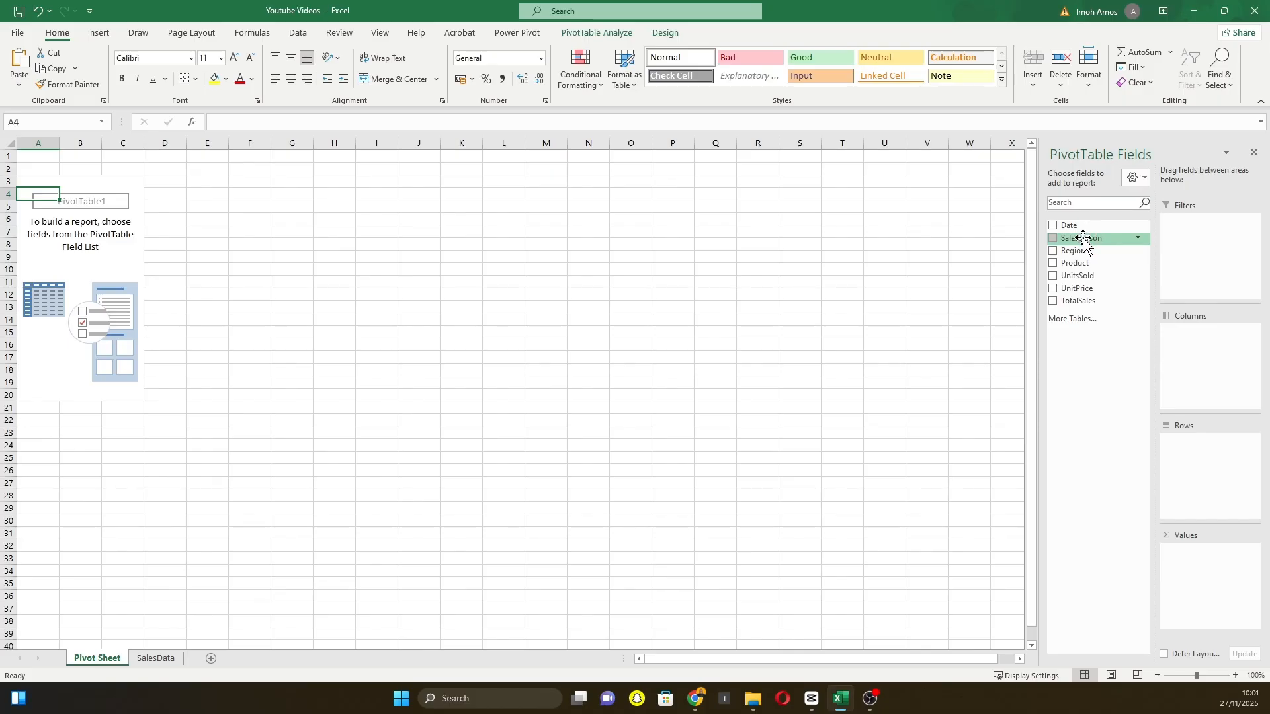
left_click_drag(1085, 238, 1198, 455)
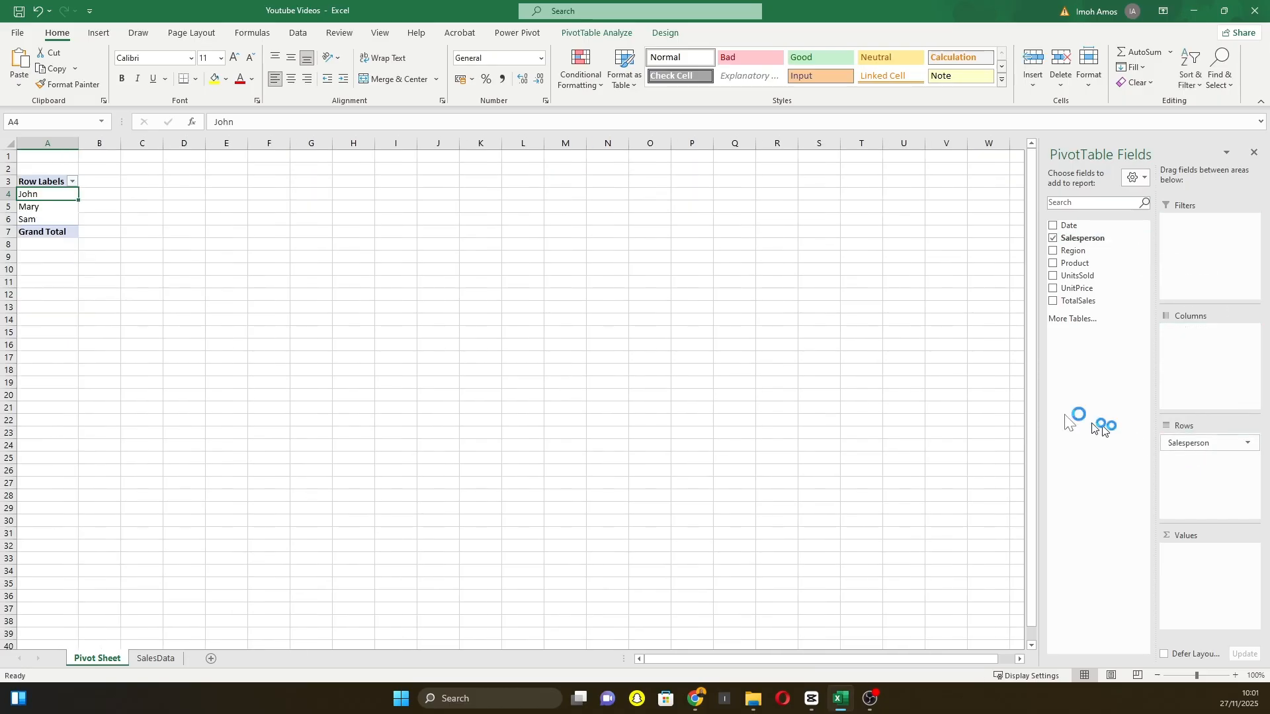
left_click(89, 280)
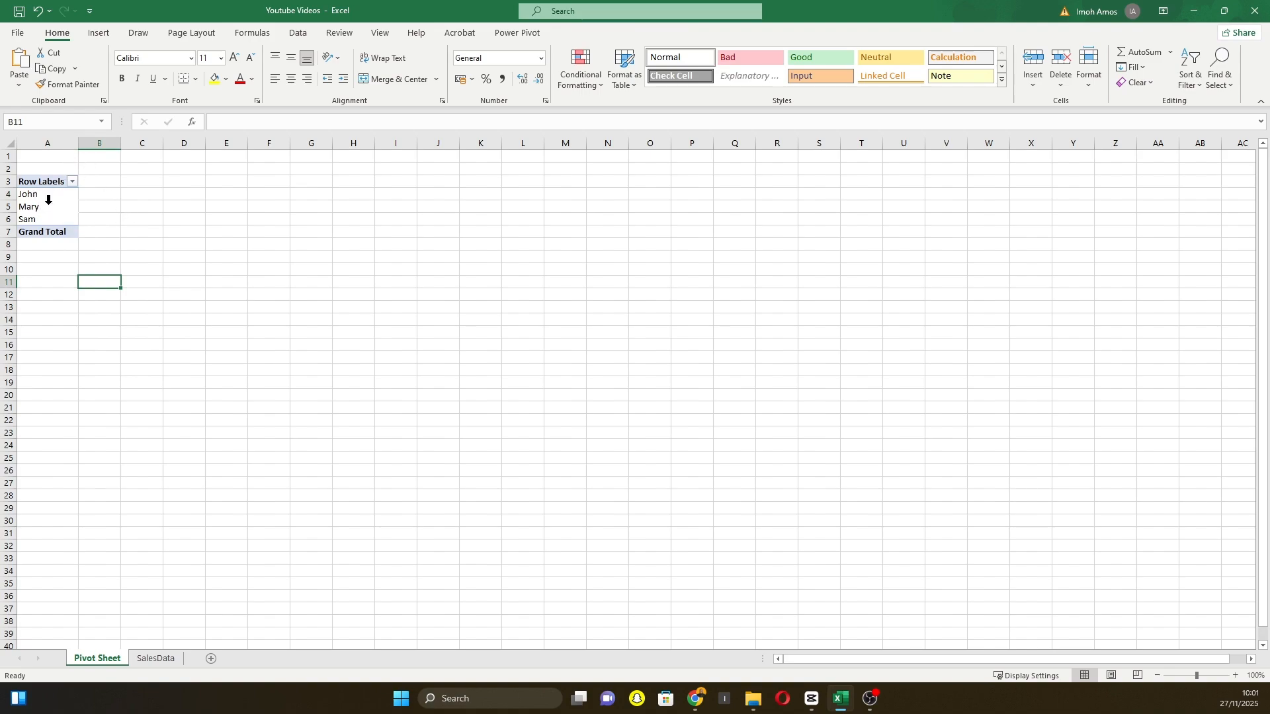
left_click(46, 205)
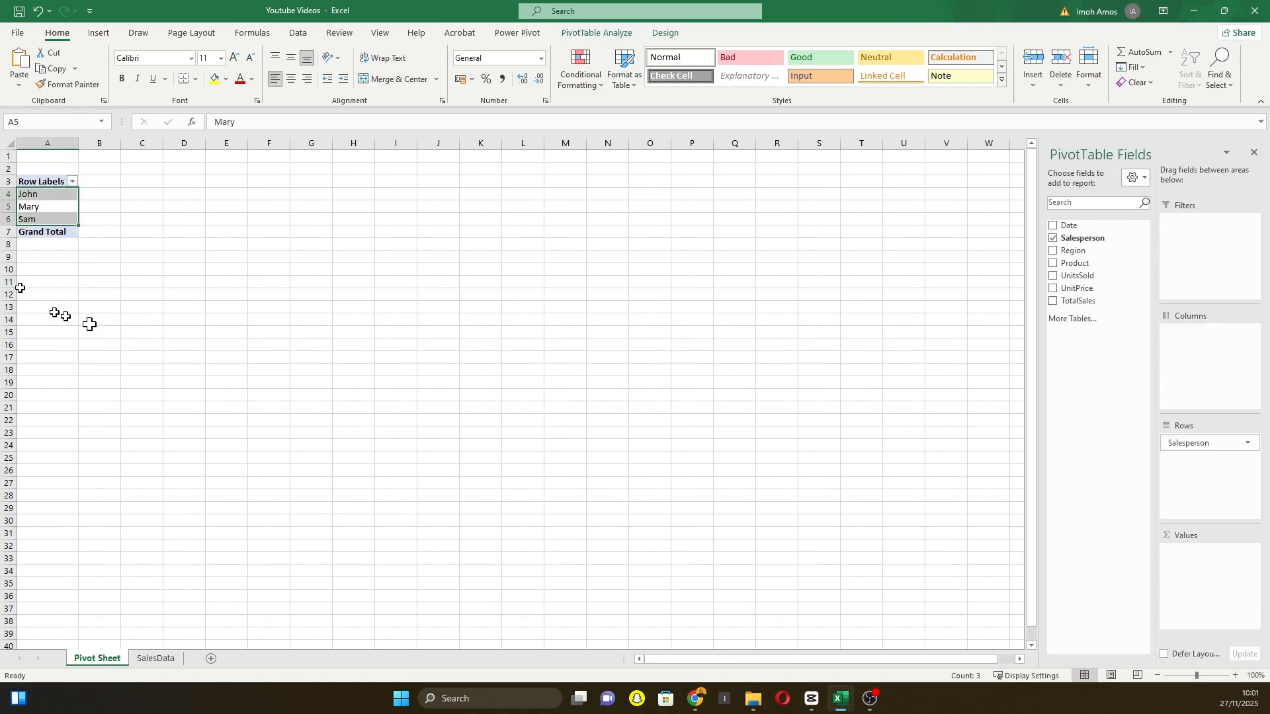
left_click(50, 256)
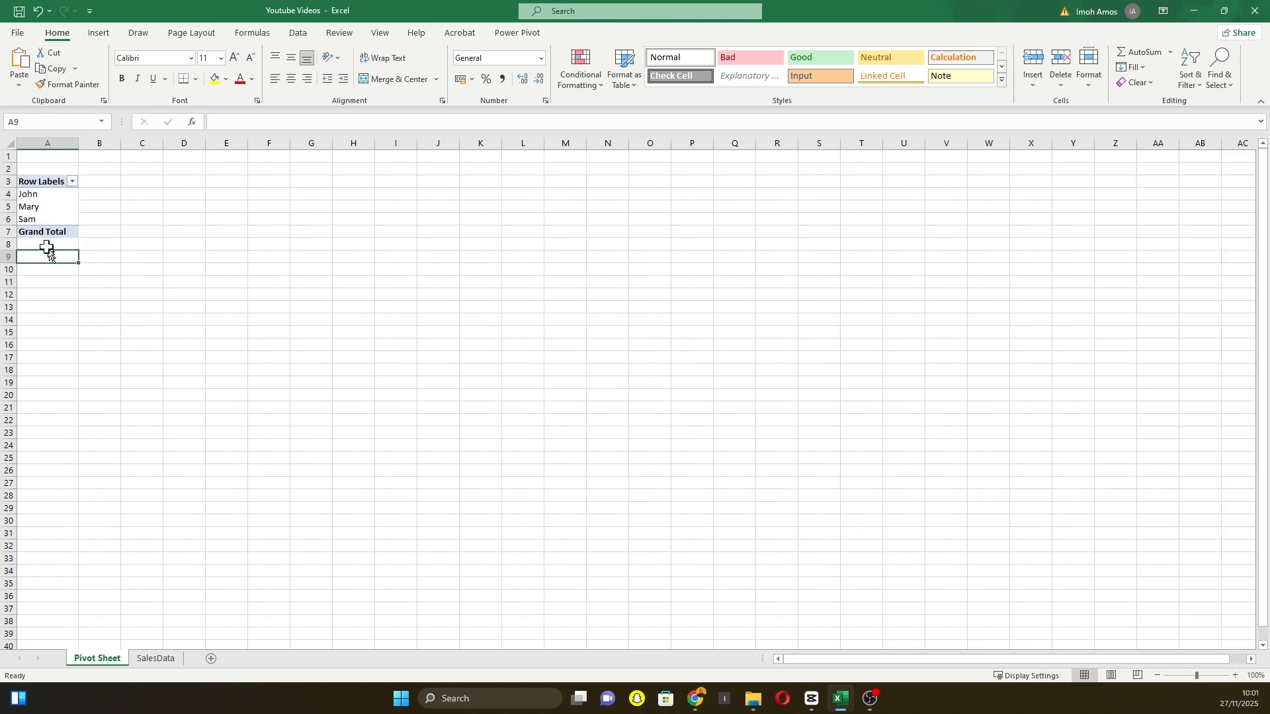
Step: Add the TotalSales field to the PivotTable's Values area to sum sales for each salesperson
left_click(52, 198)
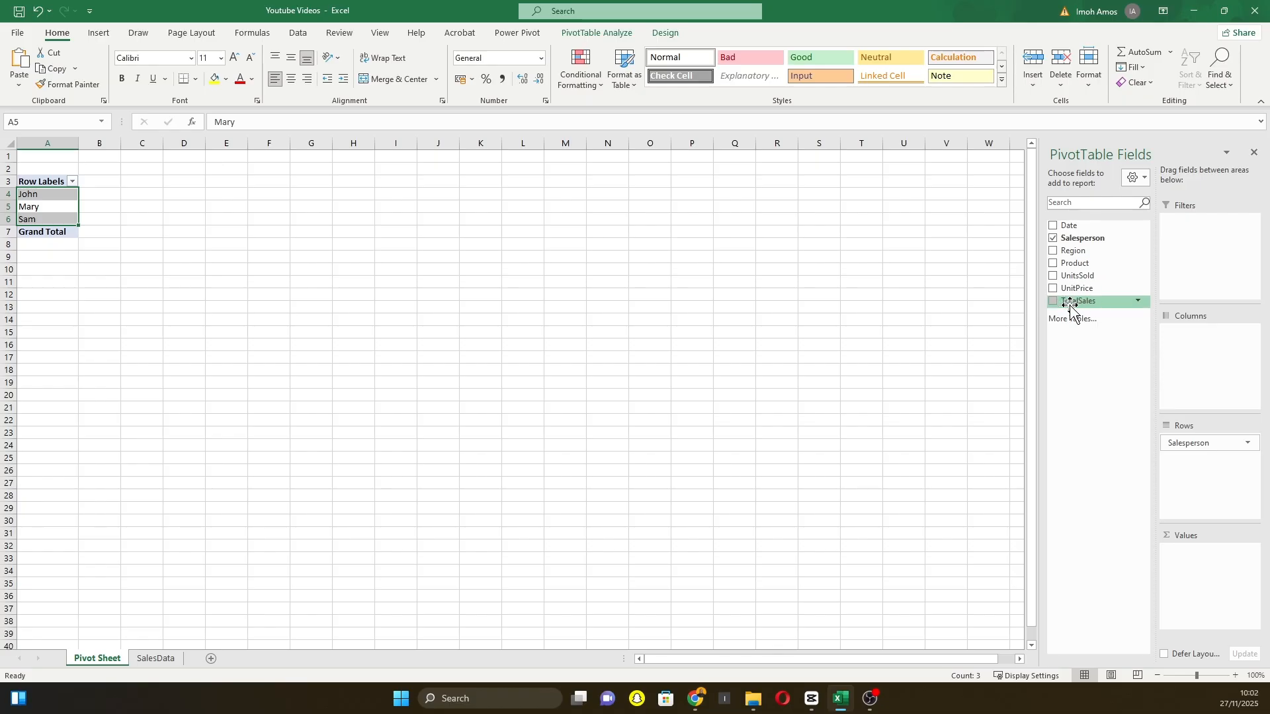
left_click_drag(1073, 305, 103, 297)
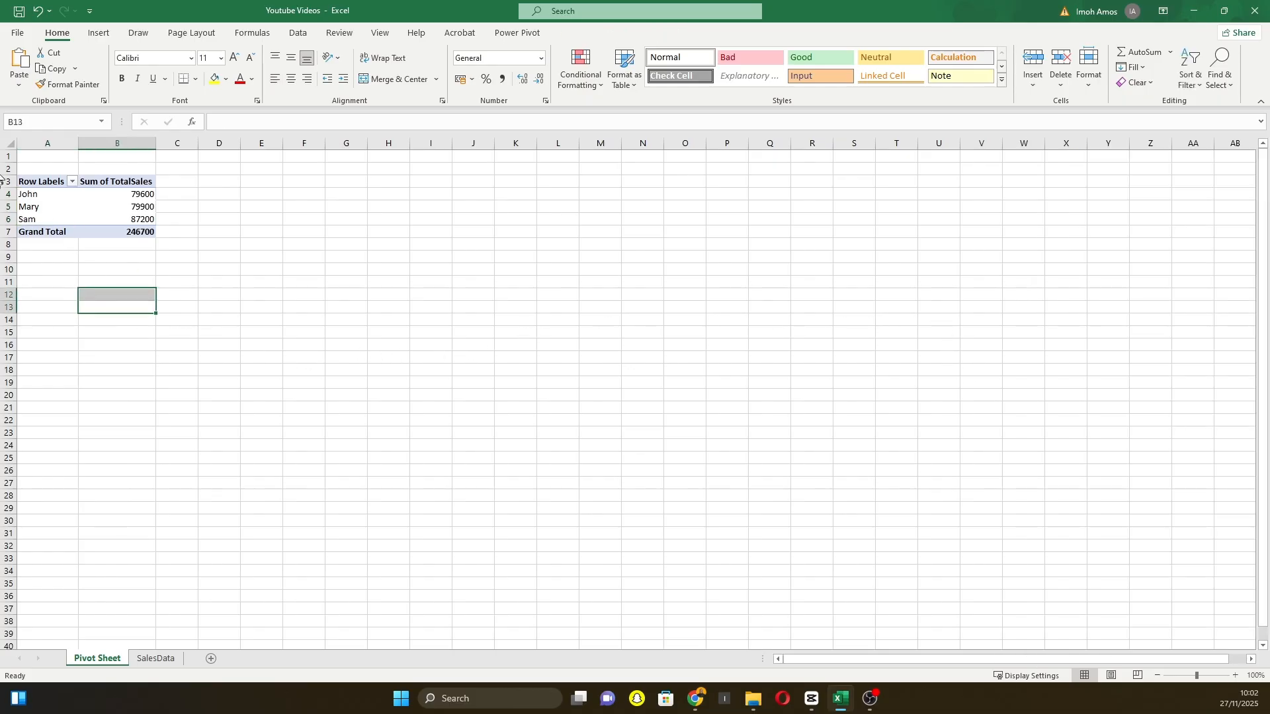
left_click(53, 201)
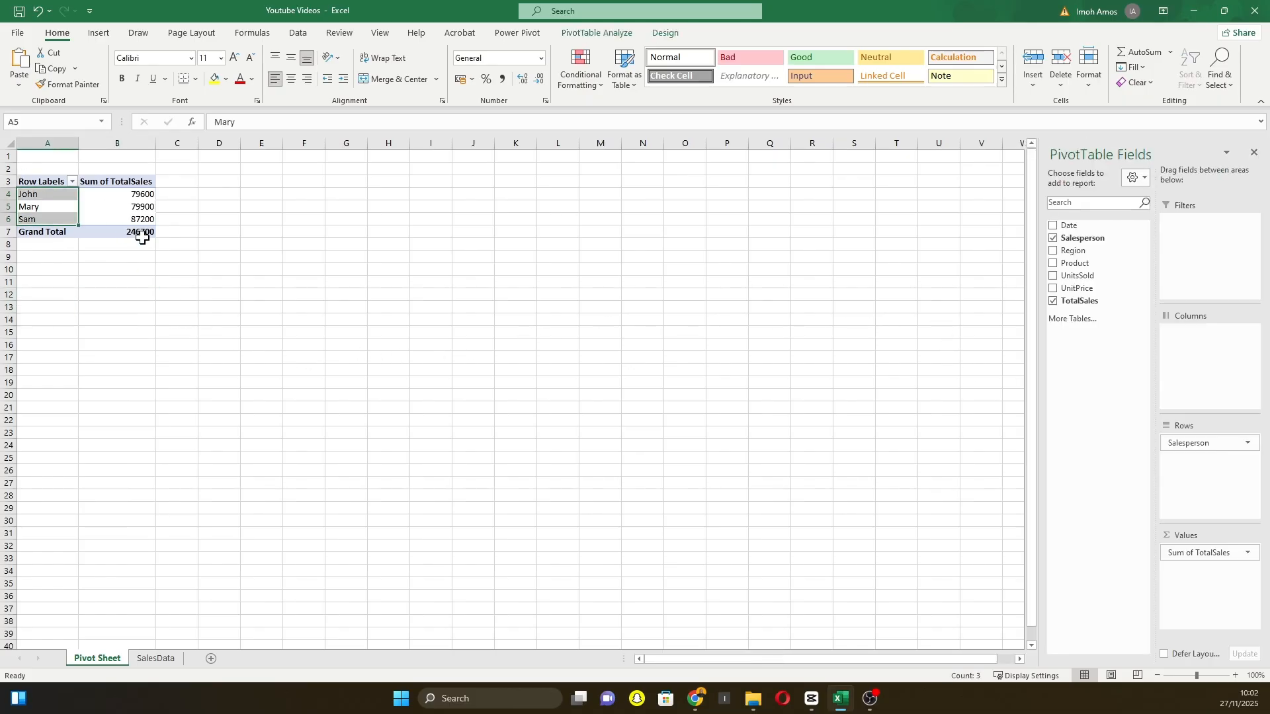
left_click(53, 192)
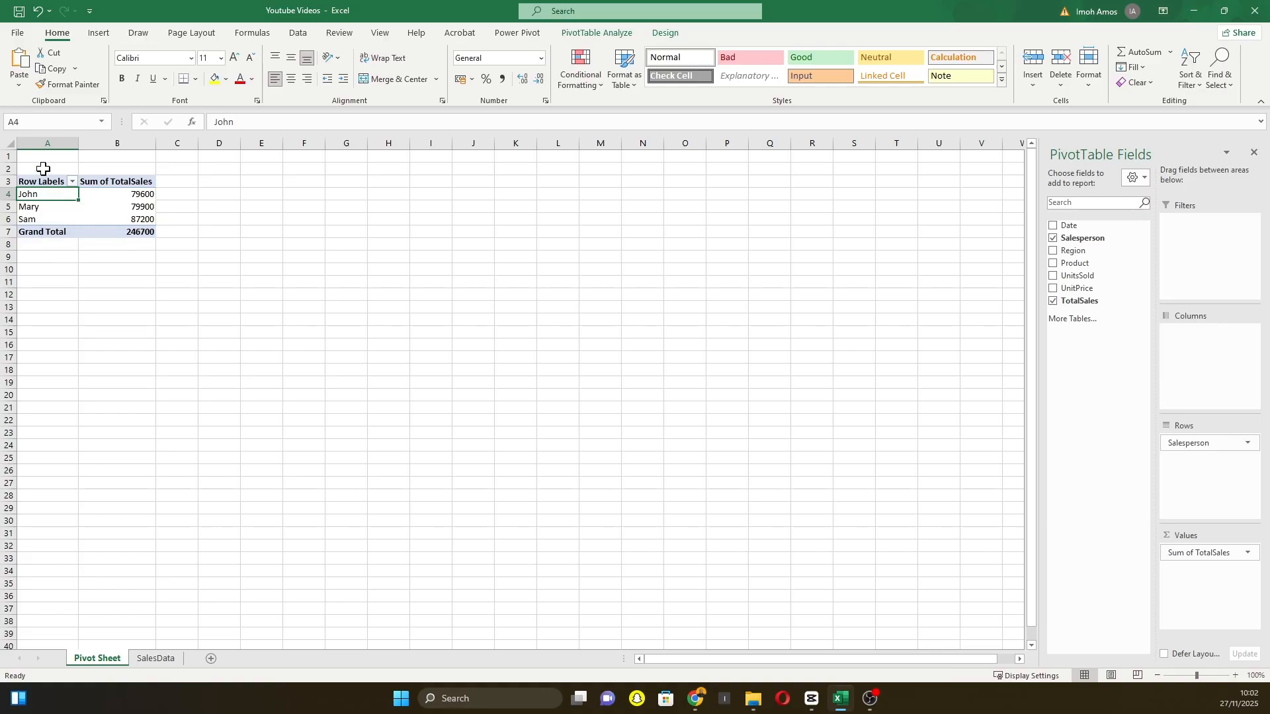
Step: Enter the title Total Sales by Sales Person in cell A2 above the PivotTable
left_click(43, 169)
type("Total Sales by Sales")
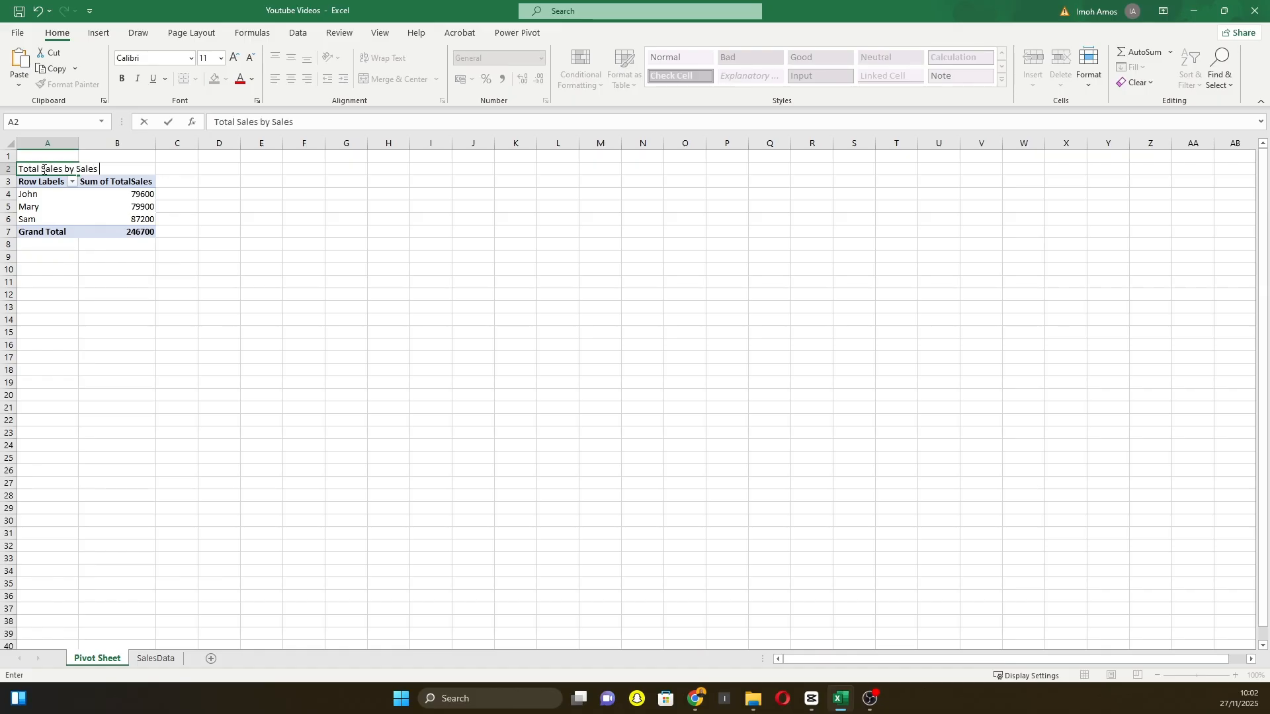
type("Person")
left_click(62, 305)
Step: Sort the PivotTable's salespeople by Sum of TotalSales from largest to smallest
left_click(24, 193)
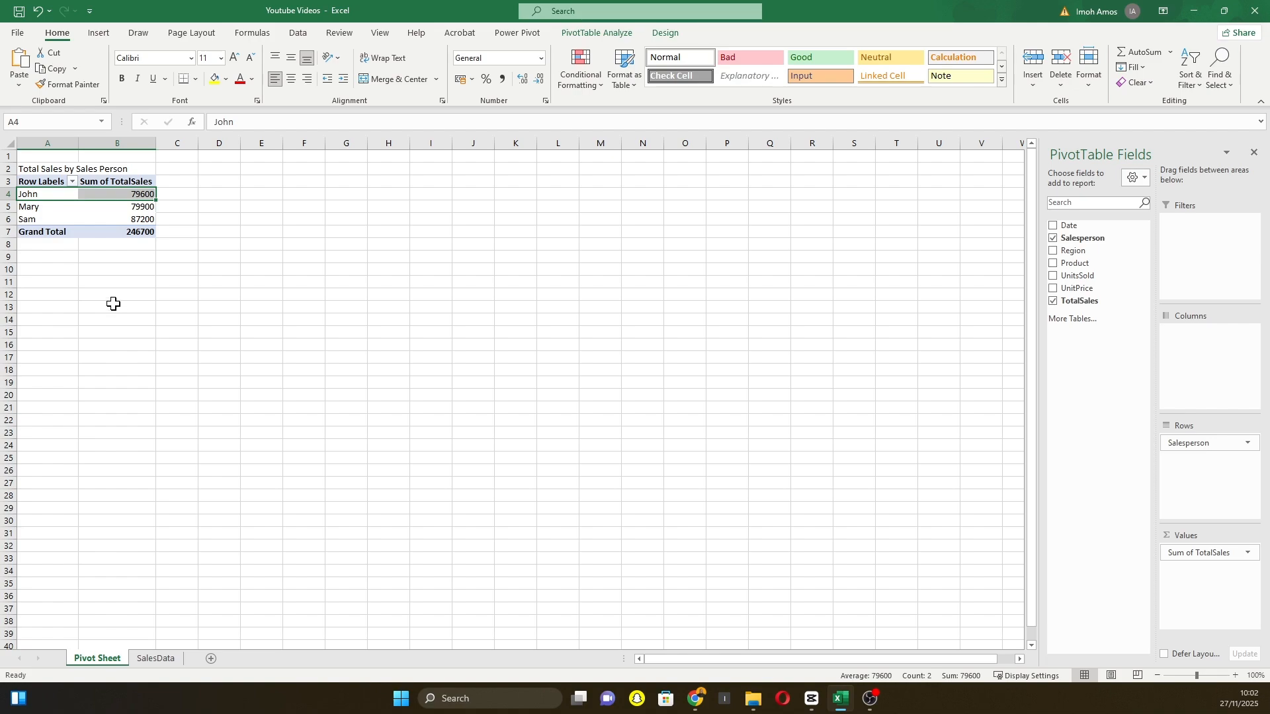
left_click(98, 209)
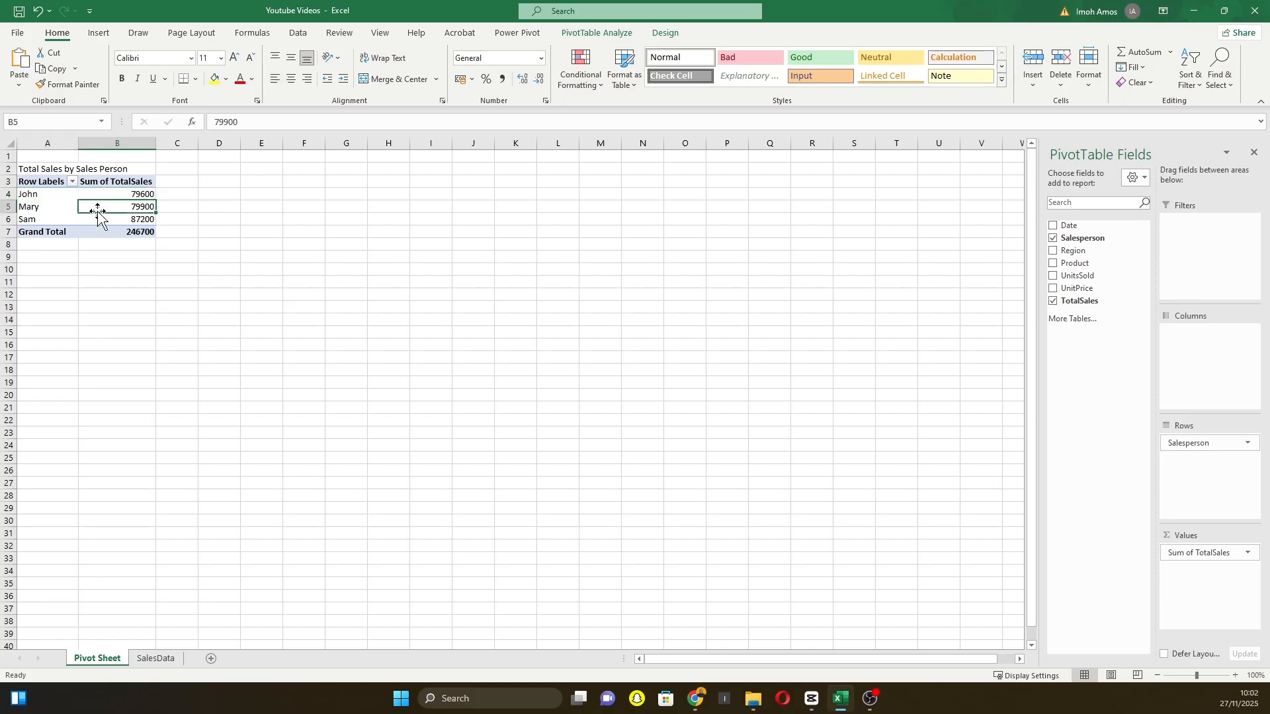
left_click(132, 175)
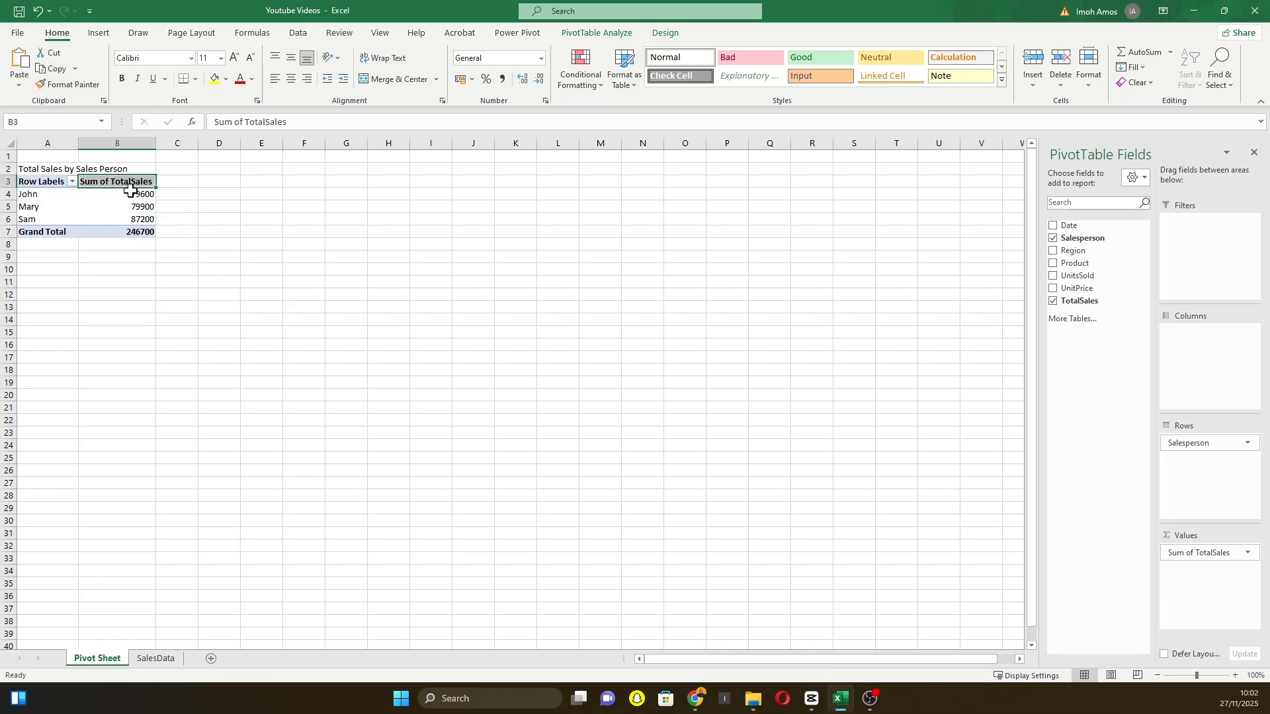
left_click(132, 195)
right_click(133, 194)
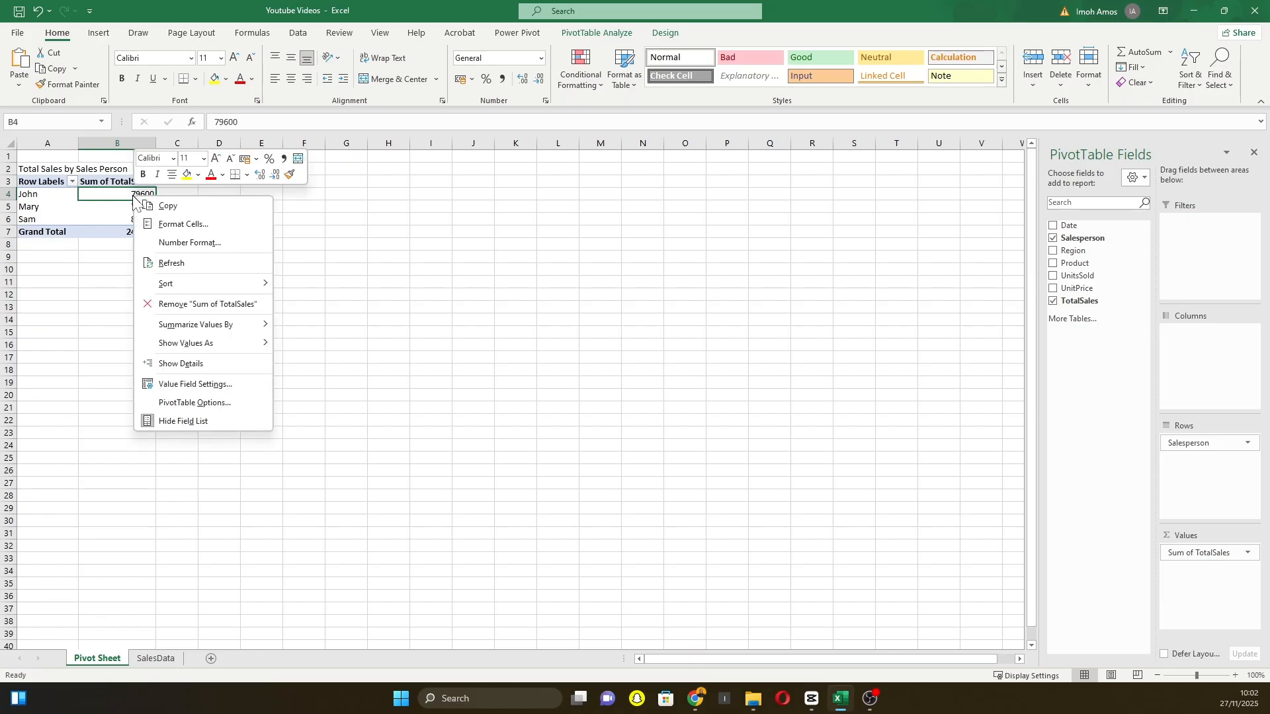
mouse_move(249, 283)
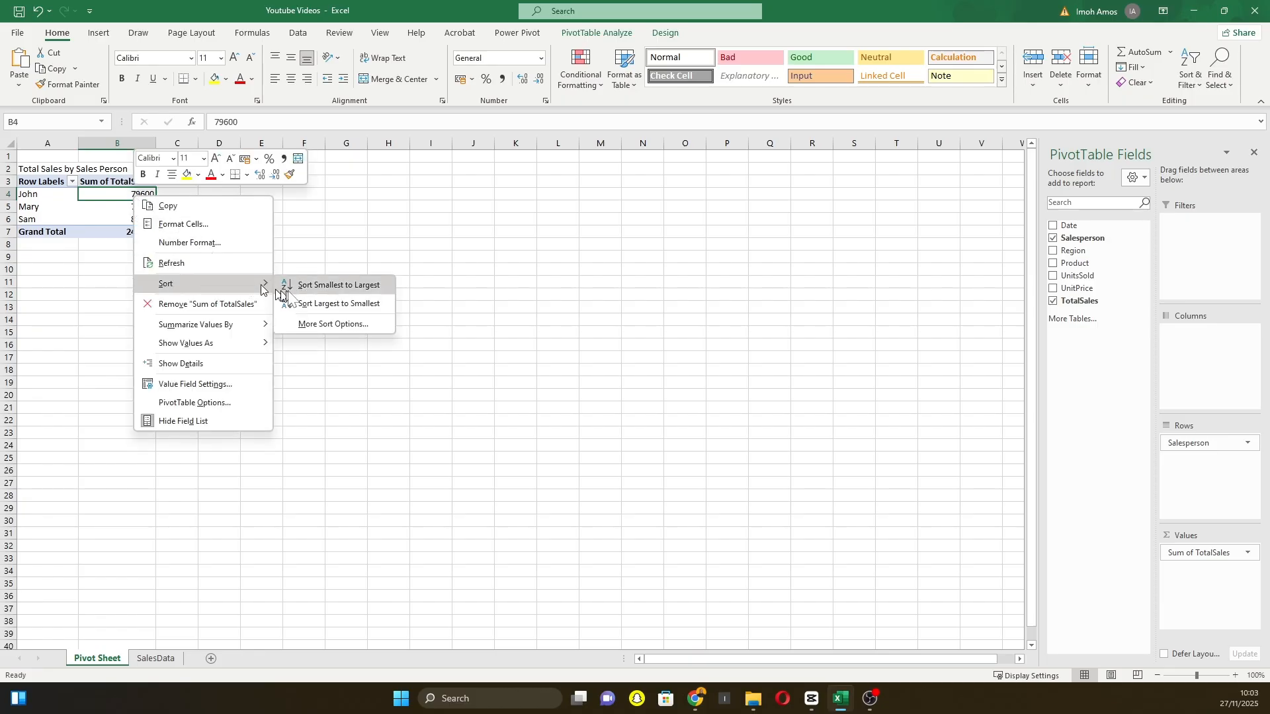
left_click(341, 305)
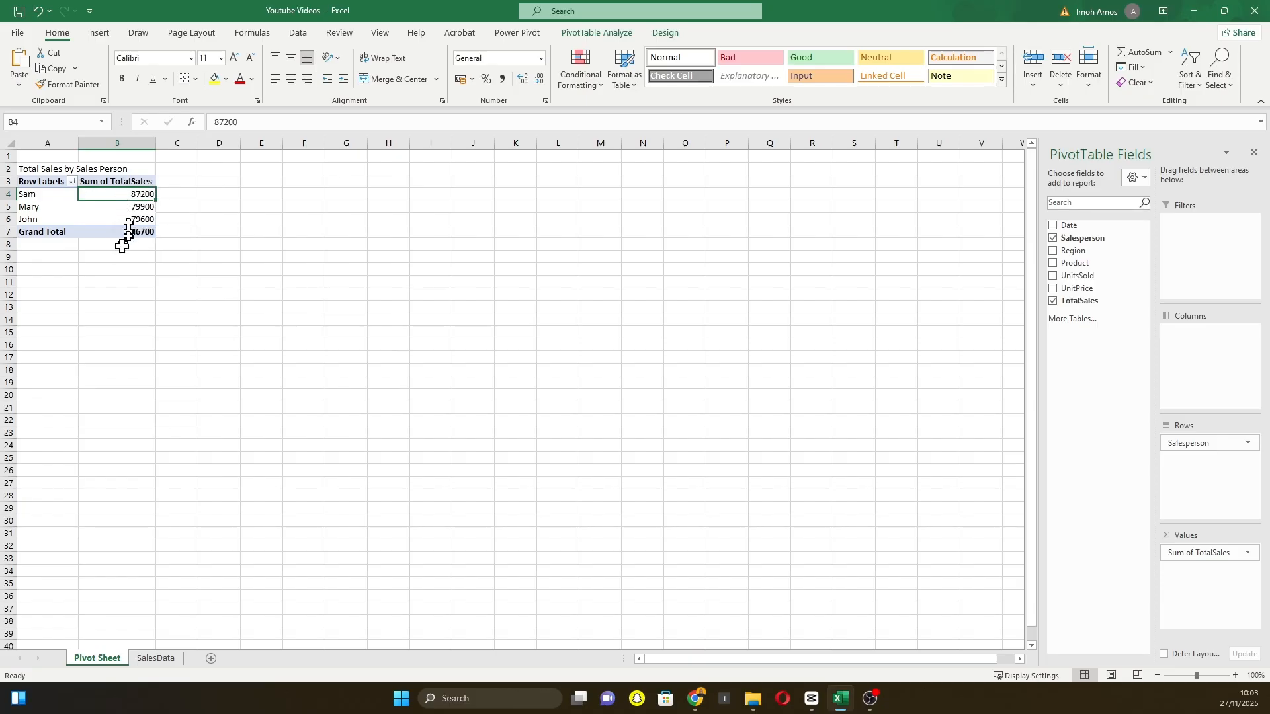
Step: Format the salespeople's sales totals in B4:B6 as Currency with no decimal places
left_click(129, 181)
left_click_drag(129, 194, 130, 221)
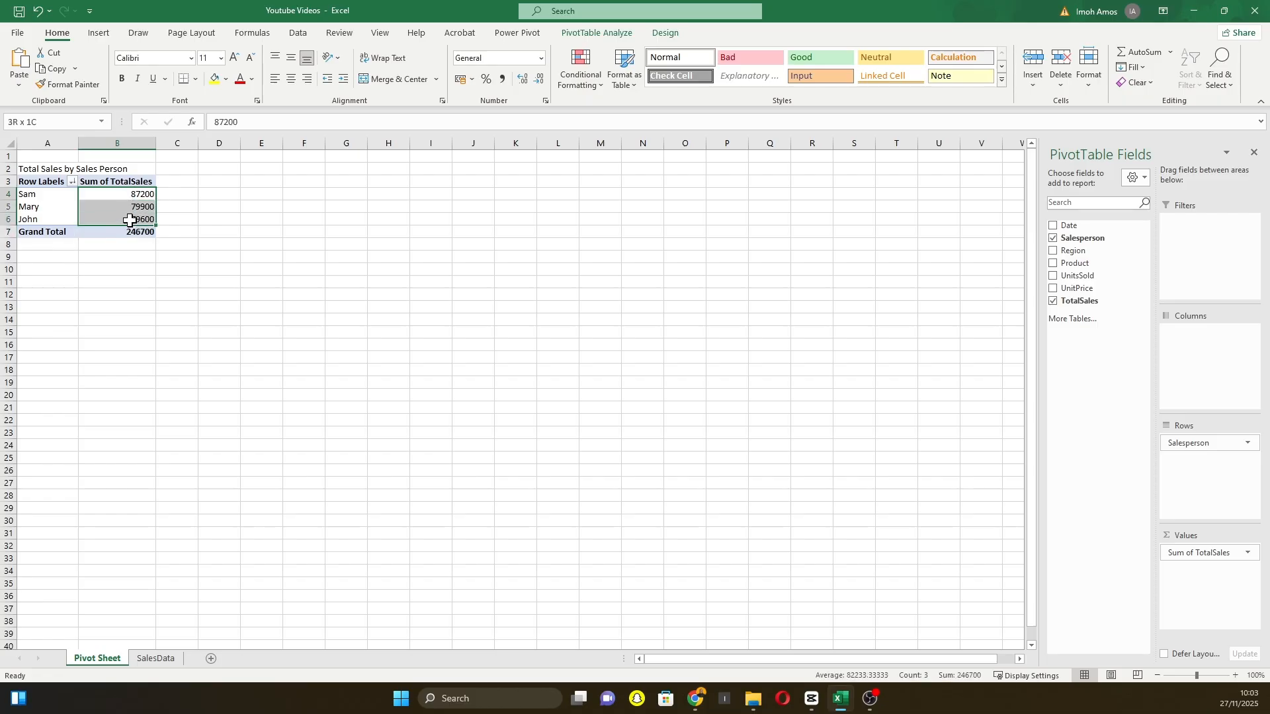
left_click(542, 58)
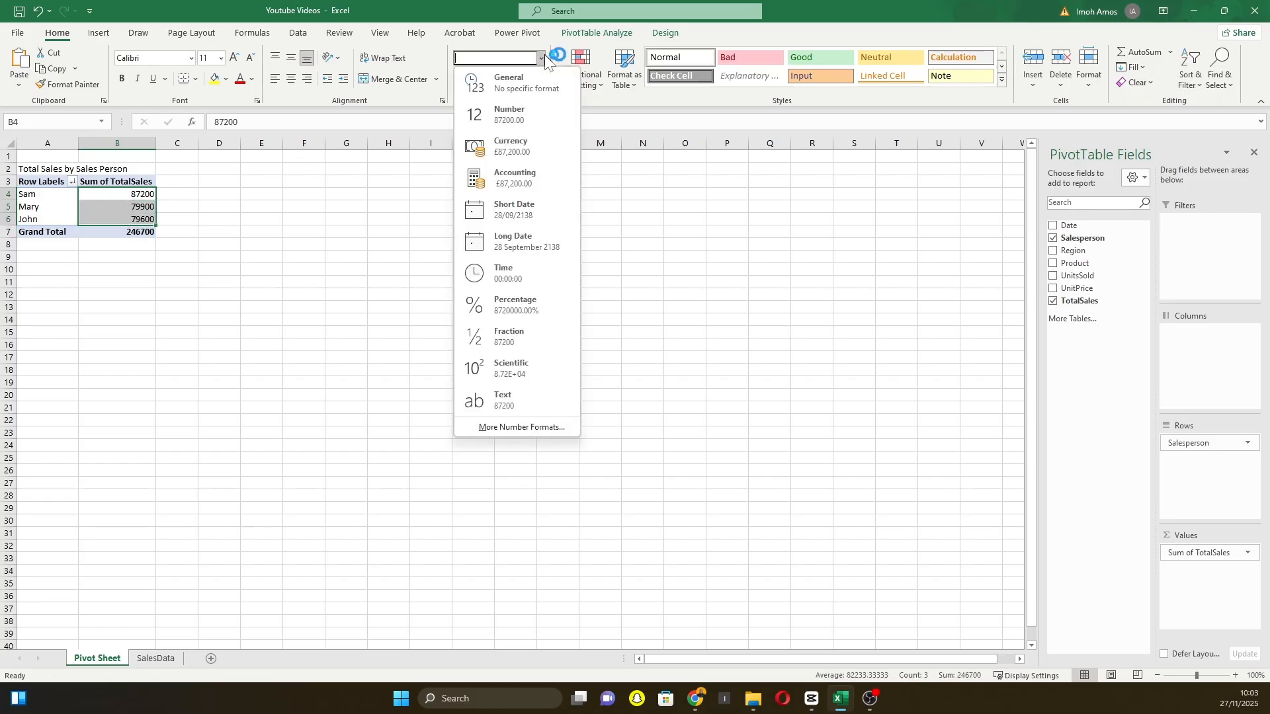
left_click(500, 151)
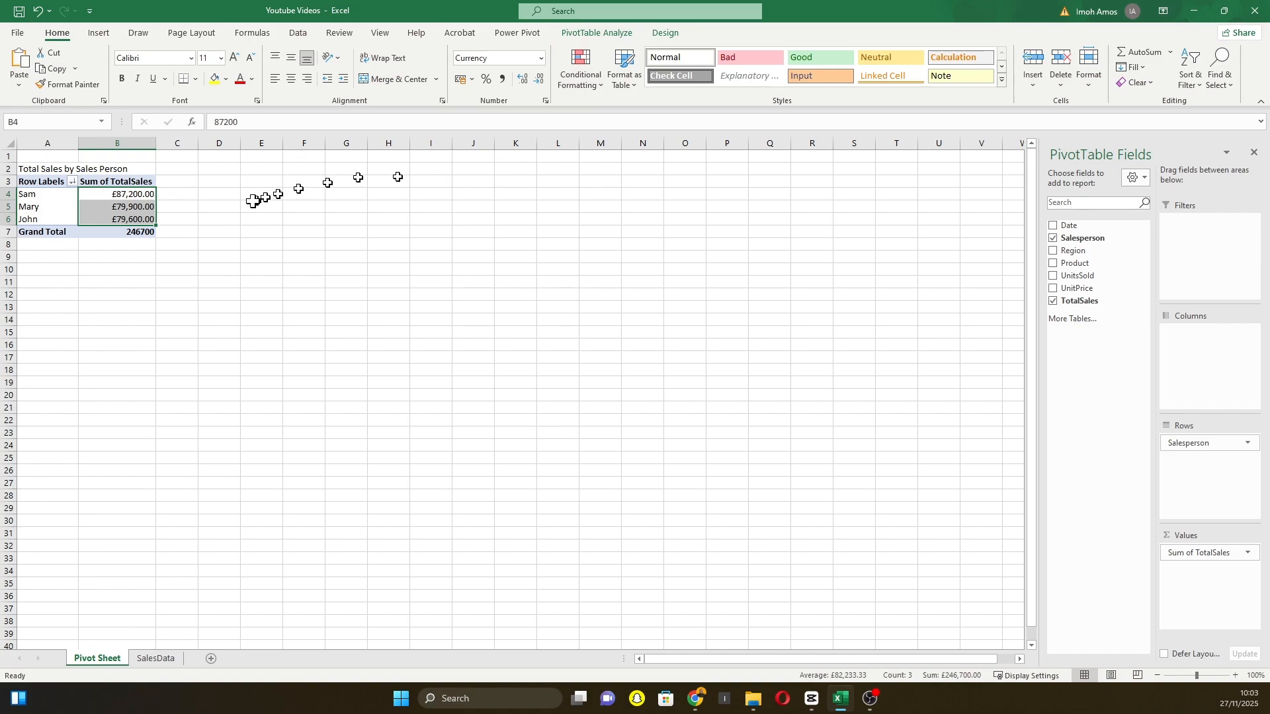
left_click(540, 79)
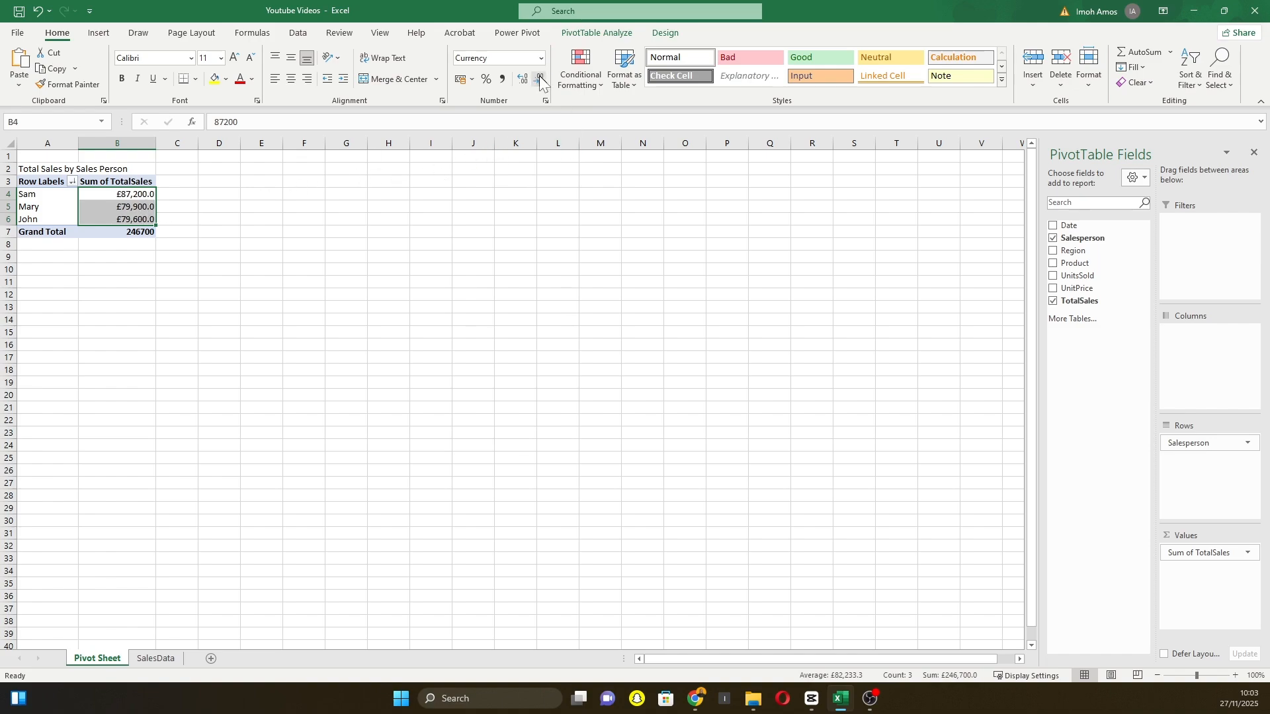
left_click(541, 79)
left_click(121, 248)
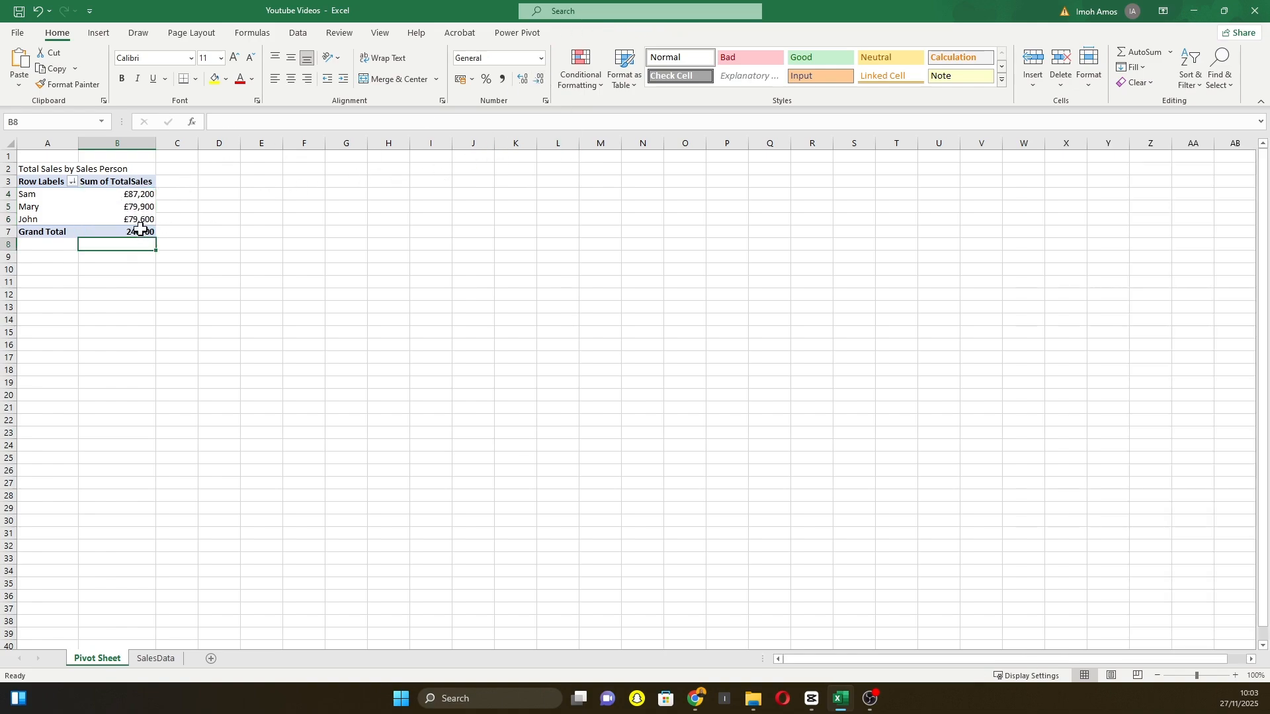
left_click(116, 194)
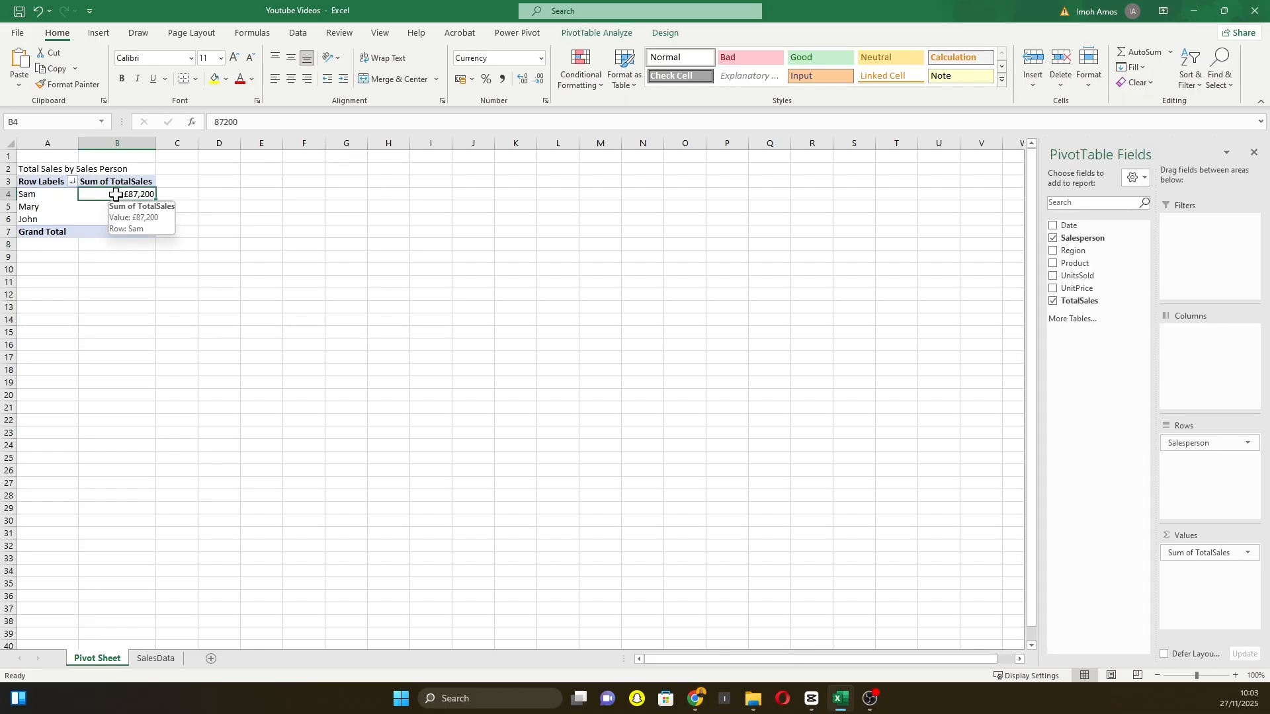
left_click(202, 255)
Step: Copy the PivotTable range A3:B7 and add a new blank worksheet
left_click_drag(33, 175, 147, 235)
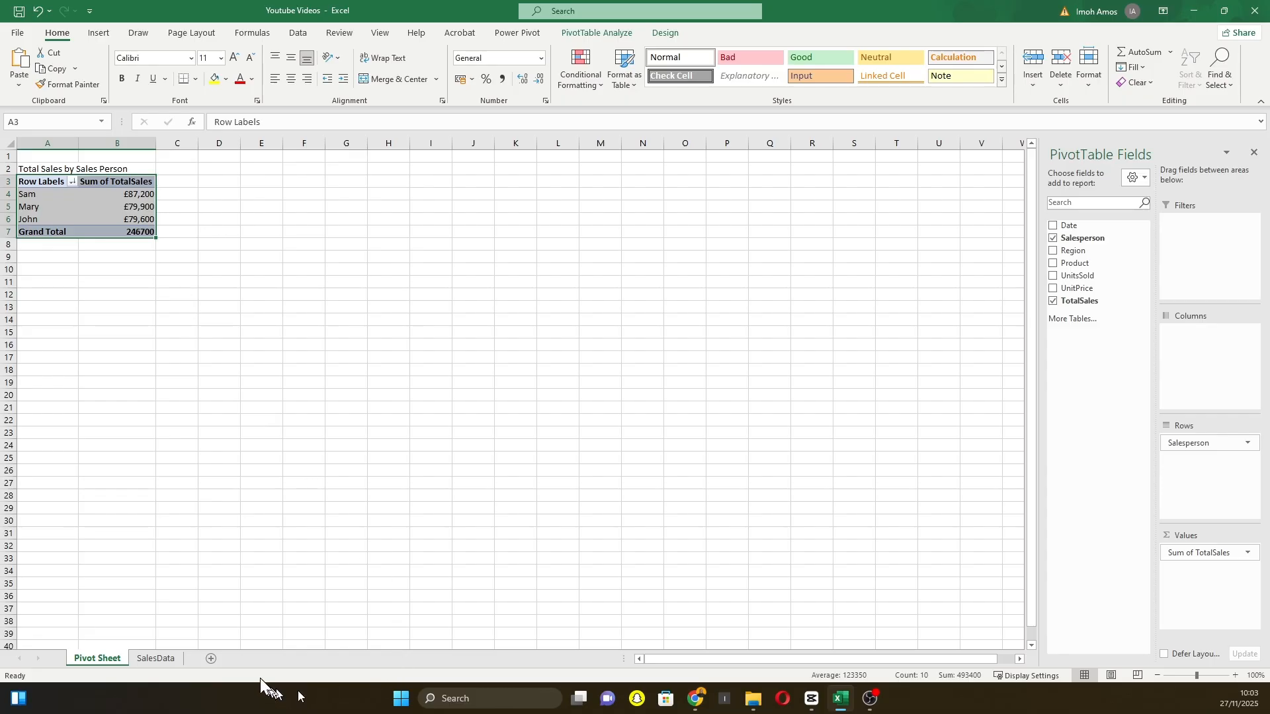
left_click(212, 658)
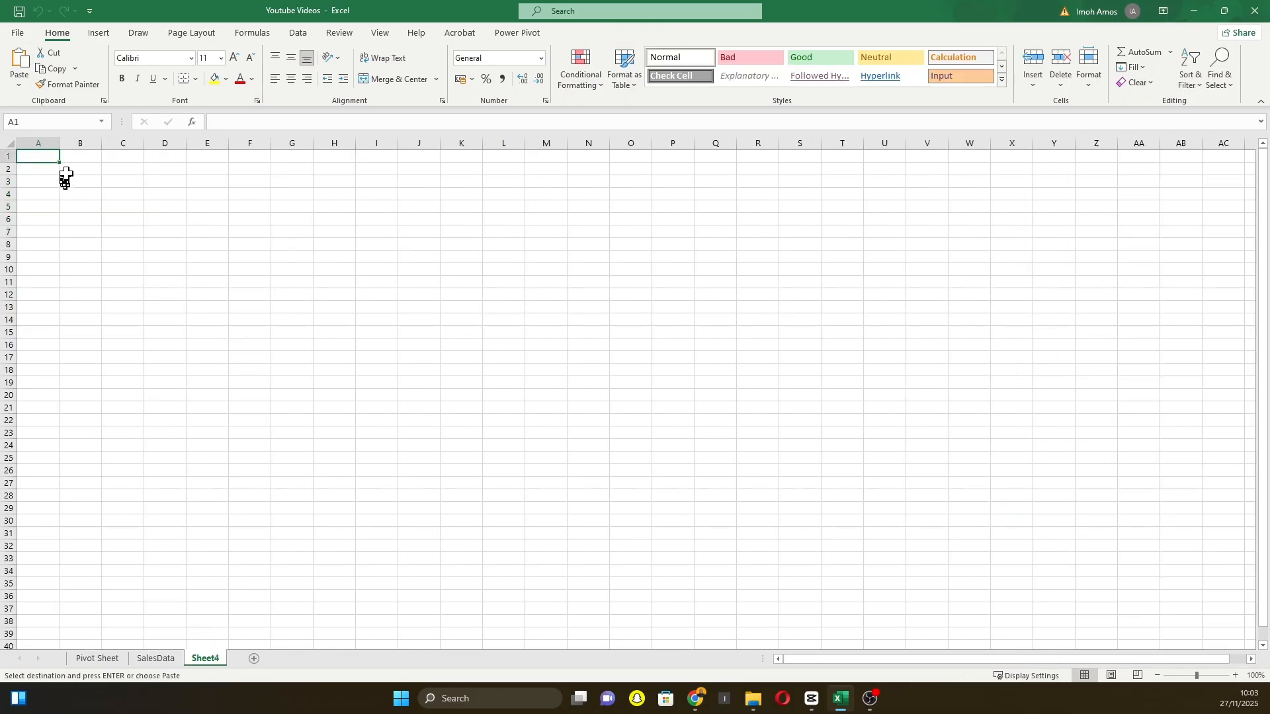
Step: Paste the copied PivotTable at cell B2 of the new worksheet and undo the paste
left_click(66, 170)
left_click_drag(67, 173, 67, 172)
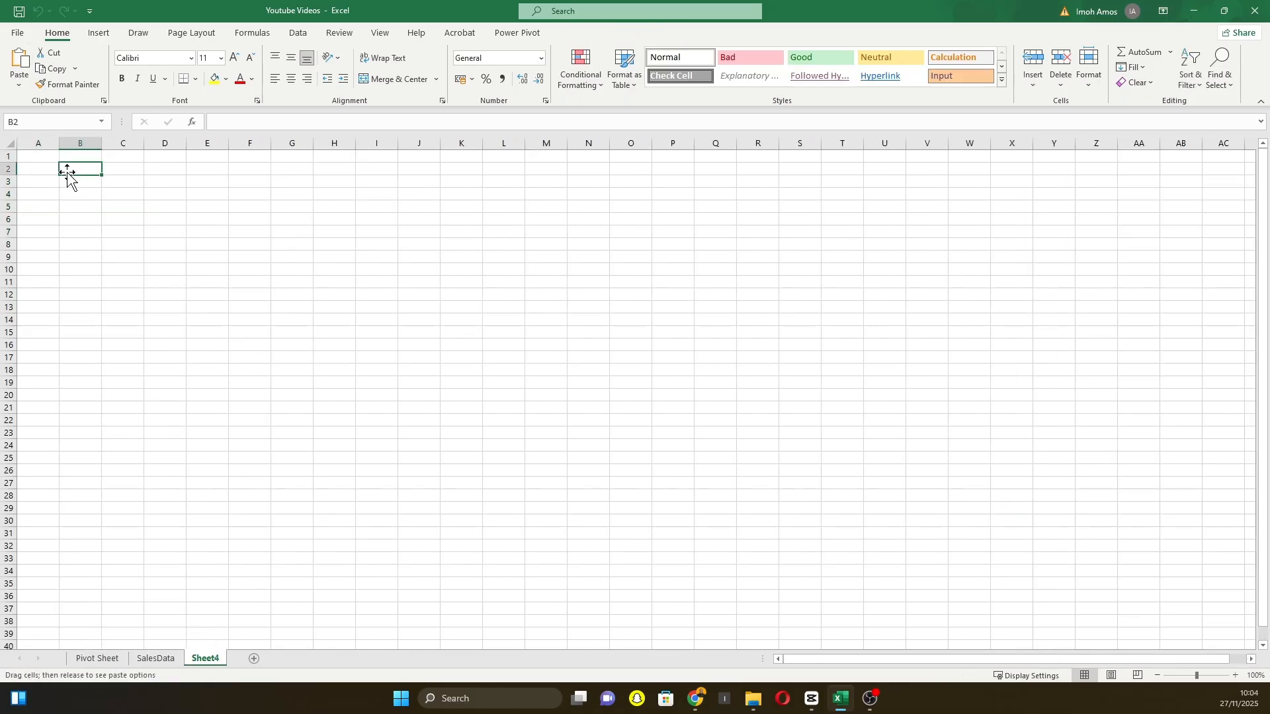
right_click(67, 173)
key("ctrl+v")
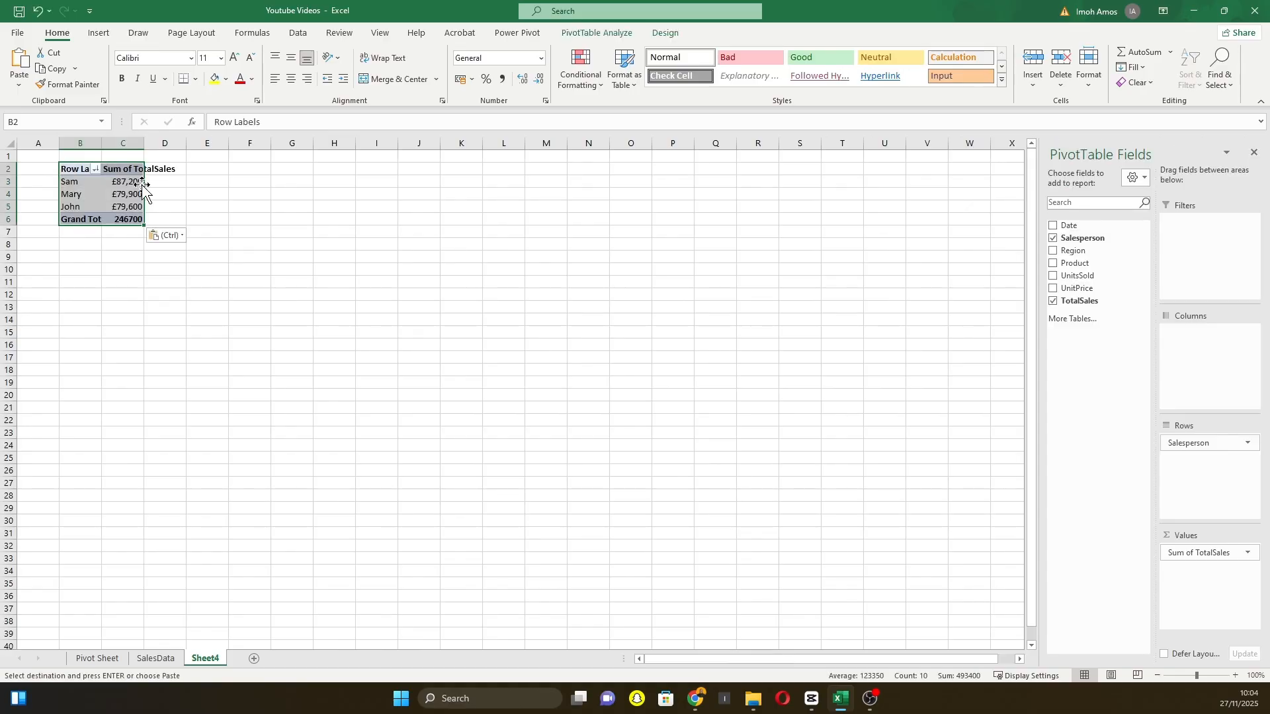
key("ctrl+z")
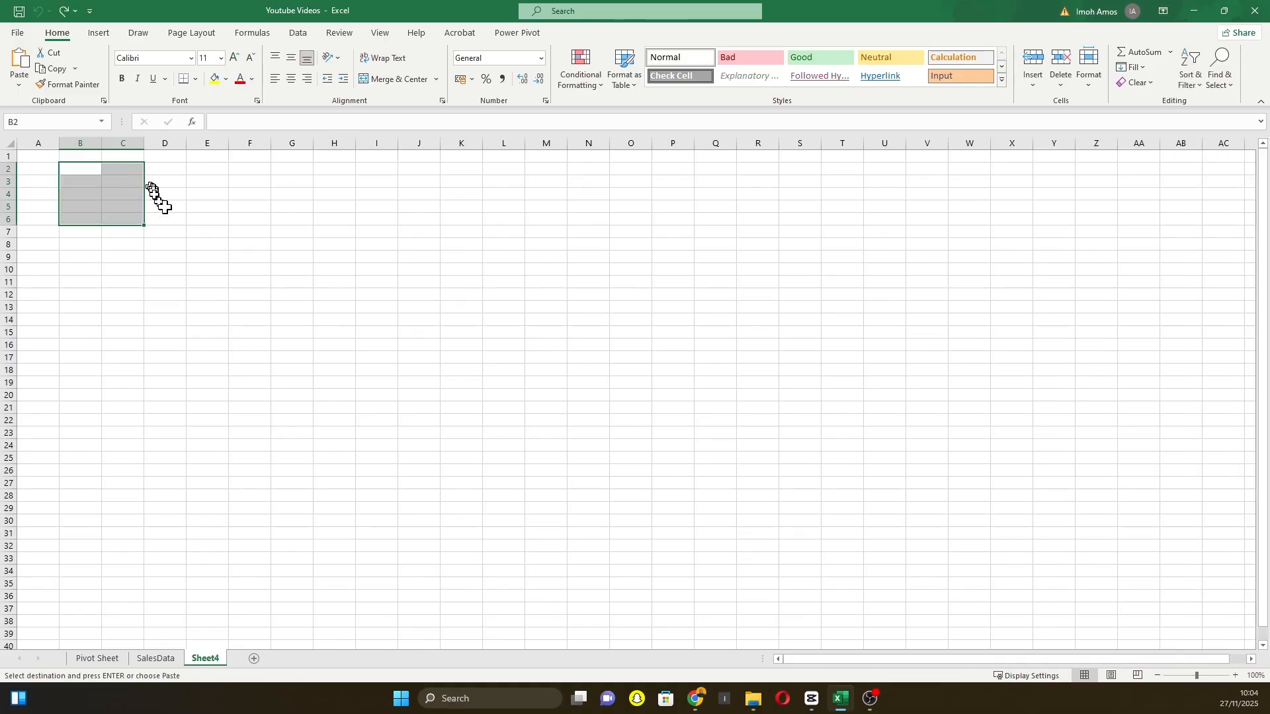
Step: Paste the copied PivotTable as values only at cell D3 of the new worksheet and select the pasted range
left_click(169, 182)
right_click(169, 182)
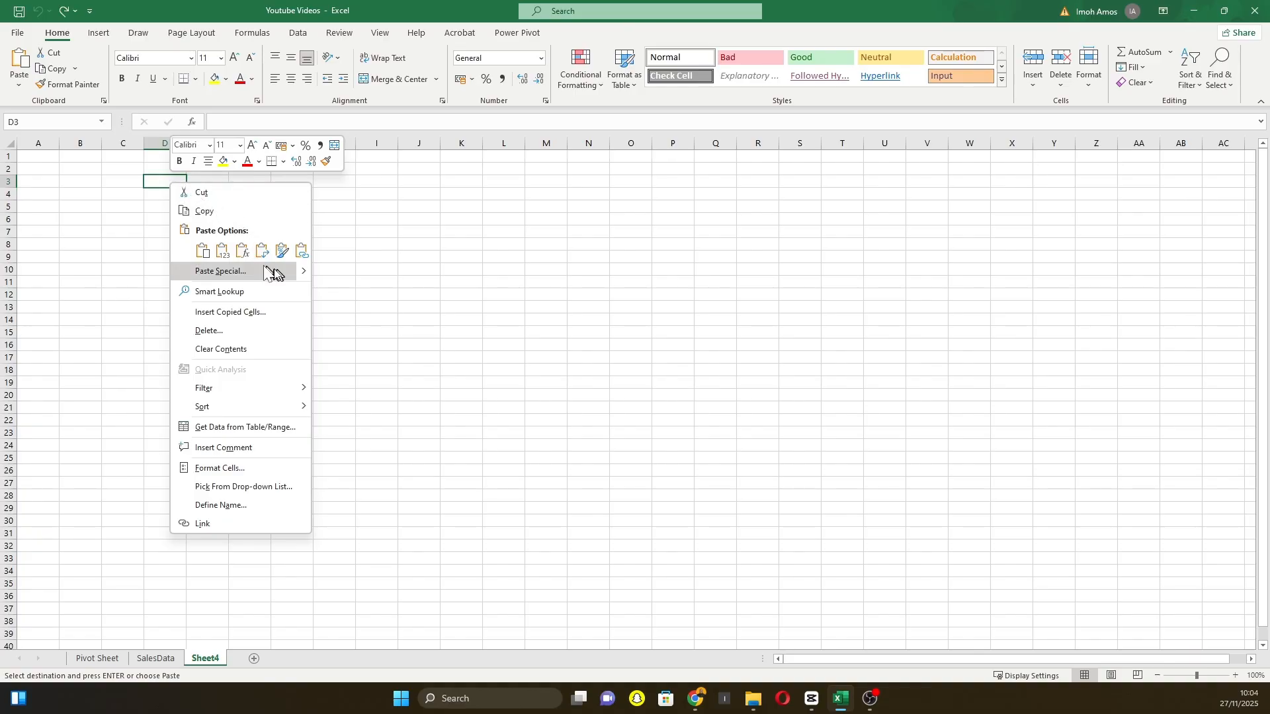
left_click(223, 251)
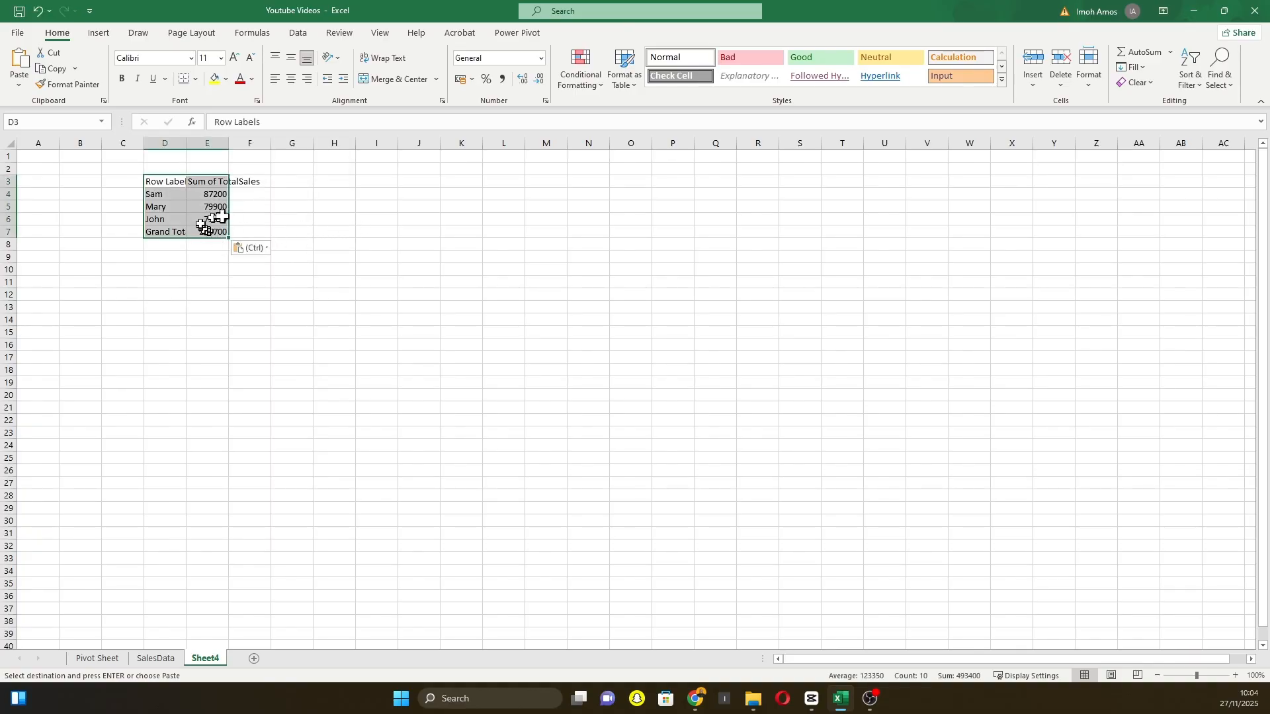
left_click(179, 268)
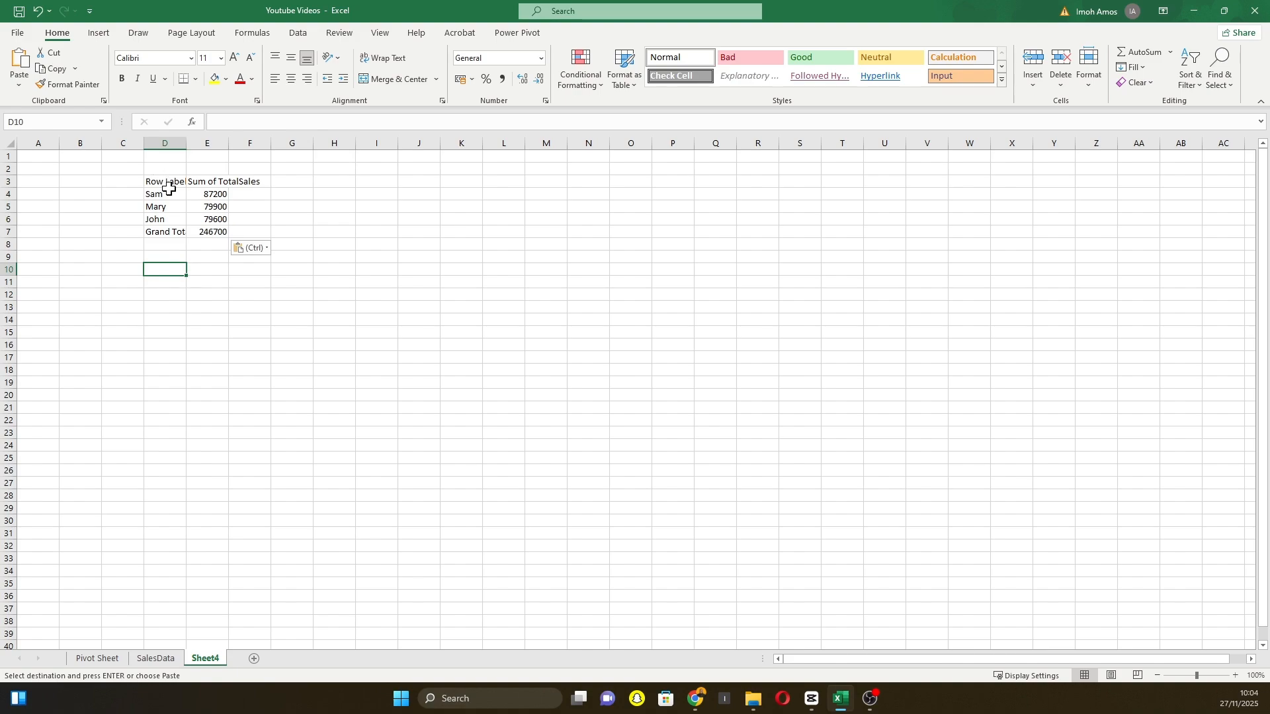
left_click_drag(163, 183, 215, 231)
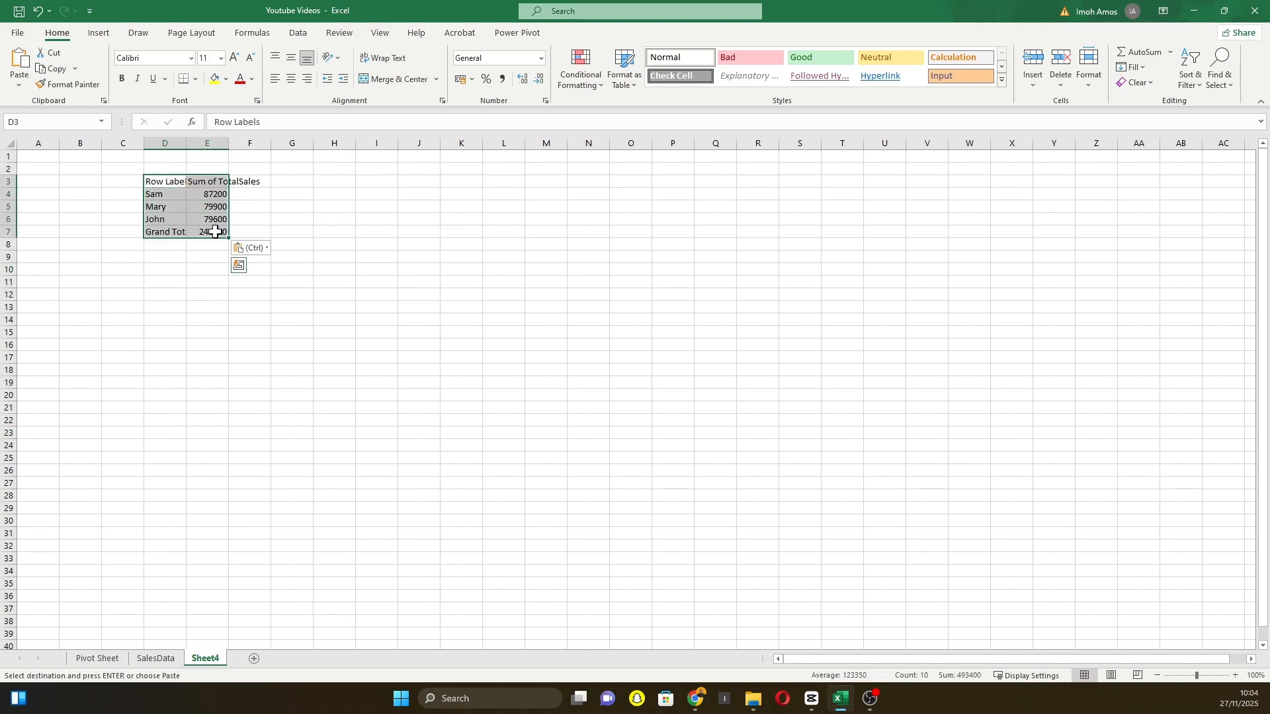
Step: On Pivot Sheet, duplicate the PivotTable by copying range A3:B7 and pasting it at cell A9
left_click(108, 657)
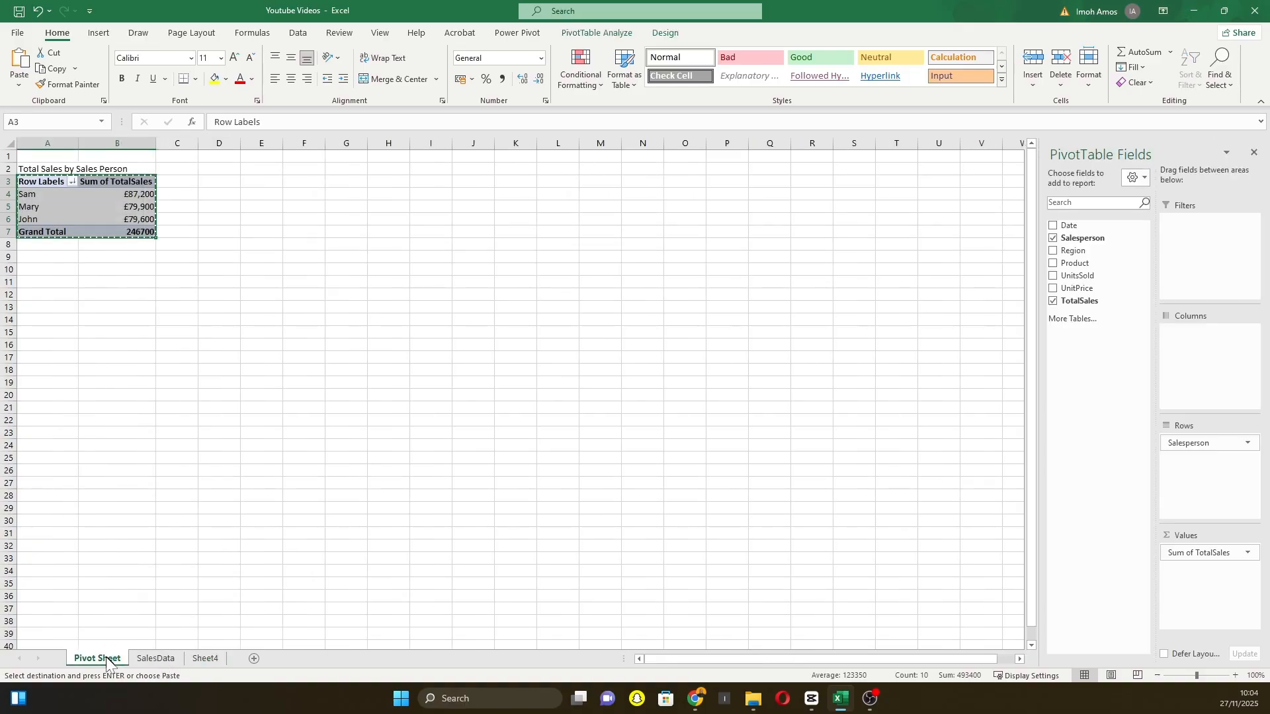
left_click(119, 307)
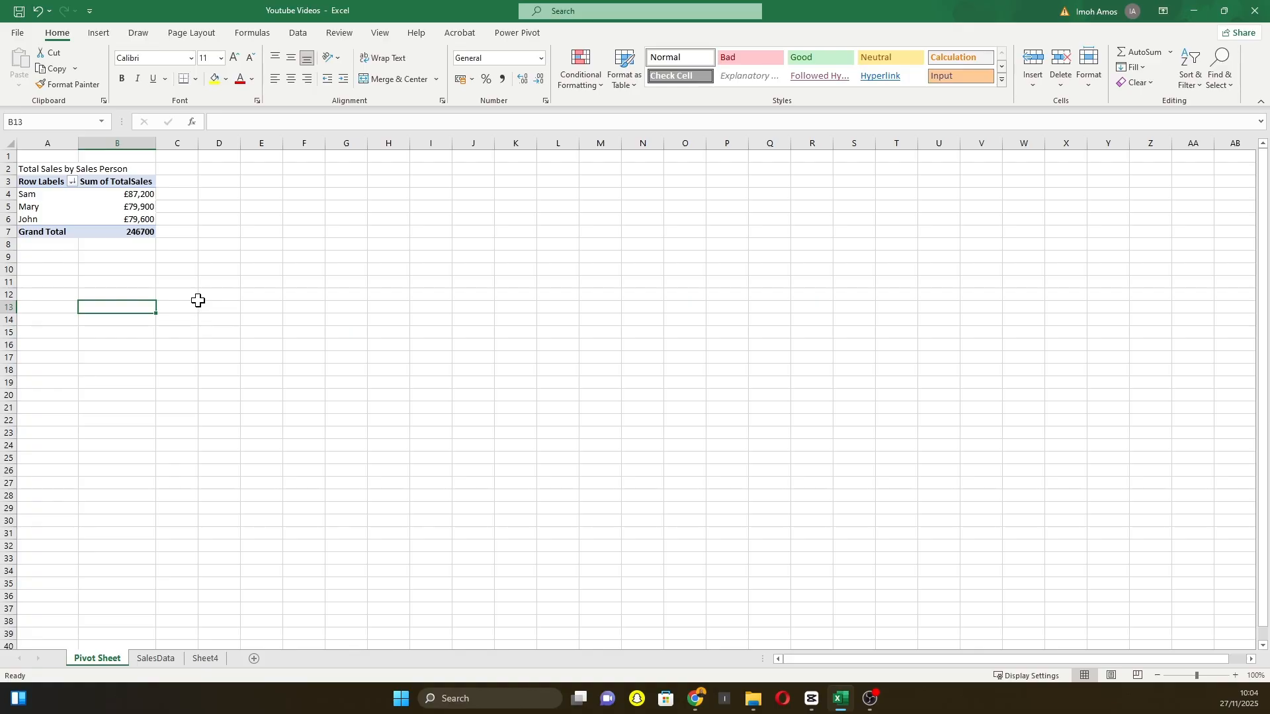
left_click(43, 258)
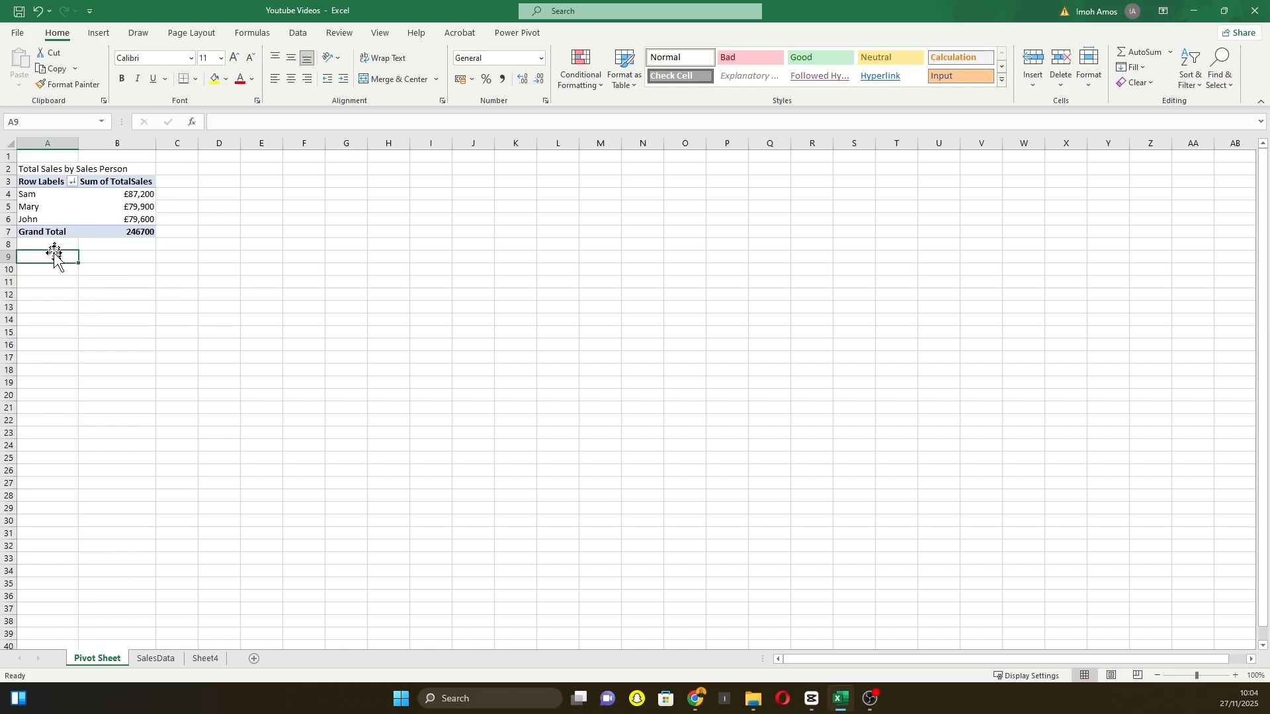
left_click(46, 199)
left_click(166, 296)
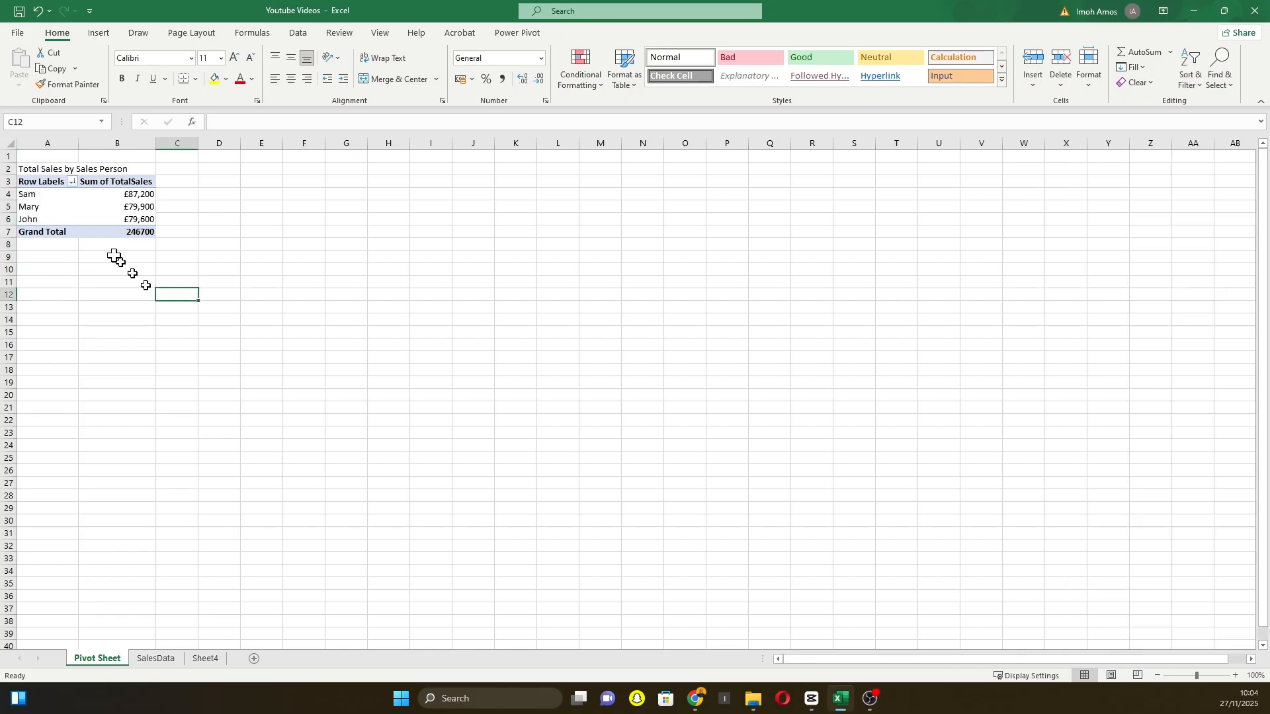
left_click_drag(23, 169, 142, 216)
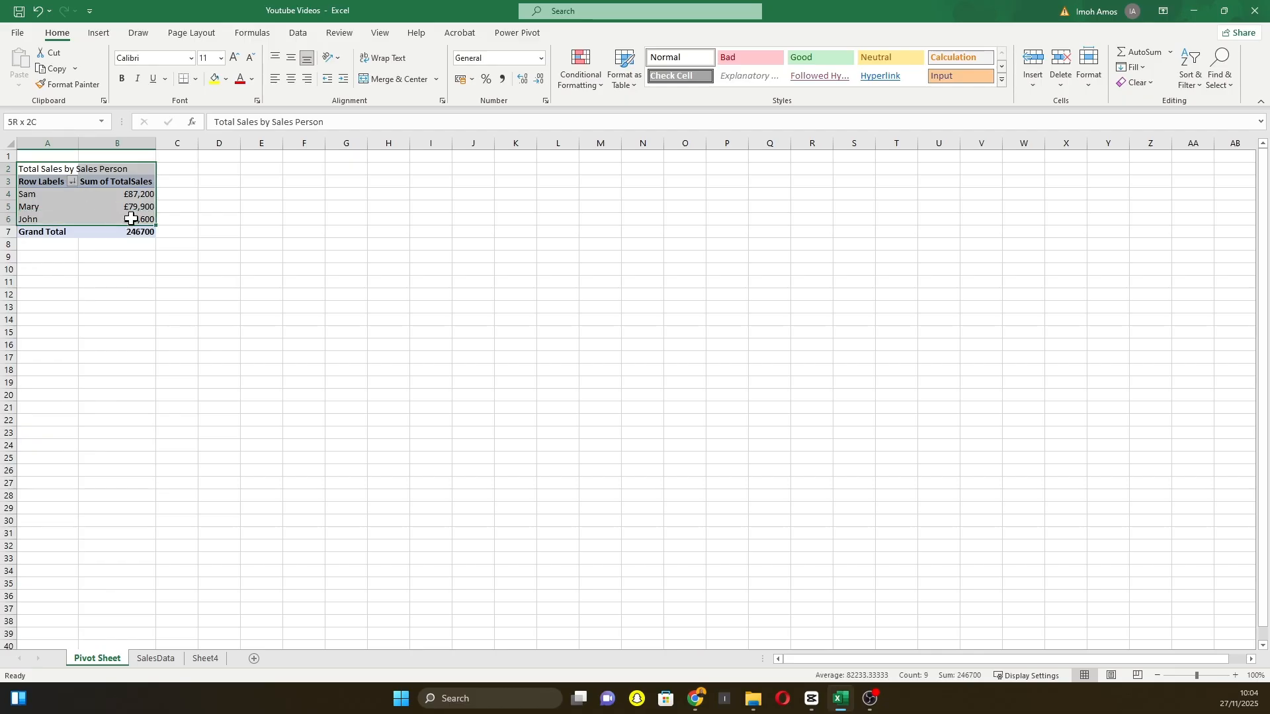
left_click(170, 188)
left_click_drag(33, 182, 146, 237)
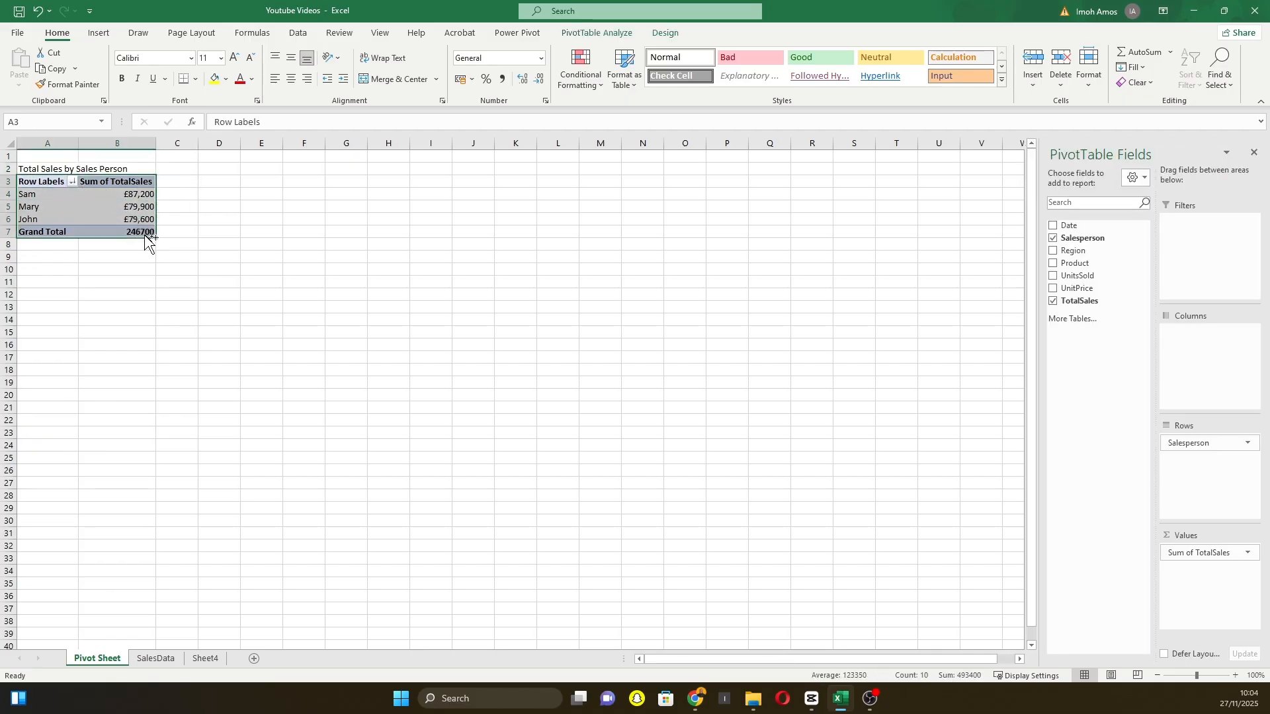
key("ctrl+c")
left_click(44, 259)
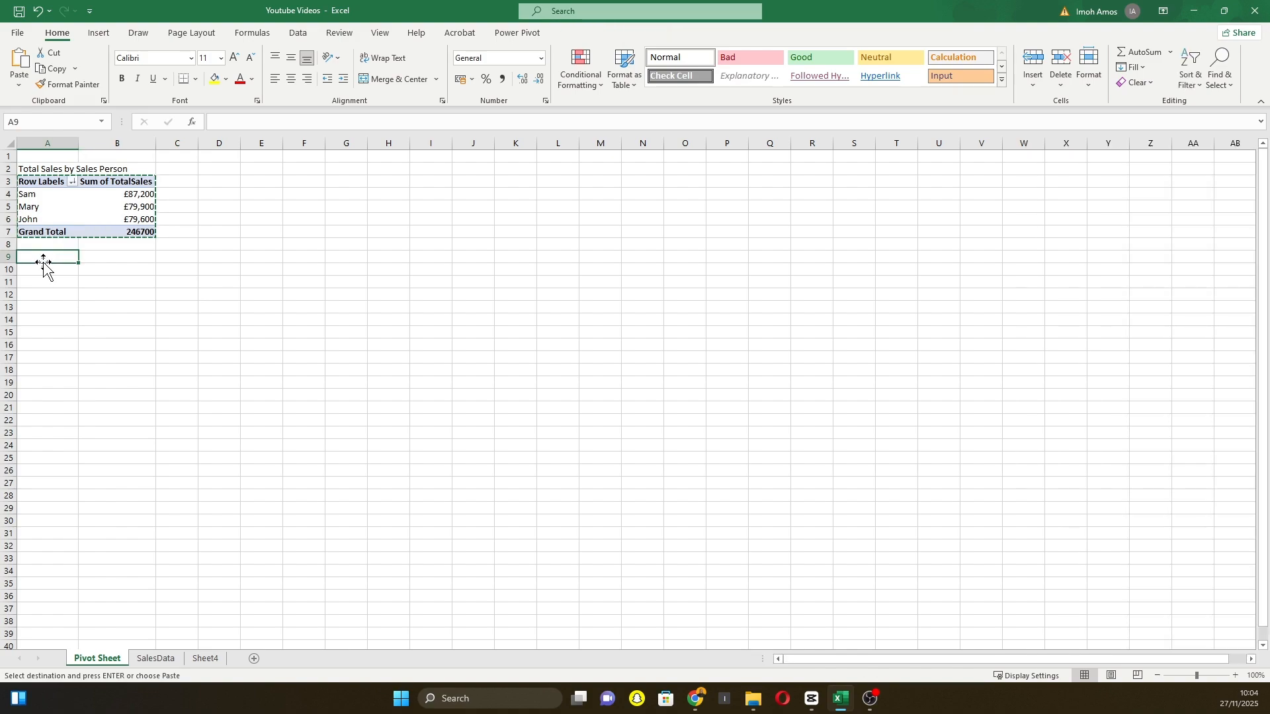
key("ctrl+v")
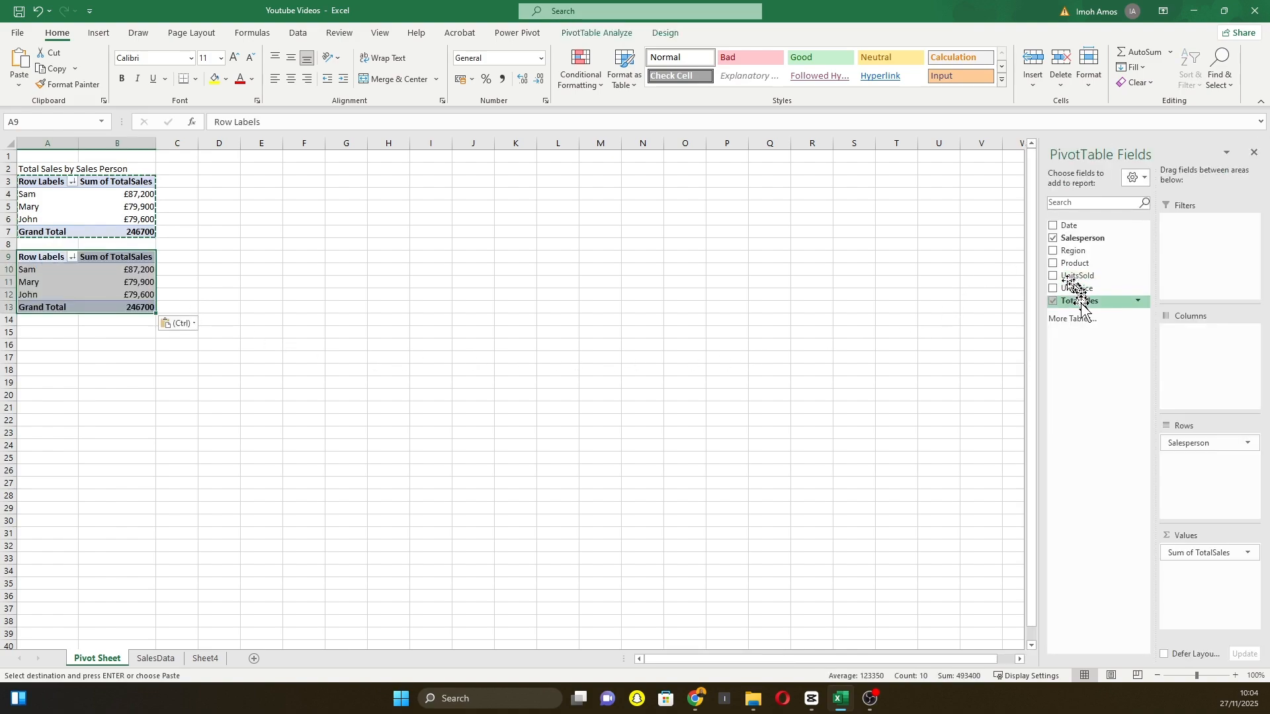
Step: In the PivotTable copy at A9, replace Salesperson with Product in Rows and TotalSales with UnitsSold in Values
left_click(1053, 302)
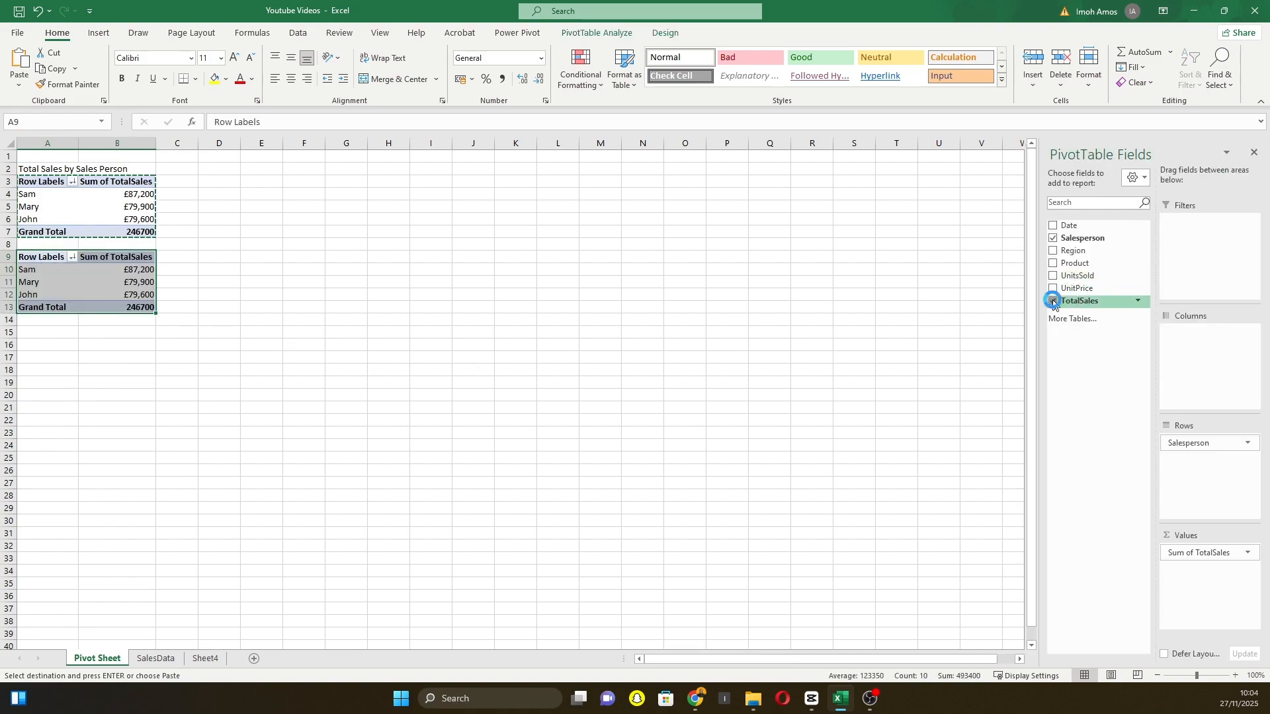
left_click(1054, 239)
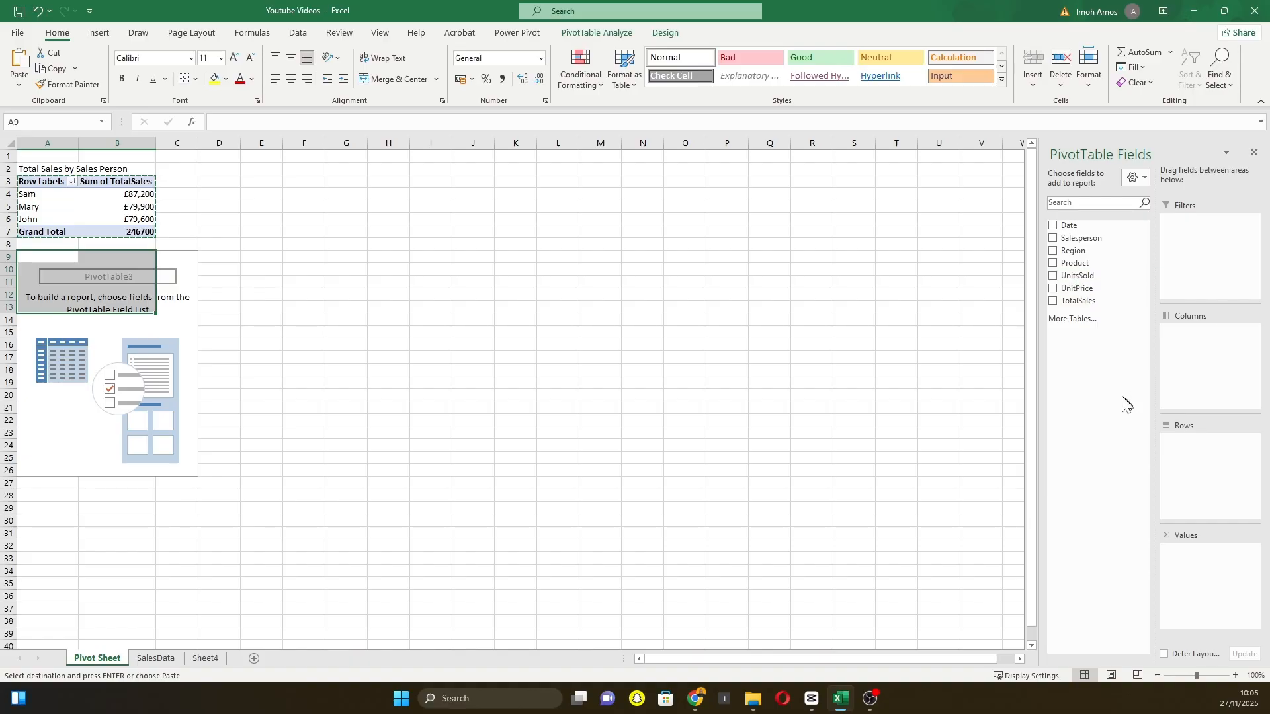
left_click(50, 333)
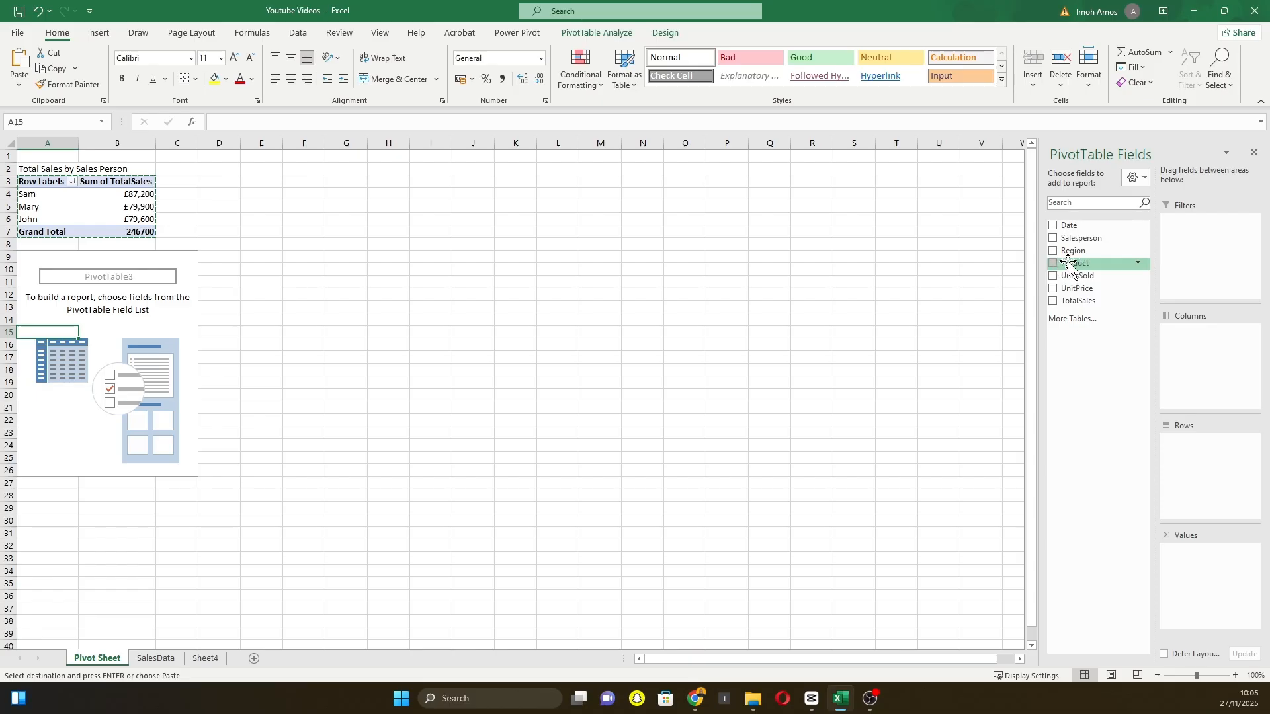
left_click_drag(1071, 264, 1207, 449)
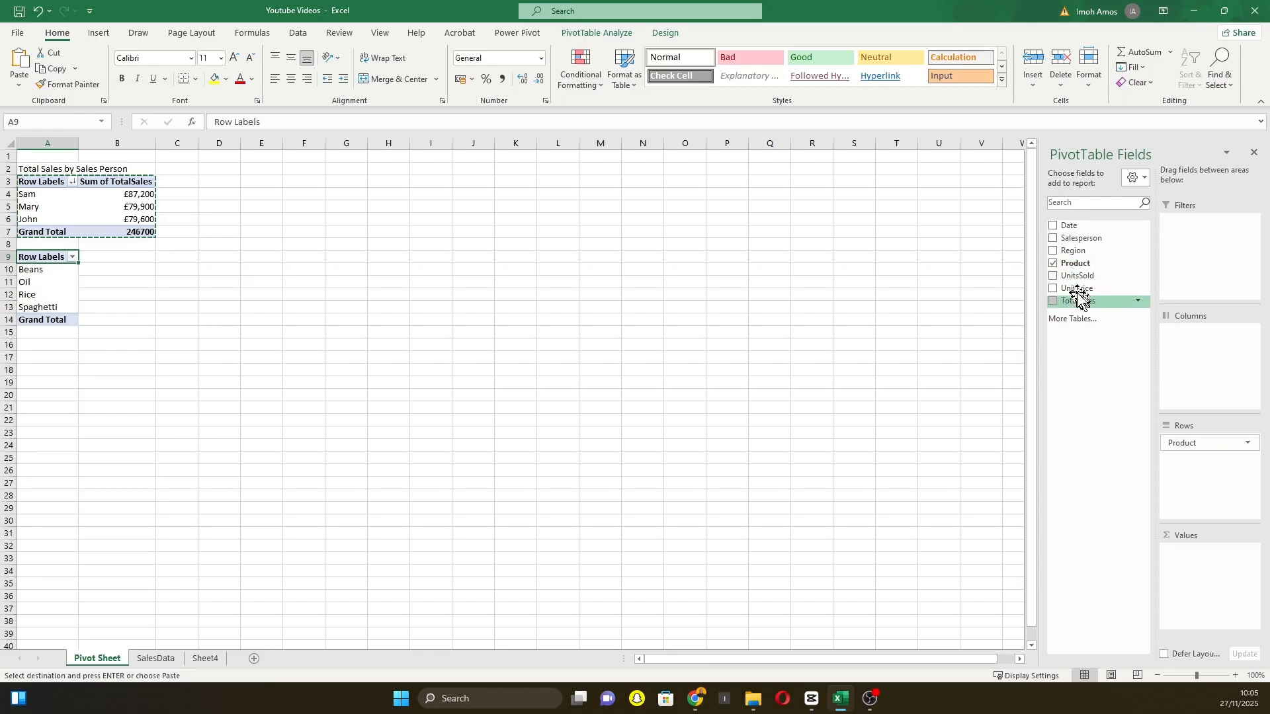
left_click_drag(1077, 276, 1192, 556)
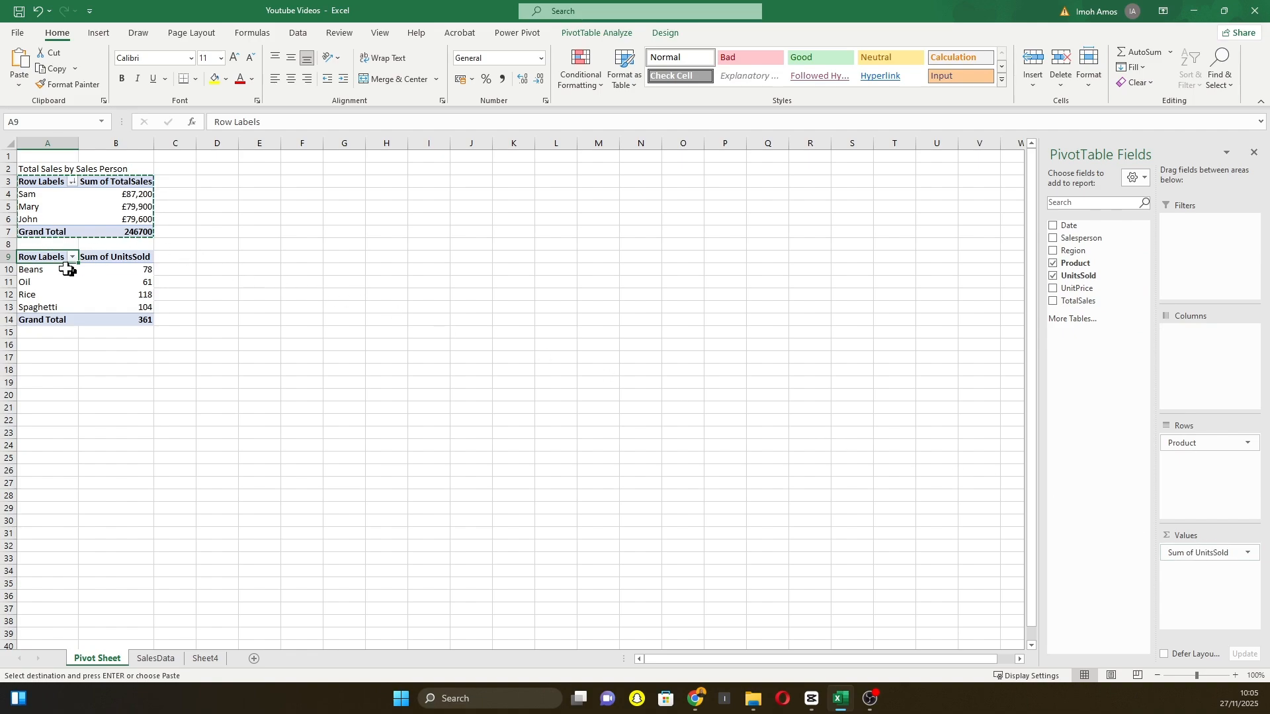
Step: Sort the product PivotTable at A9 by Sum of UnitsSold from largest to smallest and highlight its top product row
right_click(129, 268)
mouse_move(223, 360)
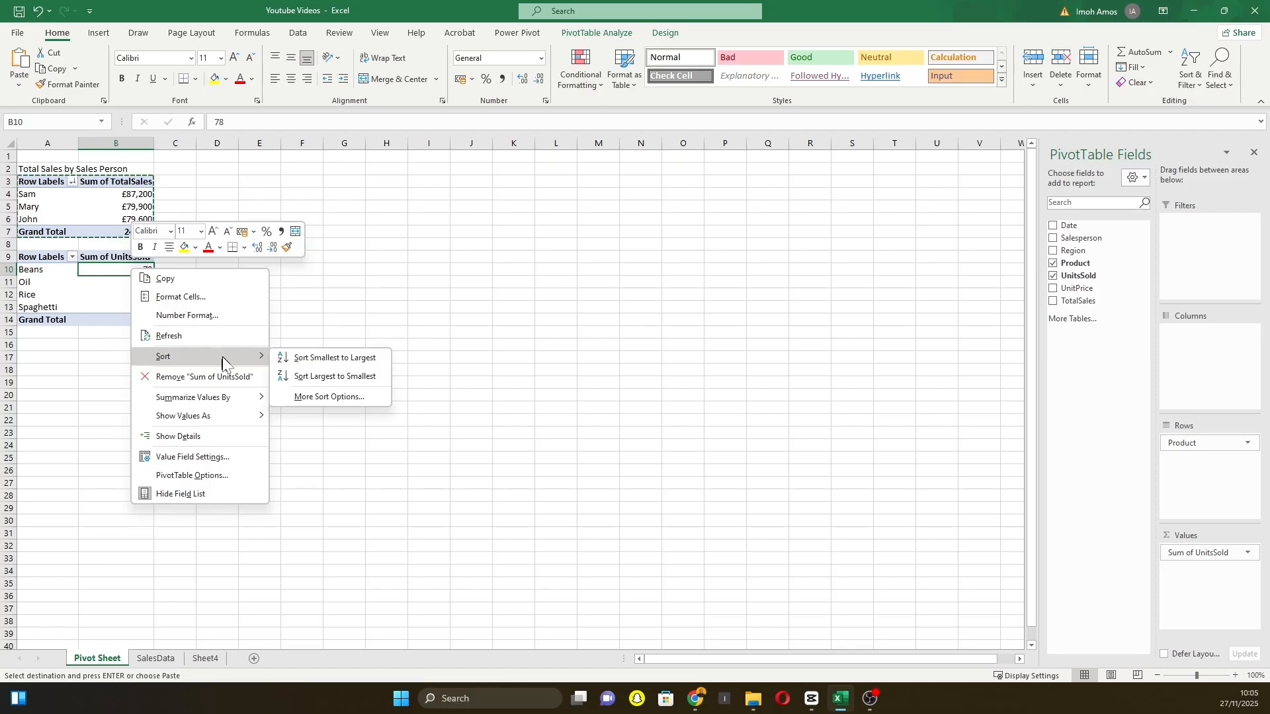
left_click(345, 377)
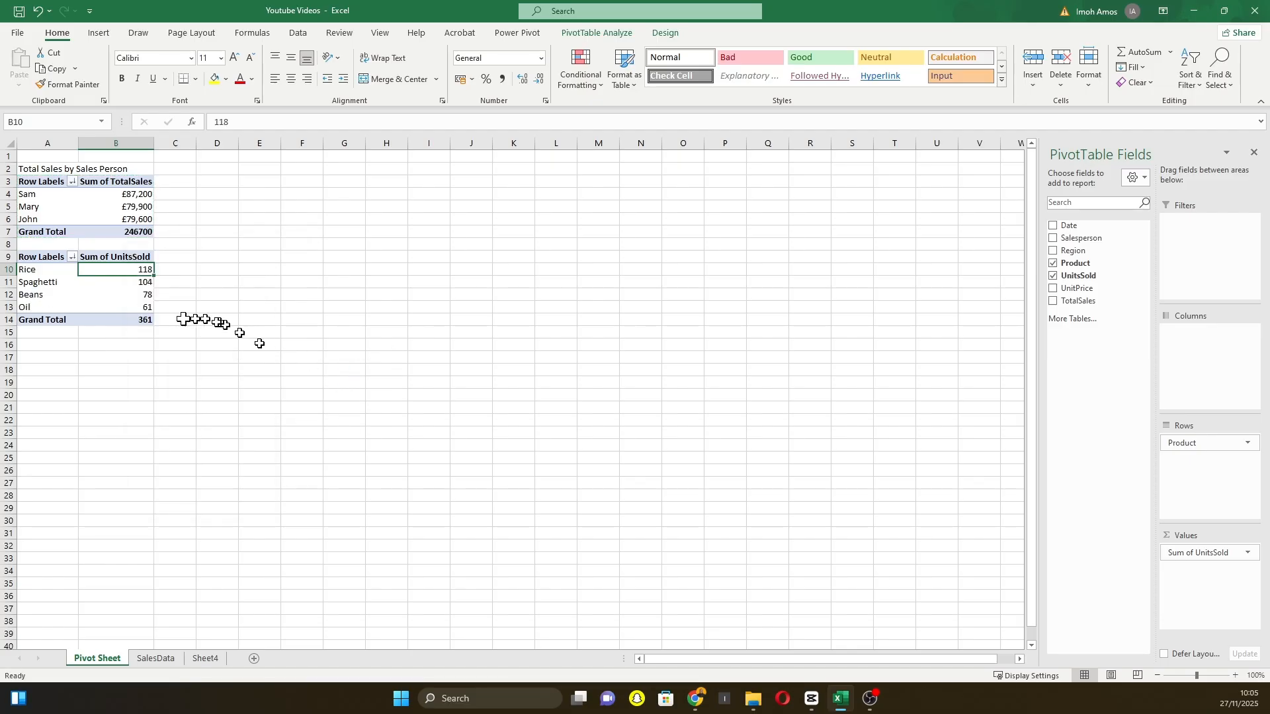
left_click(106, 358)
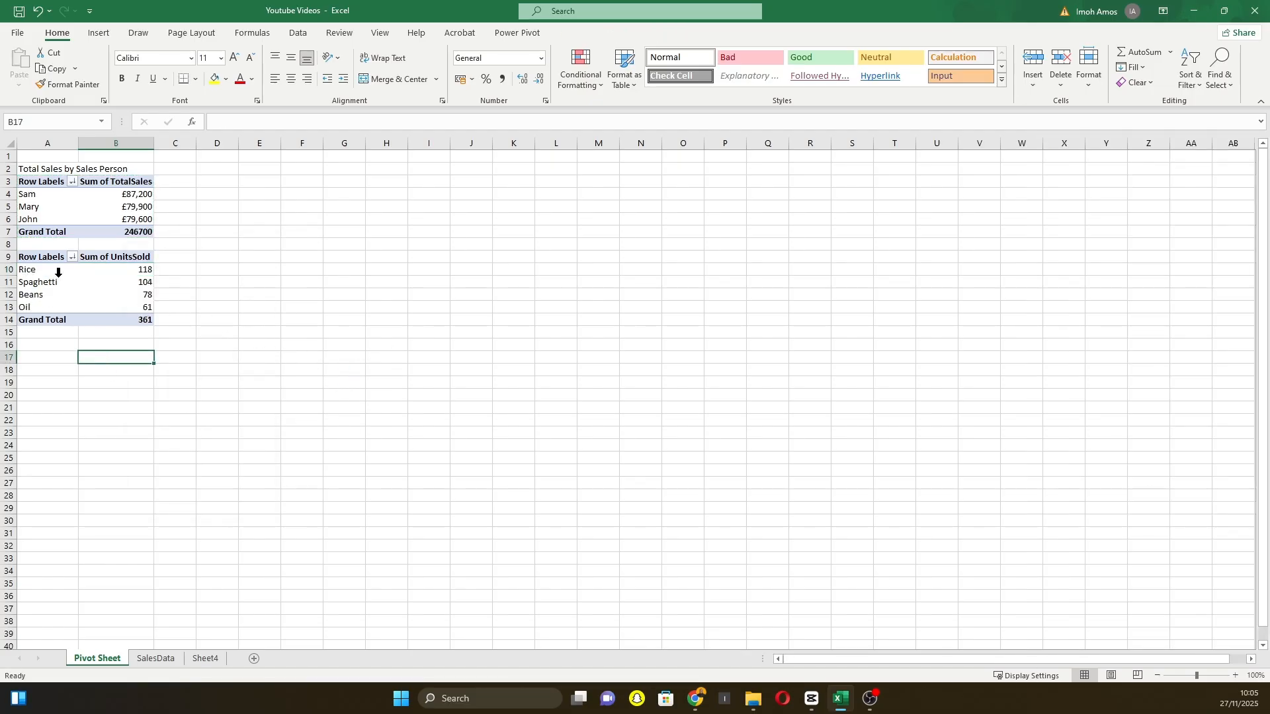
left_click_drag(25, 268, 92, 270)
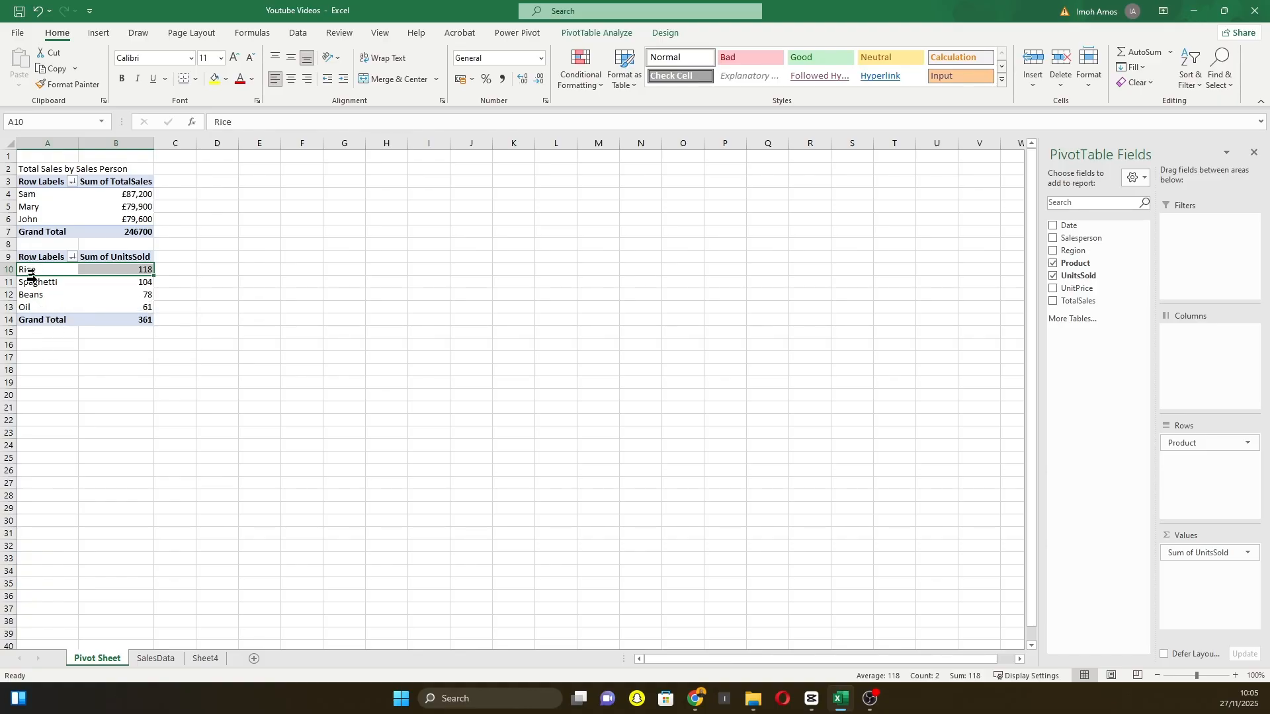
left_click(50, 357)
Step: Duplicate the product PivotTable by copying range A9:B14 and pasting it at cell A16
left_click_drag(37, 258, 115, 314)
key("ctrl+c")
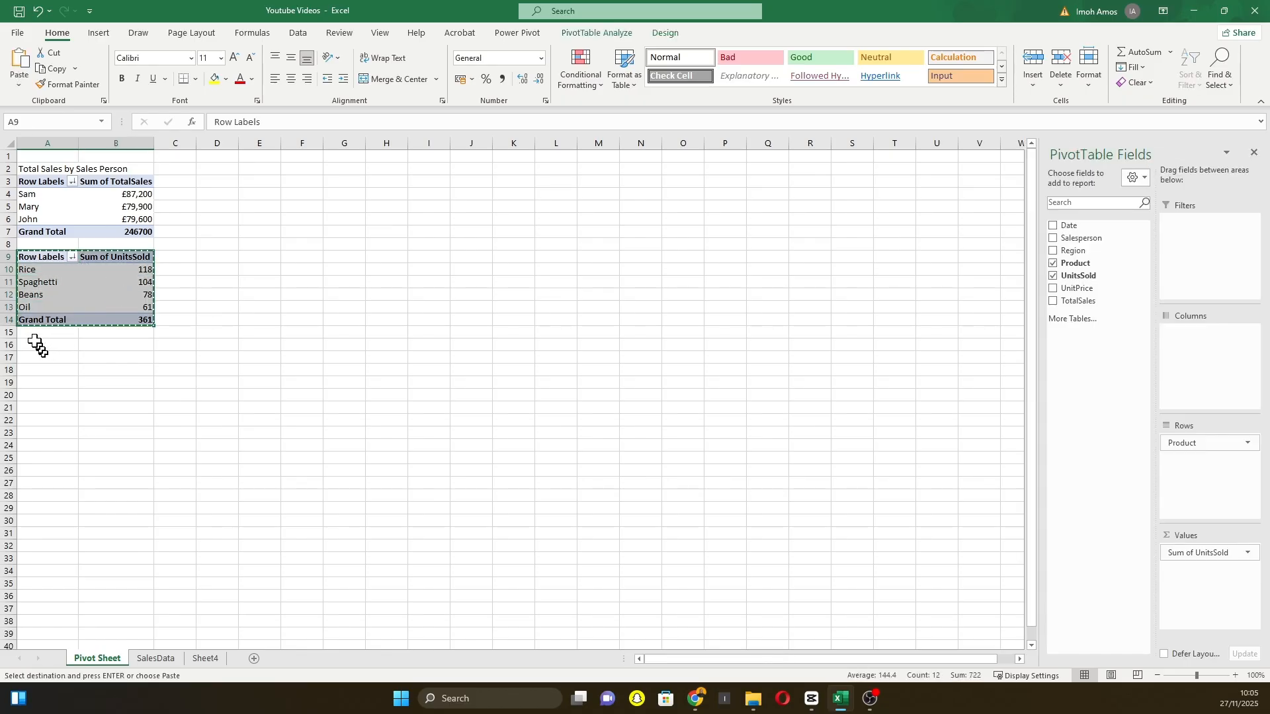
left_click(36, 344)
key("ctrl+v")
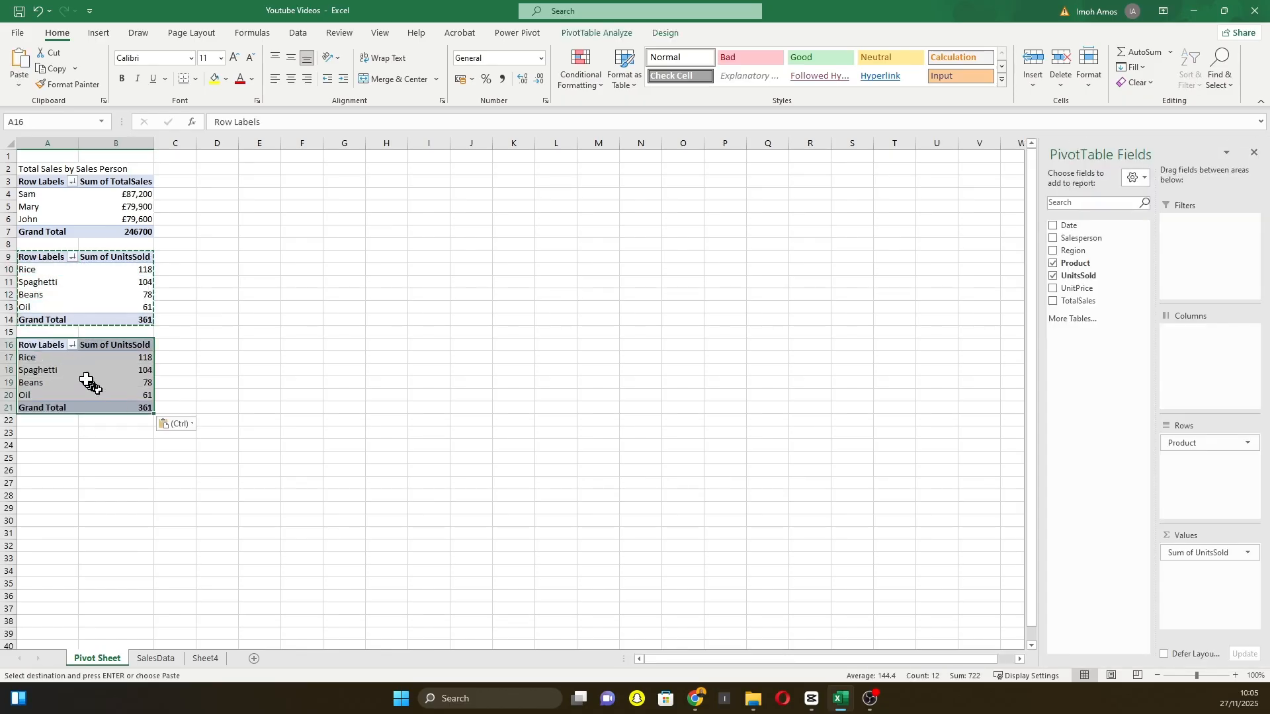
Step: In the PivotTable copy at A16, replace Product with Region in Rows and UnitsSold with TotalSales in Values
left_click(1054, 275)
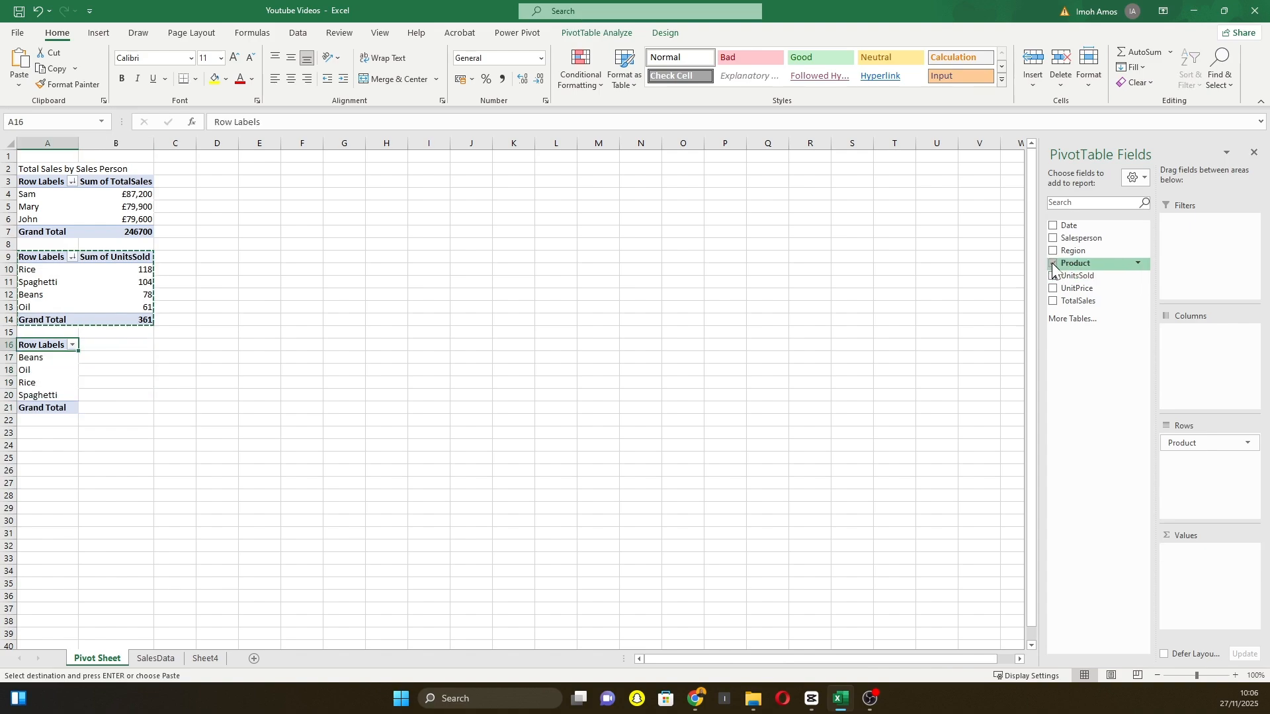
left_click(1053, 264)
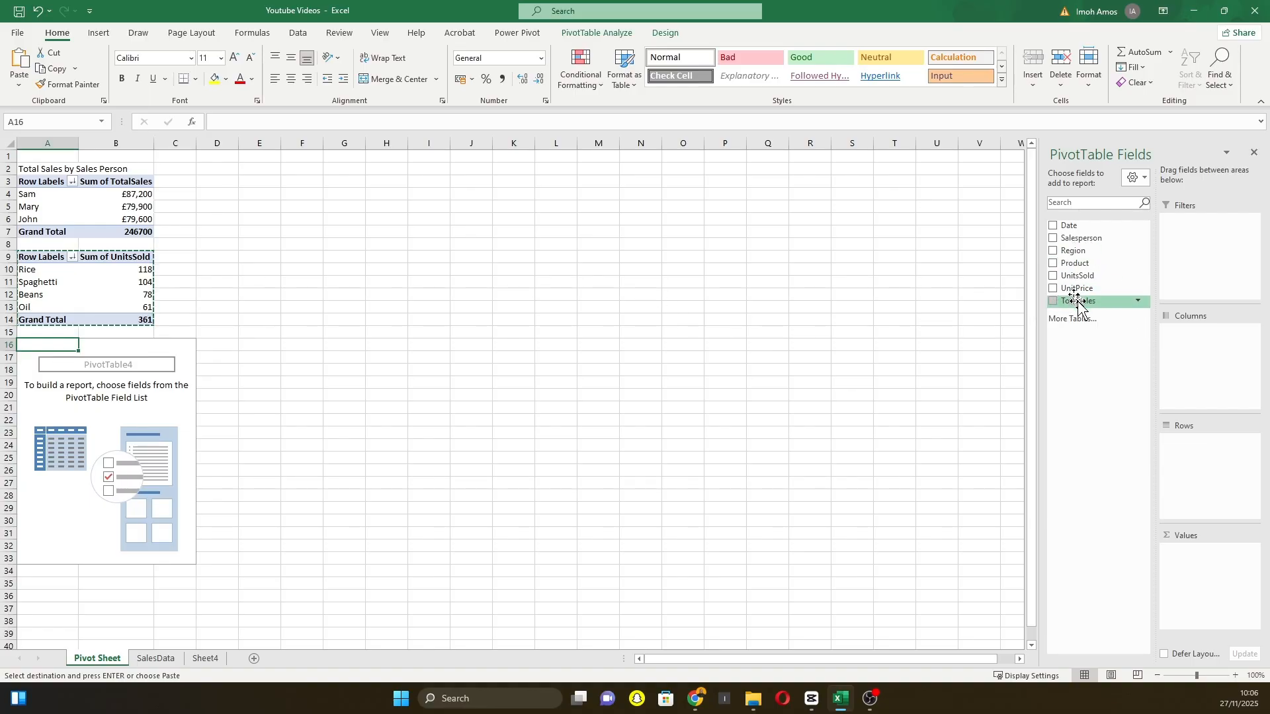
left_click_drag(1076, 305, 1202, 556)
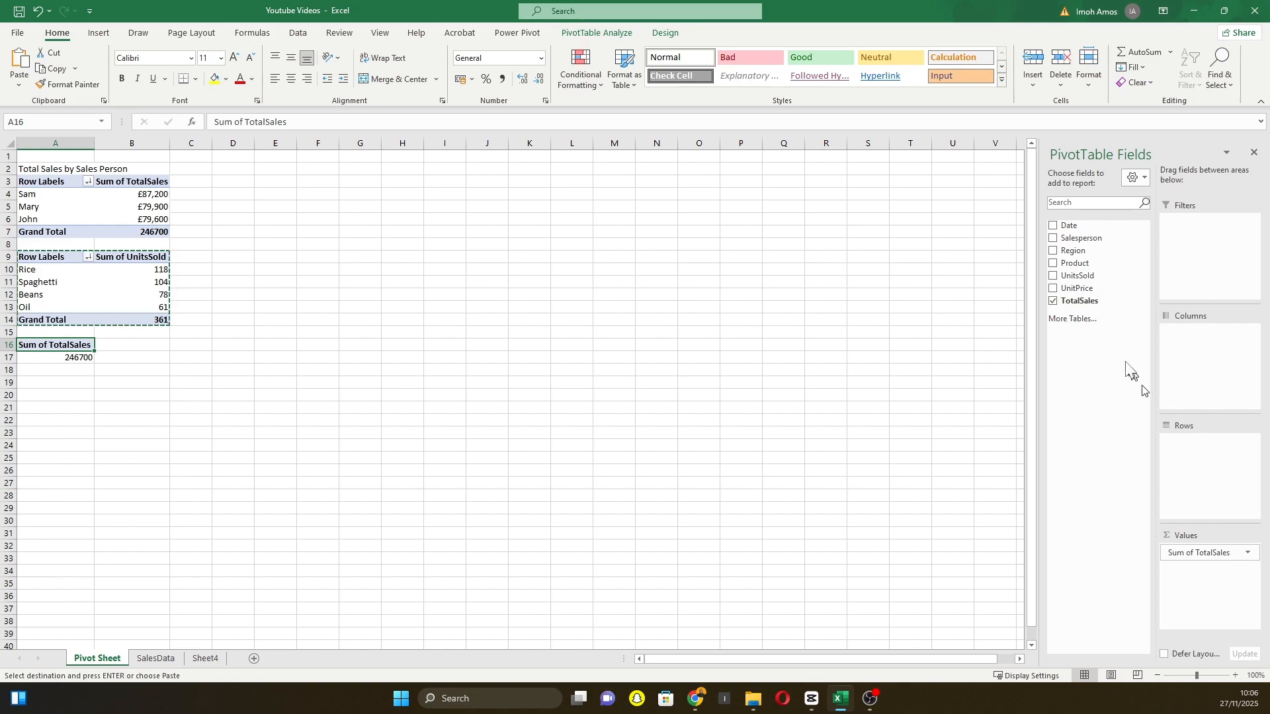
left_click_drag(1062, 255, 1188, 444)
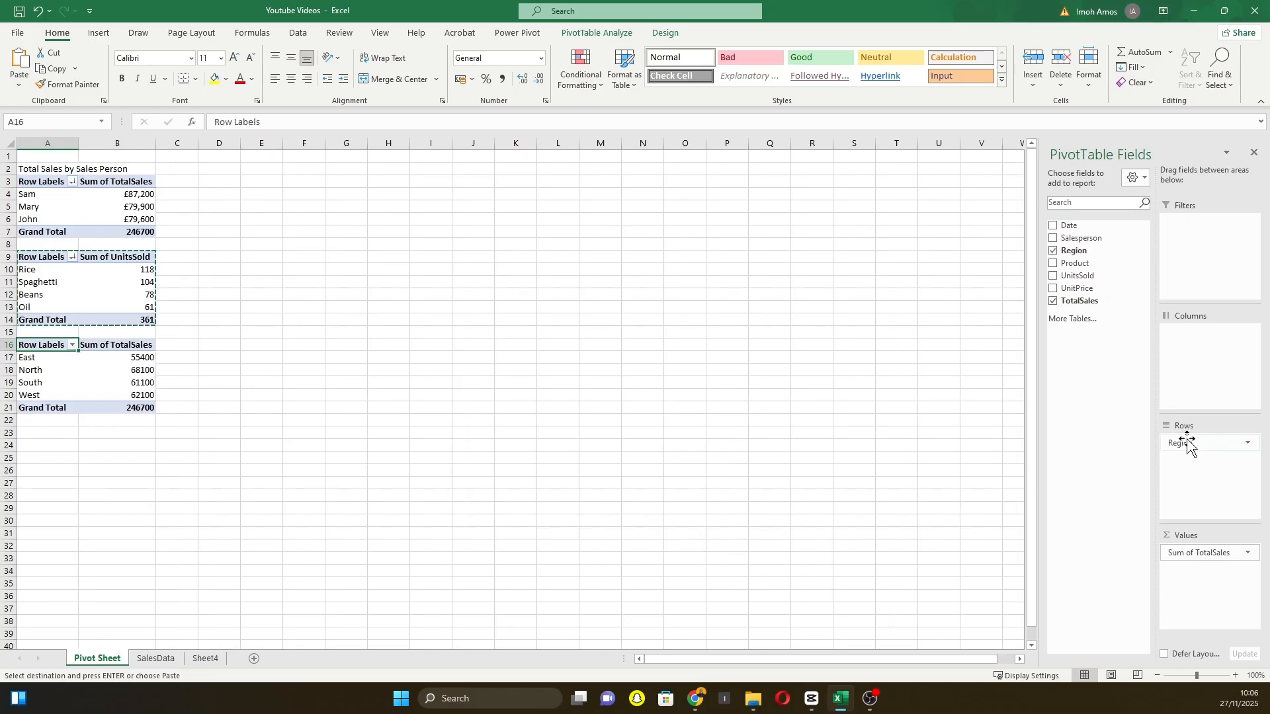
Step: Sort the region PivotTable at A16 by Sum of TotalSales from largest to smallest
right_click(141, 367)
mouse_move(277, 462)
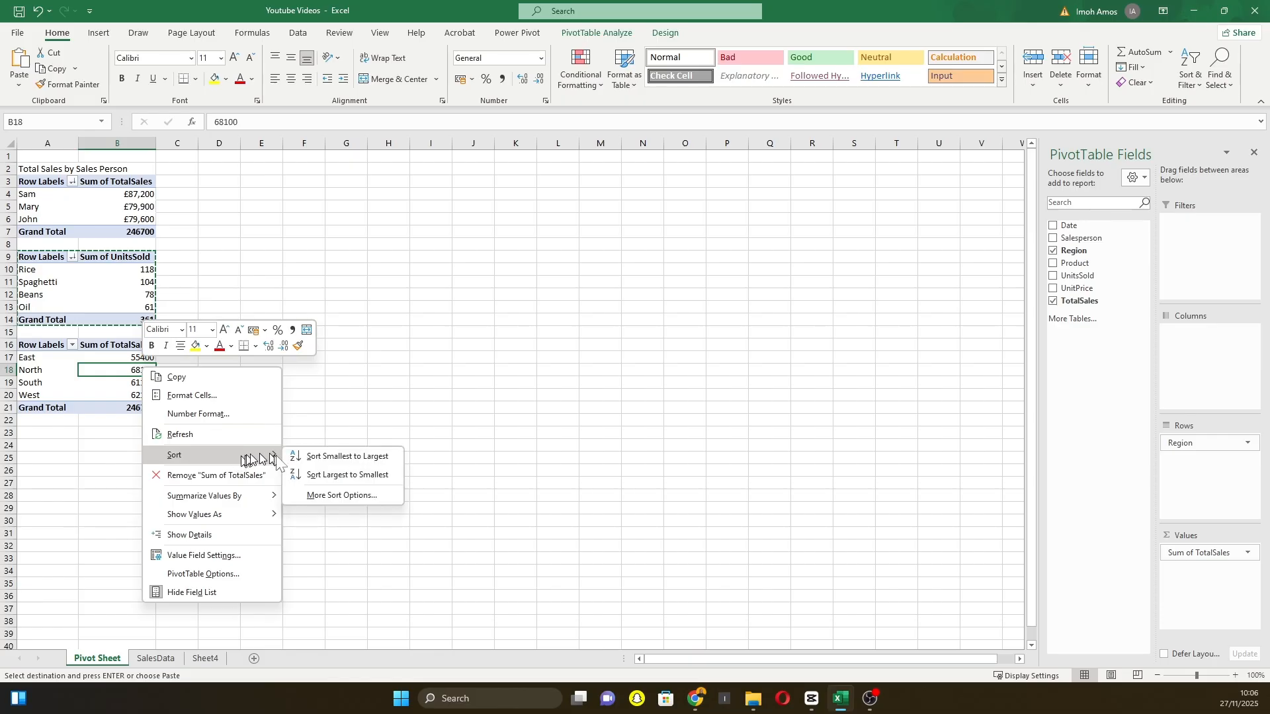
left_click(336, 475)
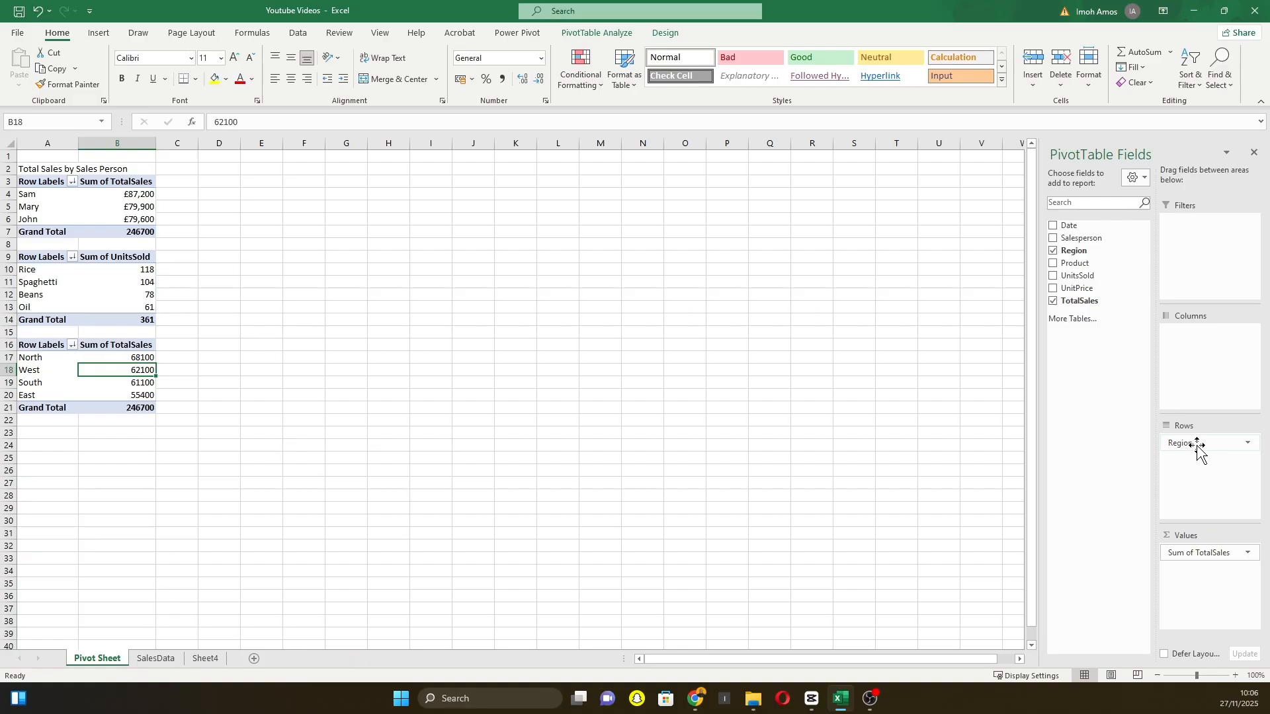
Step: In the region PivotTable at A16, try Region in Columns and return it to Rows
left_click_drag(1199, 450, 1201, 356)
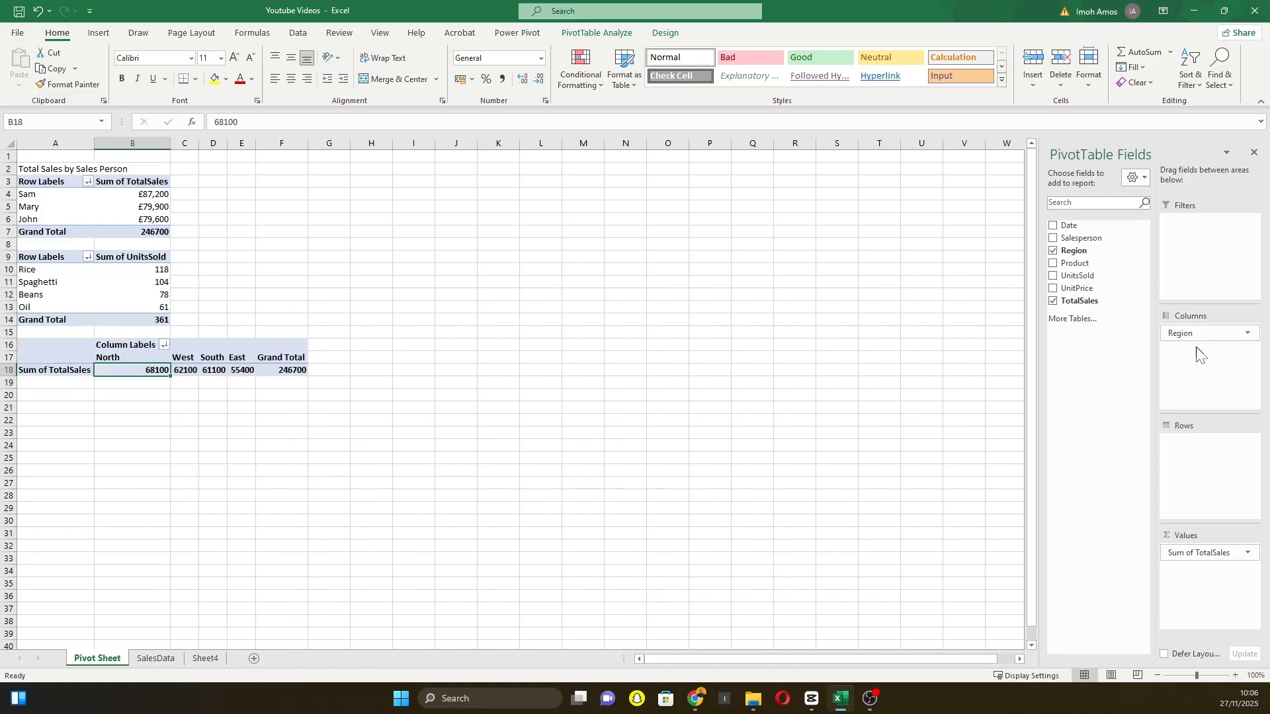
left_click(111, 407)
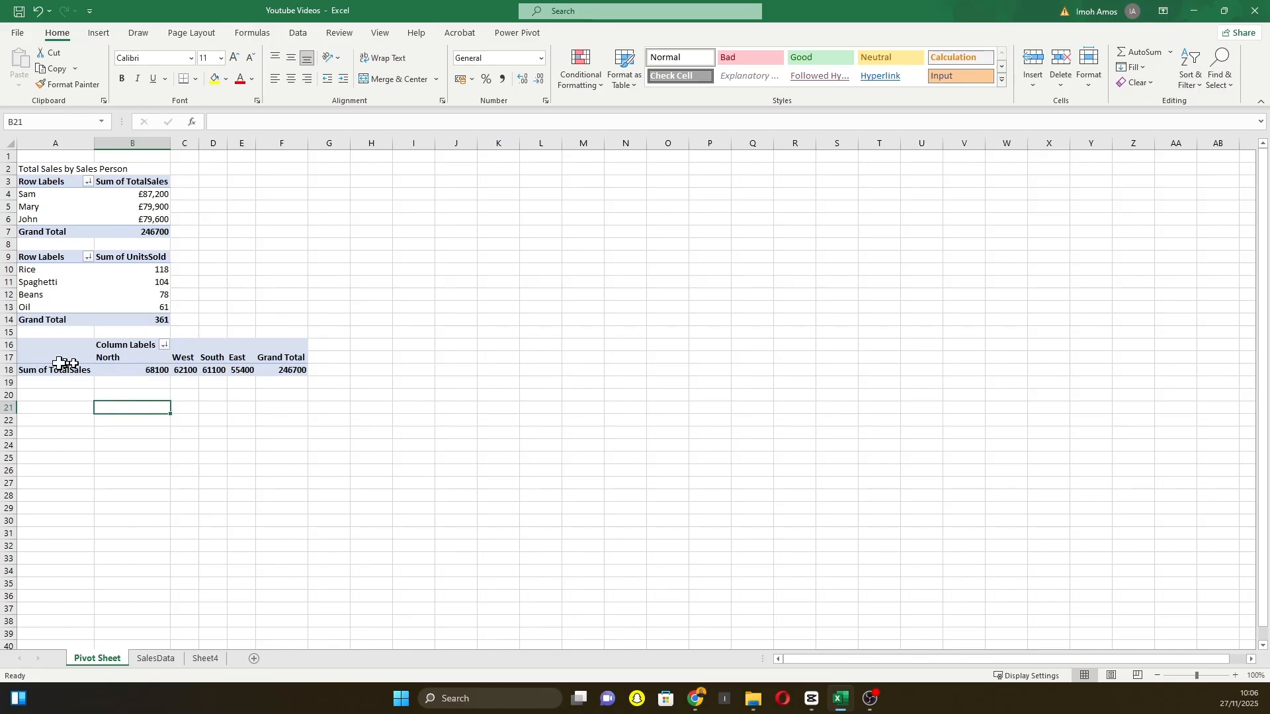
left_click(50, 369)
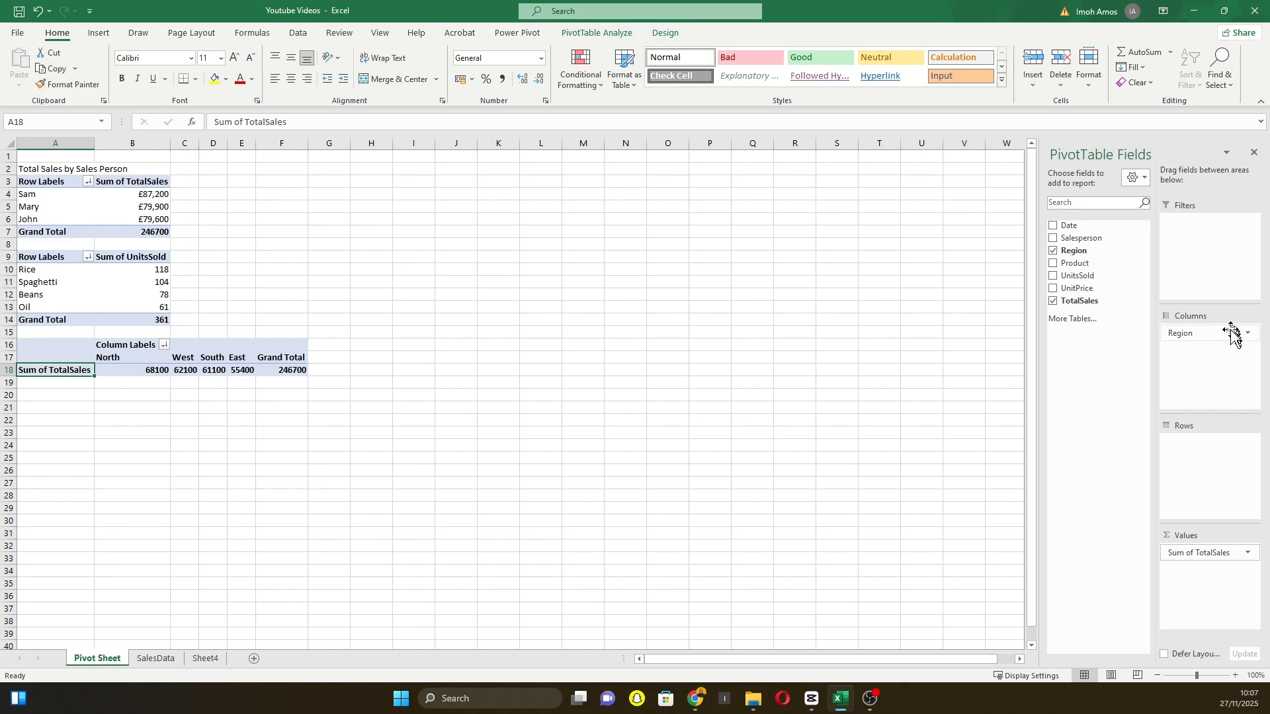
left_click_drag(1214, 331, 1216, 460)
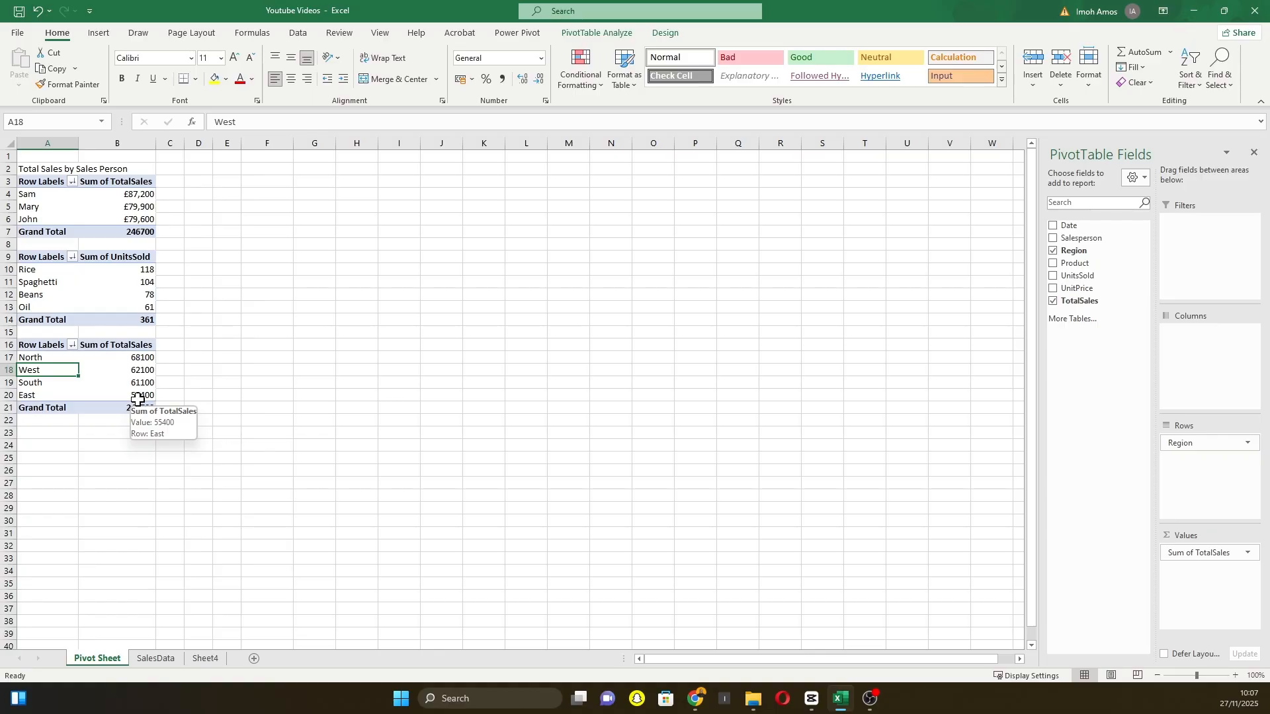
left_click(61, 358)
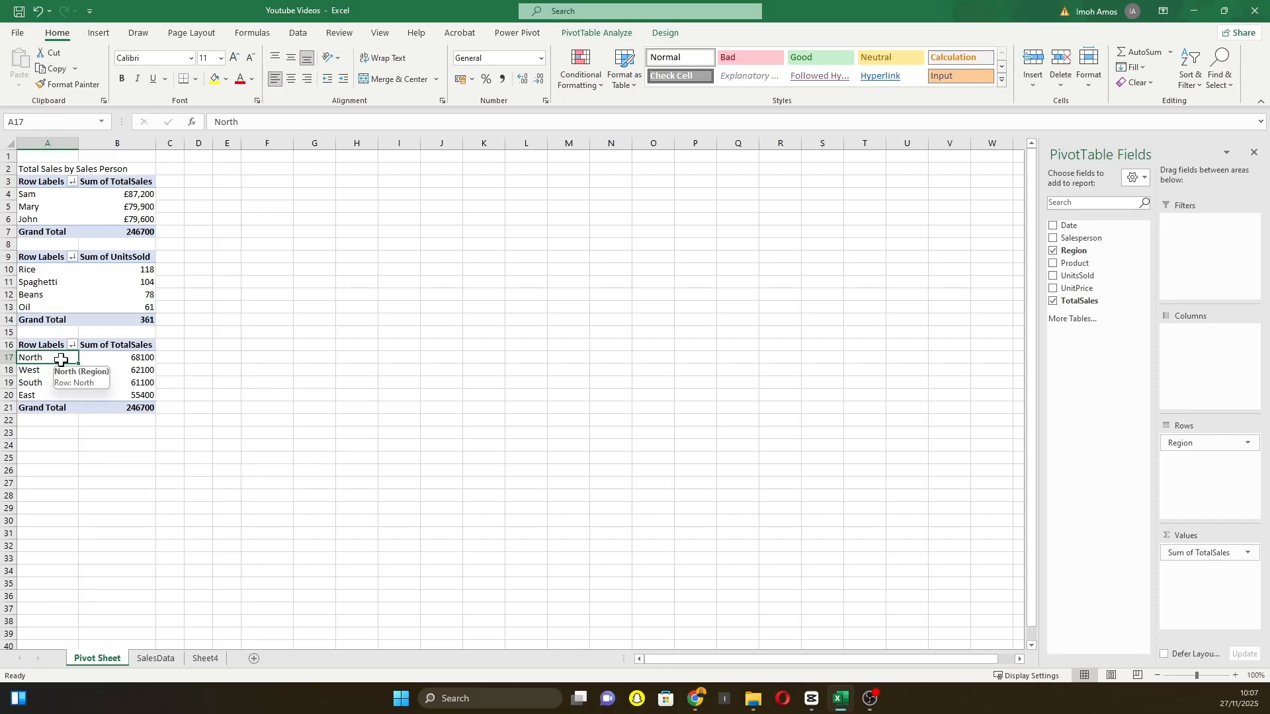
Step: Duplicate the region PivotTable by copying range A16:B21 and pasting it at cell F2
left_click_drag(29, 345, 145, 412)
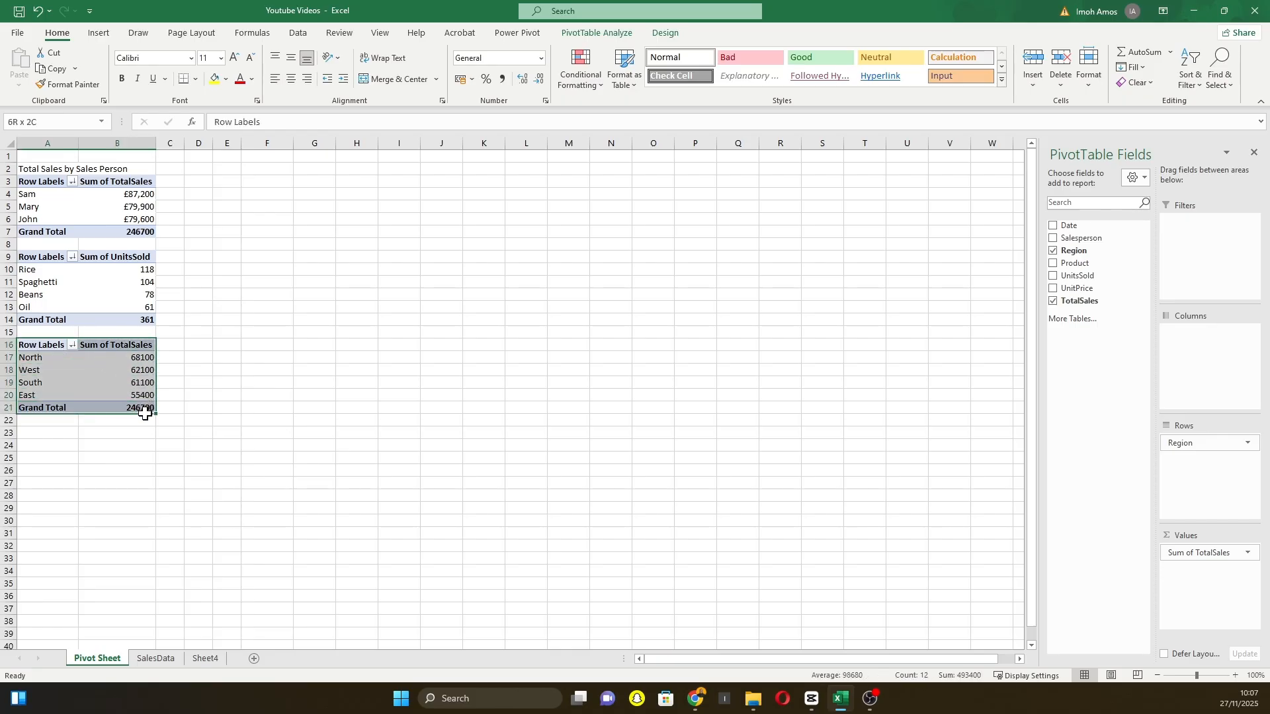
key("ctrl+c")
left_click(258, 171)
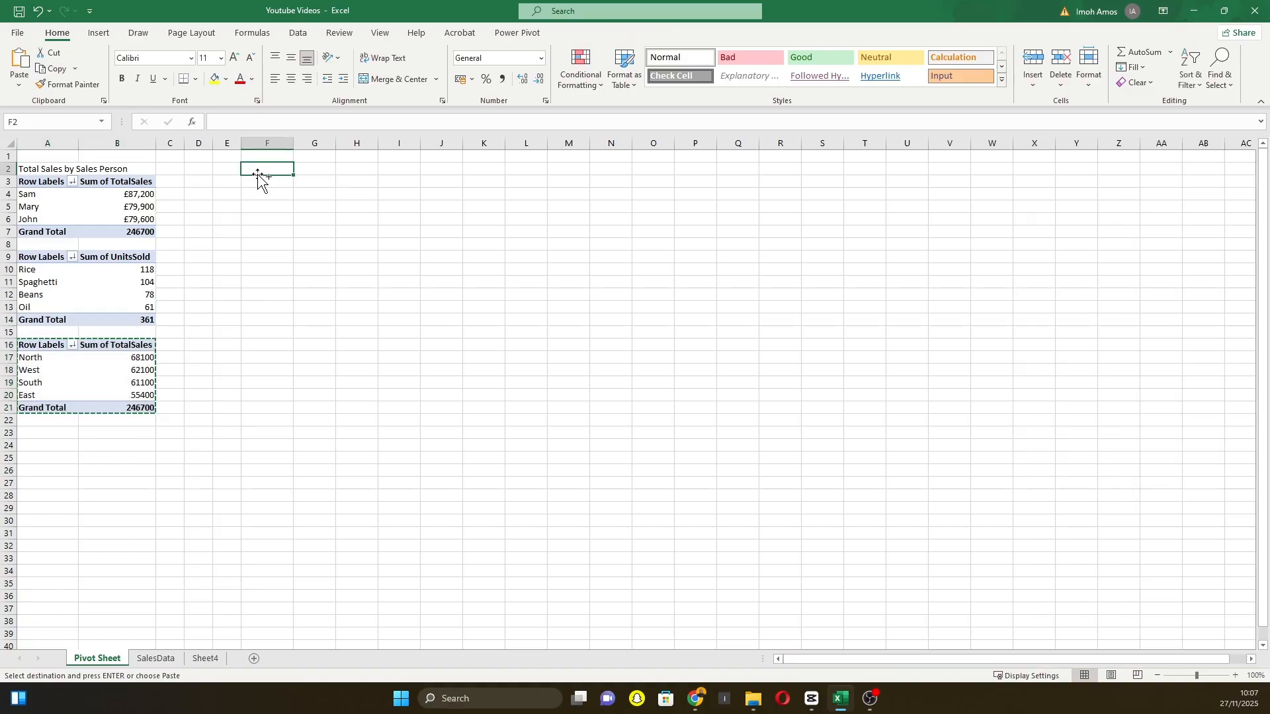
key("ctrl+v")
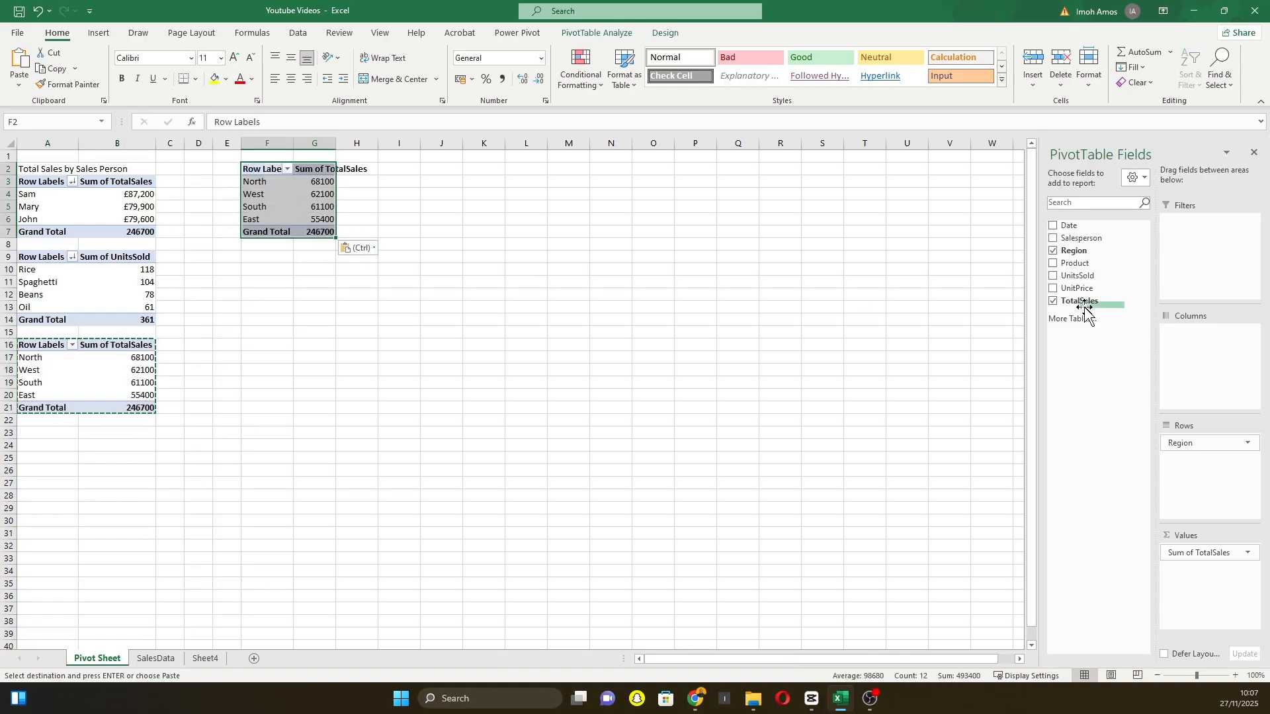
Step: In the PivotTable copy at F2, remove TotalSales and Region and put Salesperson in both Values and Rows
left_click(1055, 302)
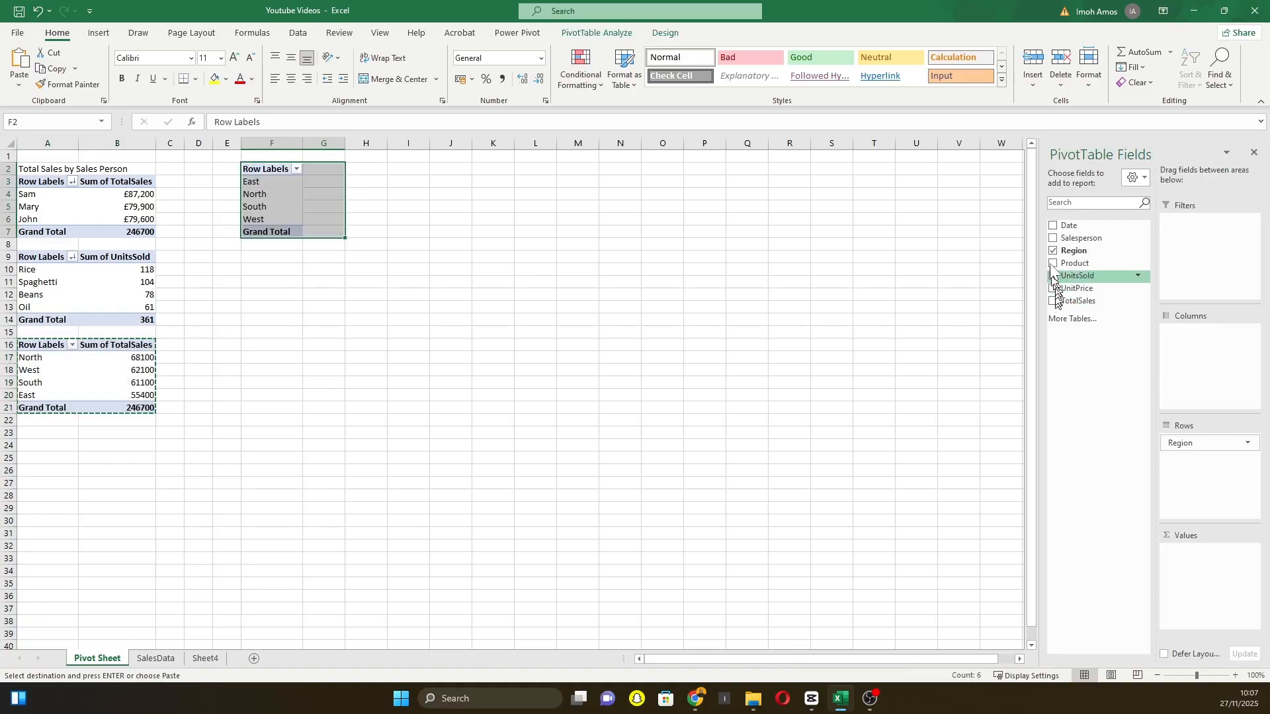
left_click(1053, 251)
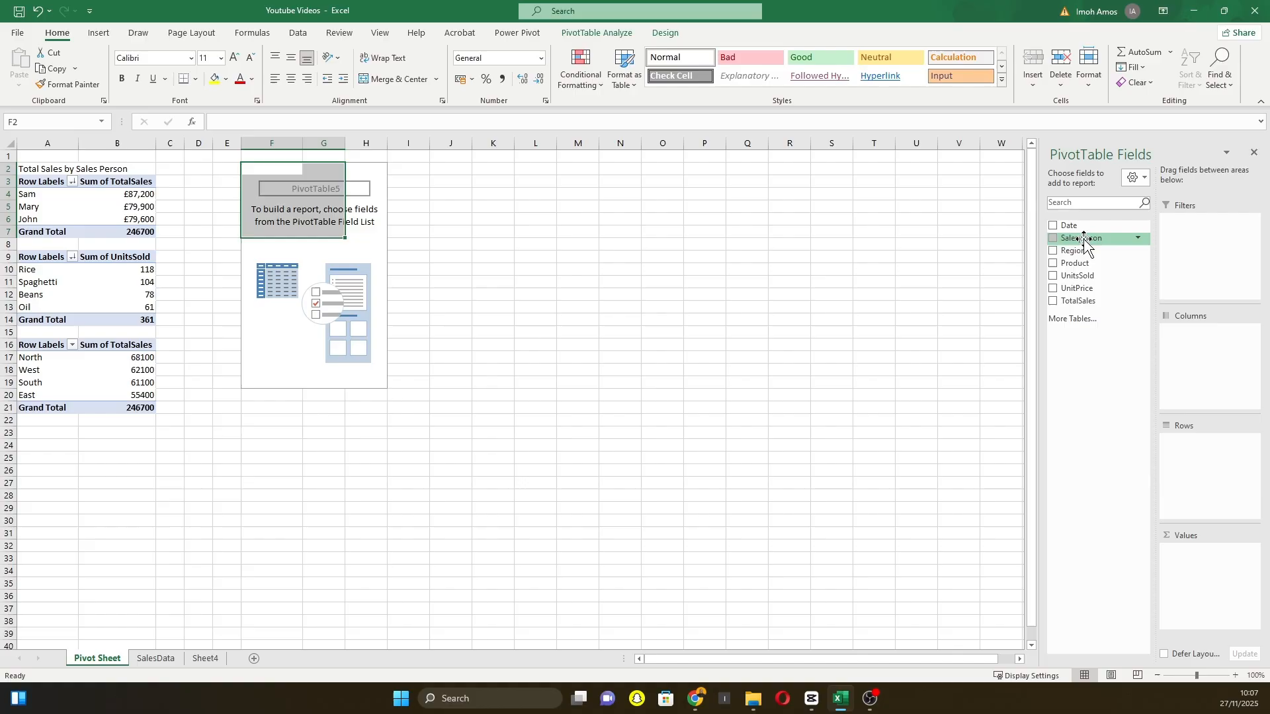
left_click_drag(1085, 240, 1195, 561)
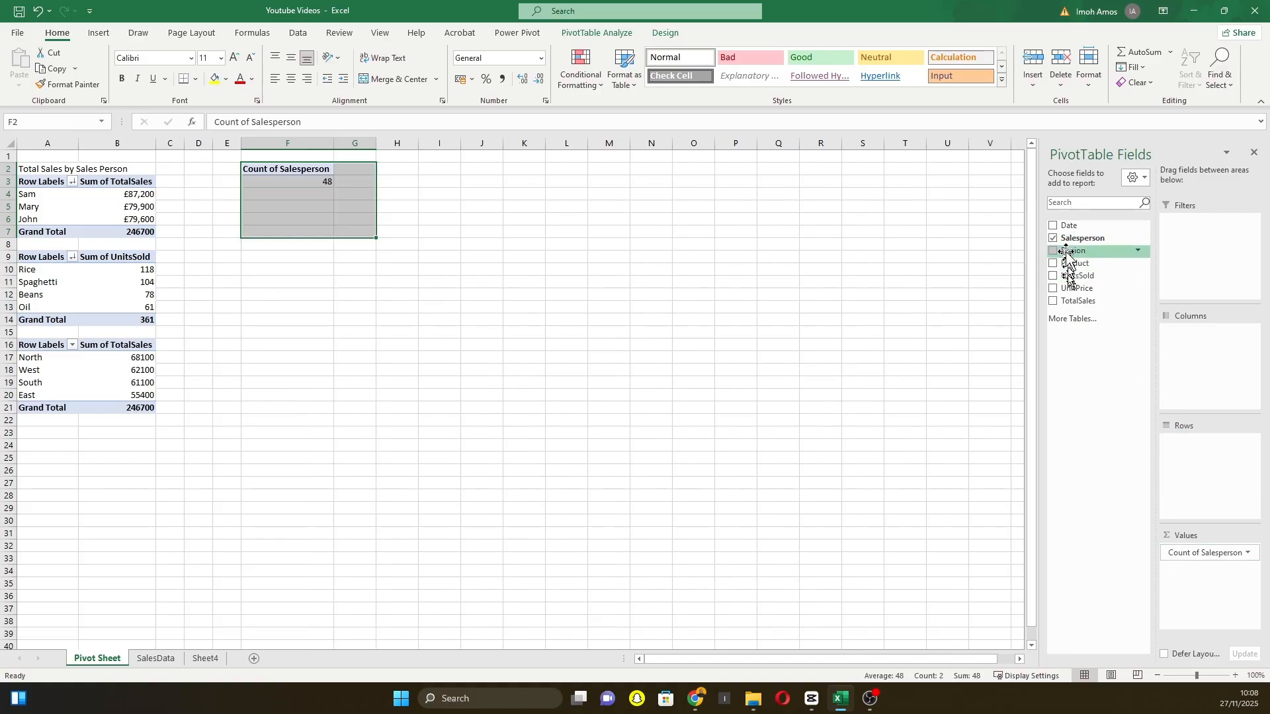
left_click_drag(1080, 242, 1230, 447)
left_click(353, 191)
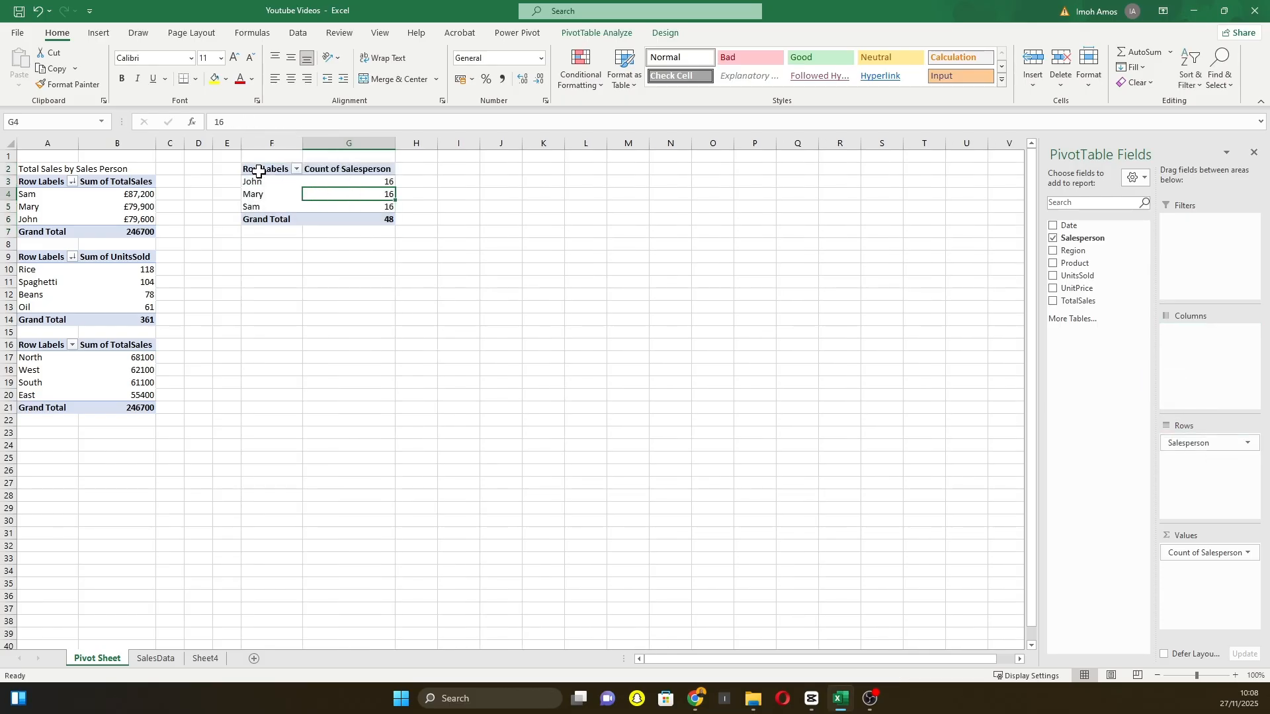
left_click(379, 183)
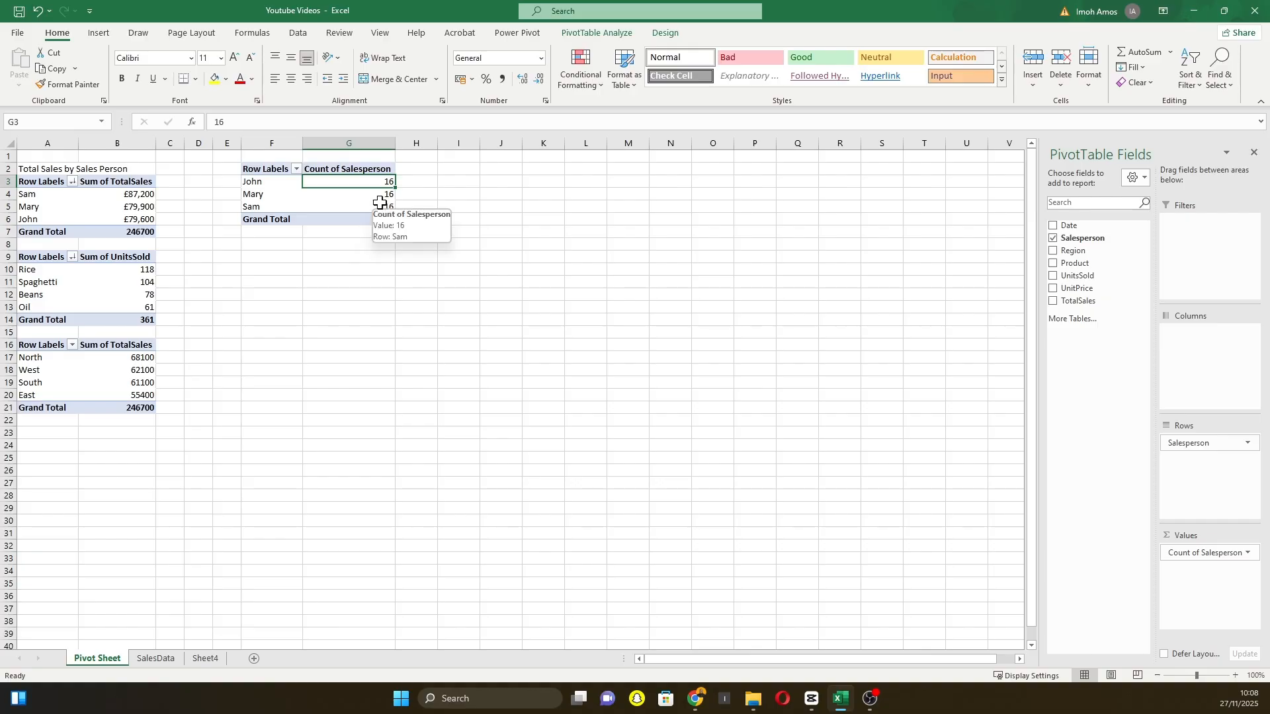
Step: Review the value field settings for Count of Salesperson in the PivotTable at F2, keeping Count as the calculation
left_click(1250, 557)
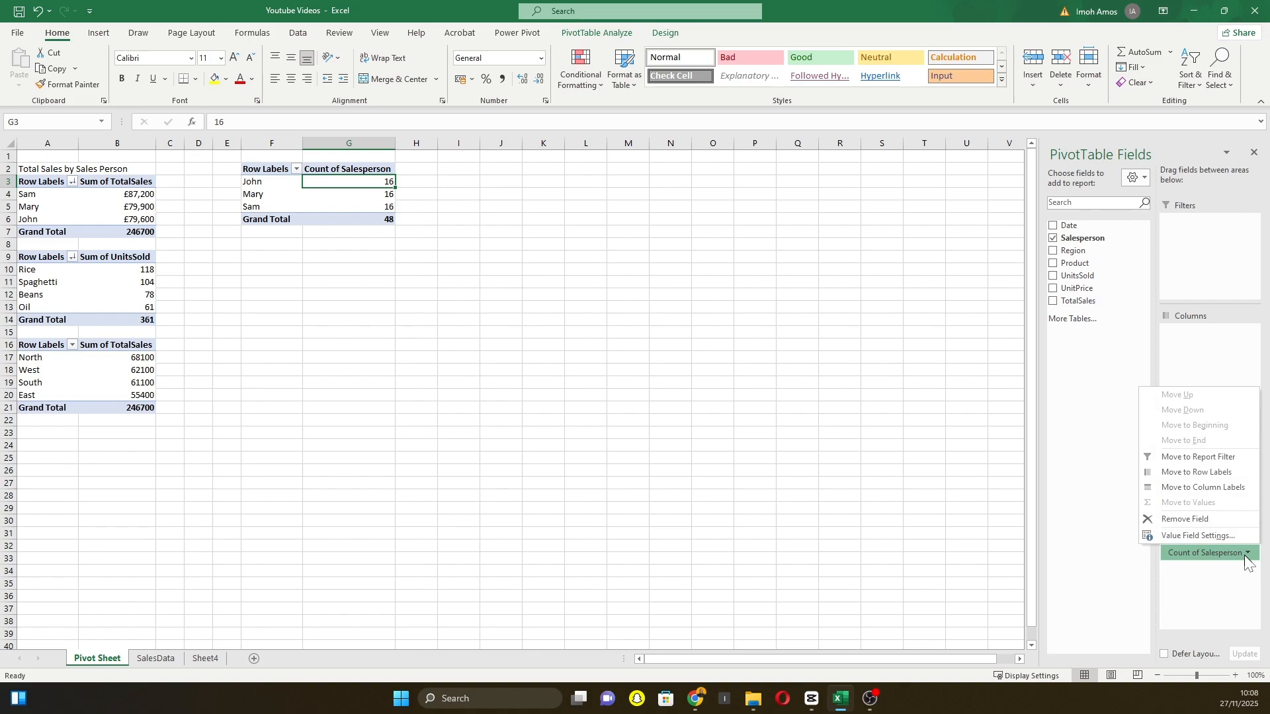
left_click(1213, 534)
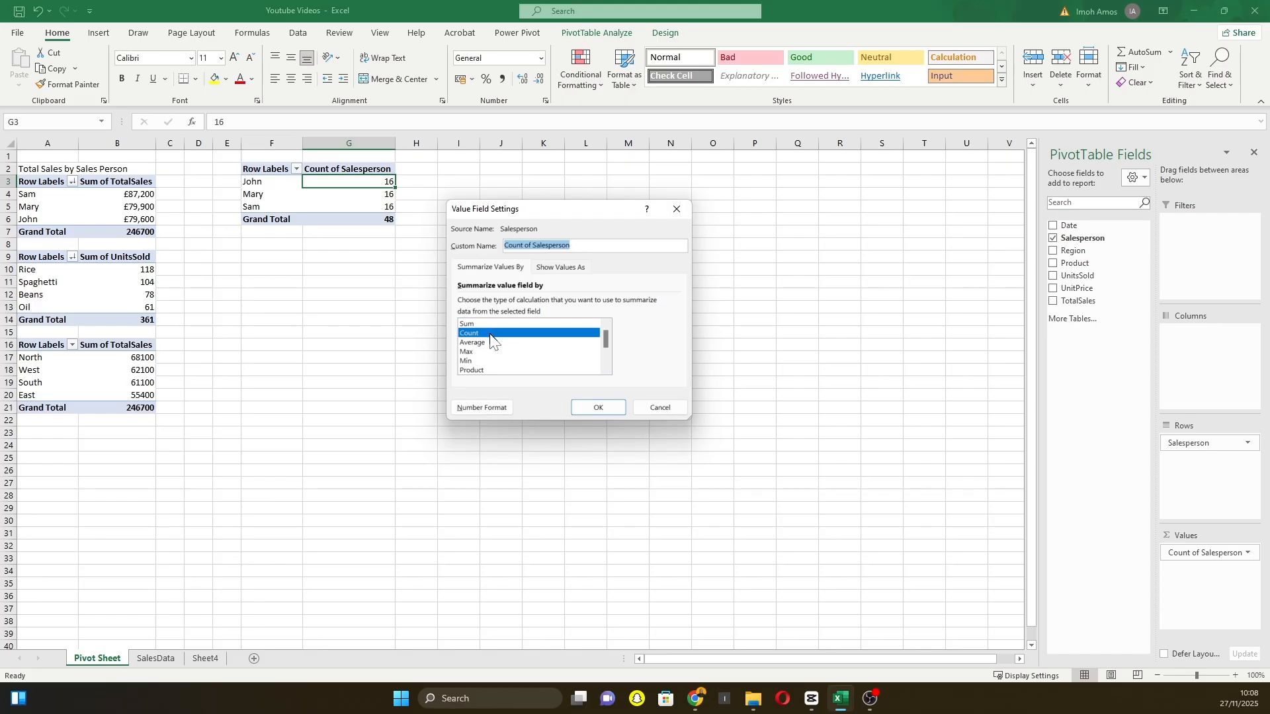
left_click(596, 407)
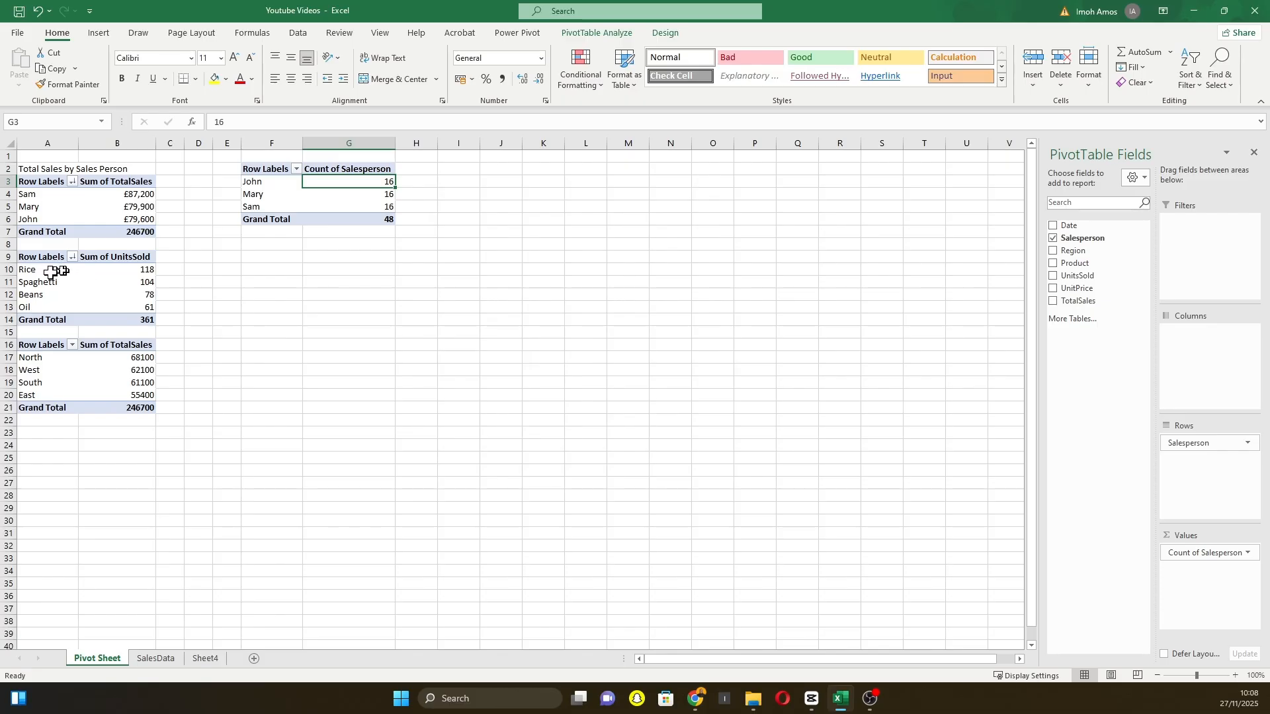
Step: Summarize TotalSales by Count instead of Sum in the region PivotTable at A16
left_click(23, 357)
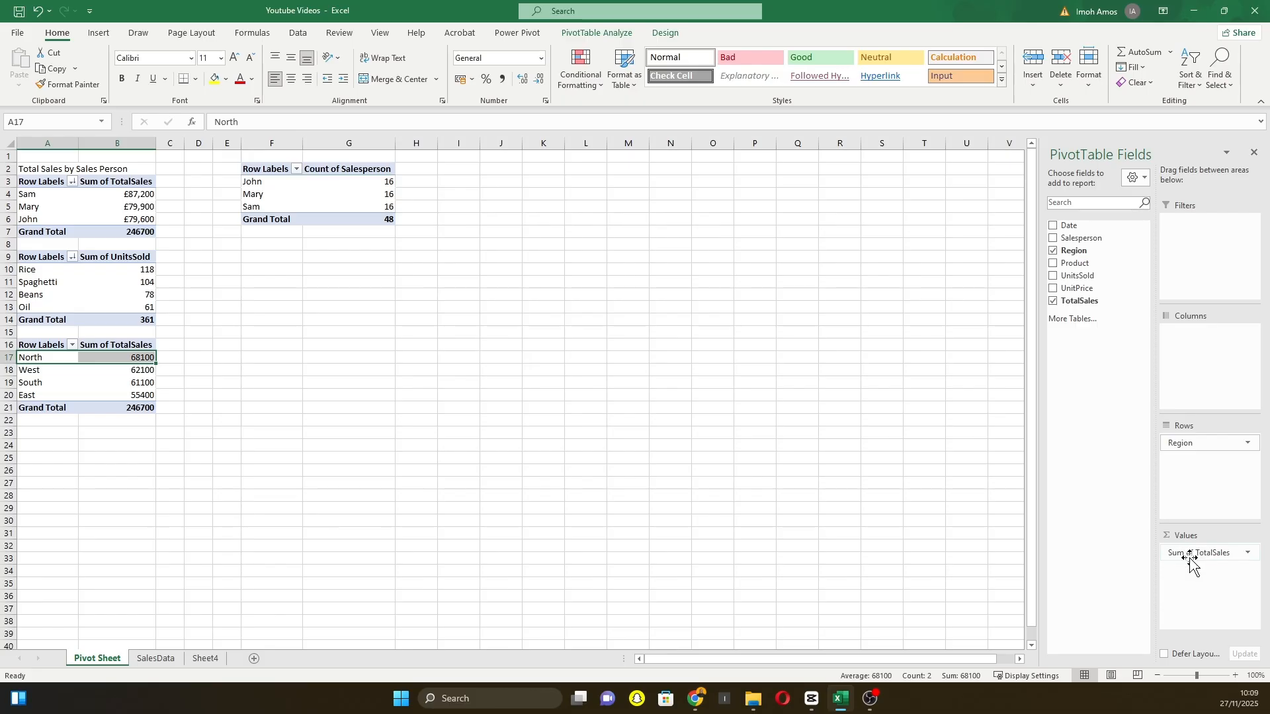
left_click(1241, 556)
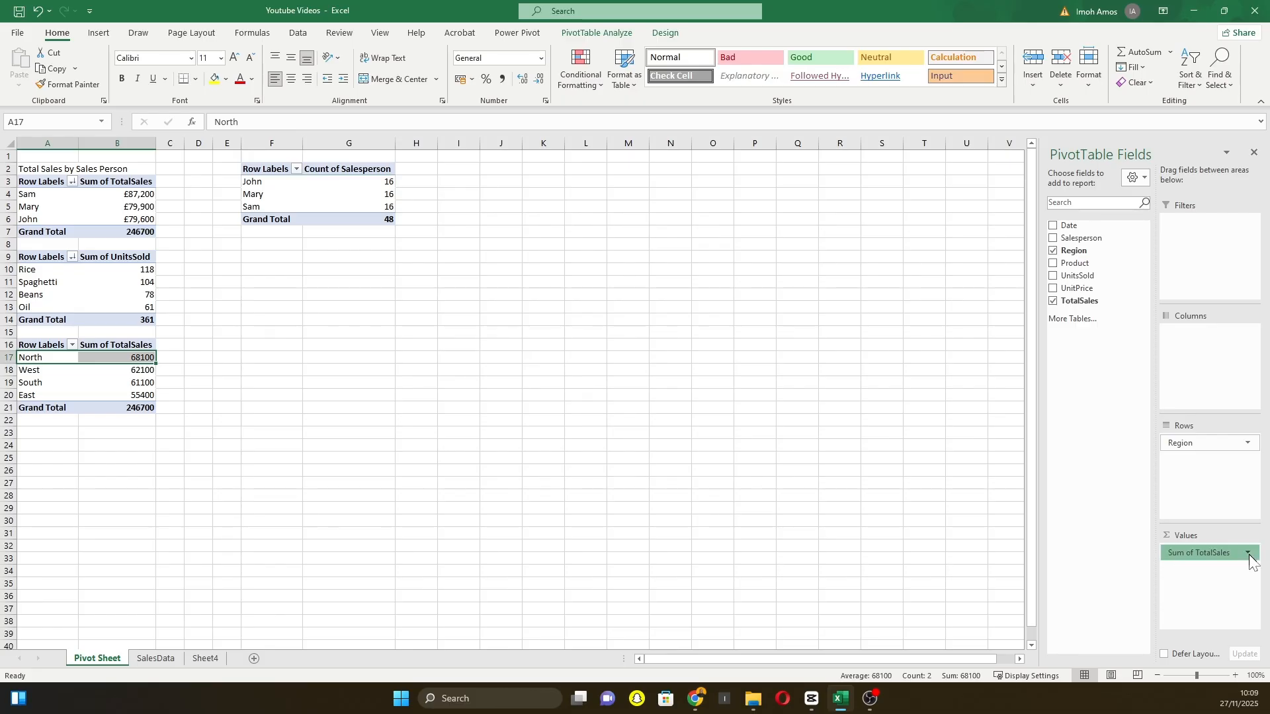
left_click(1201, 536)
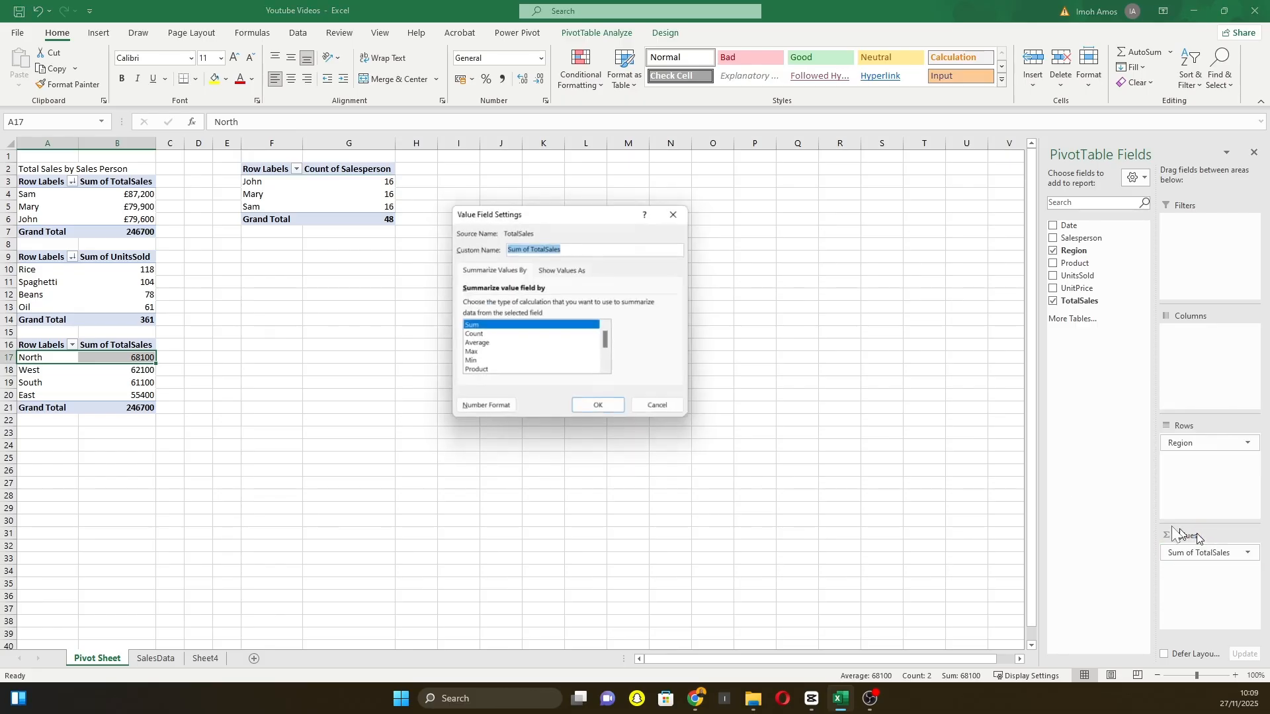
left_click(474, 334)
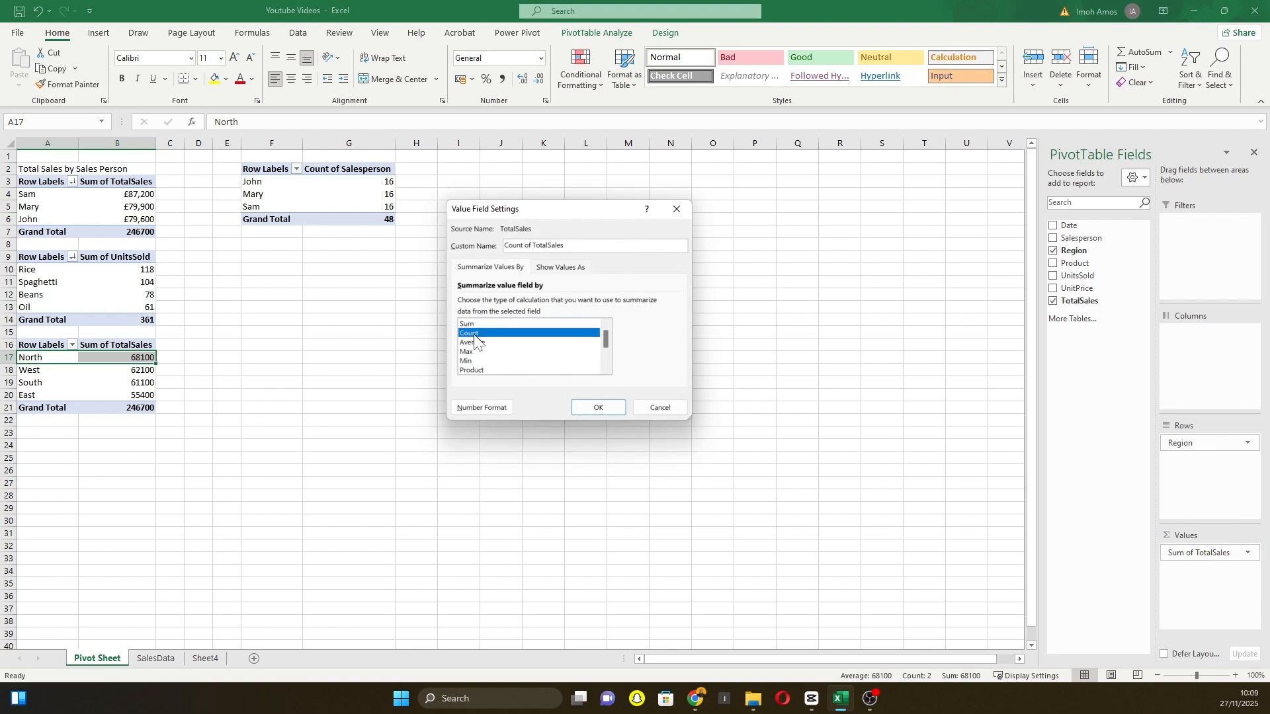
left_click(609, 408)
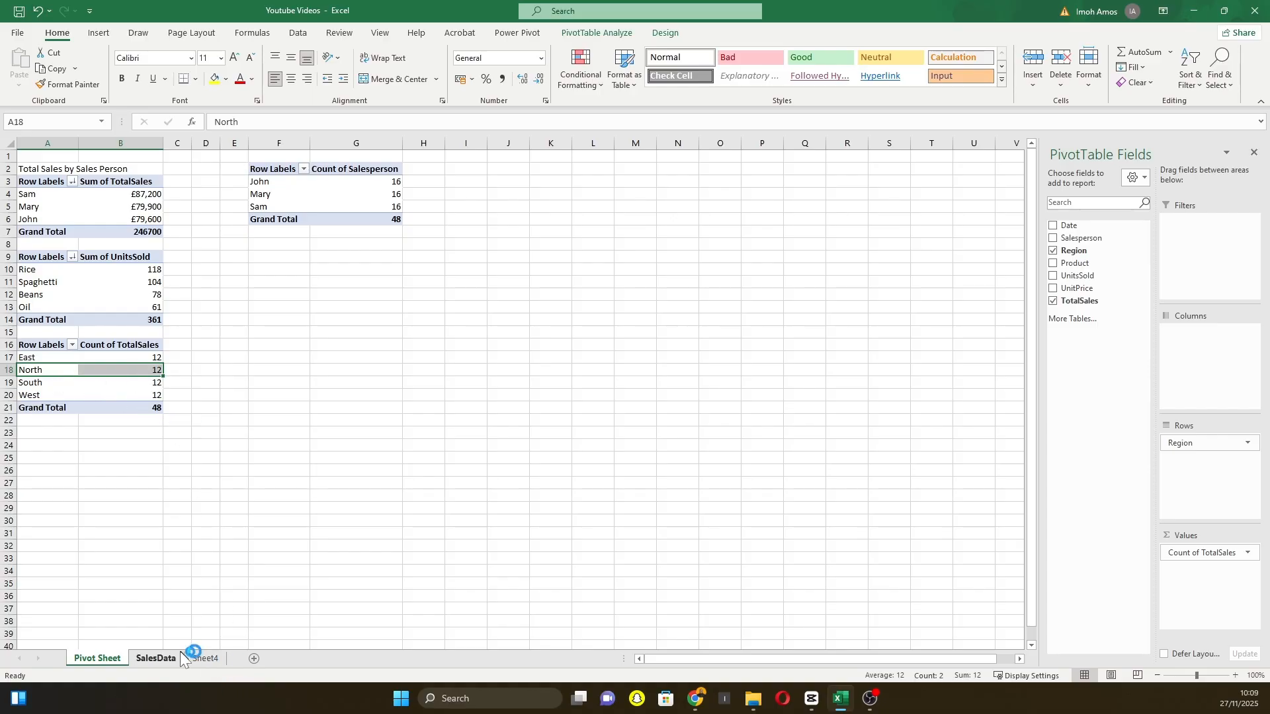
Step: Turn on filters for the header row of the SalesData sheet and view the Date column's filter options
left_click(158, 659)
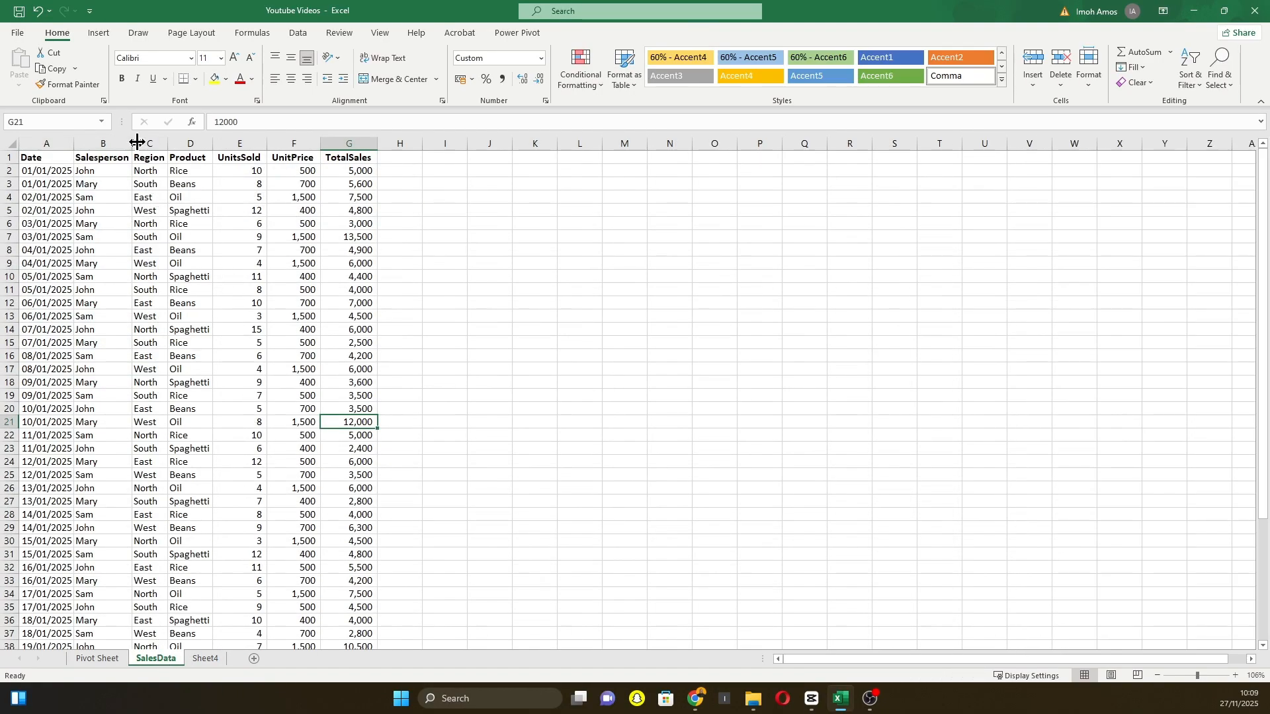
left_click(7, 156)
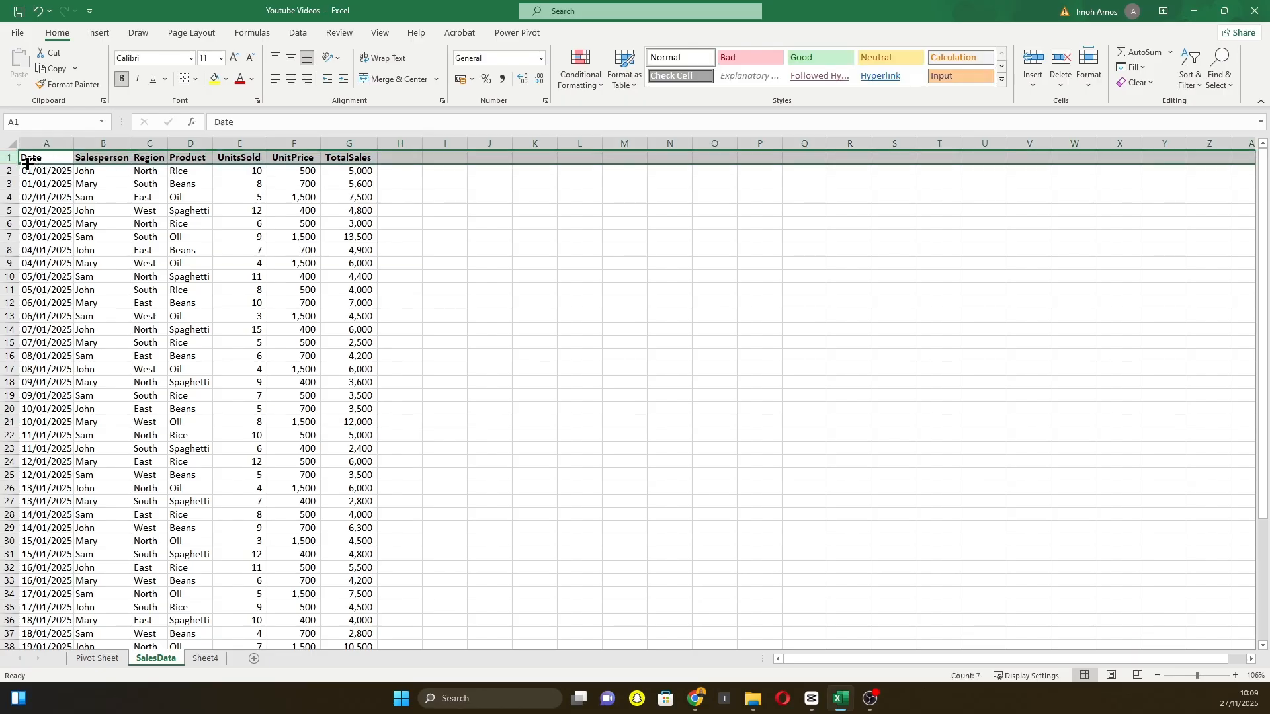
key("ctrl+shift+l")
left_click(370, 210)
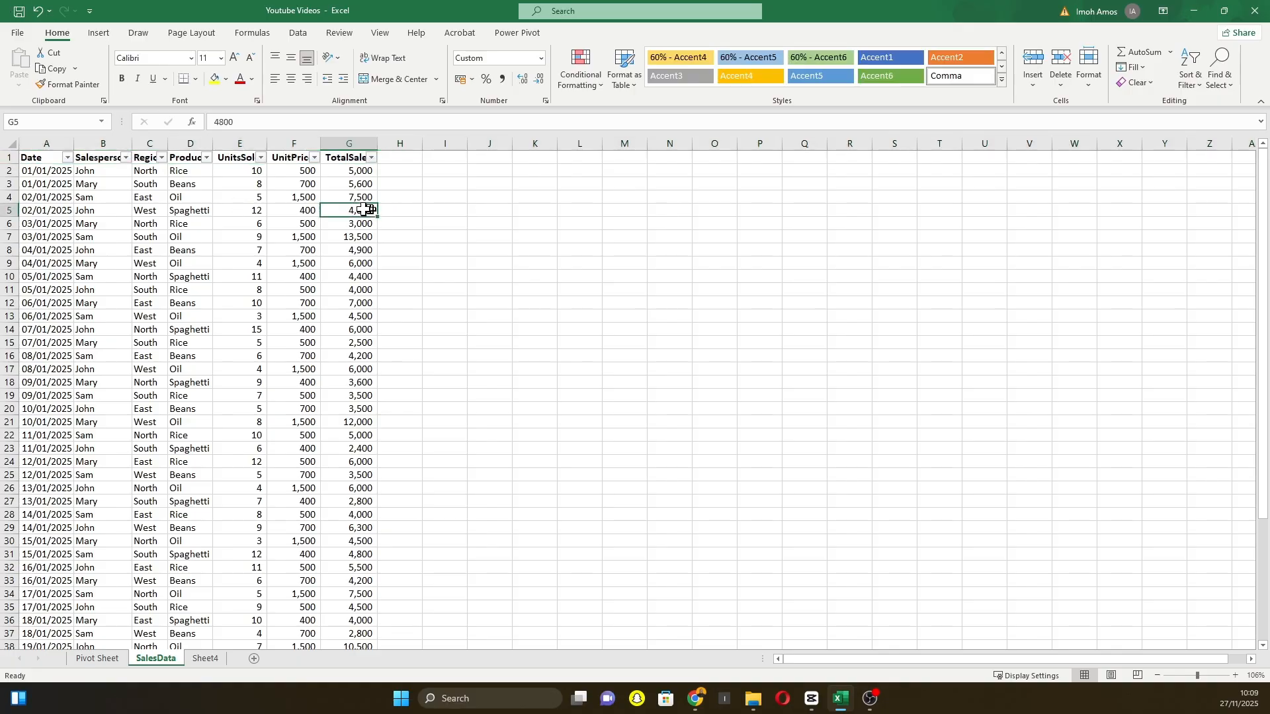
left_click(68, 157)
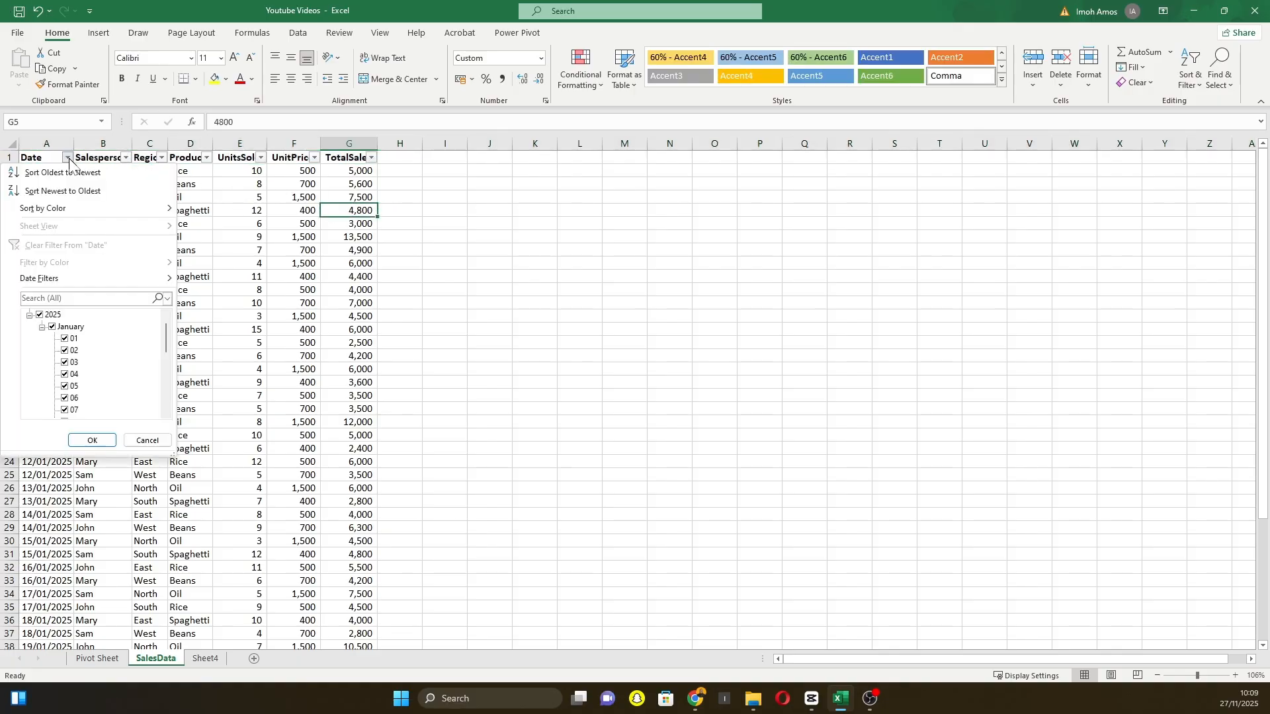
left_click(404, 162)
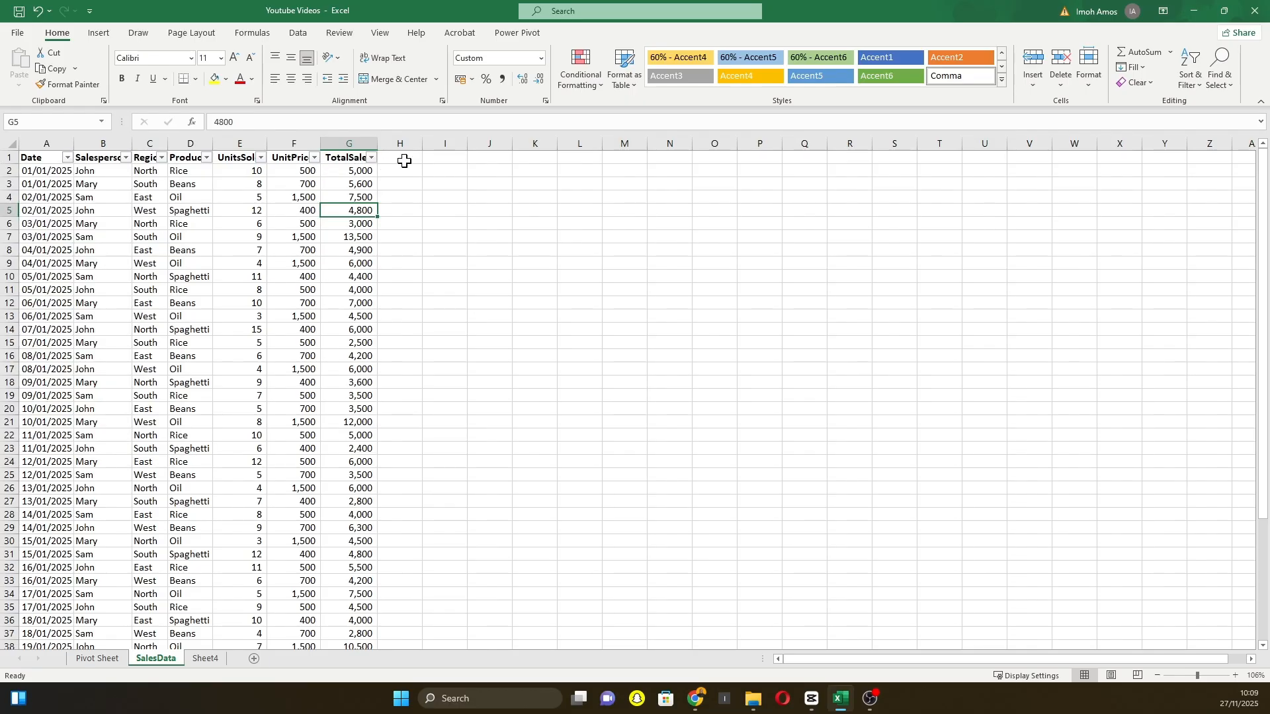
Step: Sort the sales data by Salesperson from Z to A and select the first salesperson's entries in B2:B17
left_click(126, 159)
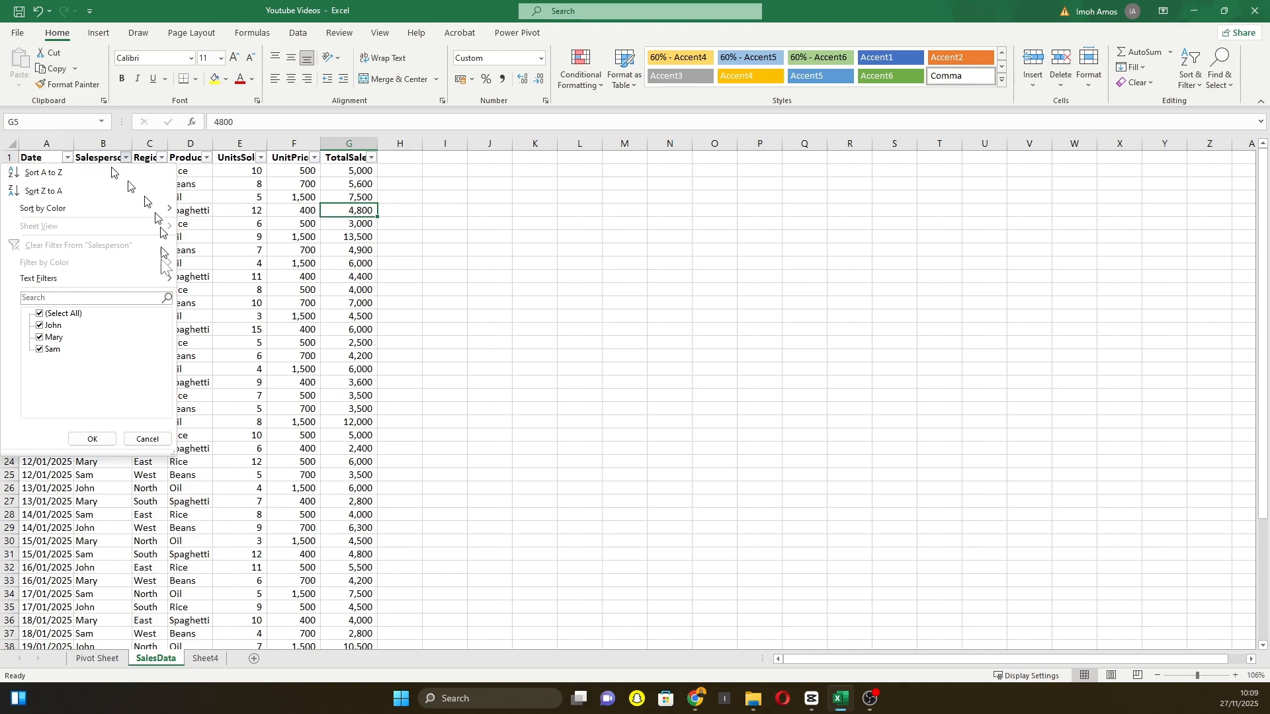
left_click(98, 190)
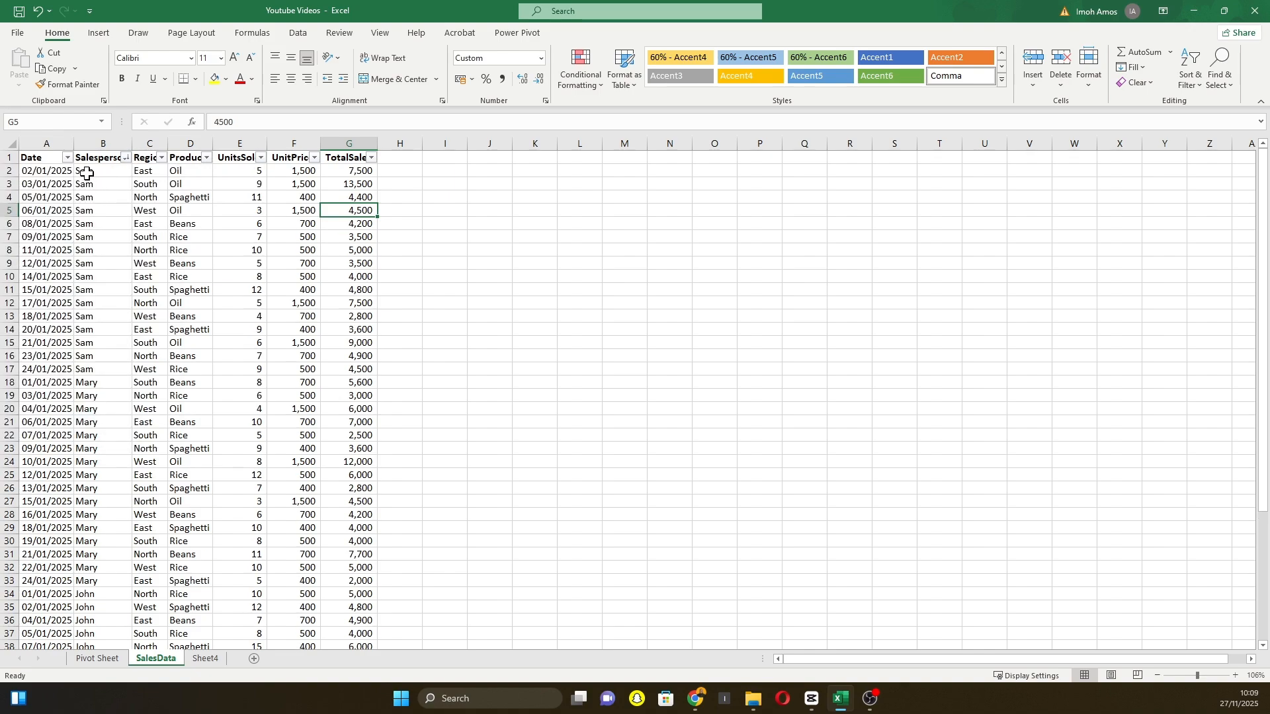
left_click_drag(88, 173, 106, 367)
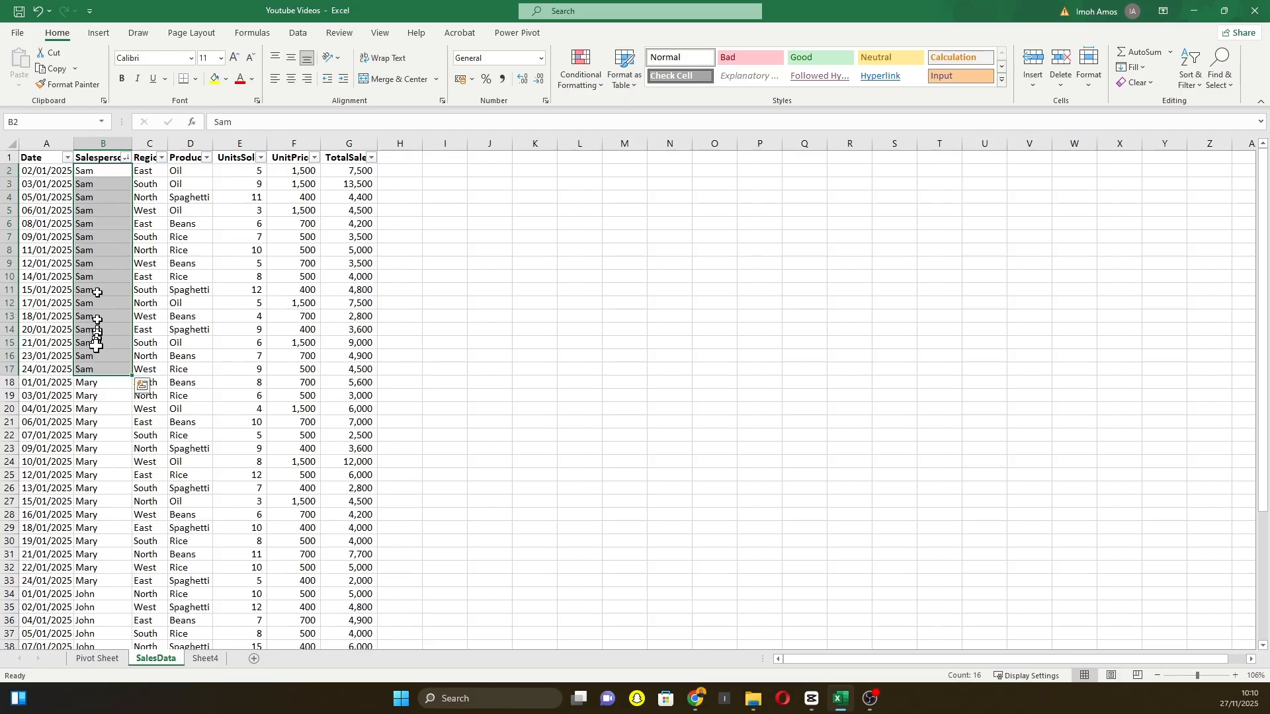
Step: Enter the title "Number of Transactions per sales person" in cell F1 of Pivot Sheet, above the salesperson count PivotTable
left_click(209, 661)
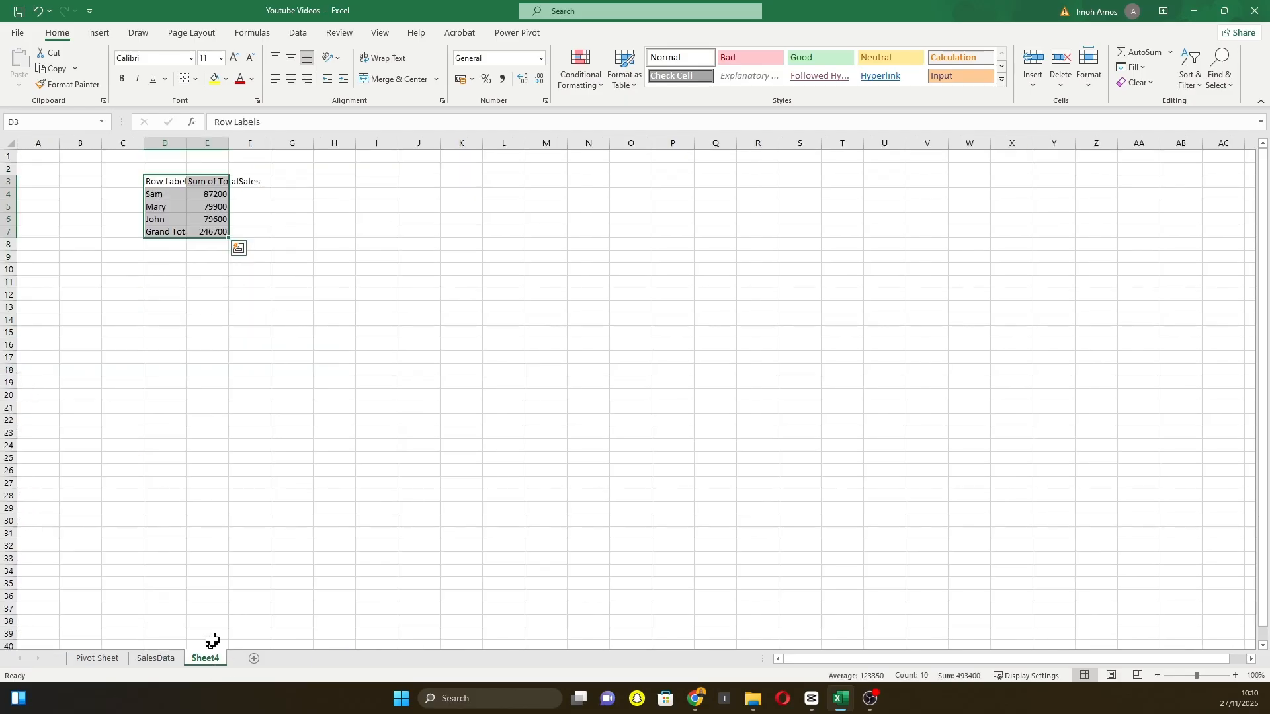
left_click(110, 661)
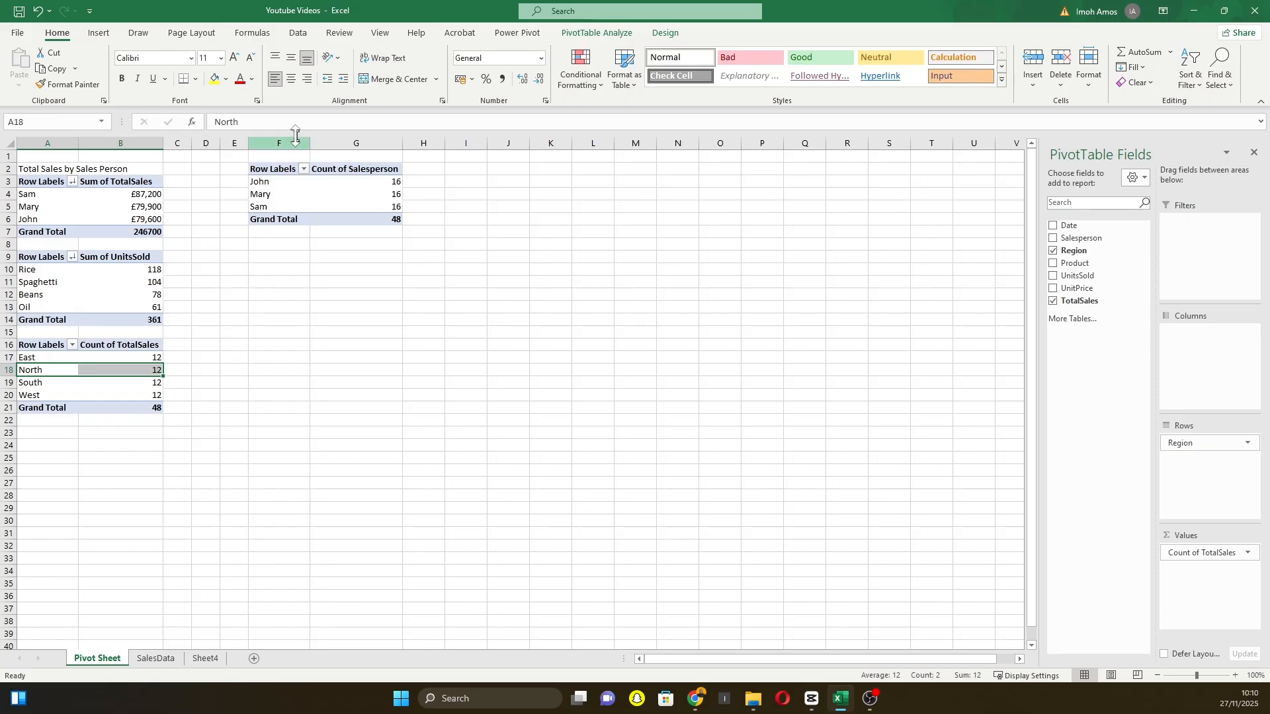
left_click(269, 159)
type("N")
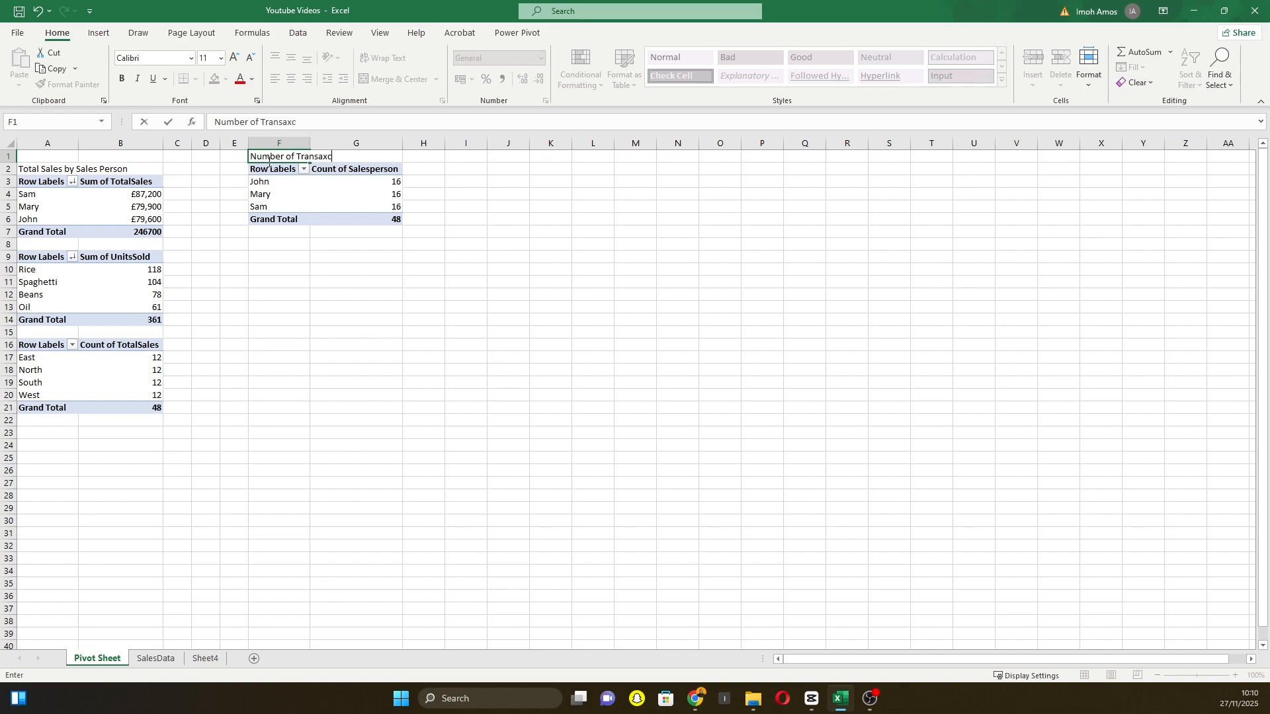
type("umber of Transaxc")
key("BackSpace")
key("BackSpace")
type("ctions per sales person")
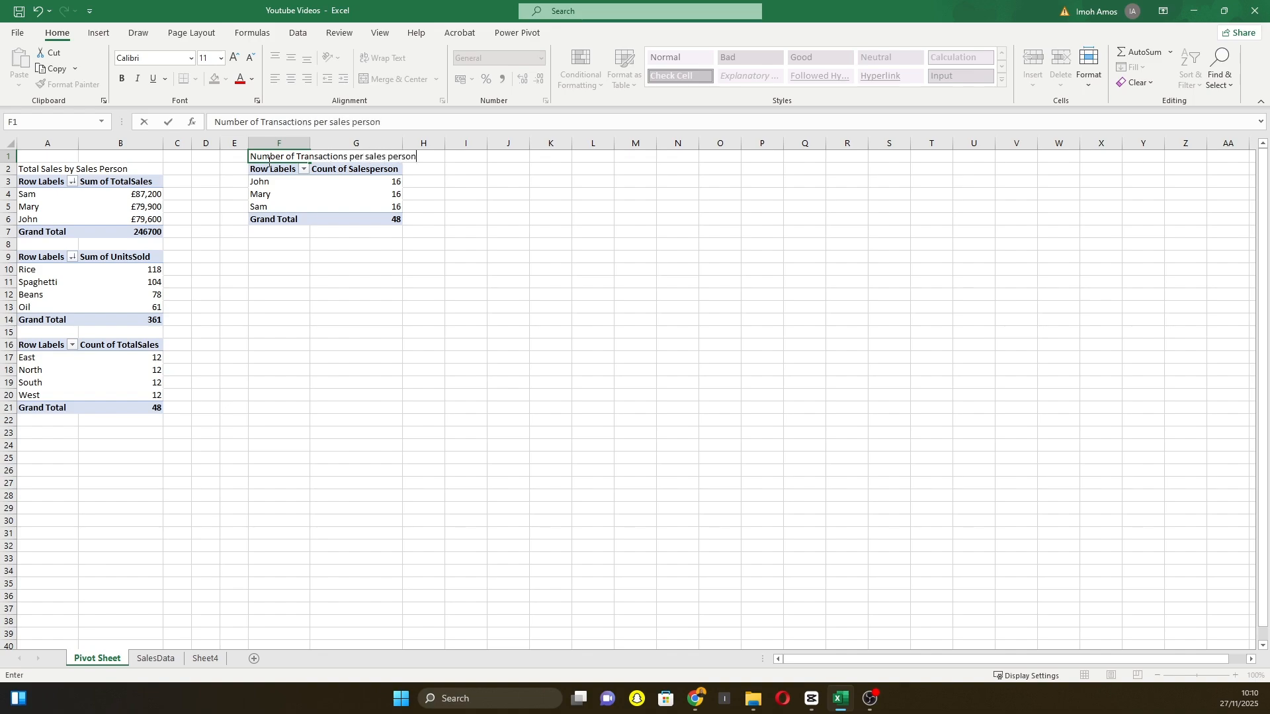
left_click(357, 244)
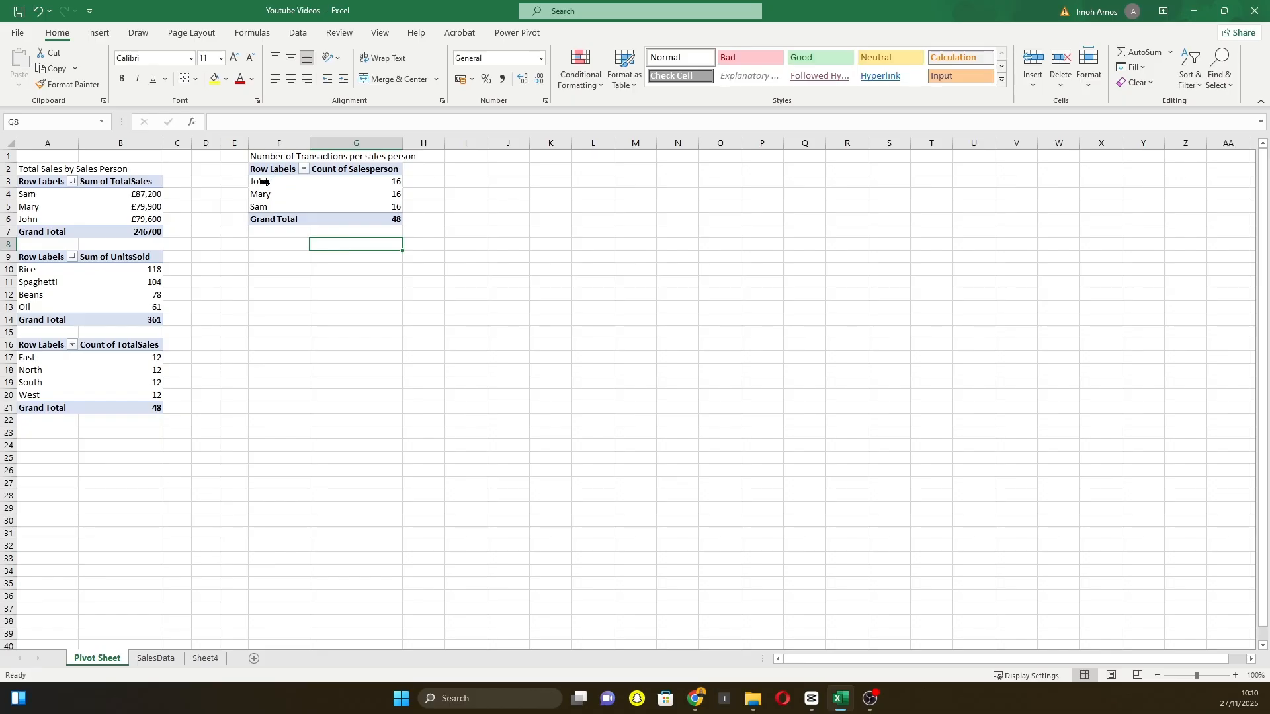
Step: Summarize TotalSales by Sum in the region PivotTable at A16
left_click(264, 181)
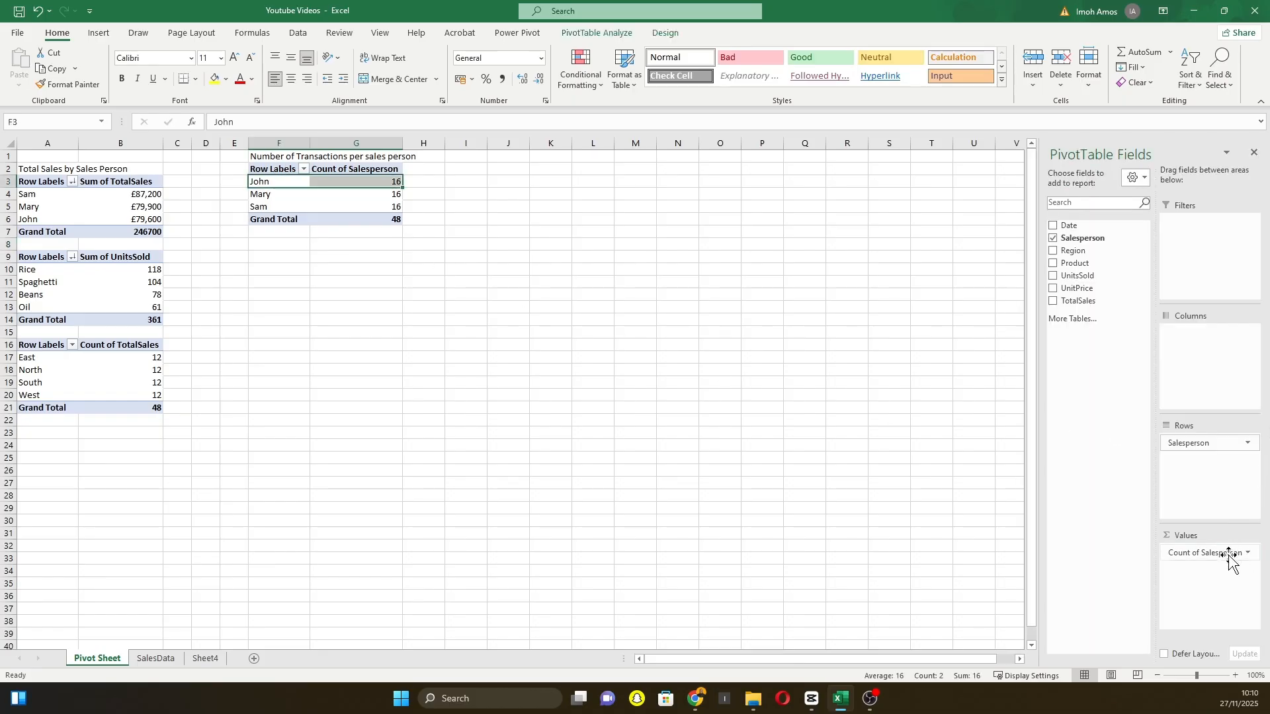
left_click(67, 358)
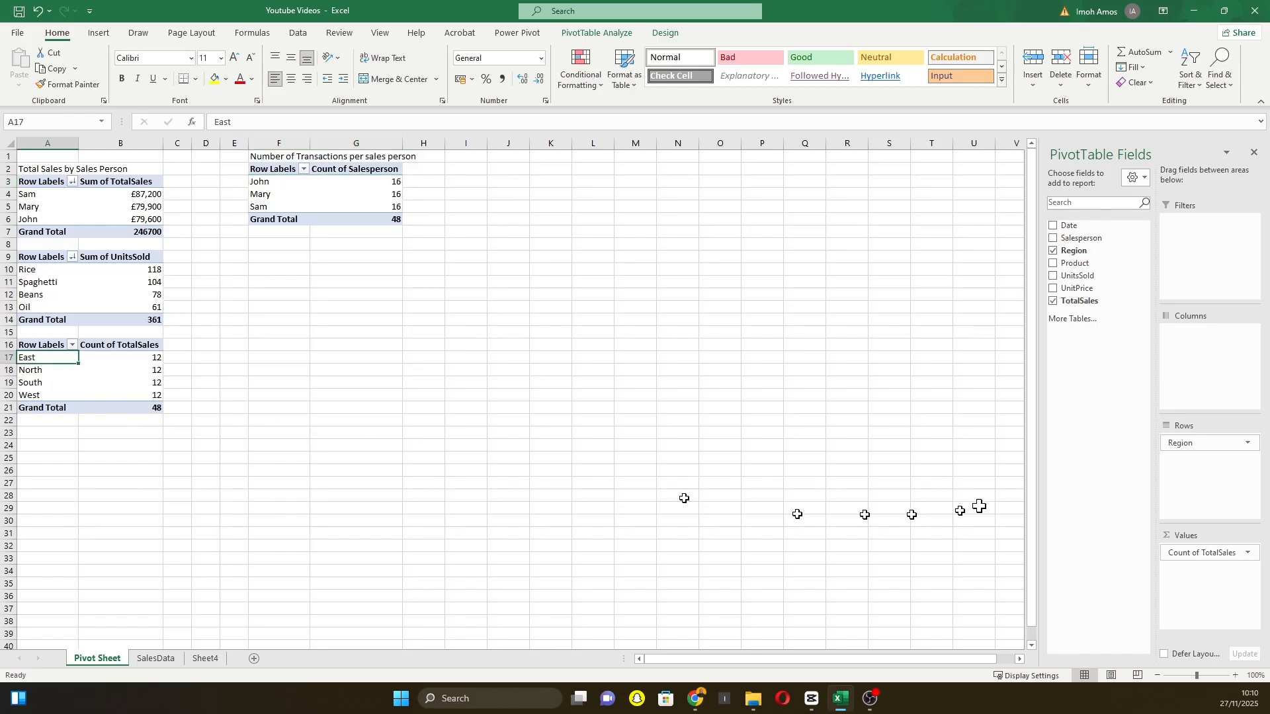
left_click(1253, 554)
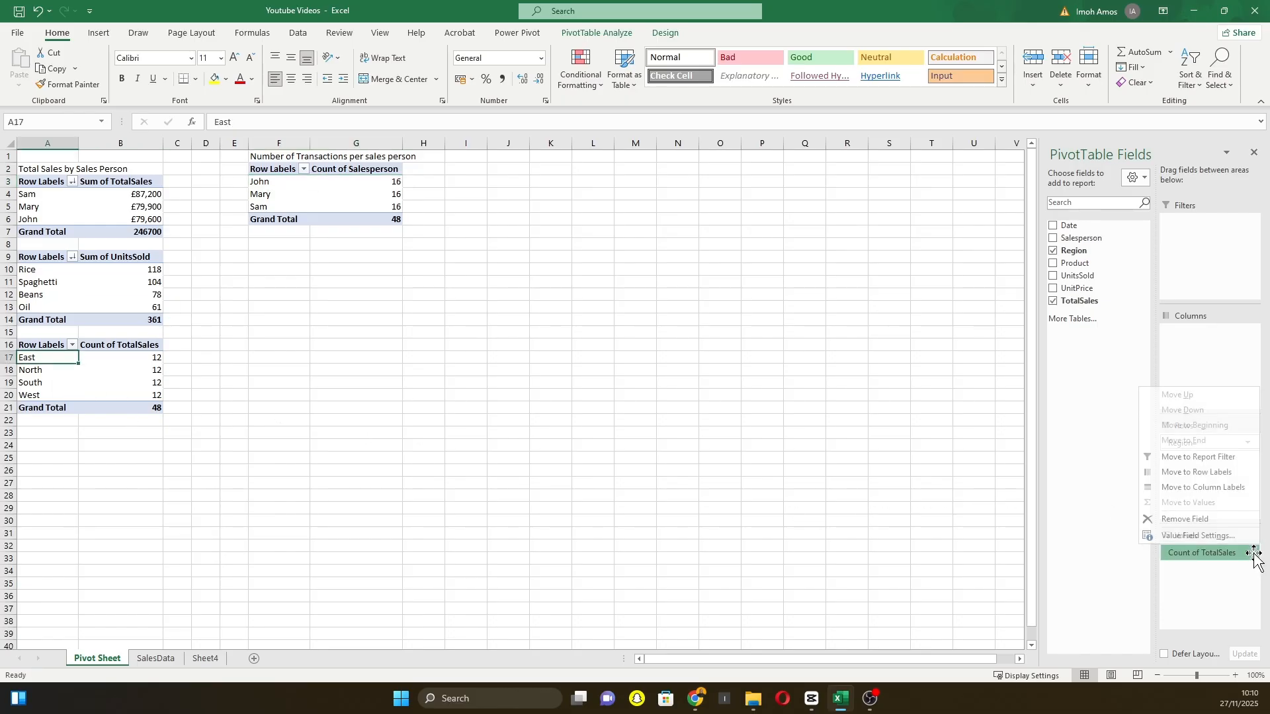
left_click(1204, 534)
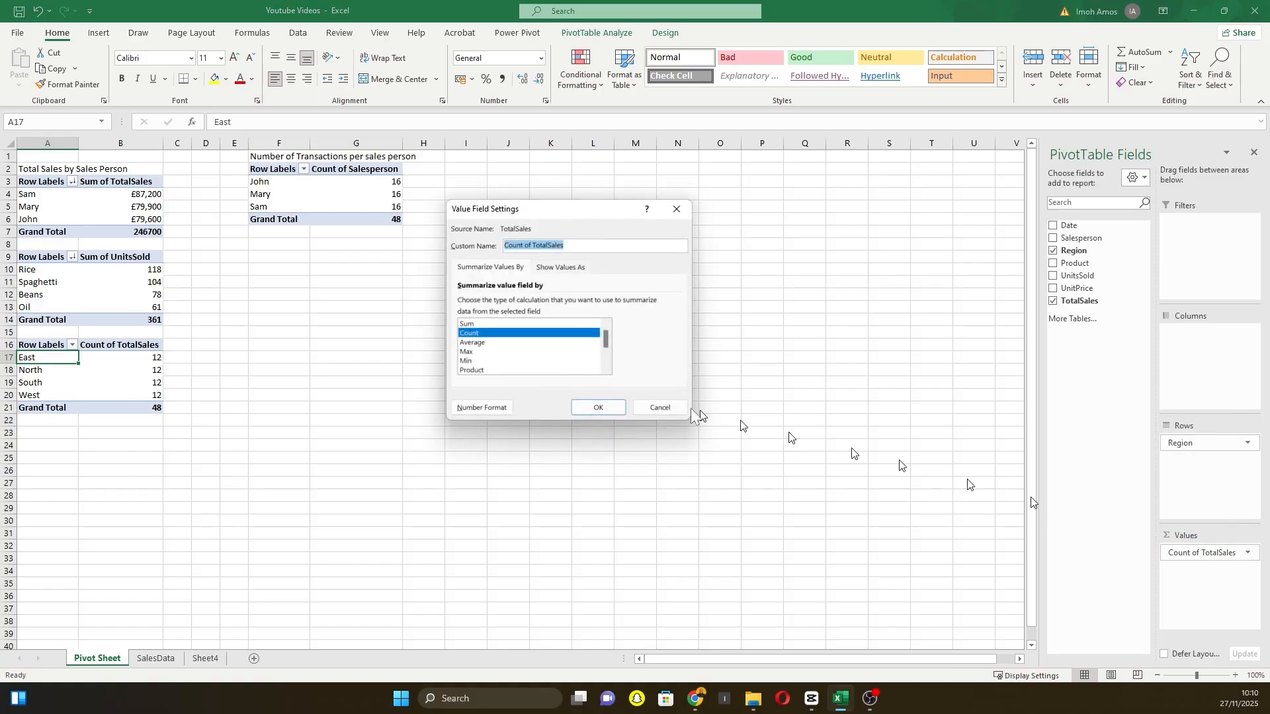
left_click(467, 323)
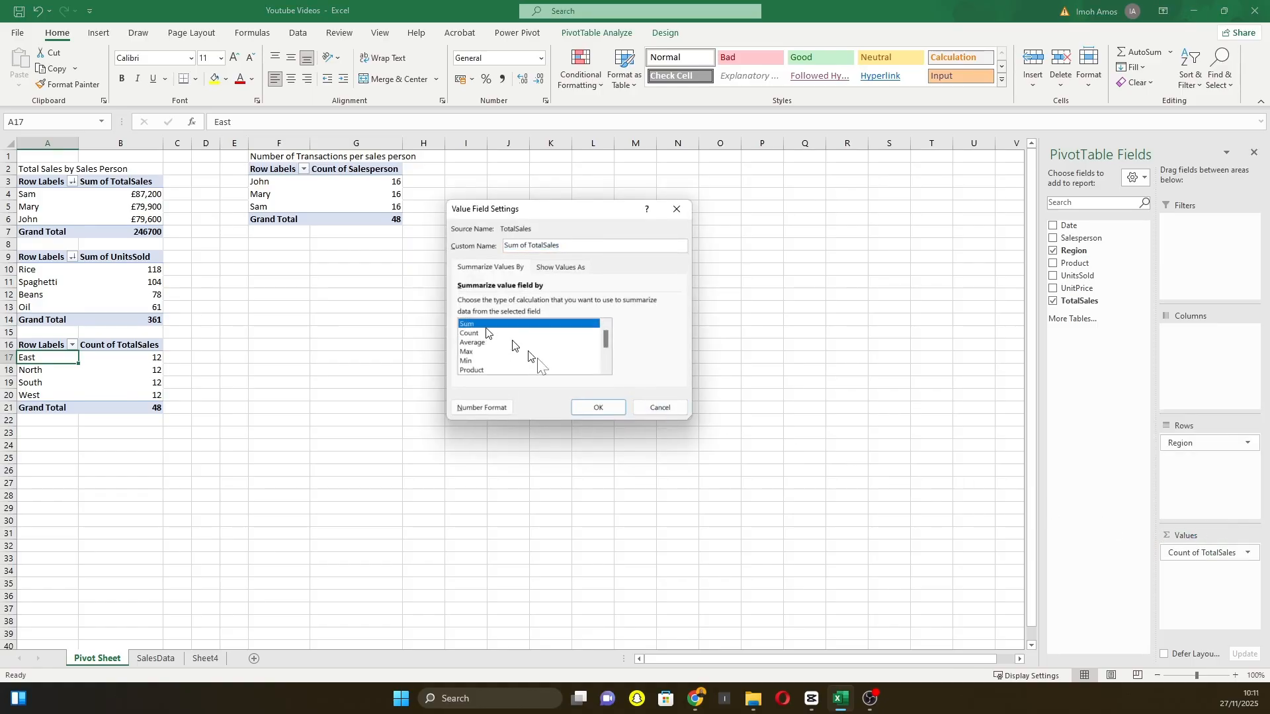
left_click(598, 408)
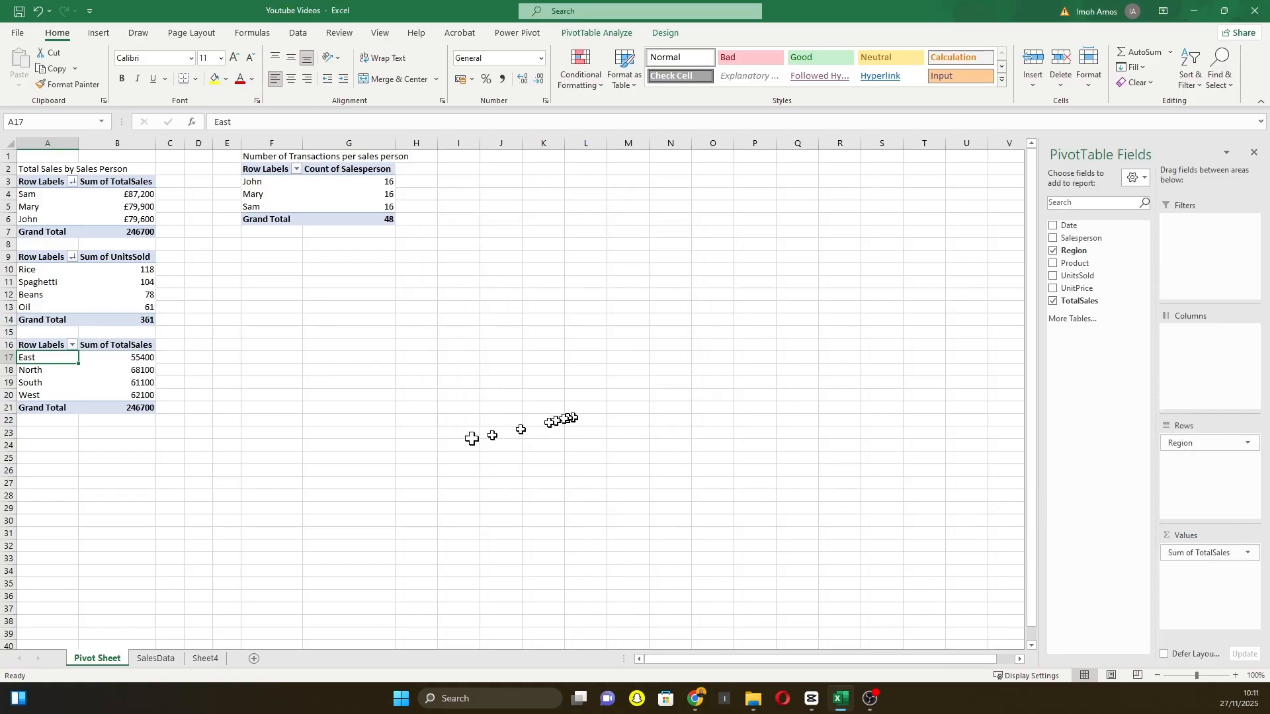
left_click(372, 450)
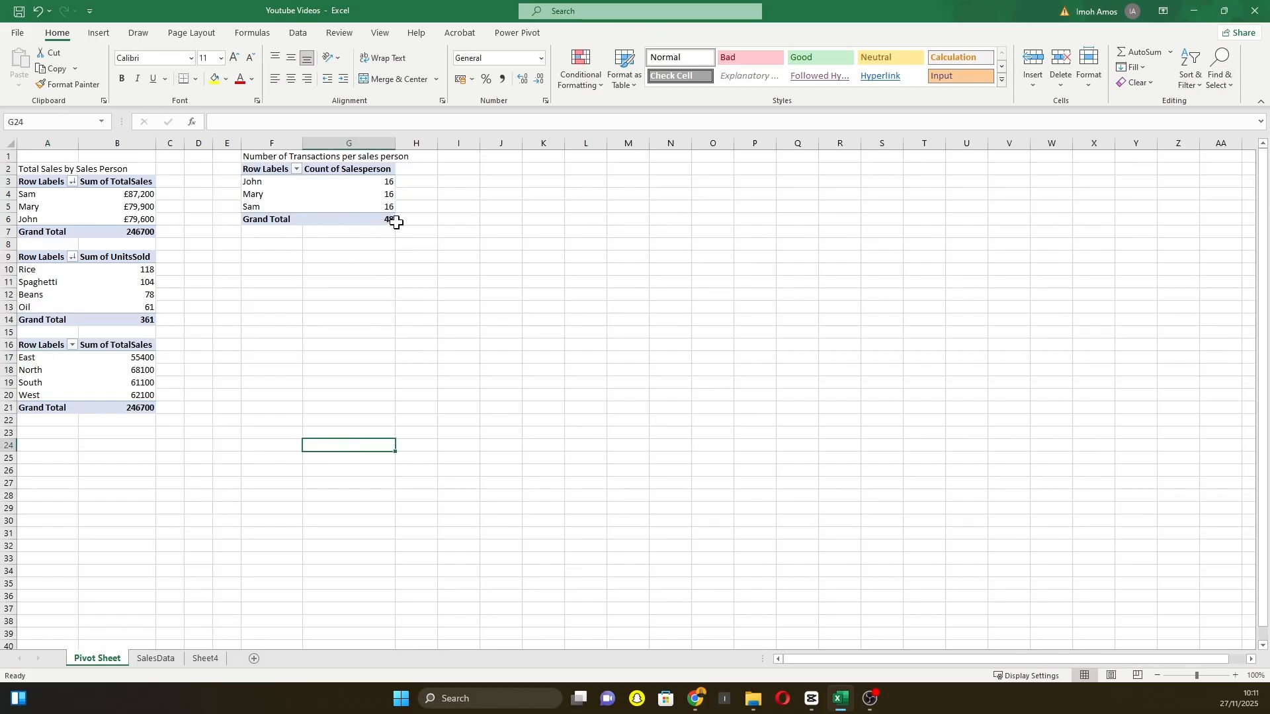
Step: Check the number of entries in the Salesperson column of SalesData against the PivotTable grand total on Pivot Sheet
left_click(156, 659)
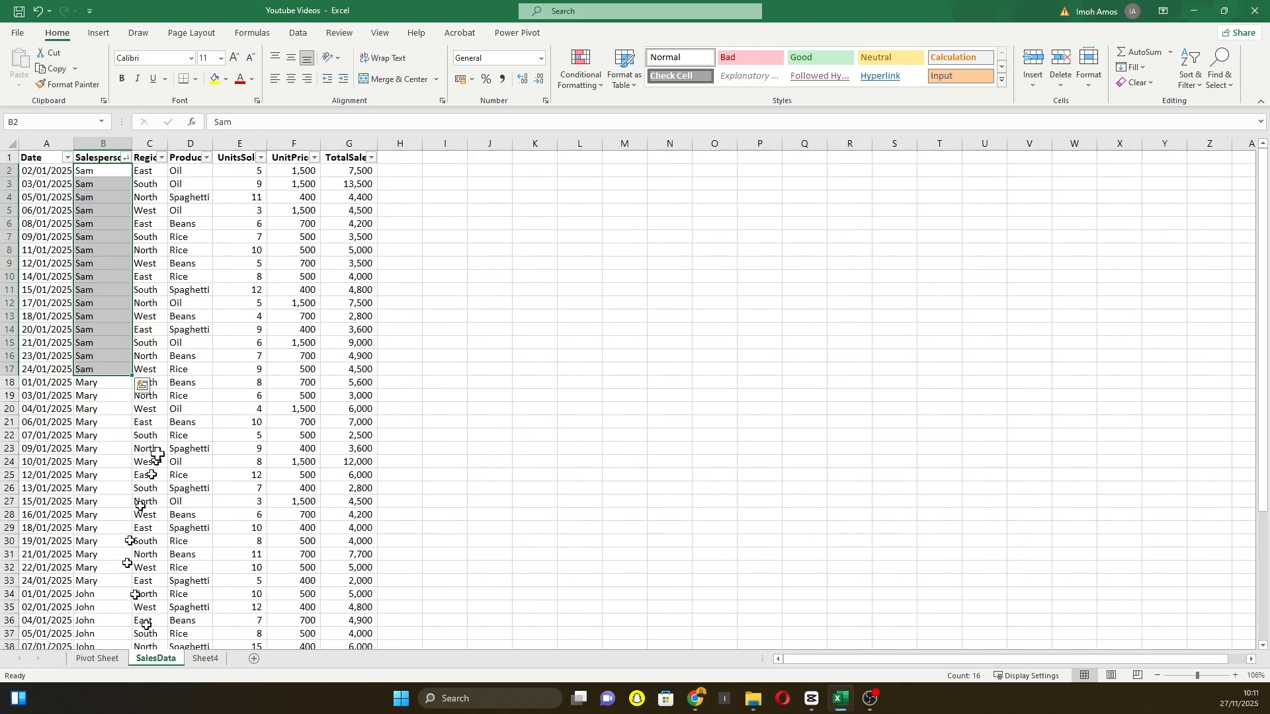
left_click(251, 250)
left_click(103, 141)
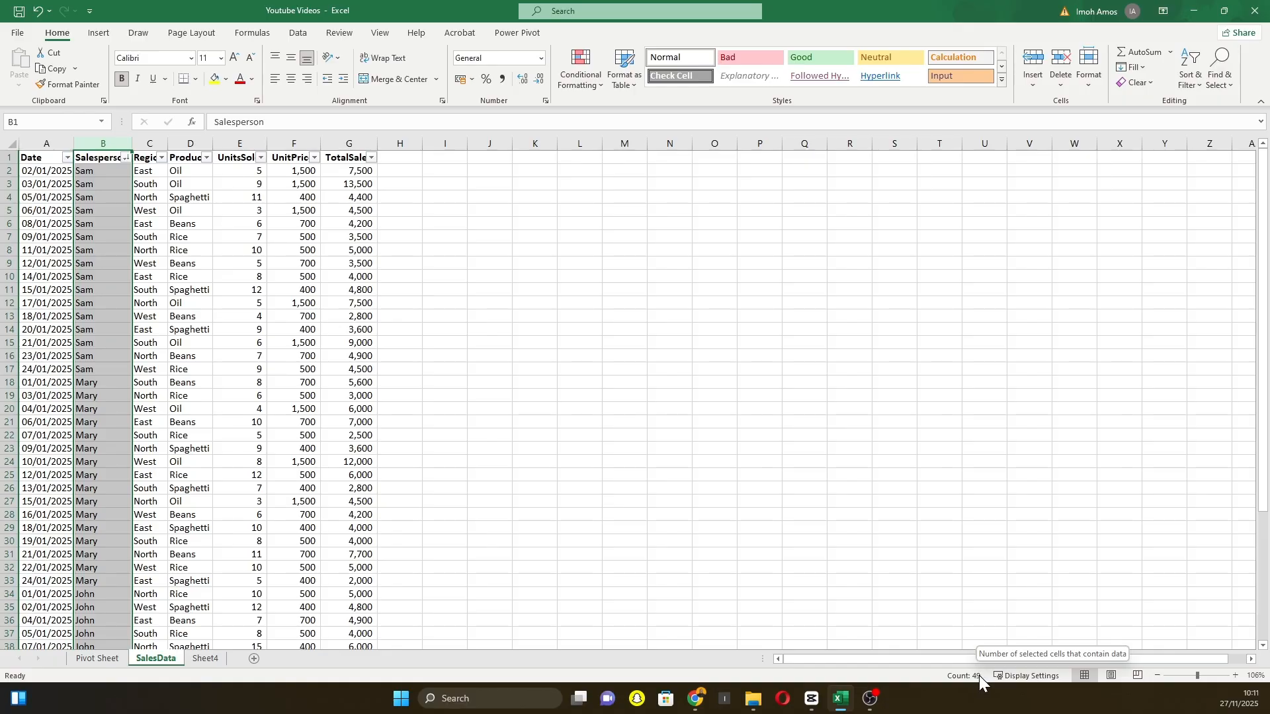
scroll(62, 320, "down", 9)
scroll(99, 395, "up", 9)
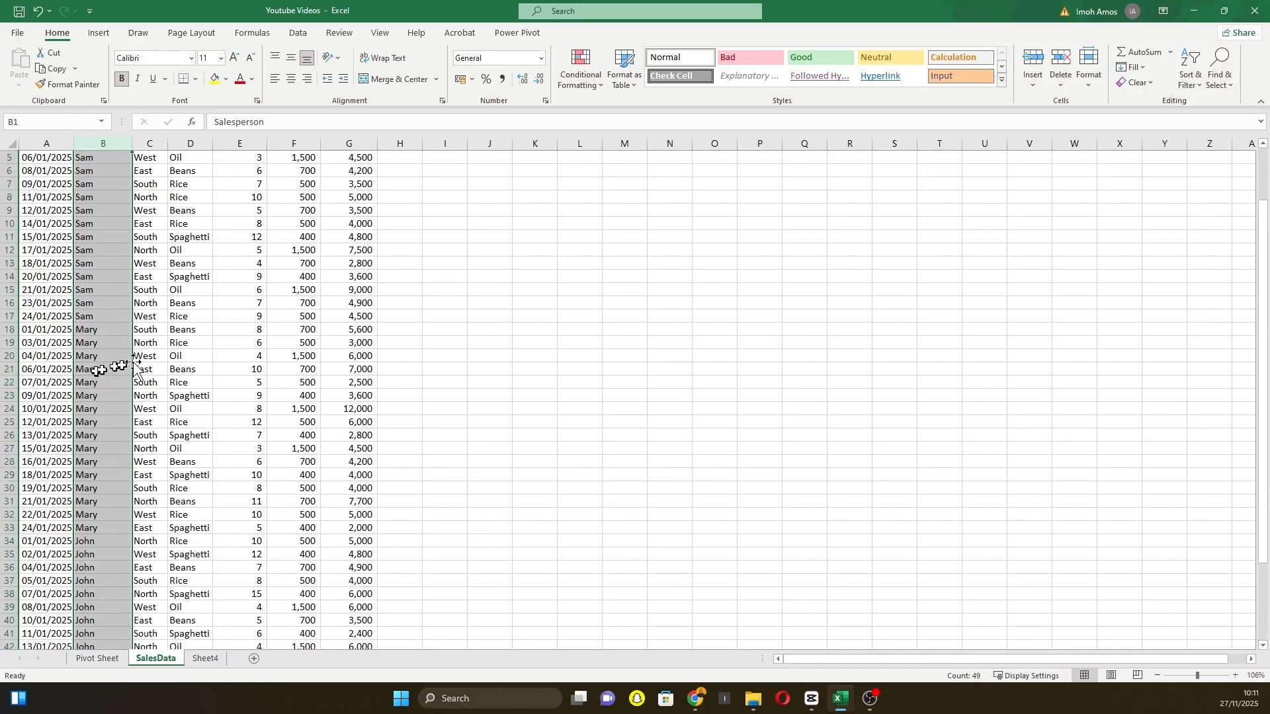
left_click(106, 660)
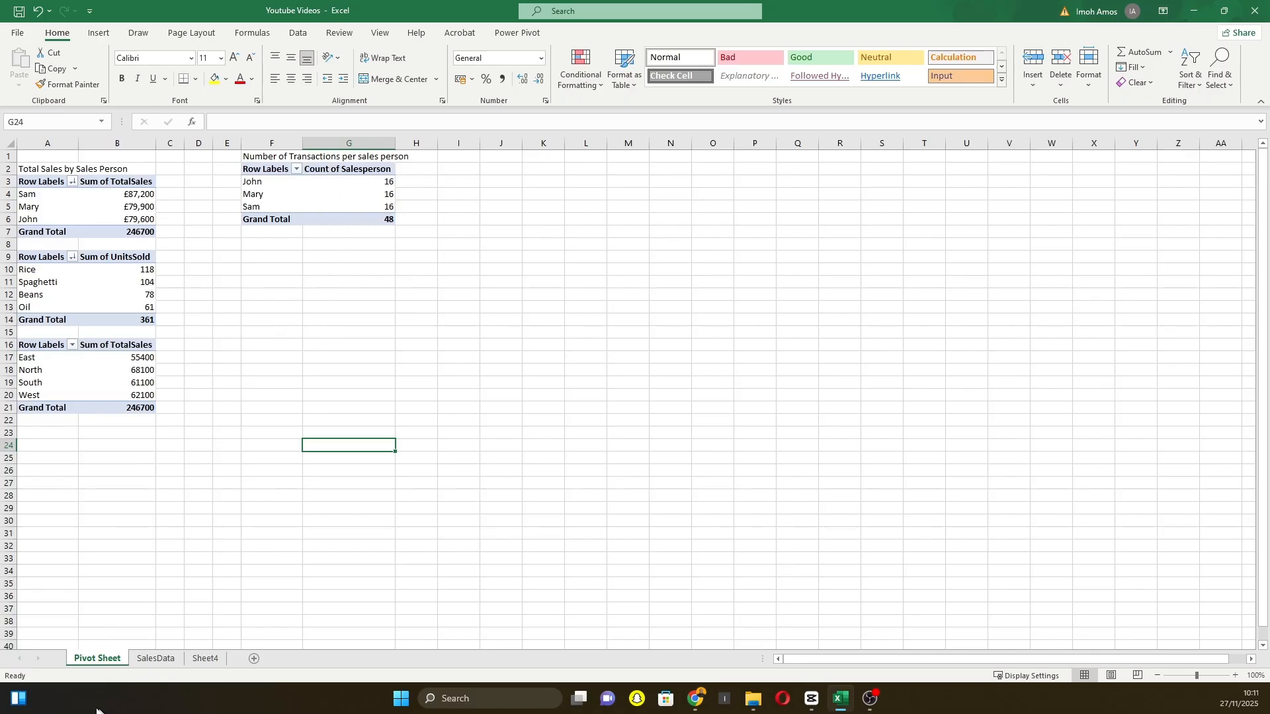
Step: Replace the salesperson in cell B18 of SalesData with the name used in the rows directly above
left_click(159, 659)
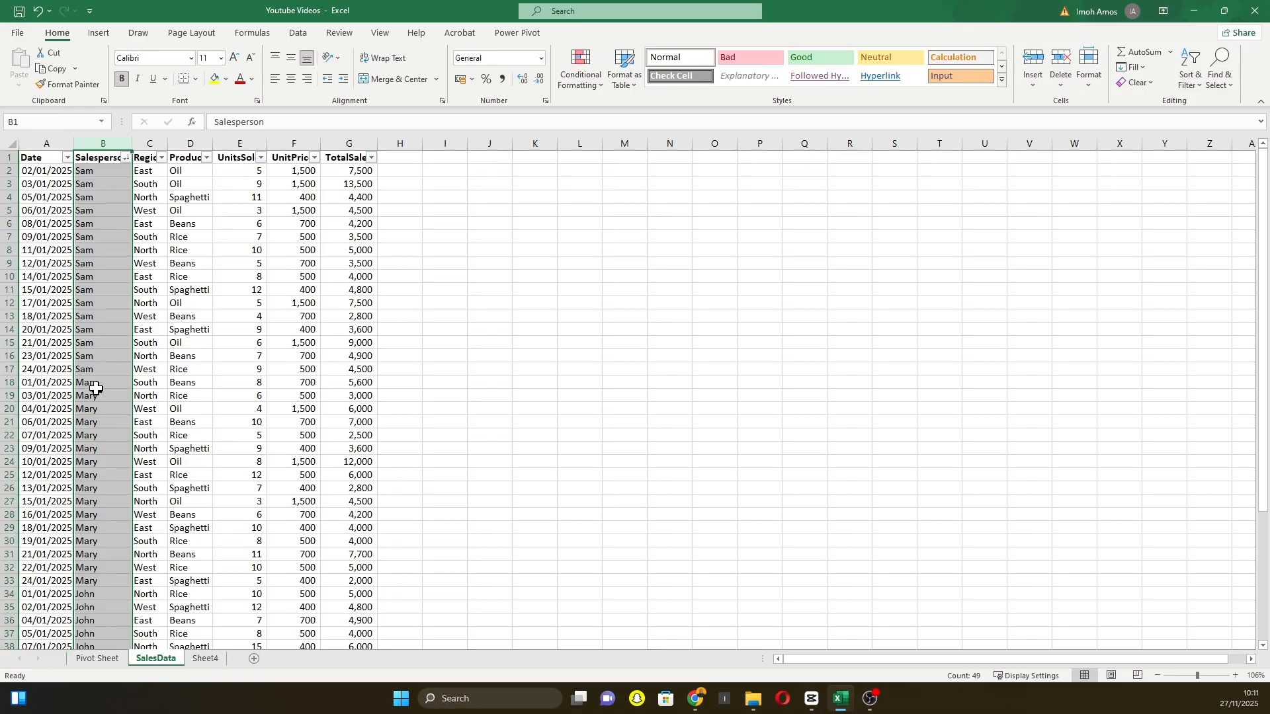
left_click(97, 385)
type("Sam")
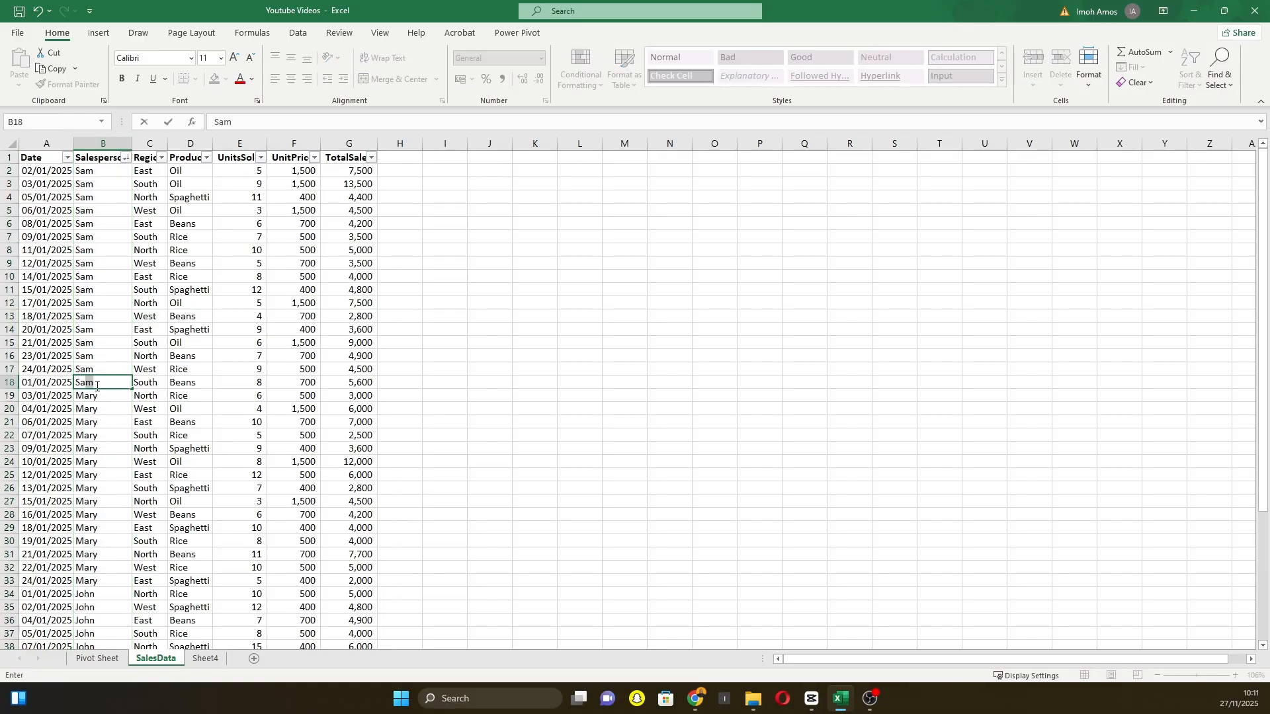
key("Return")
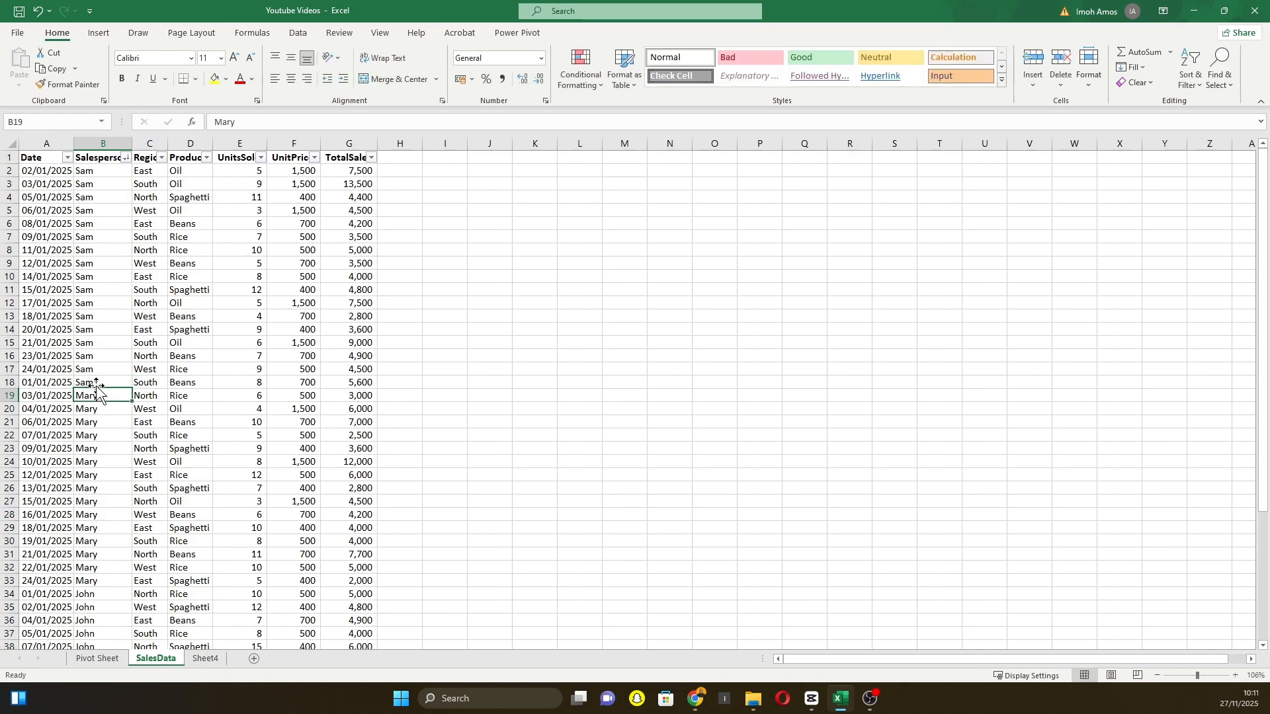
Step: Refresh the salesperson count PivotTable at F2 on Pivot Sheet to pick up the changed source data
left_click(99, 659)
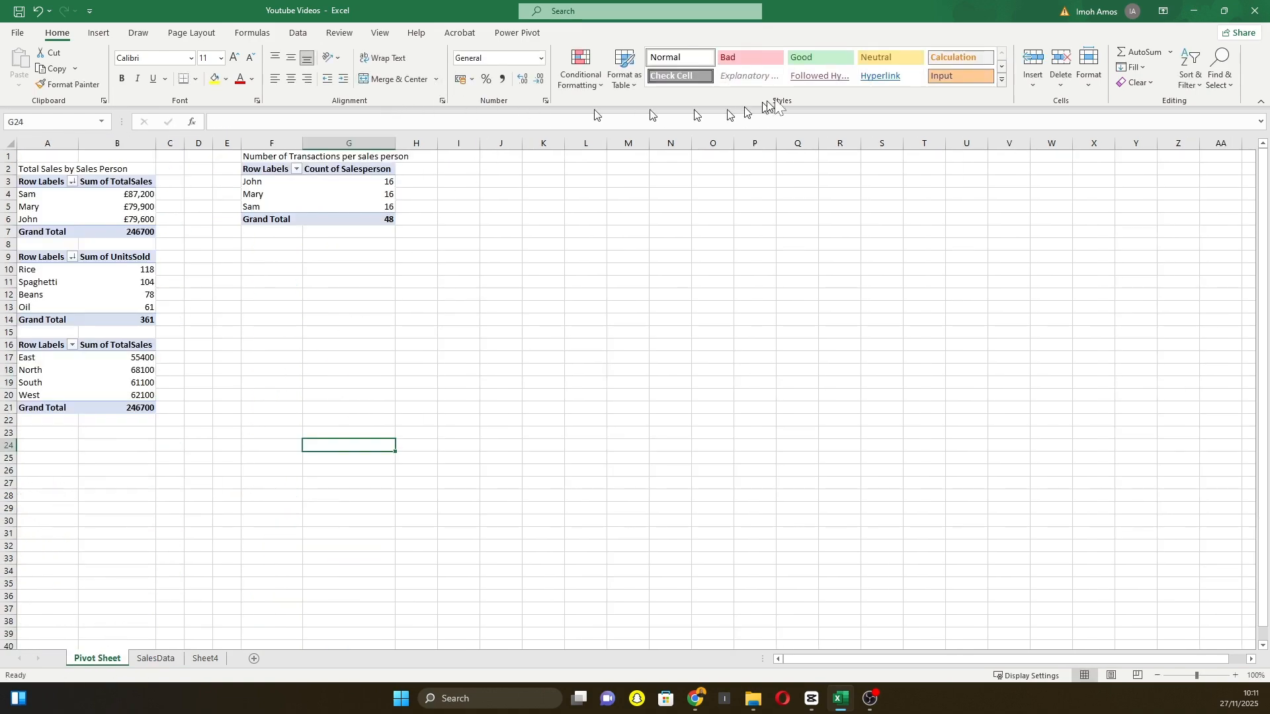
left_click_drag(275, 181, 274, 206)
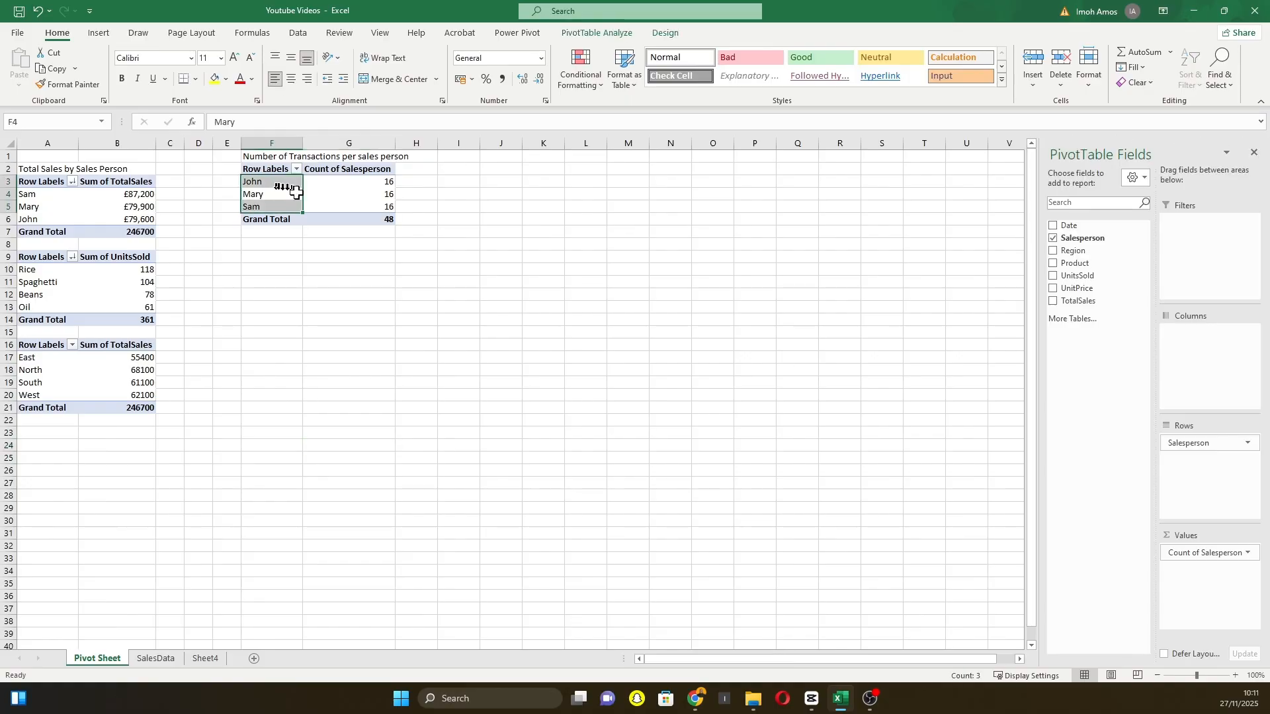
left_click(281, 184)
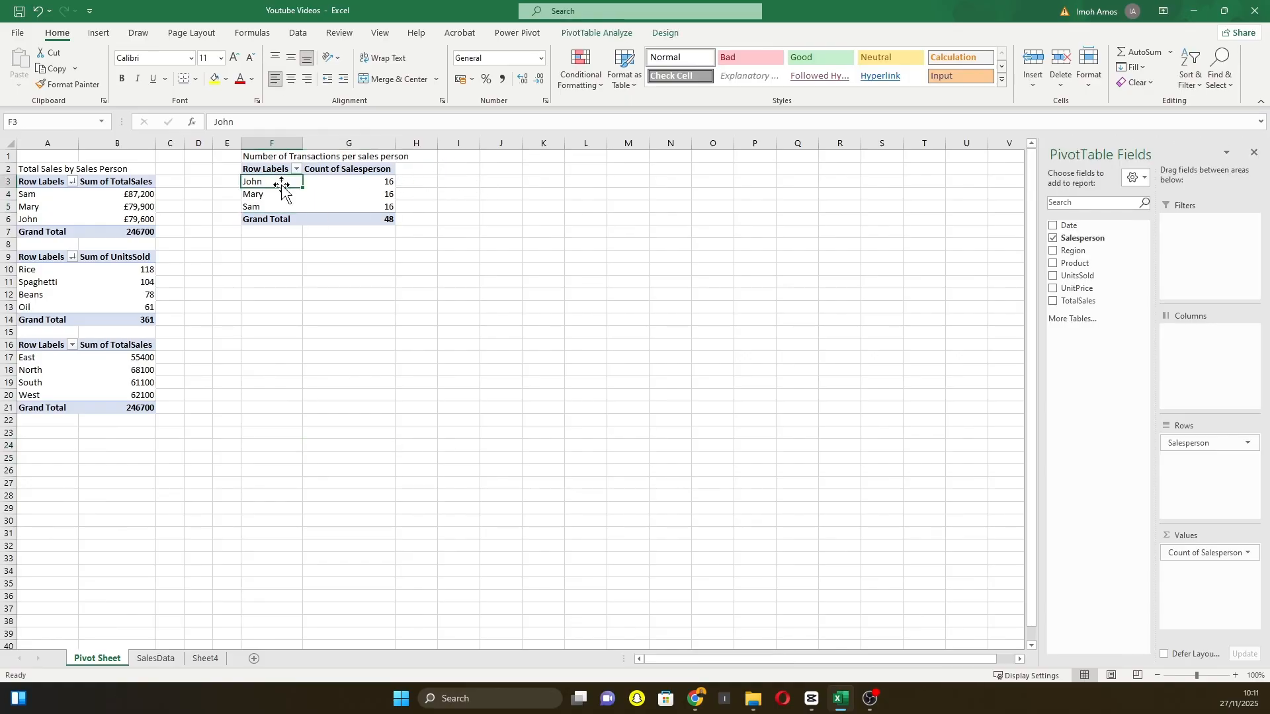
left_click(612, 33)
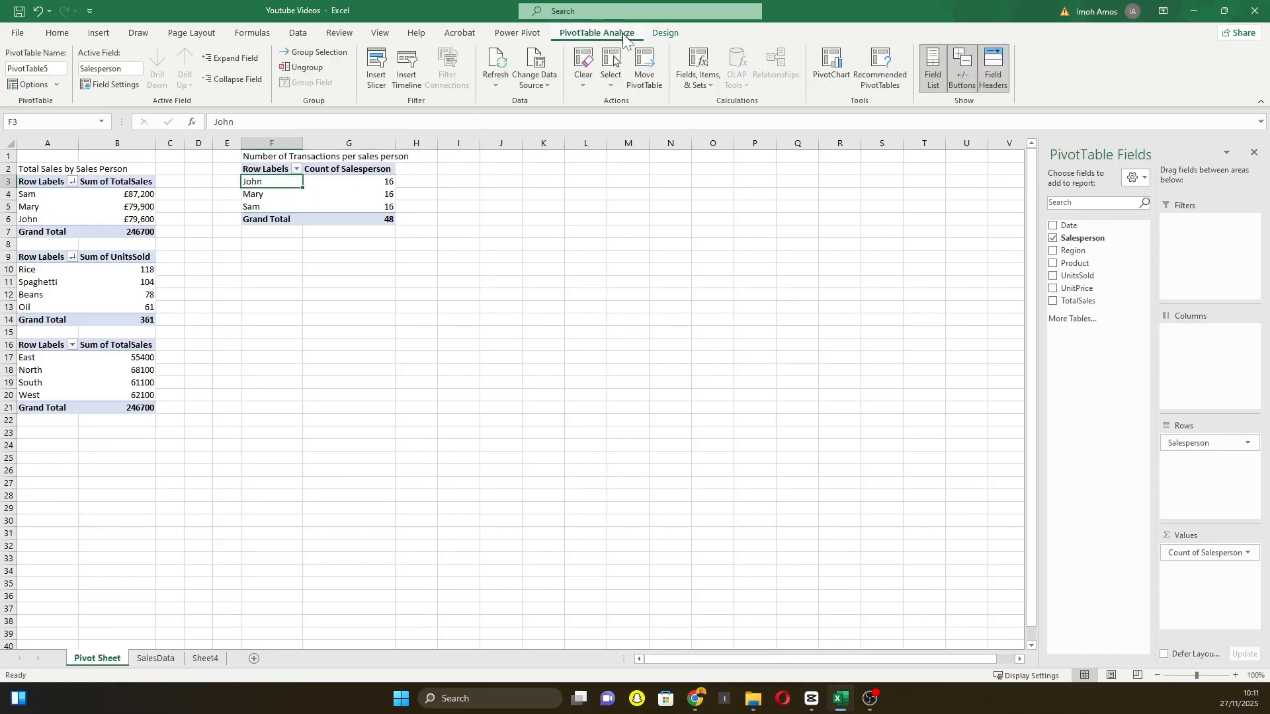
left_click(495, 65)
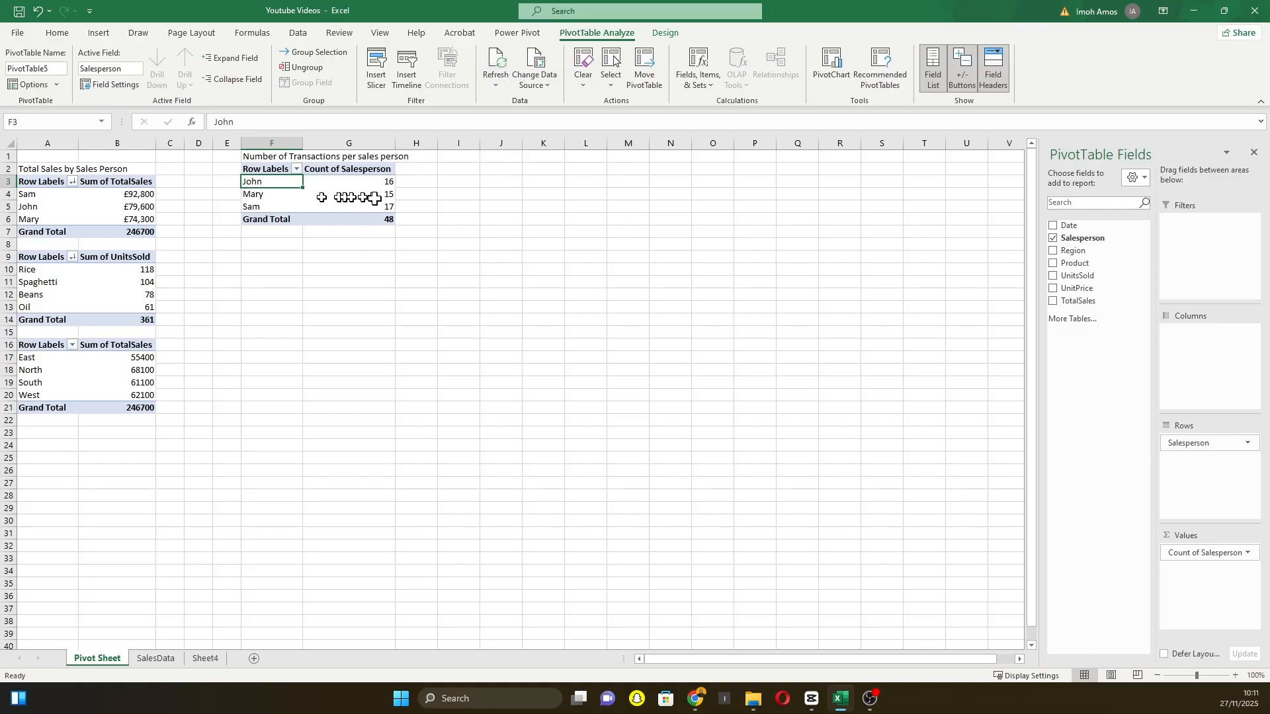
mouse_move(391, 208)
Step: Undo the last PivotTable refresh and leave the PivotTable by selecting empty cell G14
left_click(156, 658)
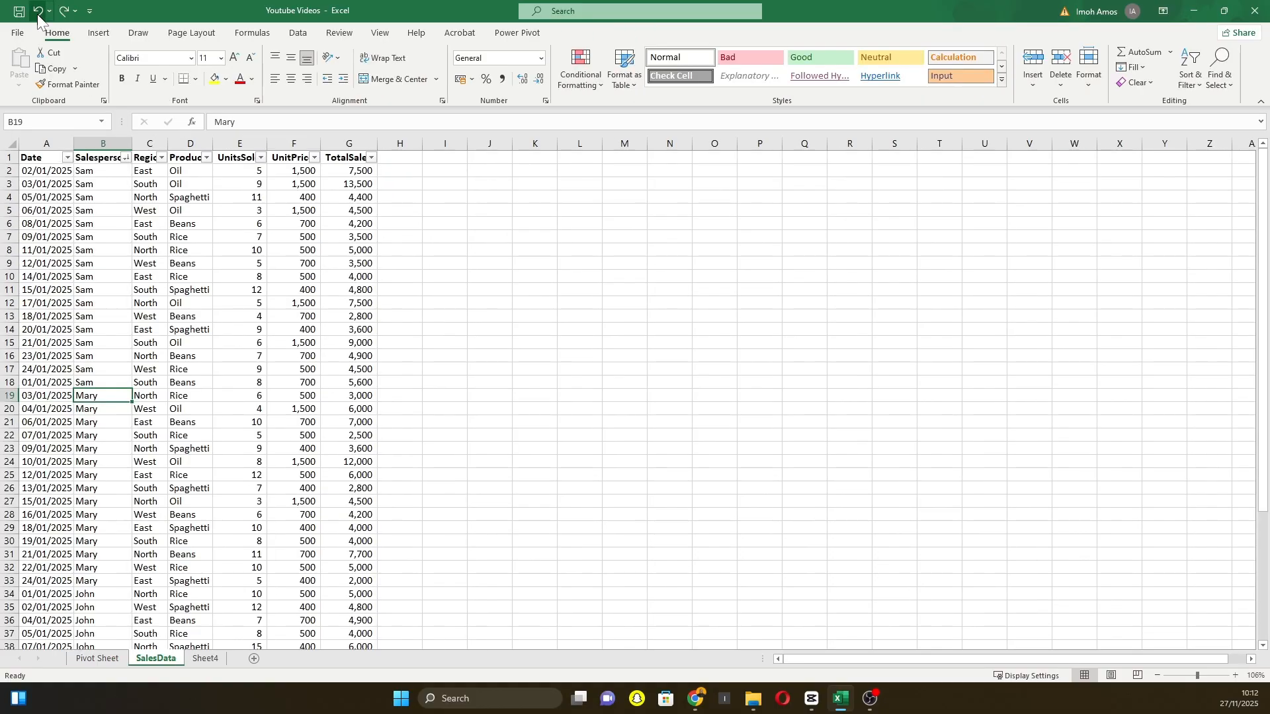
left_click(38, 14)
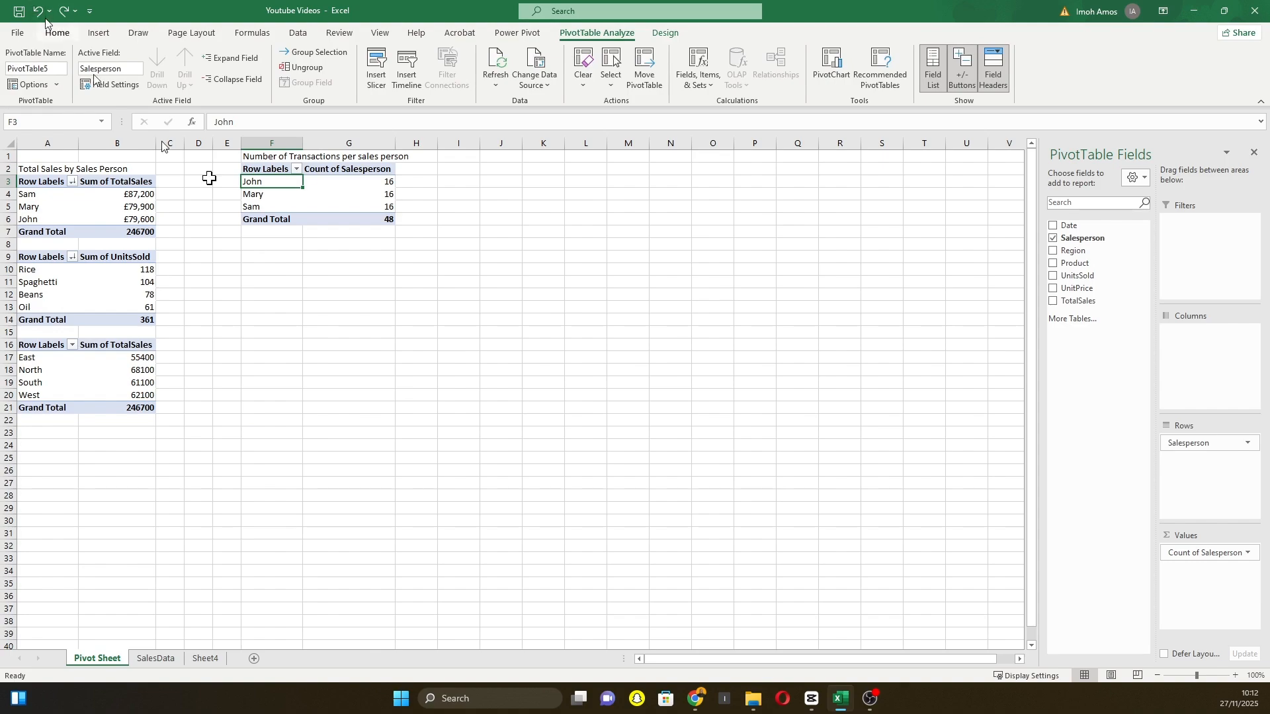
left_click(362, 320)
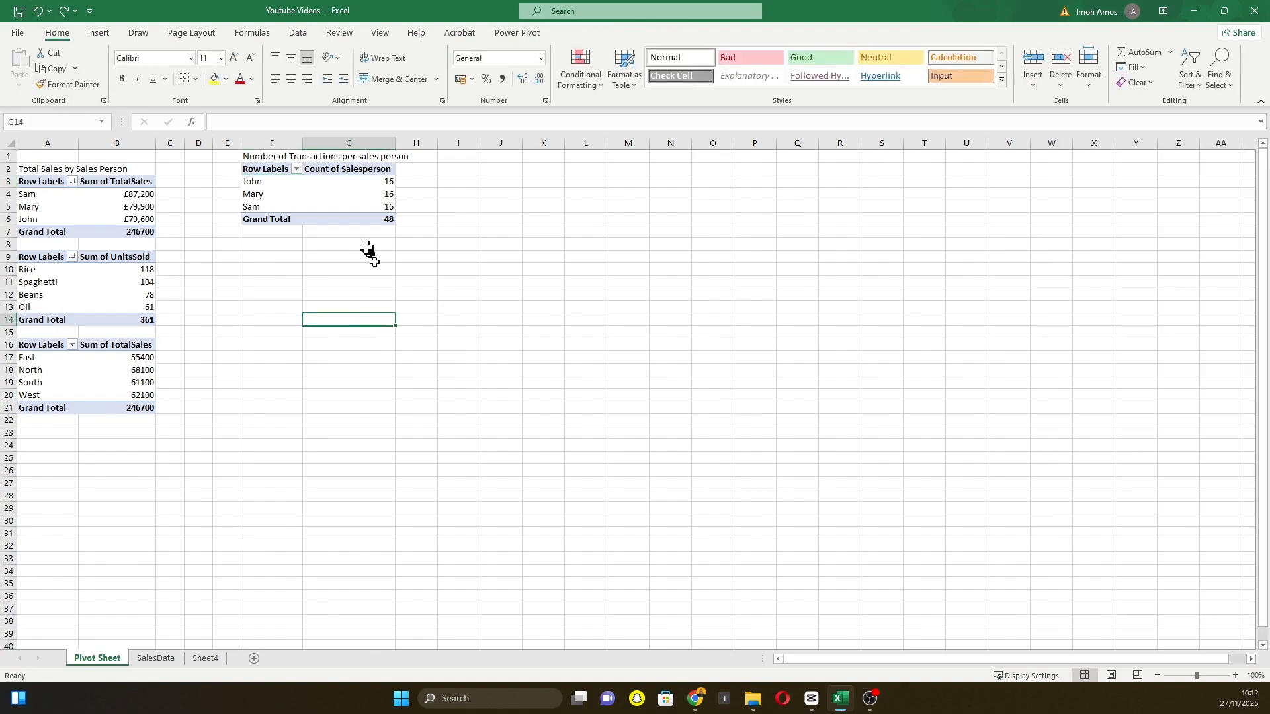
Step: Copy the regional sales PivotTable at A16 to F9 and remove TotalSales and Region from the copy
left_click(307, 182)
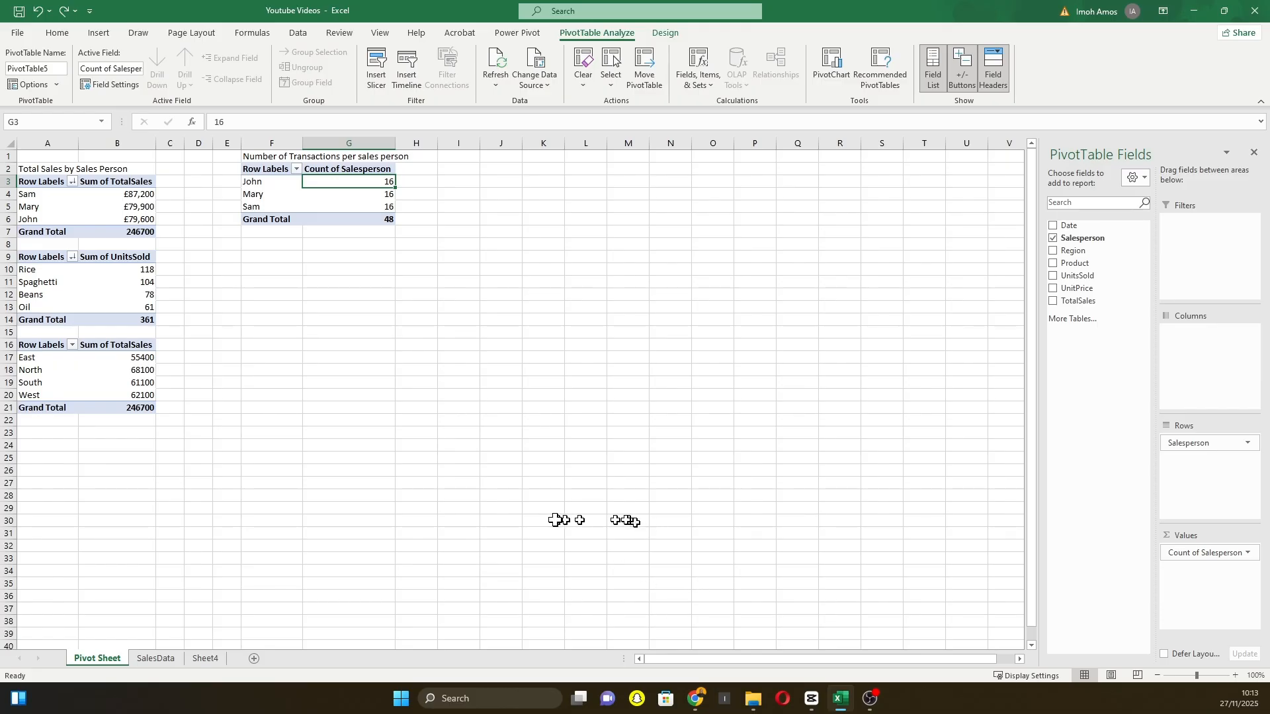
left_click(259, 244)
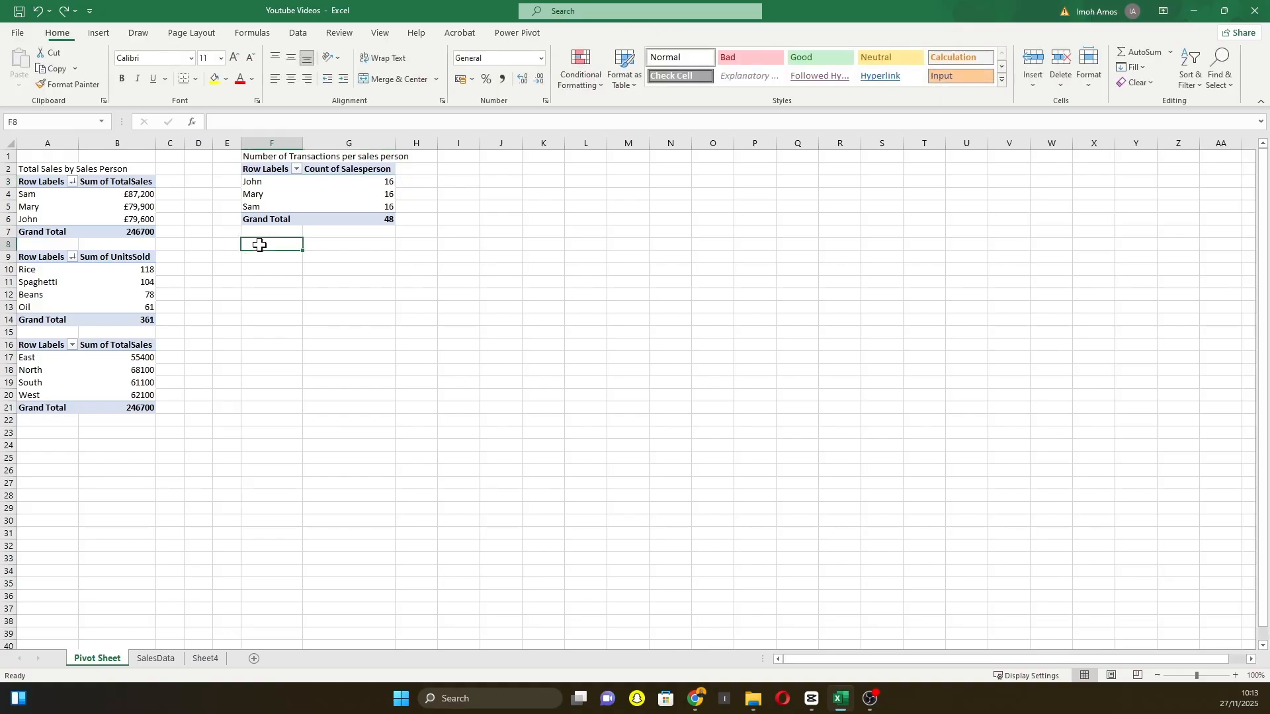
left_click_drag(20, 345, 150, 405)
key("ctrl+c")
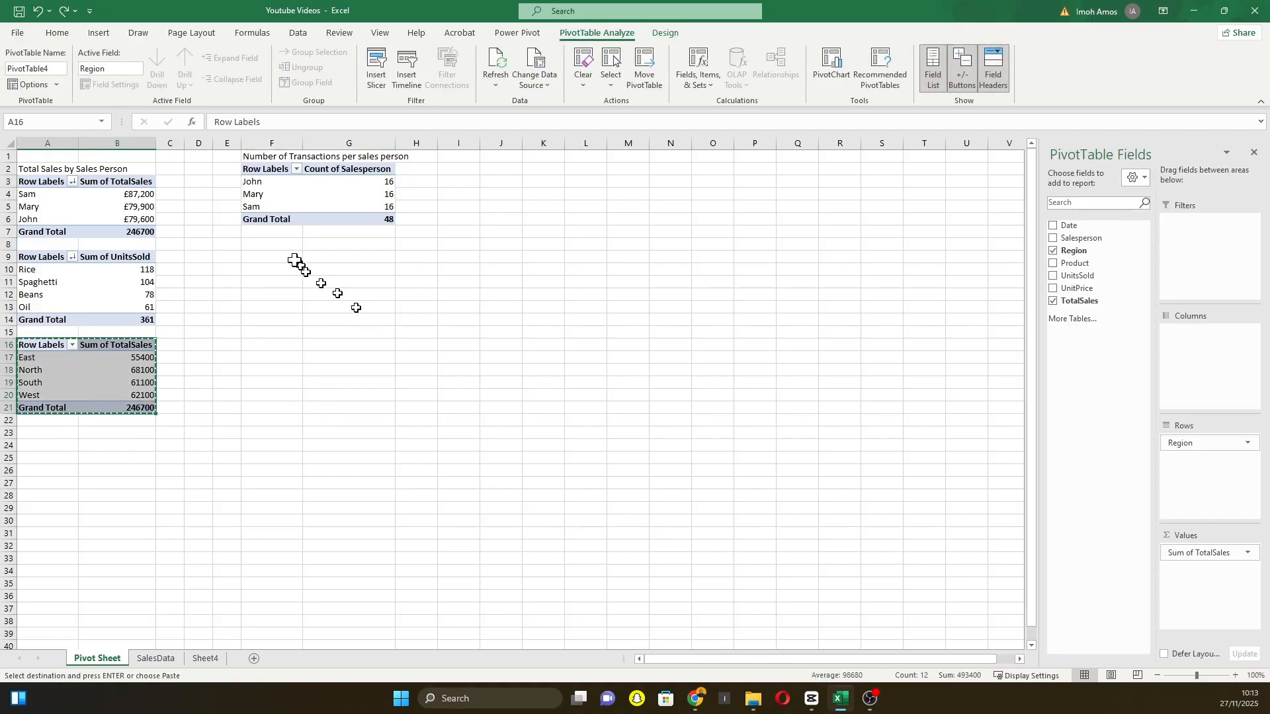
left_click(269, 258)
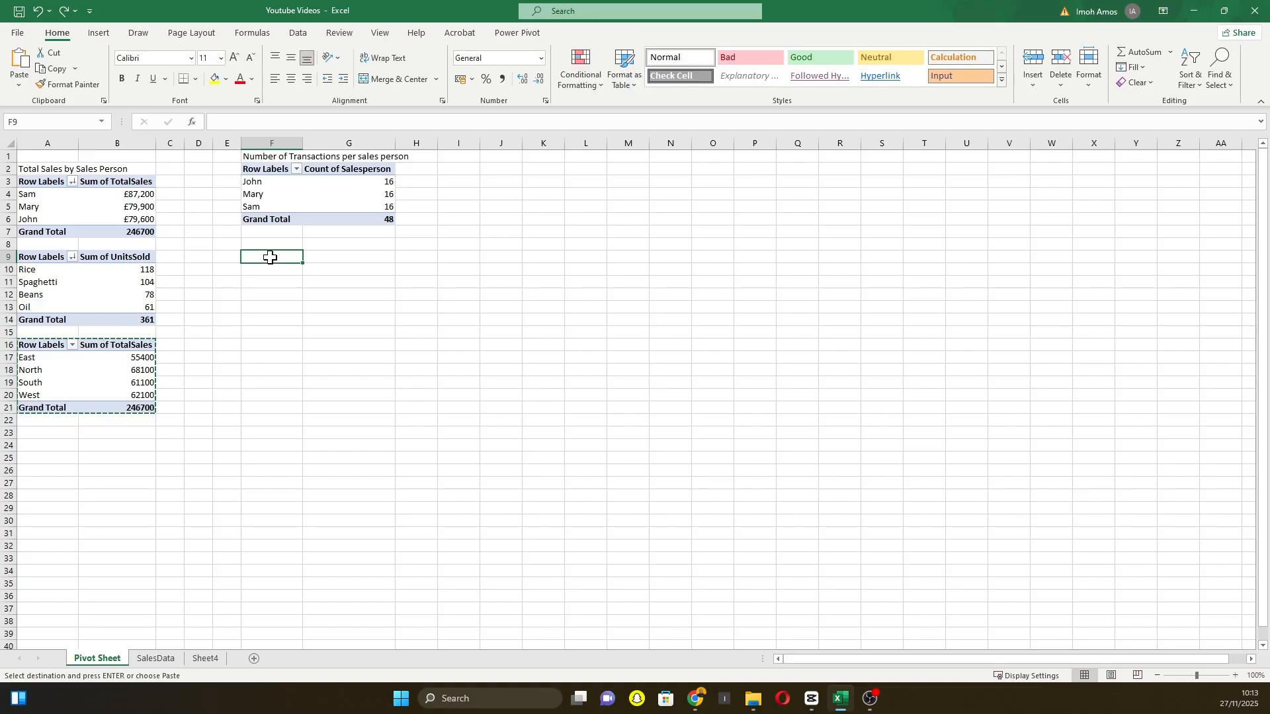
key("ctrl+v")
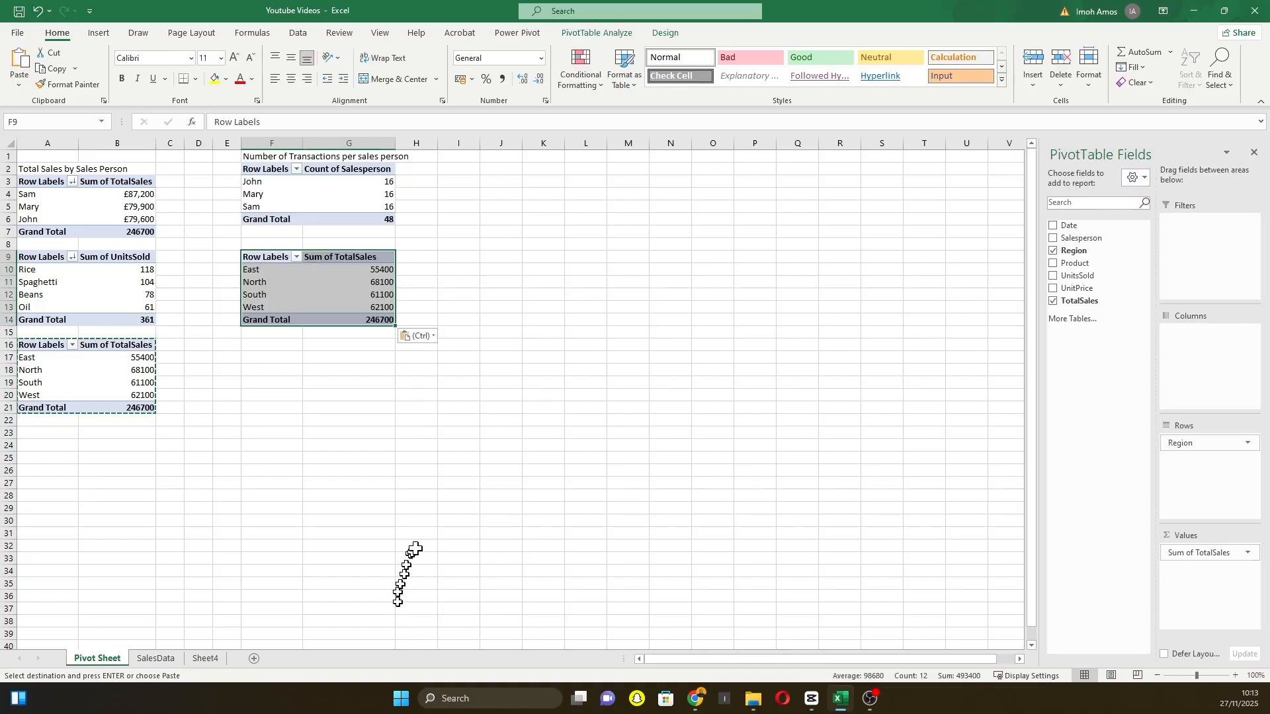
left_click(1057, 301)
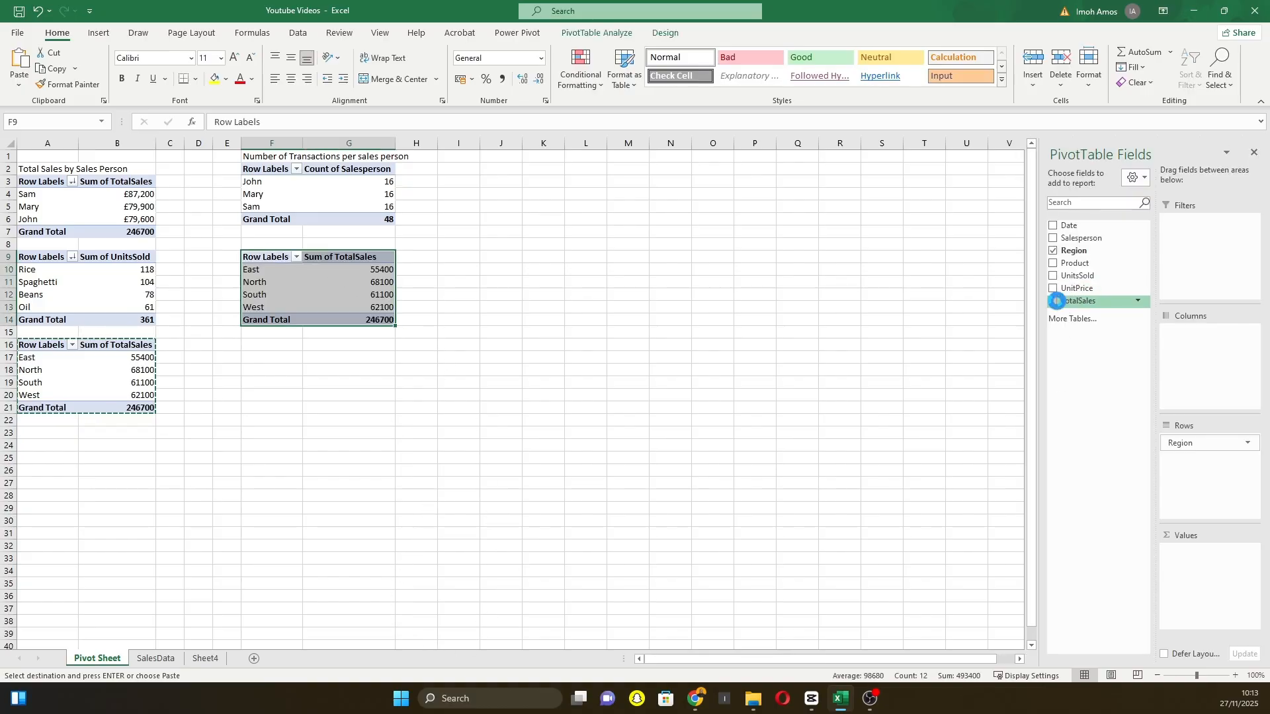
left_click(1055, 251)
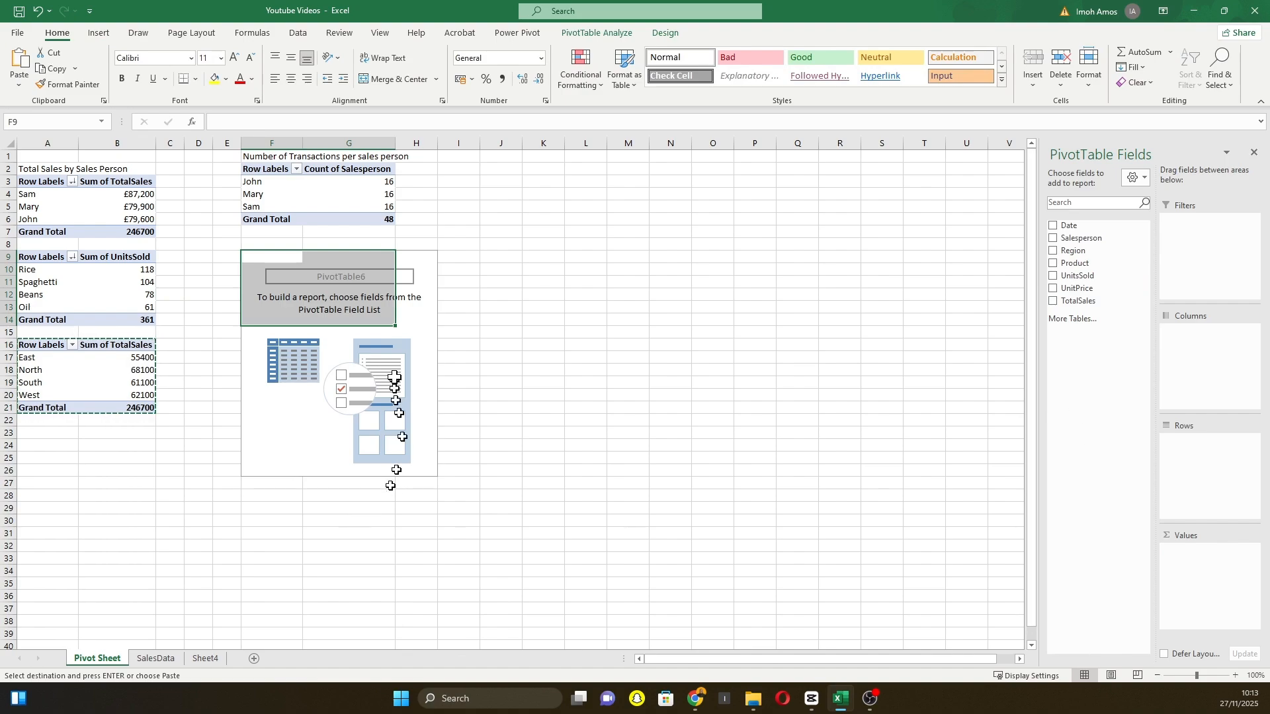
Step: Enter the title "Average Unit Price Per Product" in cell F8 above the empty PivotTable
left_click(261, 246)
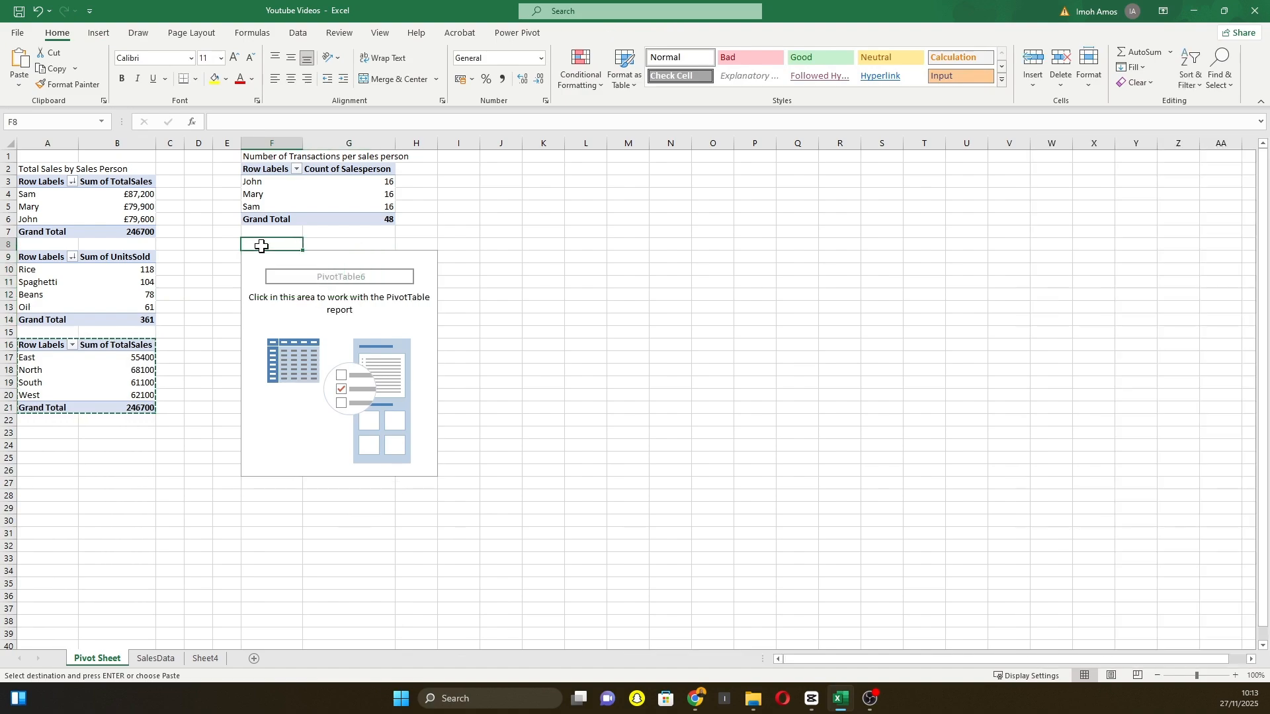
type("Average Unit Pr")
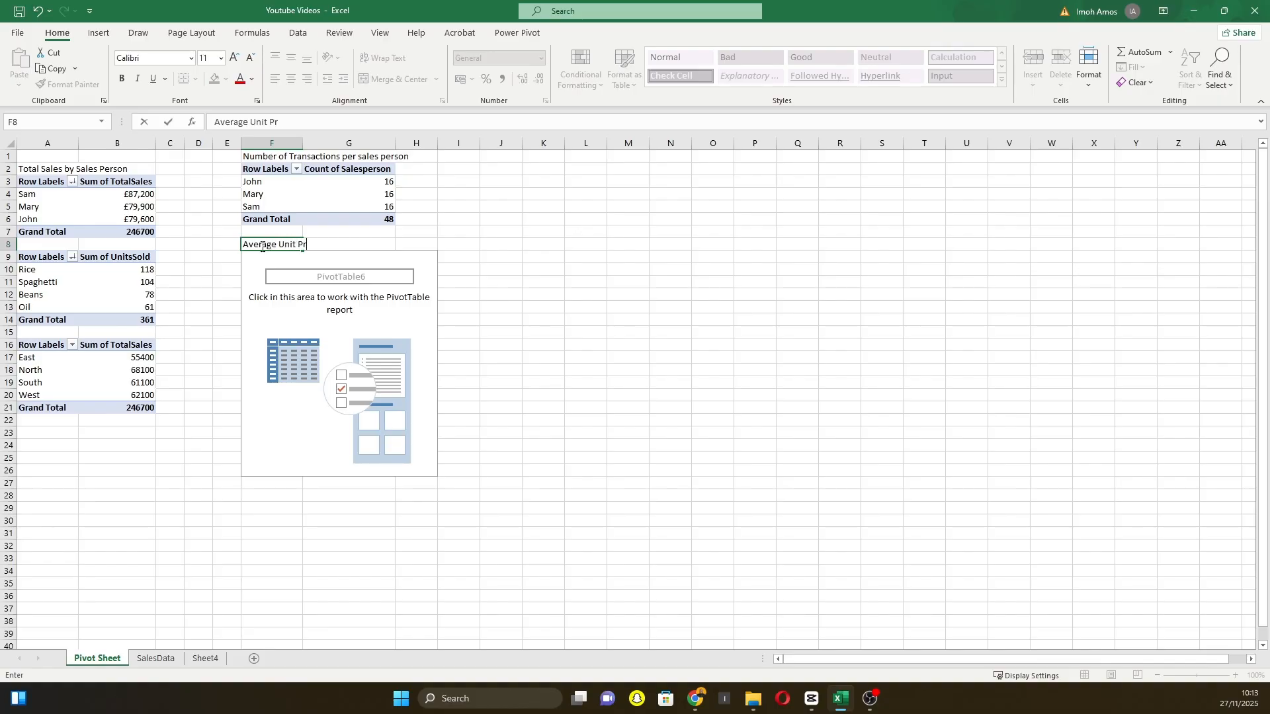
type("o")
key("BackSpace")
type("ice Per Product")
left_click(457, 257)
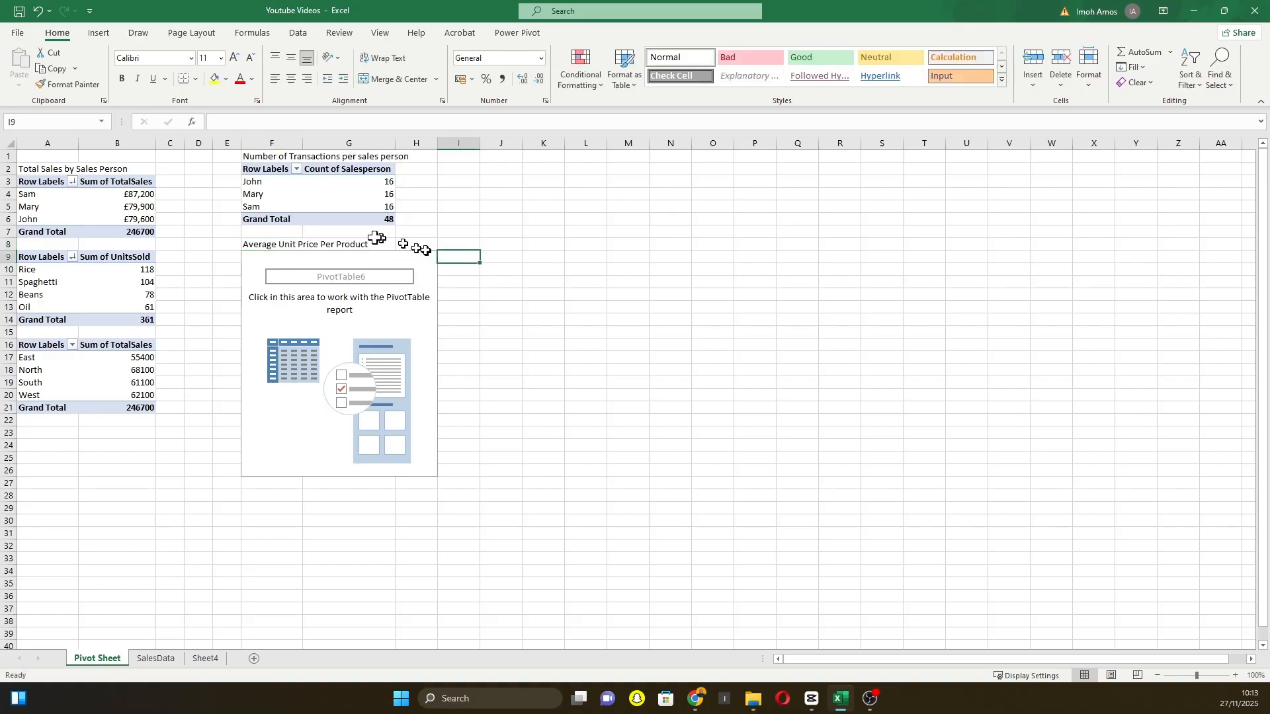
Step: Add UnitPrice to the values of the empty PivotTable at F9 and summarize it by Average
left_click(318, 256)
left_click(270, 265)
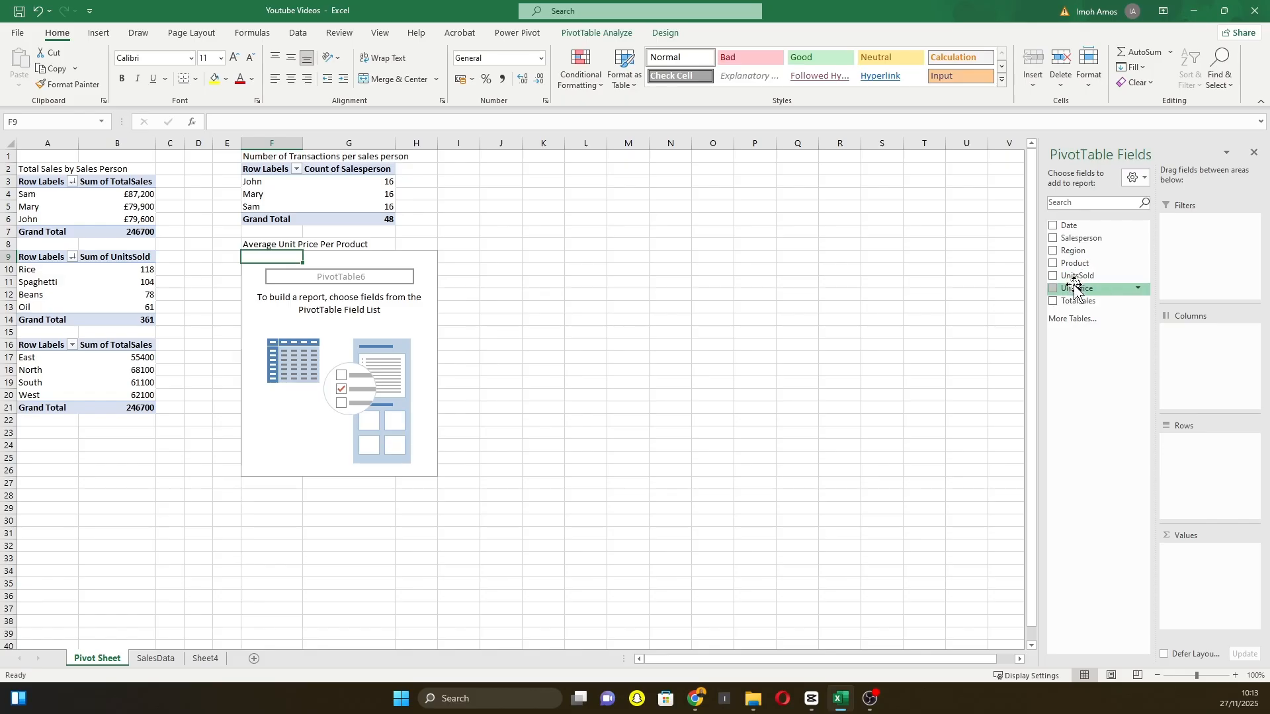
left_click_drag(1074, 291, 1201, 559)
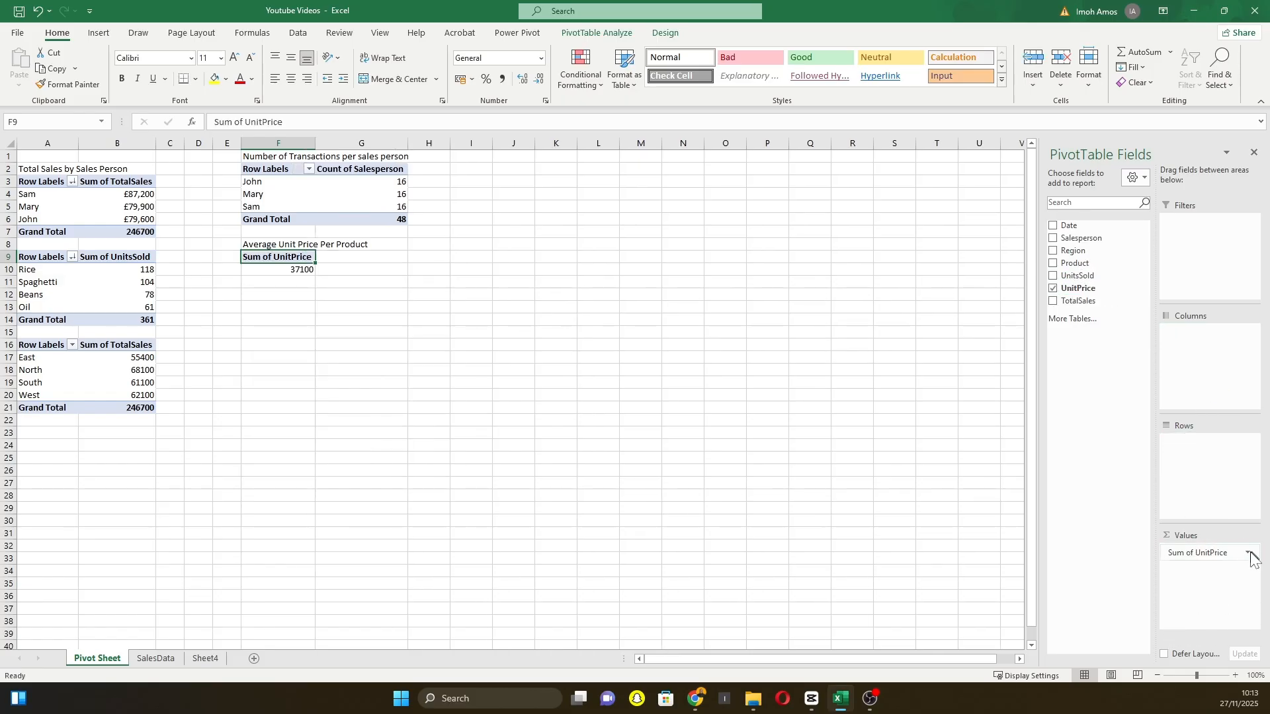
left_click(1249, 553)
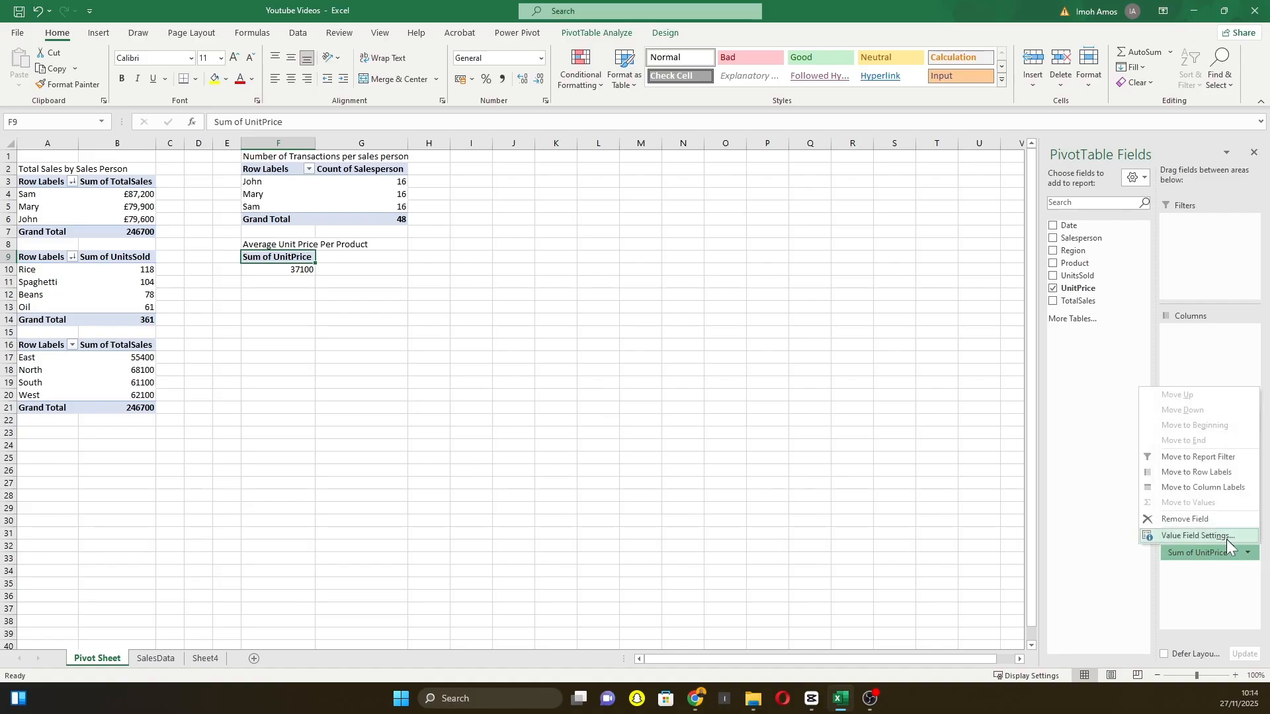
left_click(1225, 537)
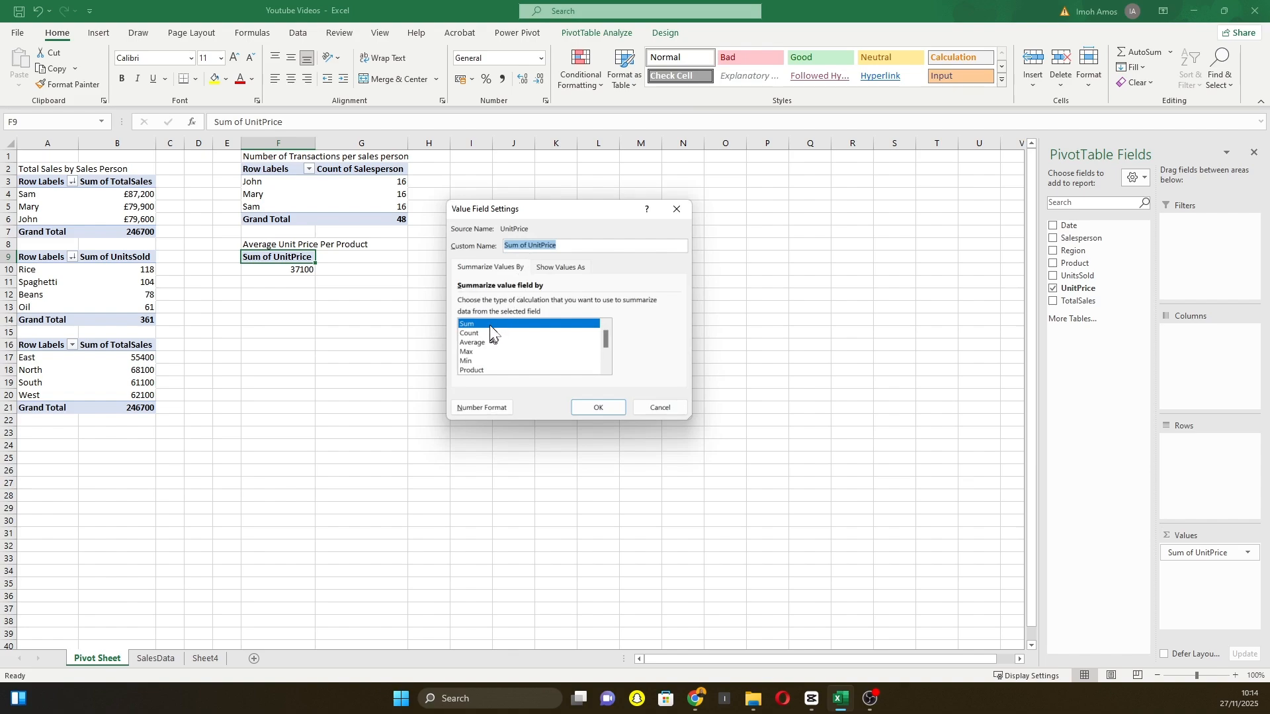
left_click(478, 343)
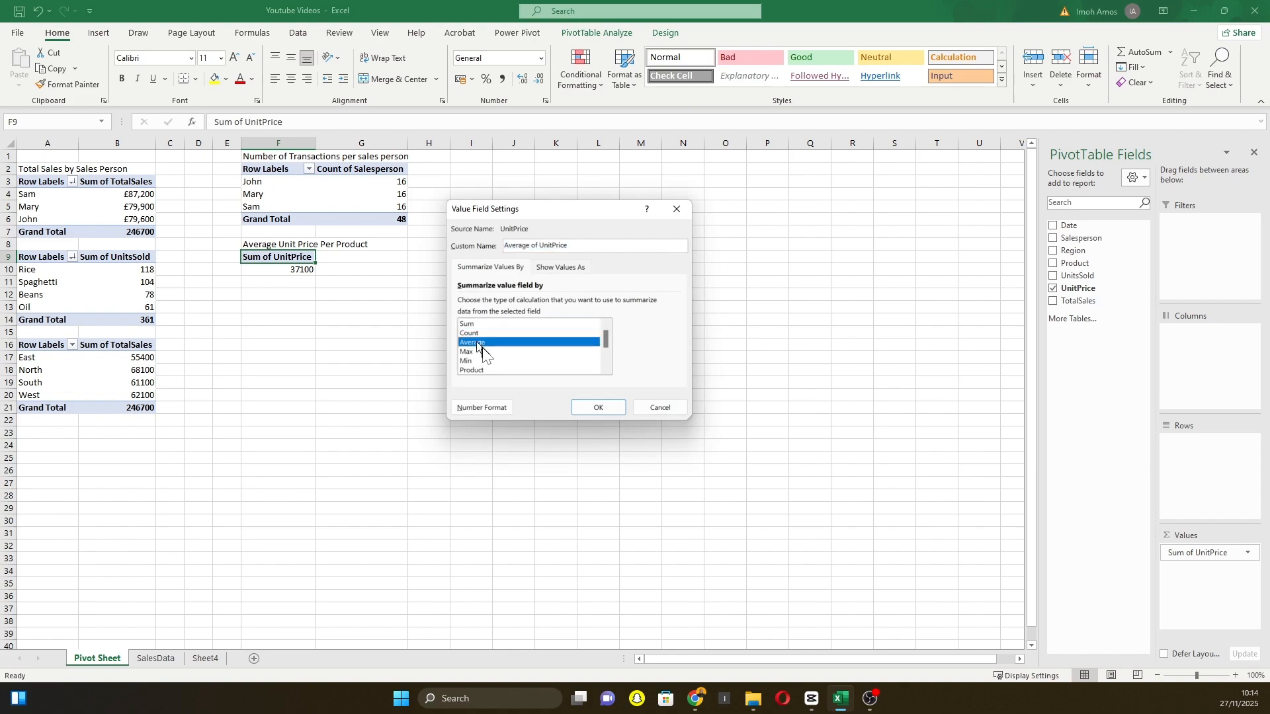
left_click(599, 408)
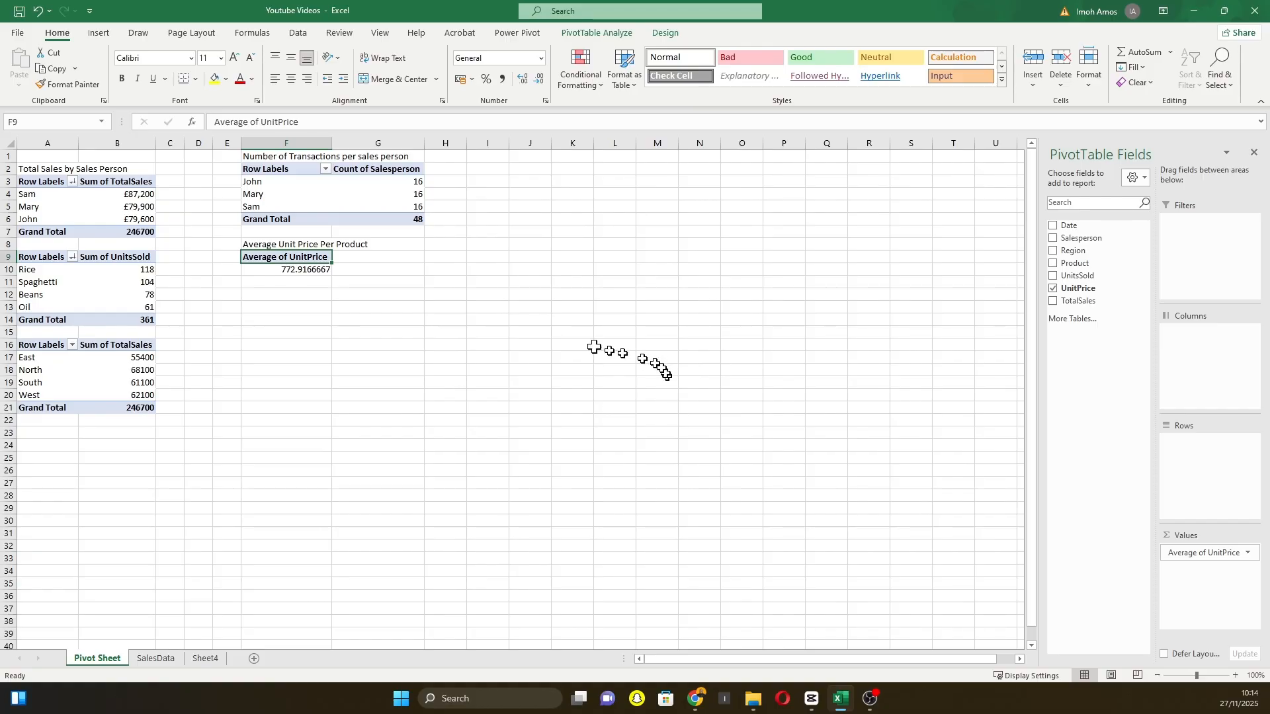
Step: Reduce the average unit price in F10 to one decimal place
left_click(302, 272)
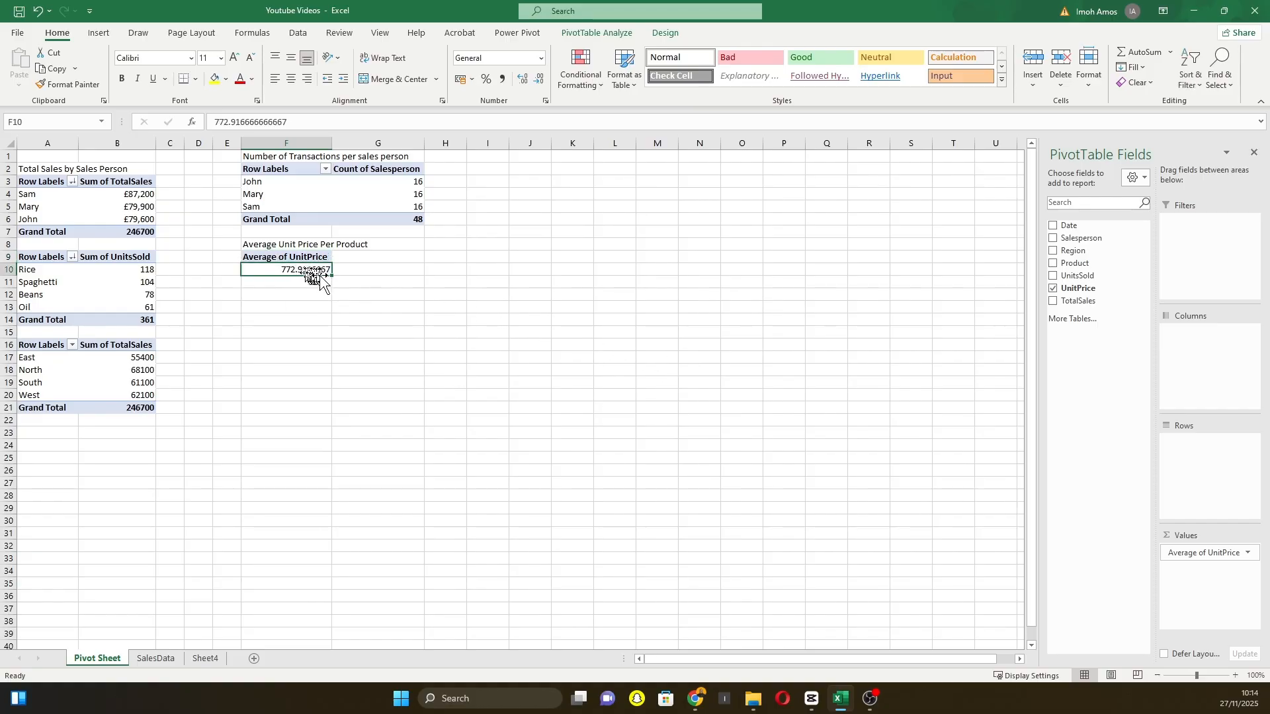
left_click(541, 82)
left_click(542, 82)
left_click(272, 285)
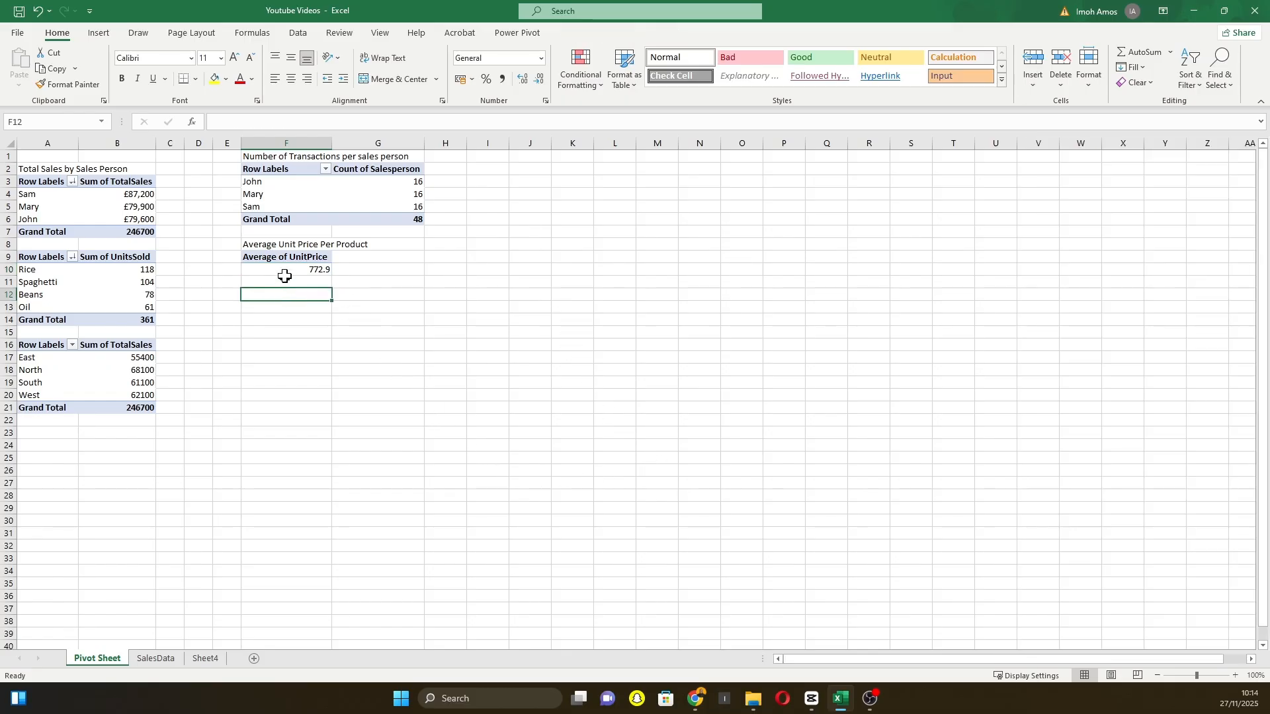
Step: Add Product as the rows of the average unit price PivotTable and sort its averages from largest to smallest
left_click(289, 259)
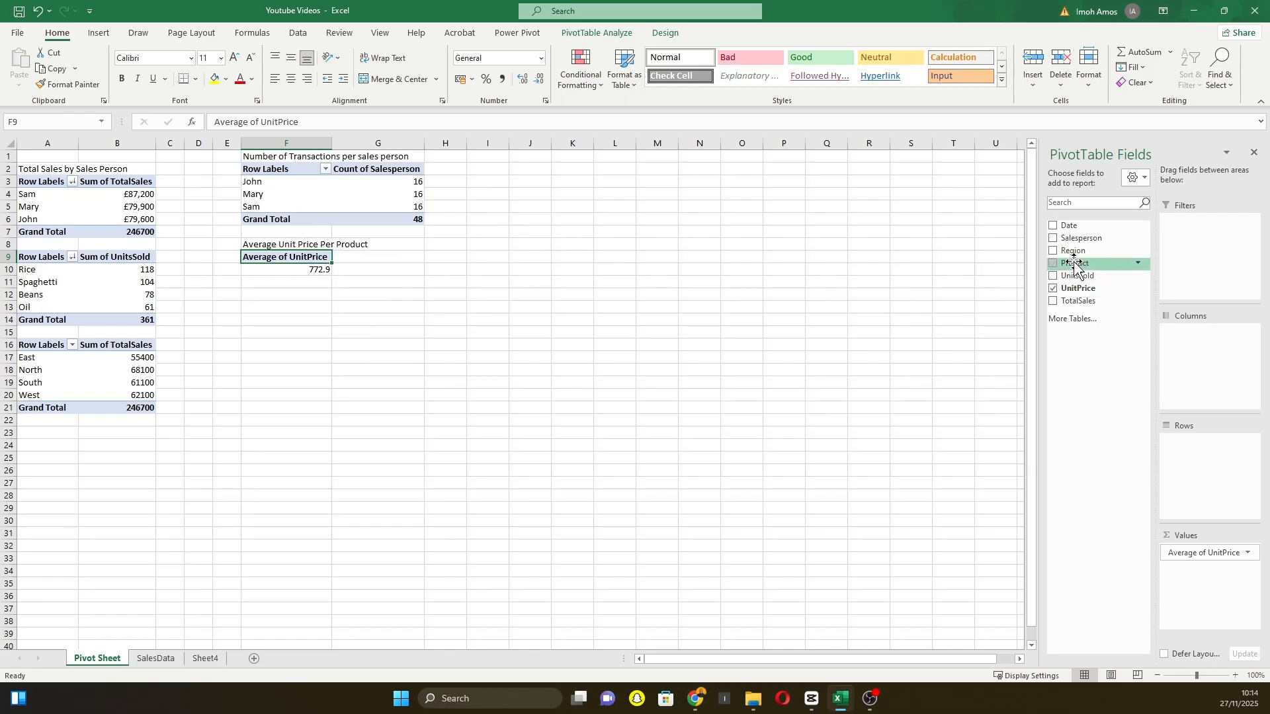
left_click_drag(1075, 264, 1209, 451)
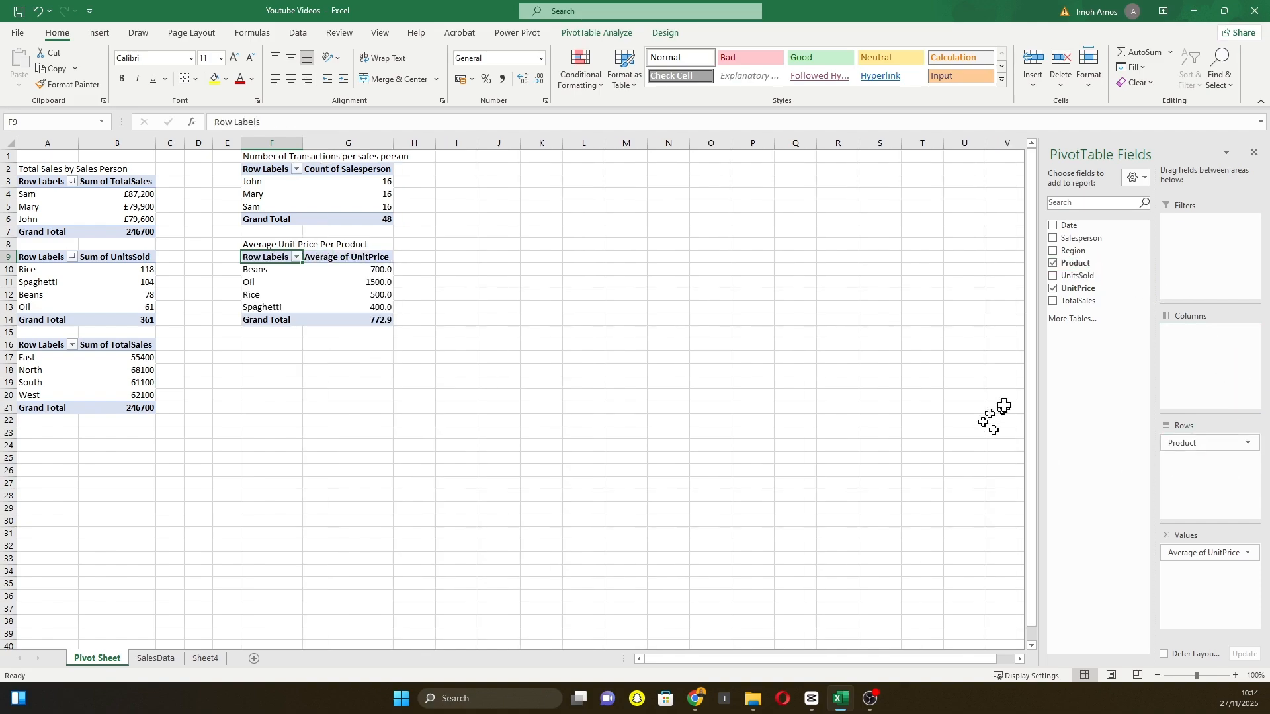
right_click(358, 272)
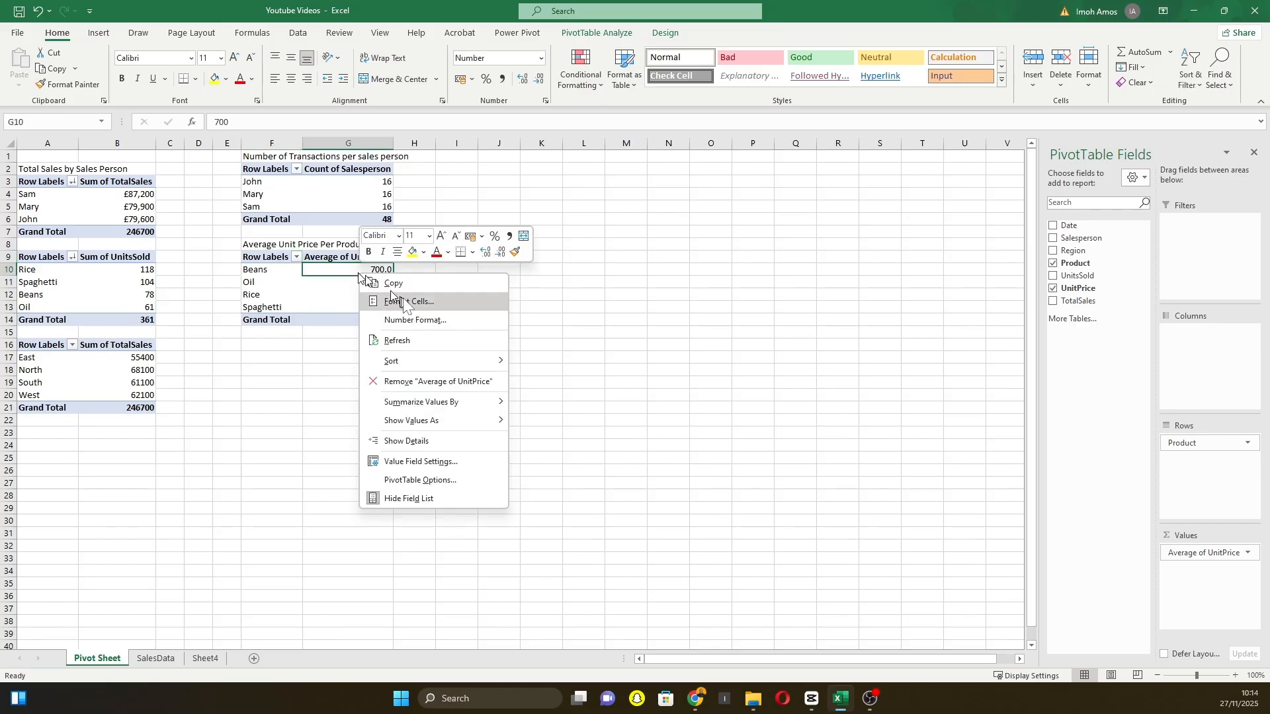
mouse_move(493, 368)
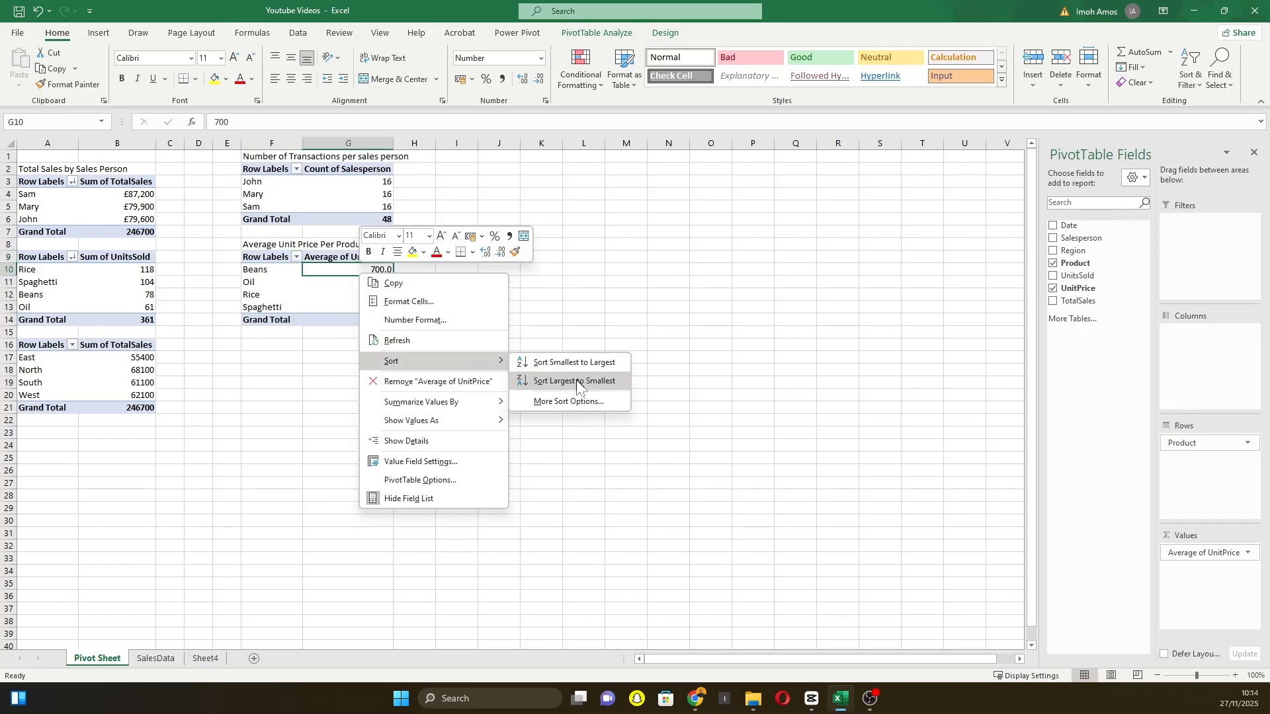
left_click(549, 381)
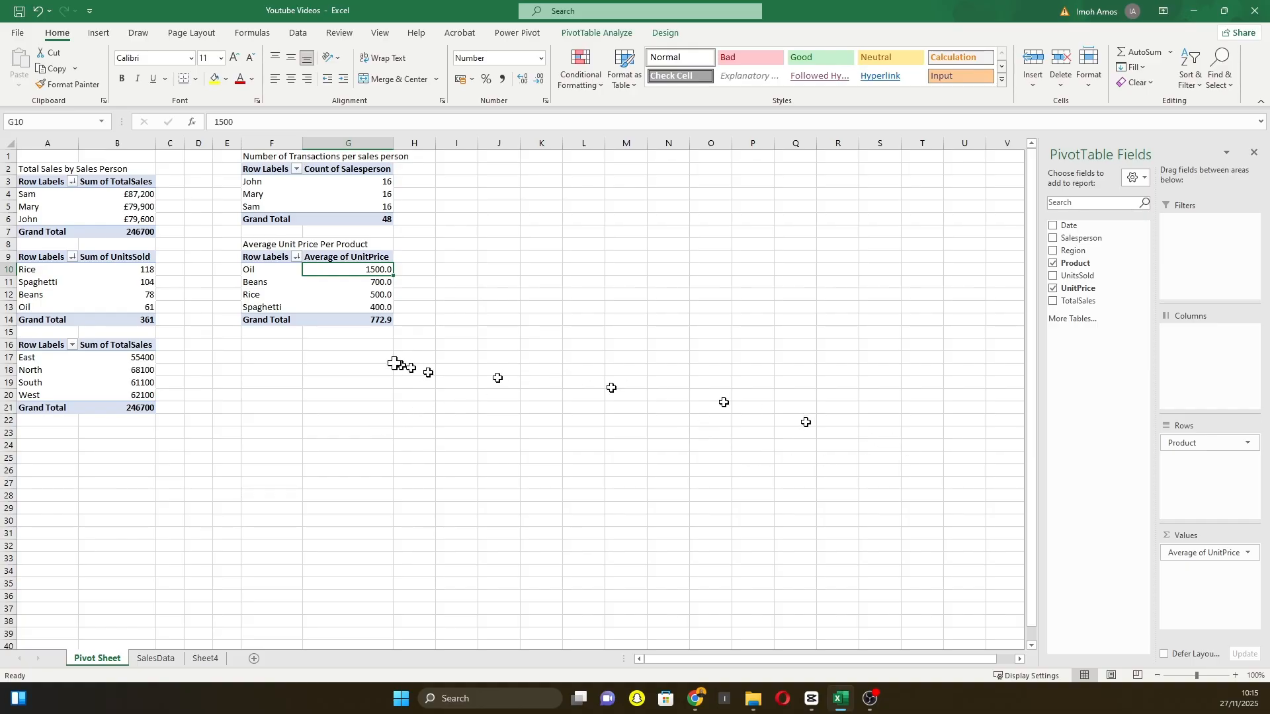
Step: Copy the average unit price PivotTable to F18 and enter the title "Sales by Region and Product" in F17
left_click_drag(249, 257, 378, 311)
key("ctrl+c")
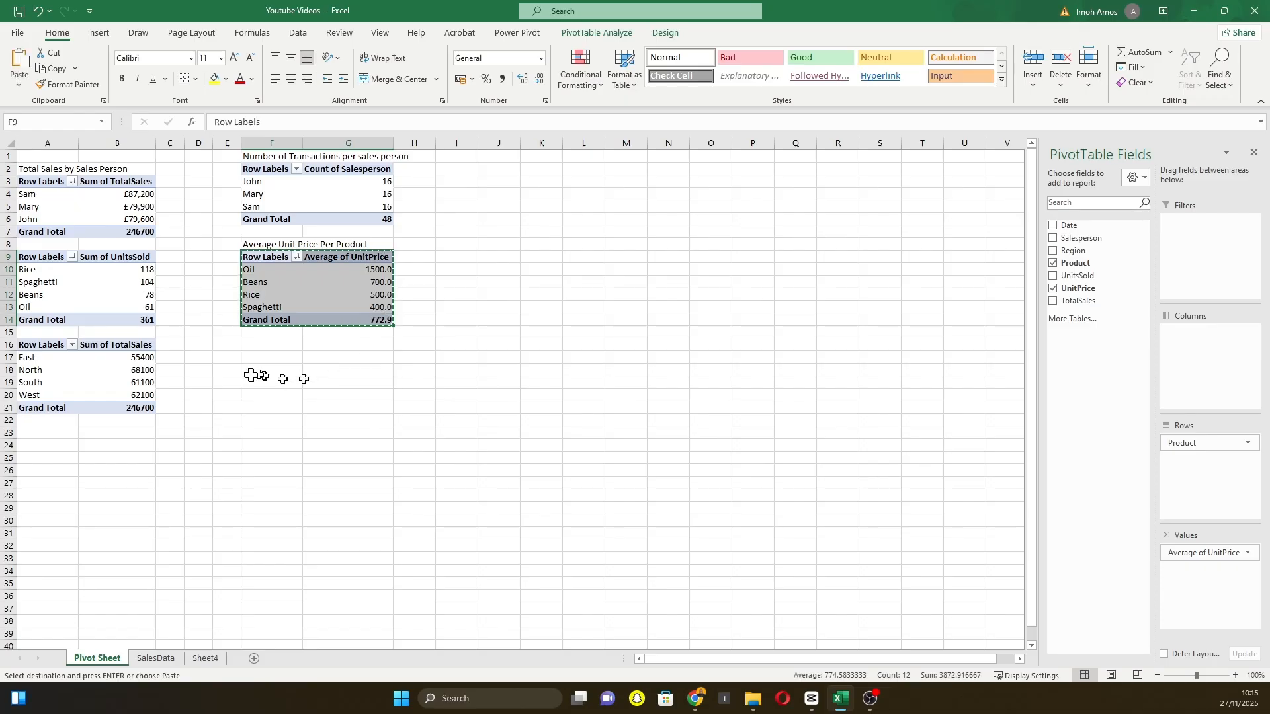
left_click(258, 370)
key("ctrl+v")
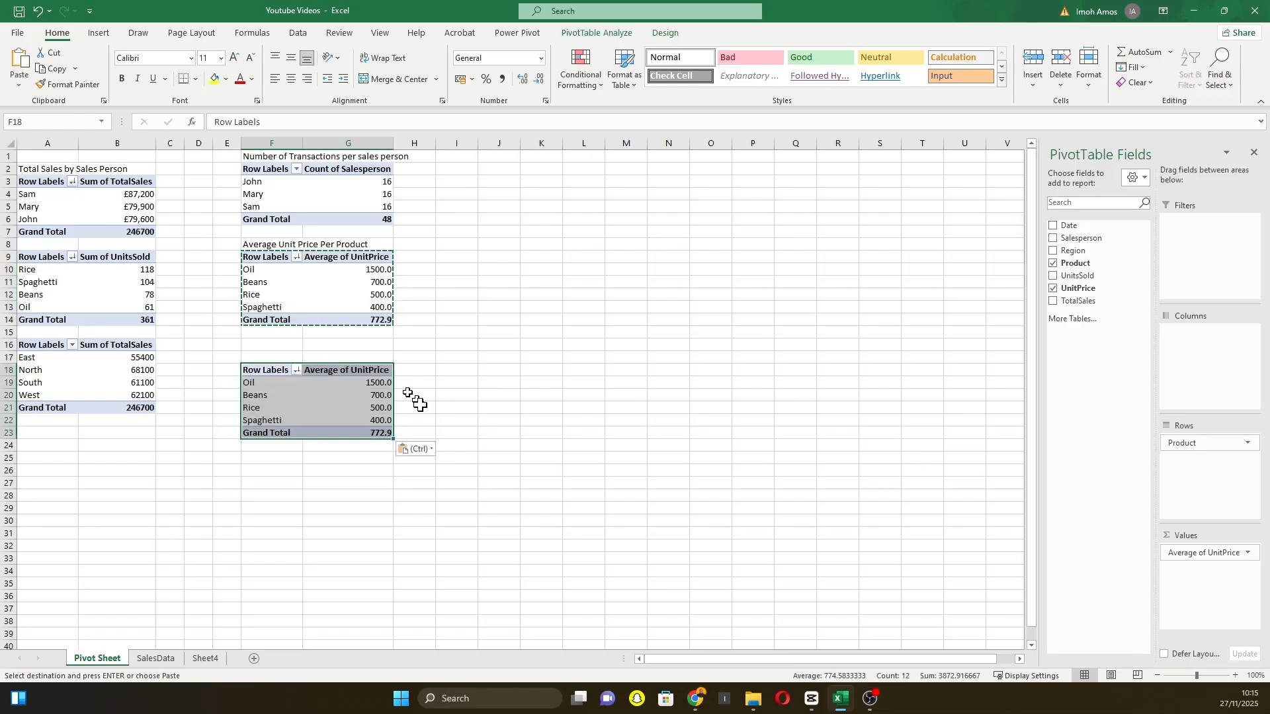
left_click(262, 355)
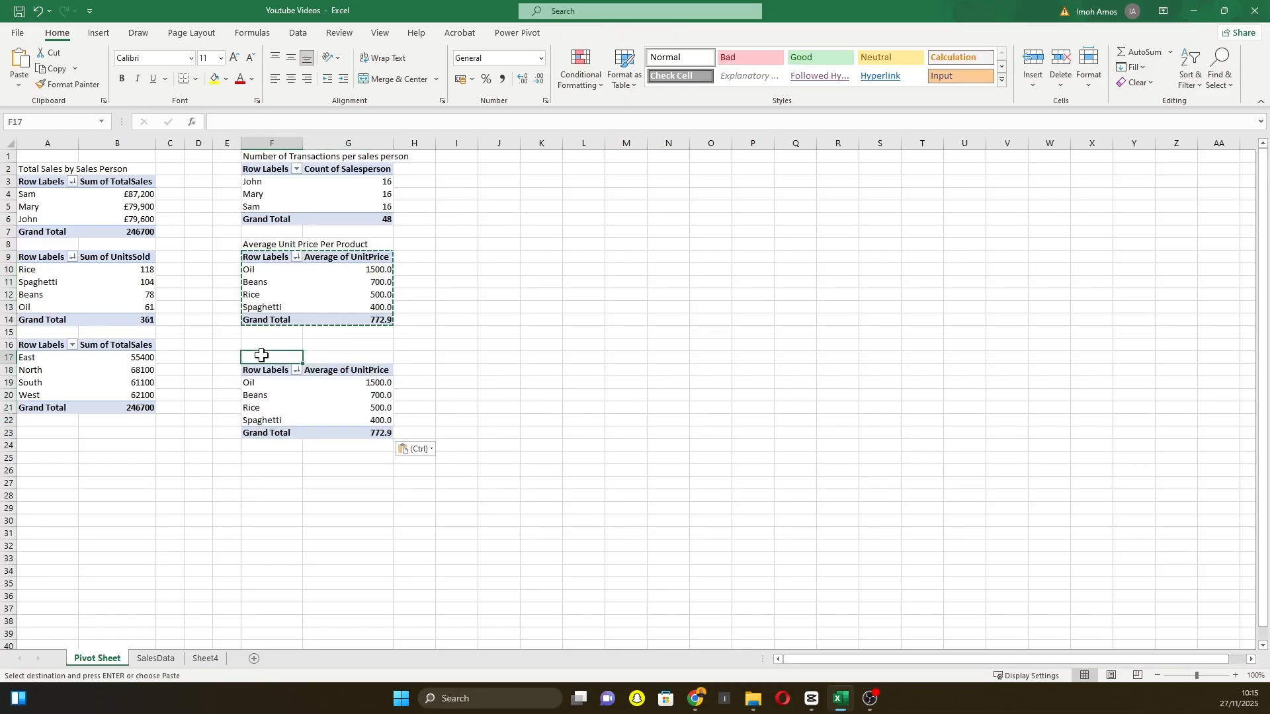
type("Sales by Region and Product")
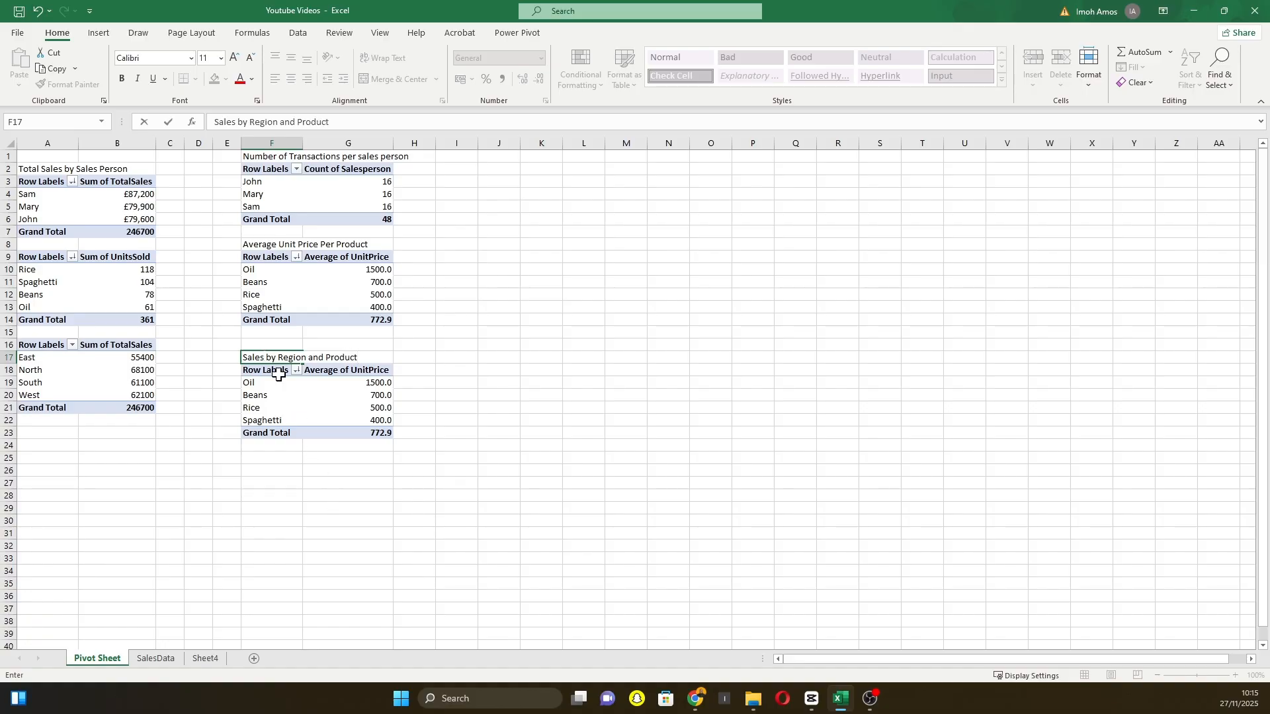
left_click(278, 374)
Step: Remove UnitPrice and Product from the copied PivotTable at F18
left_click(256, 392)
left_click(257, 385)
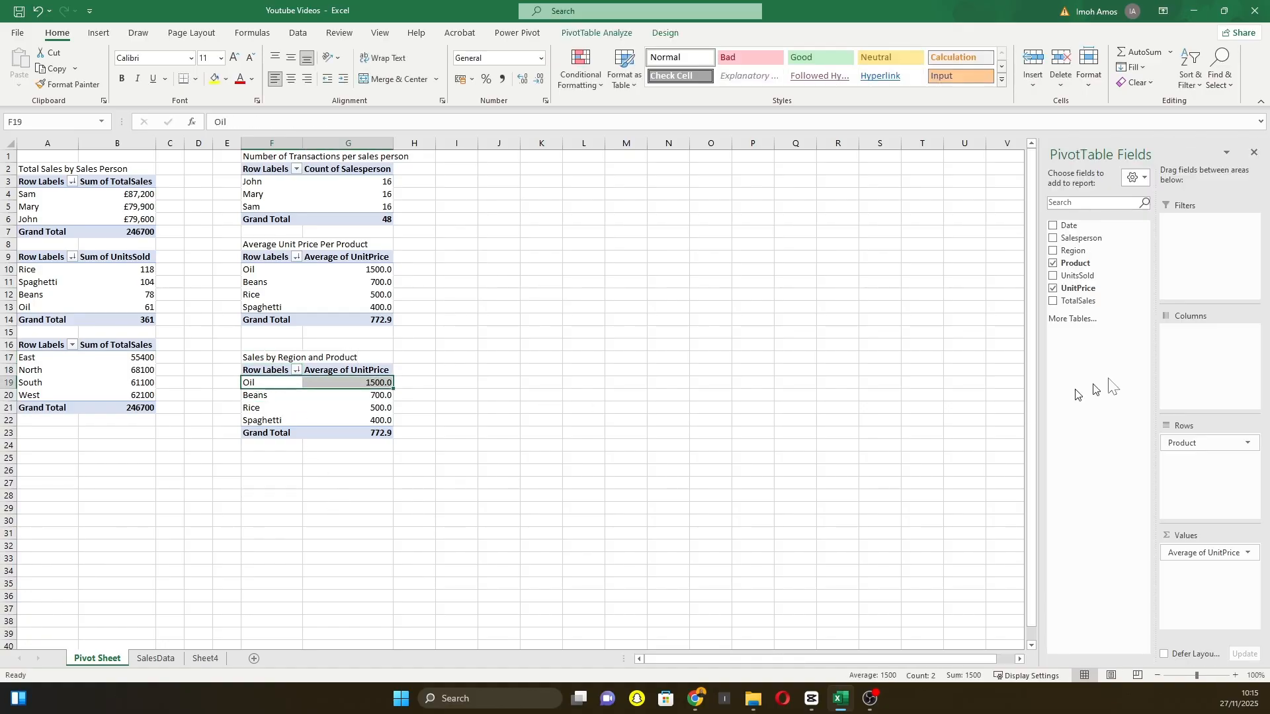
left_click(1055, 290)
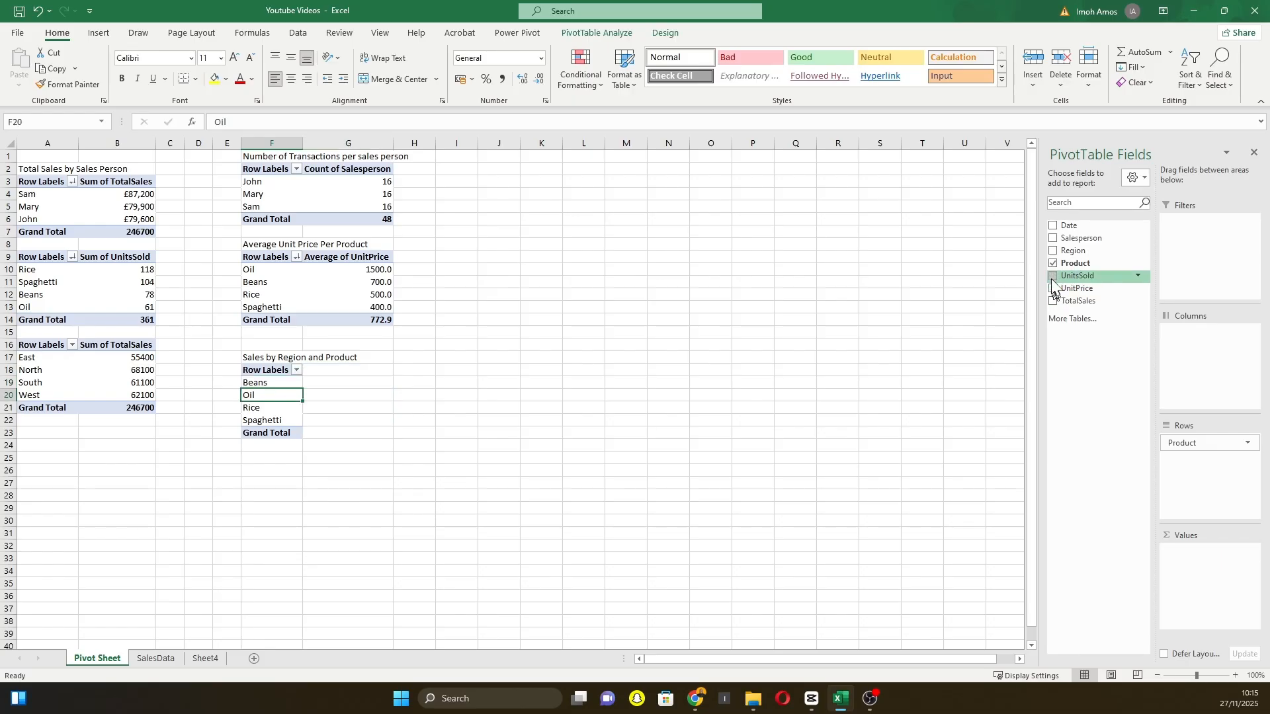
left_click(1055, 264)
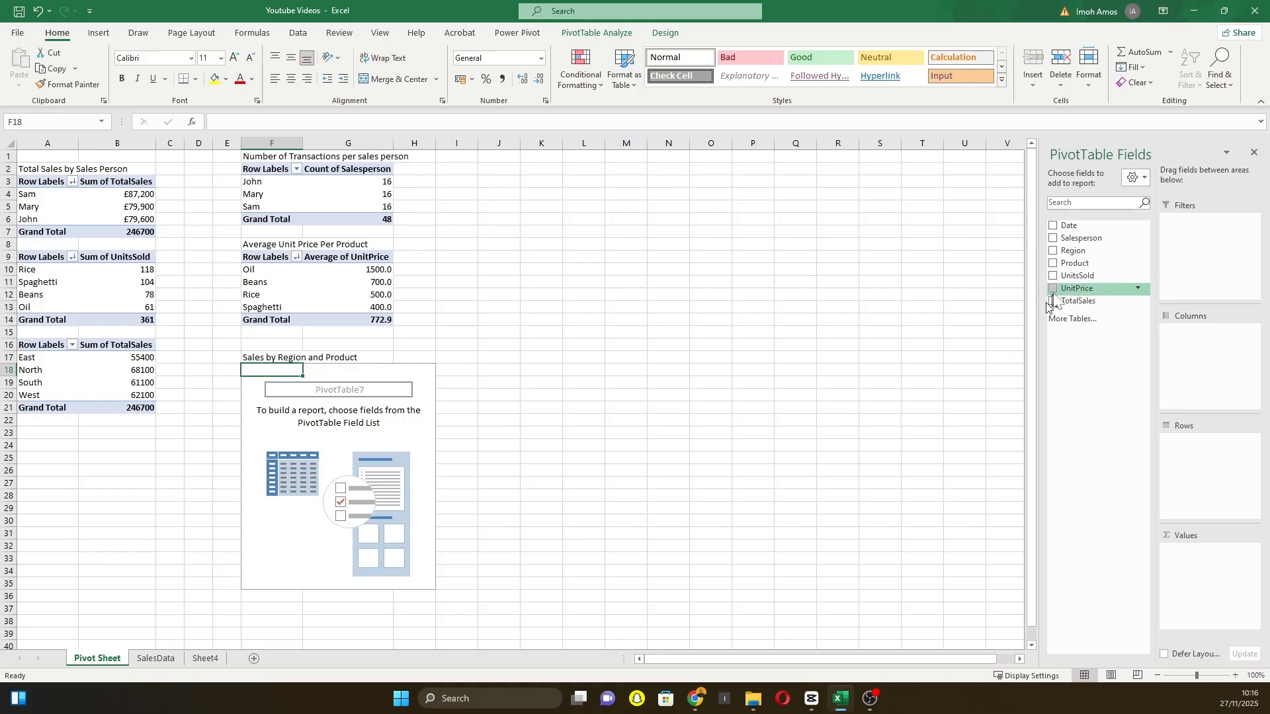
Step: Build the PivotTable at F18 with Region as rows, Product as columns and the sum of TotalSales as values
left_click_drag(1055, 249, 1211, 452)
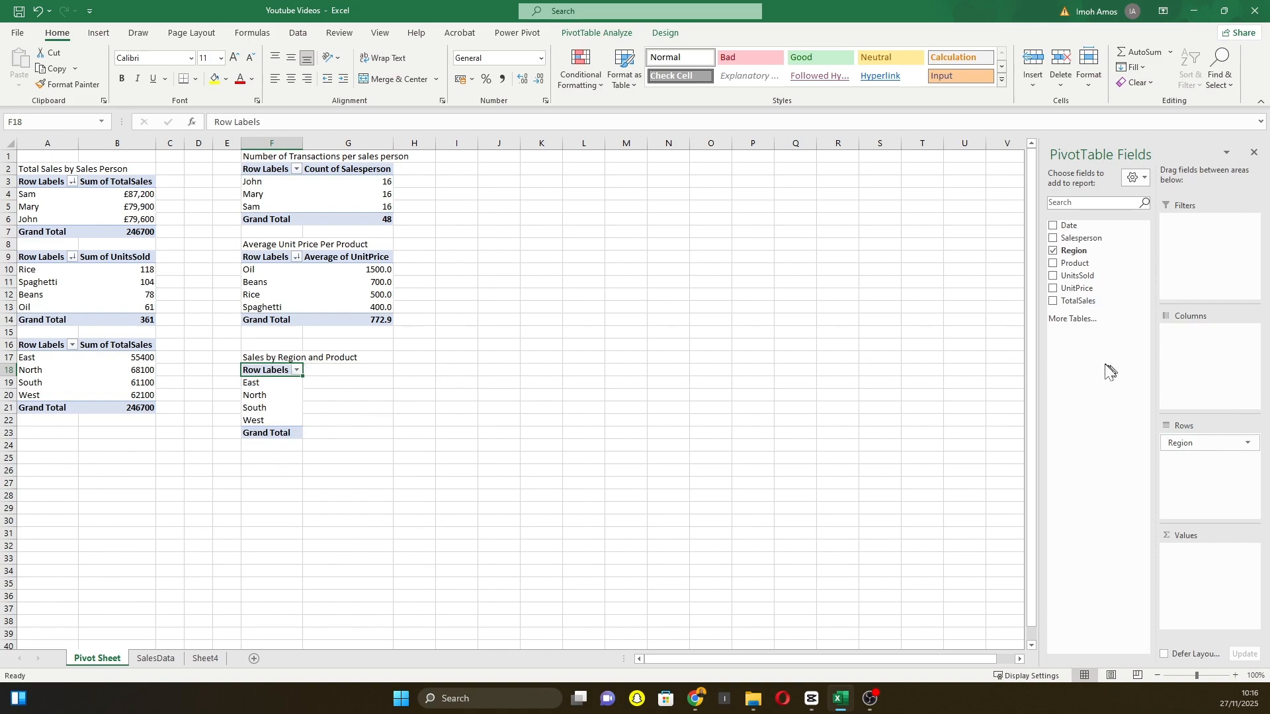
left_click_drag(1078, 304, 1199, 559)
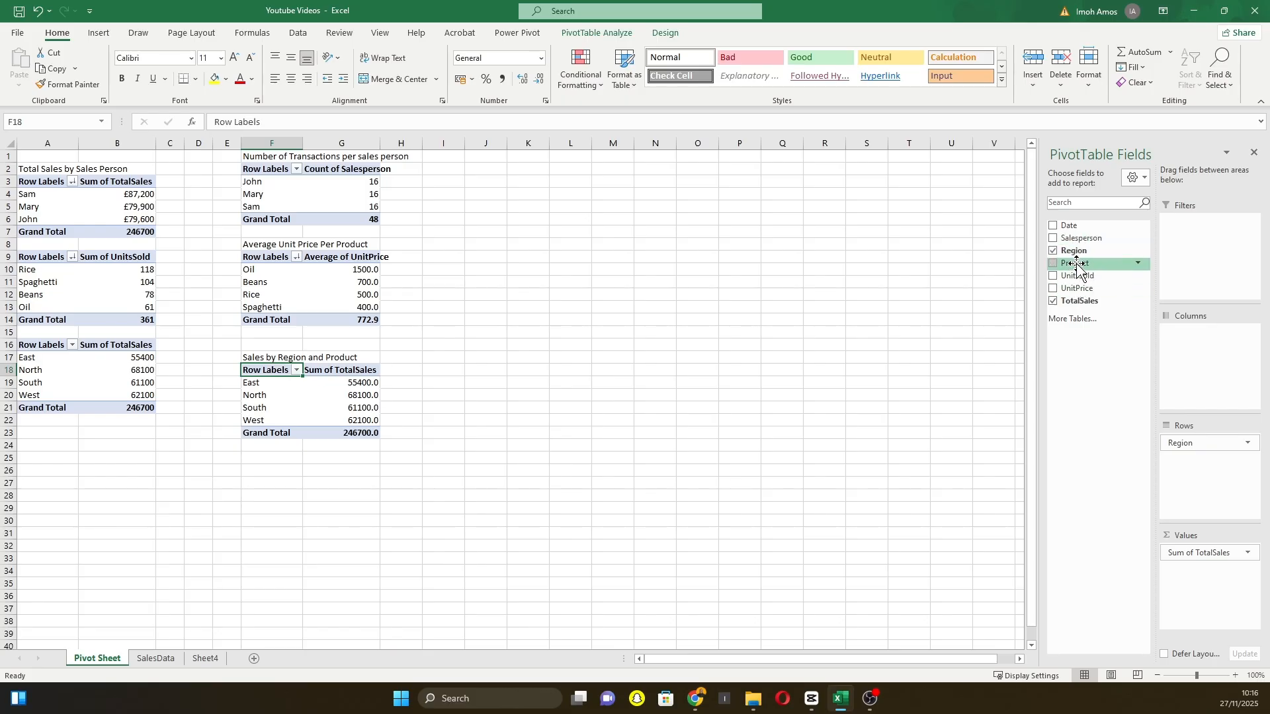
left_click_drag(1077, 264, 1202, 334)
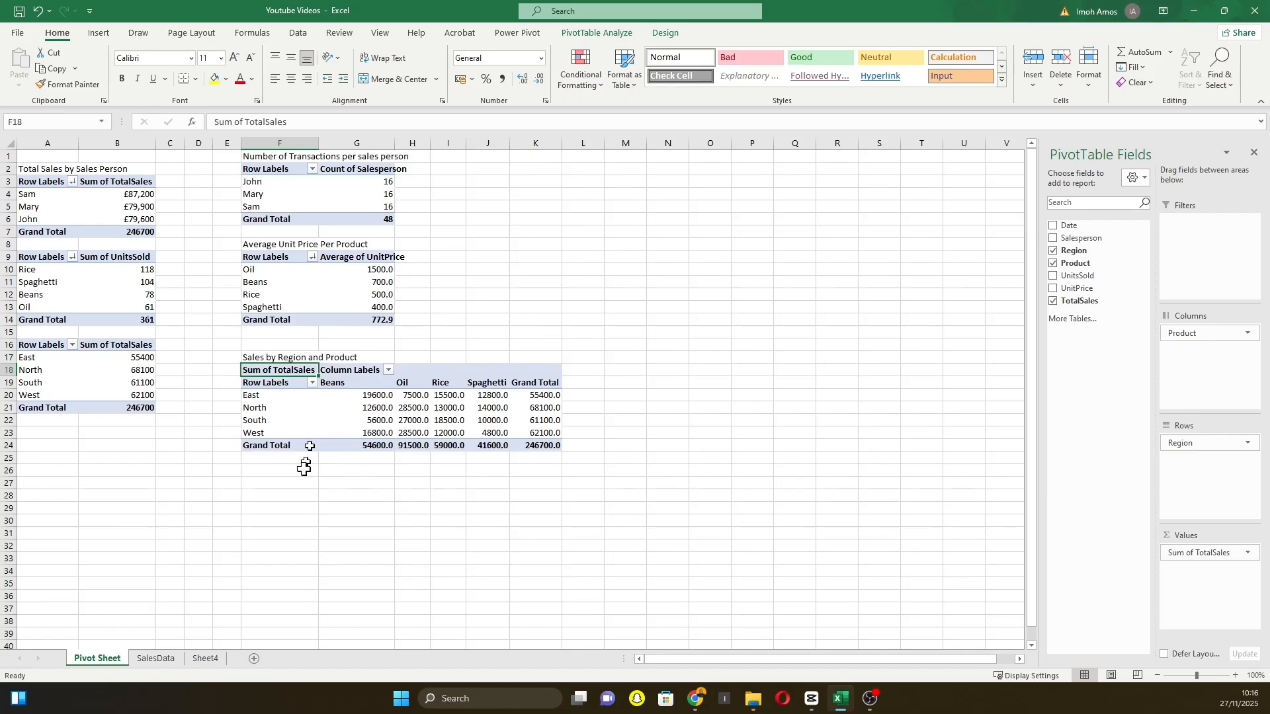
left_click(293, 493)
left_click(258, 394)
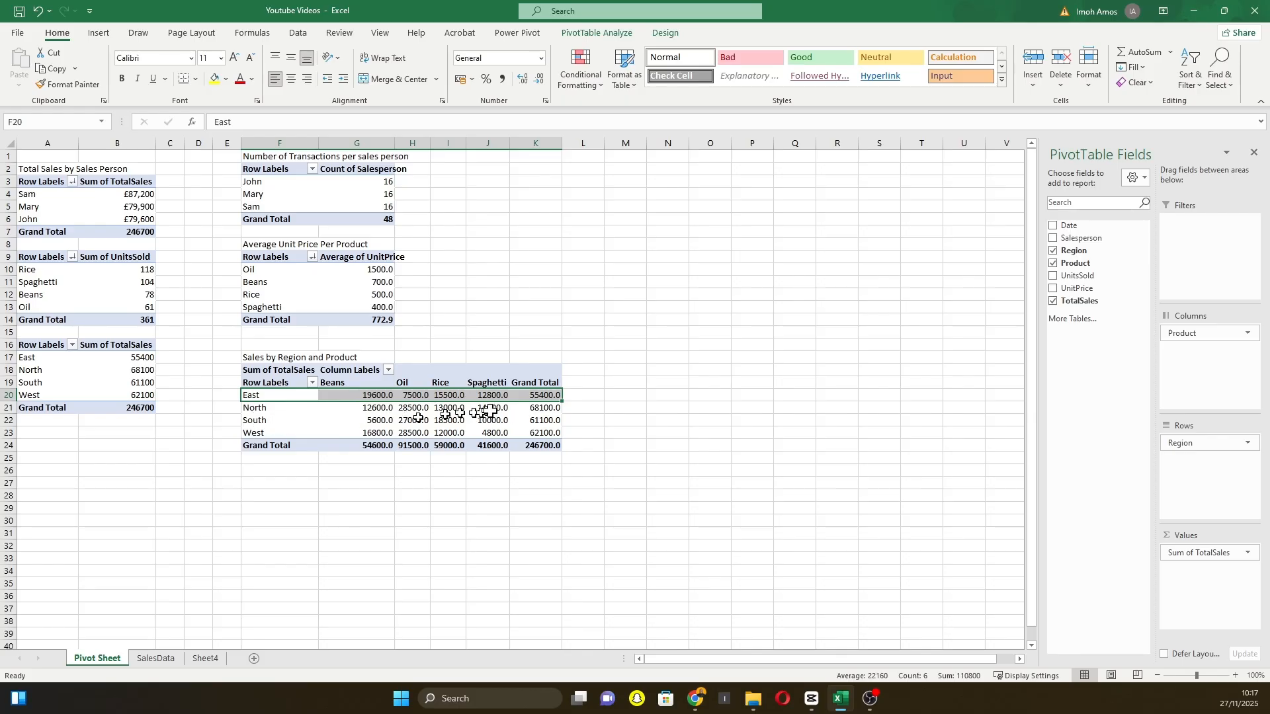
left_click(436, 480)
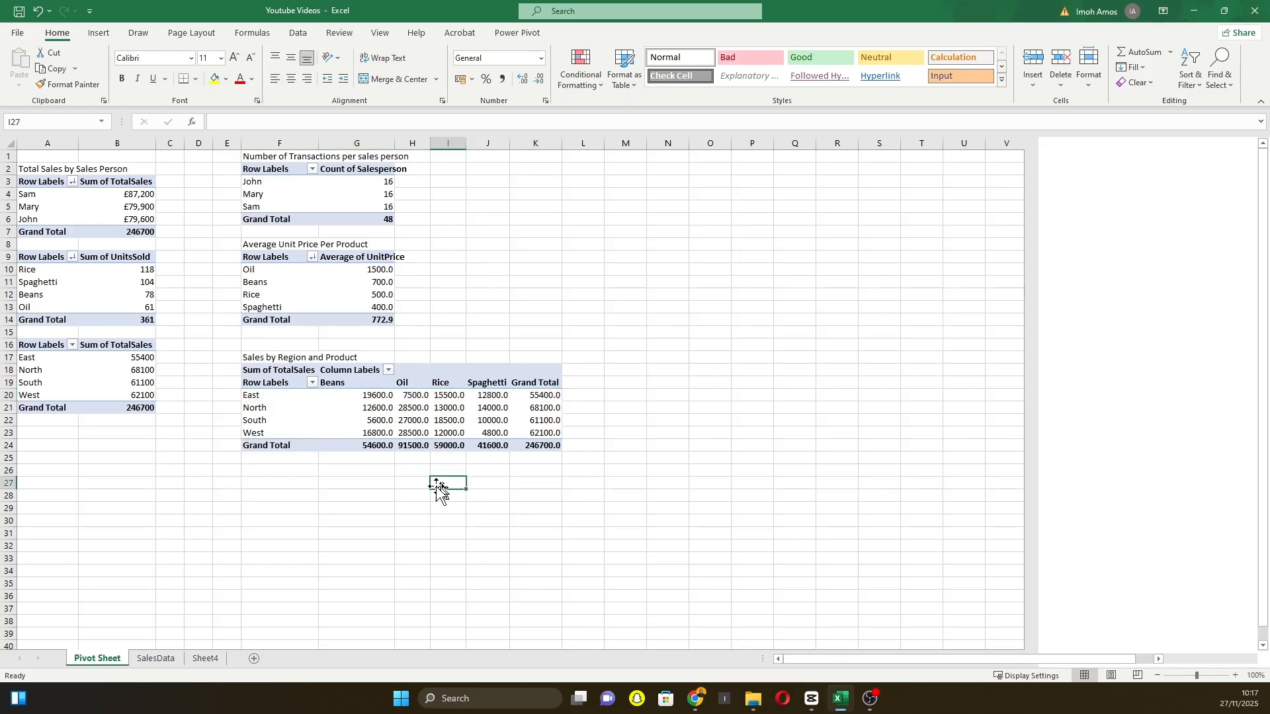
Step: Move Product from the columns to the rows beneath Region in the PivotTable at F18
left_click(280, 408)
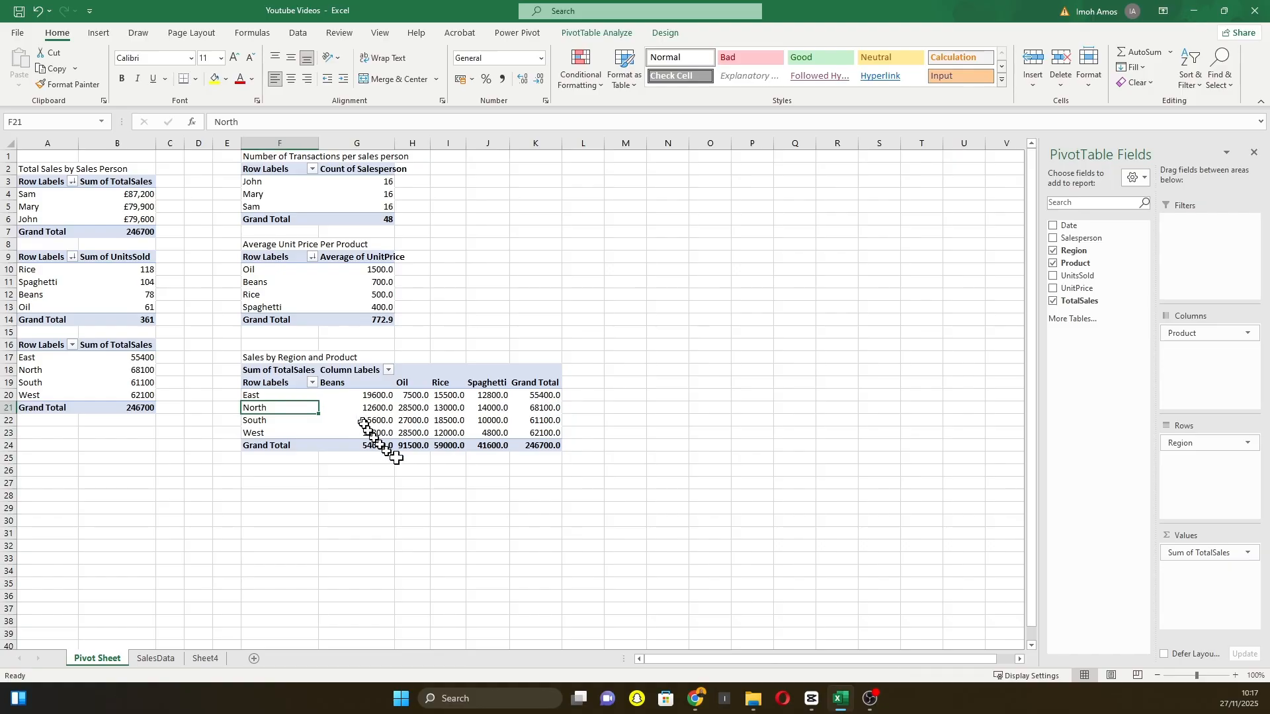
mouse_move(341, 435)
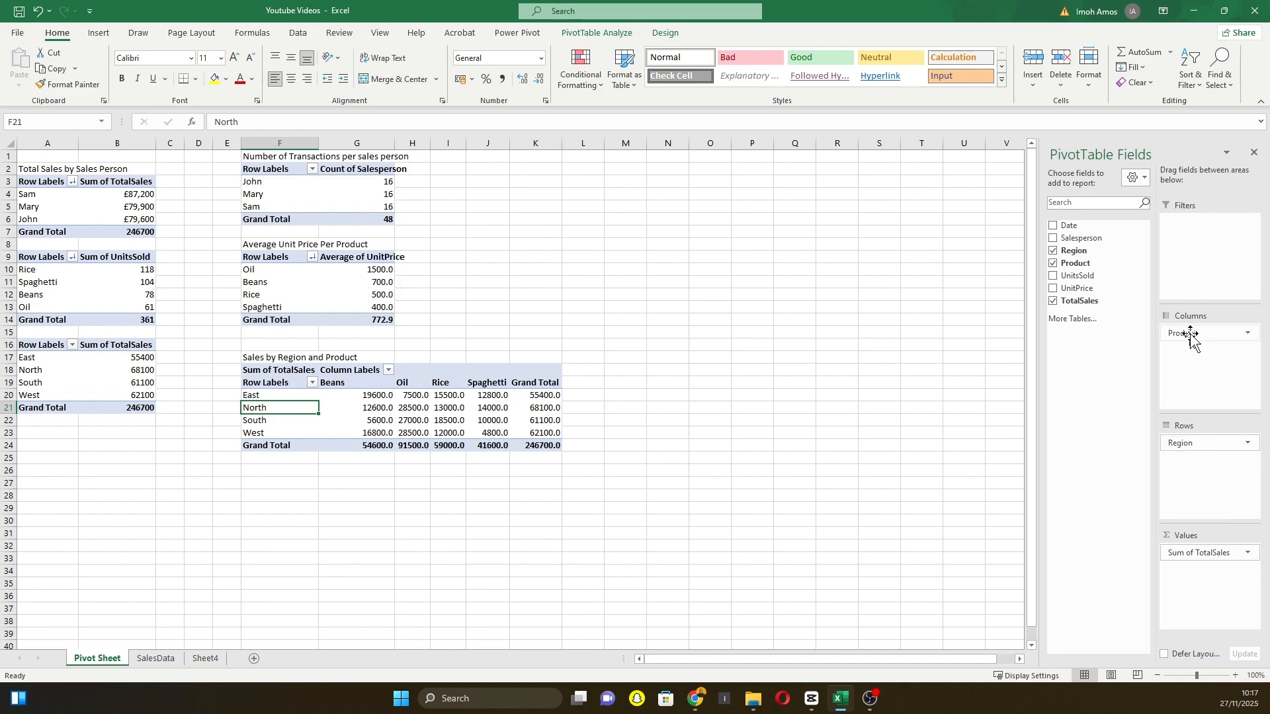
left_click_drag(1190, 332, 1197, 460)
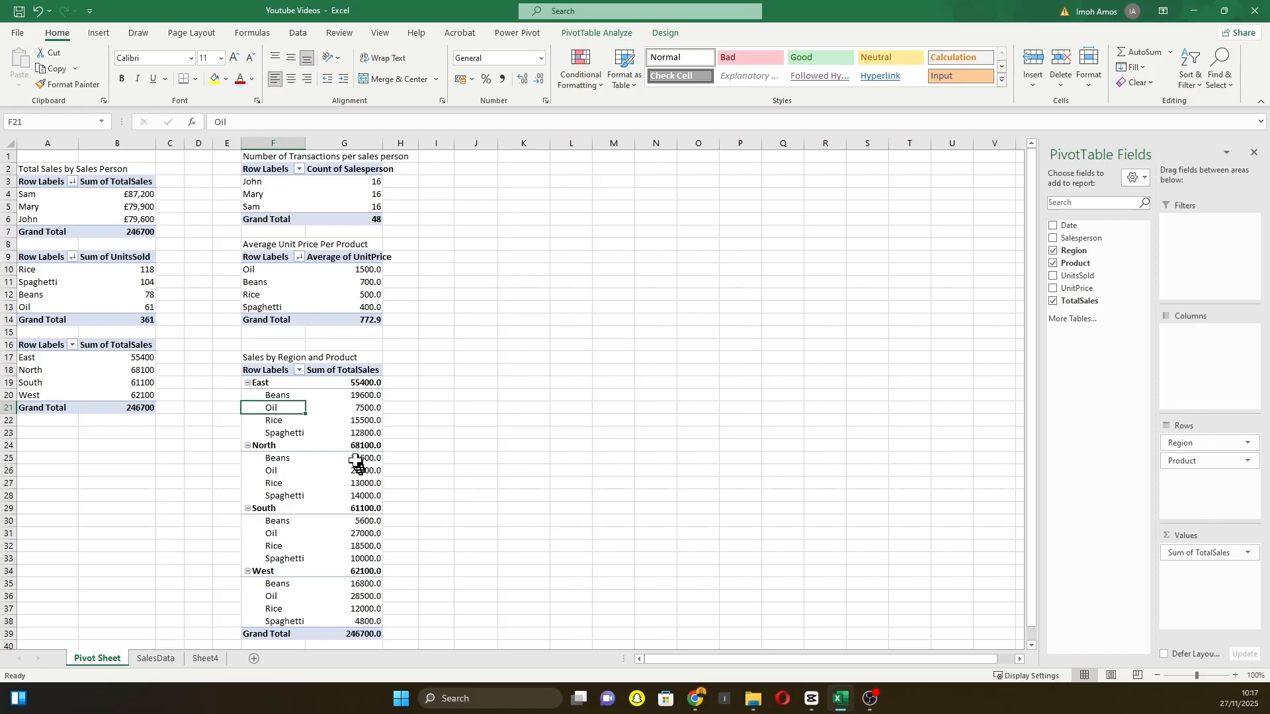
Step: Collapse the East, North, South and West groups in the region and product PivotTable
scroll(337, 457, "down", 3)
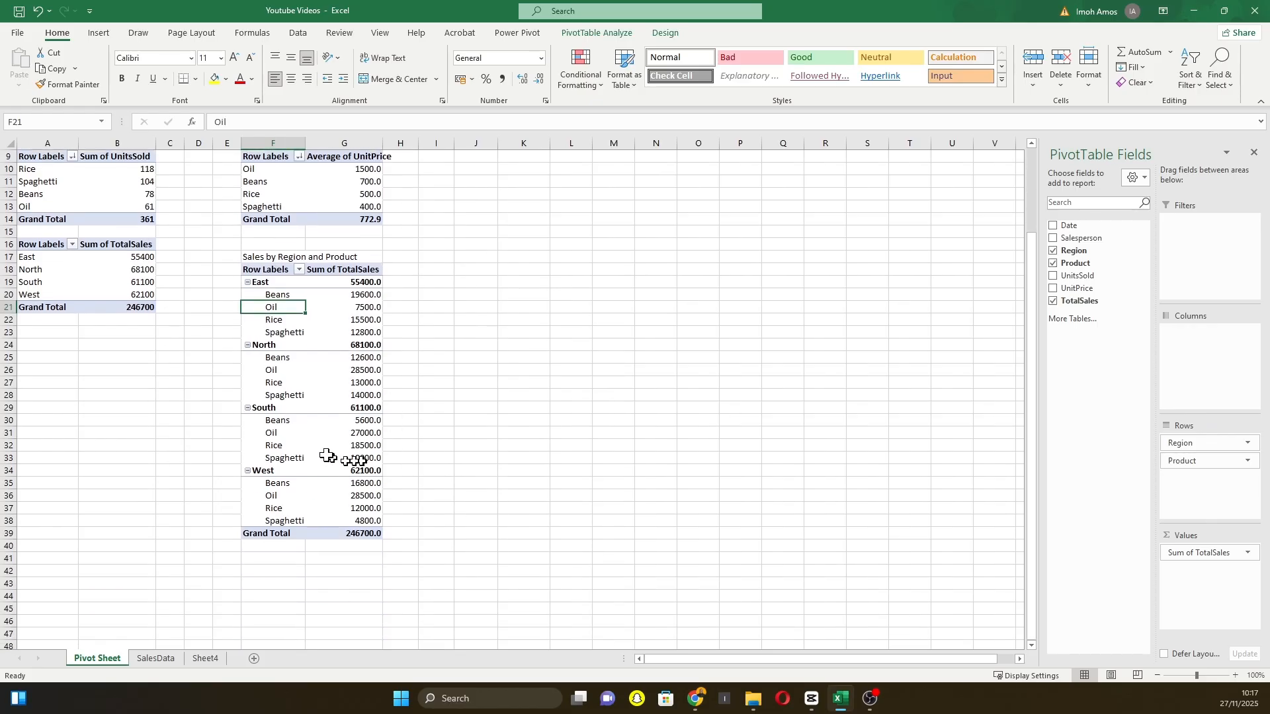
left_click(248, 282)
left_click(248, 295)
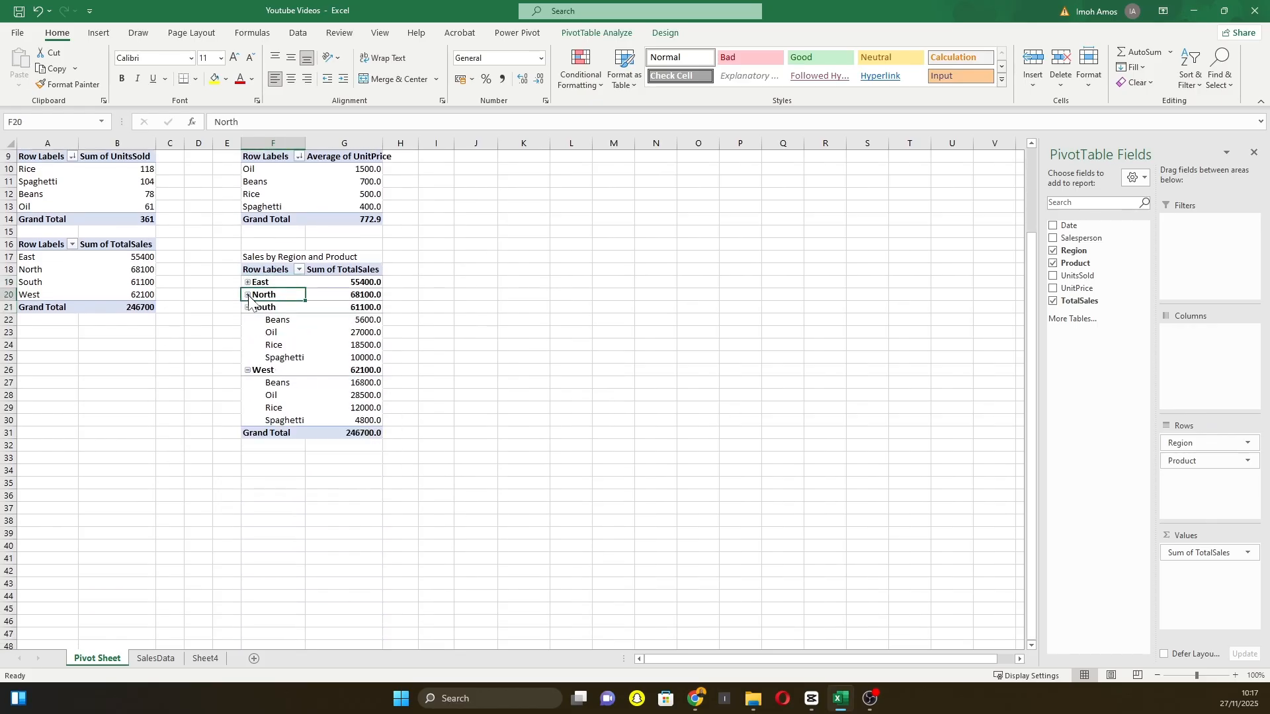
left_click(248, 308)
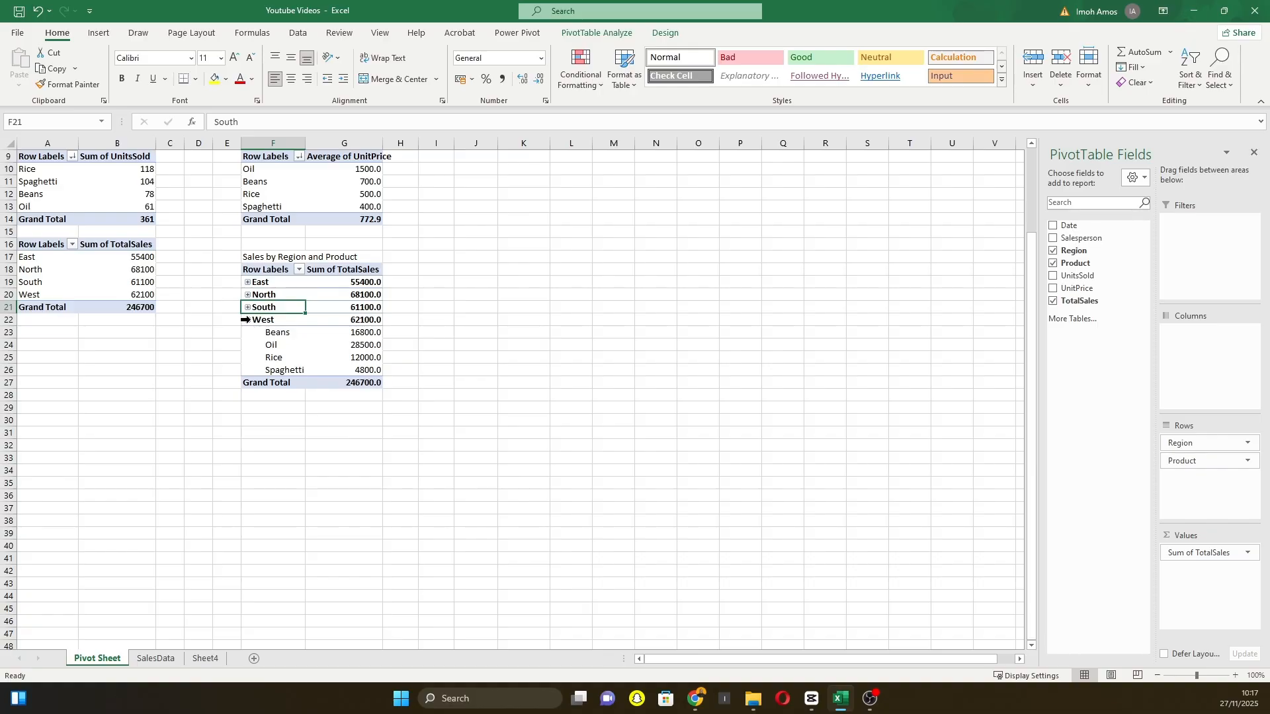
left_click(248, 320)
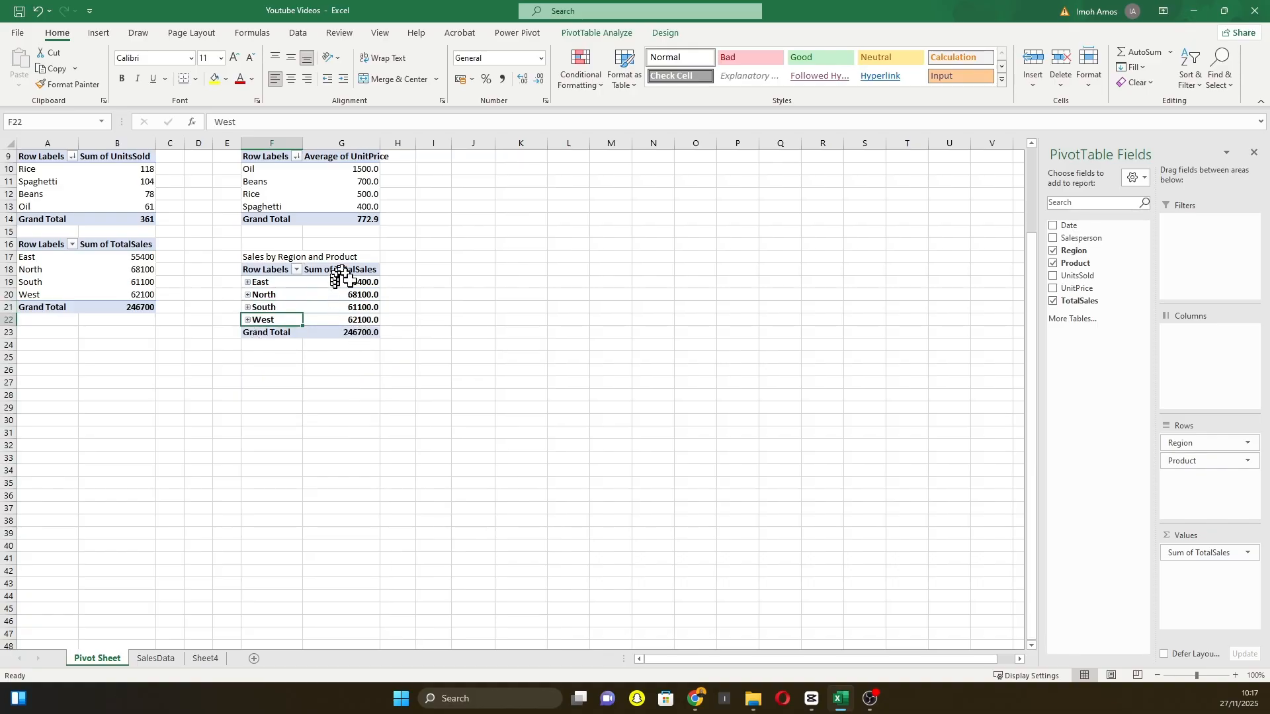
Step: Expand East and North in the PivotTable at F18 and sort the product sales within regions from largest to smallest
left_click(248, 283)
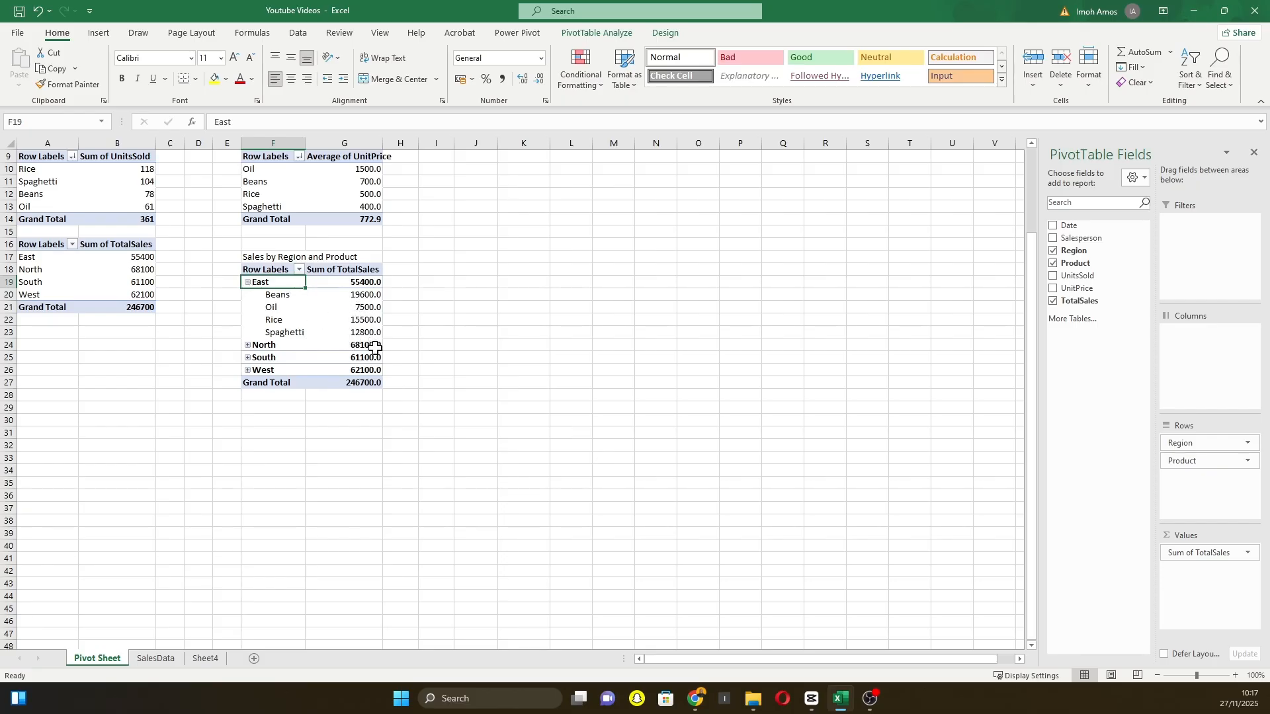
right_click(353, 295)
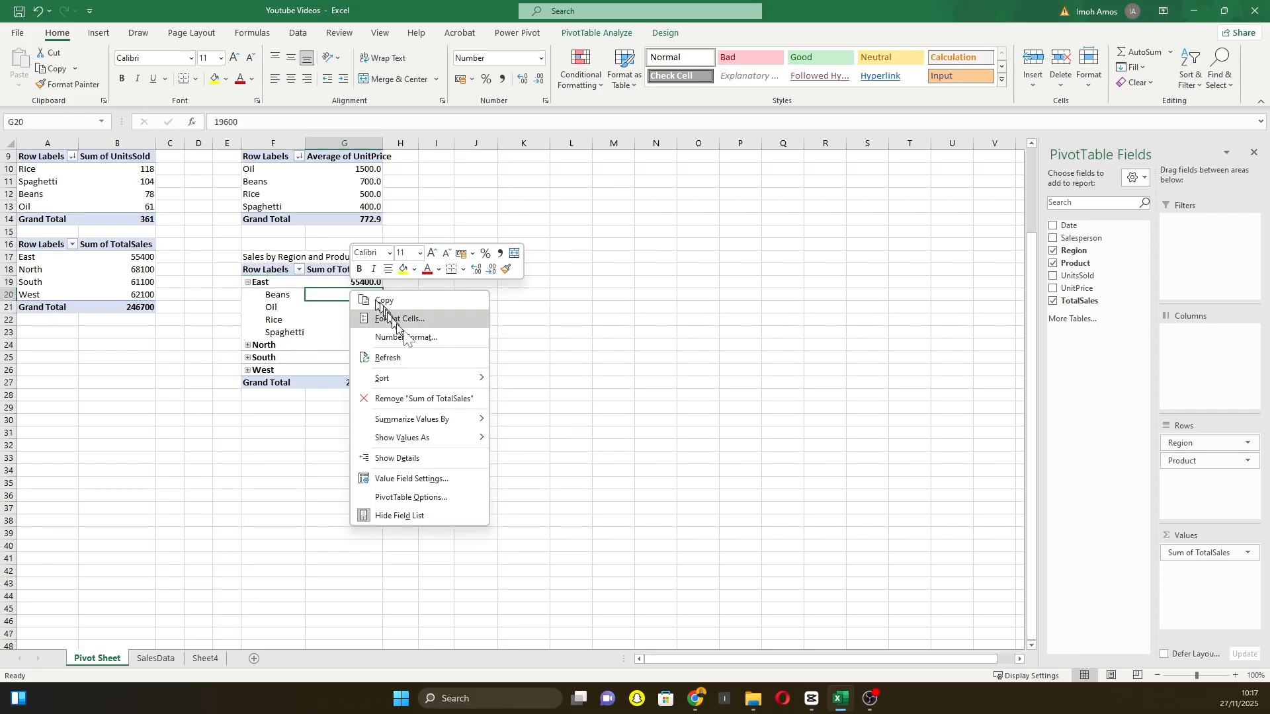
mouse_move(461, 381)
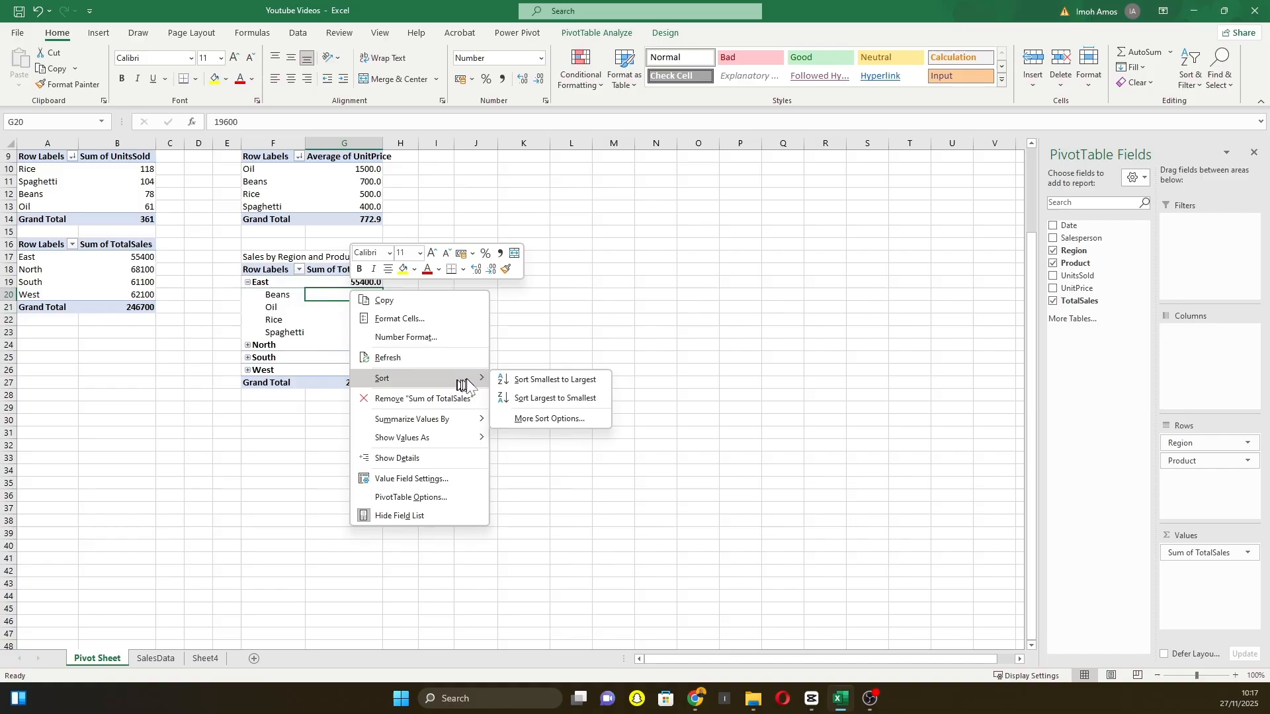
left_click(547, 380)
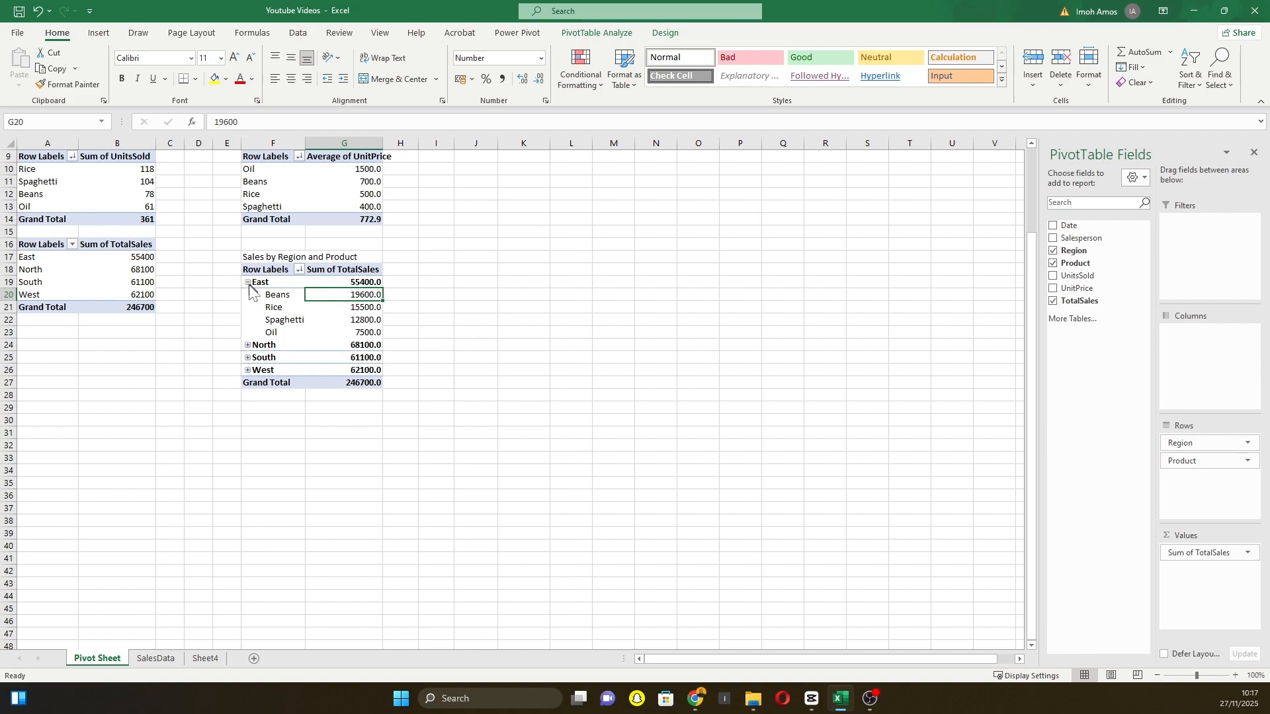
left_click(248, 345)
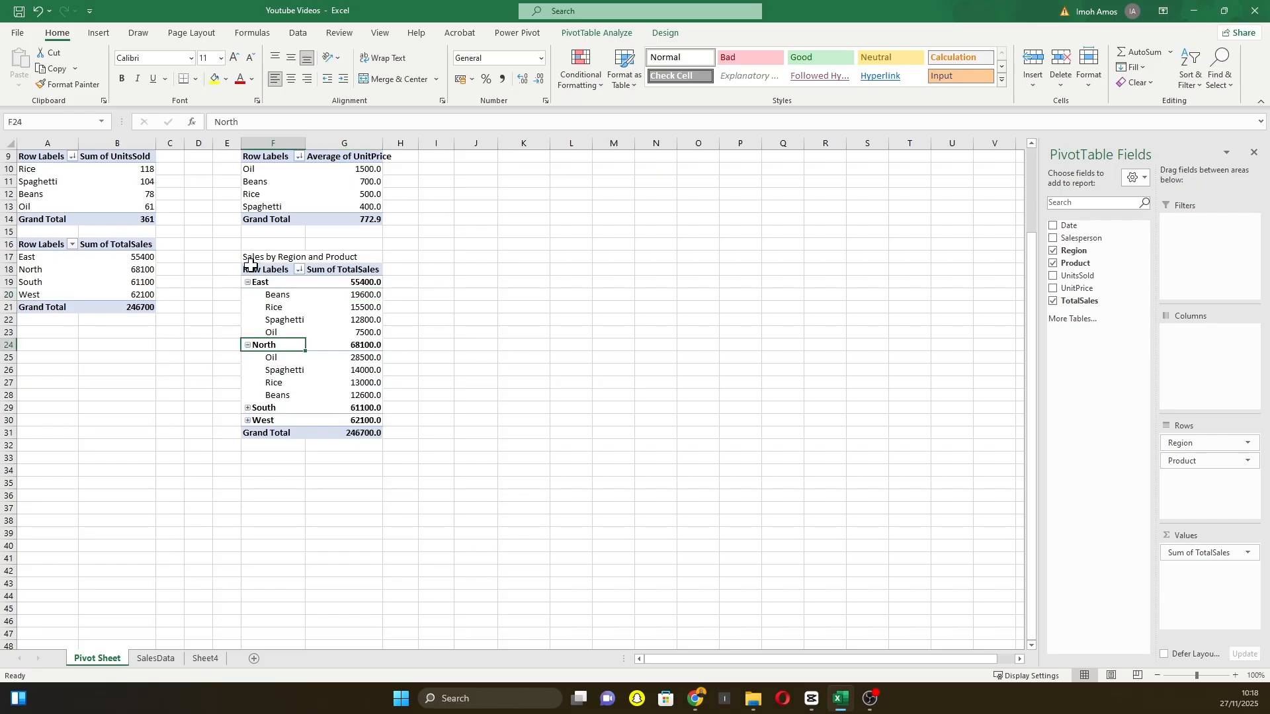
Step: Copy the "Sales by Region and Product" title and its PivotTable from F17 to I17
left_click_drag(251, 266, 366, 421)
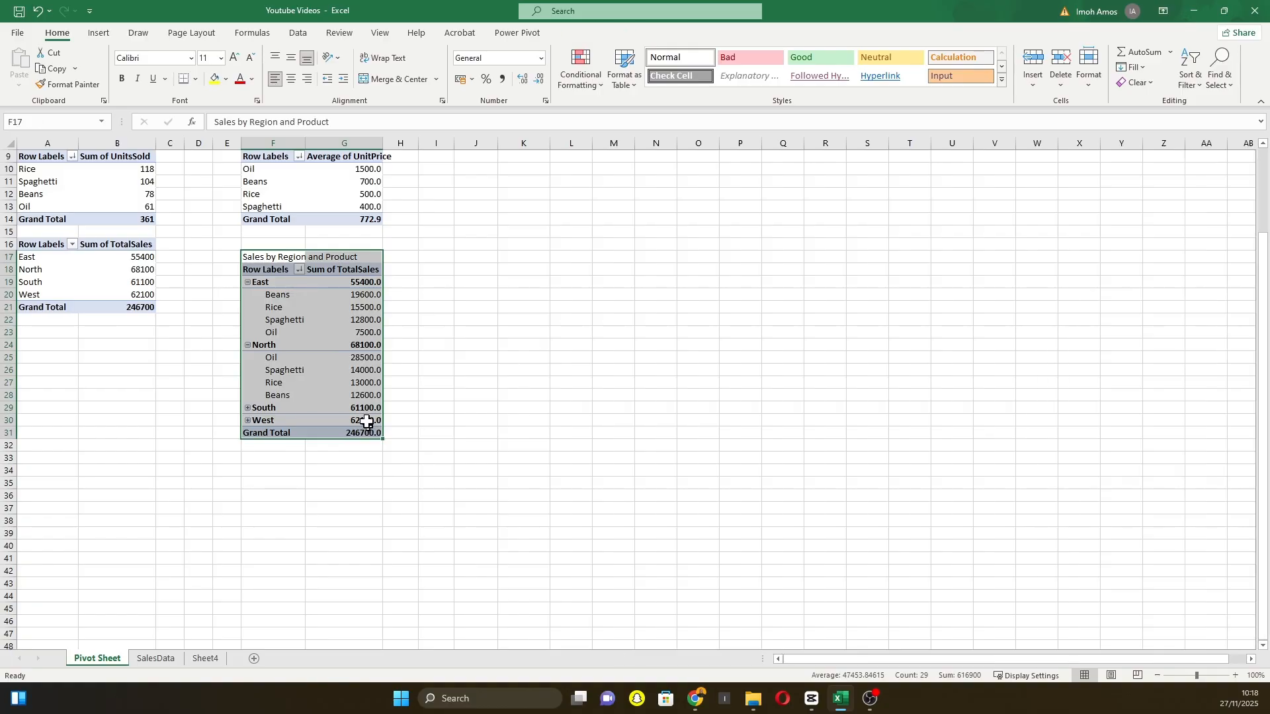
key("ctrl+c")
left_click(434, 258)
key("ctrl+v")
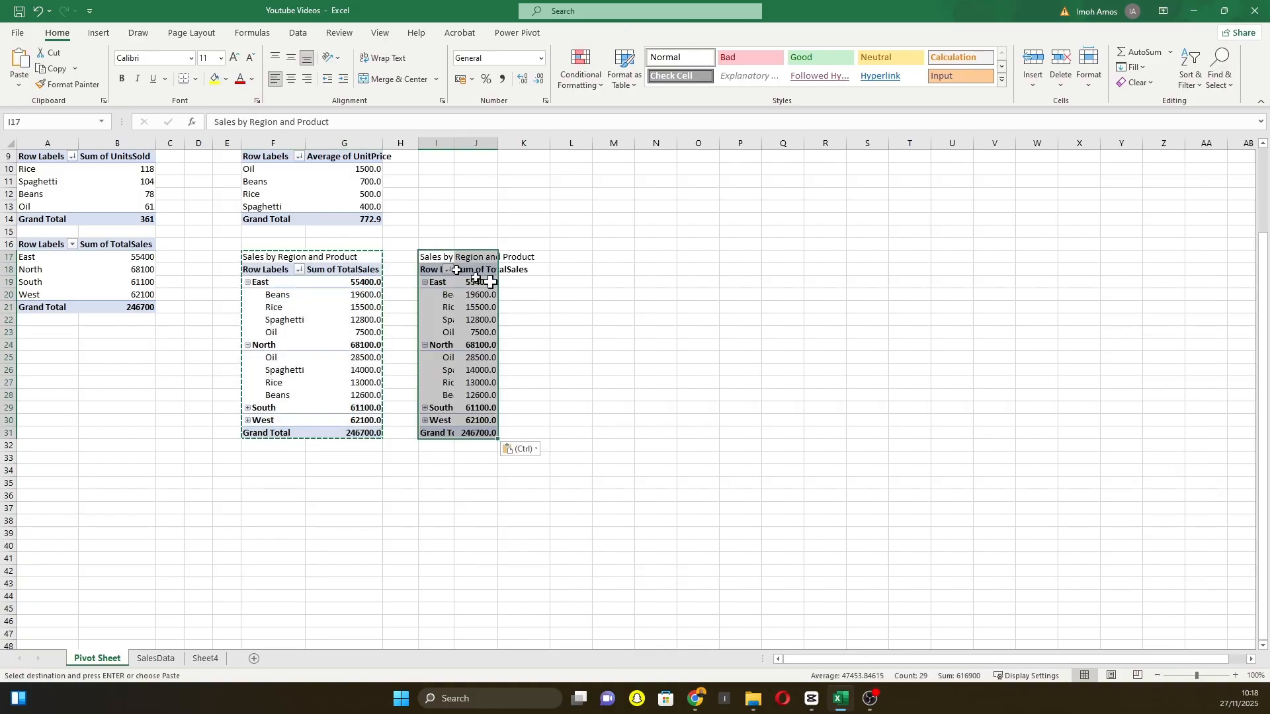
left_click(453, 273)
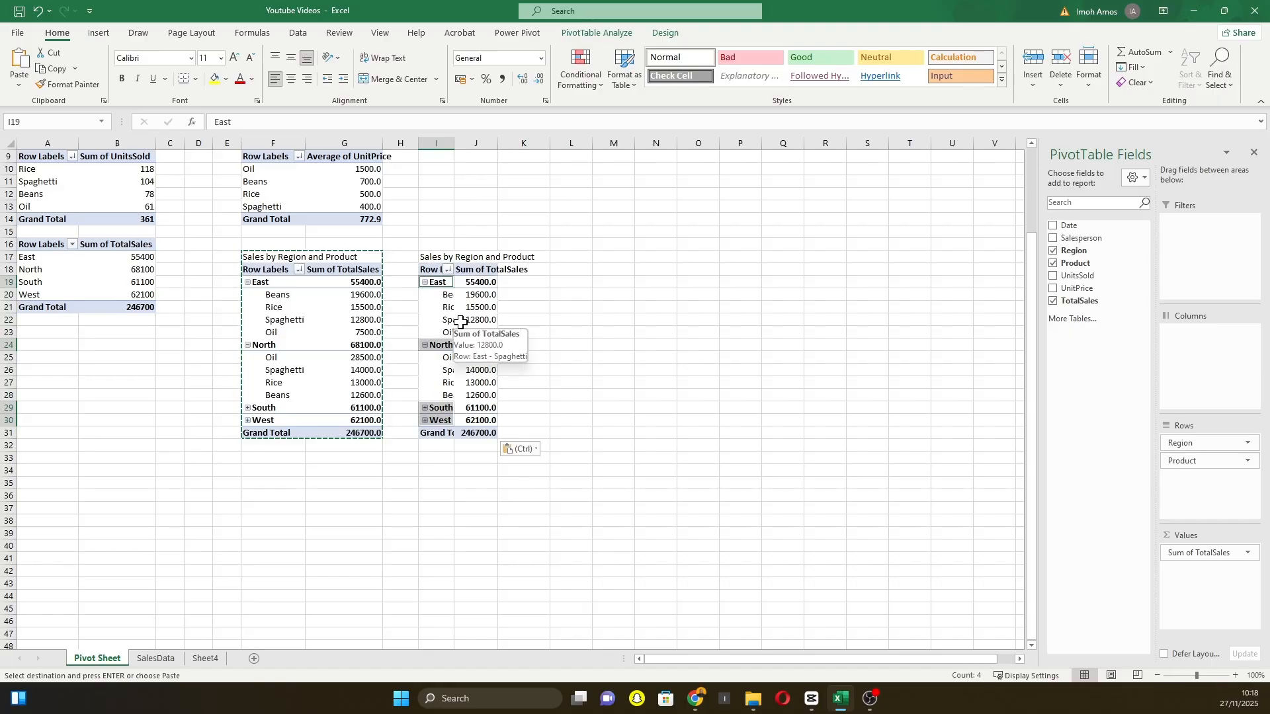
key("Escape")
Step: Move Product from the rows to the columns in the copied PivotTable at I18
left_click(438, 283)
left_click(442, 293)
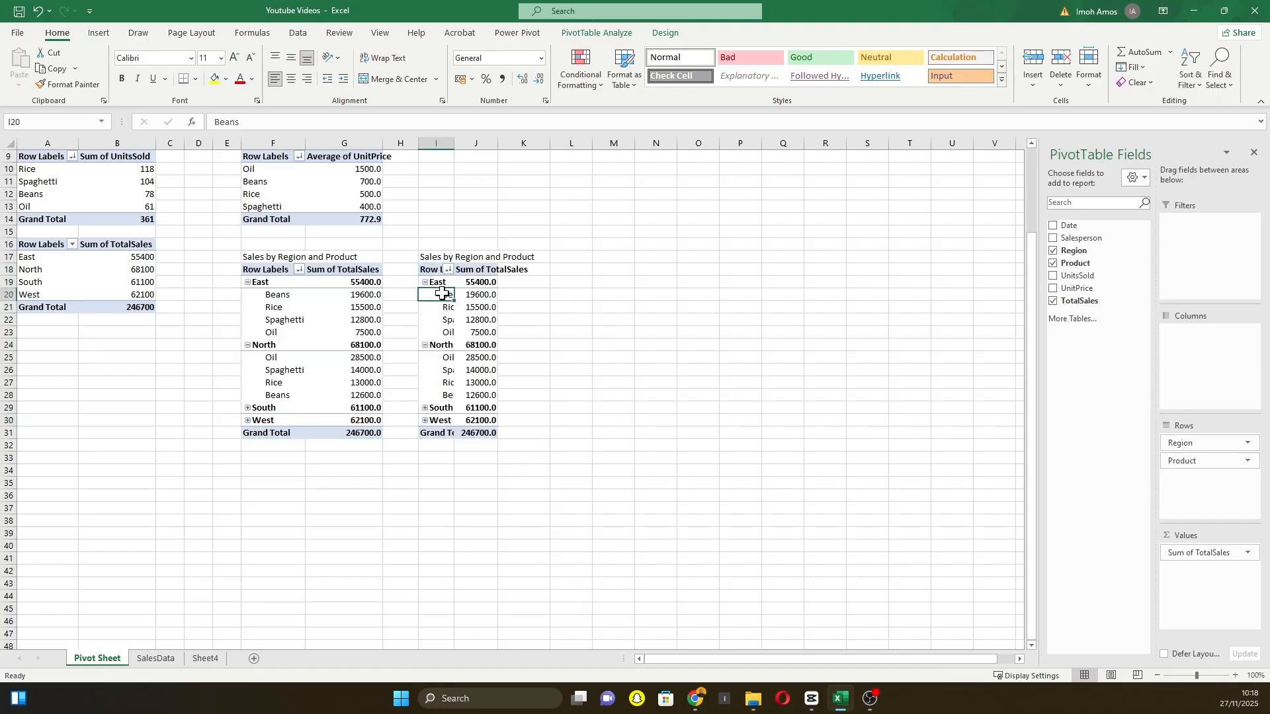
left_click_drag(1184, 461, 1202, 354)
left_click(502, 456)
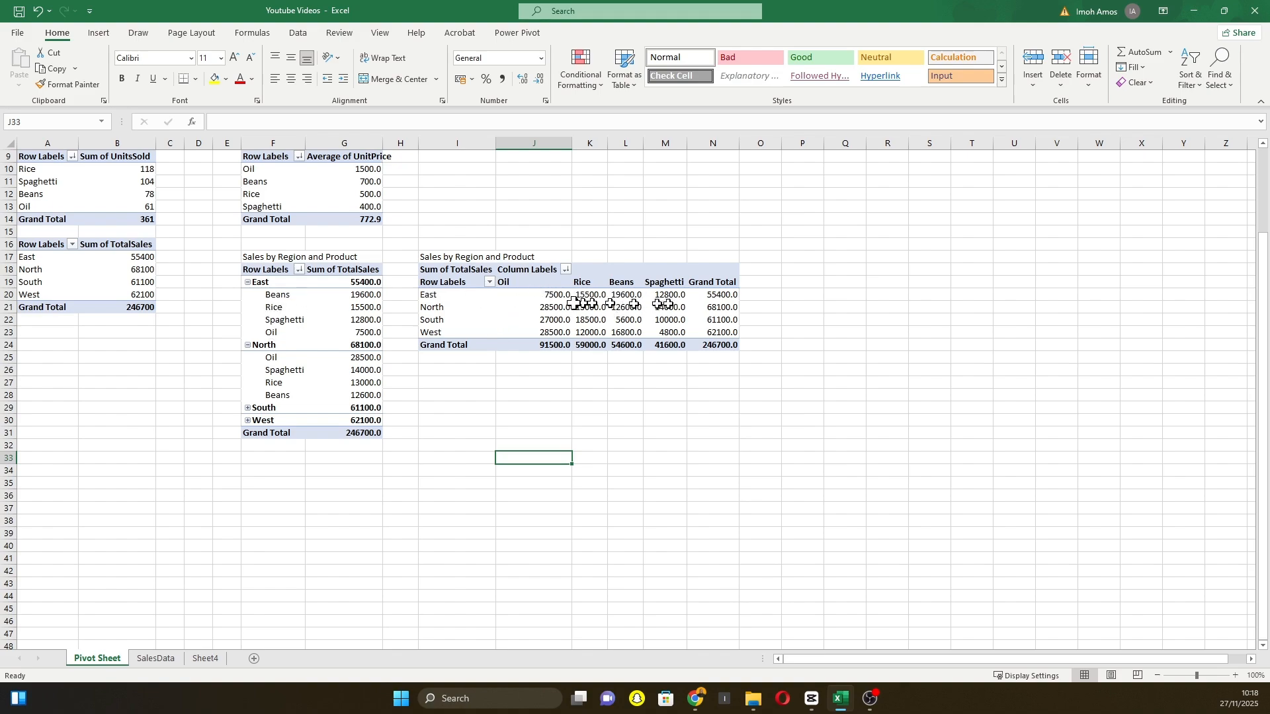
left_click(526, 295)
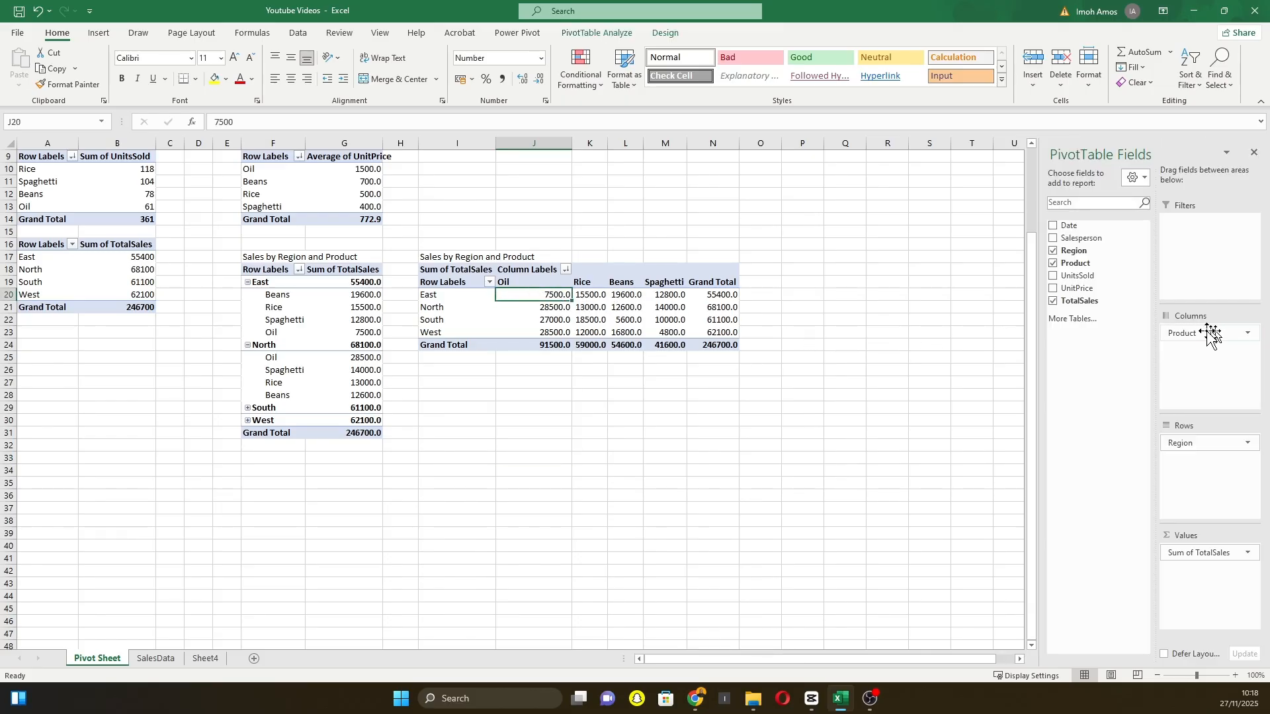
Step: Collapse East and expand South and West in the PivotTable at F18
left_click(295, 295)
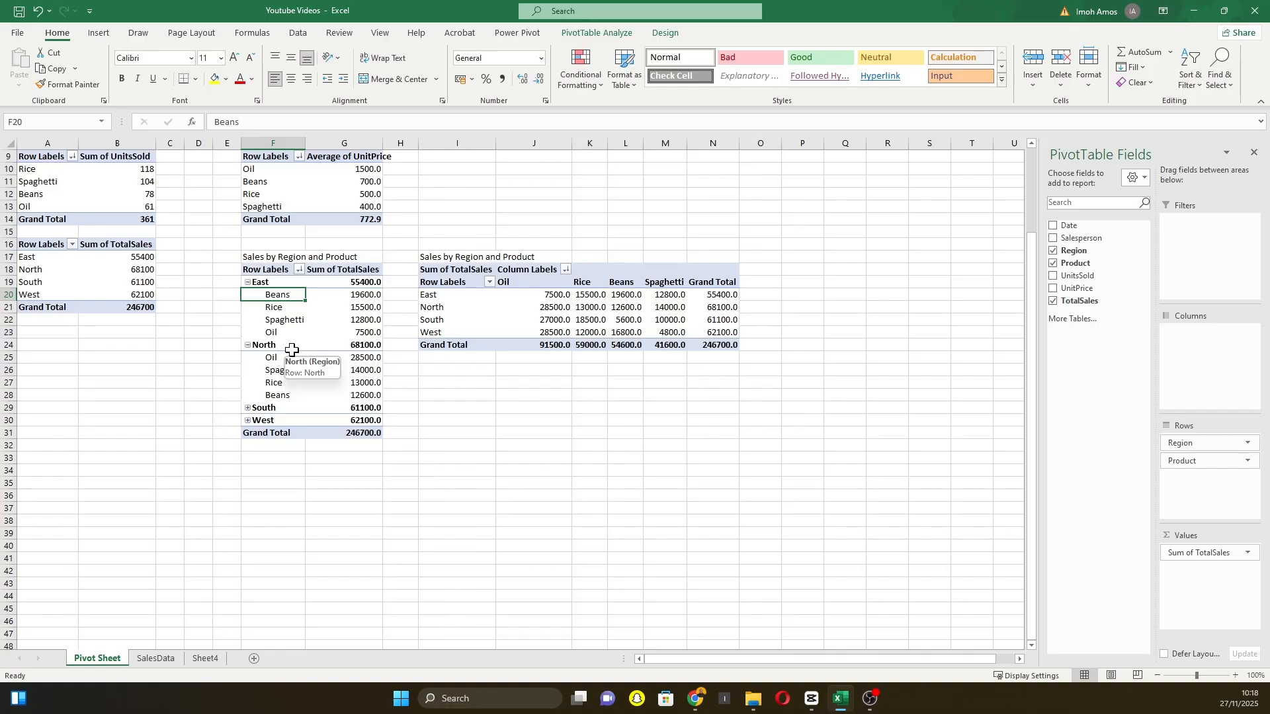
left_click(248, 283)
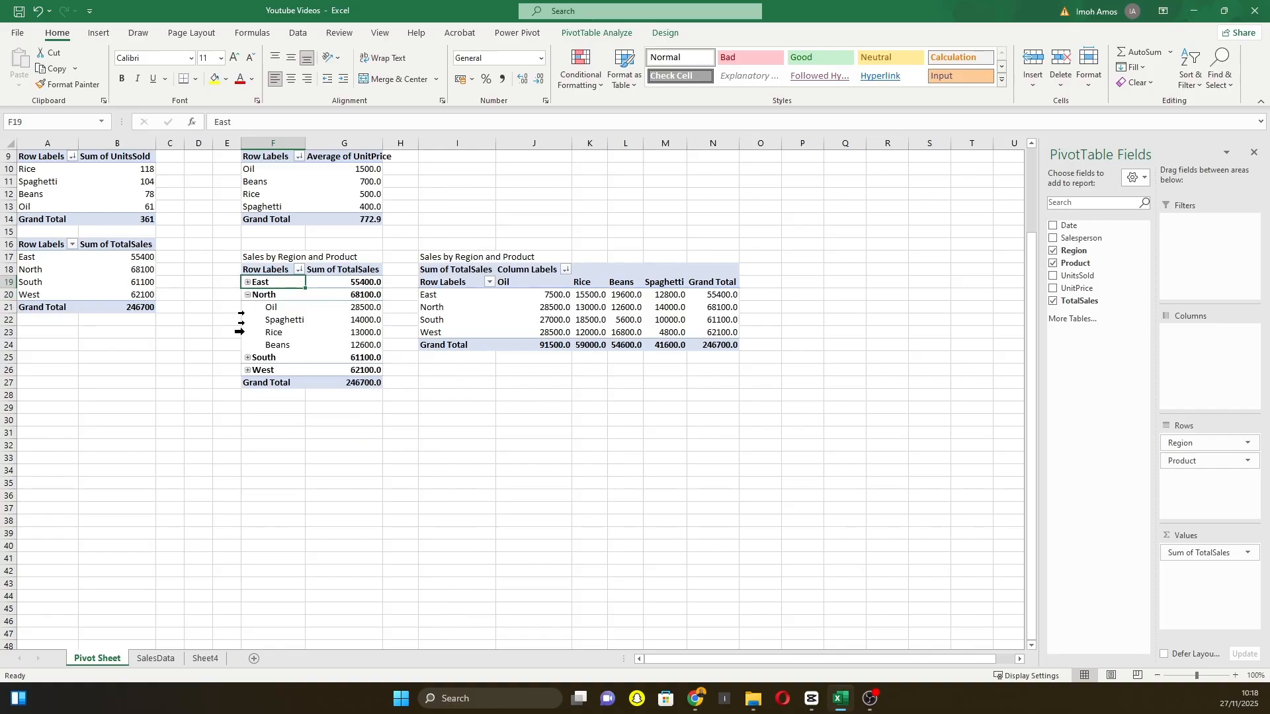
left_click(248, 359)
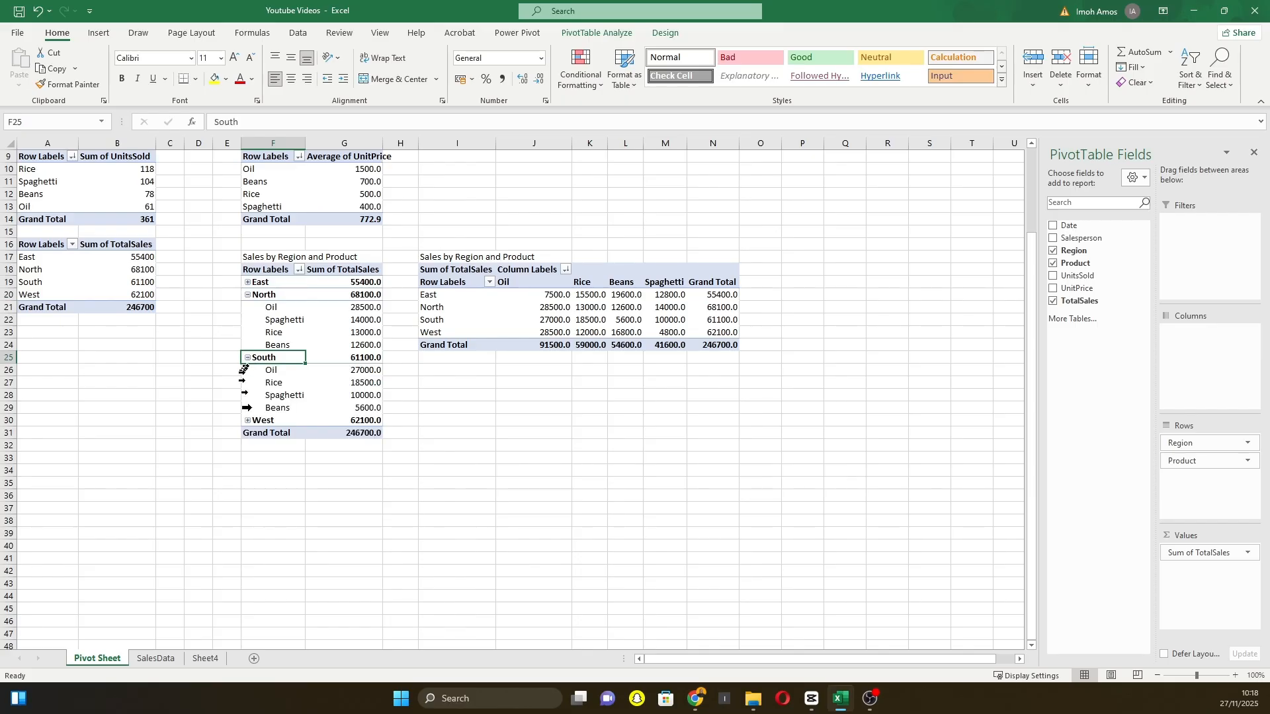
left_click(248, 421)
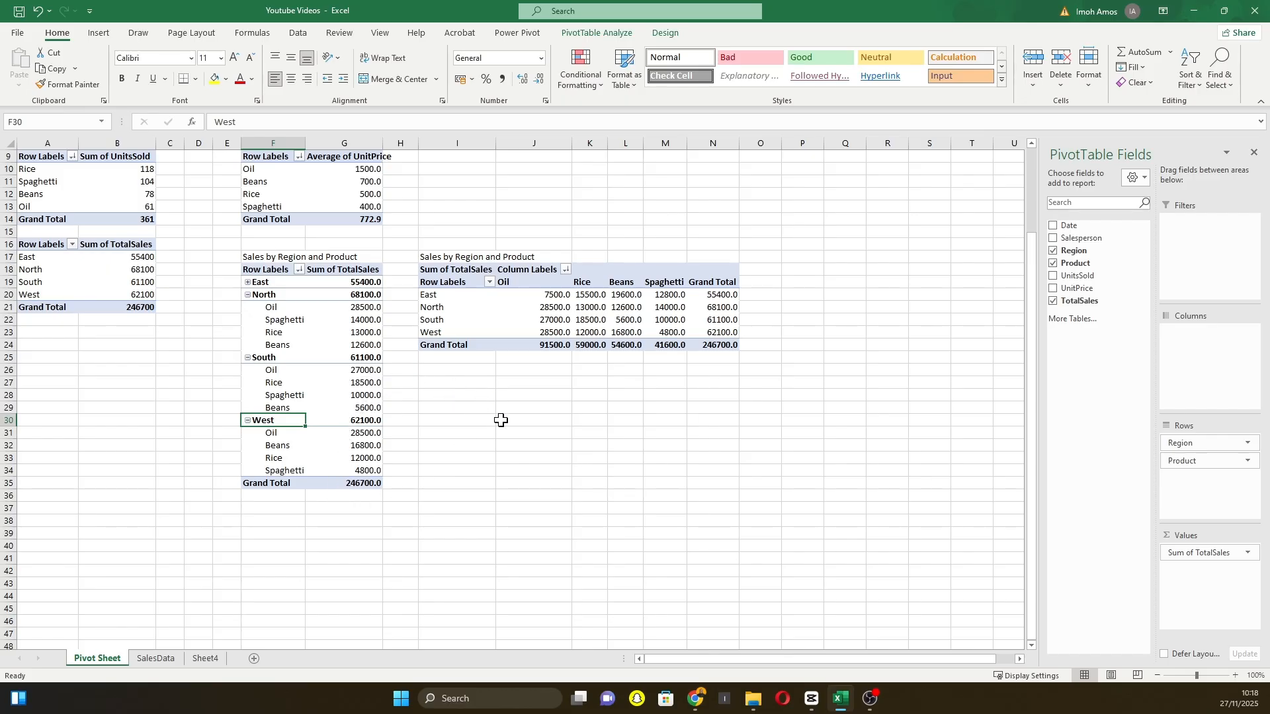
Step: Copy the regional total sales PivotTable at A16 to A39 and remove TotalSales and Region from the copy
scroll(507, 417, "down", 2)
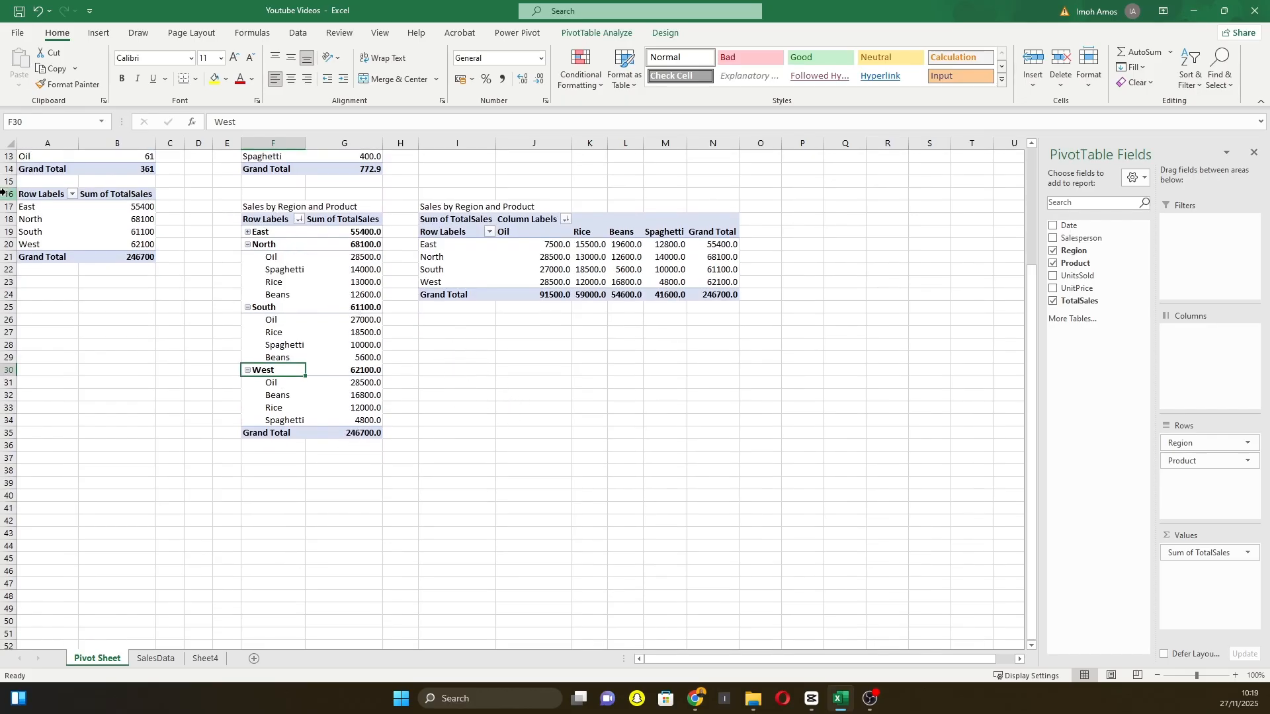
left_click_drag(27, 192, 140, 259)
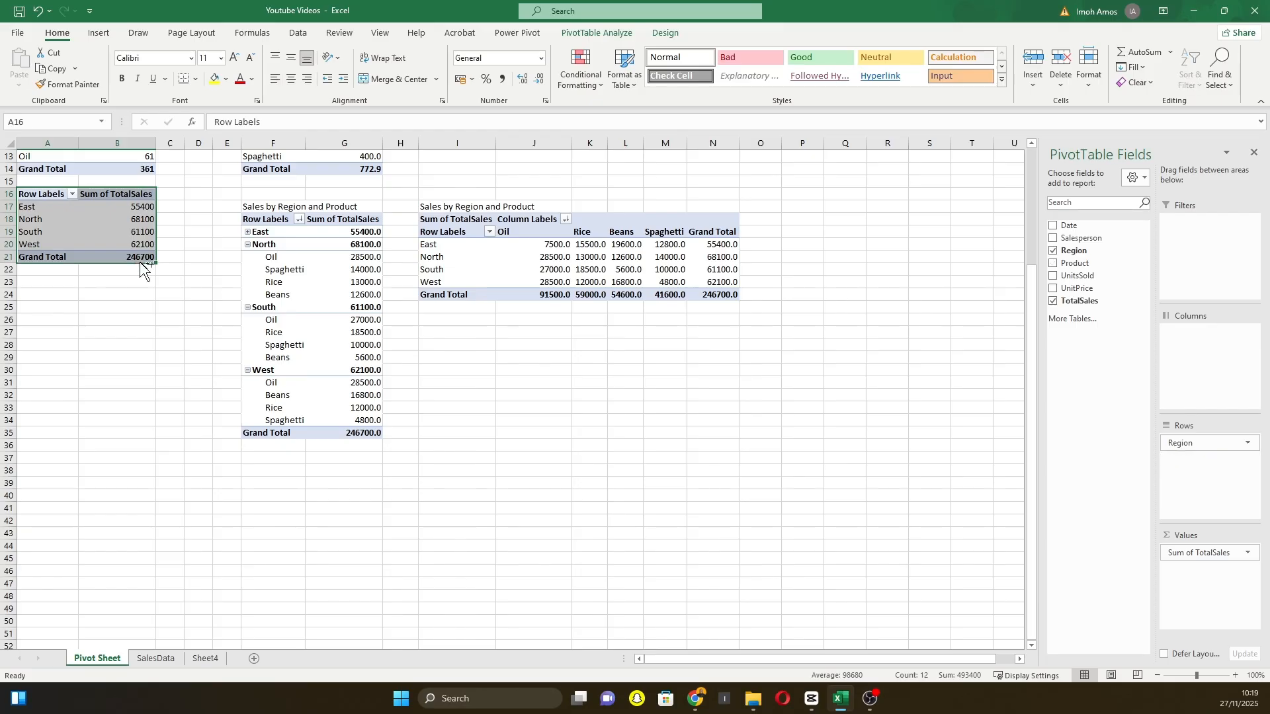
key("ctrl+c")
left_click(49, 481)
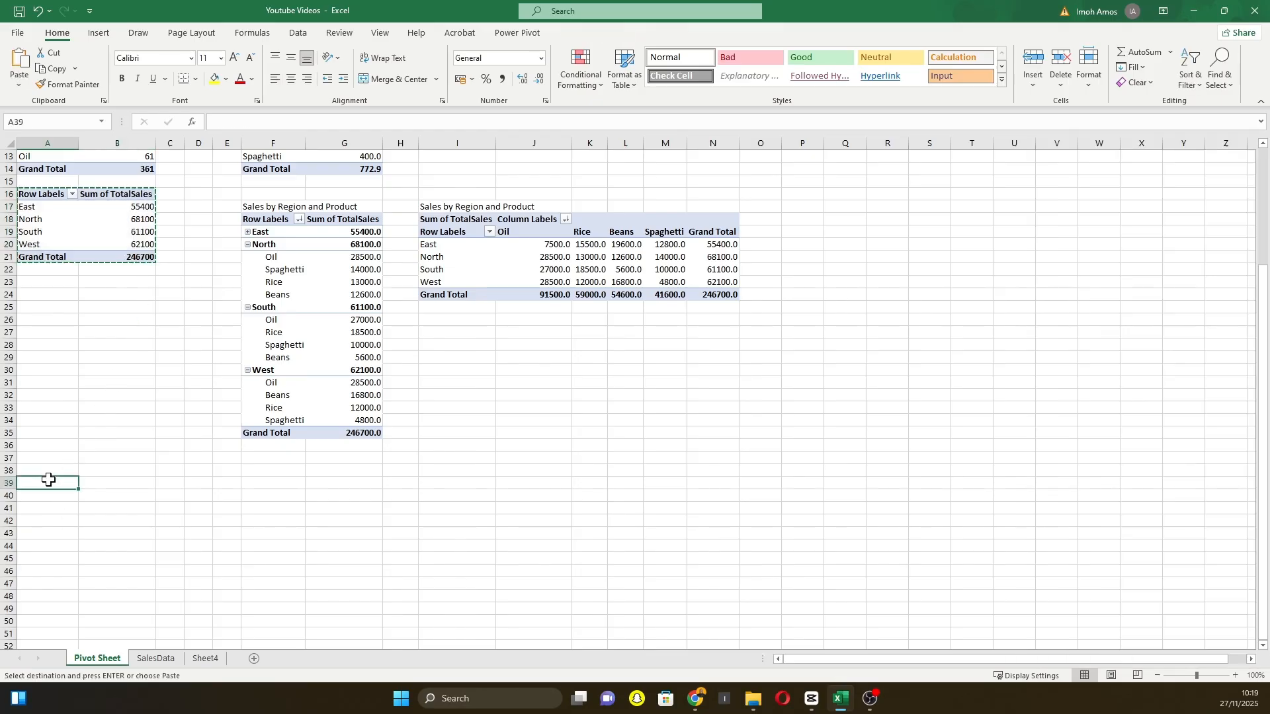
key("ctrl+v")
scroll(246, 423, "down", 7)
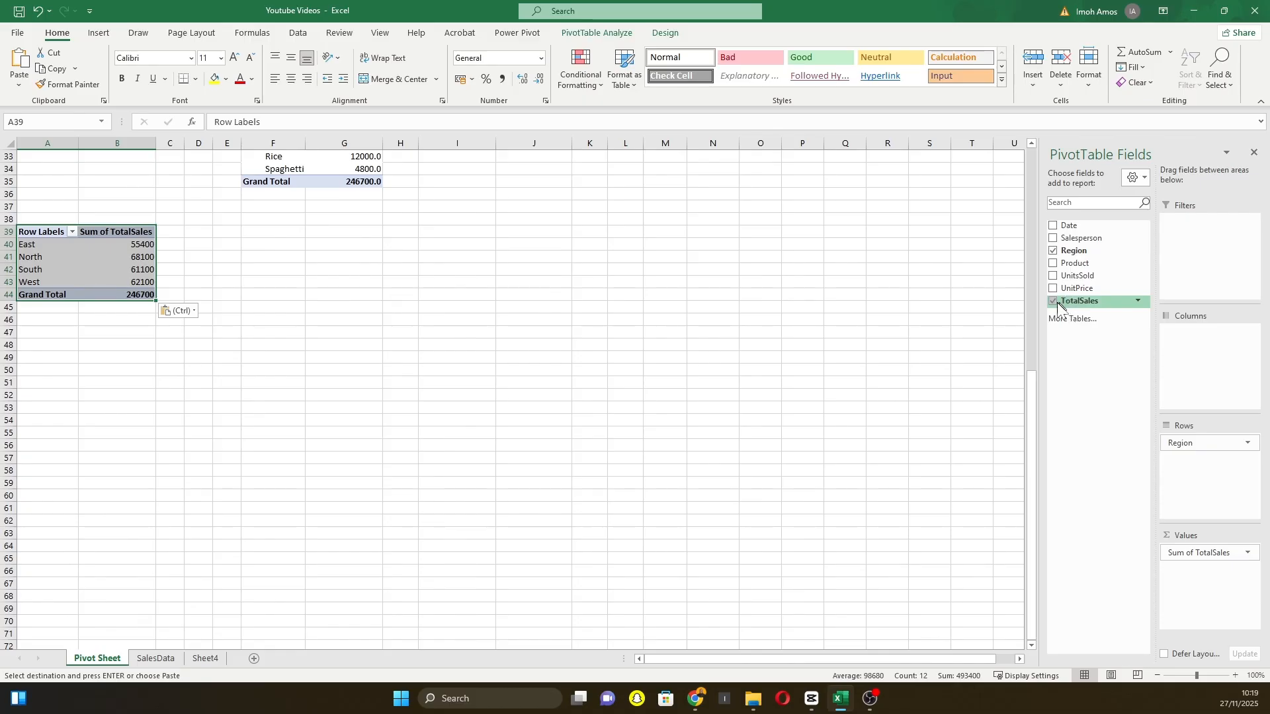
left_click(1054, 302)
left_click(1054, 251)
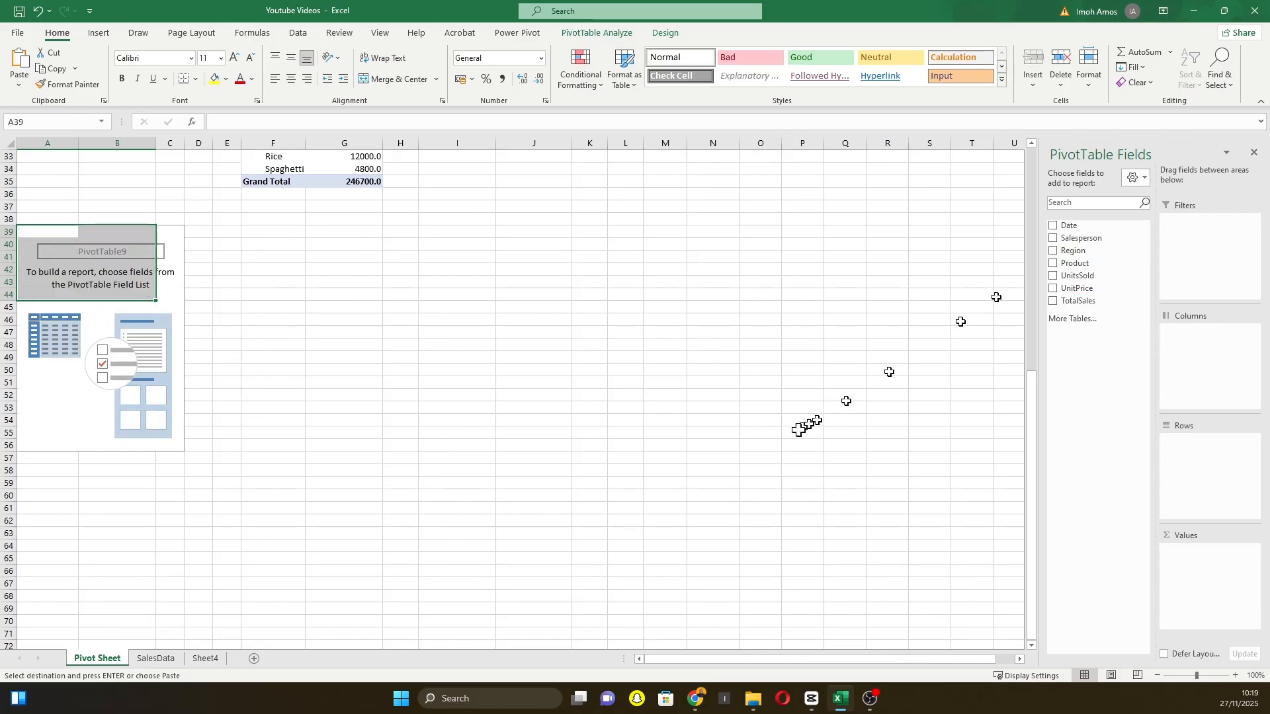
Step: Enter the title "Top selling product by salesperson" in A38 above the empty PivotTable
left_click(49, 216)
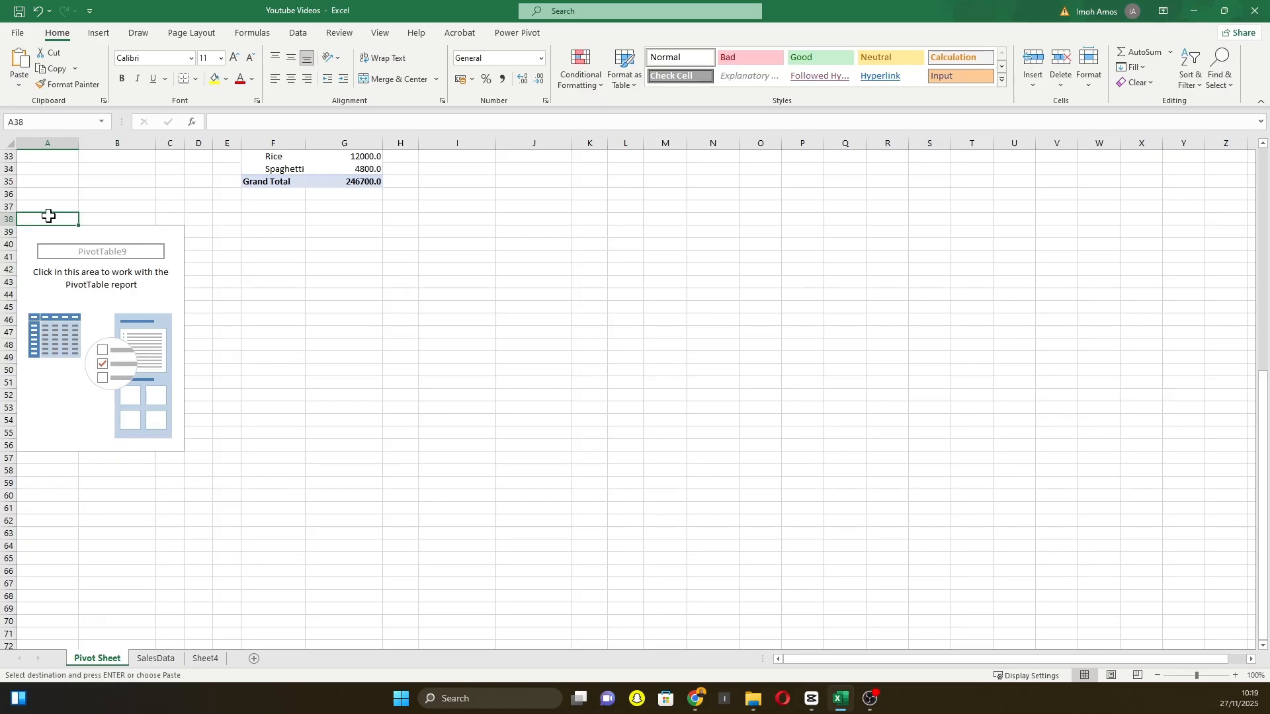
type("To")
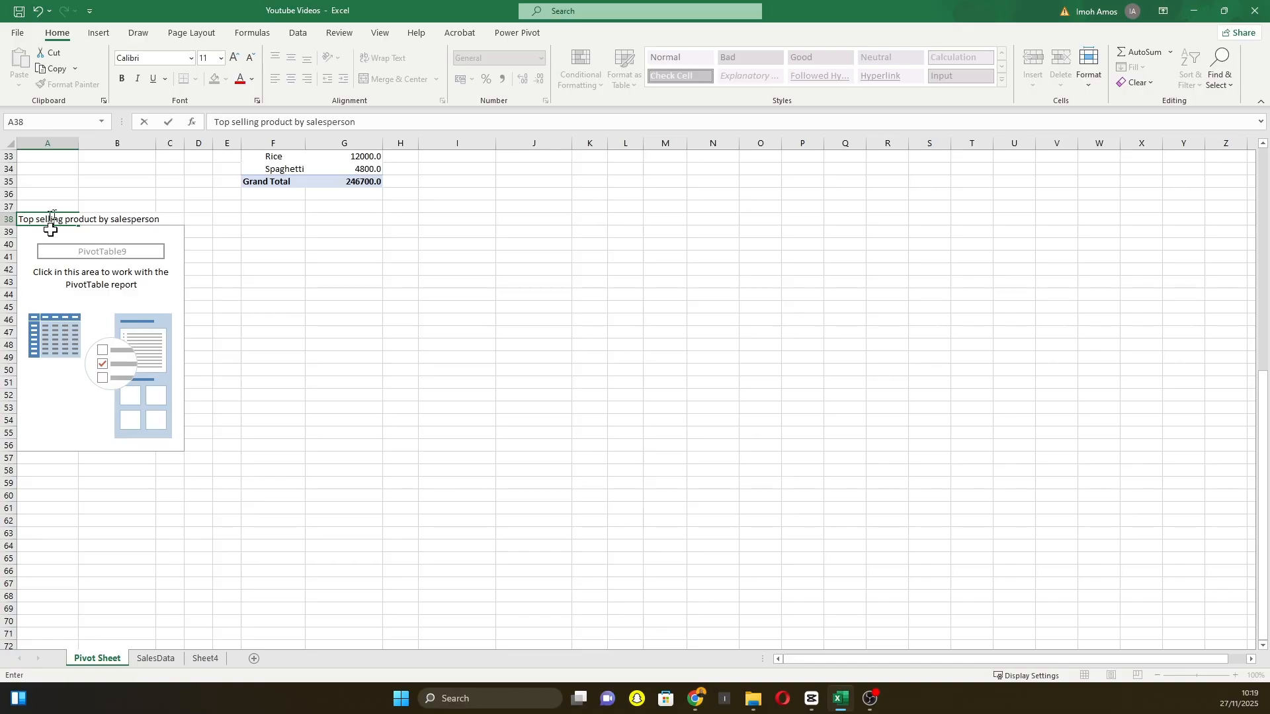
left_click(35, 243)
Step: Build the PivotTable at A39 with Salesperson and then Product as rows and the sum of TotalSales as values
left_click(34, 232)
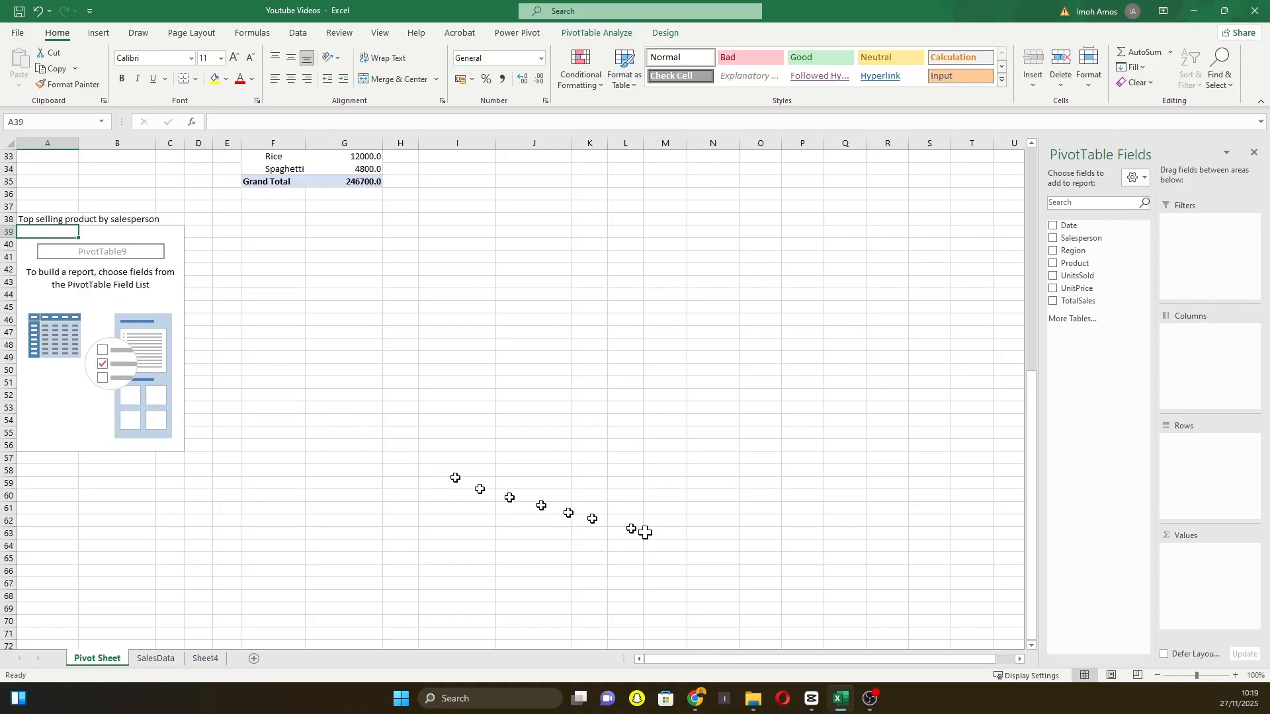
left_click_drag(1084, 240, 1203, 443)
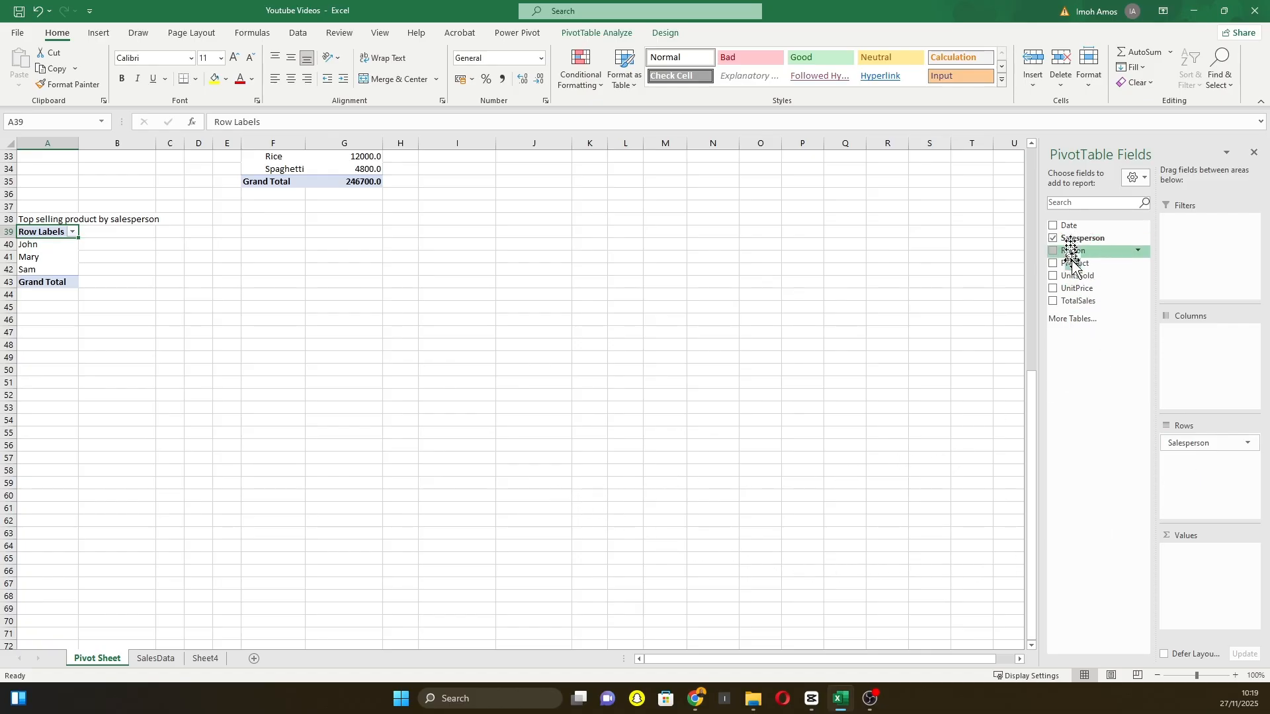
left_click_drag(1077, 262, 1208, 463)
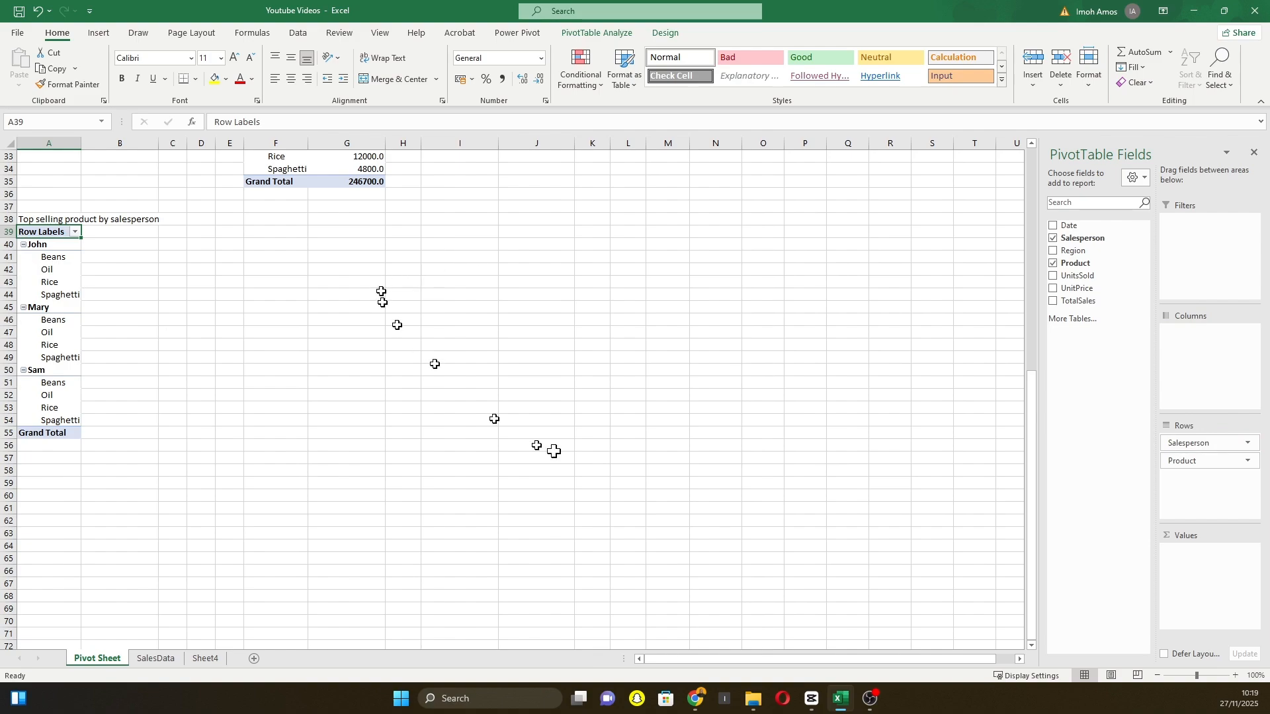
left_click_drag(1119, 299, 1210, 555)
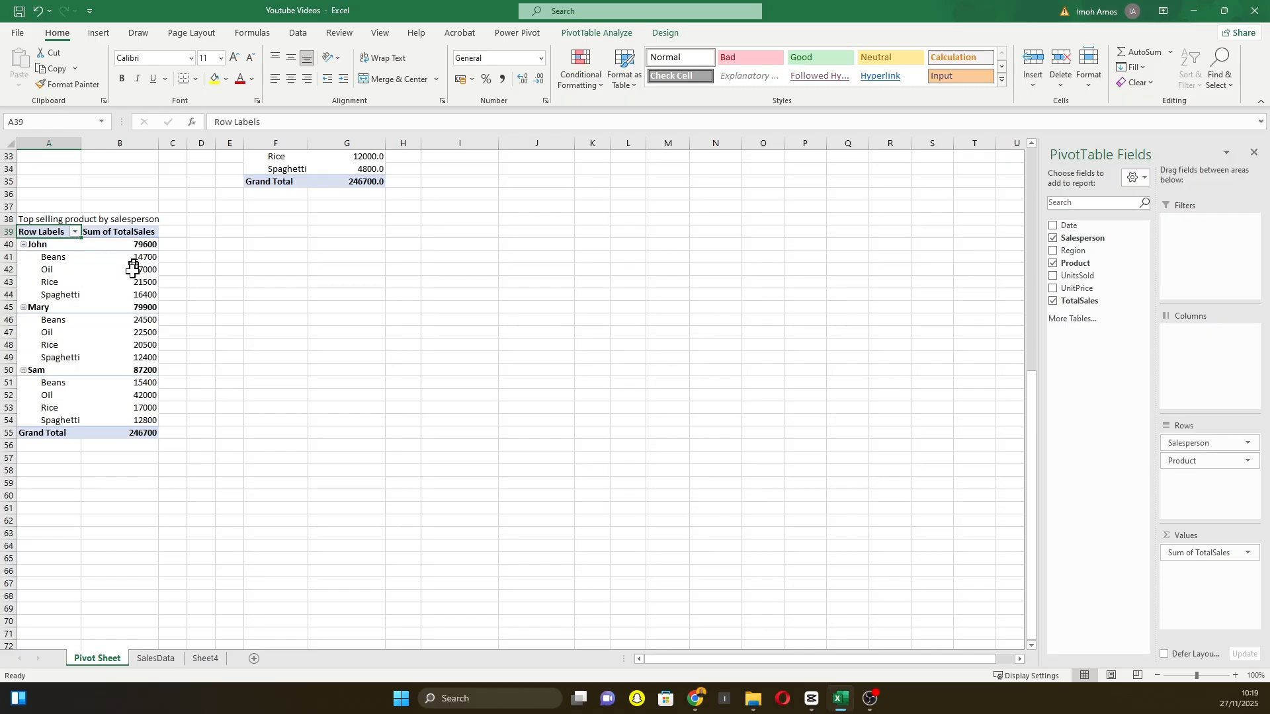
Step: Sort each salesperson's product sales from largest to smallest in the PivotTable at A39
mouse_move(133, 274)
right_click(136, 257)
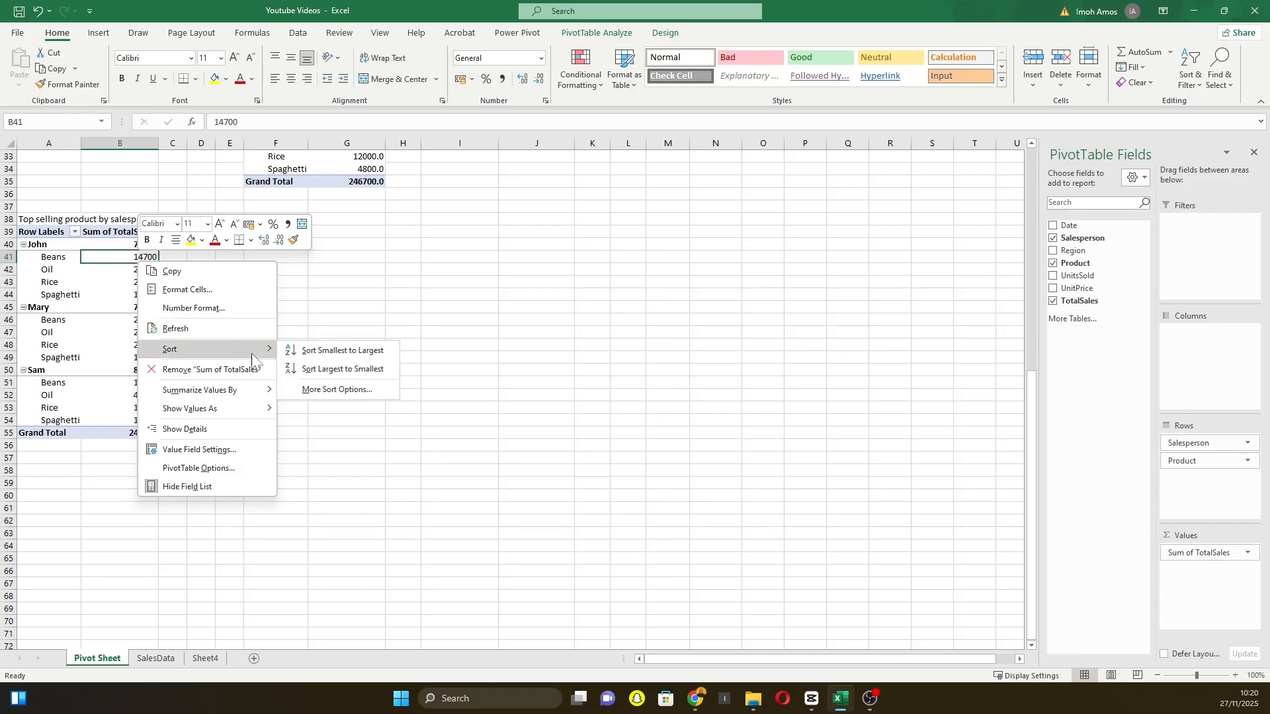
left_click(318, 368)
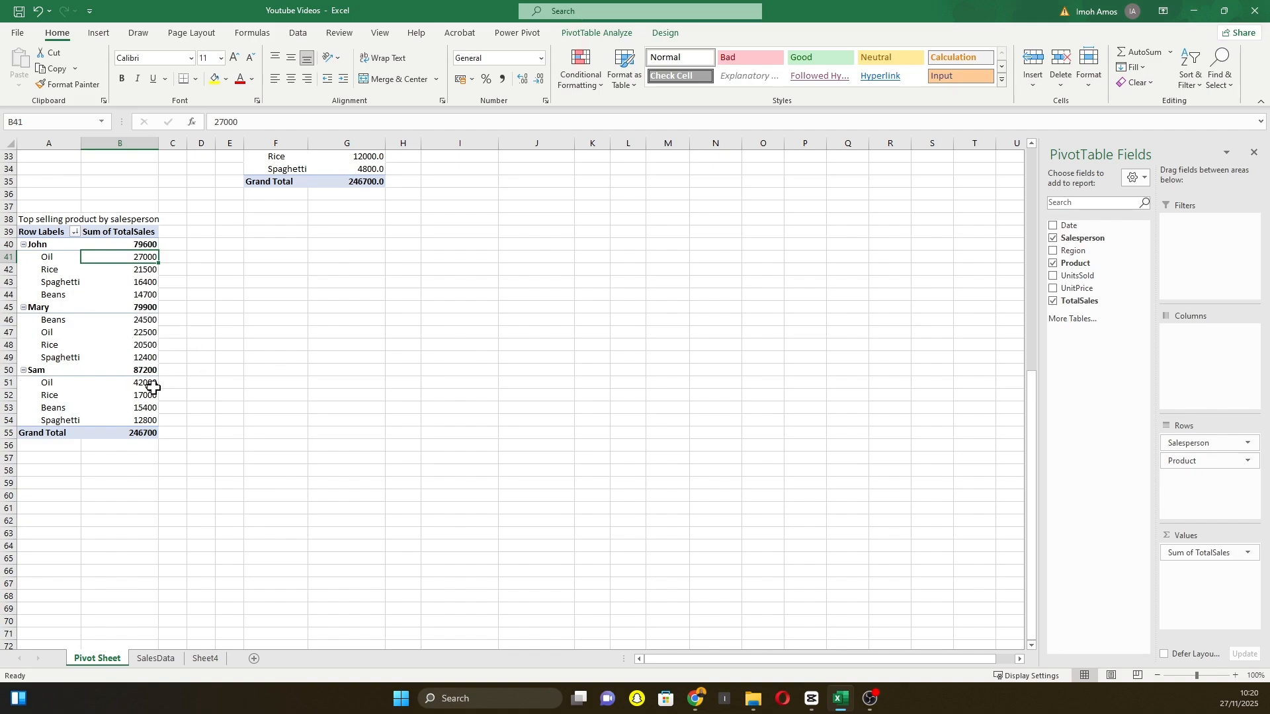
left_click(248, 331)
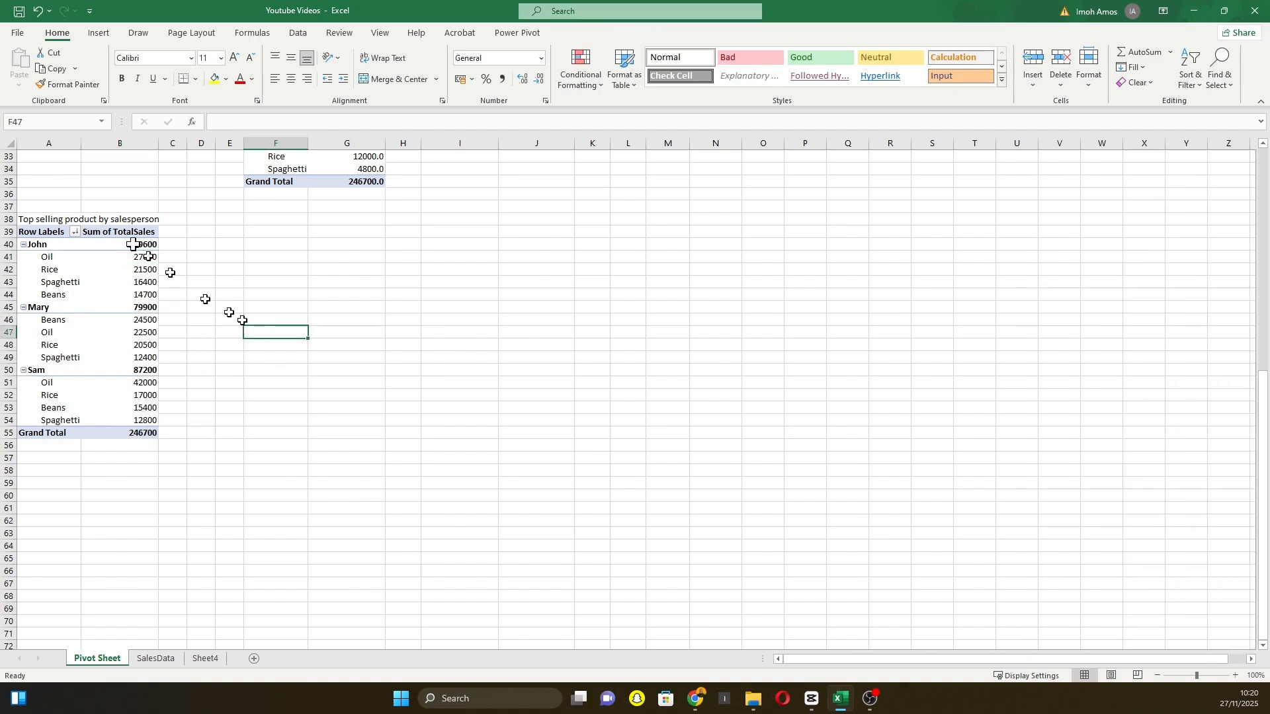
left_click(73, 235)
left_click(84, 262)
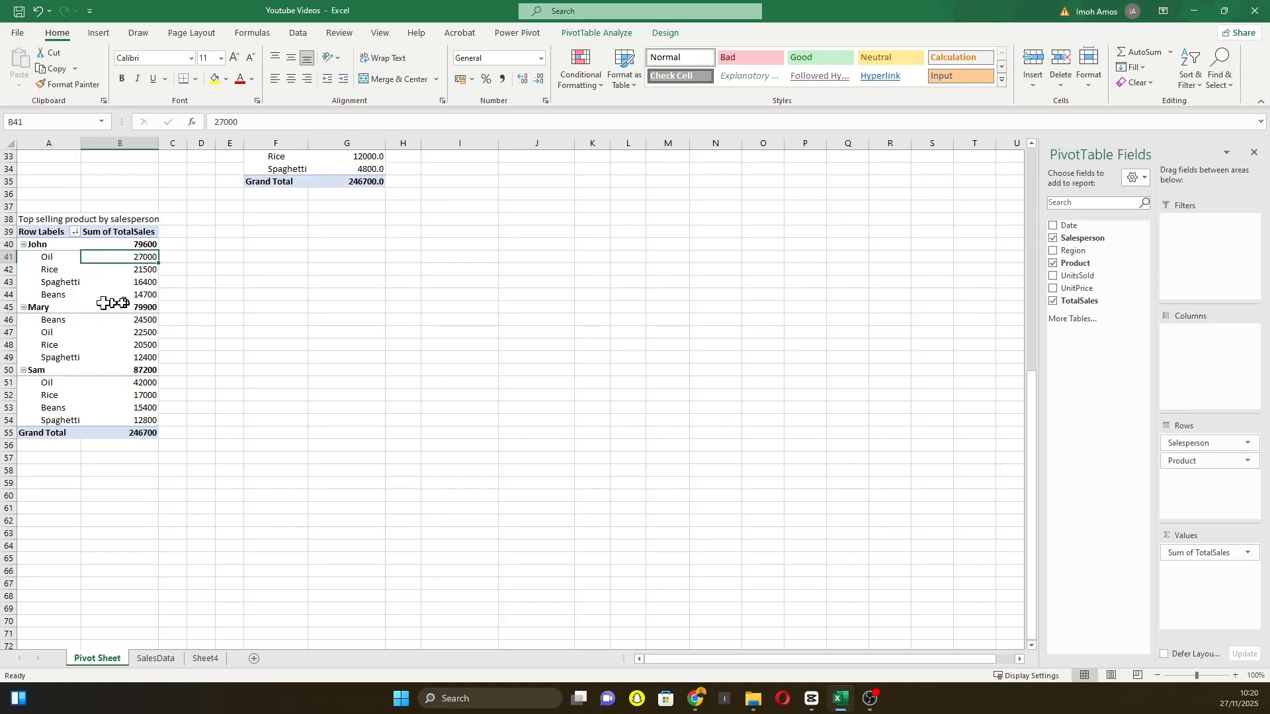
left_click(265, 221)
key("ctrl+z")
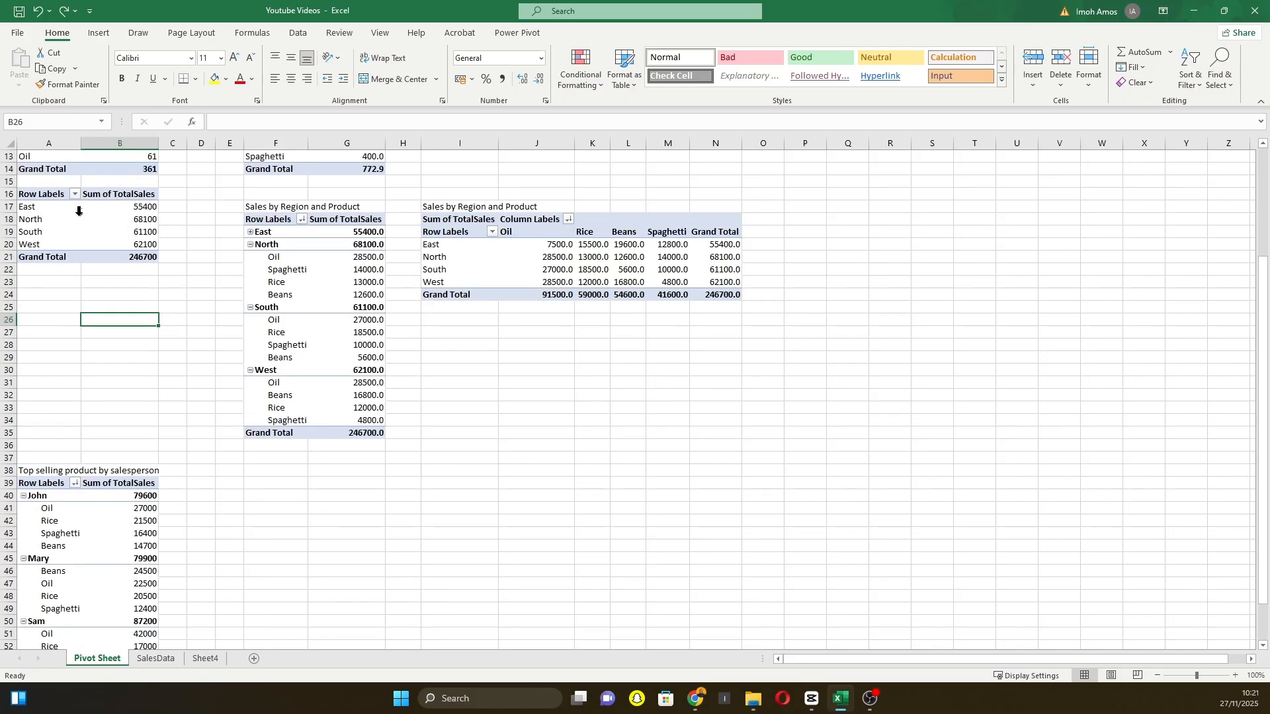
Step: Copy the regional total sales PivotTable at A16 to F38 and remove TotalSales and Region from the copy
left_click_drag(44, 196, 108, 253)
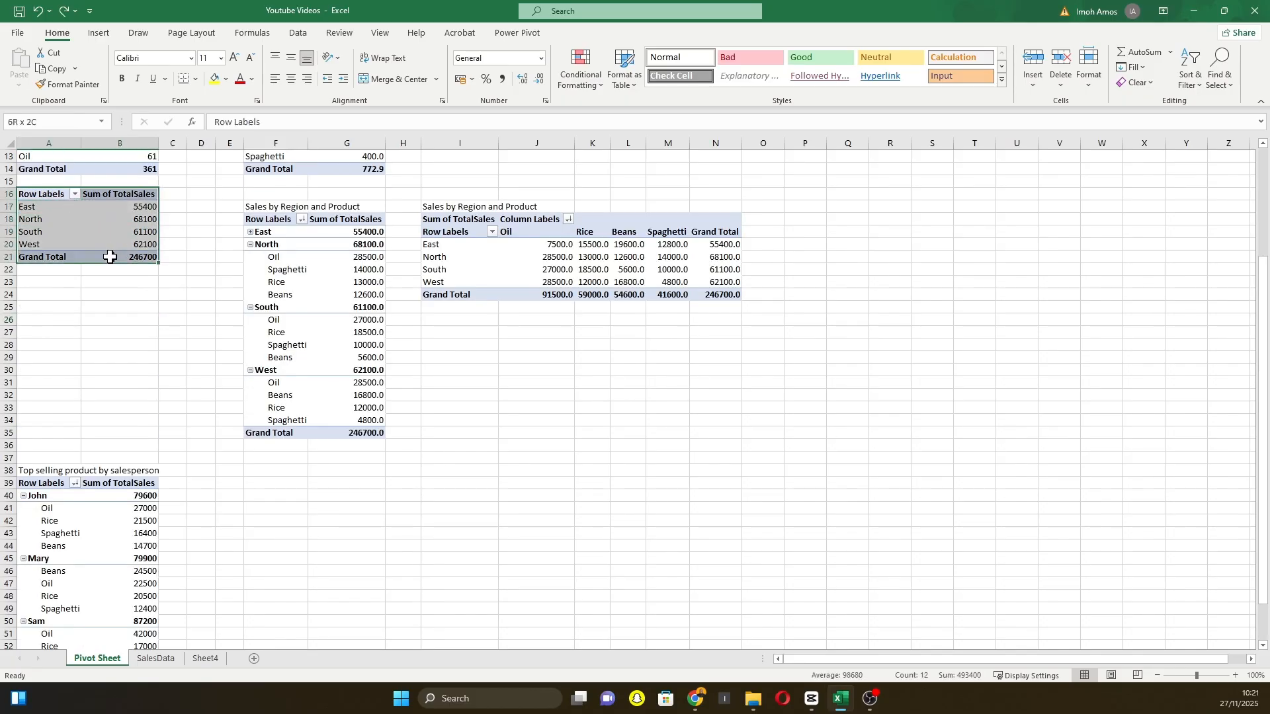
key("ctrl+c")
left_click(265, 471)
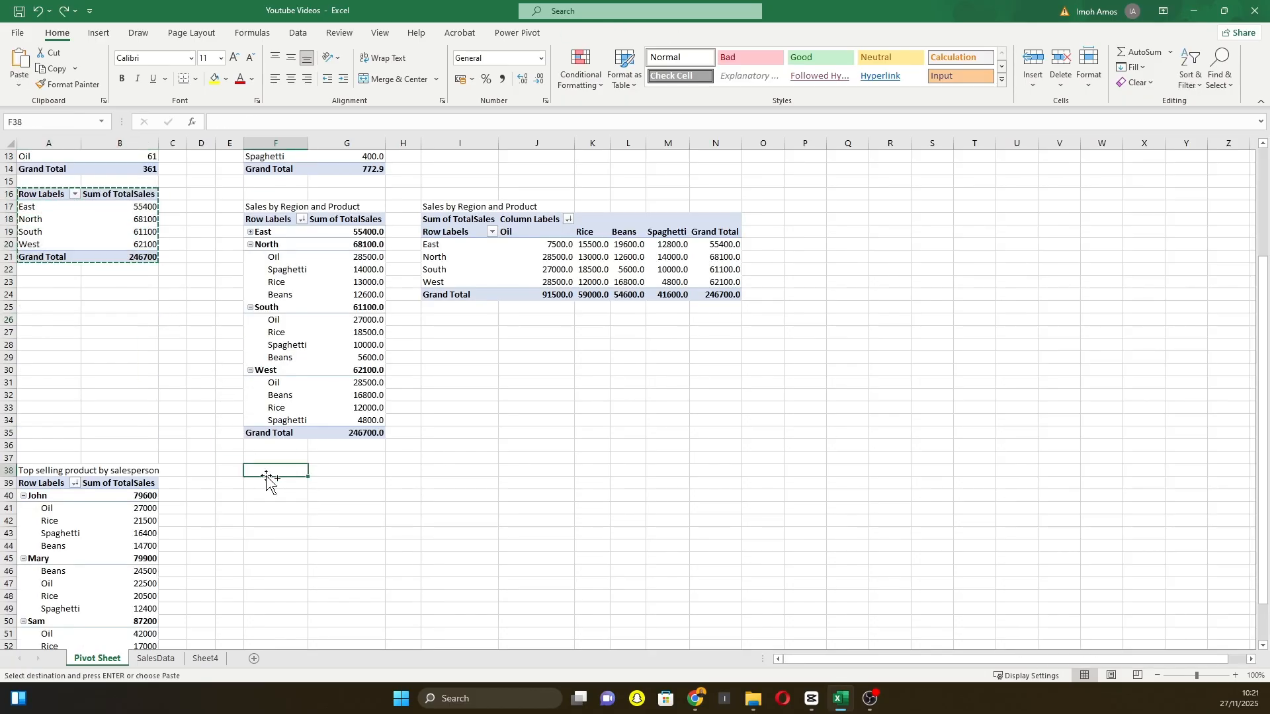
key("ctrl+v")
scroll(317, 397, "down", 4)
left_click(357, 345)
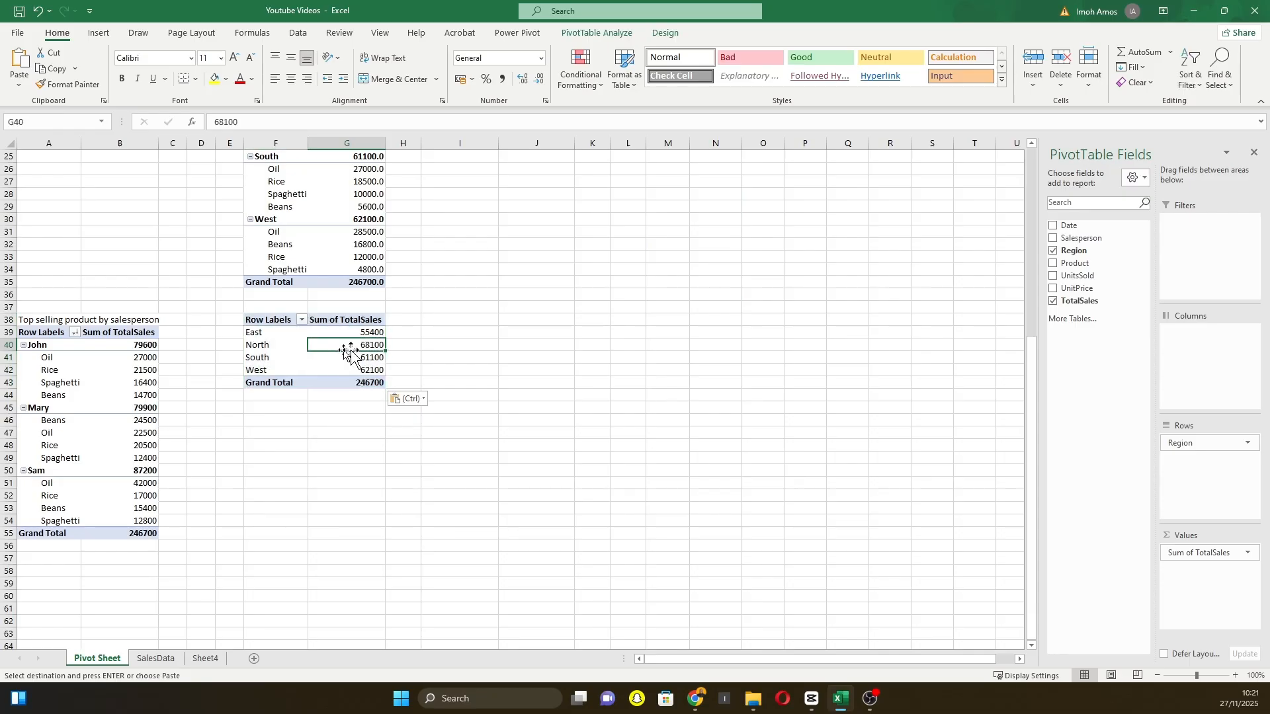
left_click(1054, 301)
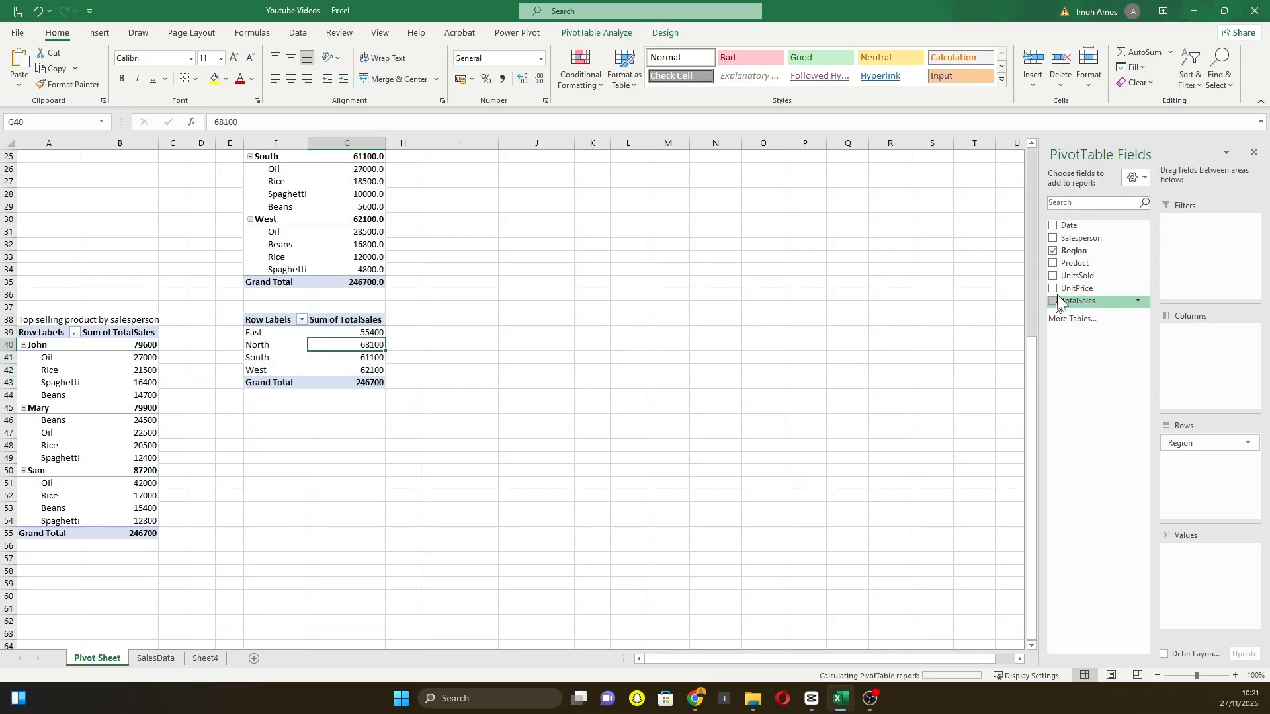
left_click(1054, 250)
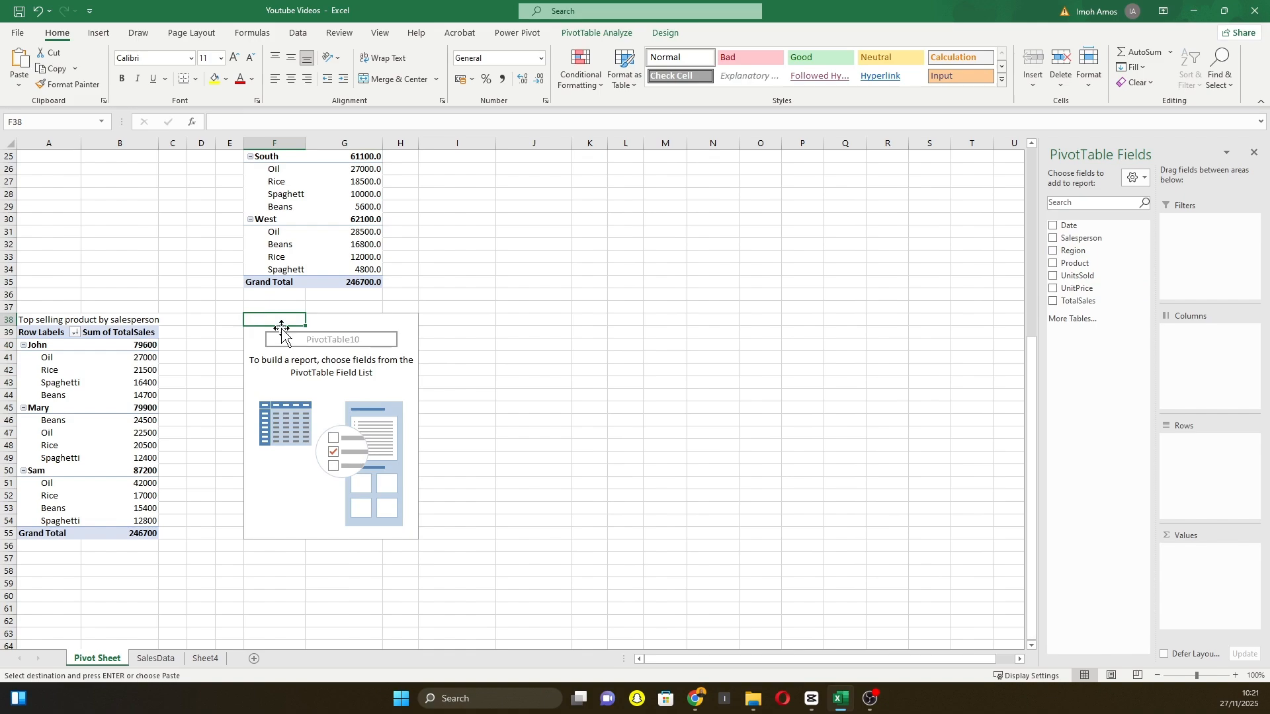
Step: Enter the title "Monthly Sales trend" in F37 above the empty PivotTable
left_click(279, 307)
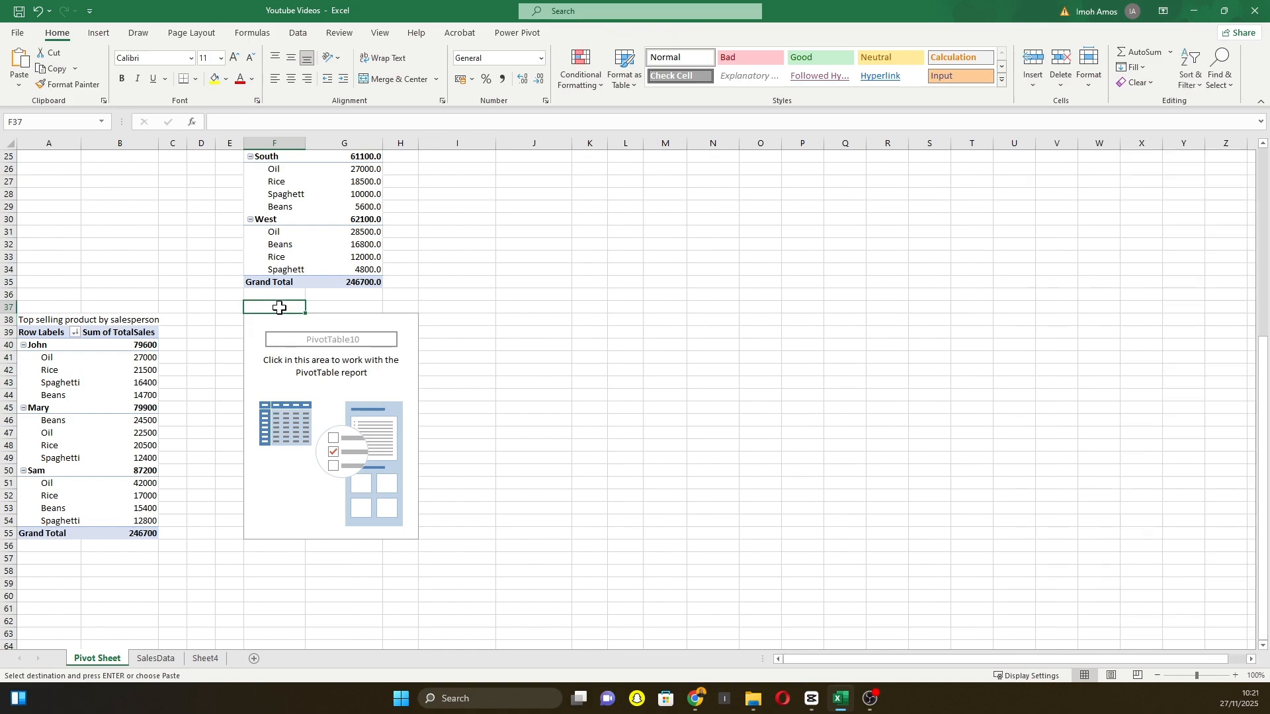
key("Escape")
type("Monthly Sales trend")
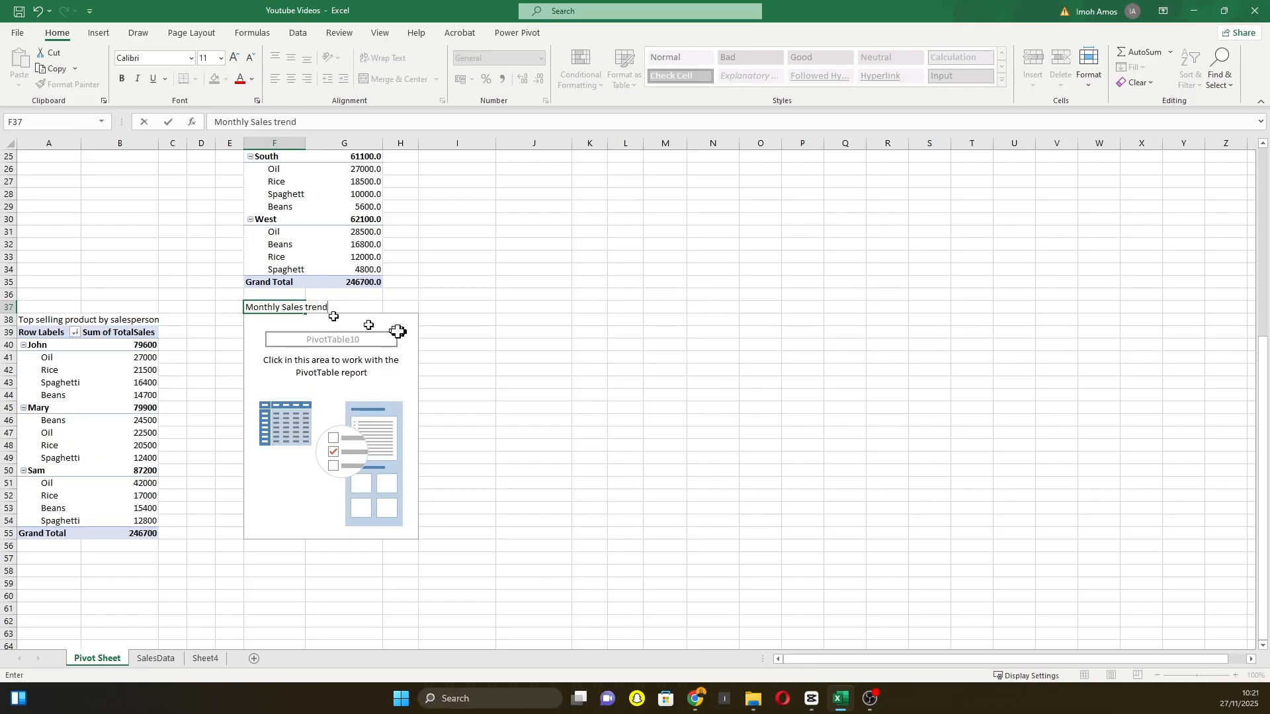
key("Return")
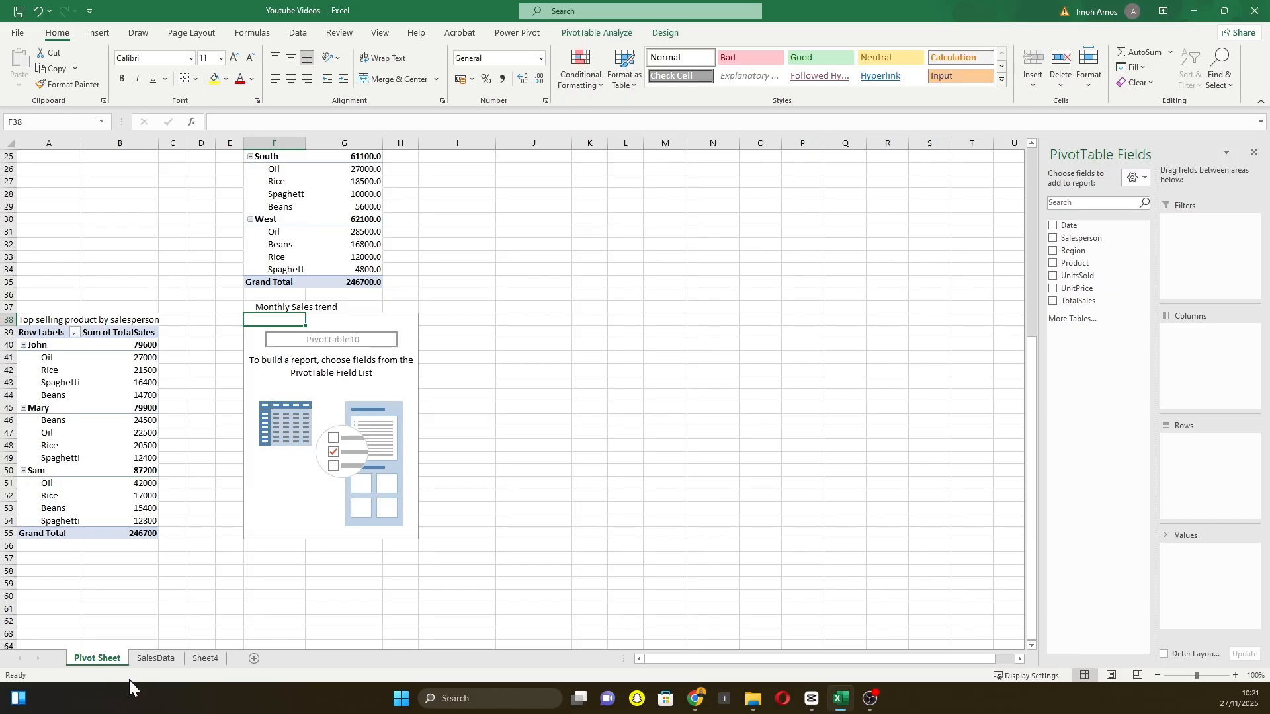
Step: Examine the entries in the Date column of SalesData and return to Pivot Sheet
left_click(153, 659)
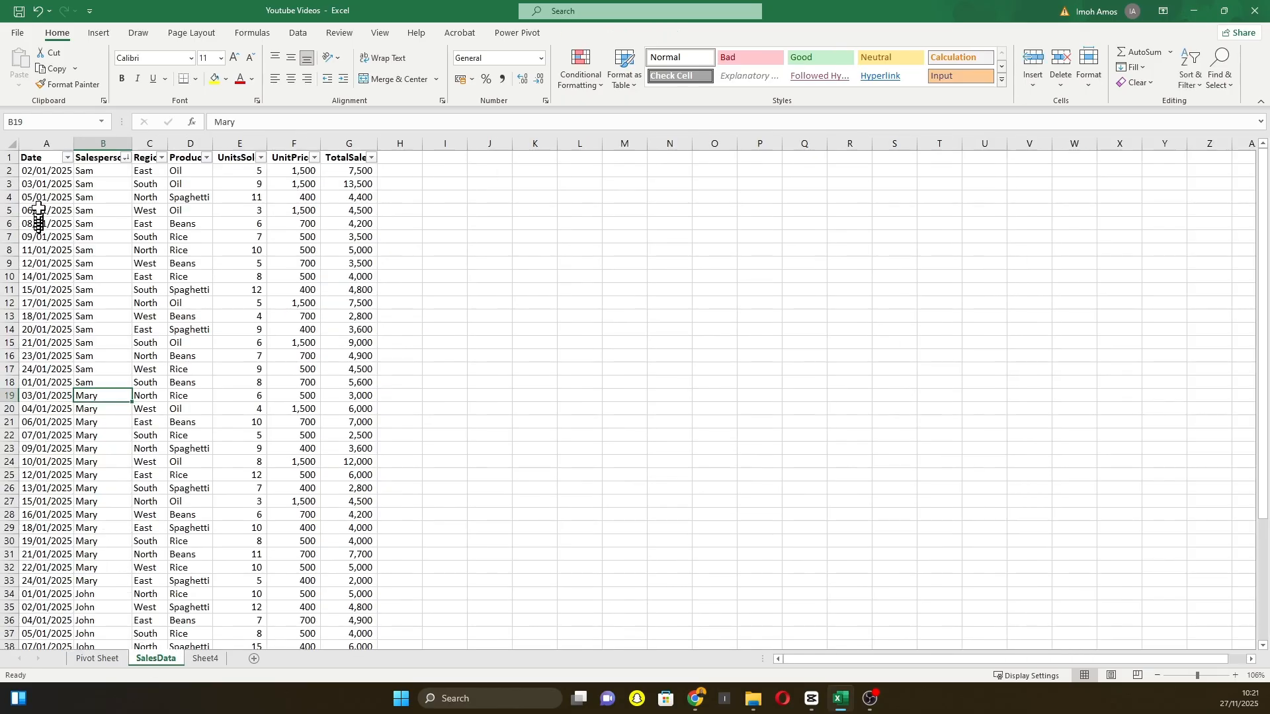
left_click_drag(49, 197, 49, 241)
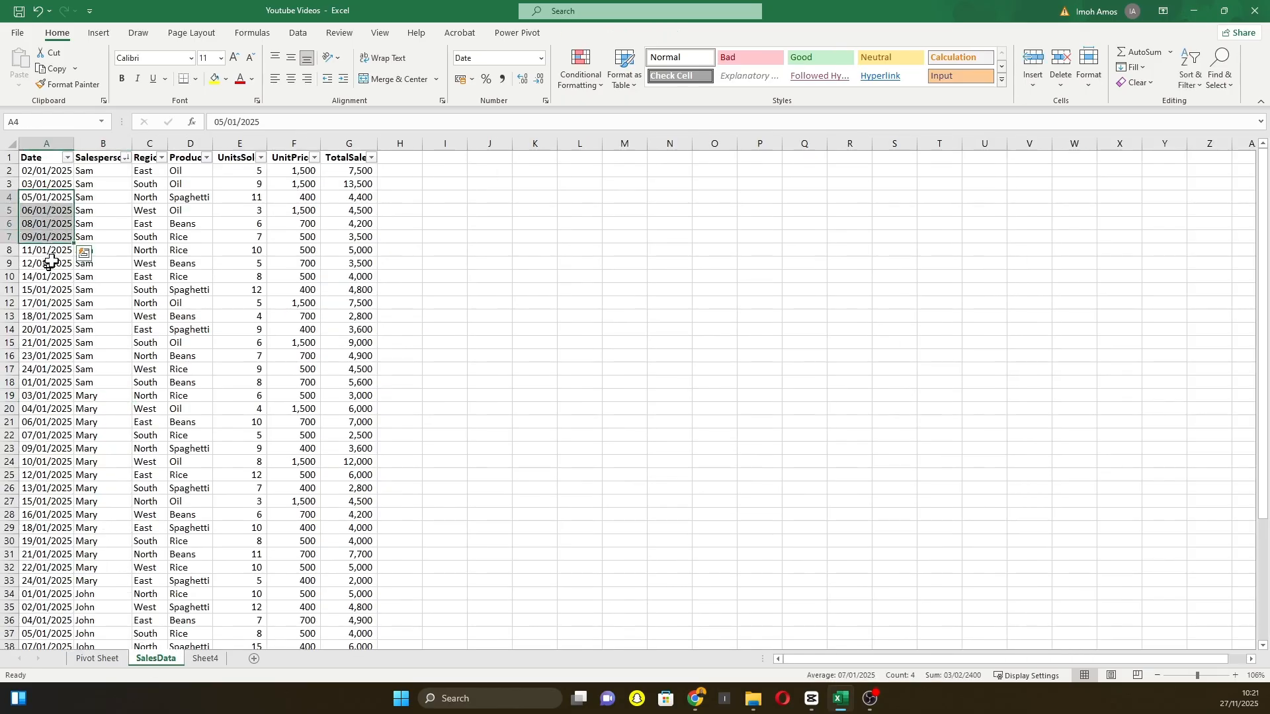
left_click(46, 263)
scroll(51, 265, "down", 5)
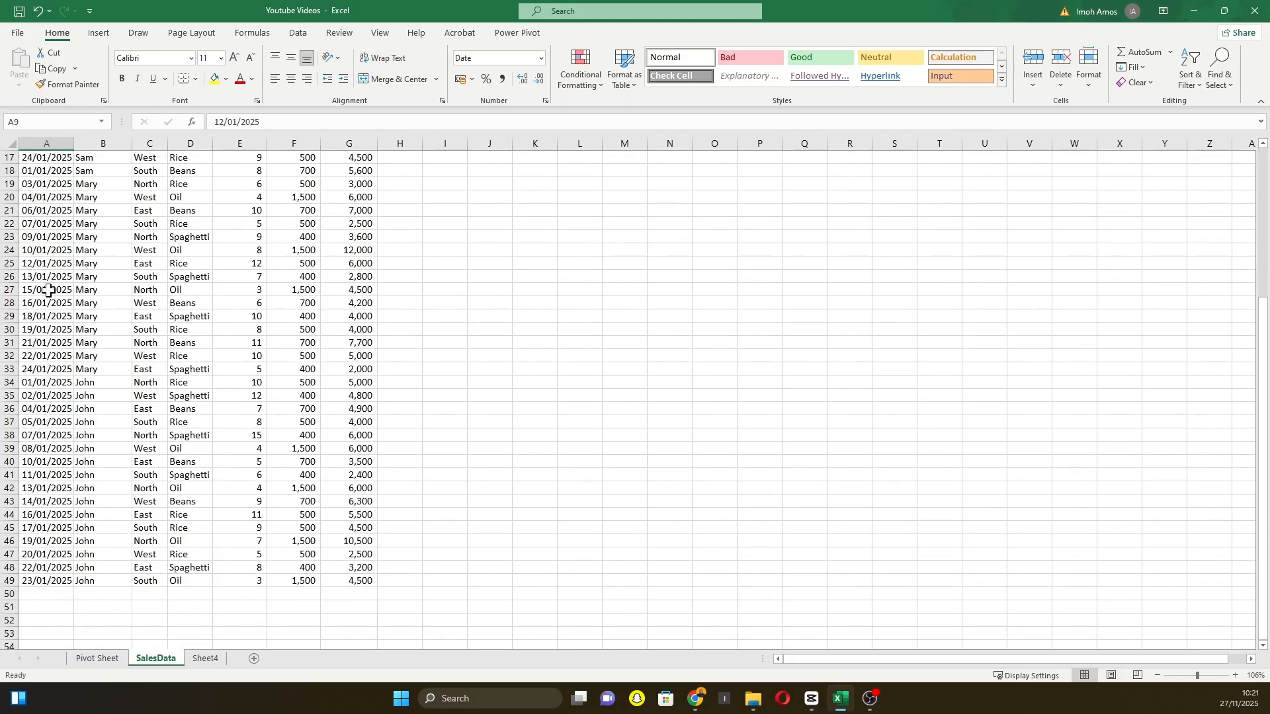
scroll(46, 271, "up", 5)
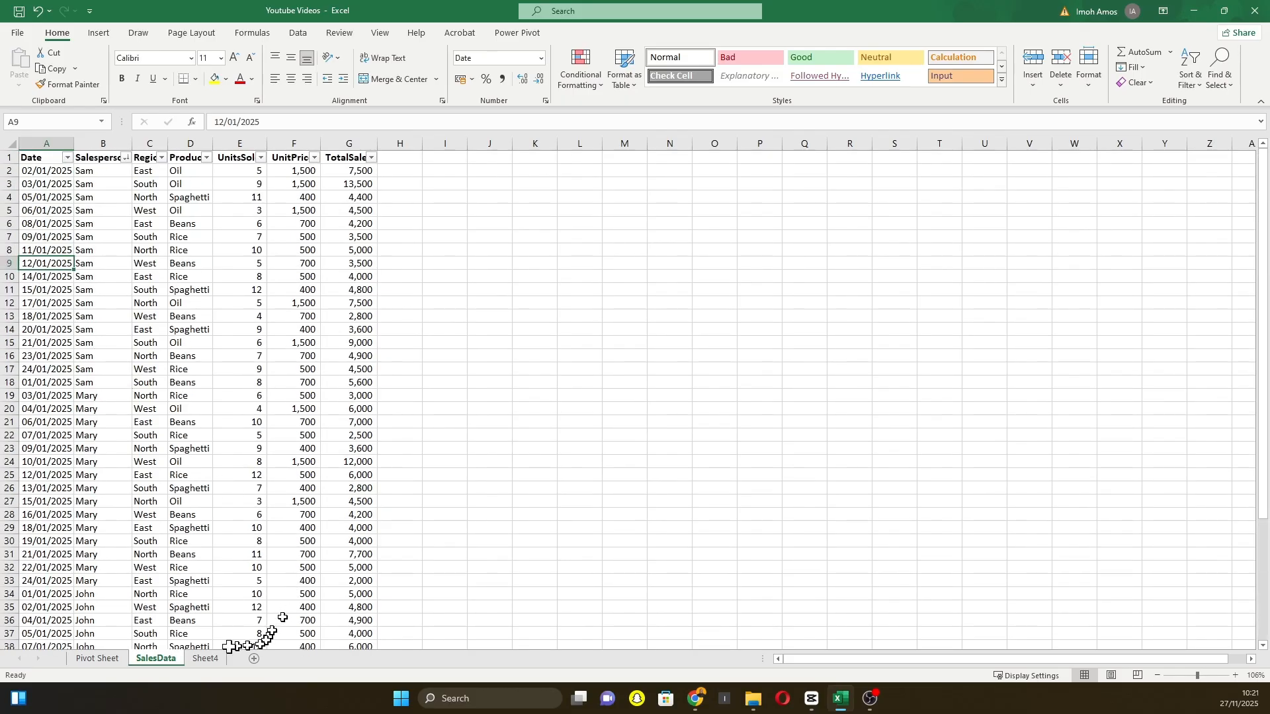
left_click(97, 659)
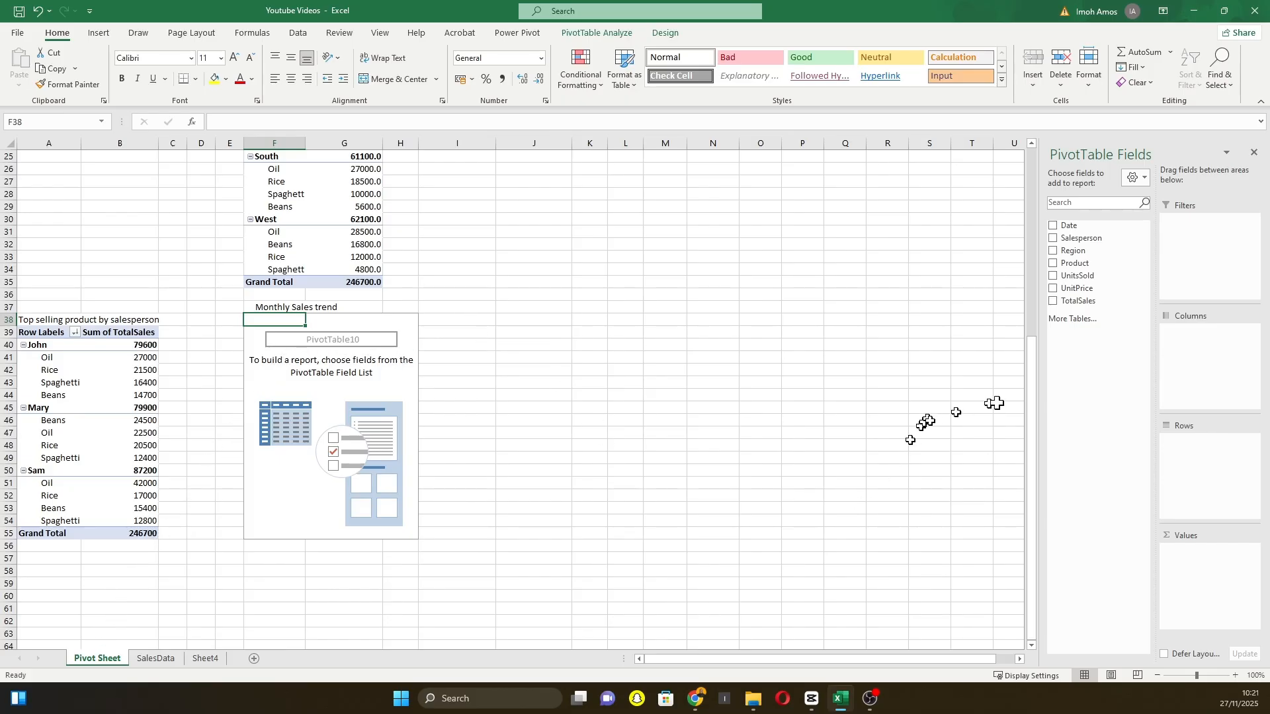
Step: Build the PivotTable at F38 with Date as rows and the sum of TotalSales as values
left_click_drag(1070, 225, 1209, 447)
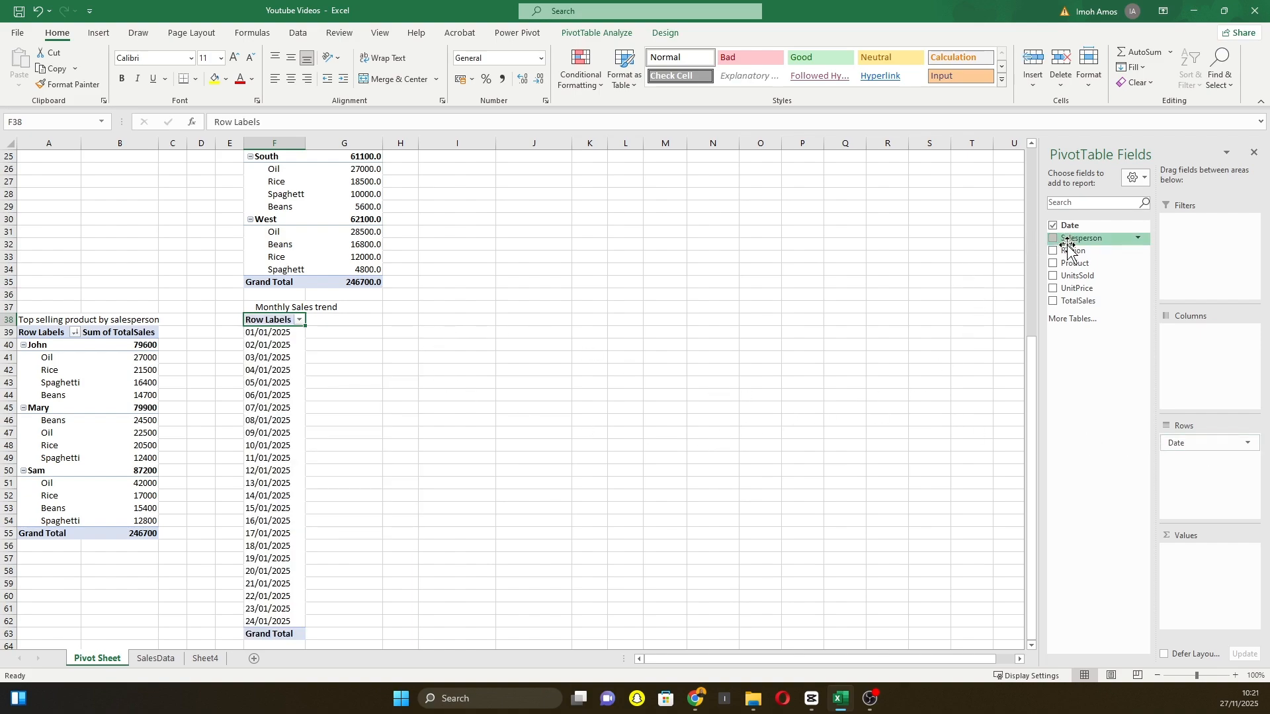
left_click_drag(1077, 302, 1175, 540)
scroll(335, 346, "down", 3)
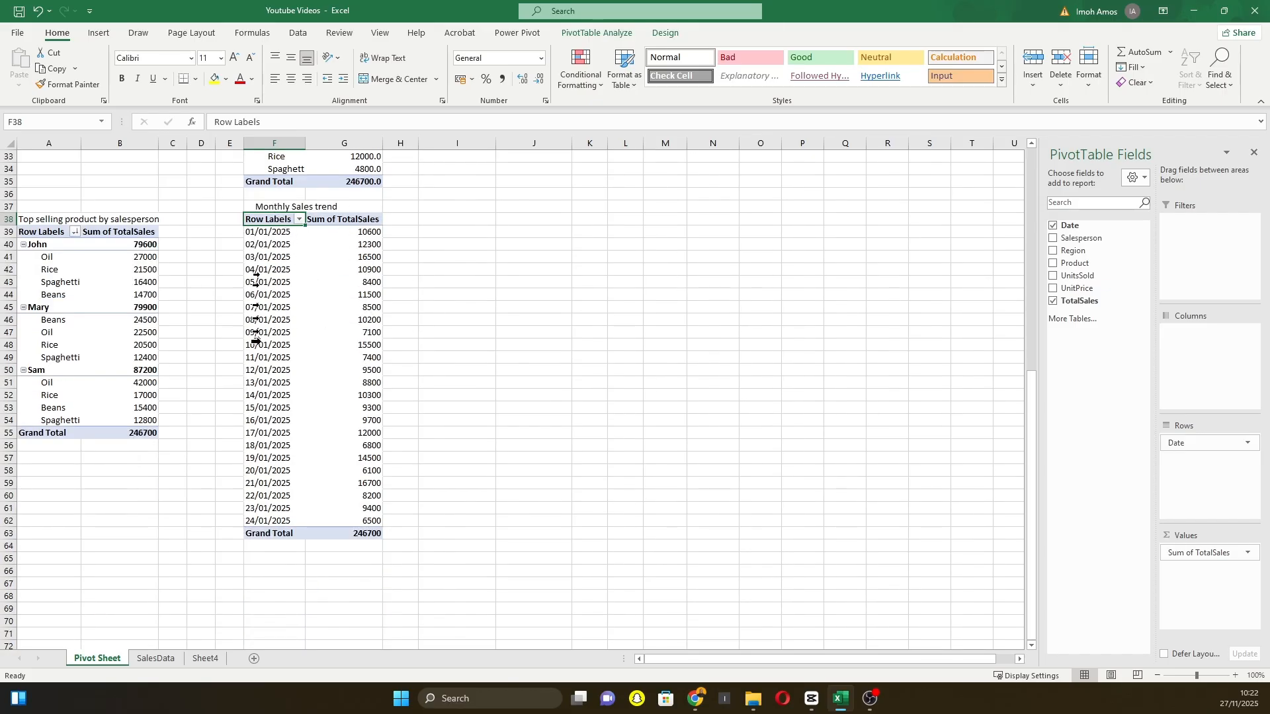
Step: Group the dates in the Monthly Sales trend PivotTable by Months
left_click(267, 238)
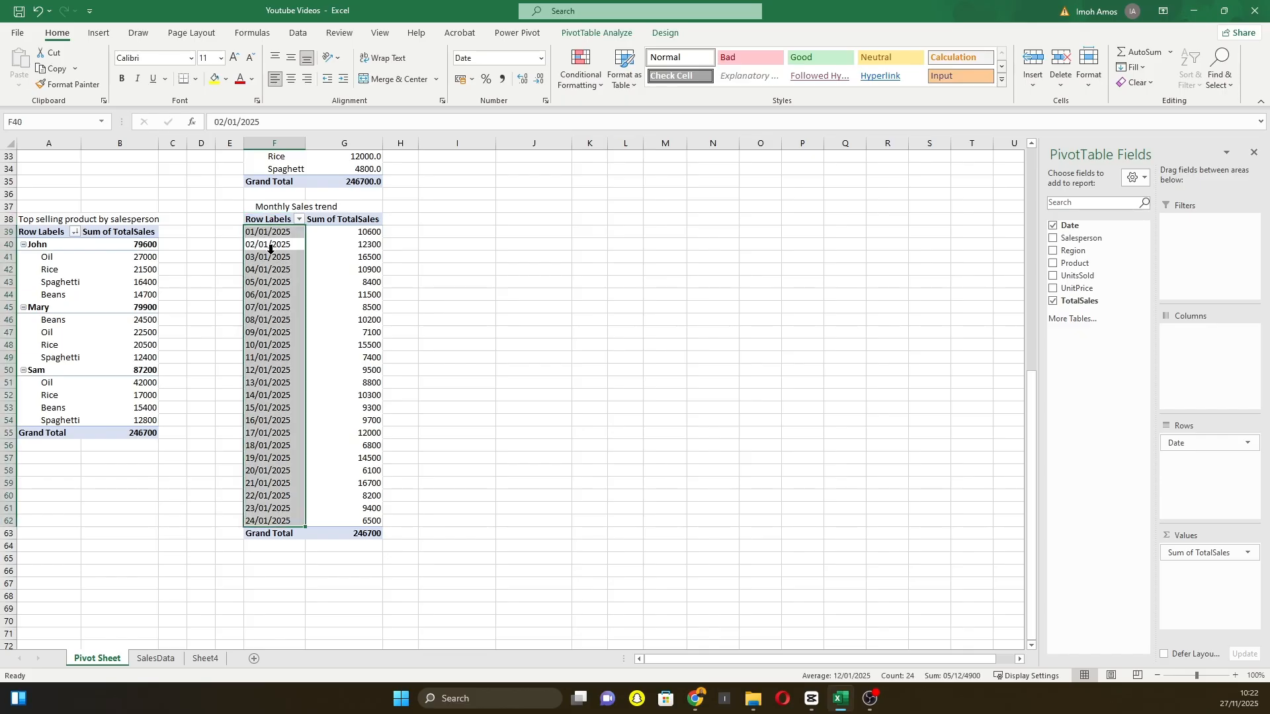
key("Return")
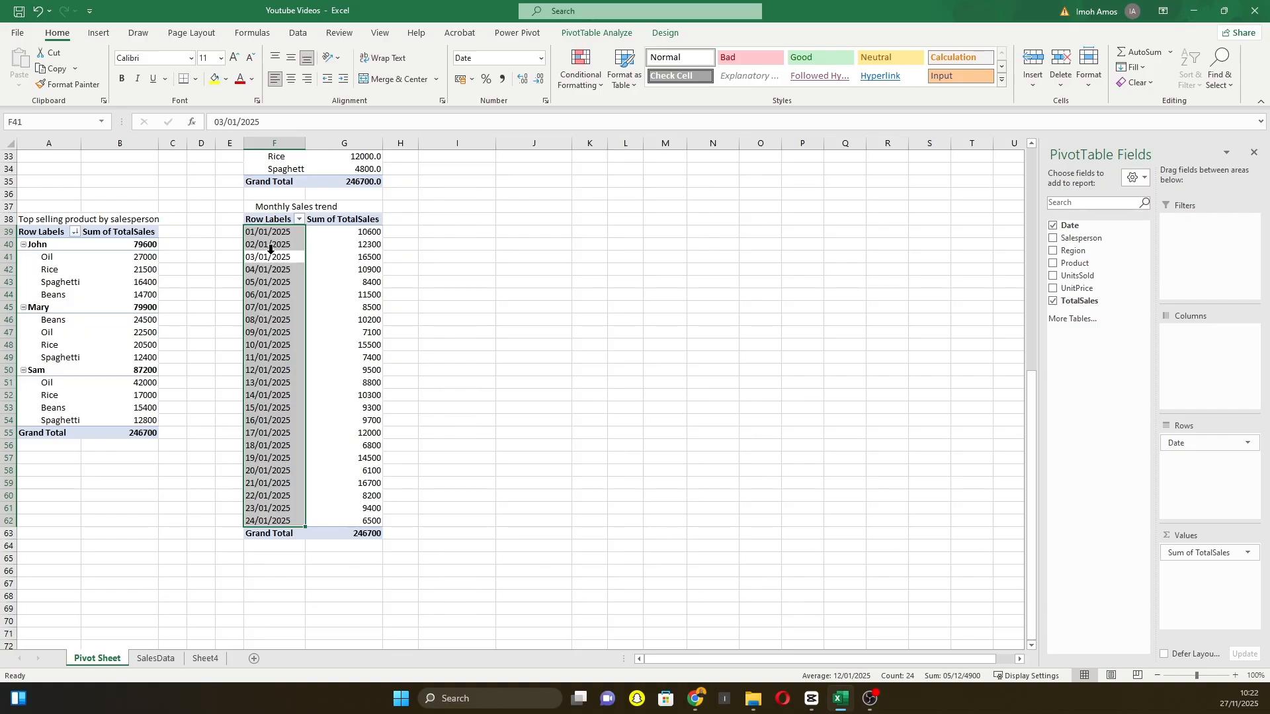
right_click(270, 252)
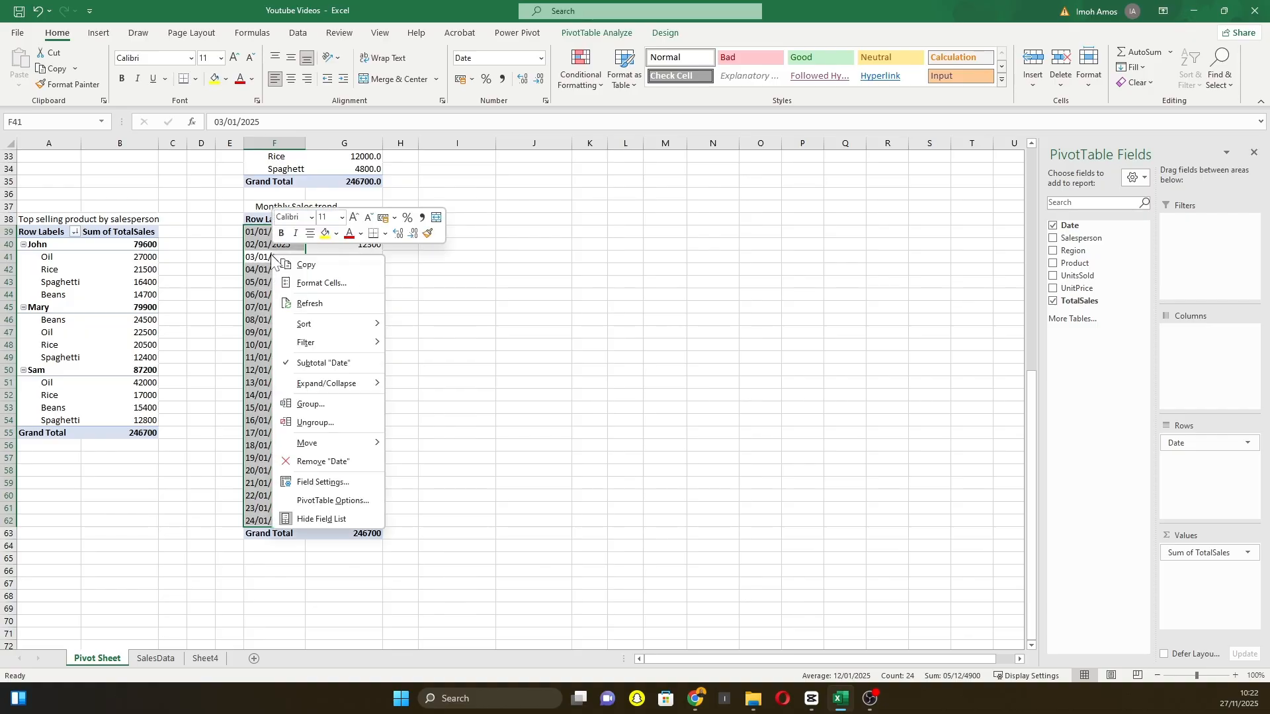
left_click(323, 404)
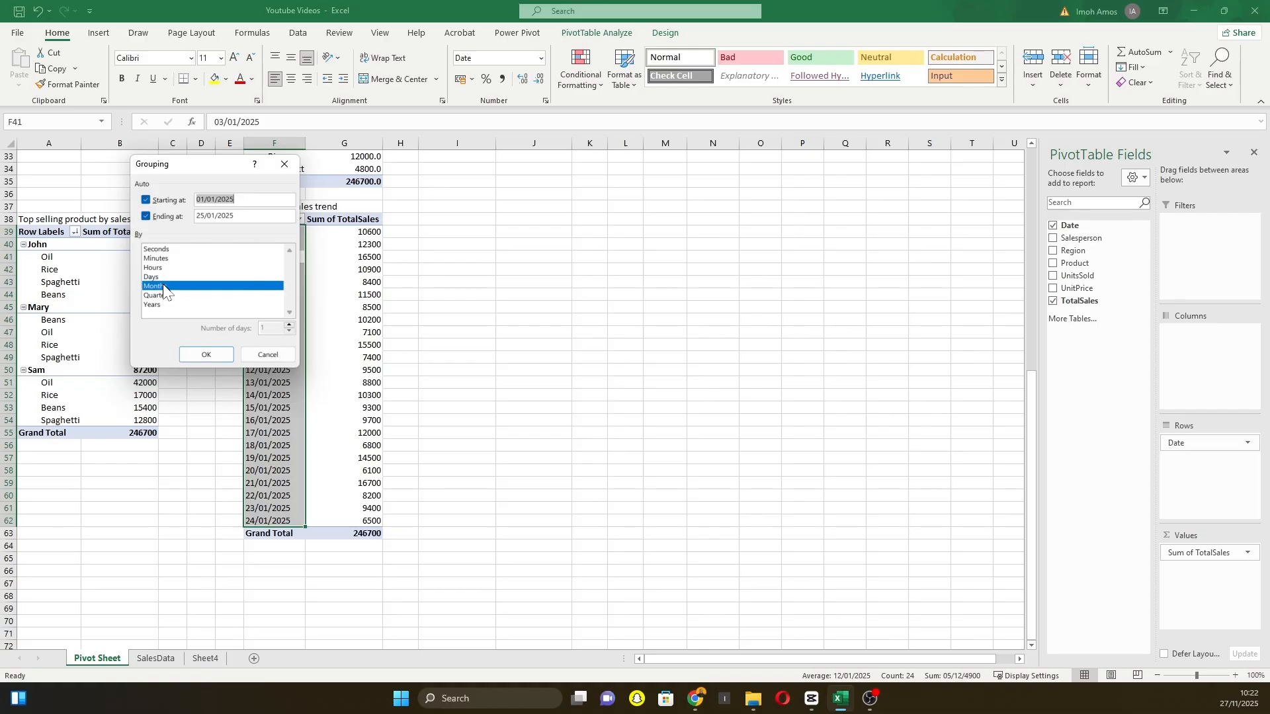
left_click(199, 355)
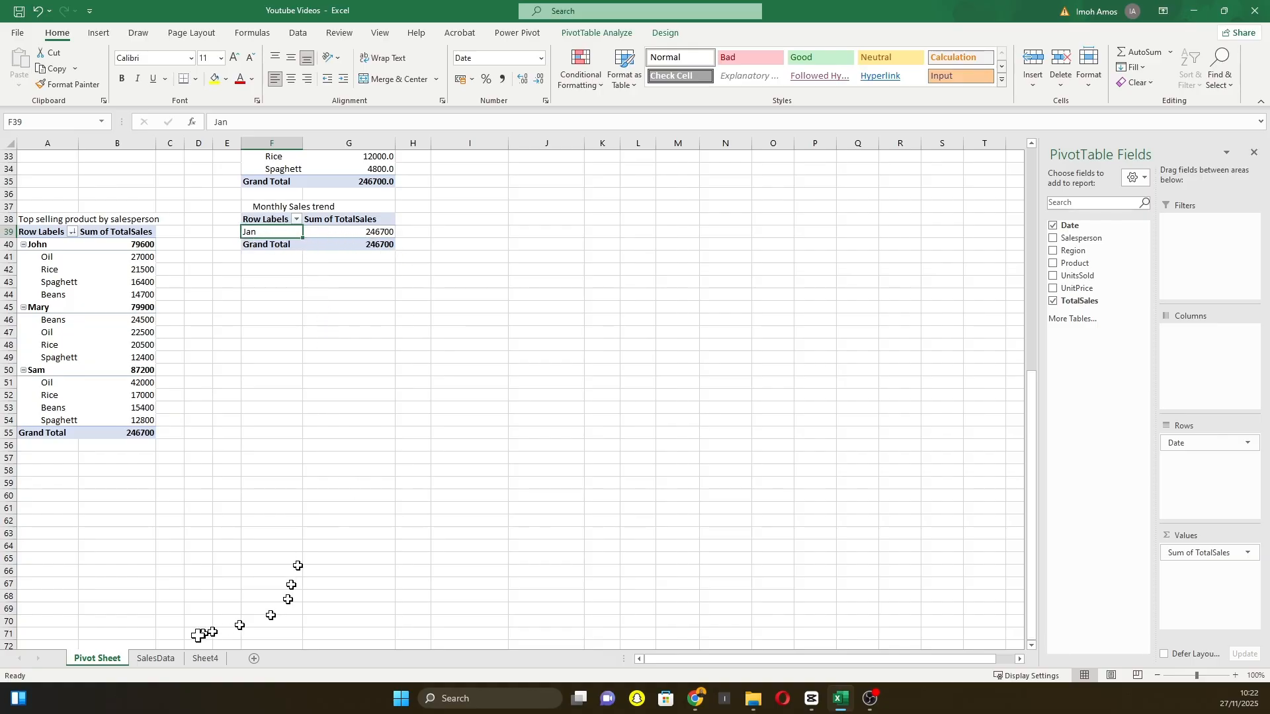
Step: Change the last three dates on SalesData, A47 to A49, to 20/02/2025, 22/03/2025 and 23/04/2025
left_click(158, 659)
scroll(149, 430, "down", 1)
scroll(143, 423, "down", 7)
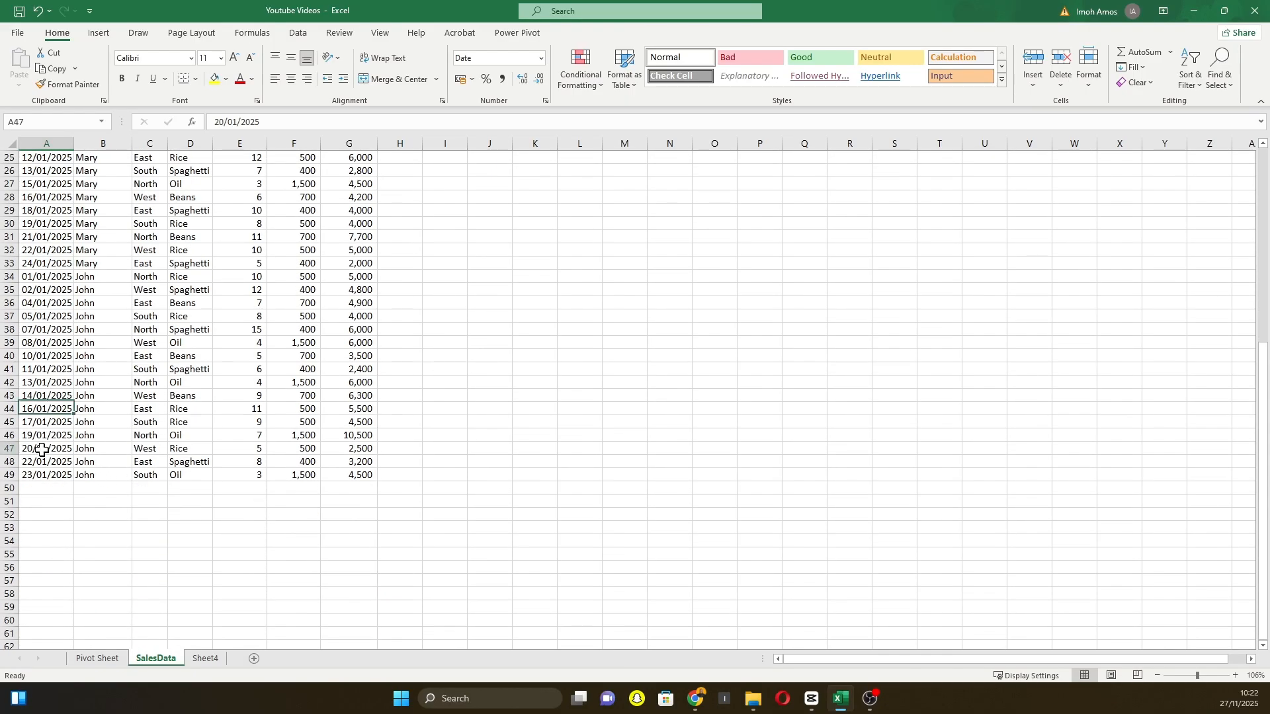
double_click(43, 449)
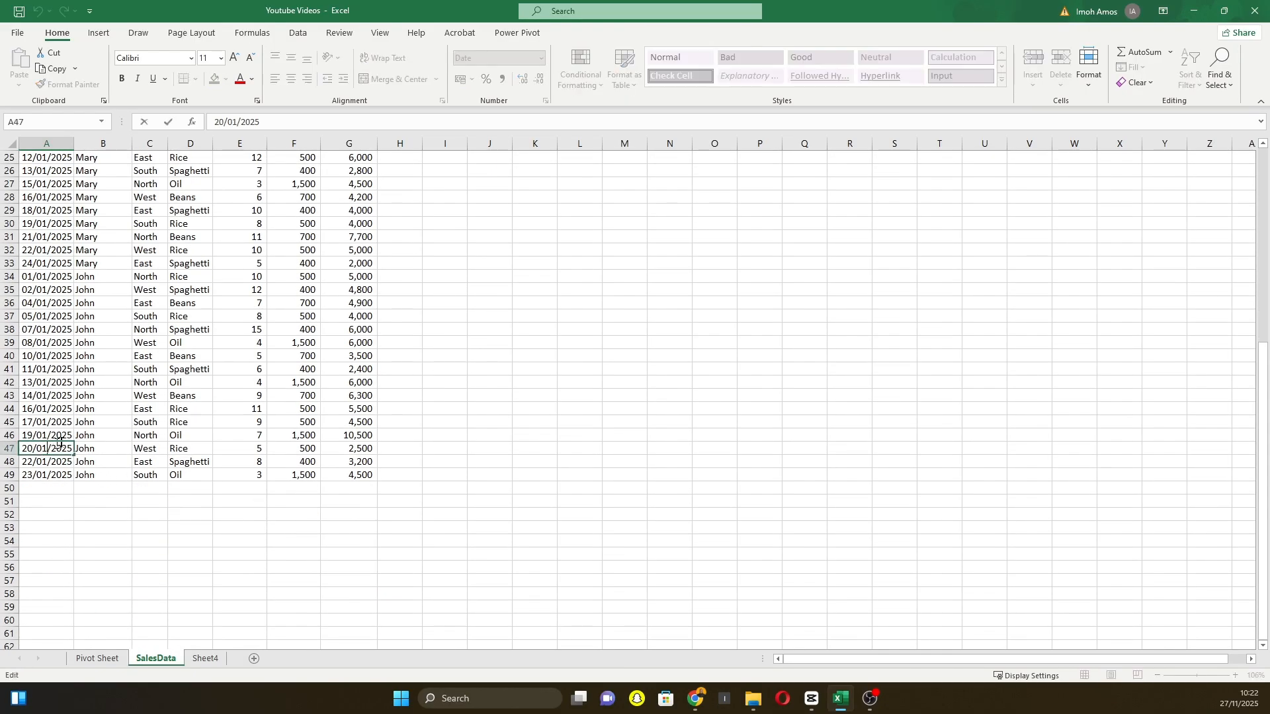
type("2")
key("Return")
double_click(53, 461)
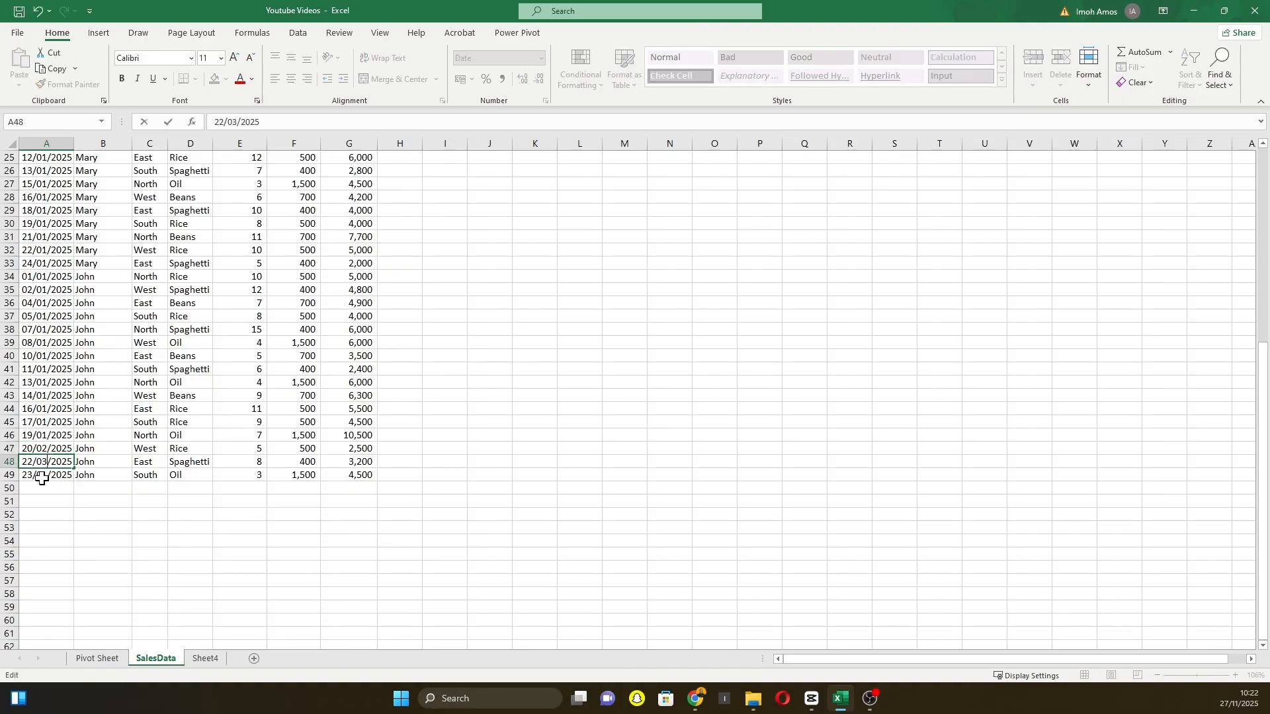
key("Return")
double_click(49, 474)
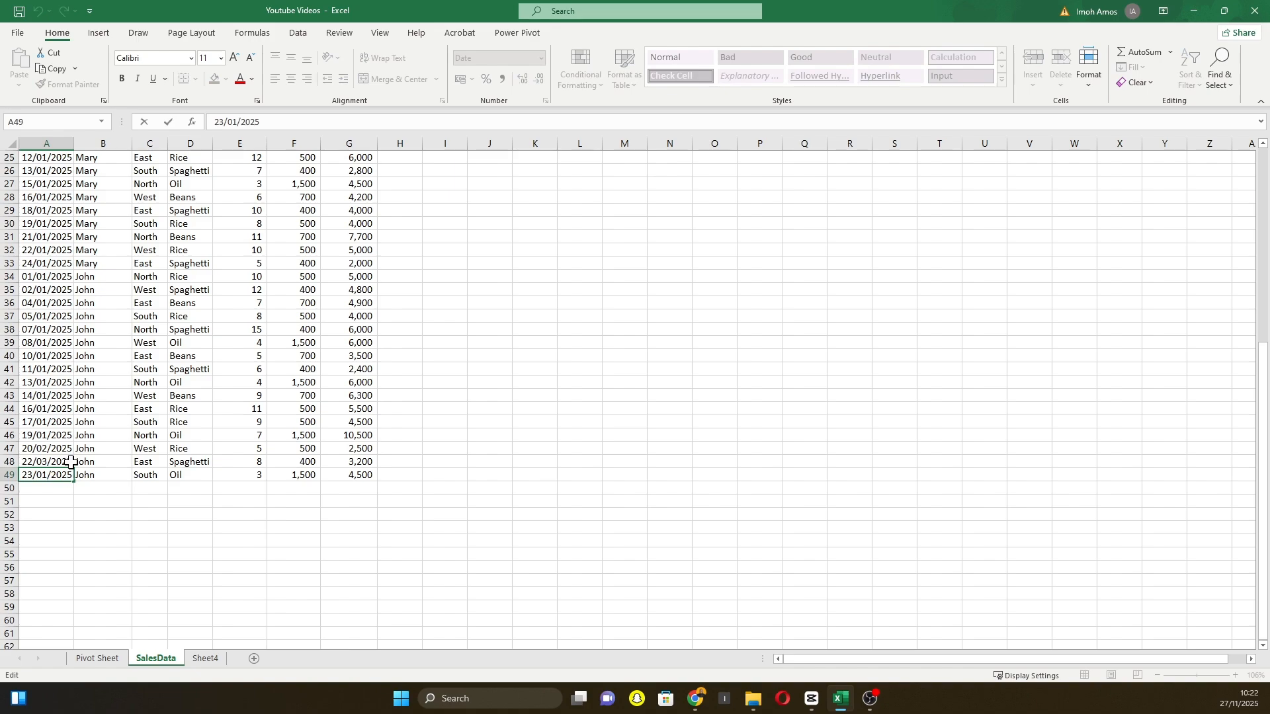
left_click(101, 527)
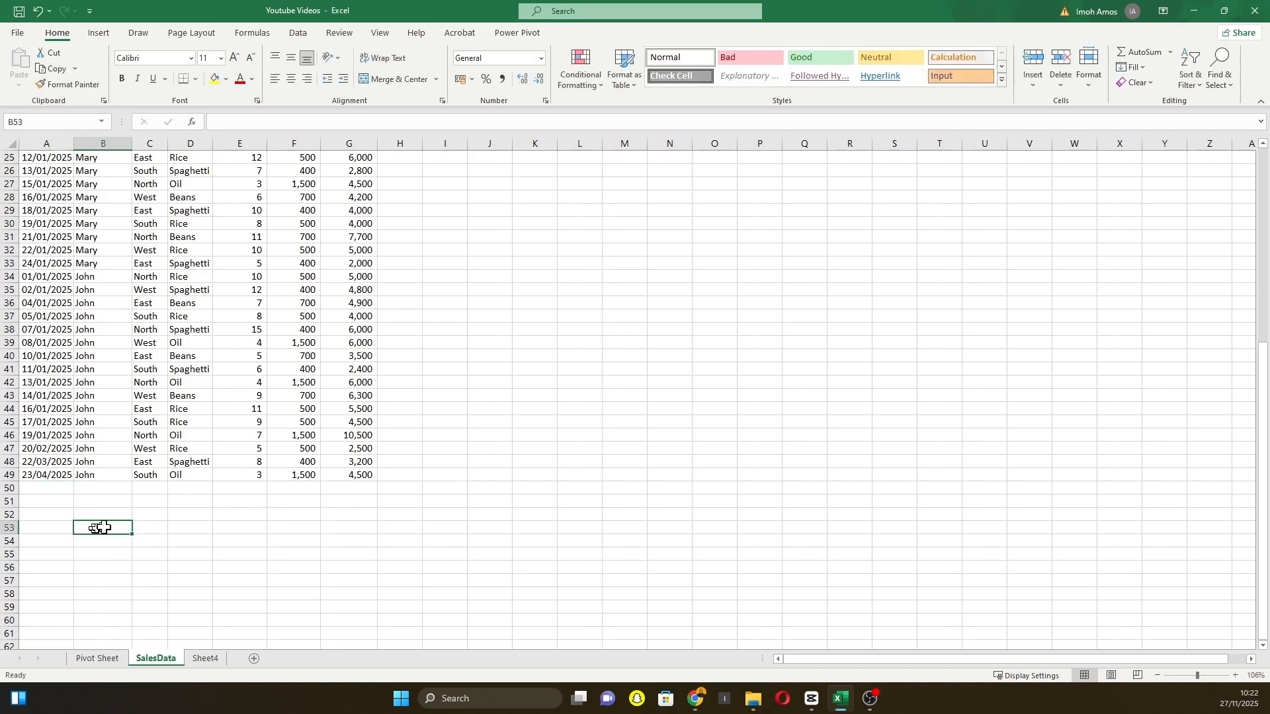
Step: Refresh the Monthly Sales trend PivotTable on Pivot Sheet to pick up the changed dates
left_click(79, 655)
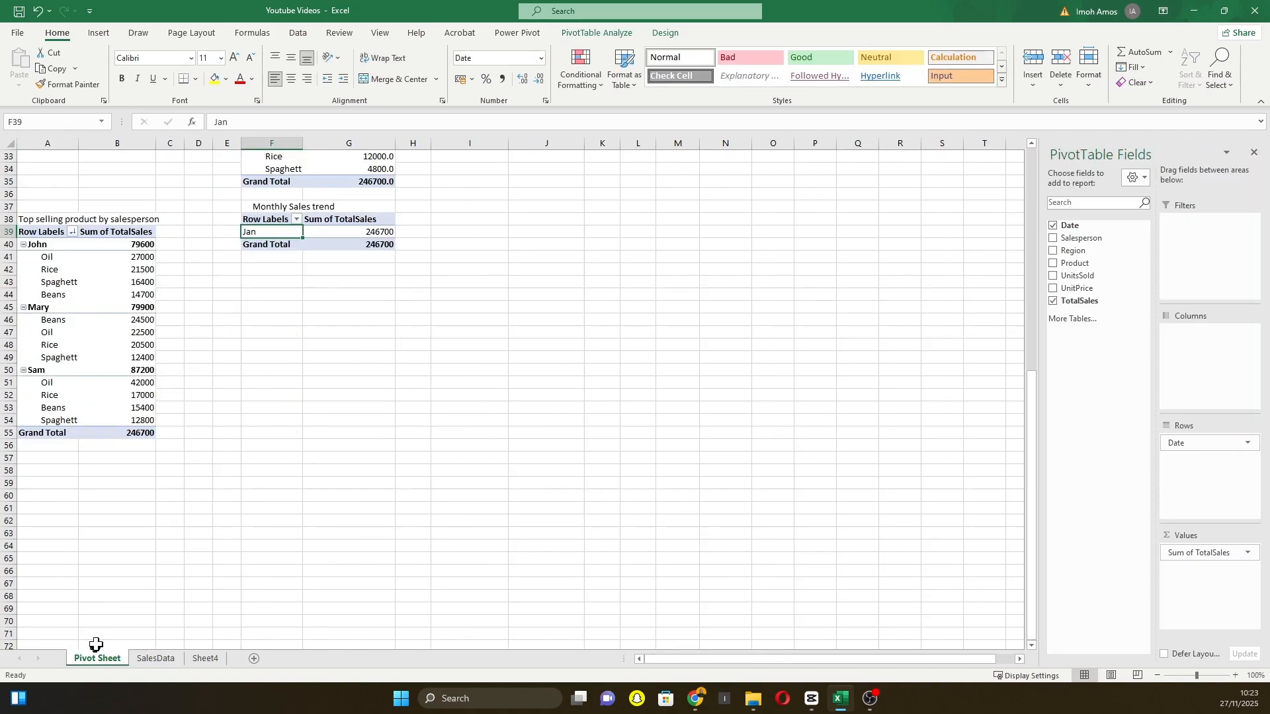
left_click(595, 31)
left_click(495, 66)
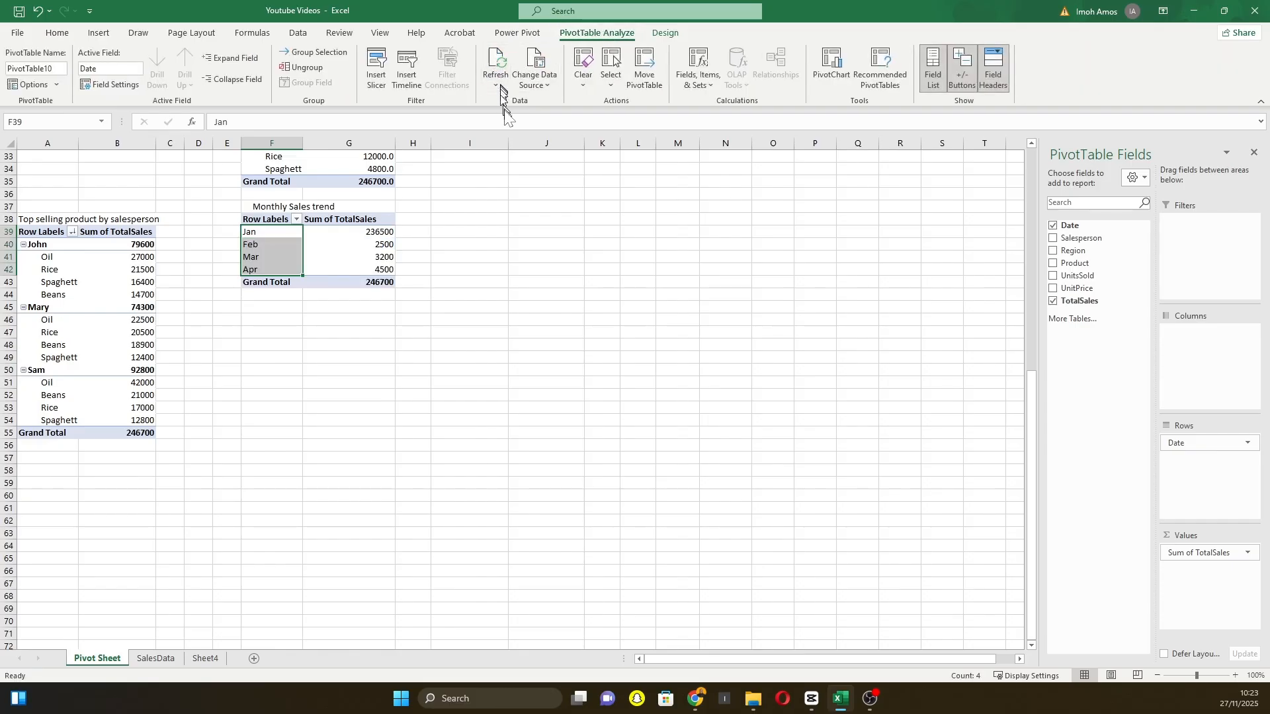
left_click(298, 395)
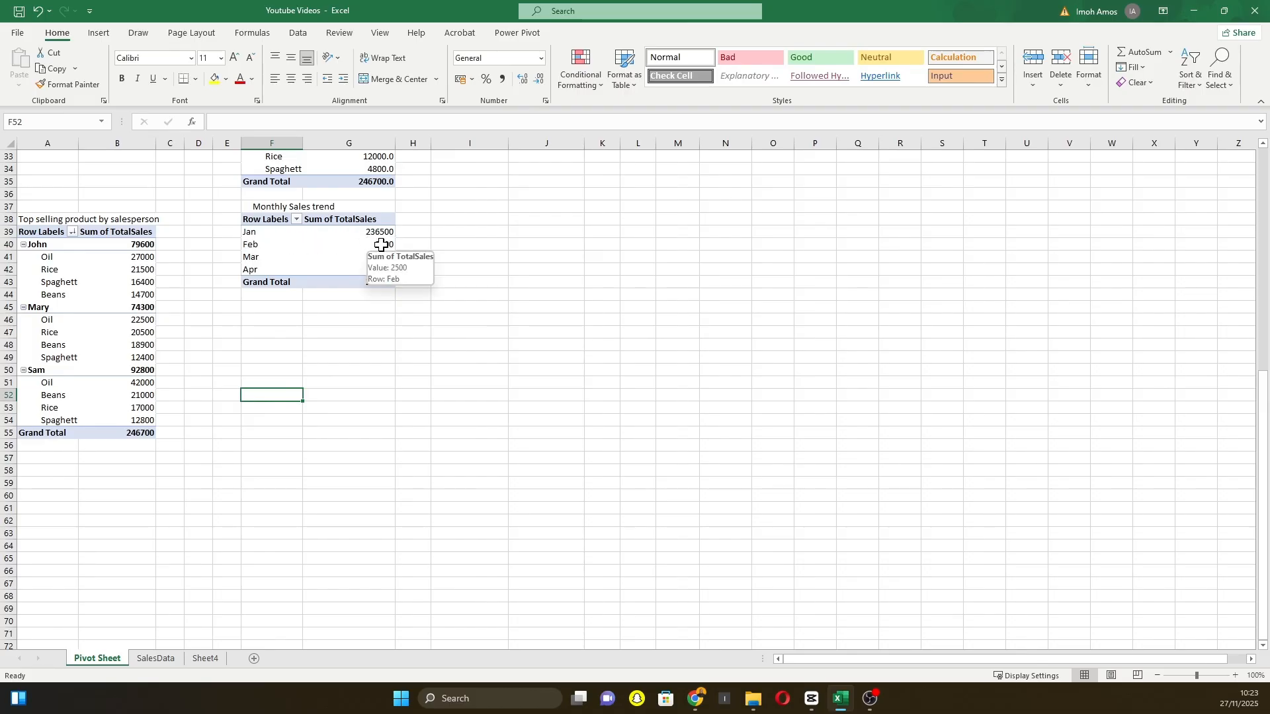
Step: Compare the February and March totals in the Monthly Sales trend PivotTable with the sales in rows 47 and 48 of SalesData
left_click(159, 659)
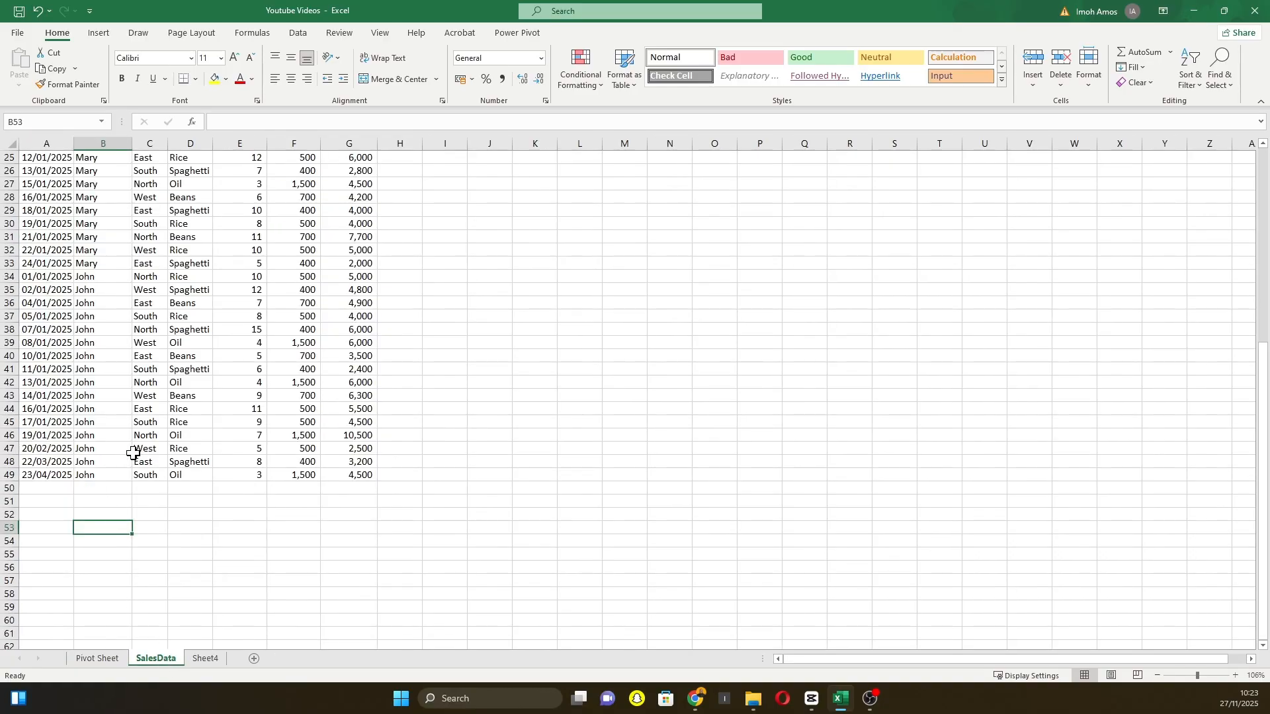
left_click(365, 449)
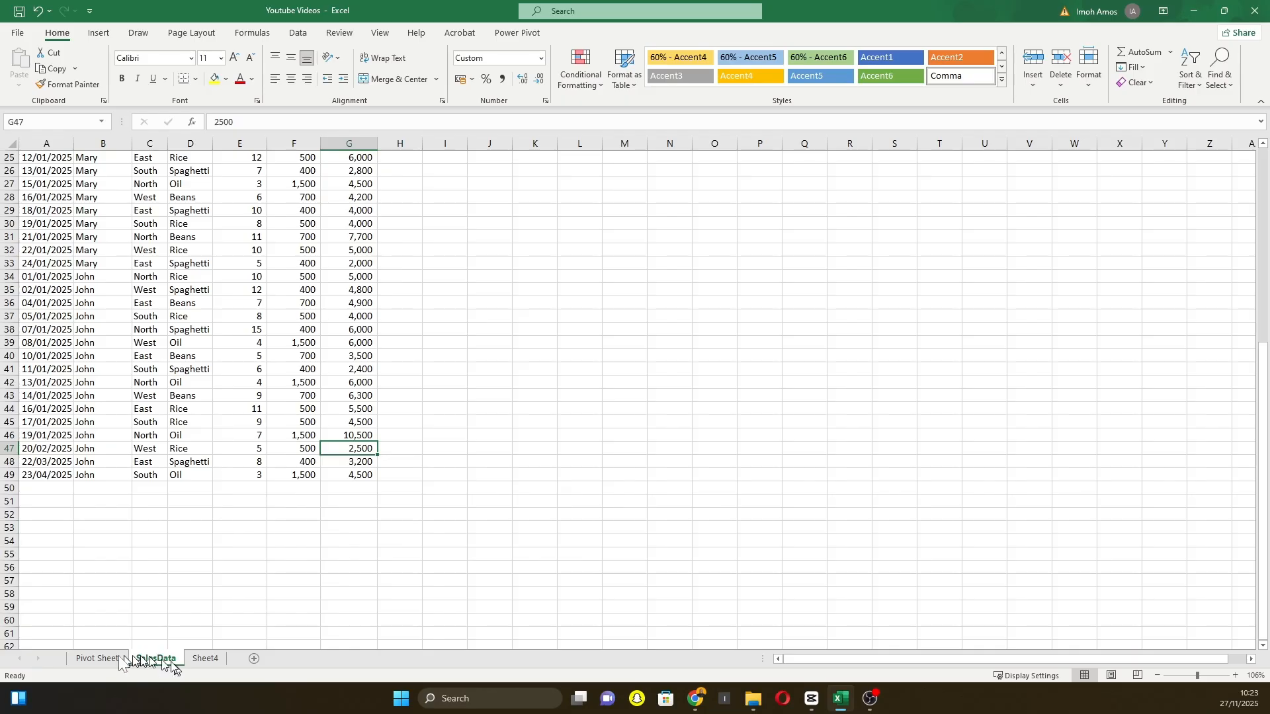
left_click(97, 658)
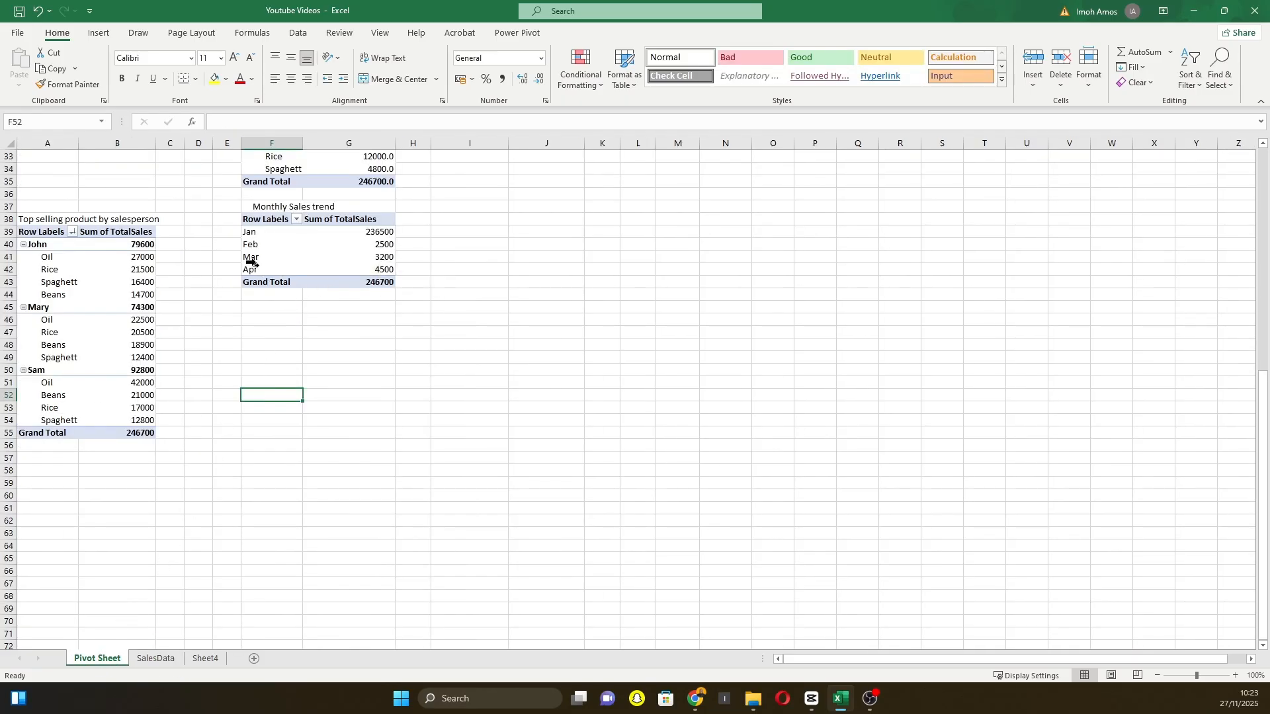
left_click(382, 257)
left_click(156, 659)
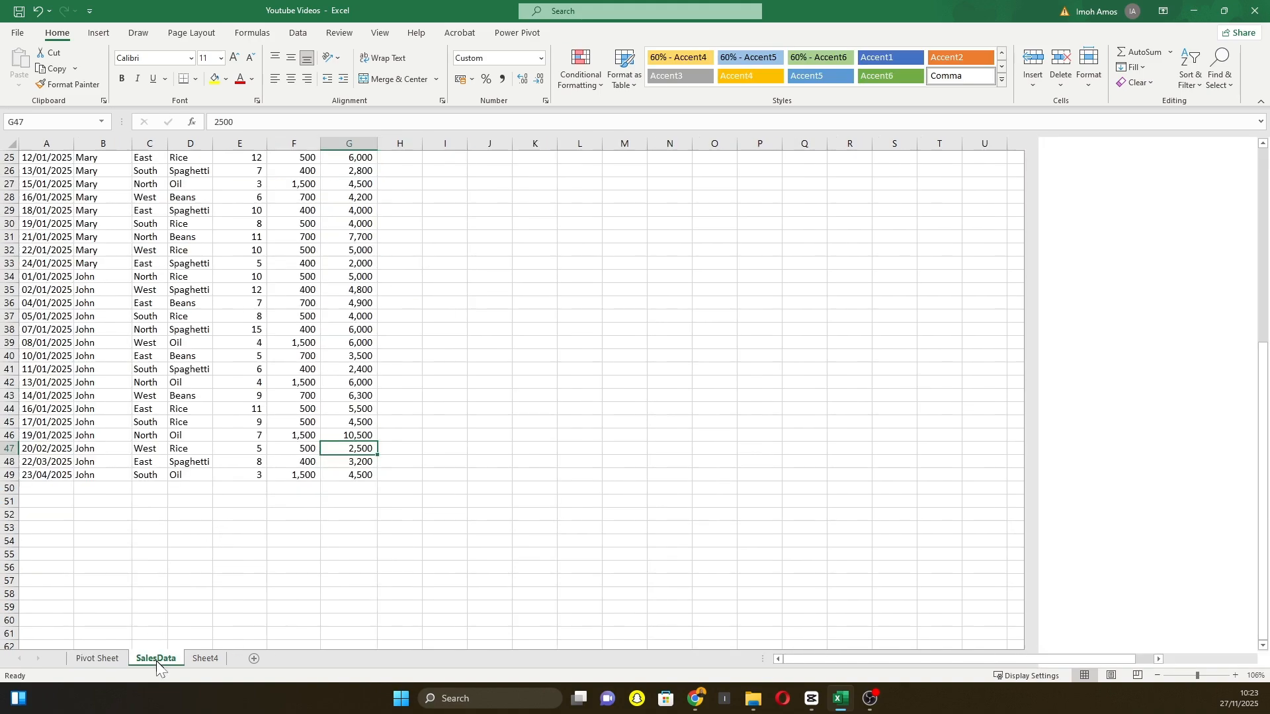
left_click(57, 461)
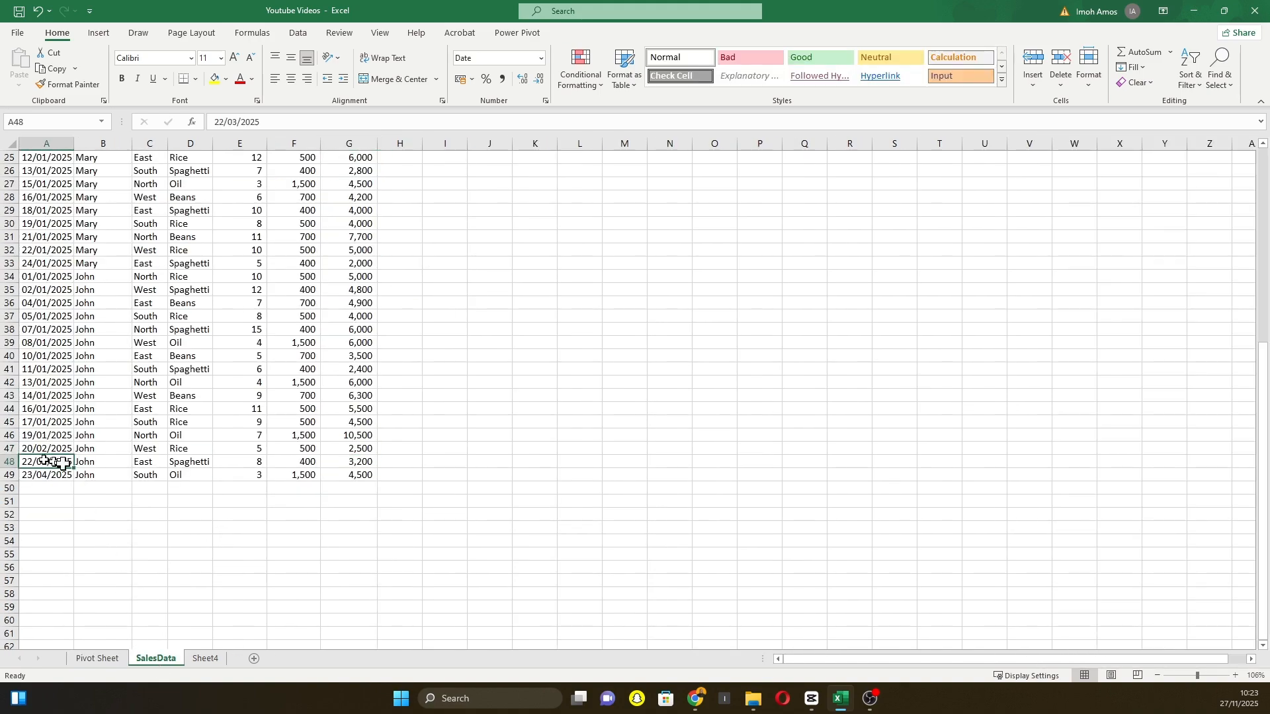
left_click(96, 465)
left_click(138, 463)
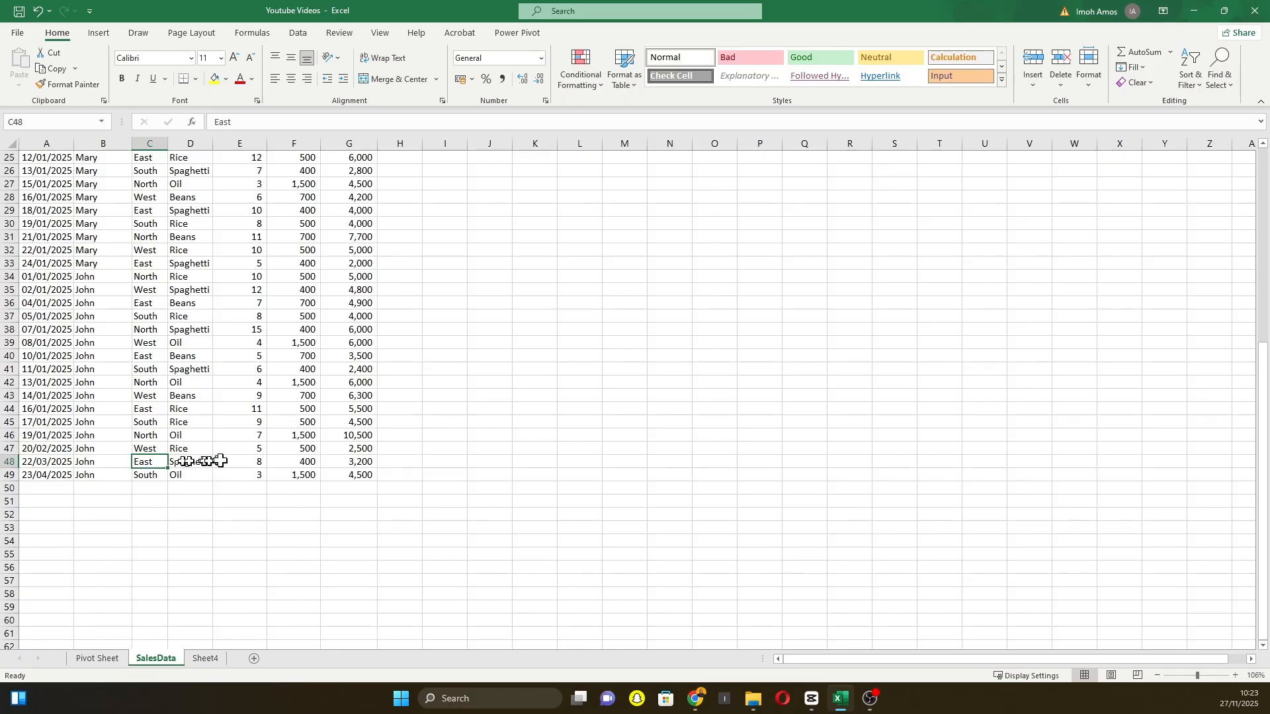
left_click(40, 461)
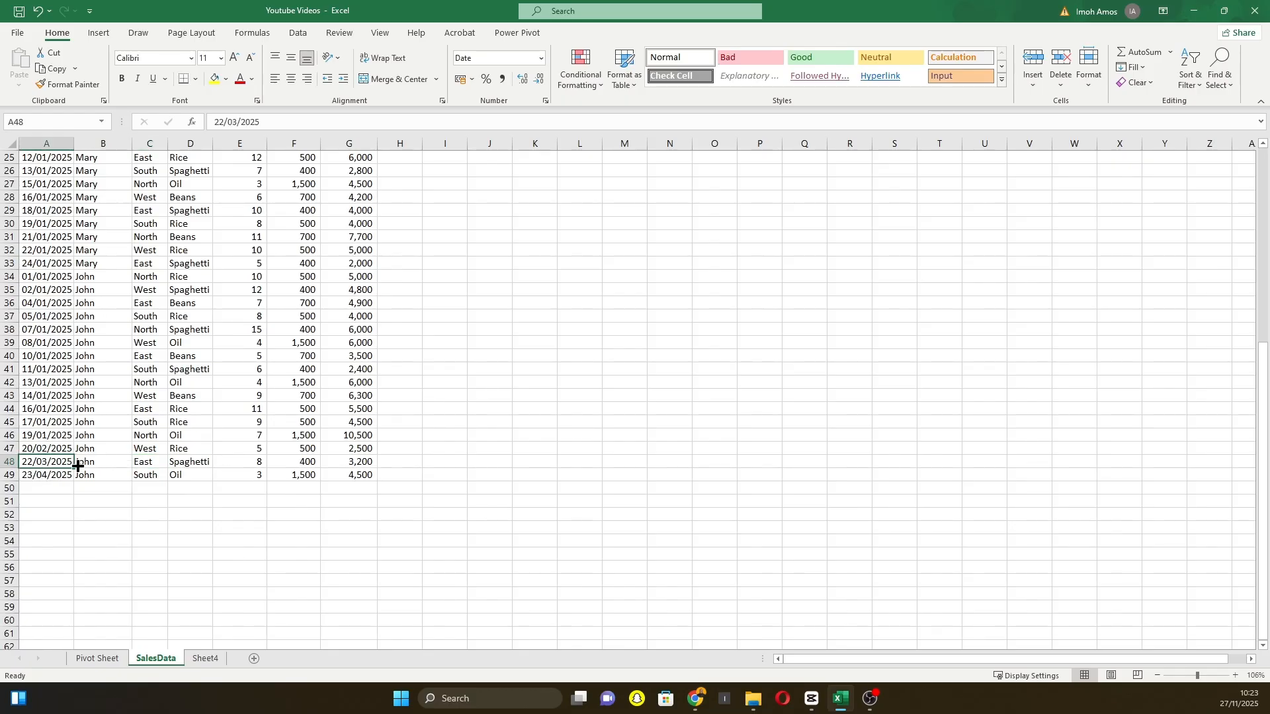
left_click(309, 461)
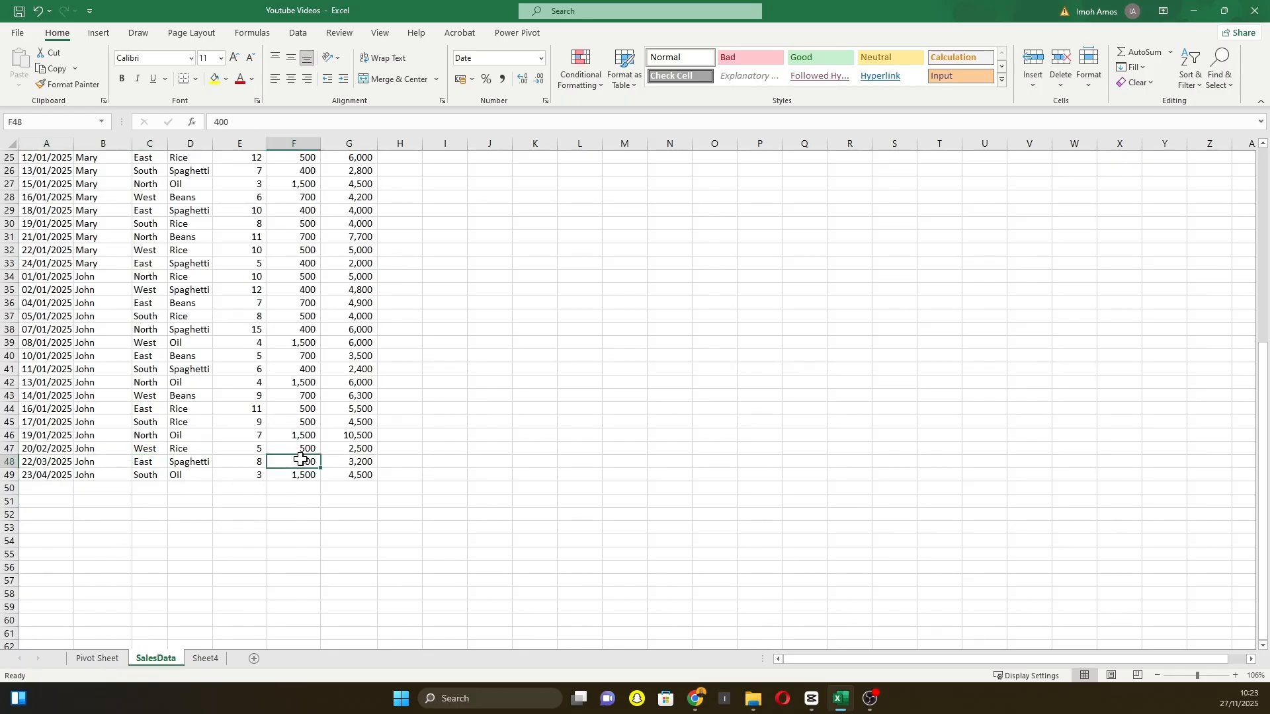
left_click(361, 463)
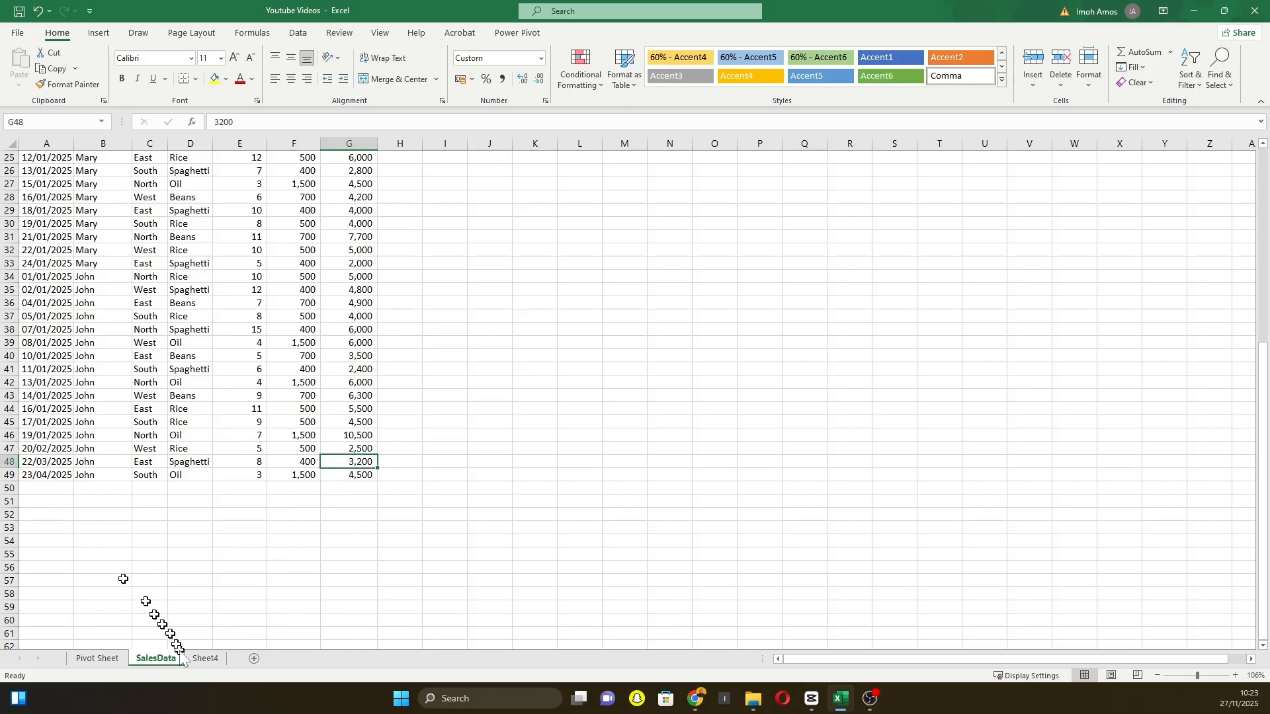
left_click(98, 659)
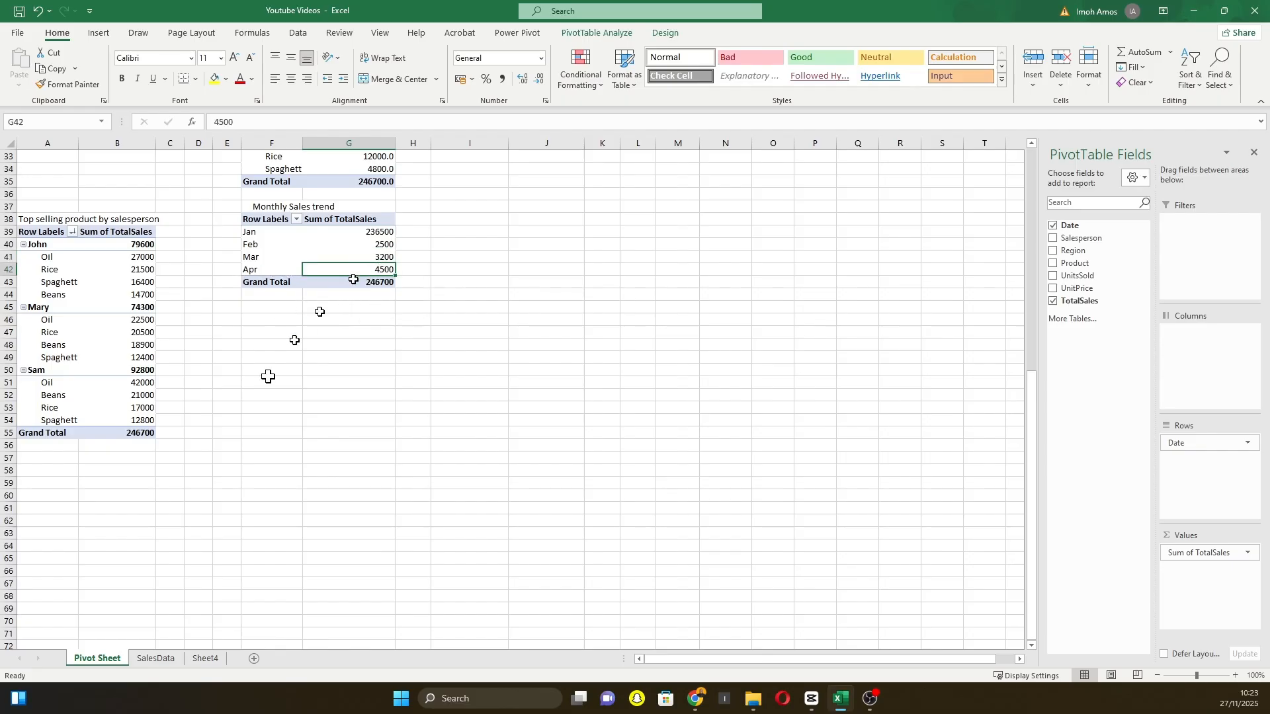
Step: Check the April total in the Monthly Sales trend PivotTable against the sale in row 49 of SalesData
left_click(156, 659)
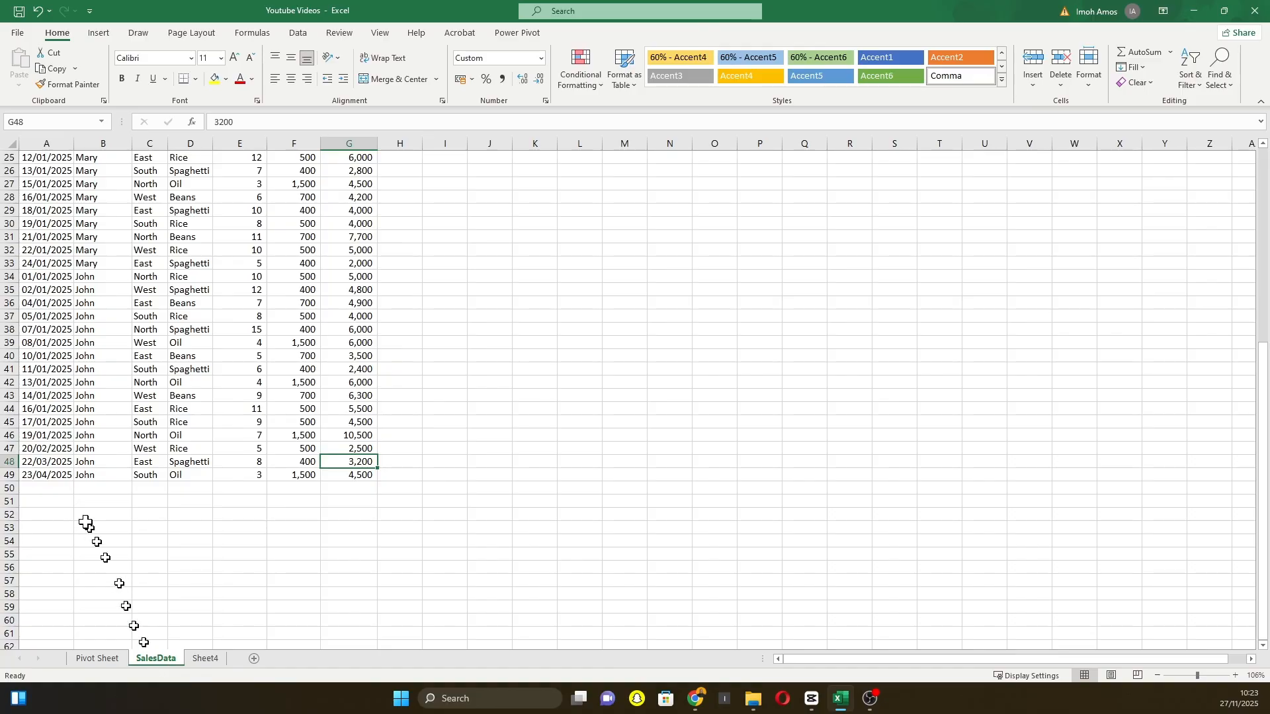
left_click(57, 475)
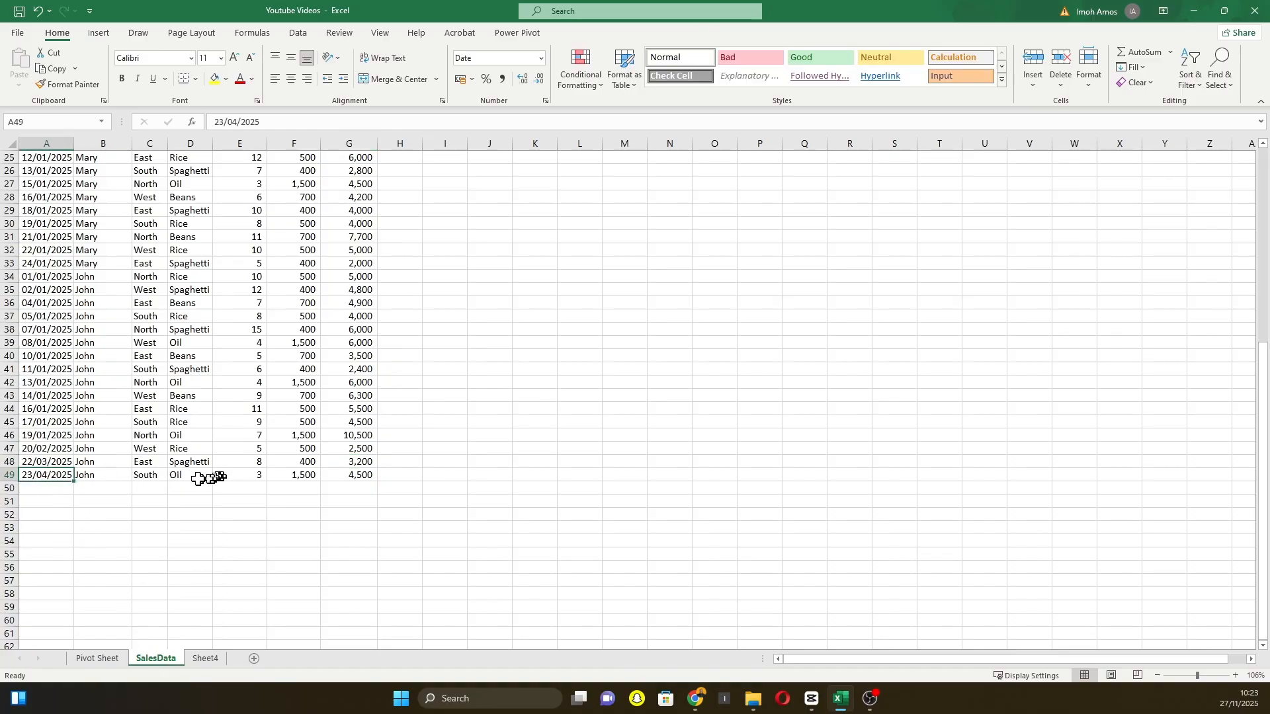
left_click(295, 477)
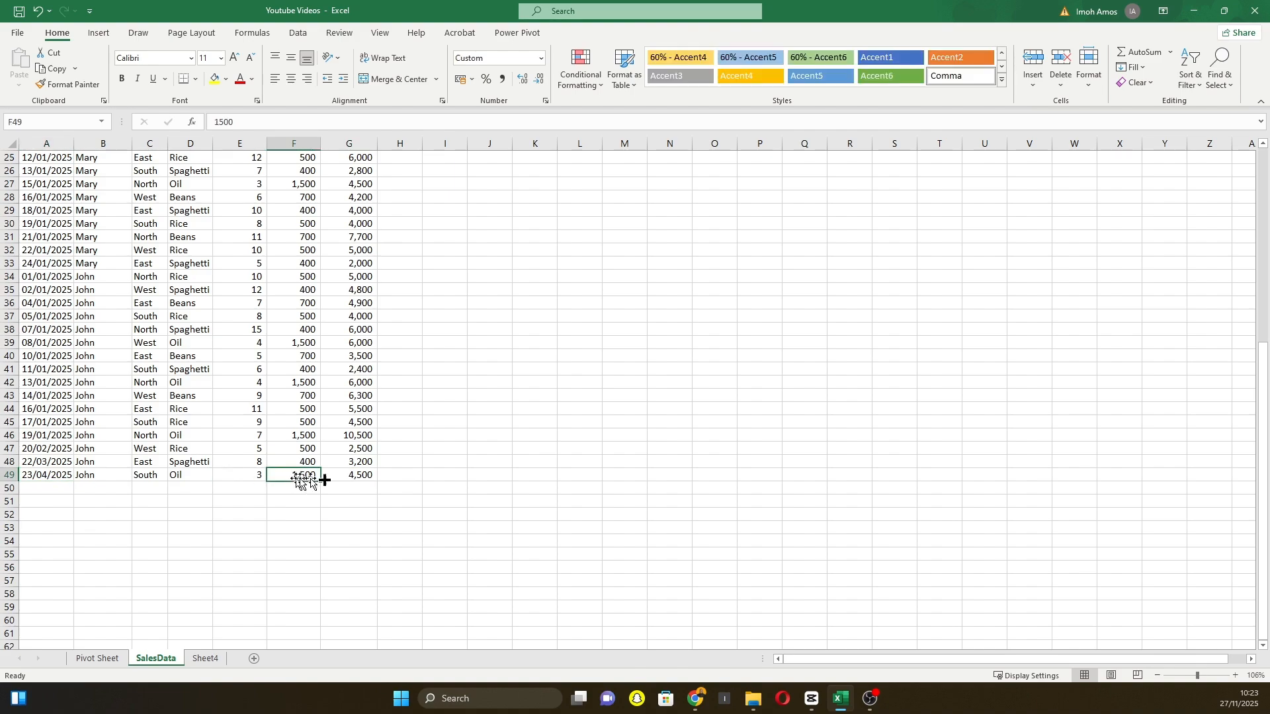
left_click(360, 477)
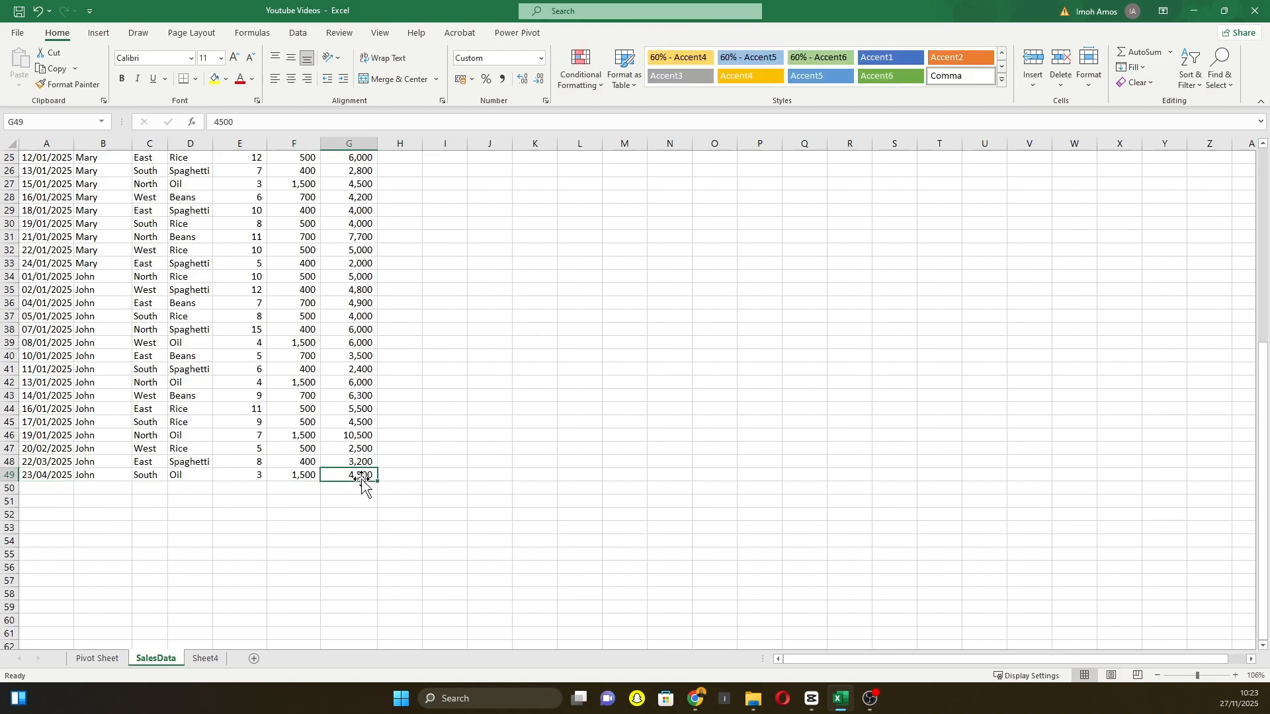
left_click(102, 658)
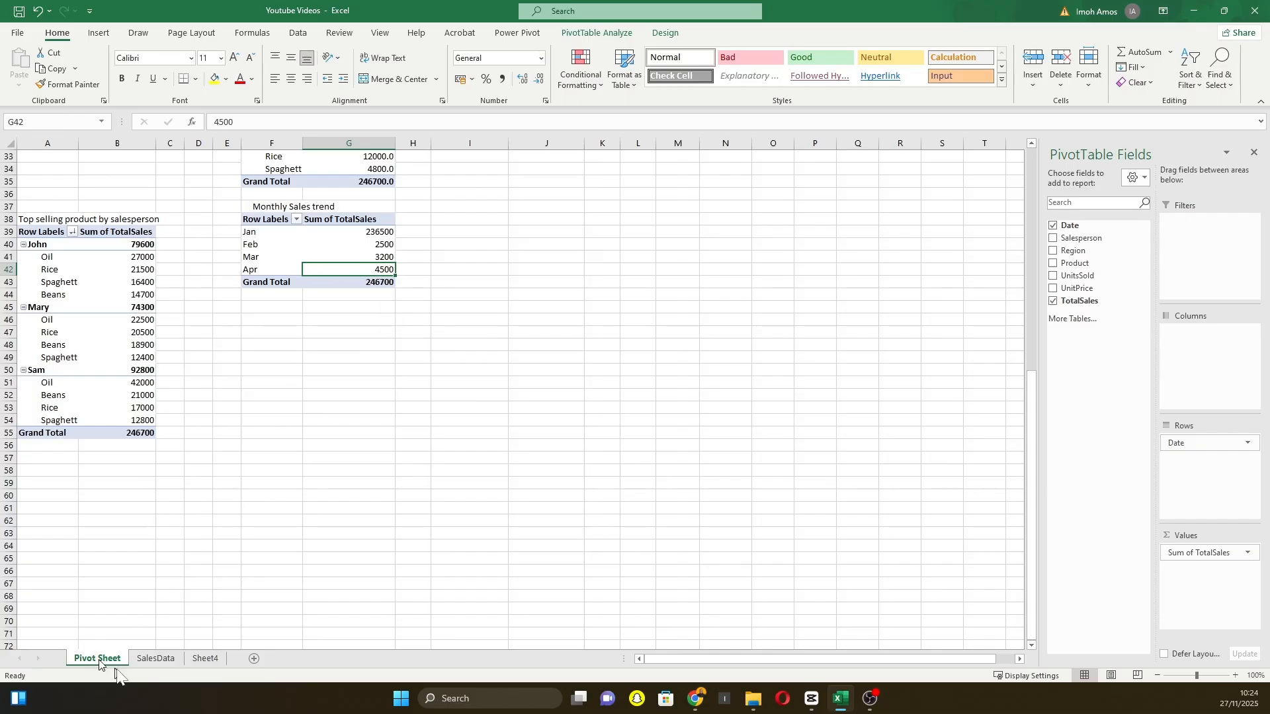
left_click(148, 657)
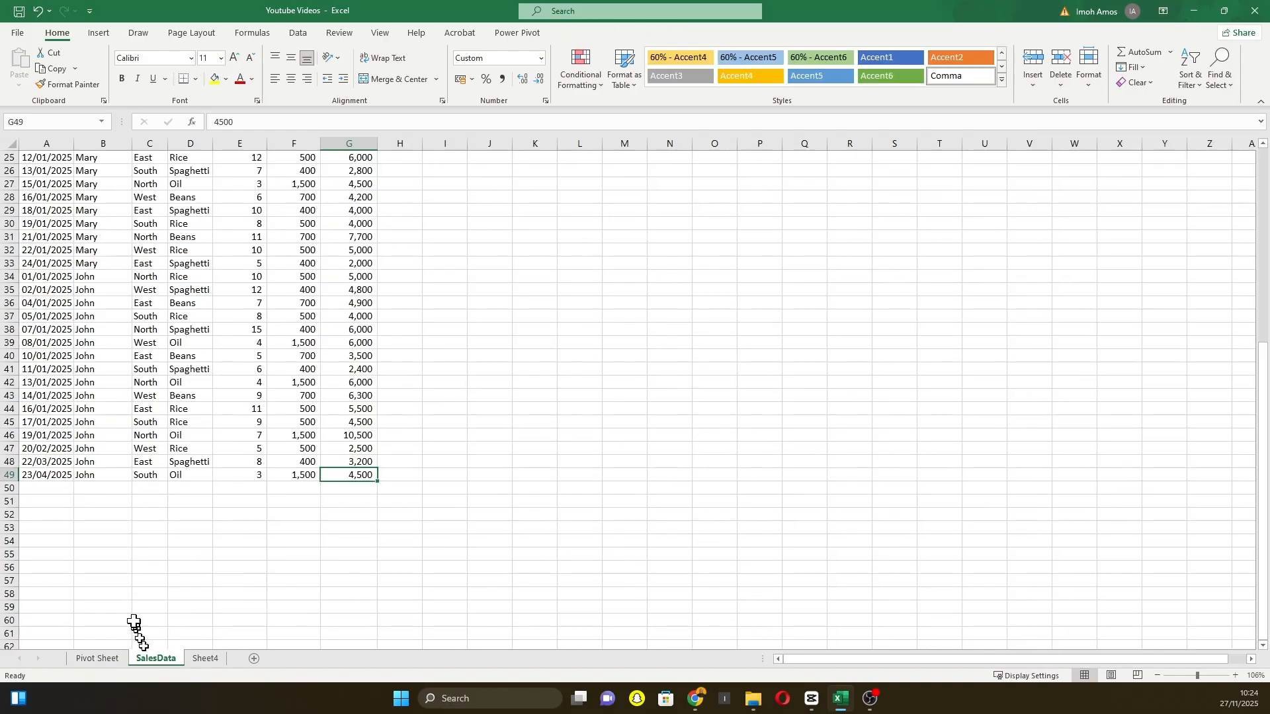
left_click(110, 659)
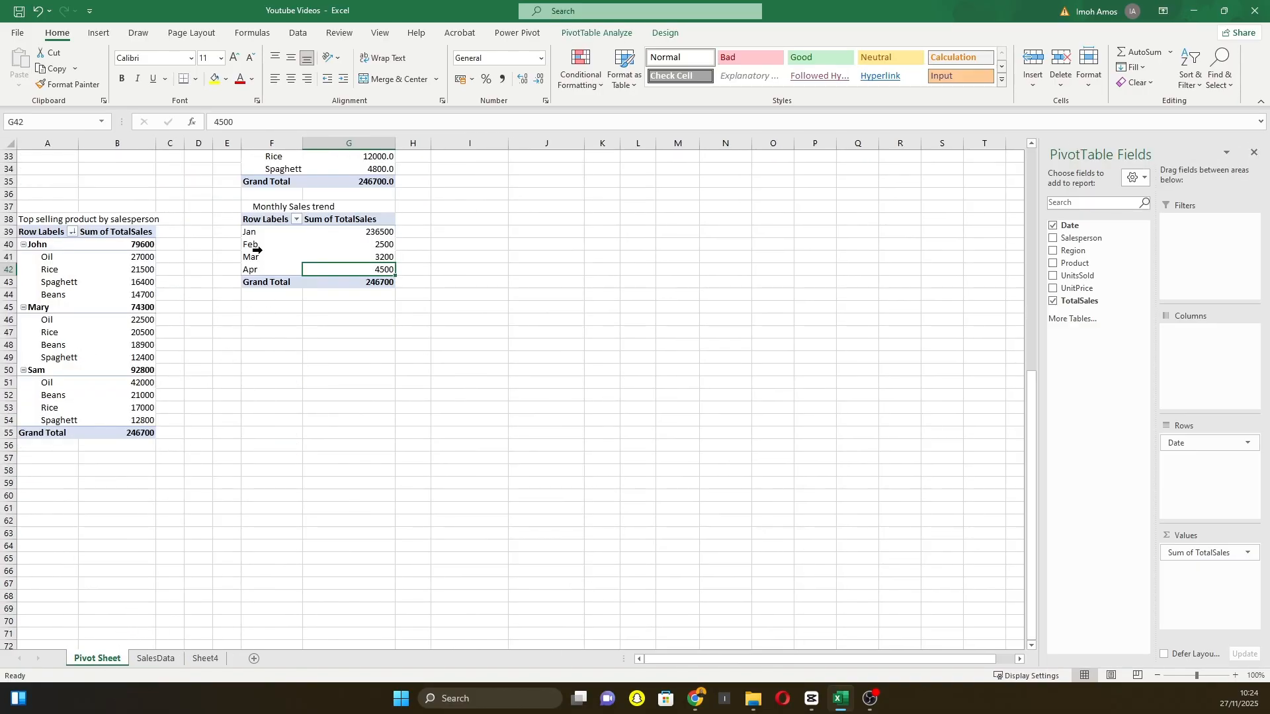
left_click(257, 250)
right_click(263, 251)
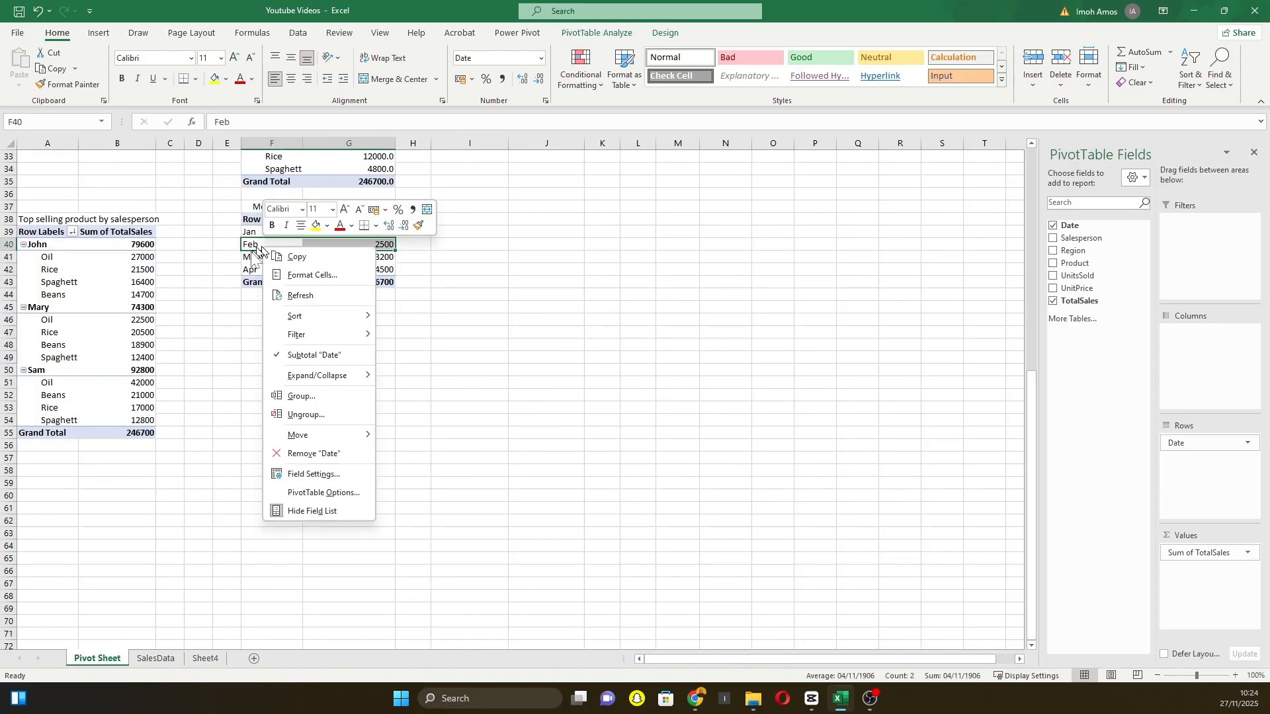
left_click(420, 297)
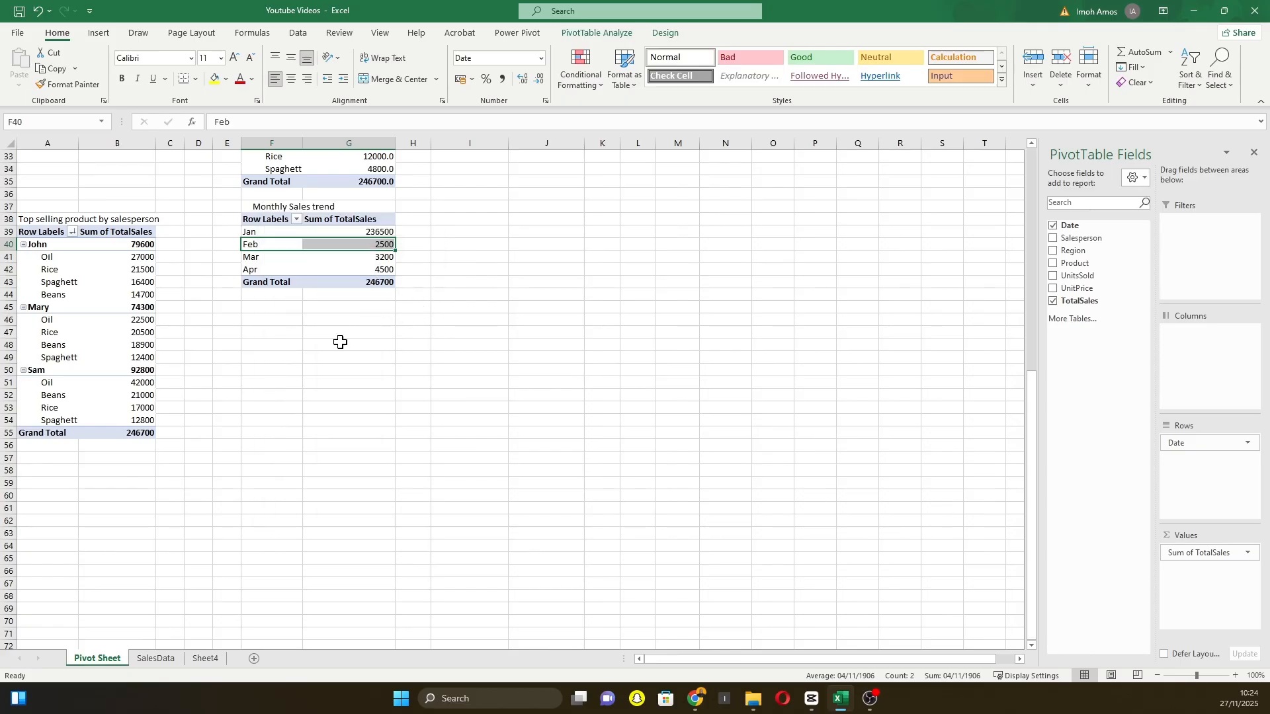
Step: Undo the last refresh of the PivotTables on Pivot Sheet and check the dates on SalesData
left_click(38, 12)
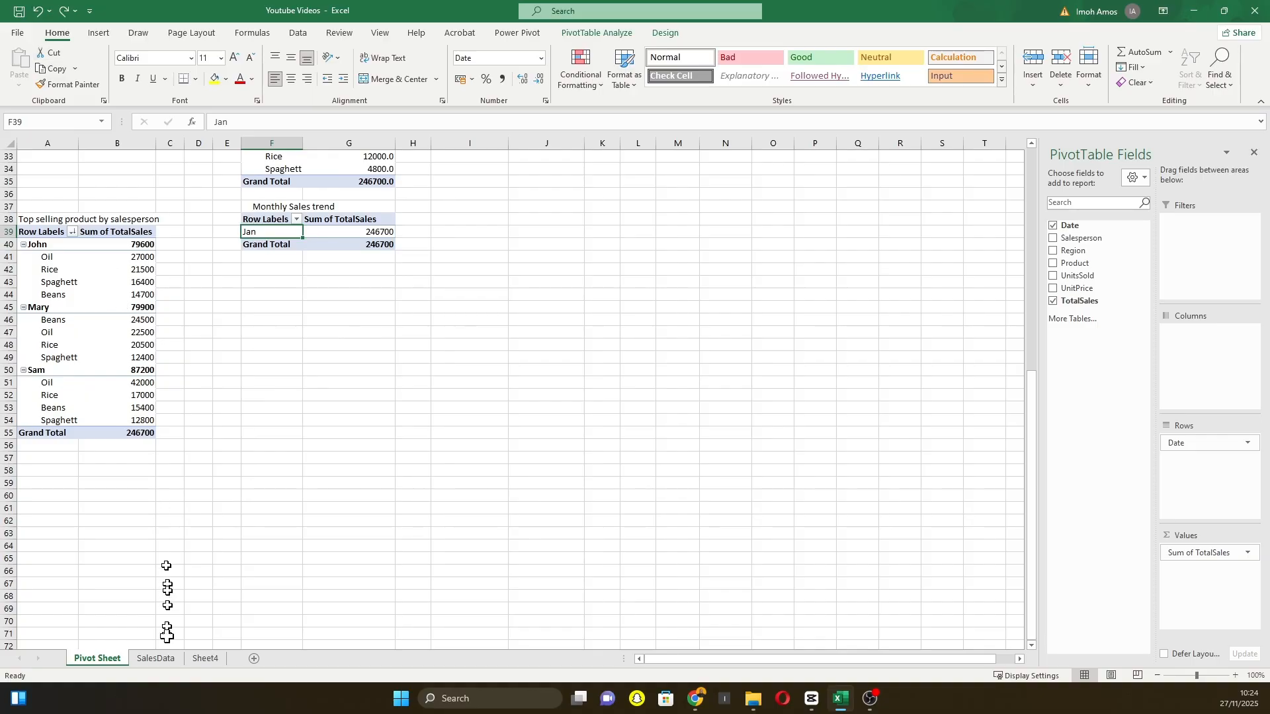
left_click(156, 659)
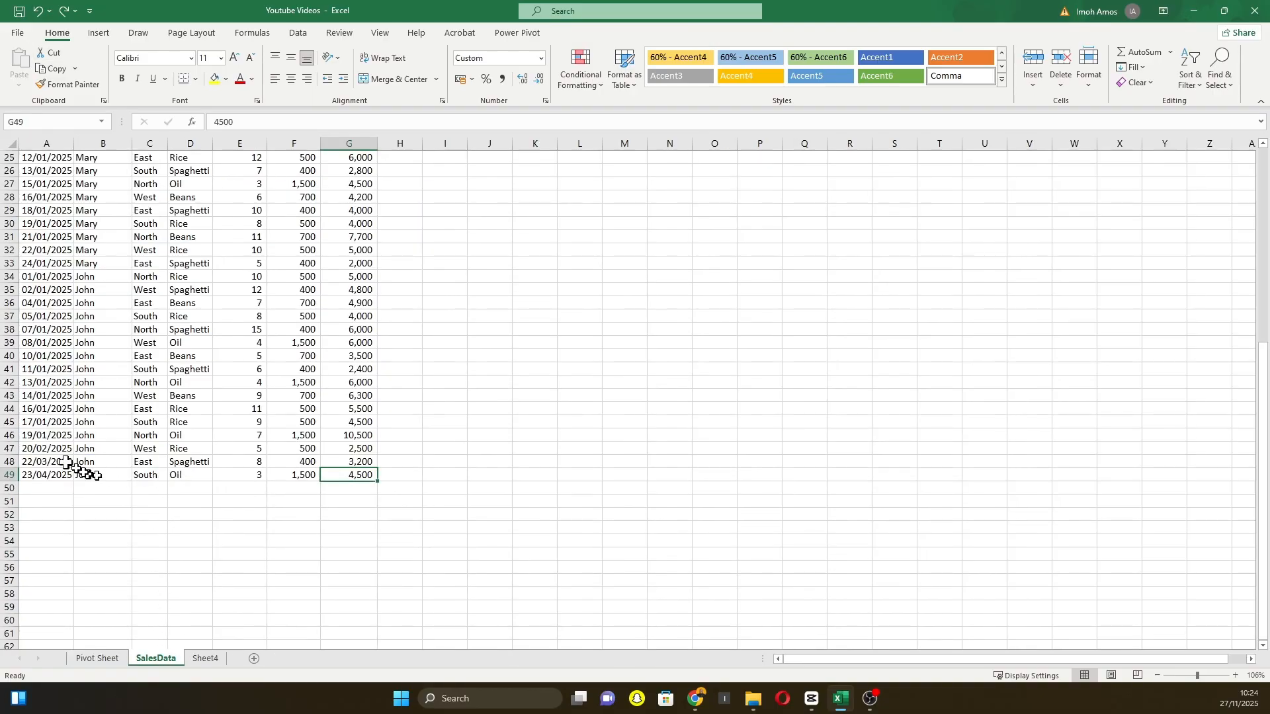
left_click(102, 659)
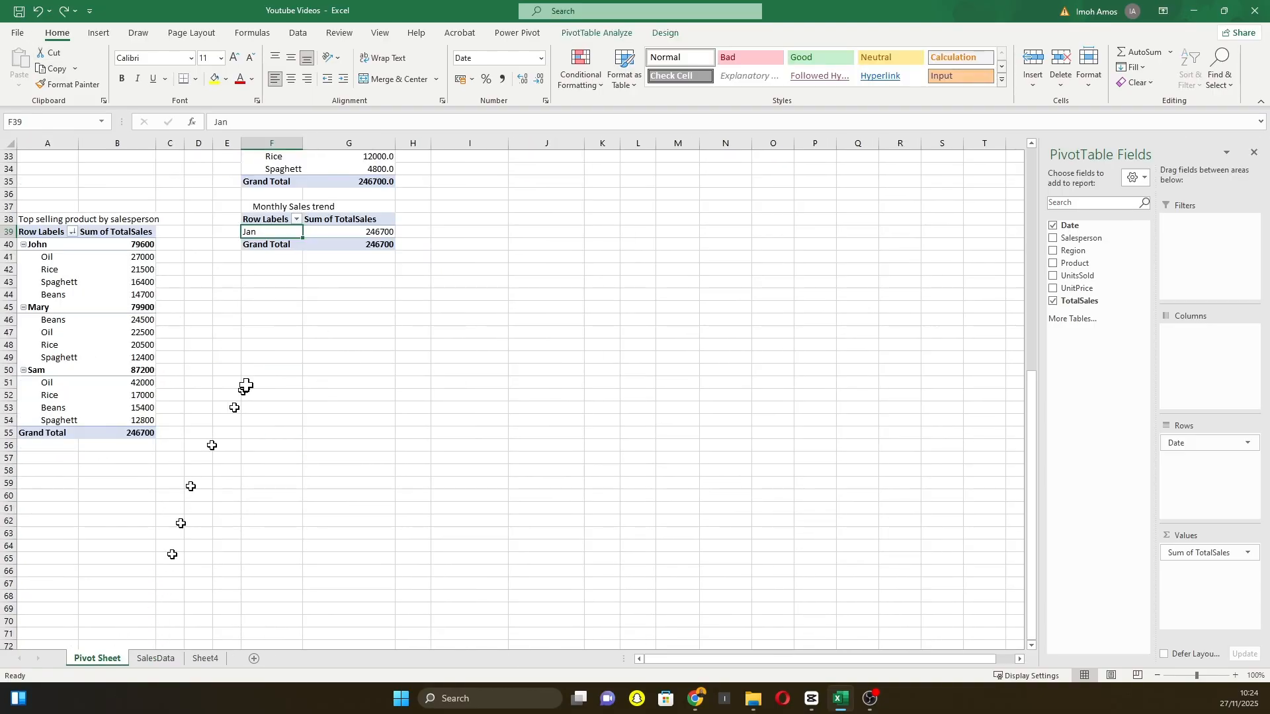
Step: Undo the three date changes in A47 to A49 on SalesData and return to Pivot Sheet with an empty cell selected
left_click(37, 19)
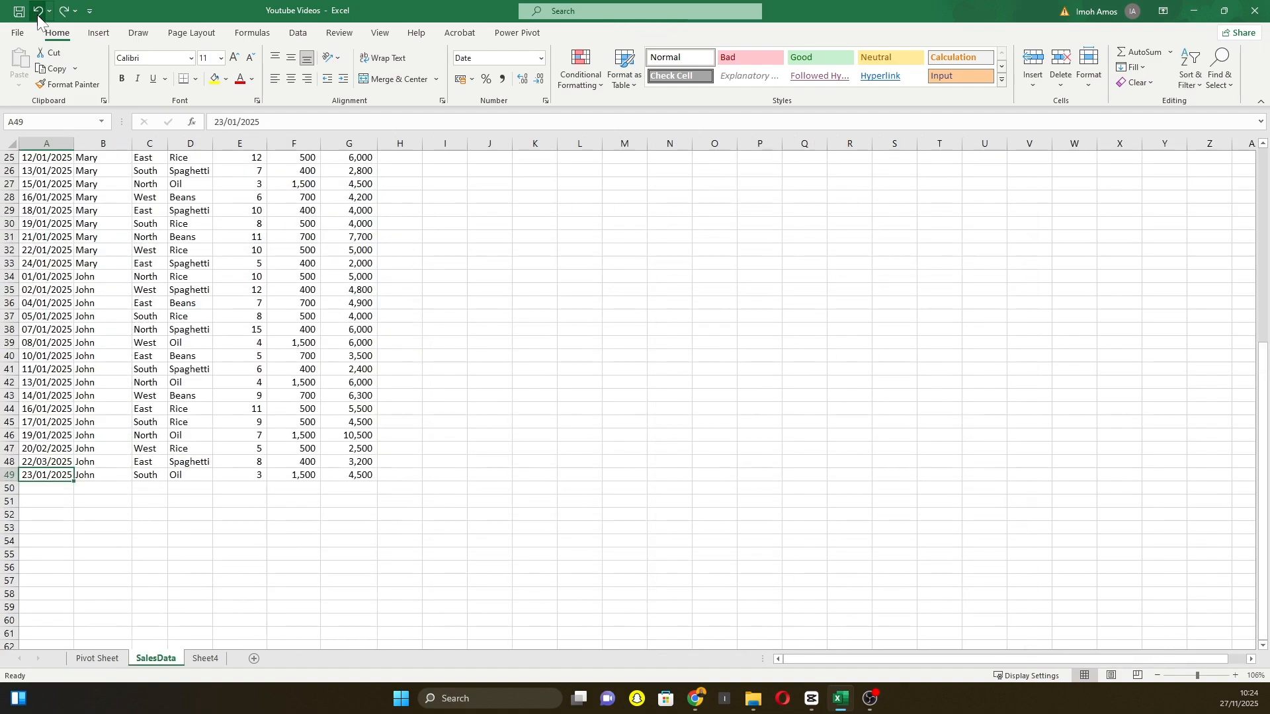
left_click(38, 18)
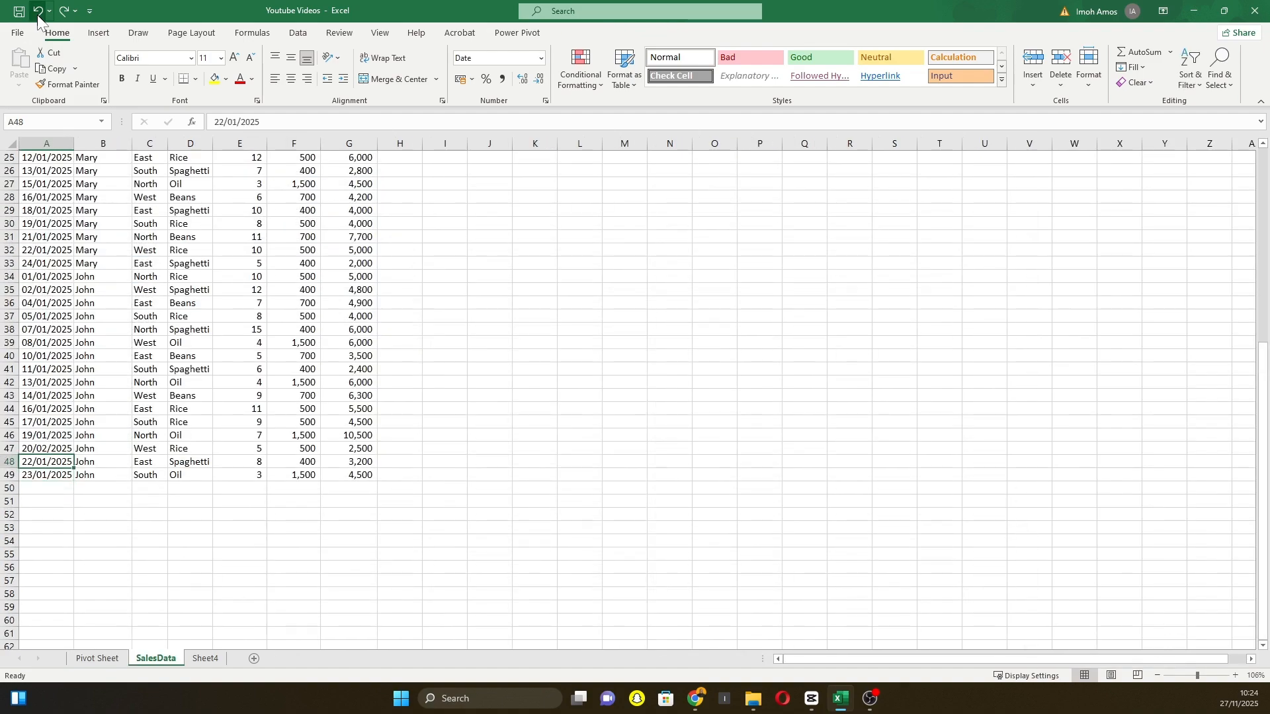
left_click(38, 19)
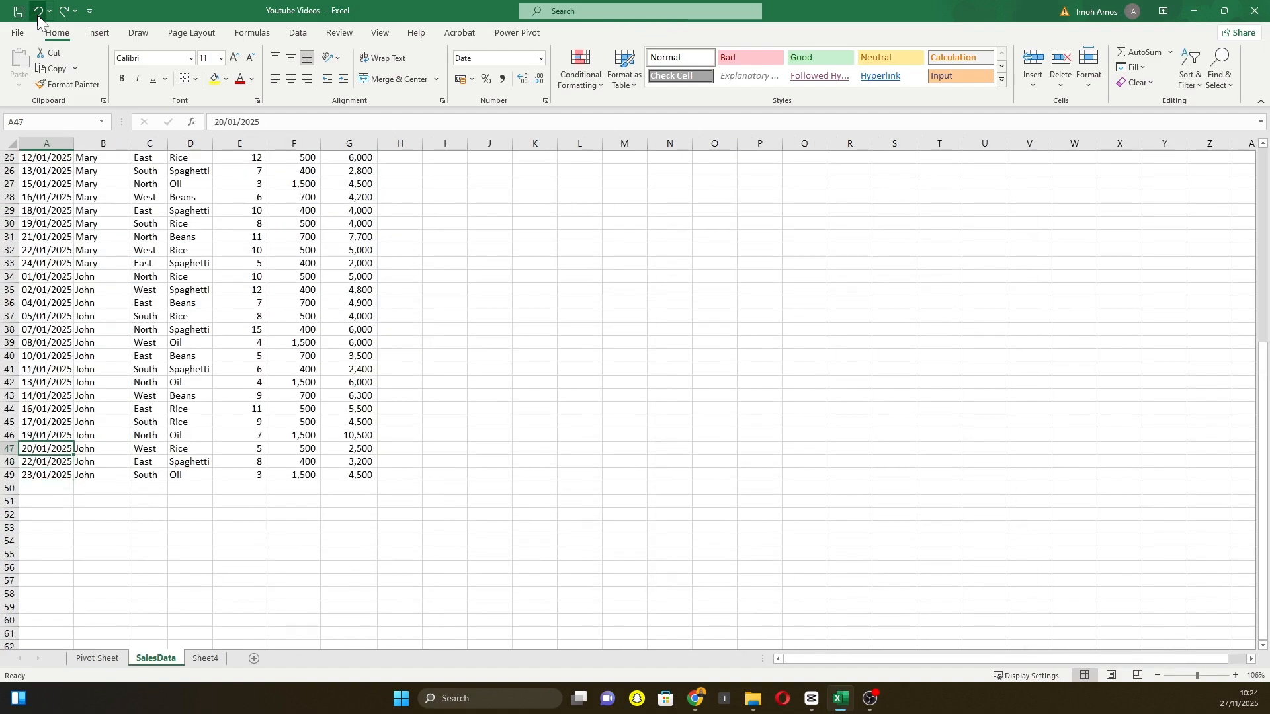
left_click(98, 657)
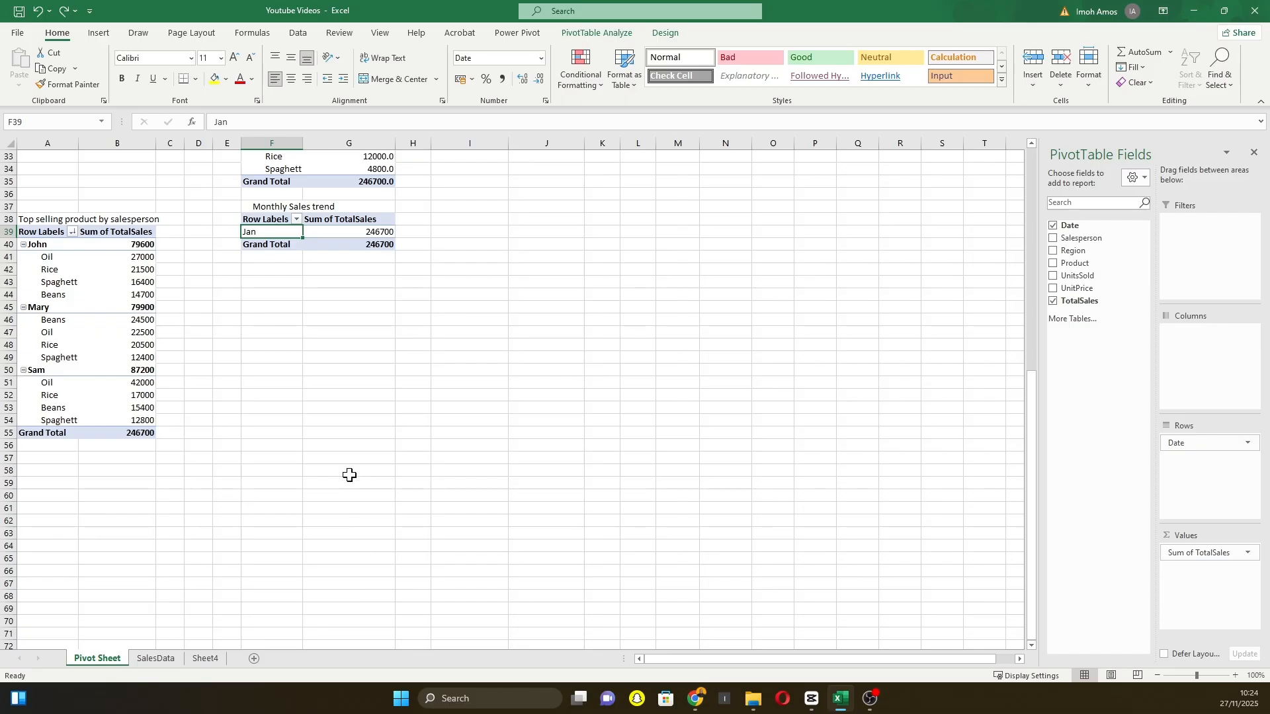
left_click(264, 307)
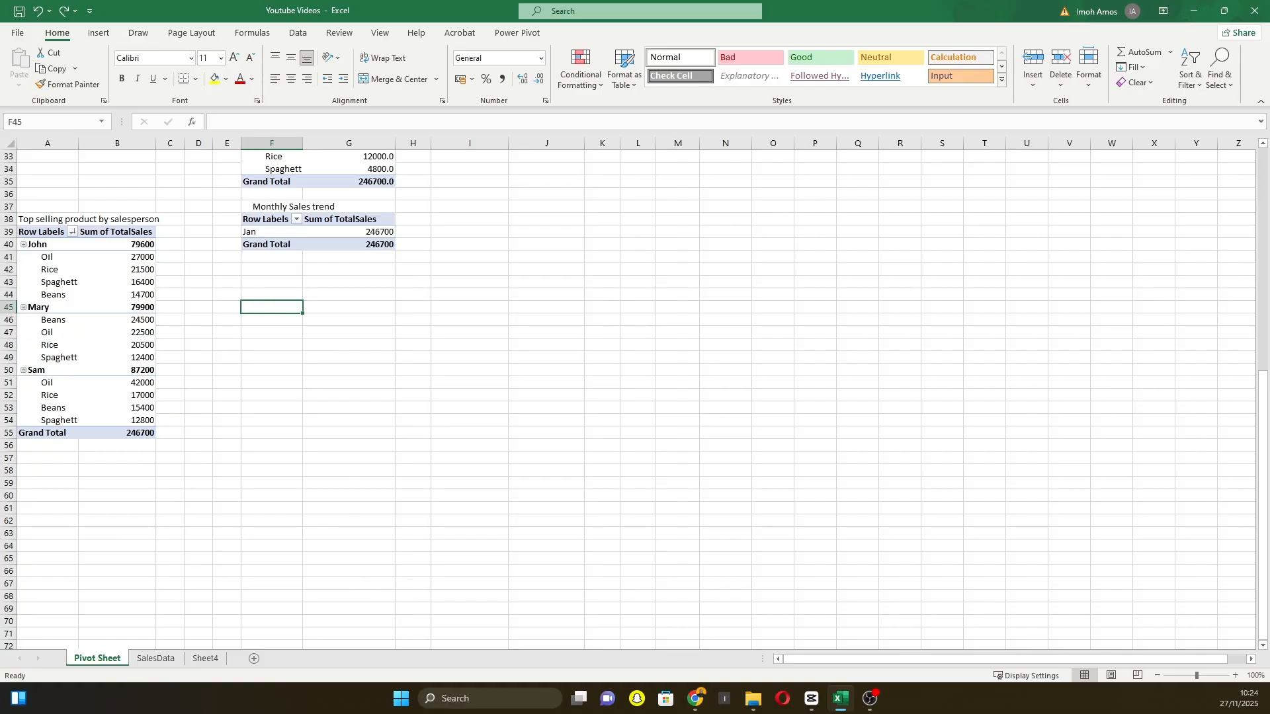
scroll(281, 236, "up", 3)
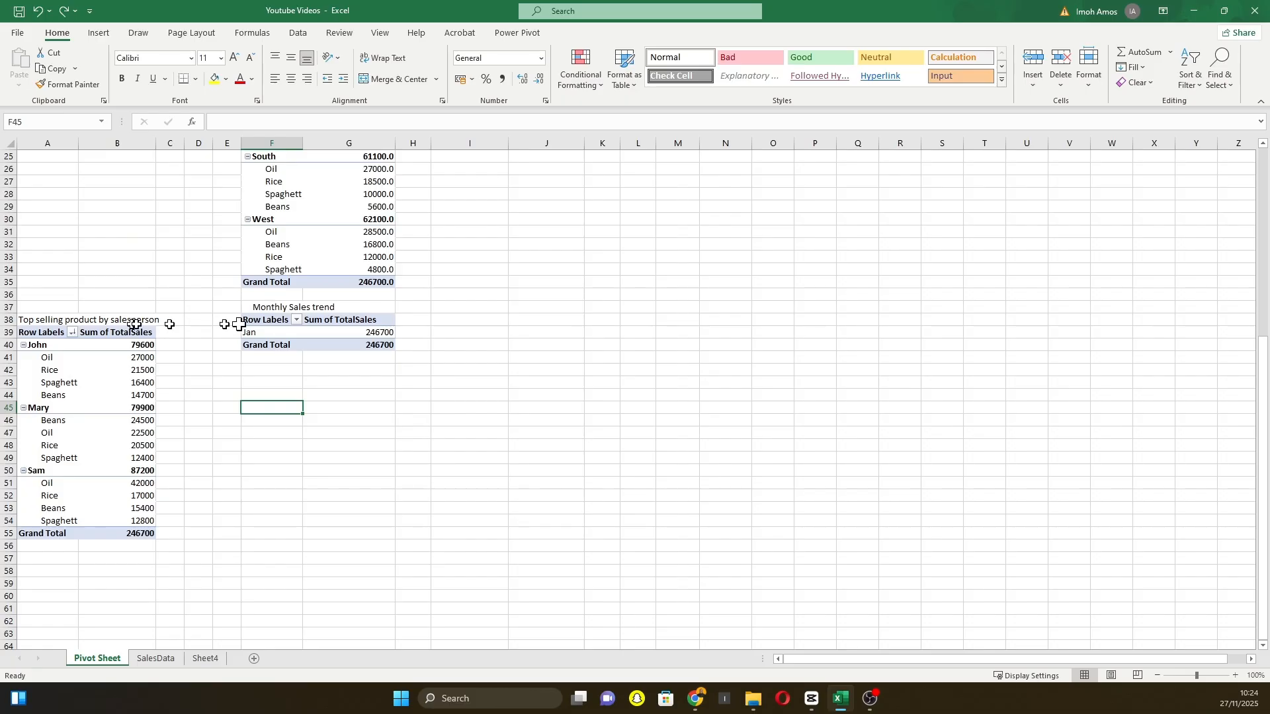
Step: Copy the Monthly Sales trend pivot table to cell F42 and remove the TotalSales and Date fields from the copy
left_click_drag(254, 318, 349, 344)
key("ctrl+c")
left_click(268, 368)
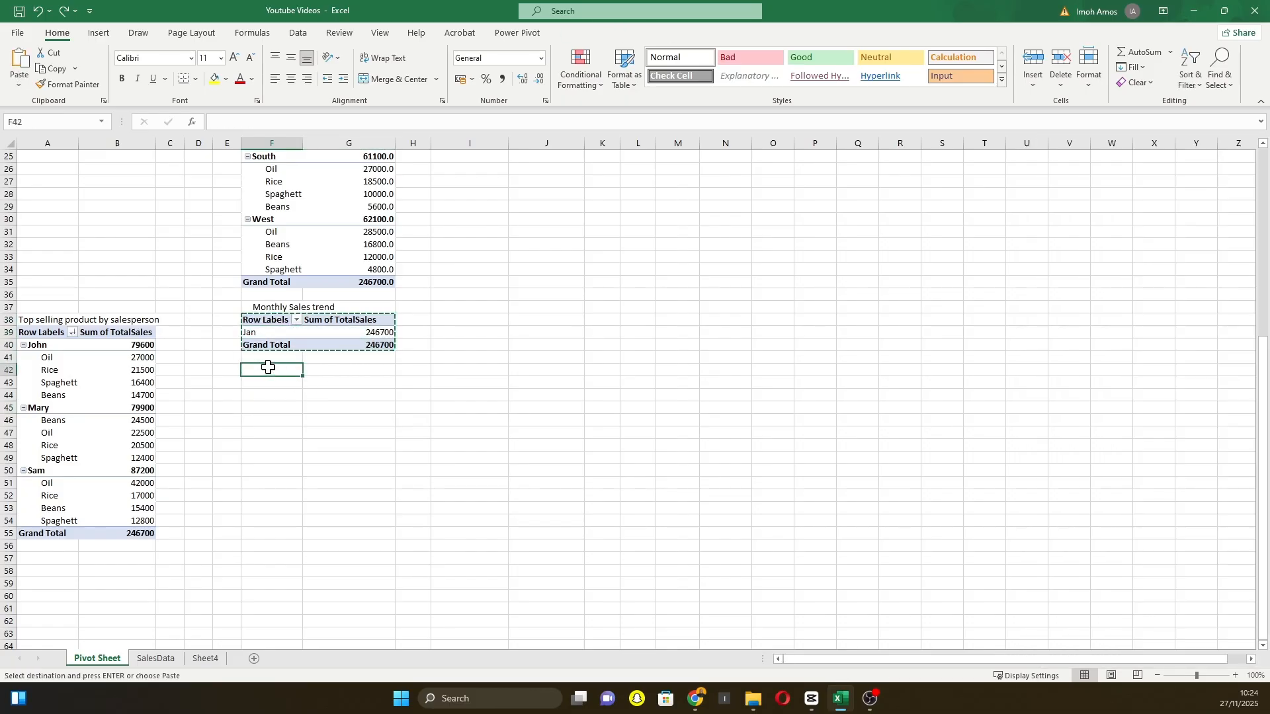
key("ctrl+v")
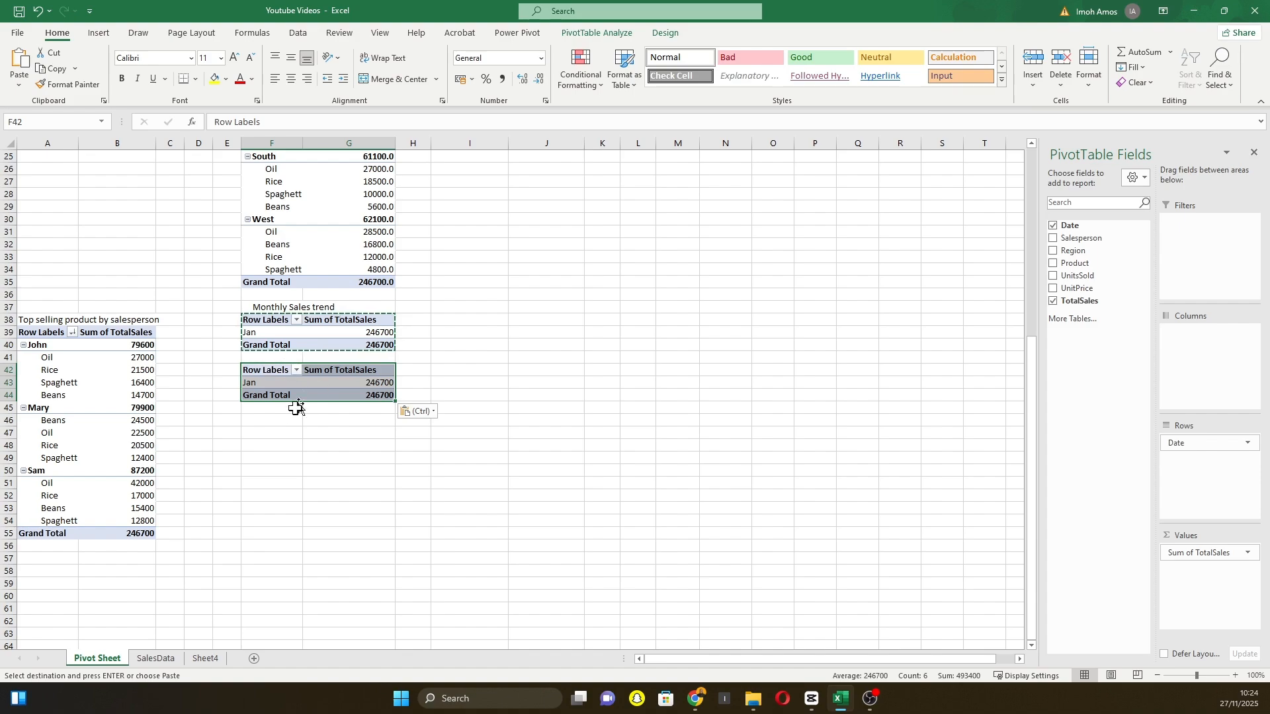
key("Escape")
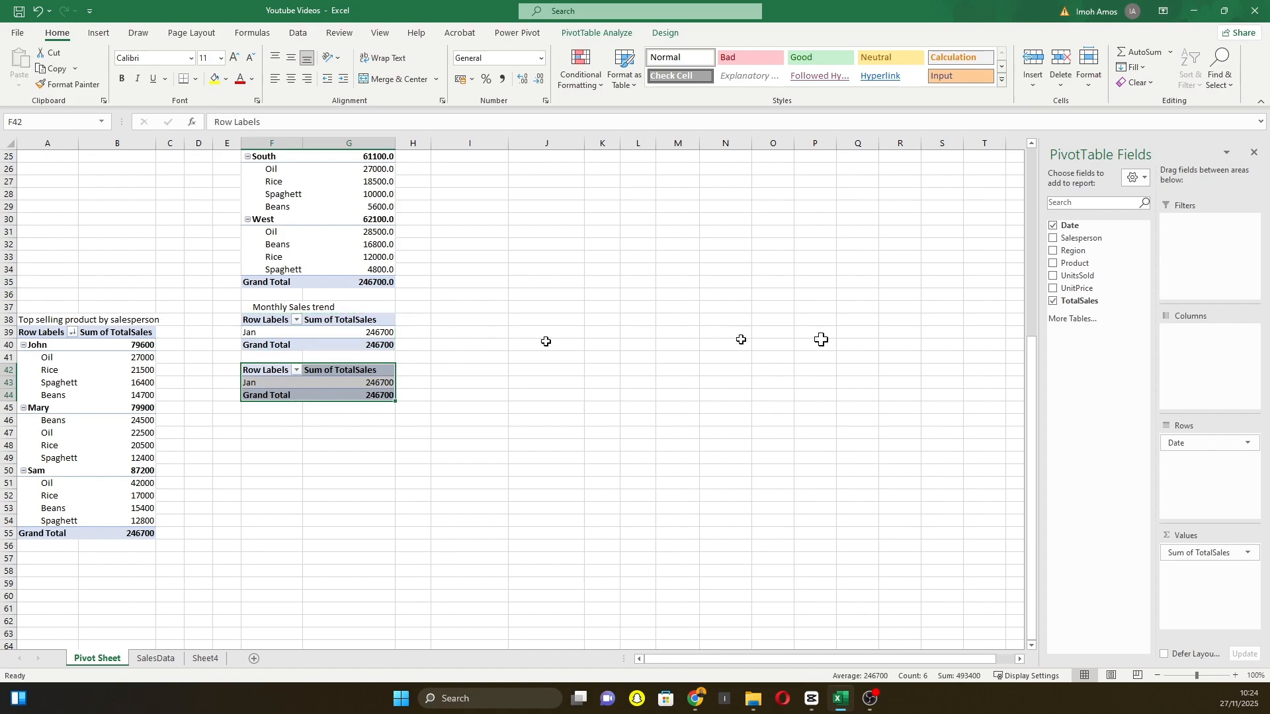
left_click(1054, 301)
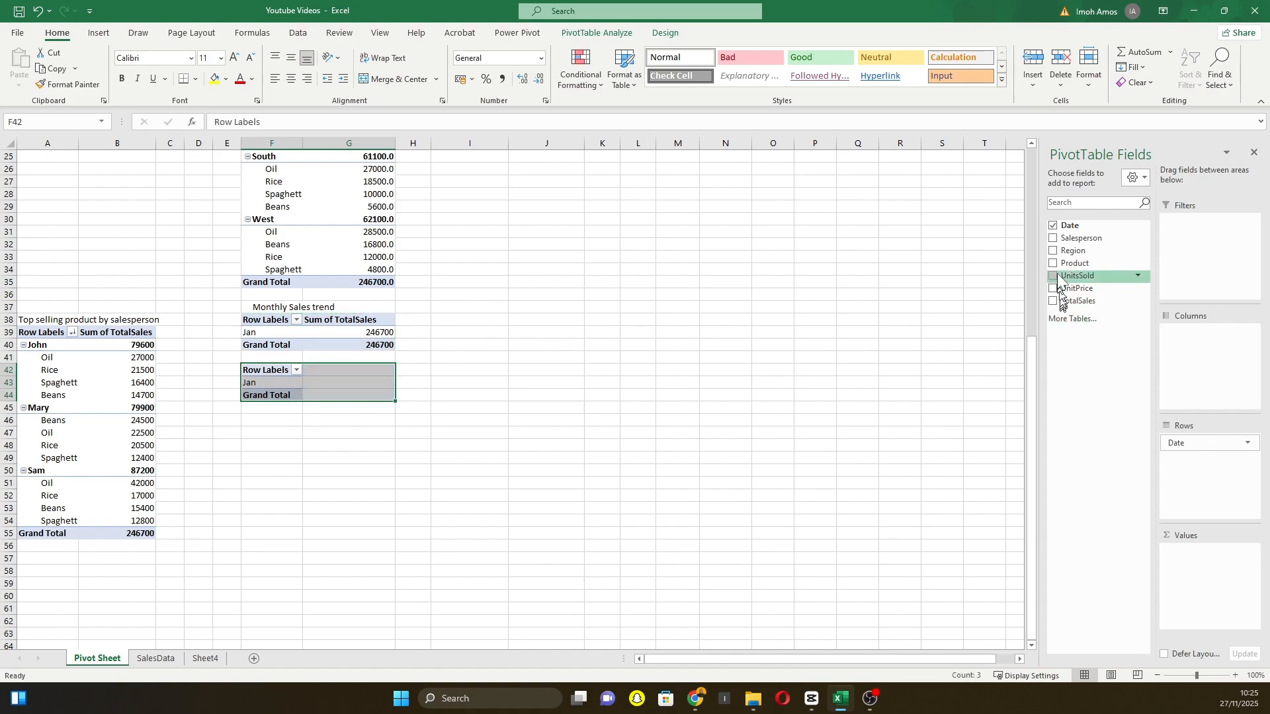
left_click(1053, 225)
Step: Shift the empty pivot table down to start at F44 and title it "Total Sales by product and salesperson" in F43
left_click(264, 372)
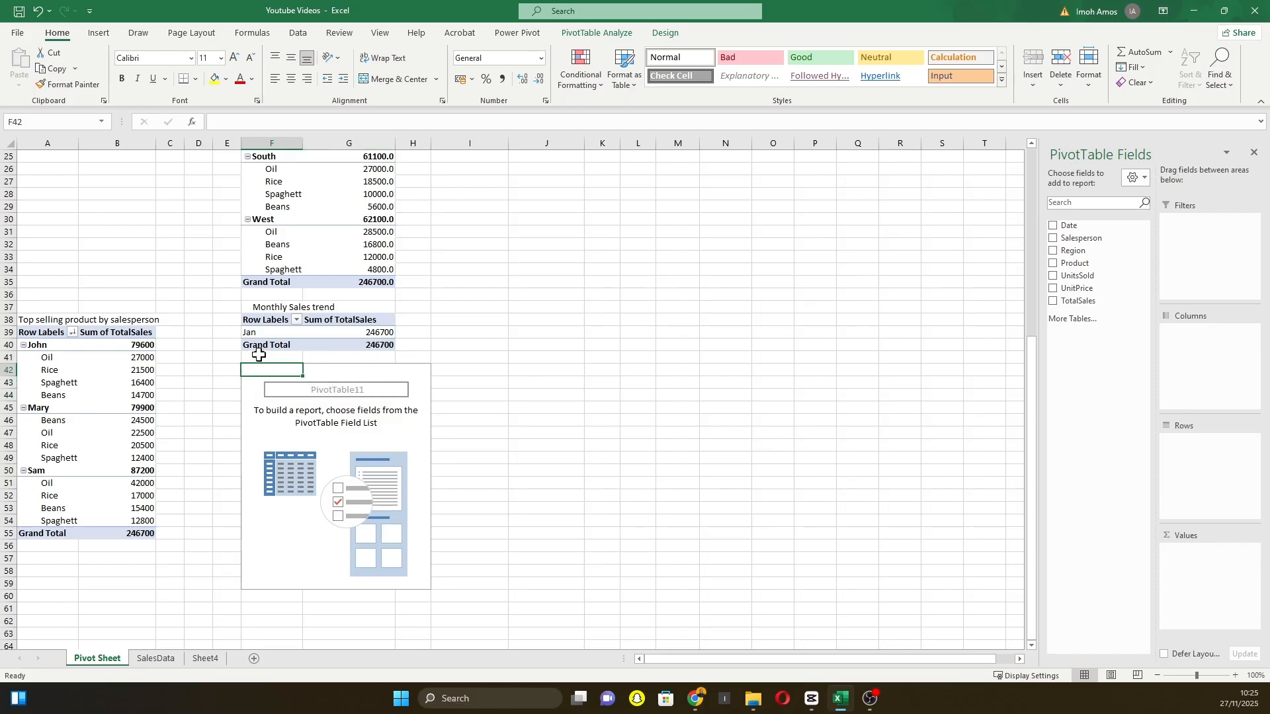
left_click(259, 358)
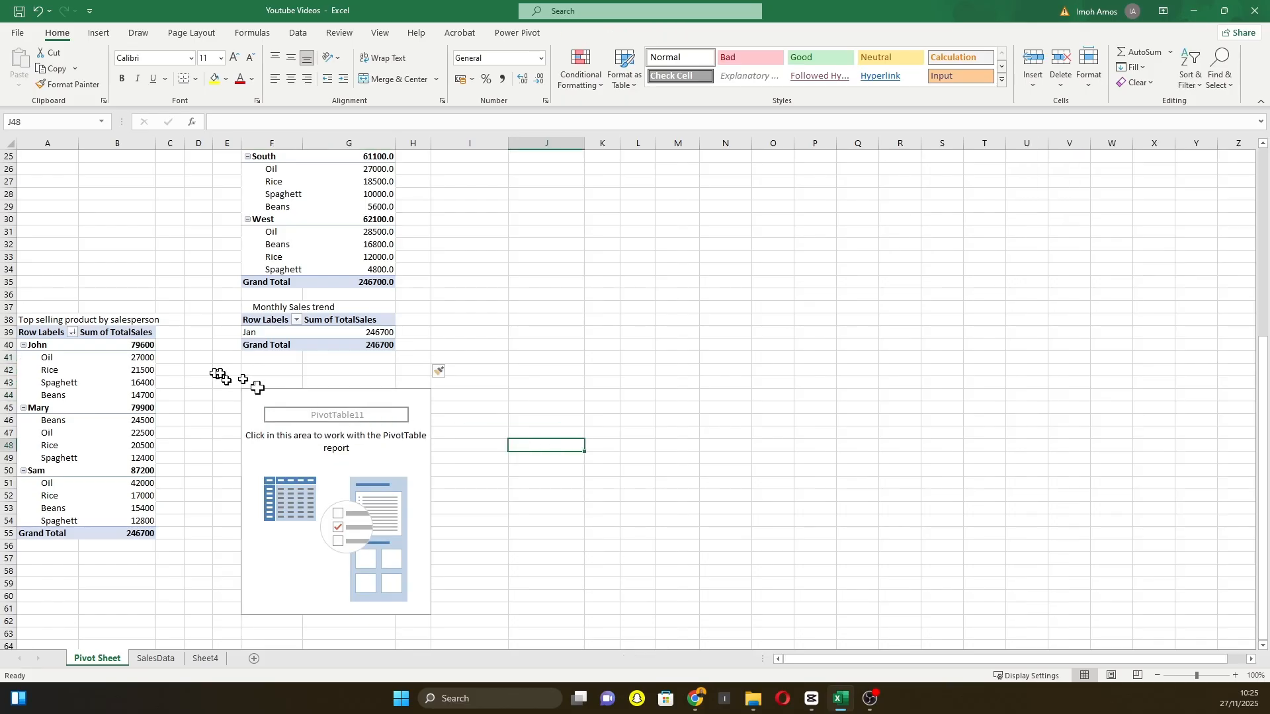
left_click(268, 396)
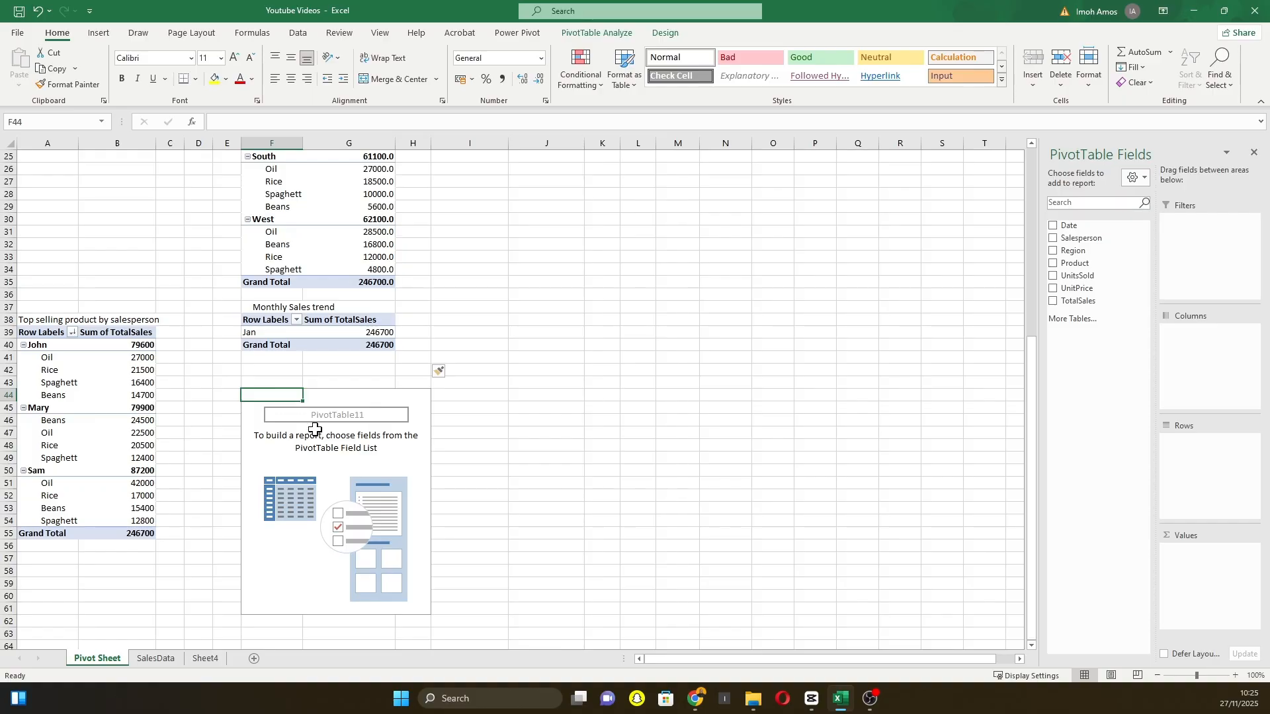
left_click(262, 382)
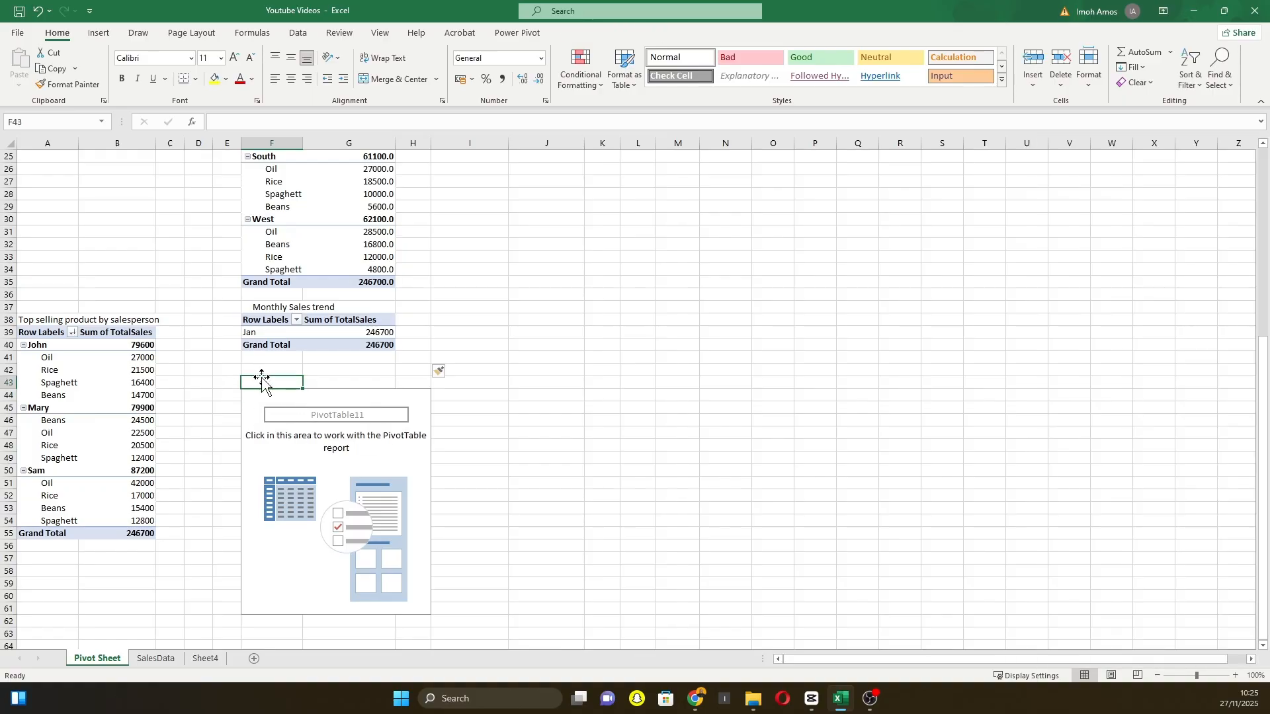
type("T")
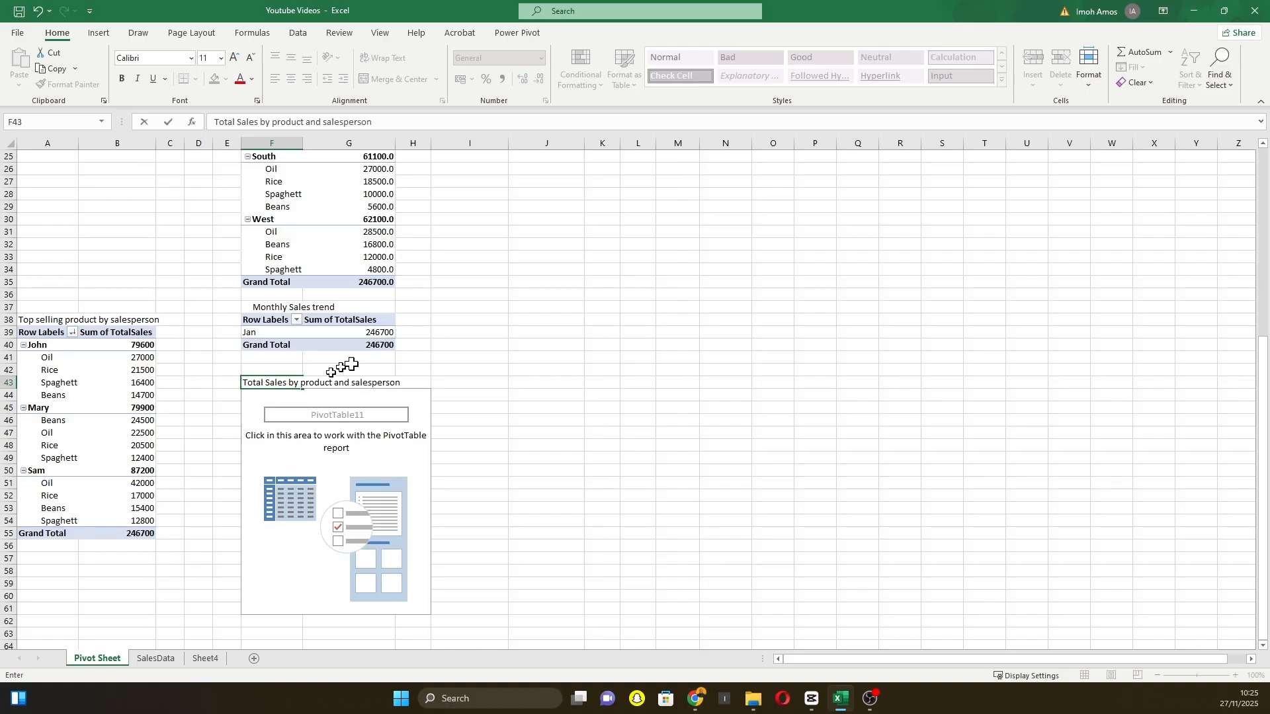
left_click(547, 395)
Step: Build the pivot table at F44 with Product as rows, Salesperson as columns and the sum of TotalSales as values
left_click(258, 393)
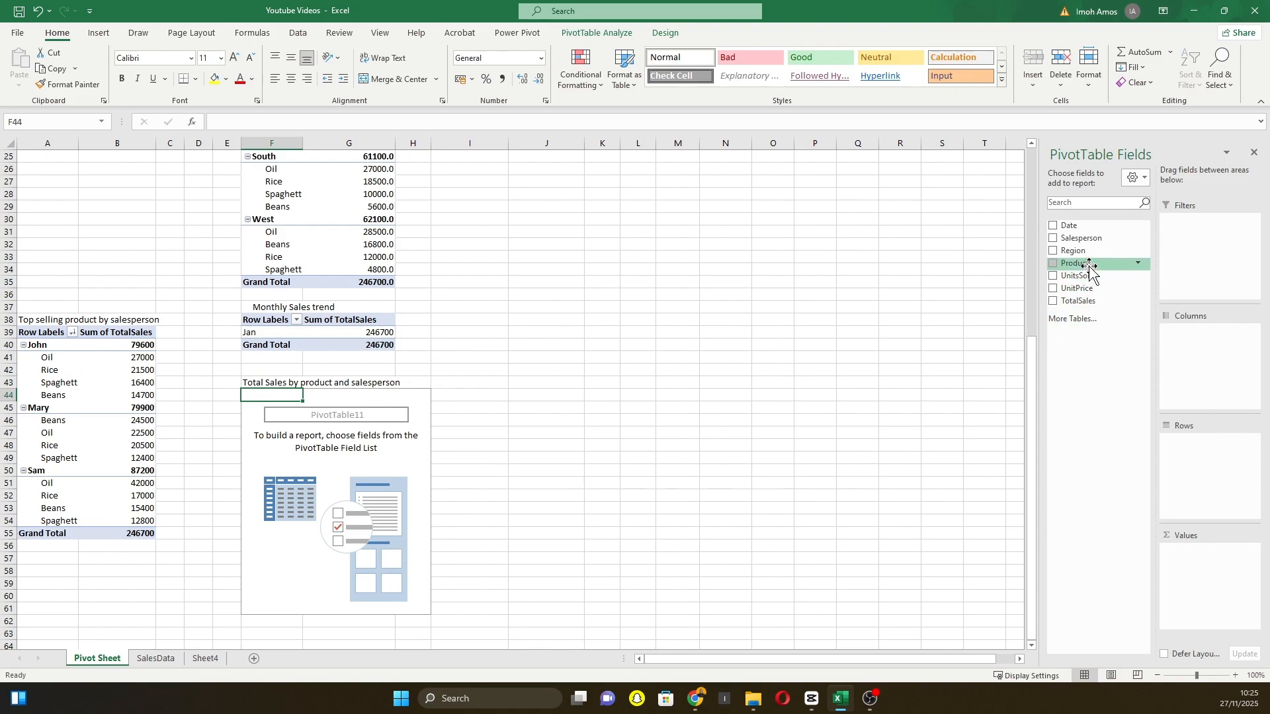
left_click_drag(1090, 267, 1208, 448)
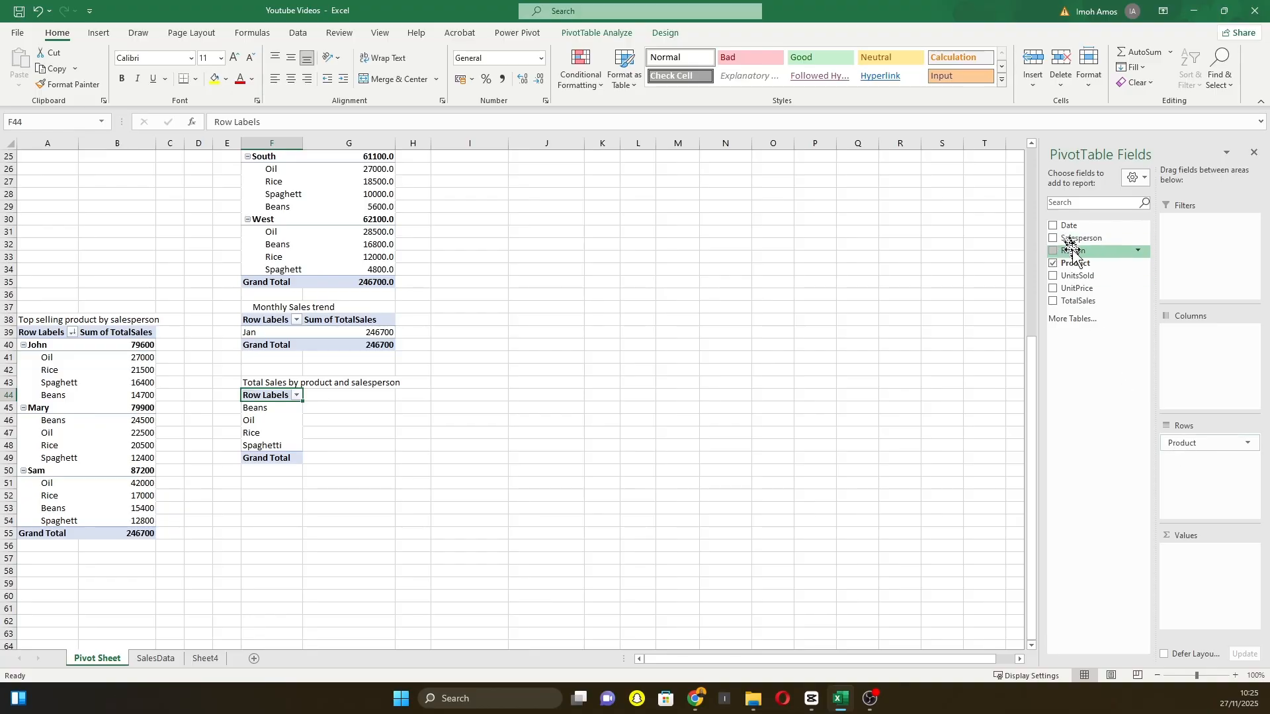
left_click_drag(1069, 239, 1205, 367)
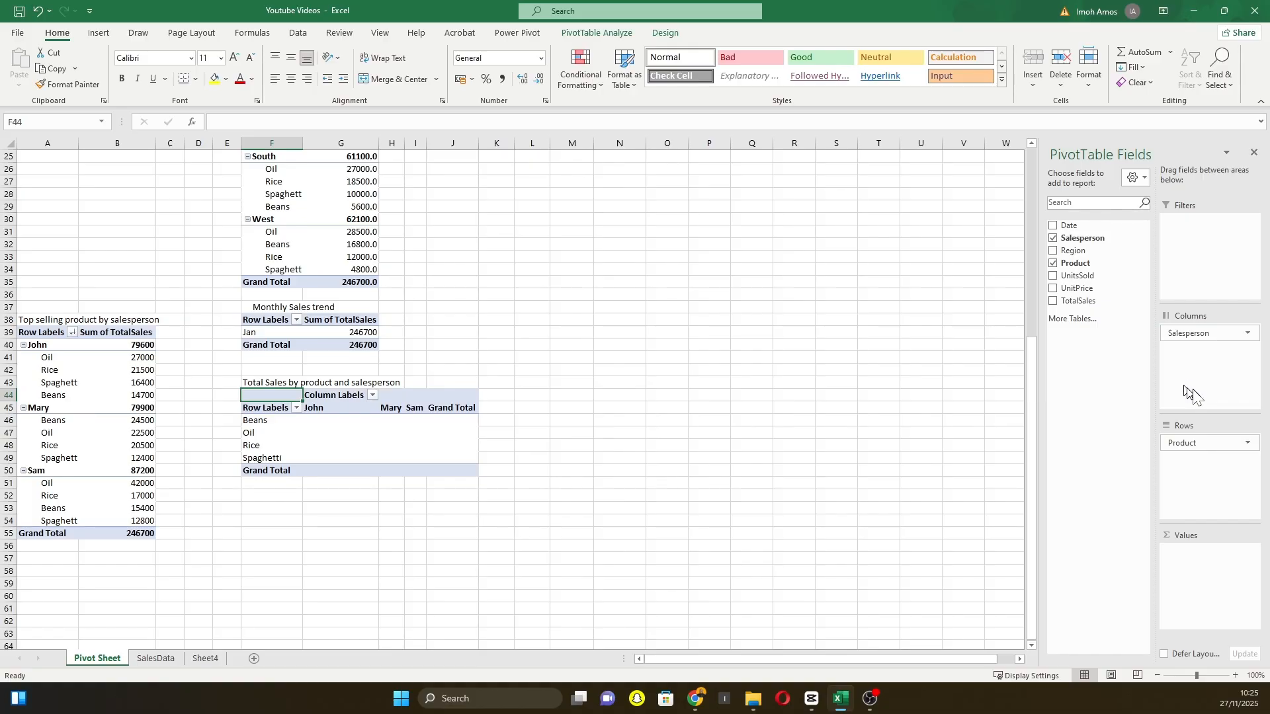
left_click_drag(1080, 303, 1202, 556)
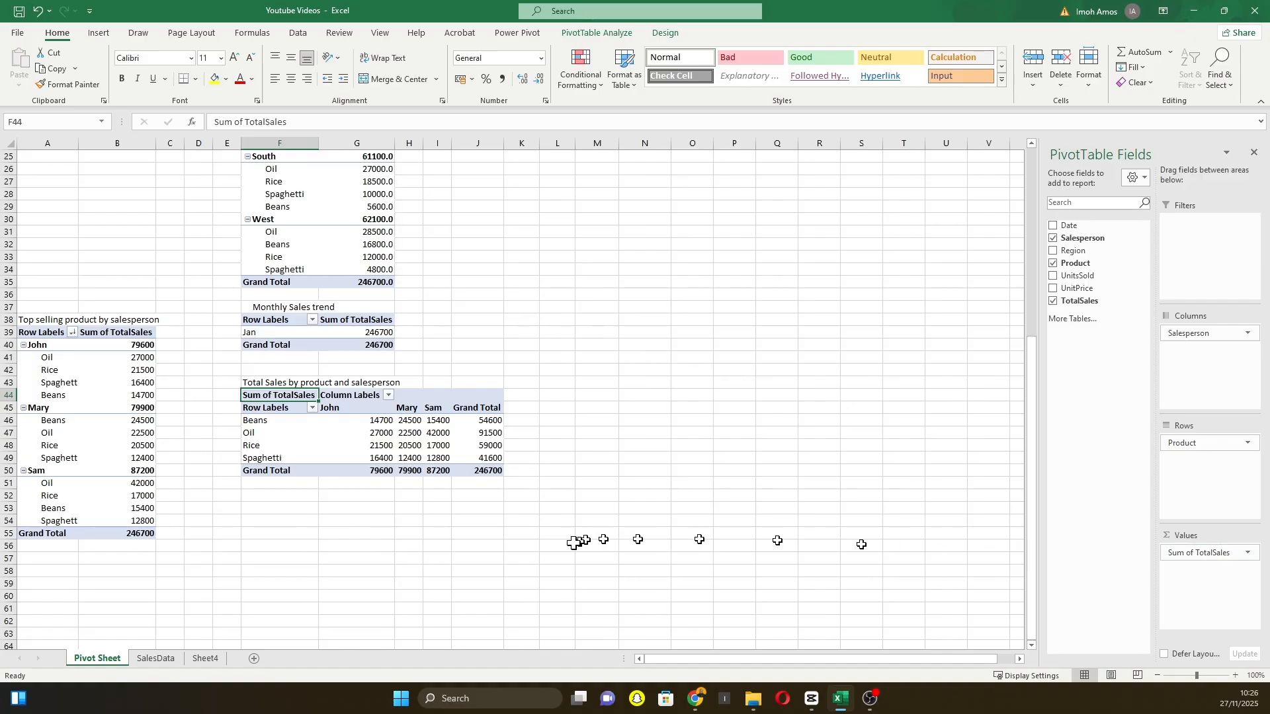
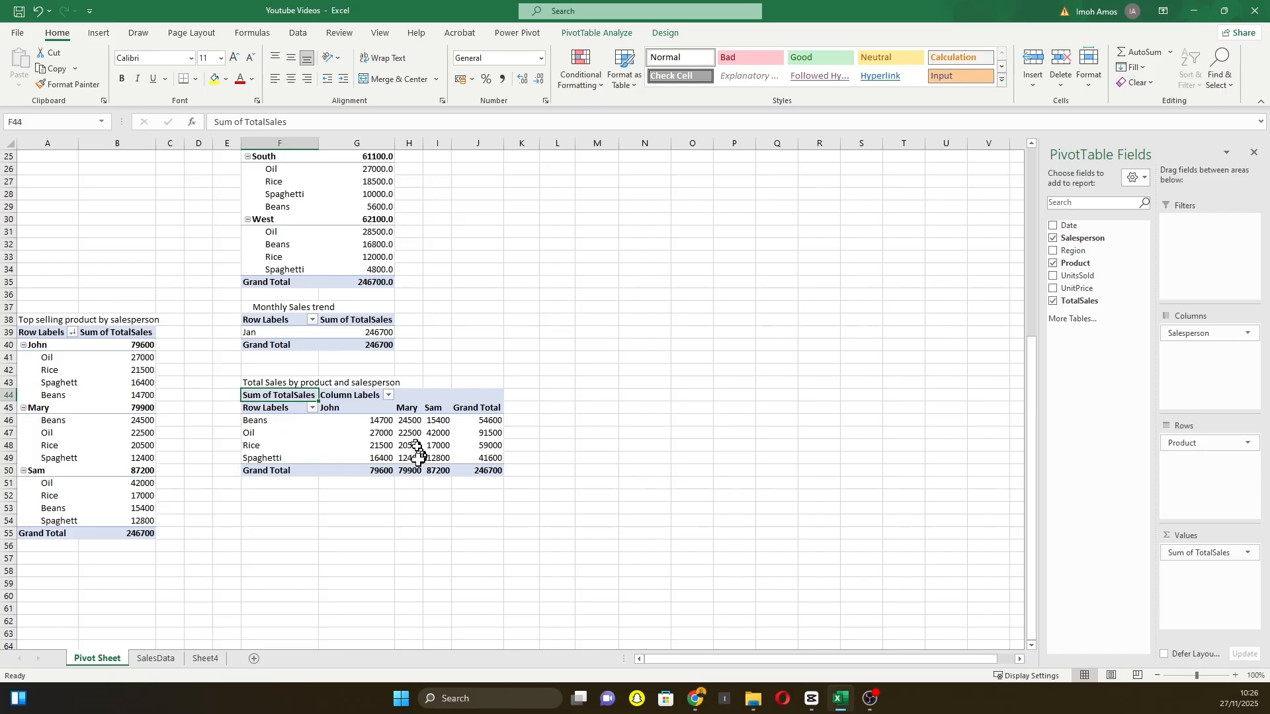
mouse_move(363, 435)
mouse_move(324, 435)
Step: Copy the Monthly Sales trend pivot table to cell L29 and clear TotalSales and Date from the copy
left_click_drag(261, 319, 377, 339)
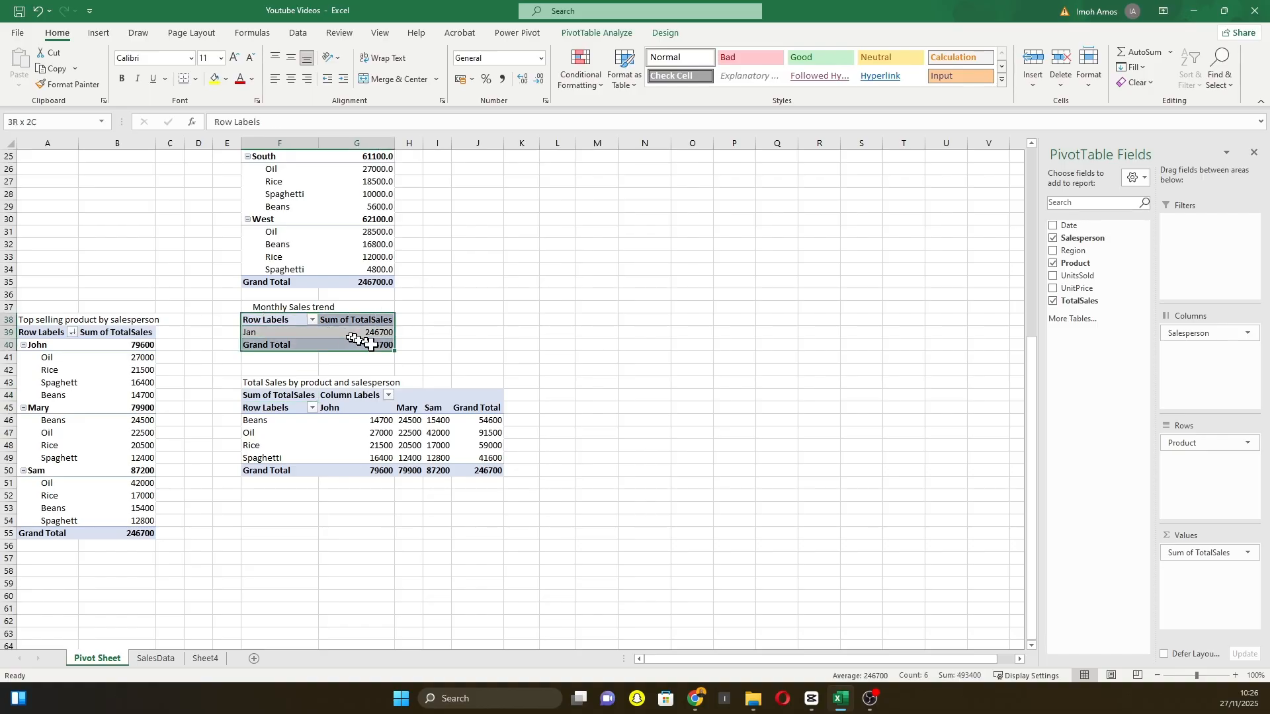
key("ctrl+c")
left_click(550, 208)
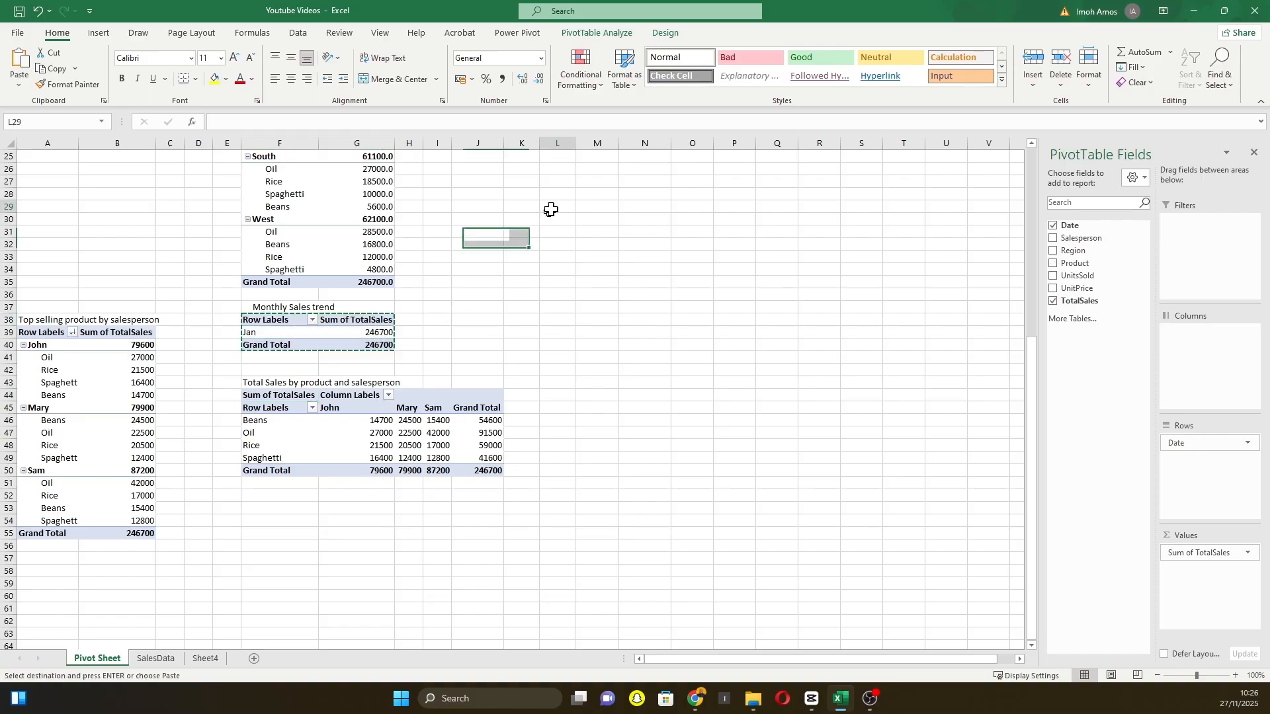
key("ctrl+v")
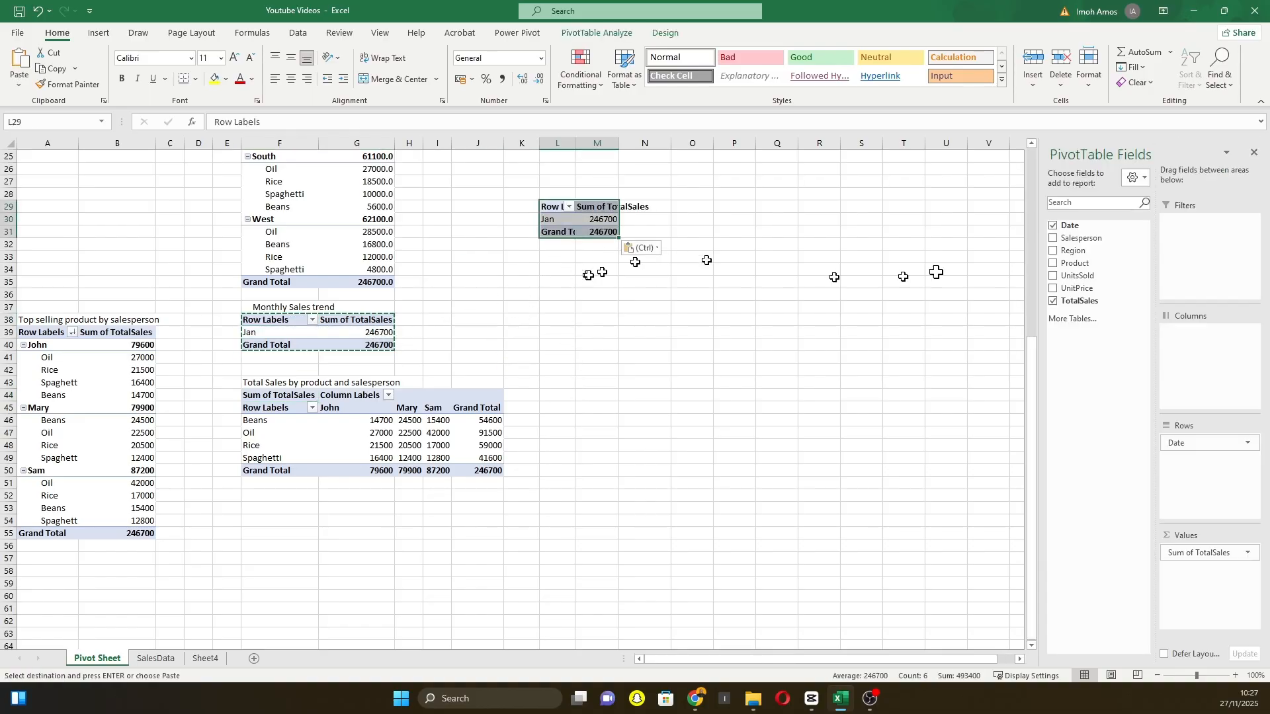
left_click(1055, 301)
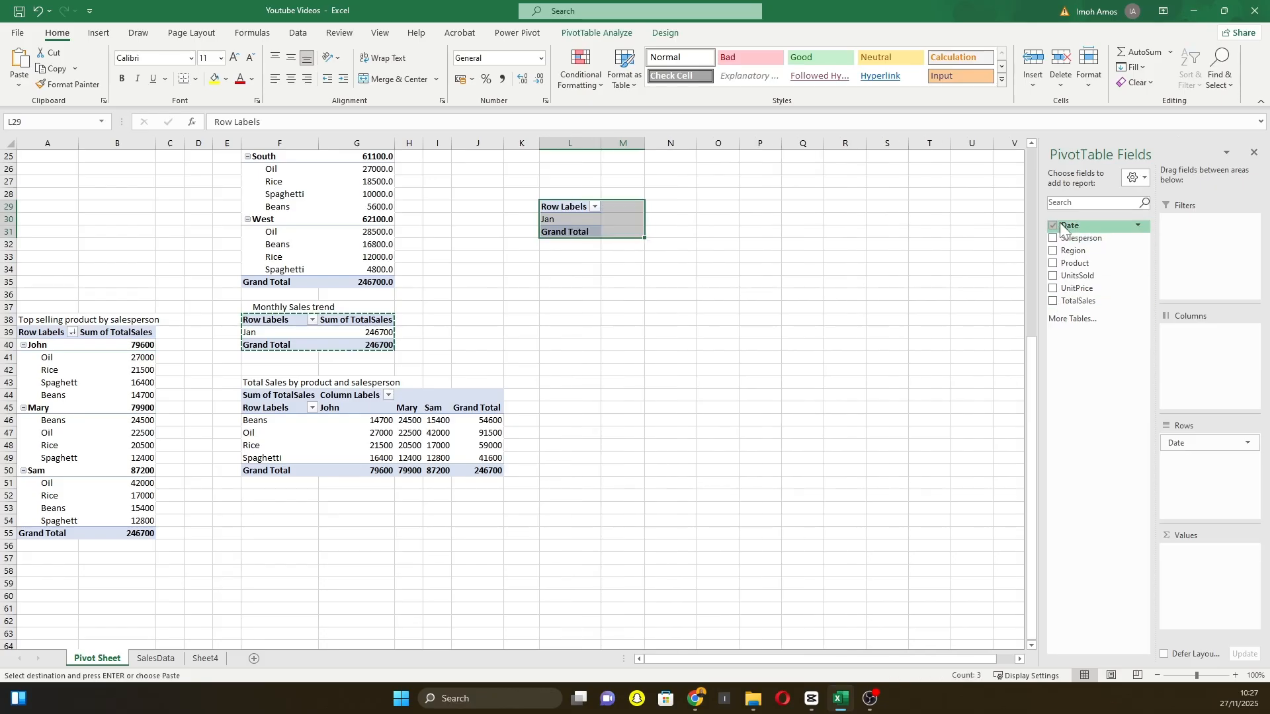
left_click(1053, 226)
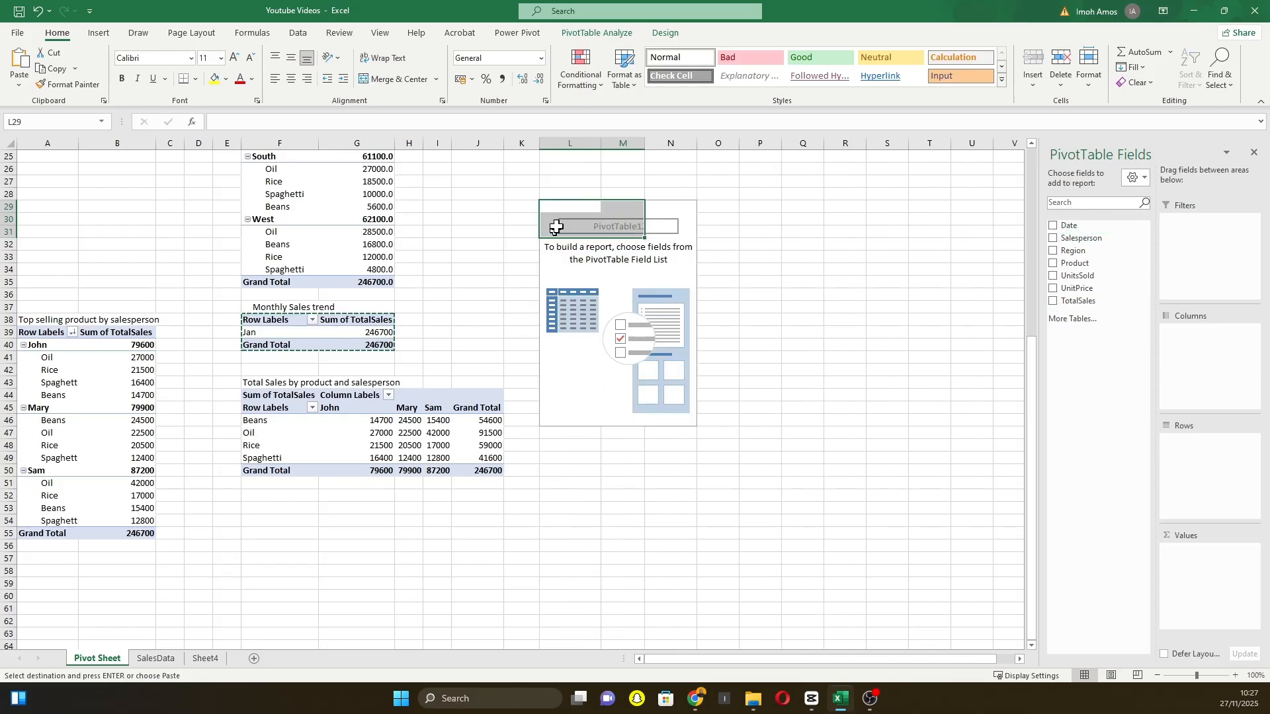
Step: Enter the title "Units Sold by Region" in cell L28 above the empty pivot table
left_click(561, 195)
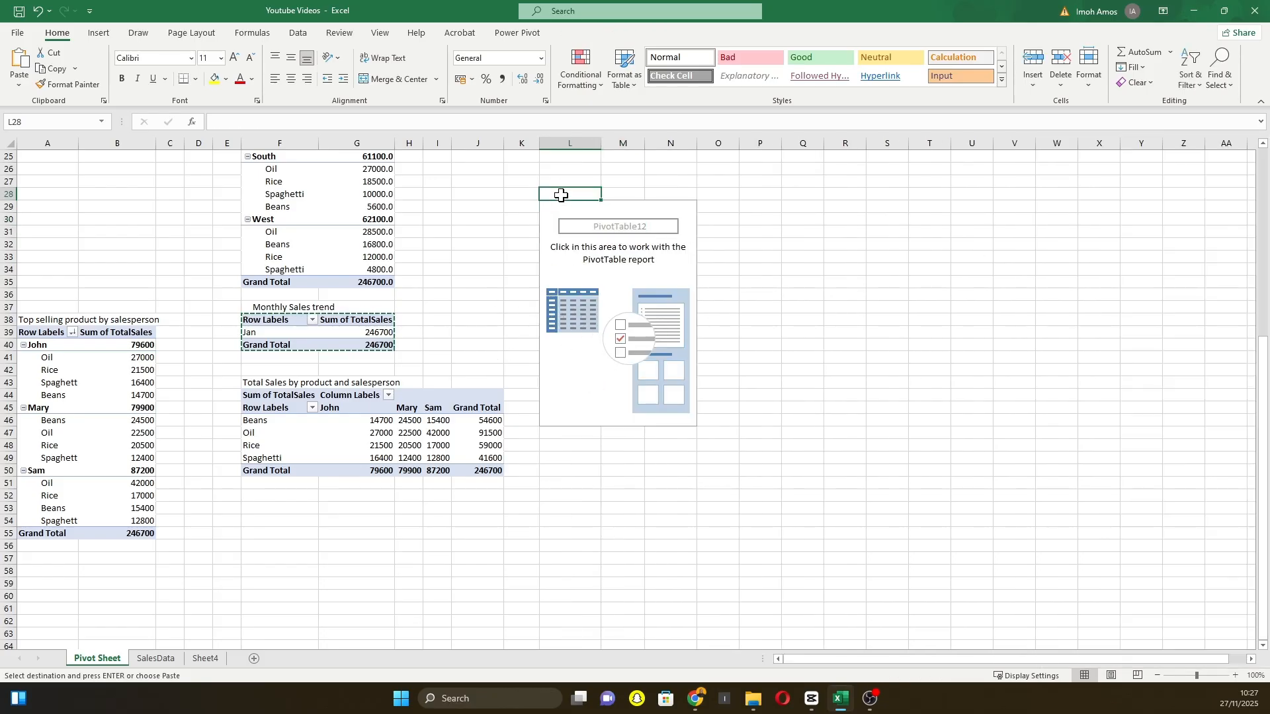
type("Units Sold by Region")
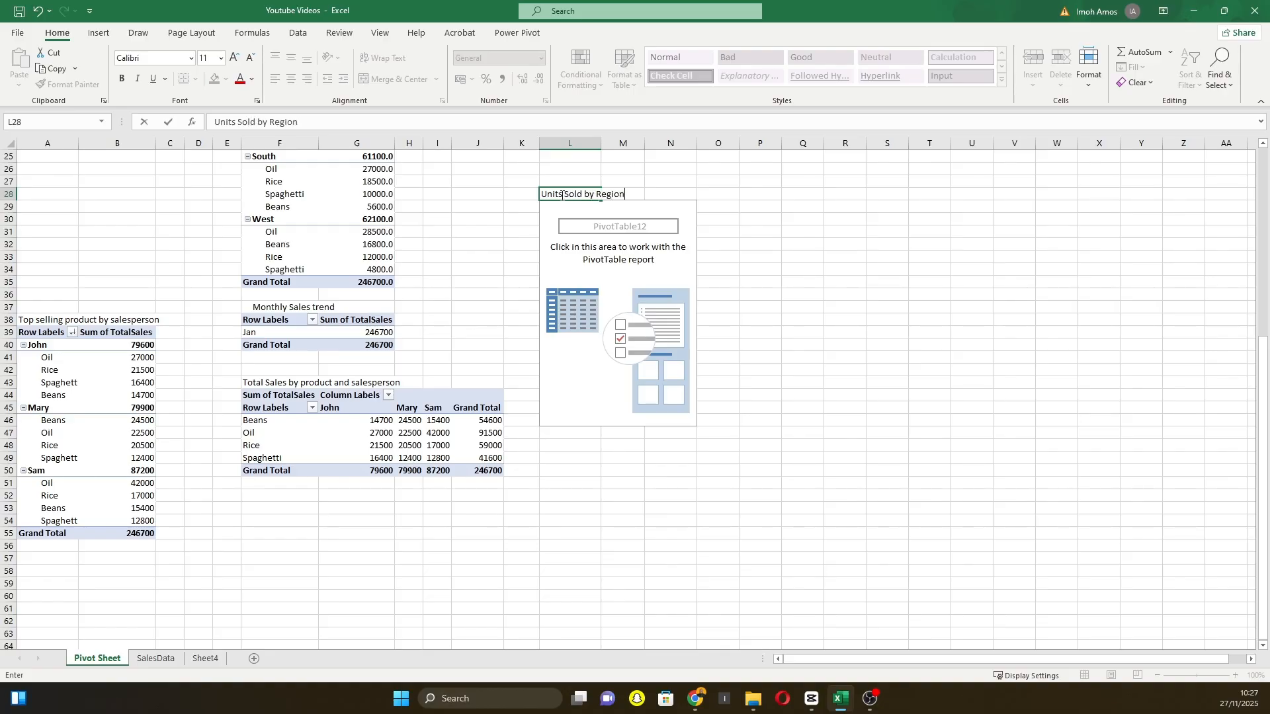
left_click(751, 232)
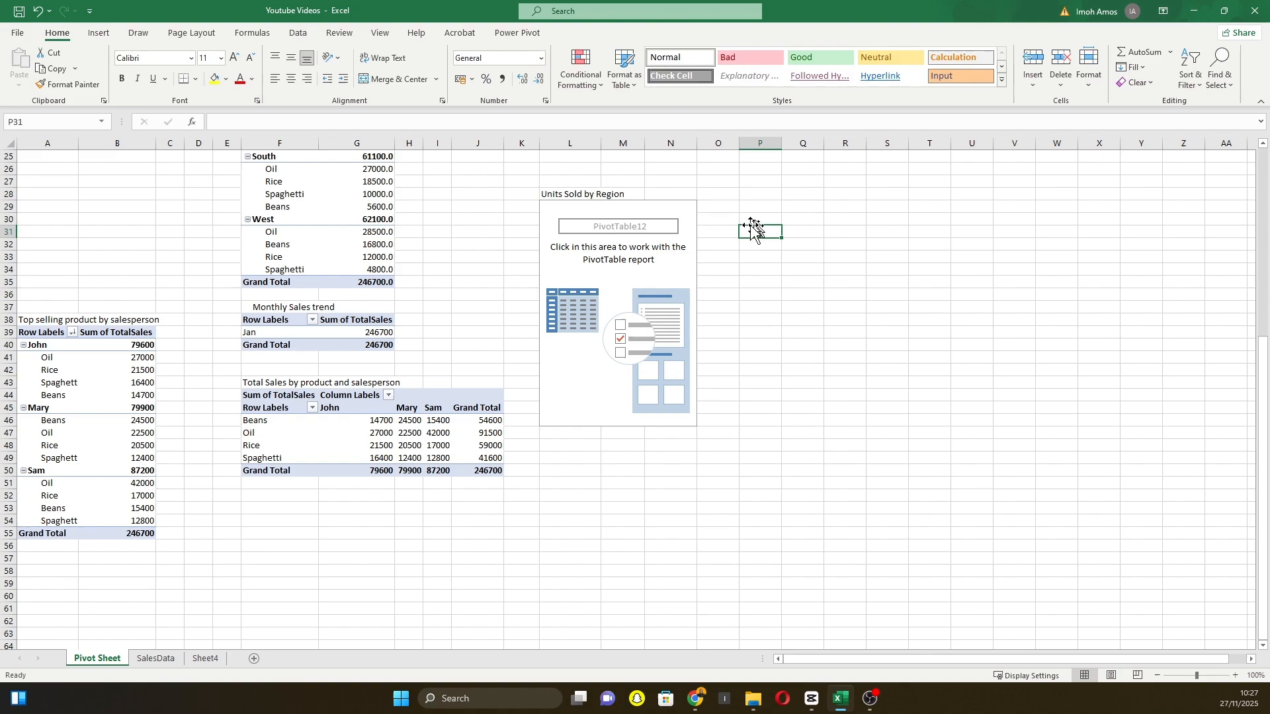
Step: Build the pivot table at L29 with Region as rows and the sum of UnitsSold as values
left_click(564, 208)
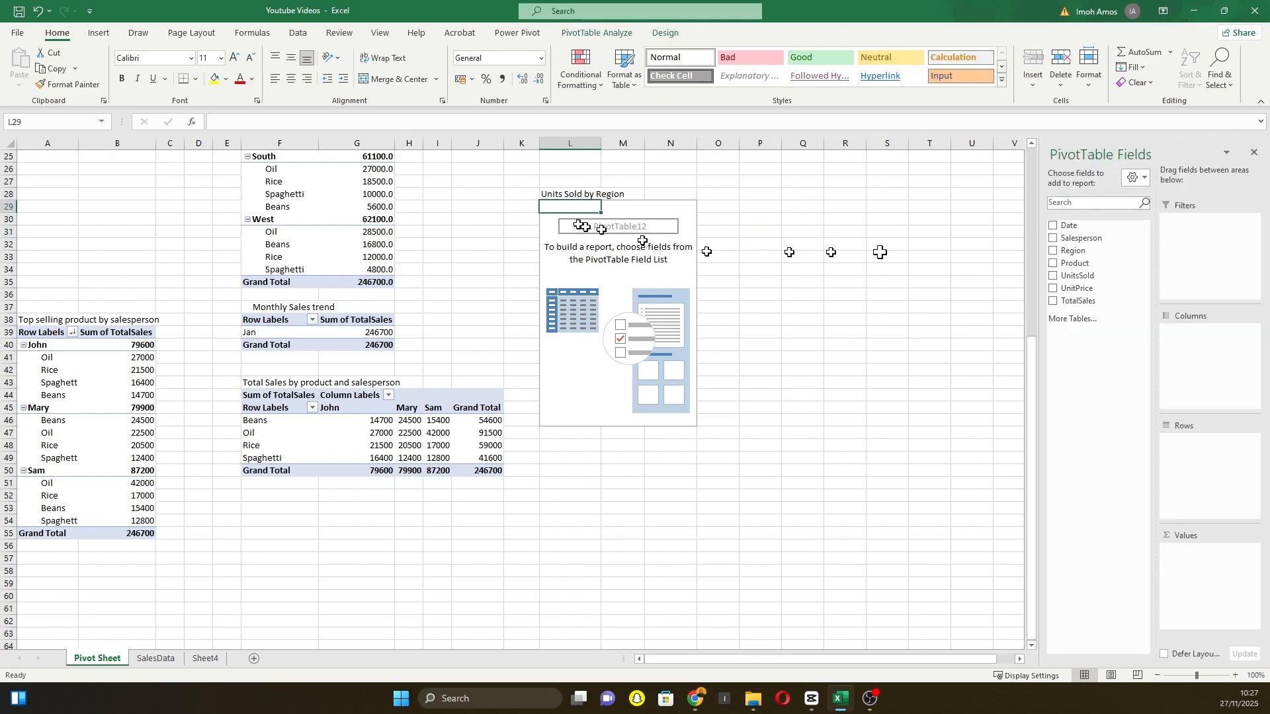
left_click_drag(1075, 252, 1197, 450)
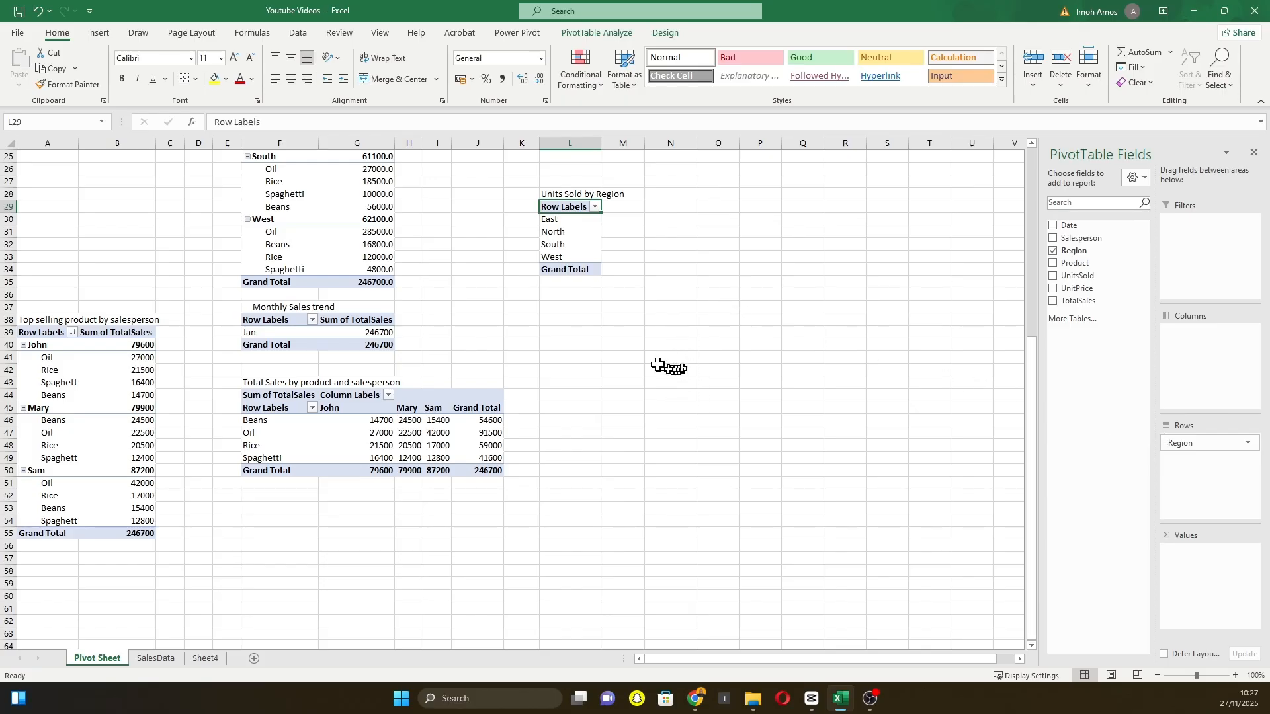
left_click_drag(1075, 278, 1221, 567)
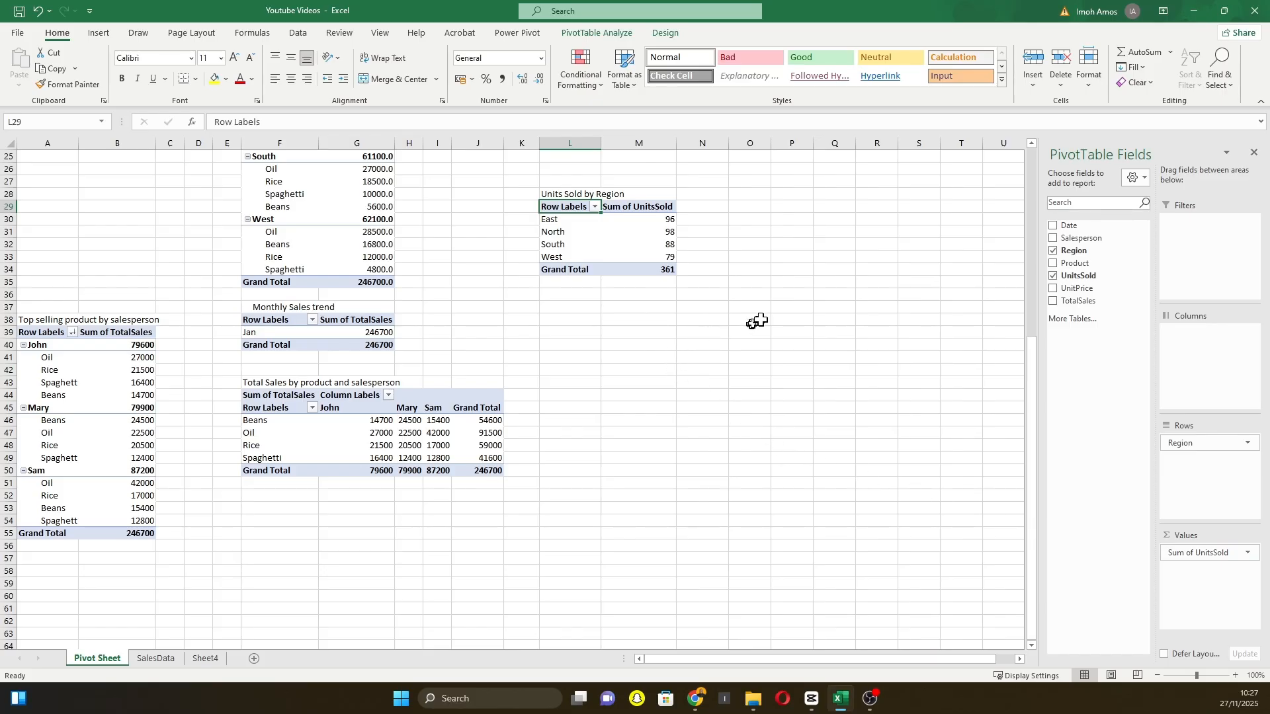
left_click(636, 330)
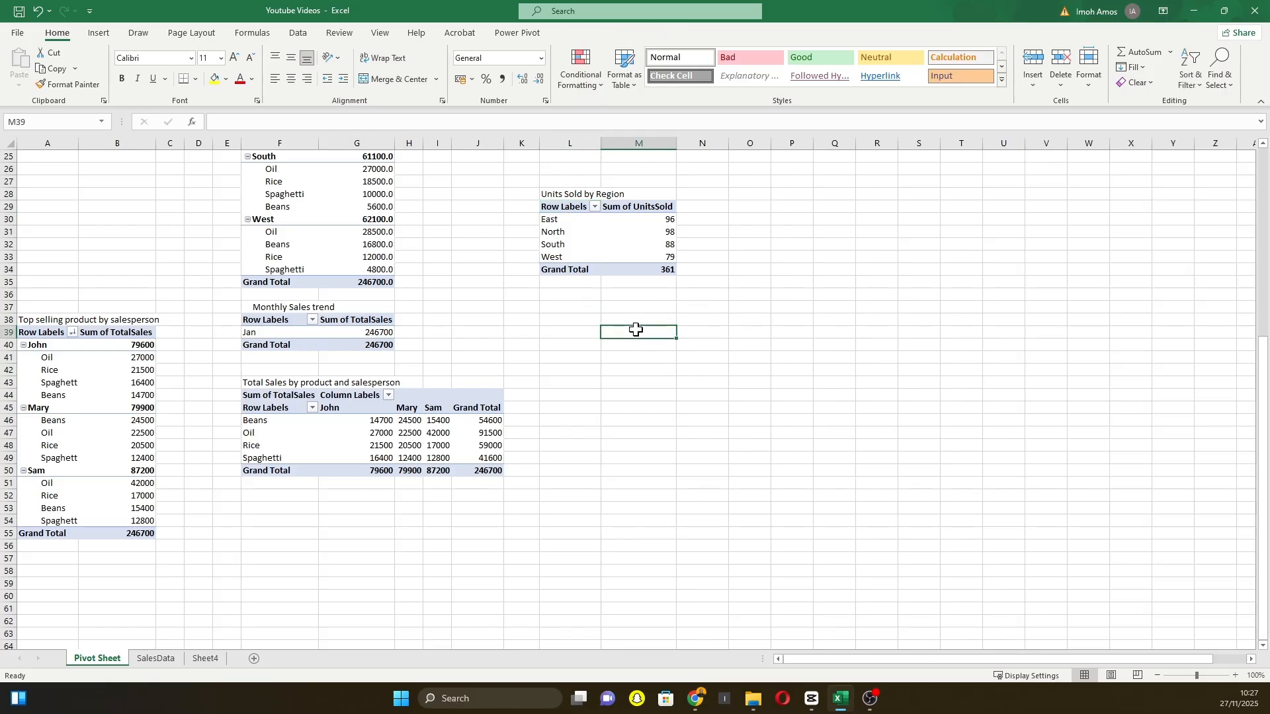
Step: Extend the title in L28 to read "Units Sold by Region(filtered By product)"
left_click(570, 220)
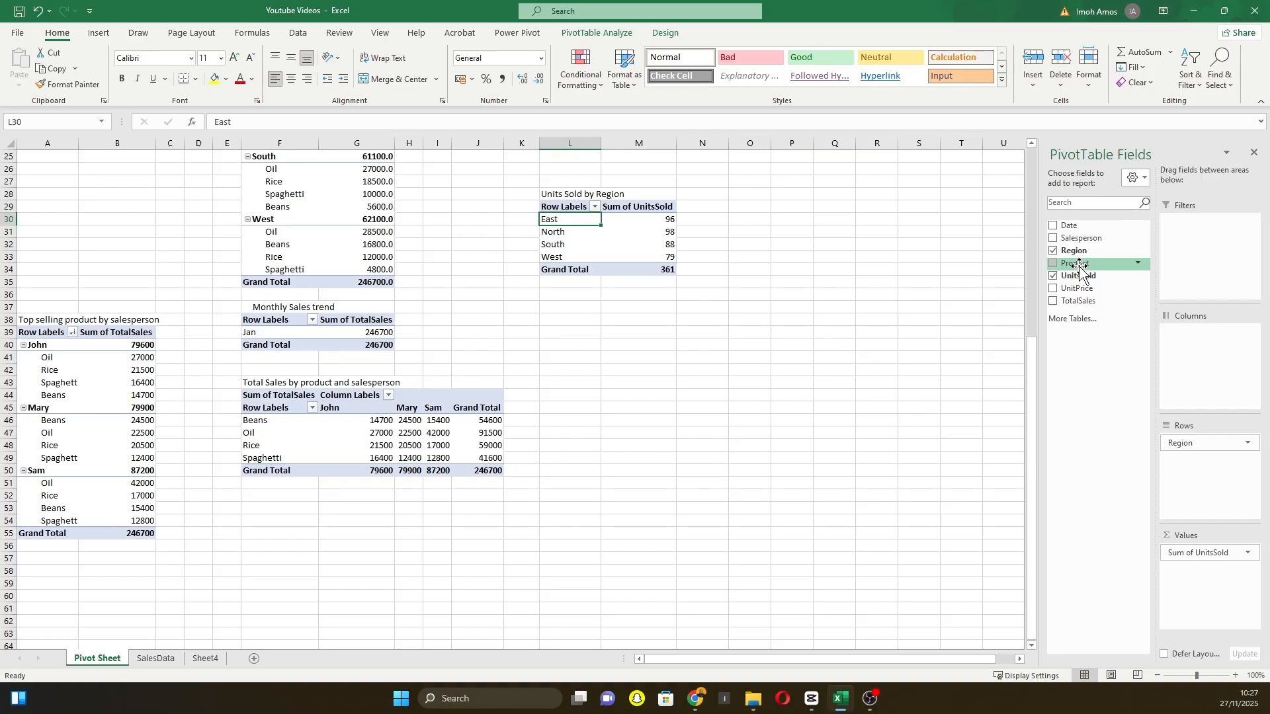
left_click(643, 194)
double_click(598, 194)
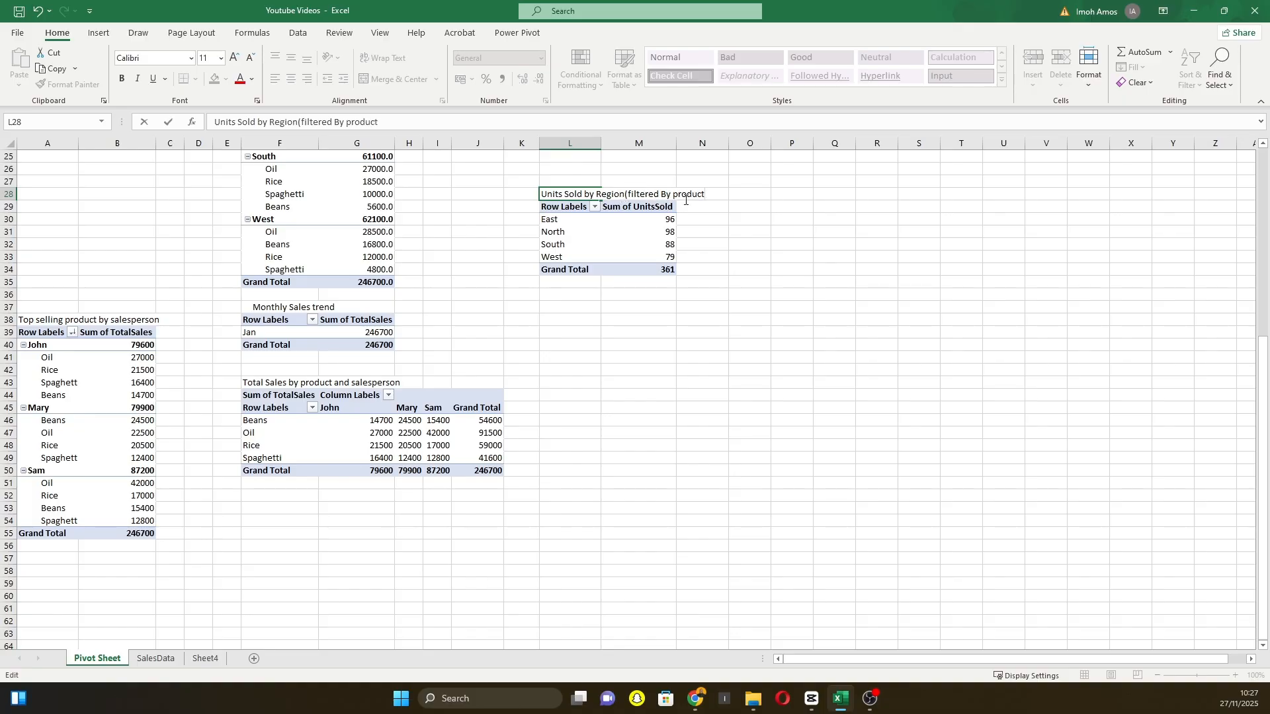
type(")")
key("Return")
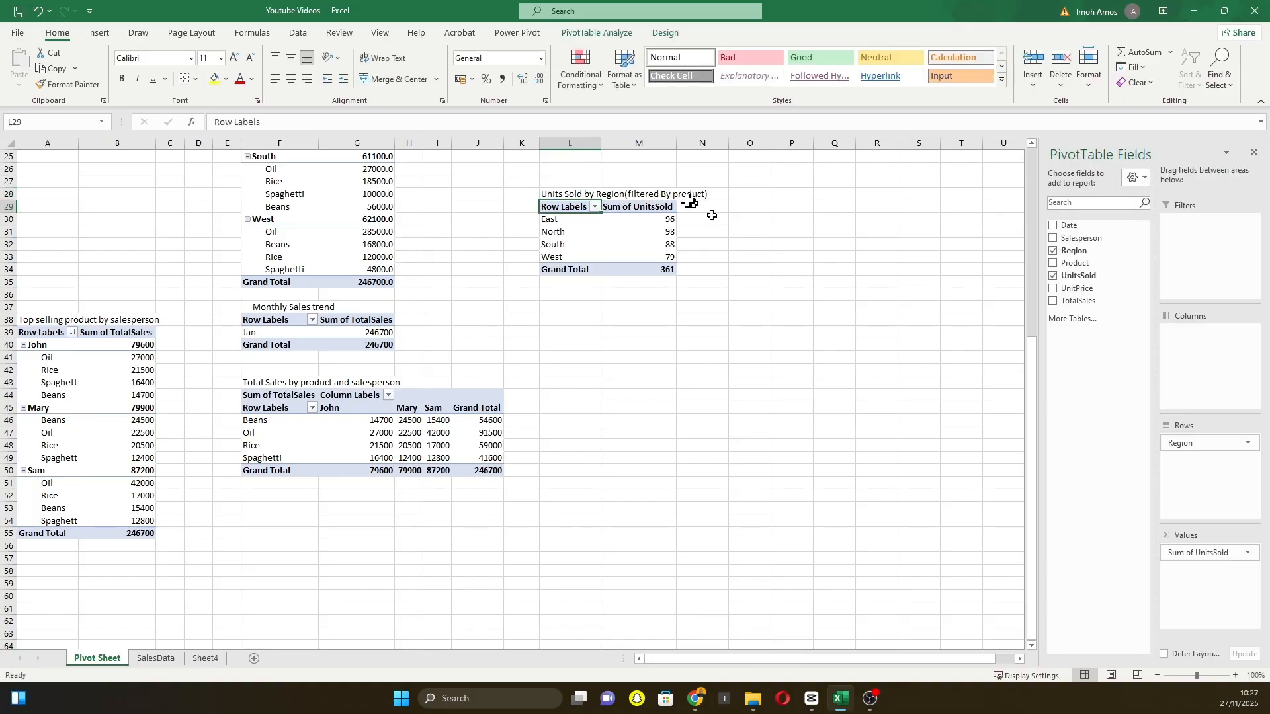
Step: Add Product as a report filter to the Units Sold by Region pivot table and filter it to Beans
left_click(744, 251)
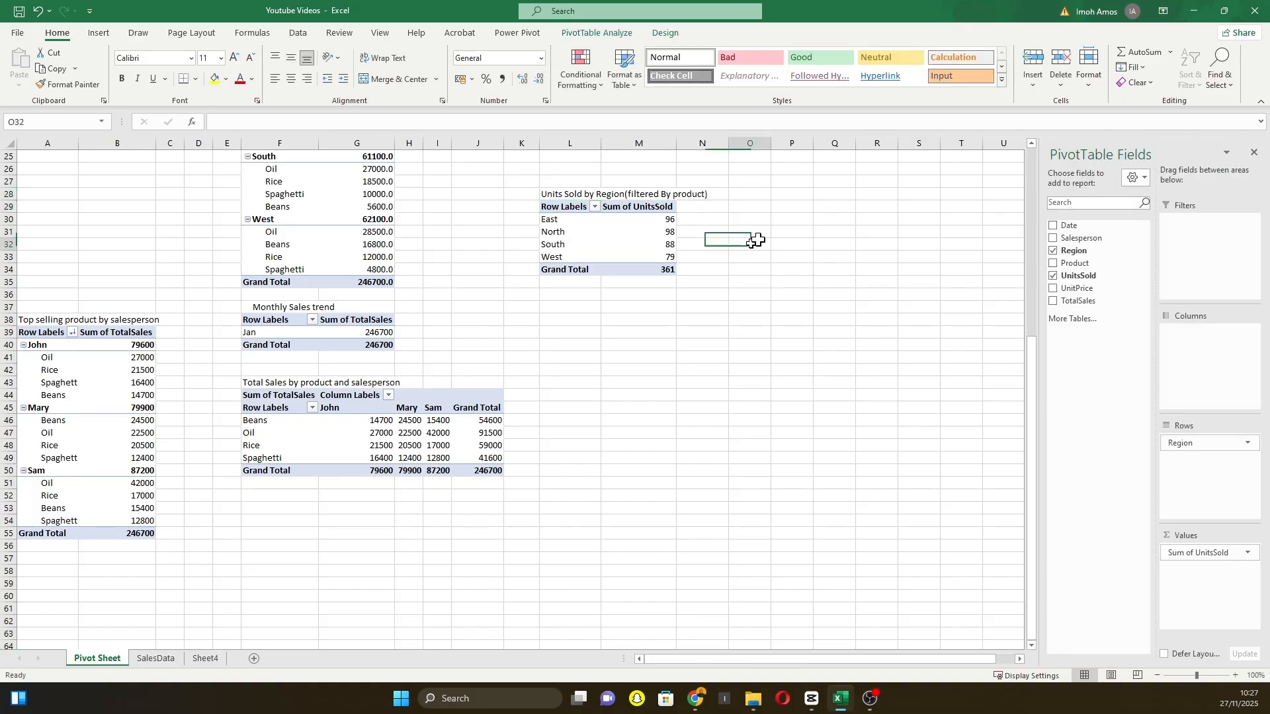
left_click(548, 220)
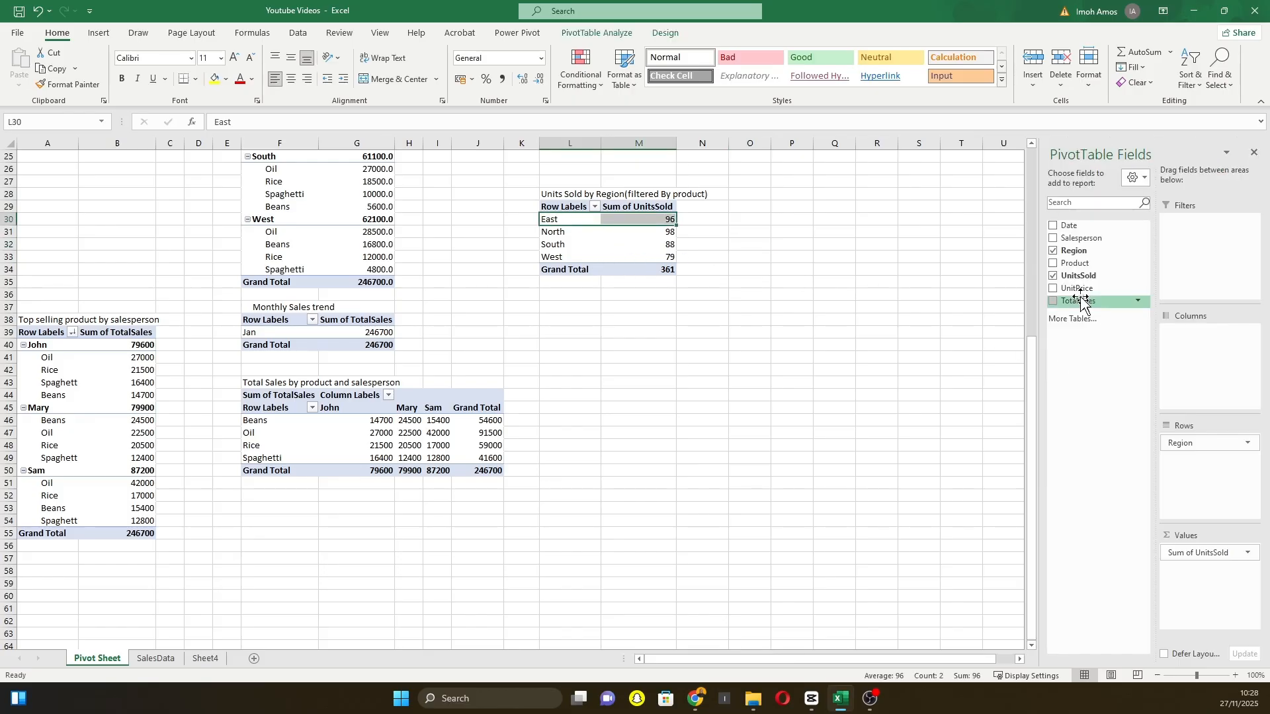
left_click_drag(1077, 263, 1196, 244)
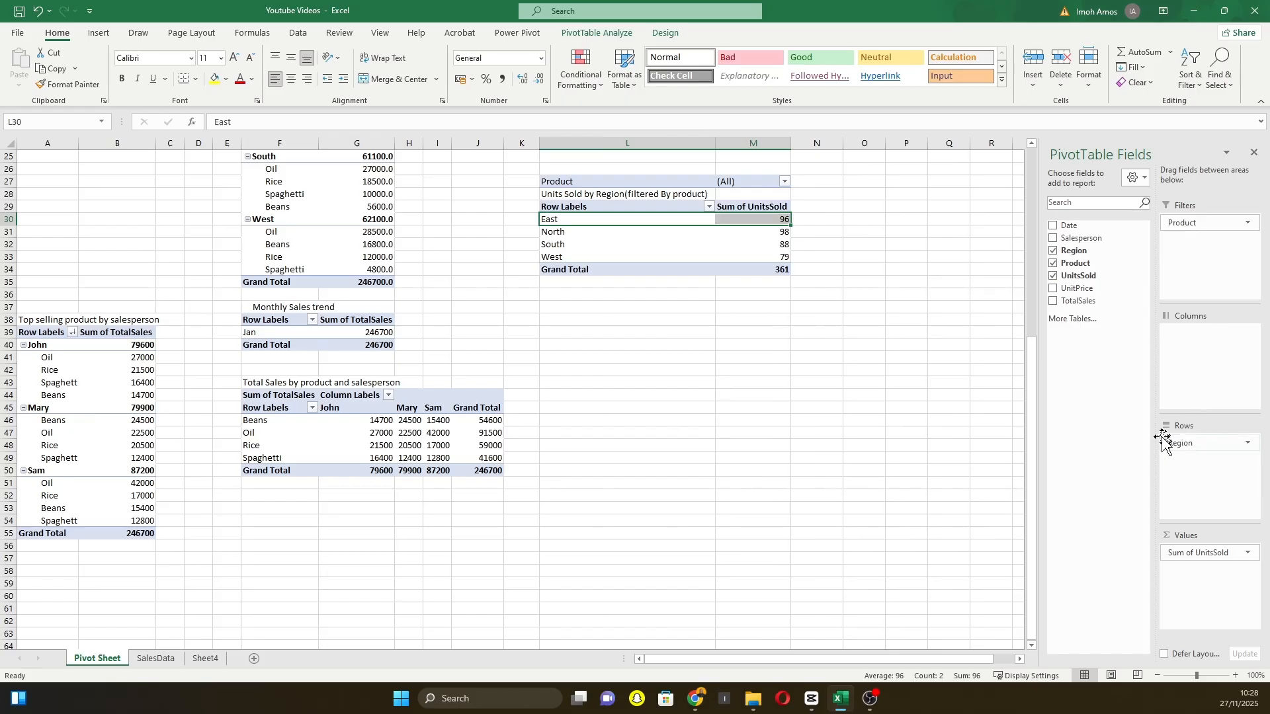
left_click(592, 181)
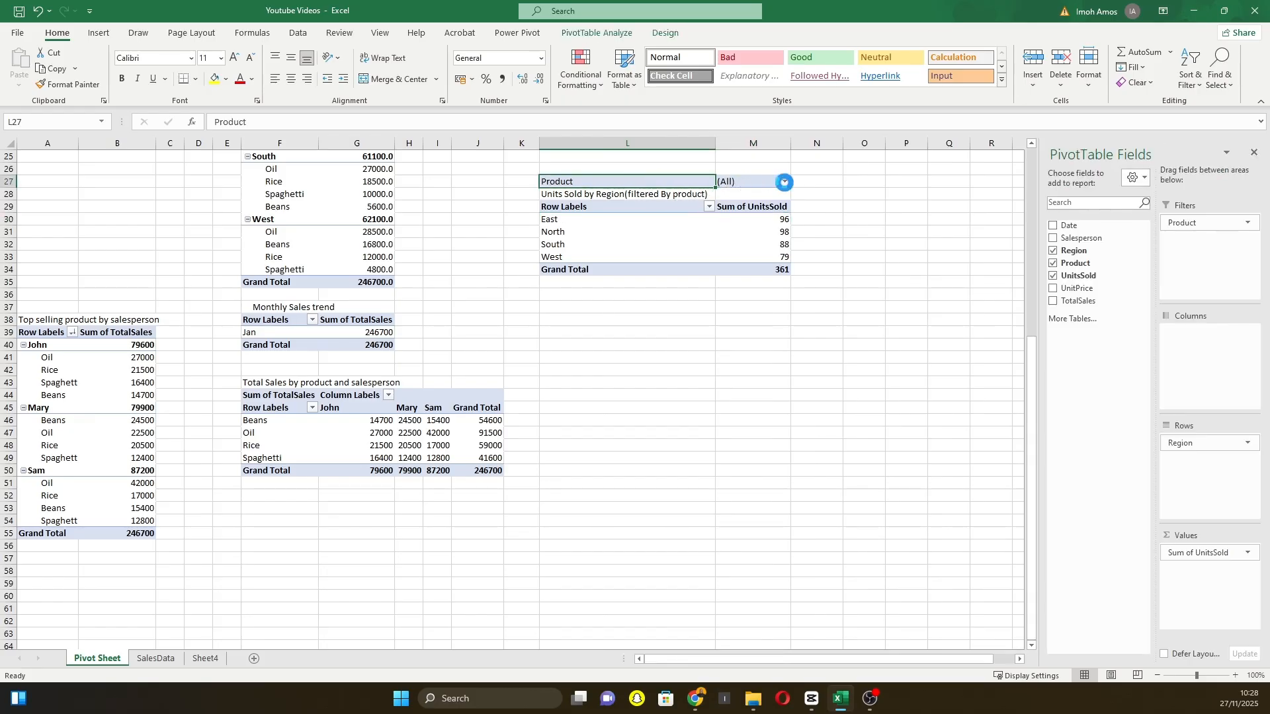
left_click(785, 182)
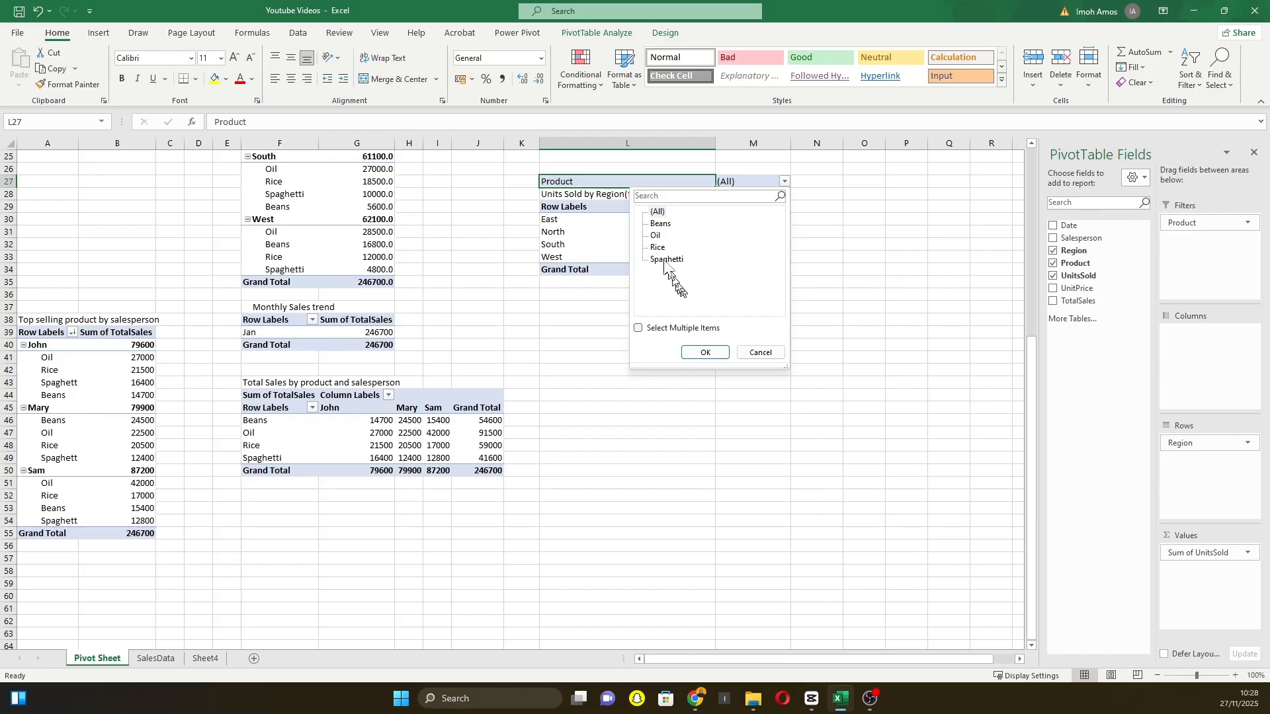
left_click(705, 352)
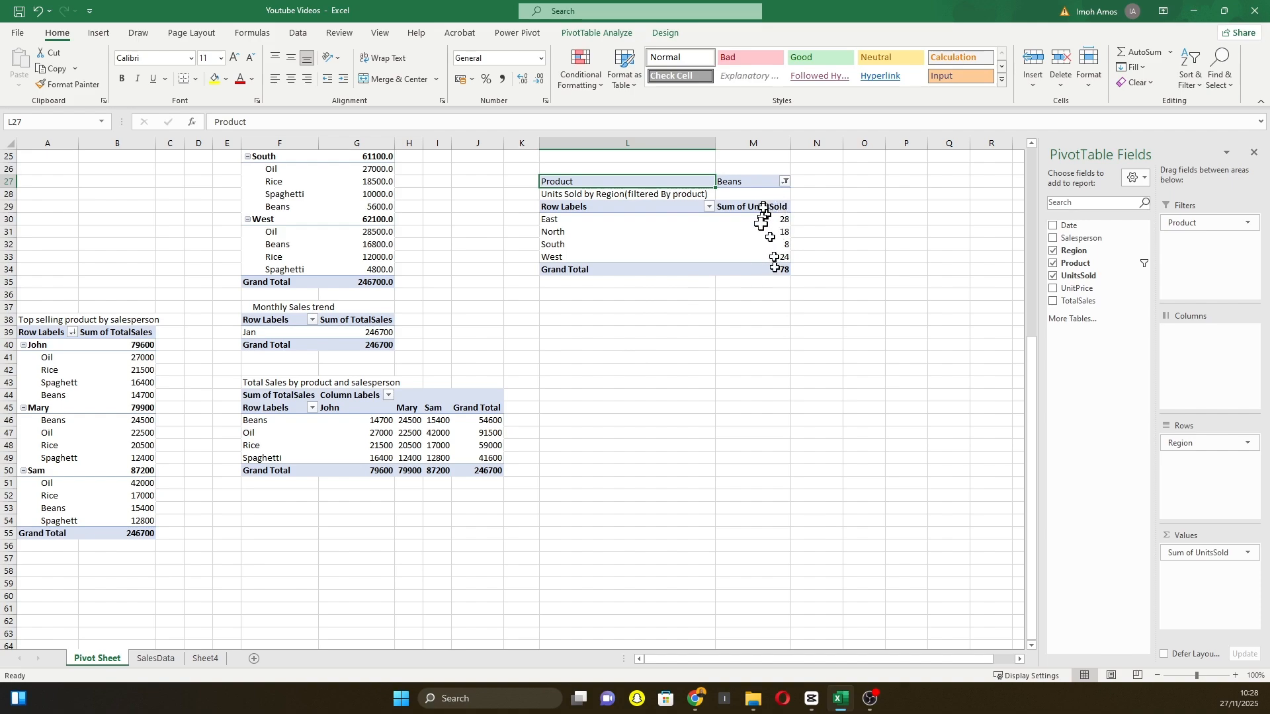
Step: Switch the Product filter of the Units Sold by Region pivot table to Oil
left_click(785, 181)
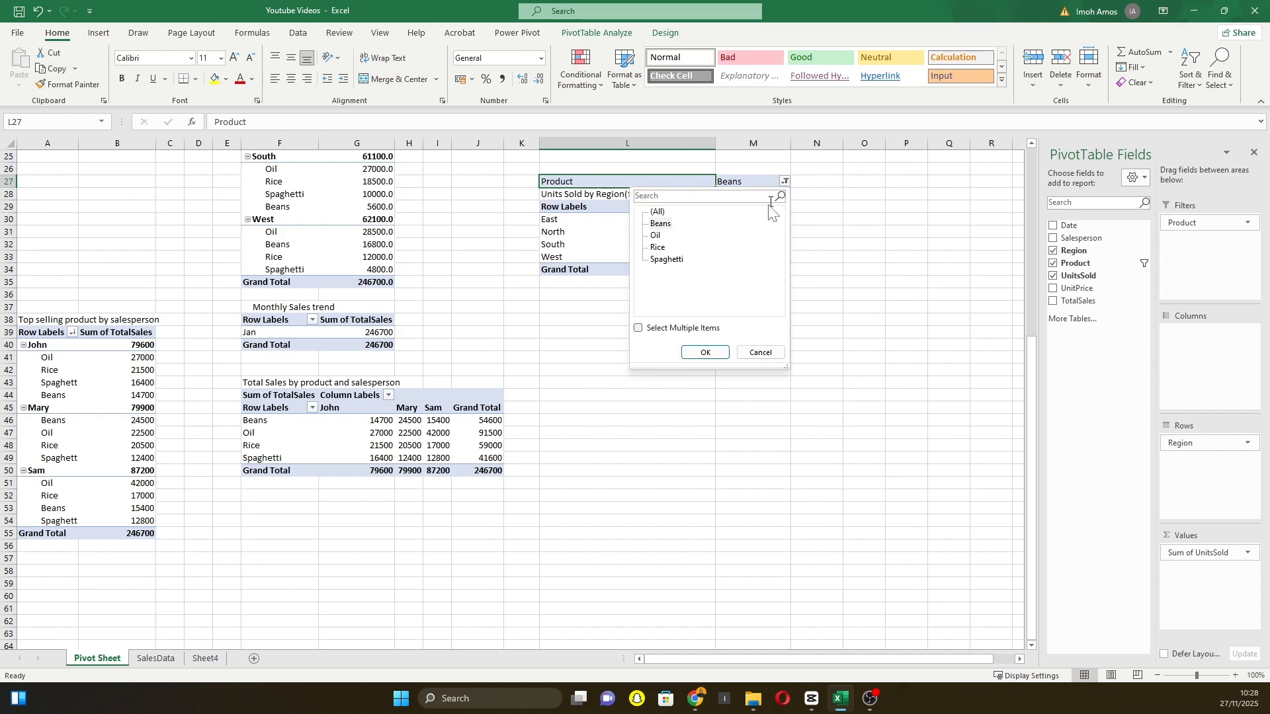
left_click(660, 237)
left_click(702, 353)
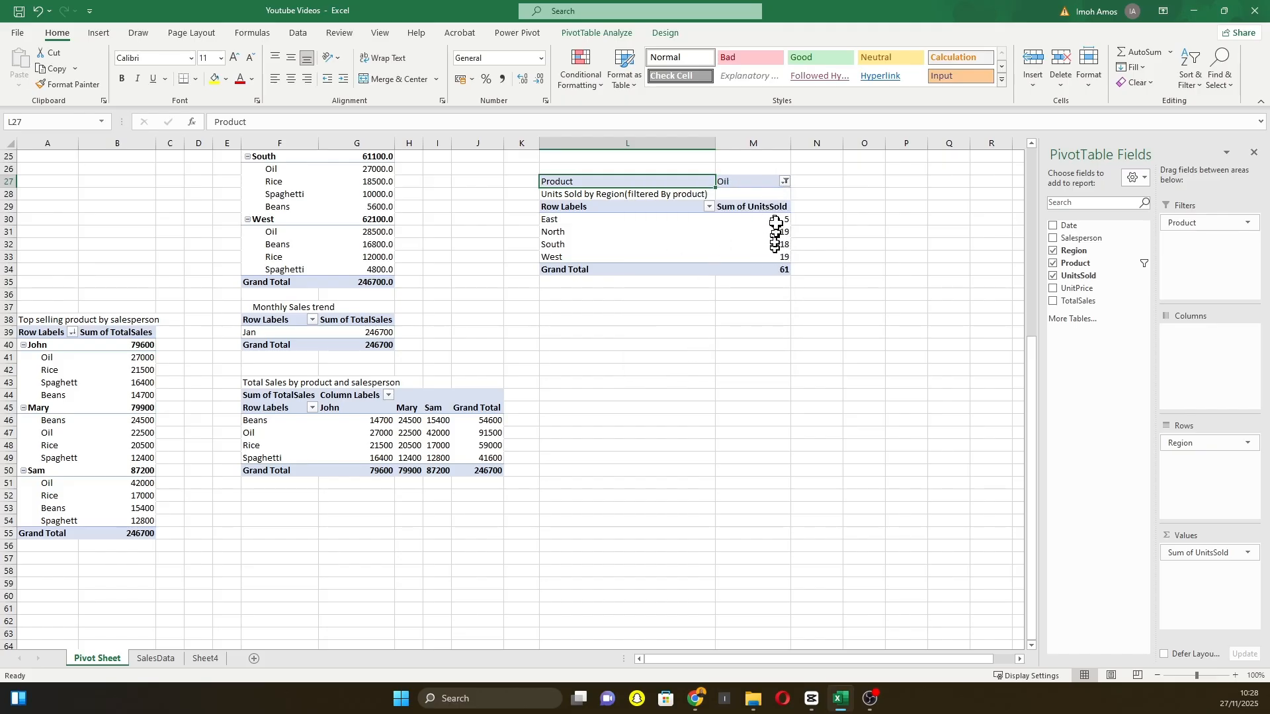
Step: Enable multiple item selection in the Product filter and include both Beans and Oil
left_click(785, 181)
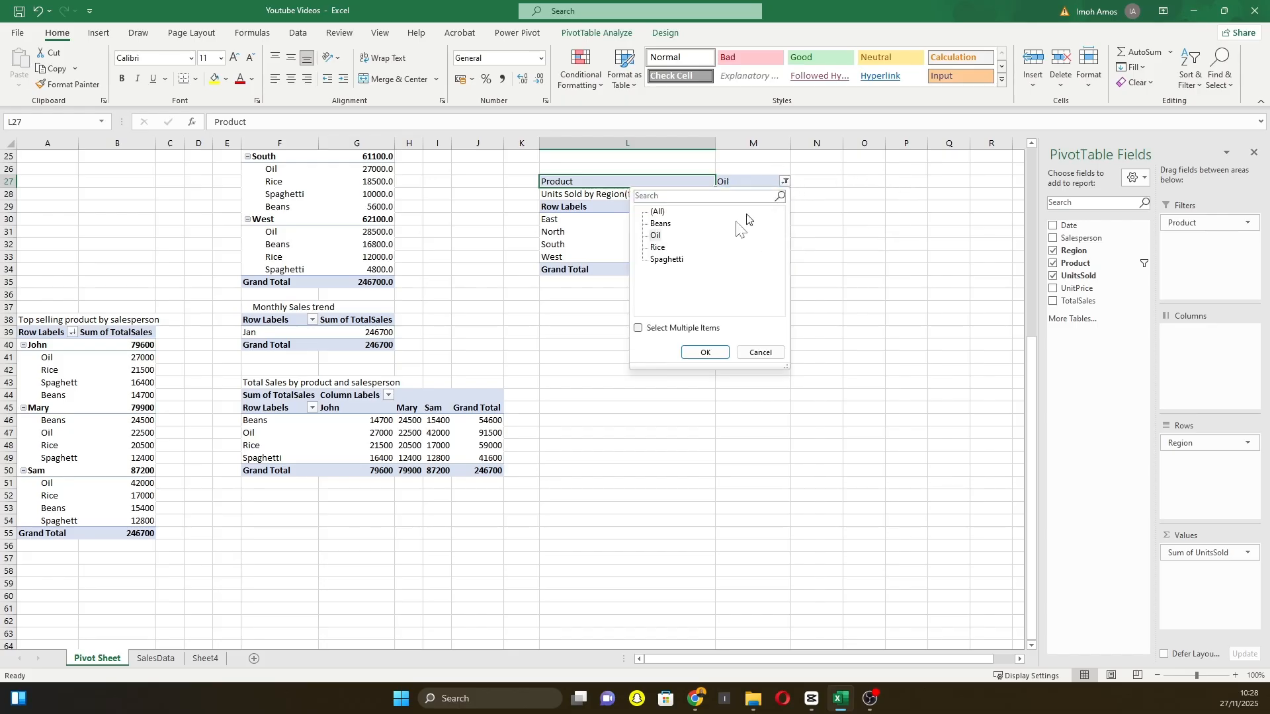
left_click(639, 328)
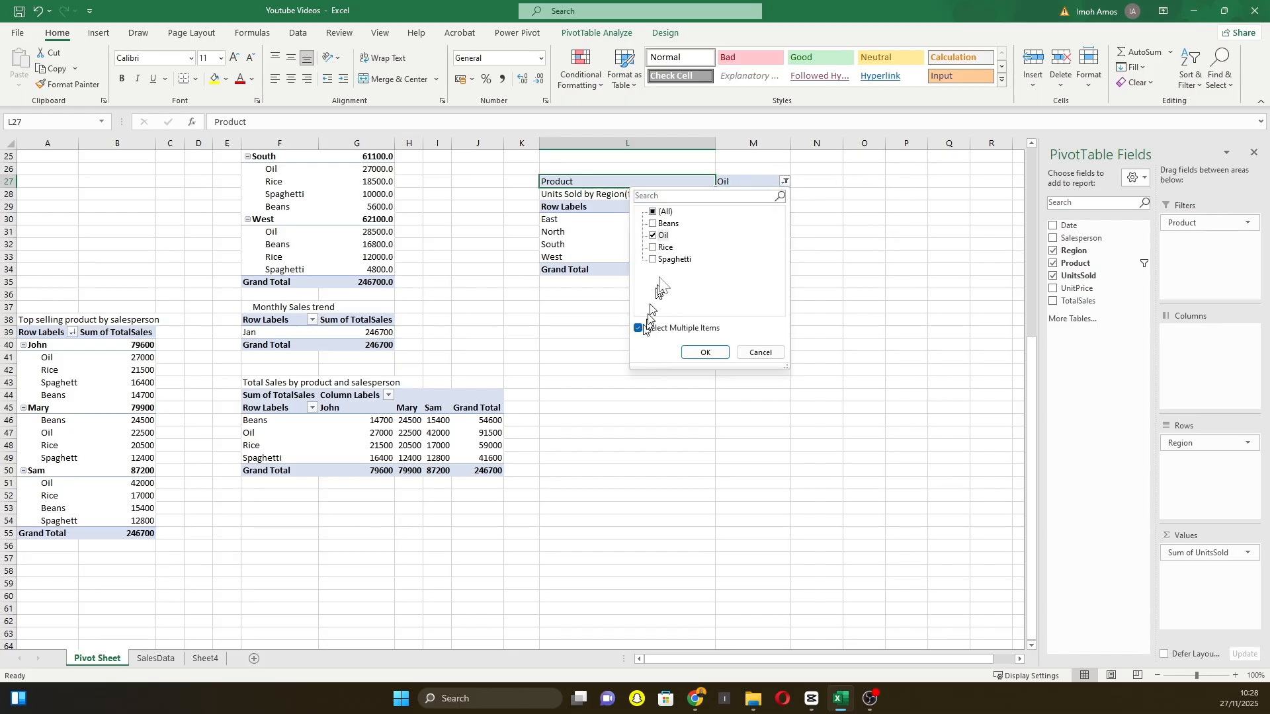
left_click(653, 224)
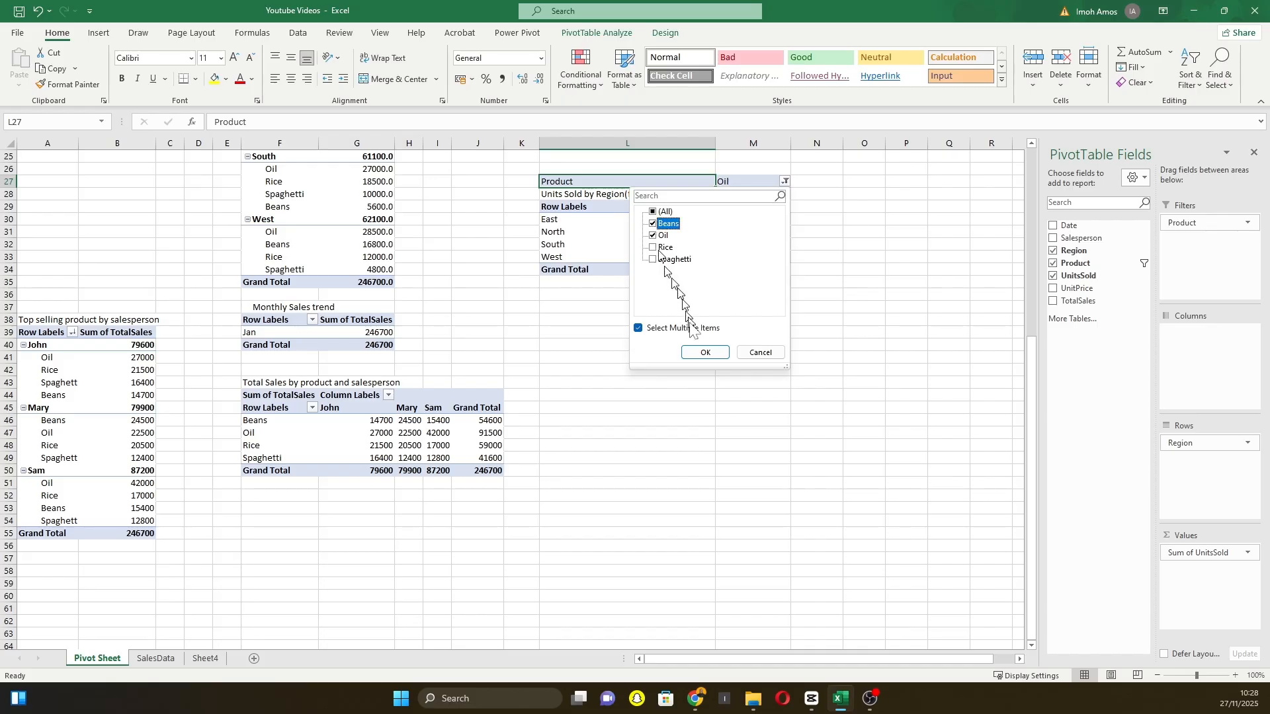
left_click(705, 352)
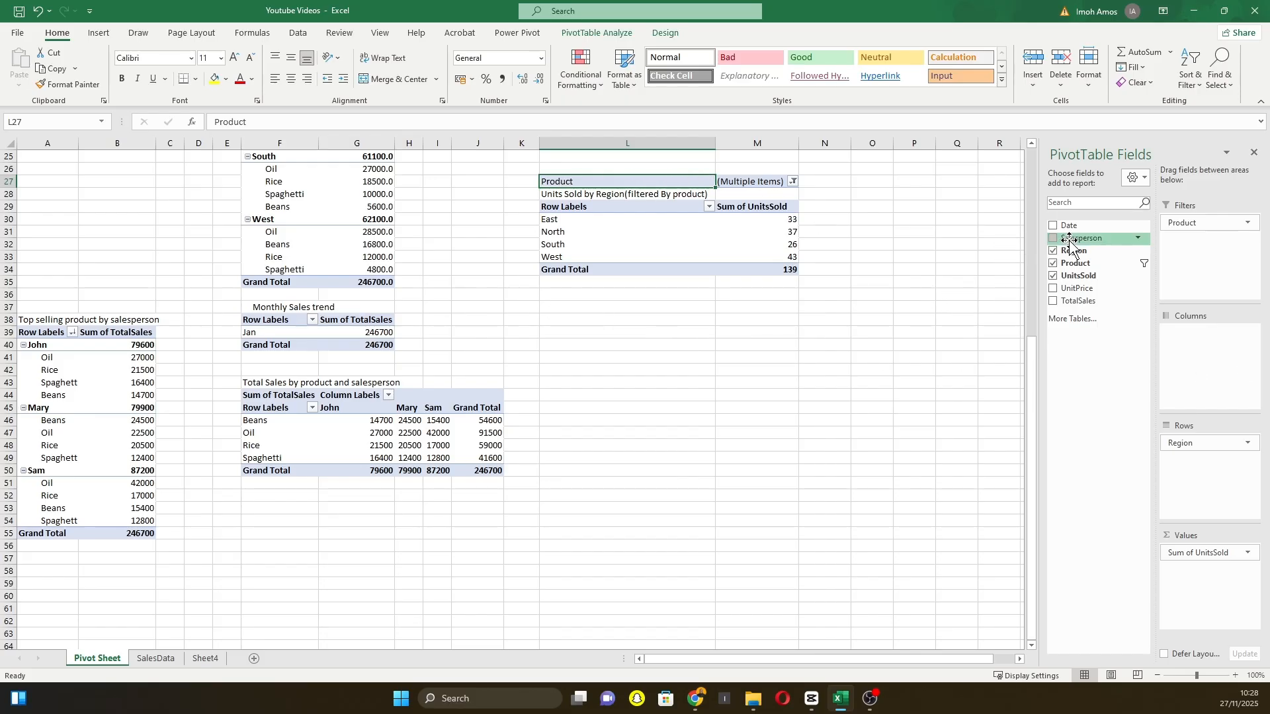
Step: Add Salesperson as a second report filter to the Units Sold by Region pivot table and limit the Product filter to Beans alone
left_click_drag(1058, 240, 1221, 254)
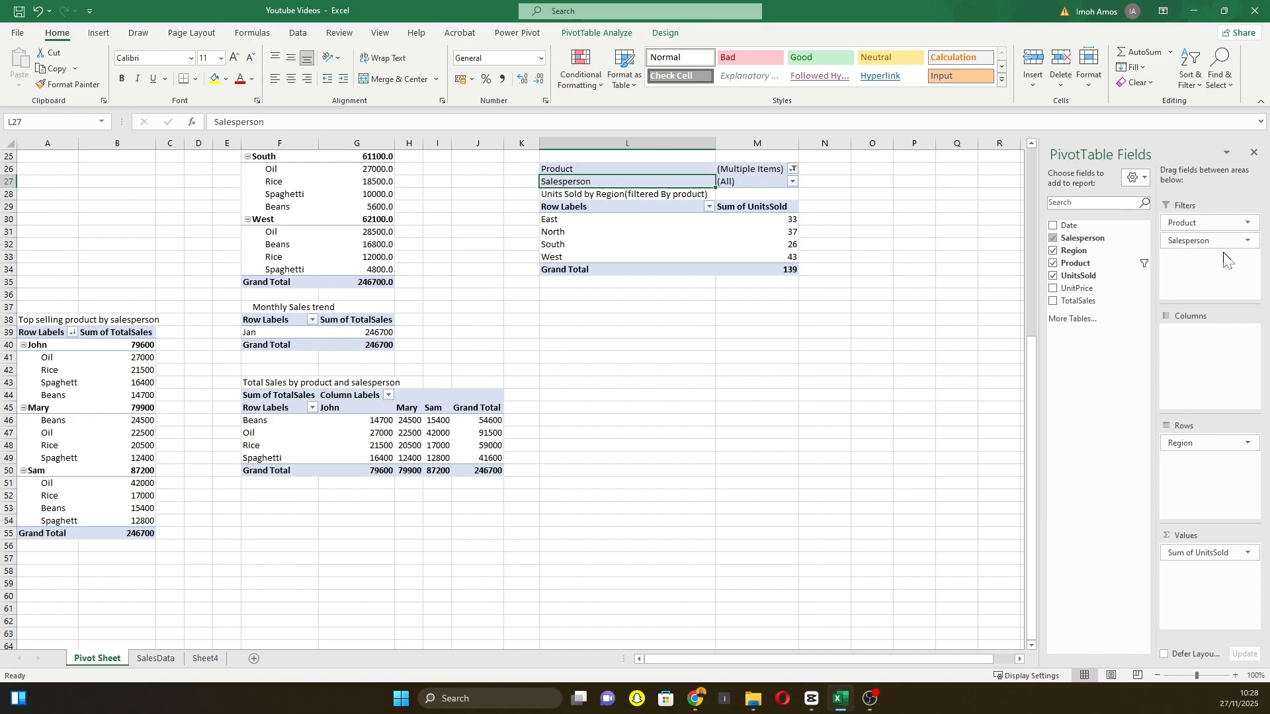
left_click(793, 169)
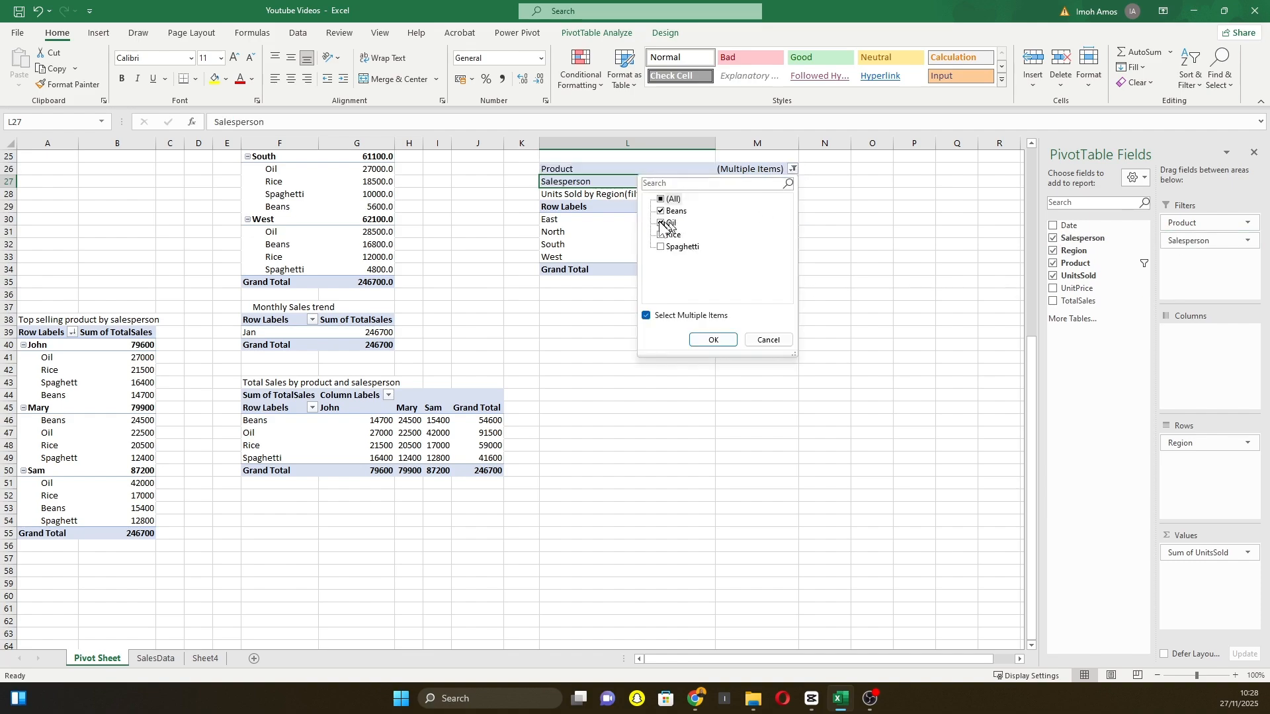
left_click(647, 316)
left_click(669, 211)
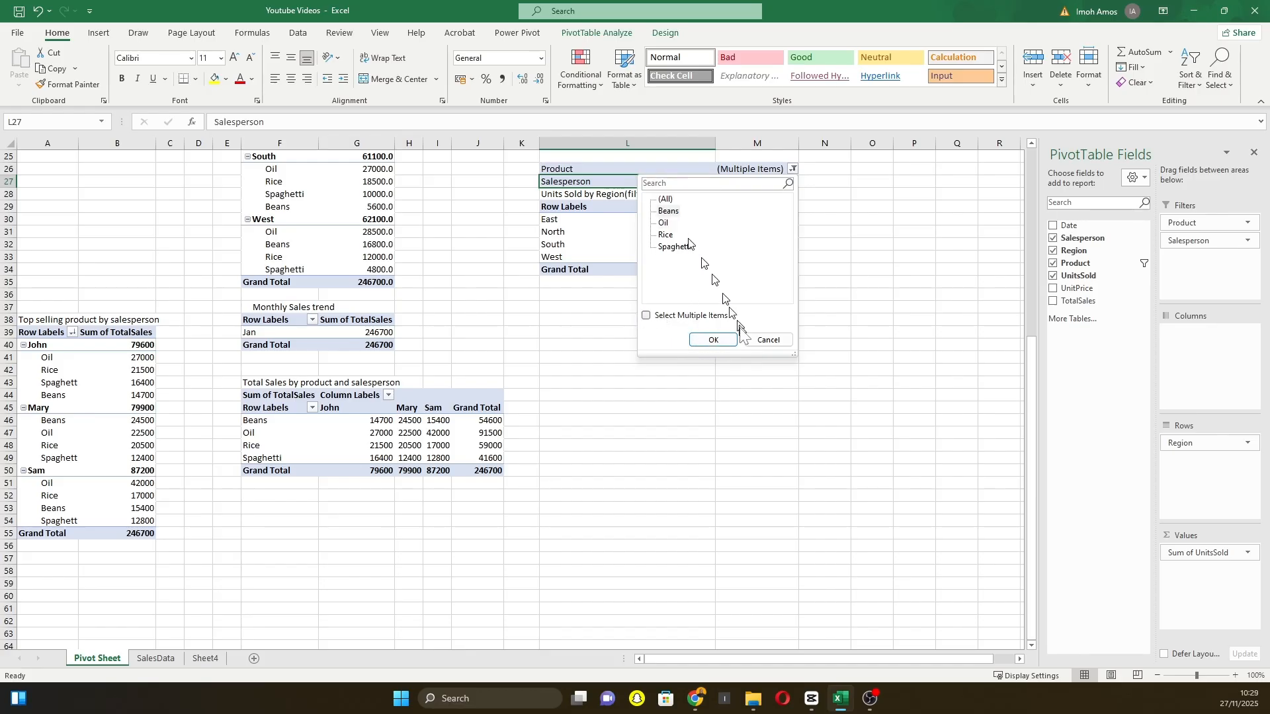
left_click(714, 340)
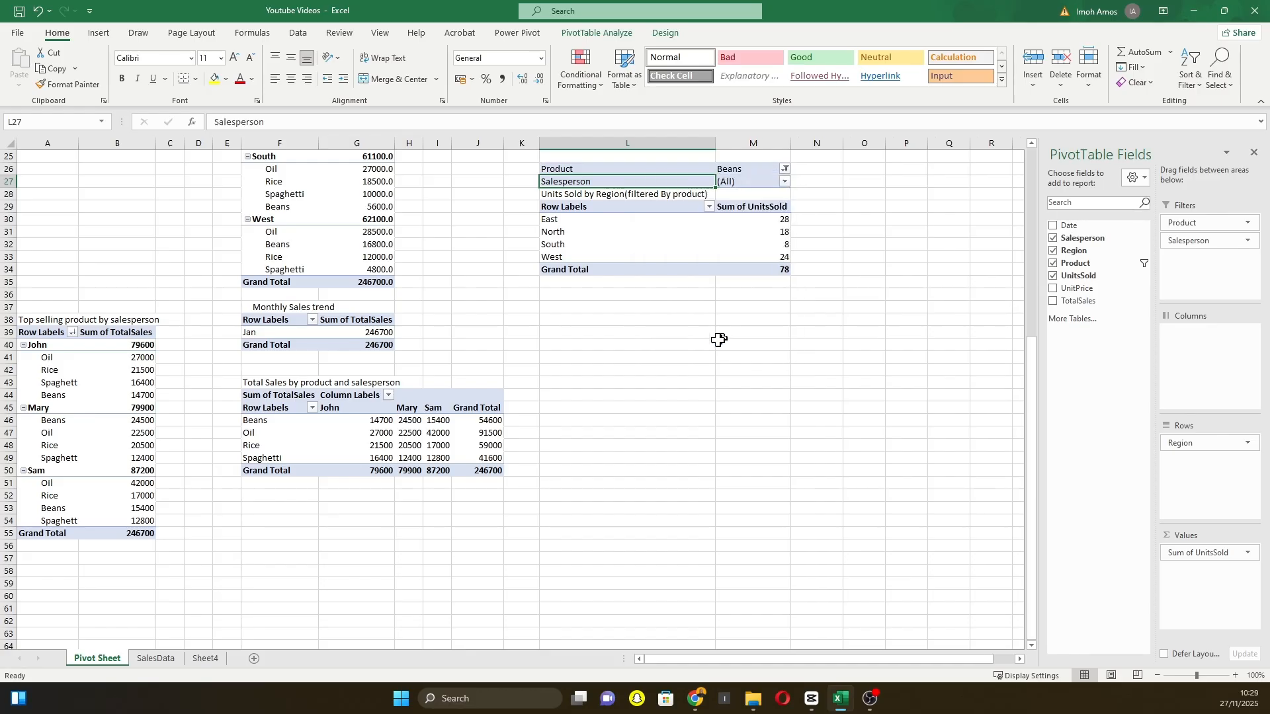
Step: Filter the Units Sold by Region pivot table to the first salesperson in the Salesperson filter list
left_click(784, 182)
left_click(657, 225)
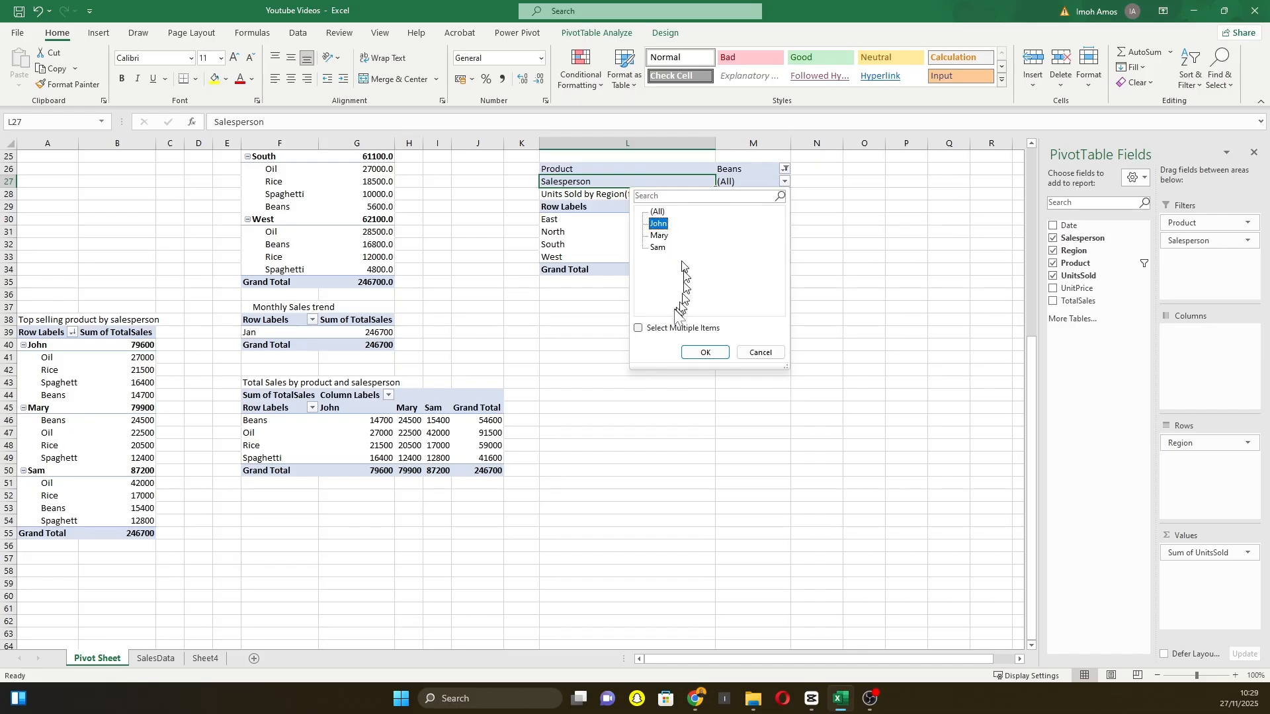
left_click(706, 354)
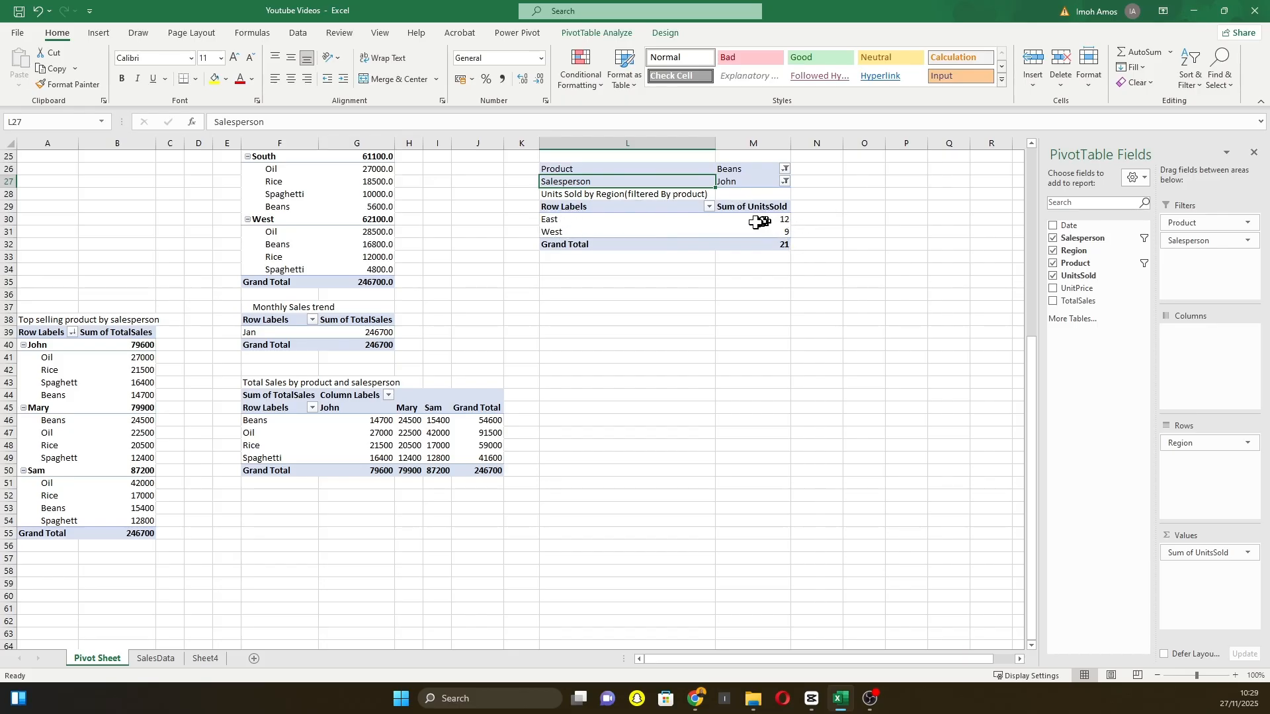
mouse_move(778, 219)
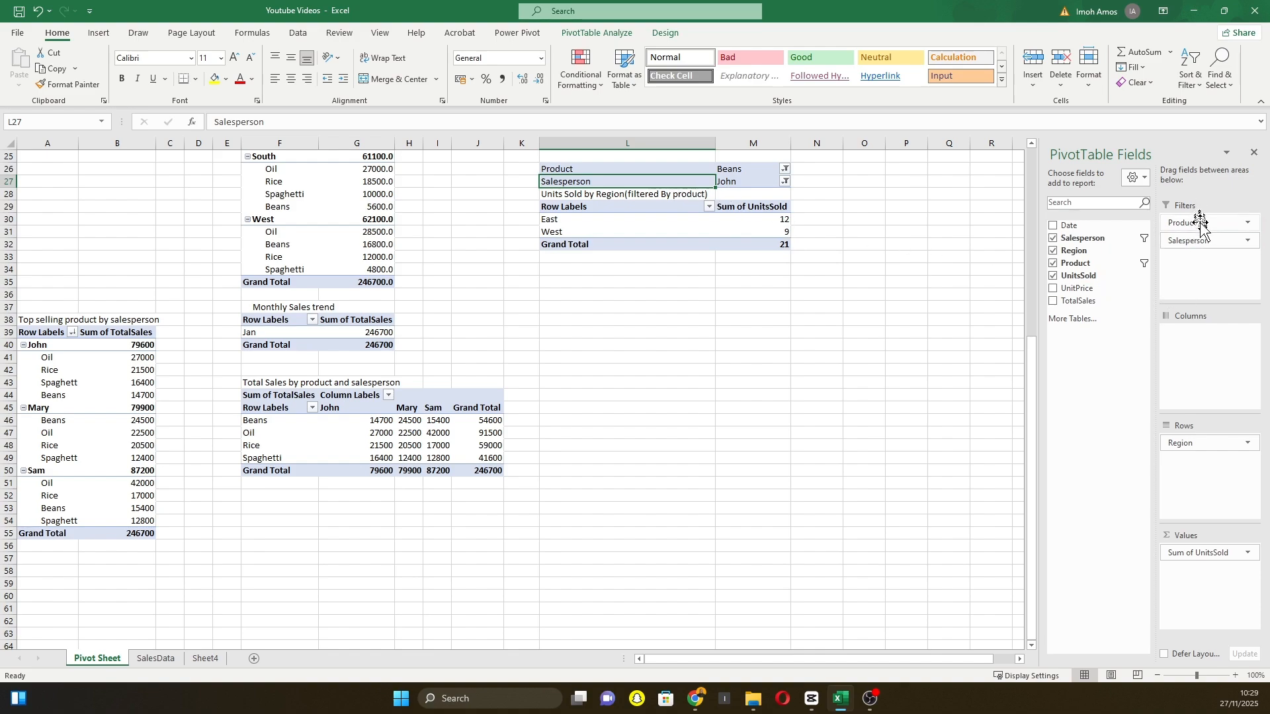
Step: Reset both the Salesperson and Product filters of the Units Sold by Region pivot table to (All)
left_click(785, 181)
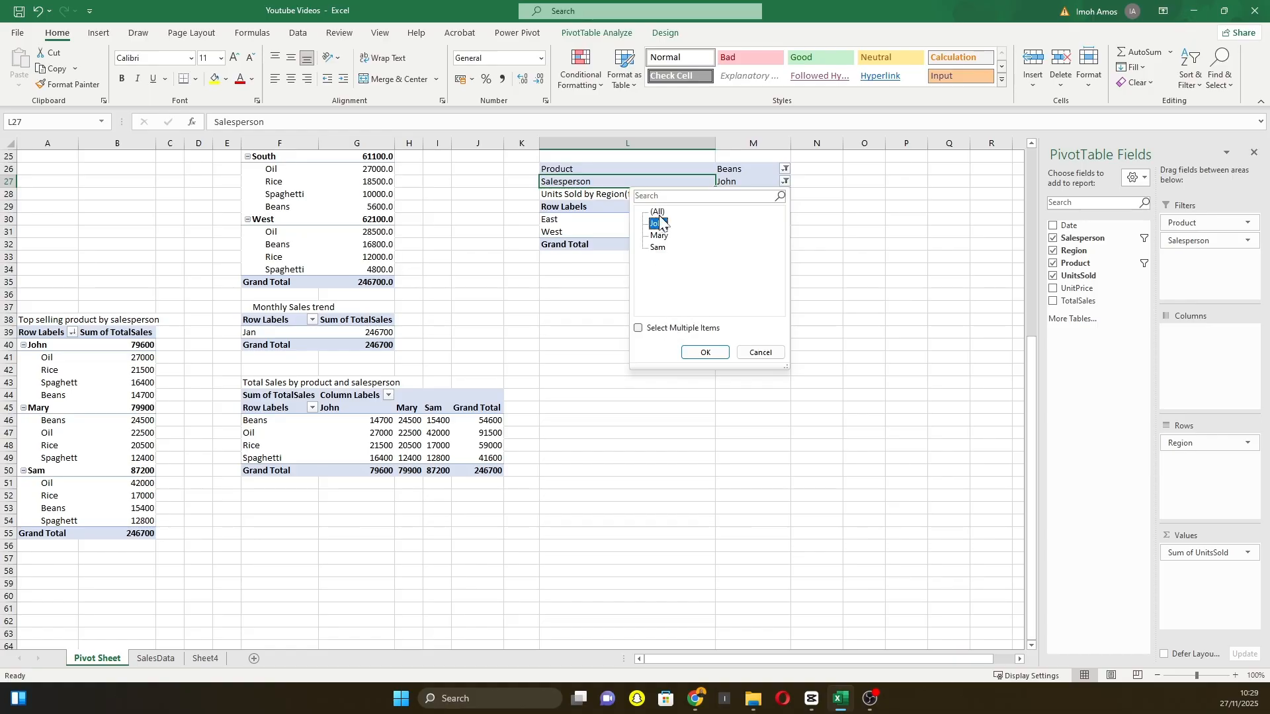
left_click(706, 353)
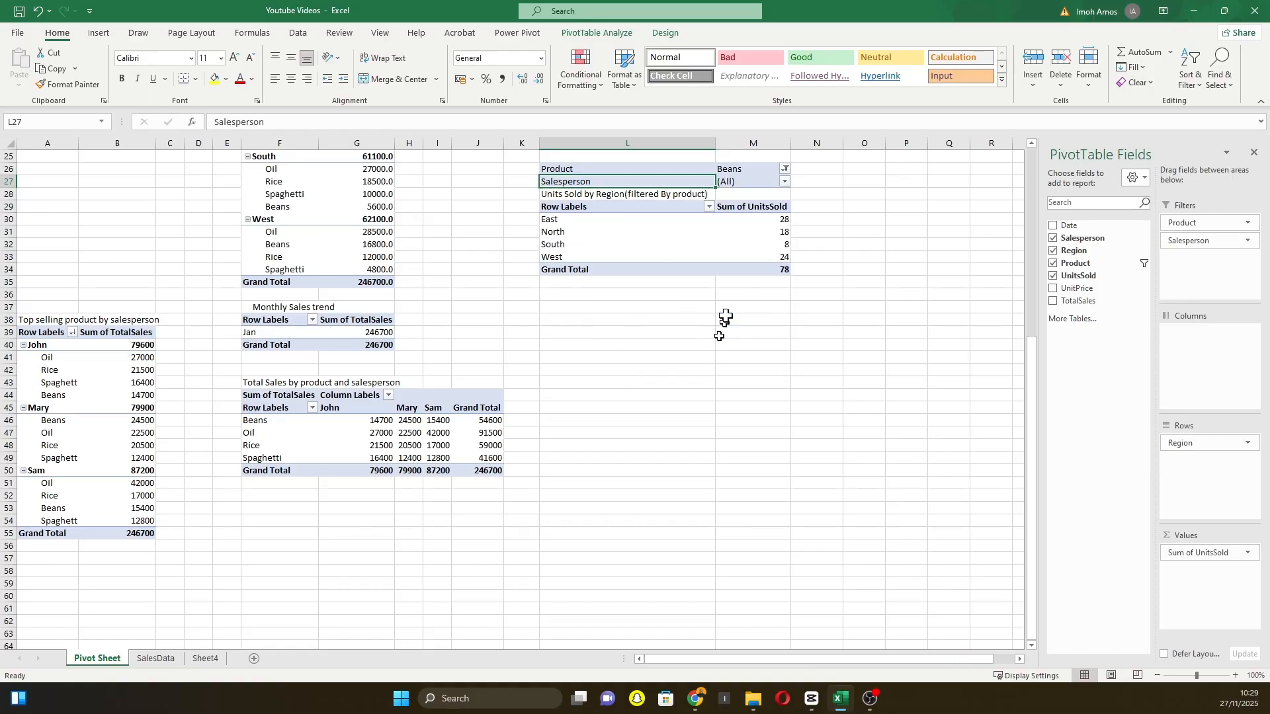
left_click(786, 168)
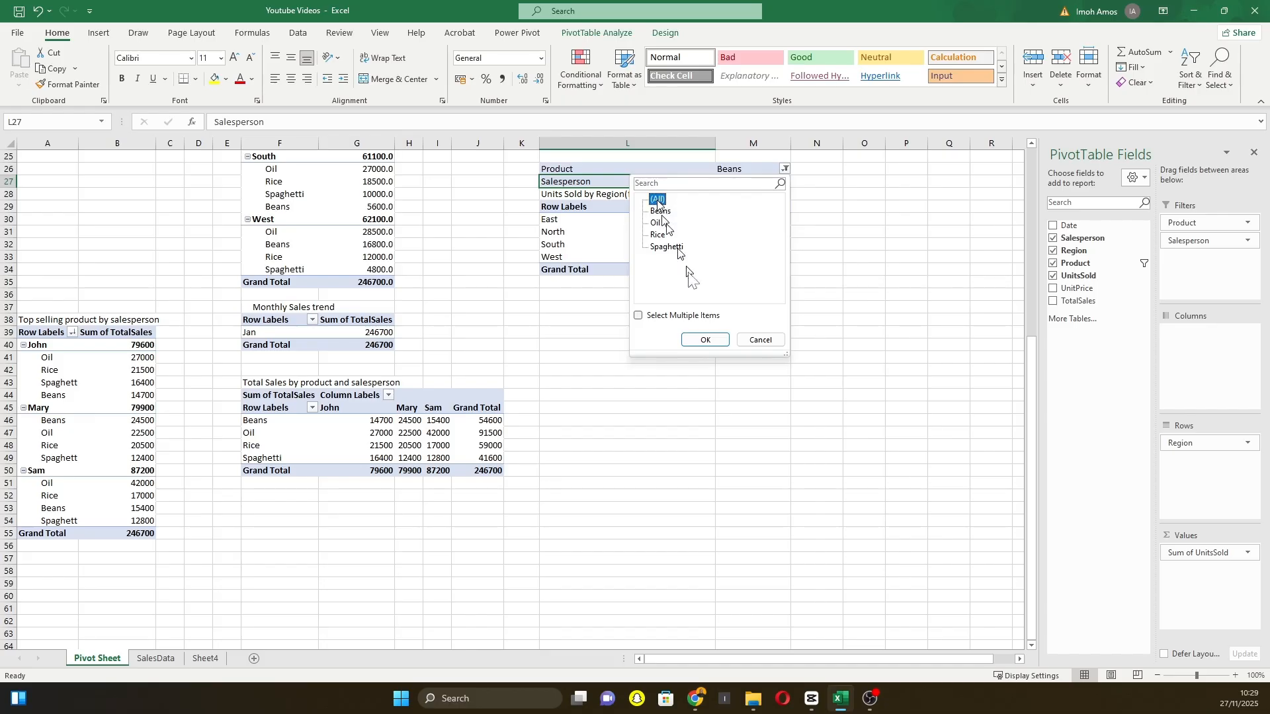
left_click(705, 339)
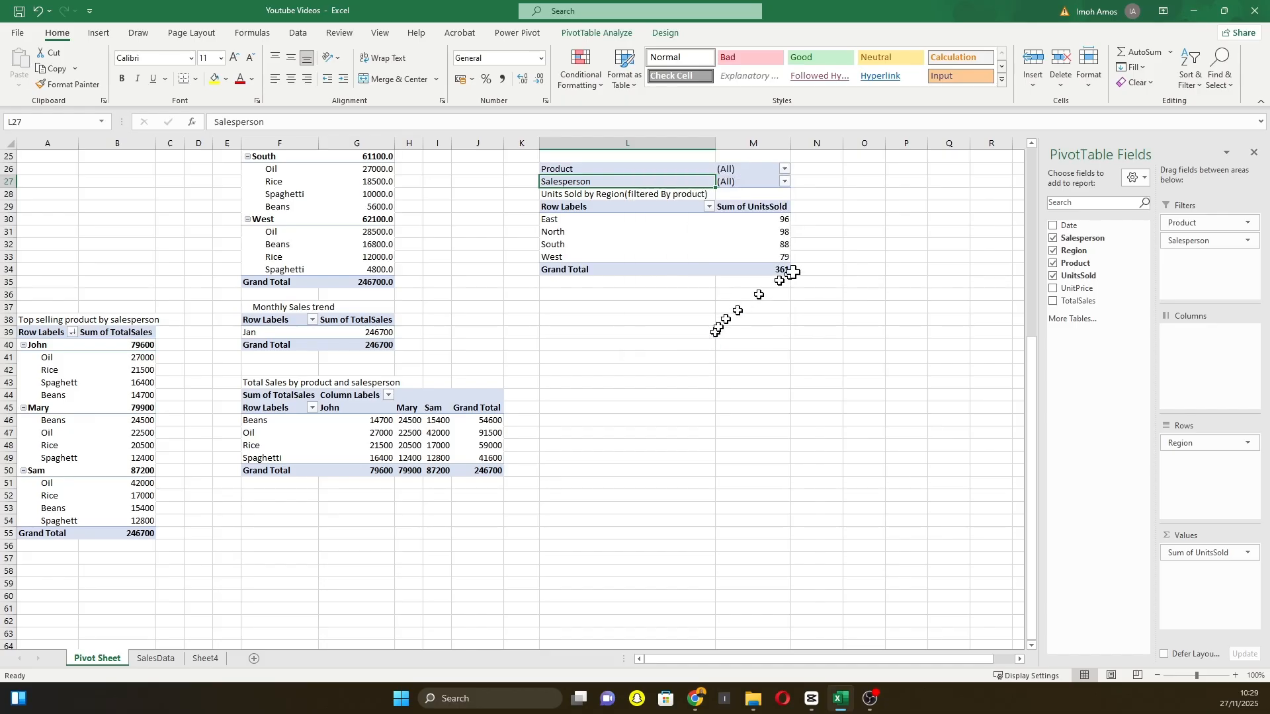
left_click(758, 359)
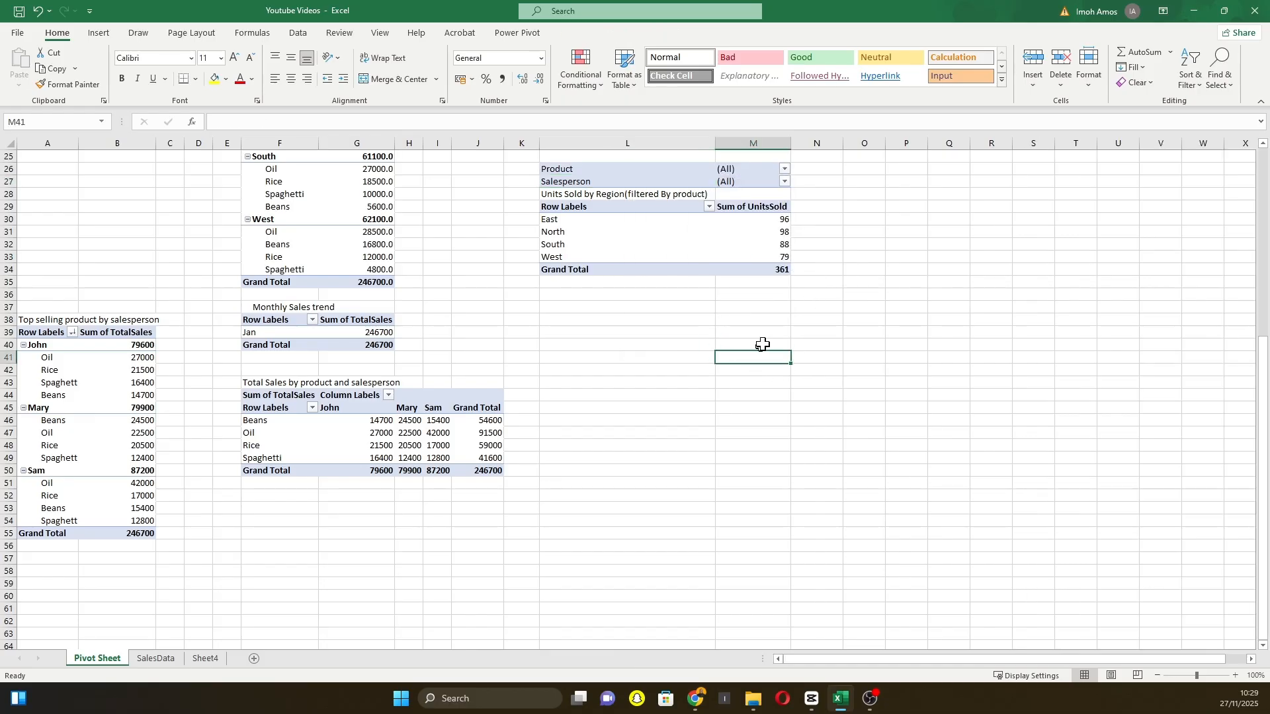
Step: Copy the Monthly Sales trend pivot table to L39 and remove the TotalSales and Date fields from the copy
left_click(667, 232)
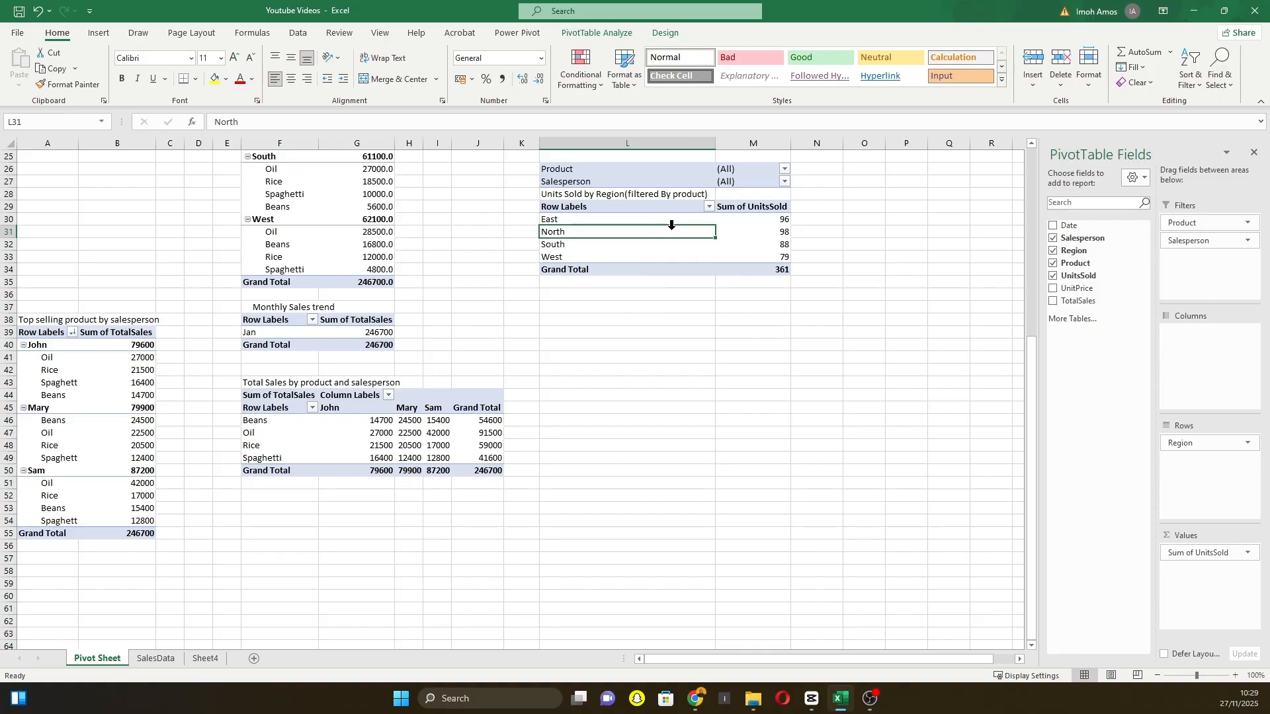
left_click(565, 304)
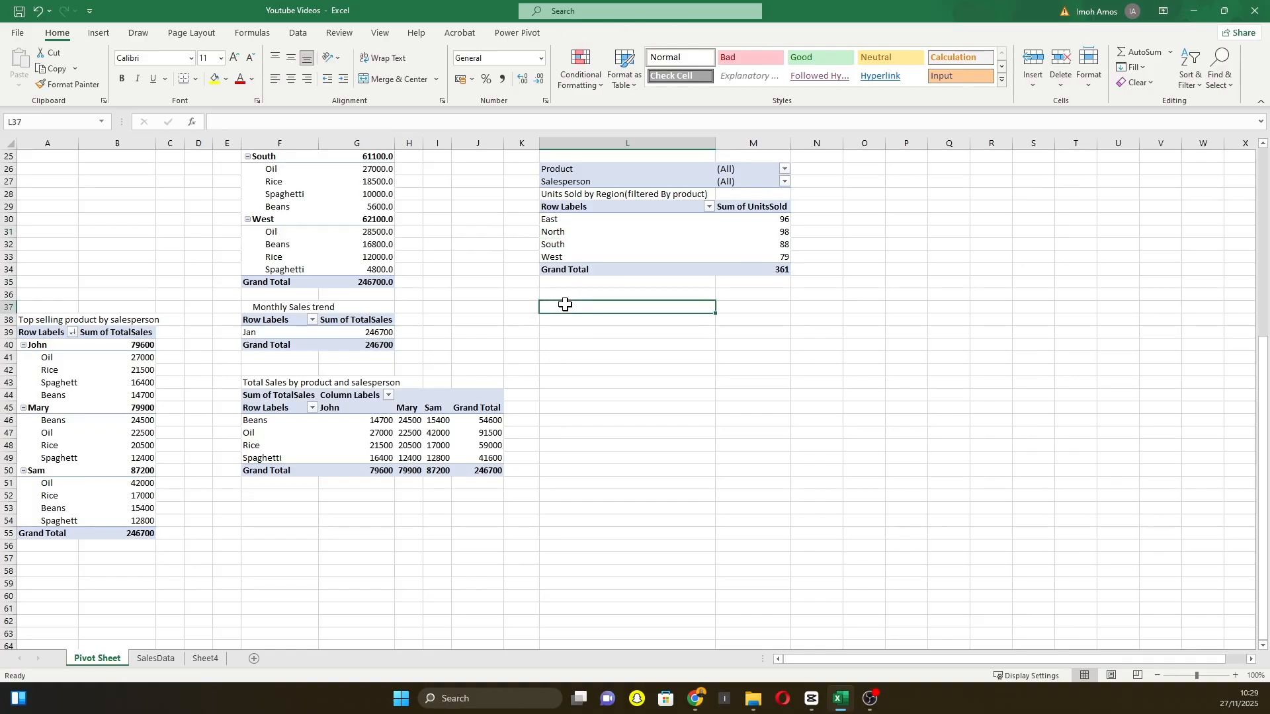
left_click_drag(259, 315, 341, 342)
key("ctrl+c")
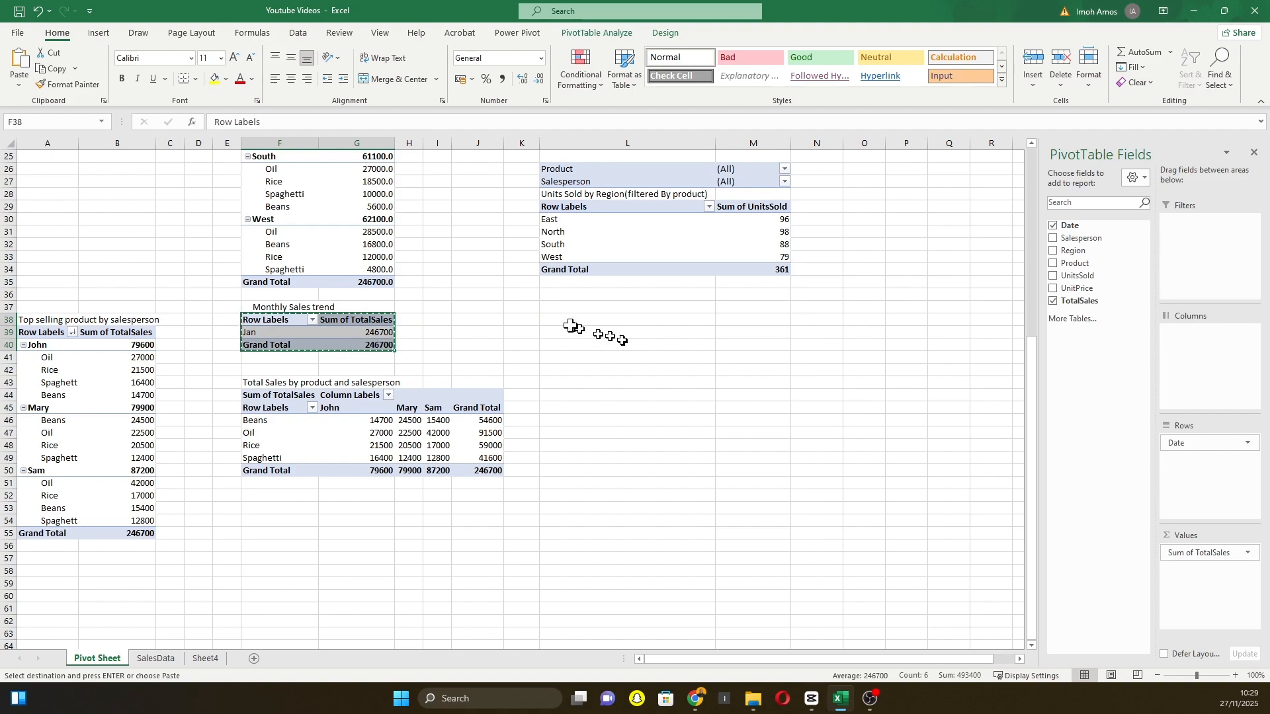
left_click(561, 332)
key("ctrl+v")
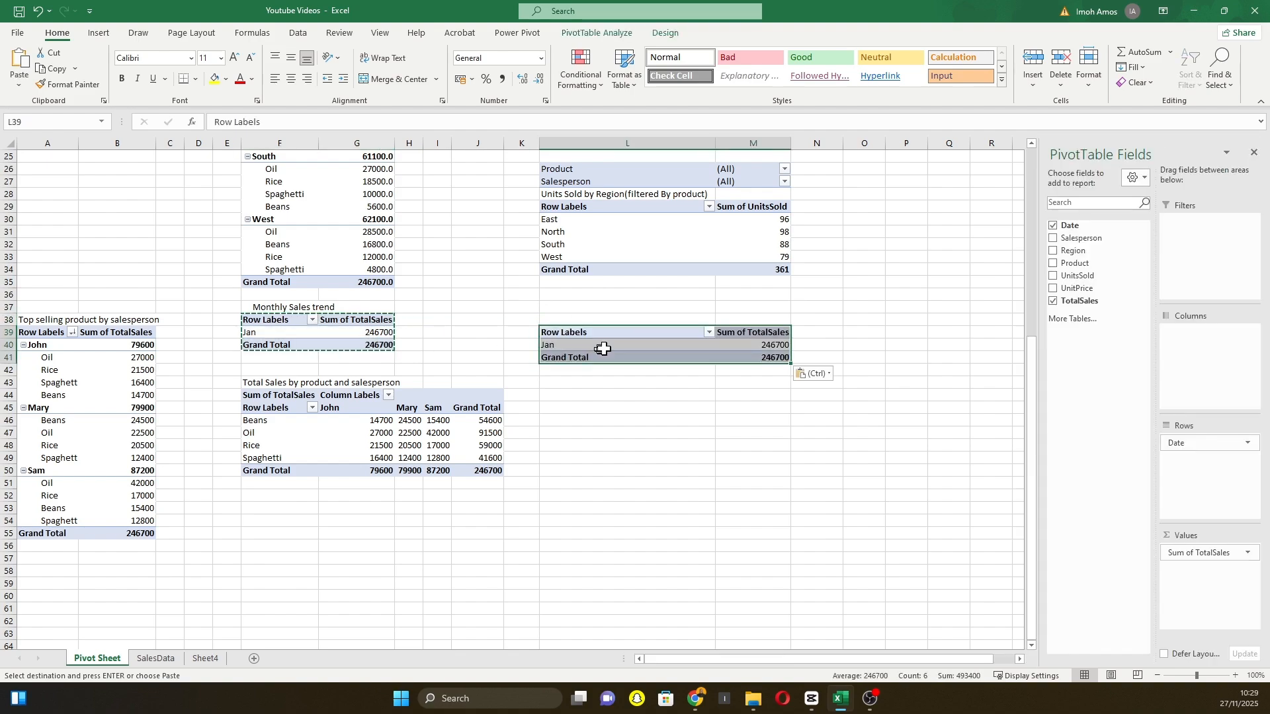
left_click(1053, 303)
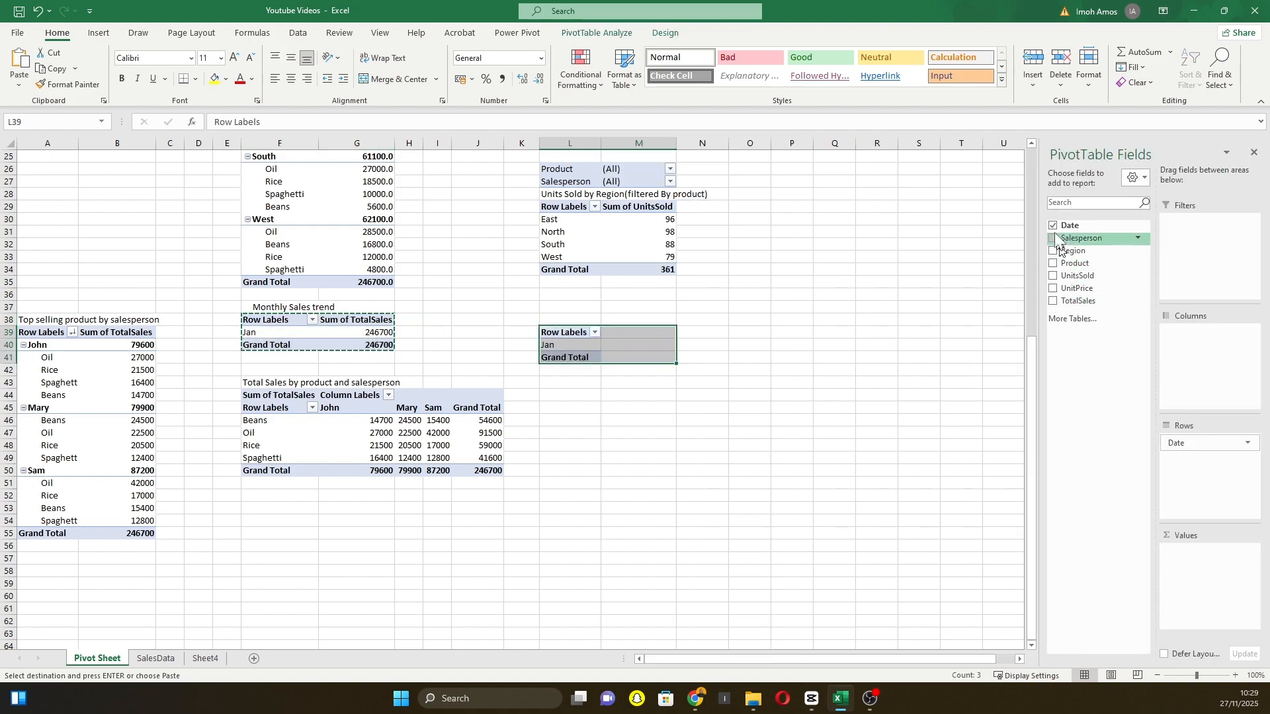
left_click(1052, 224)
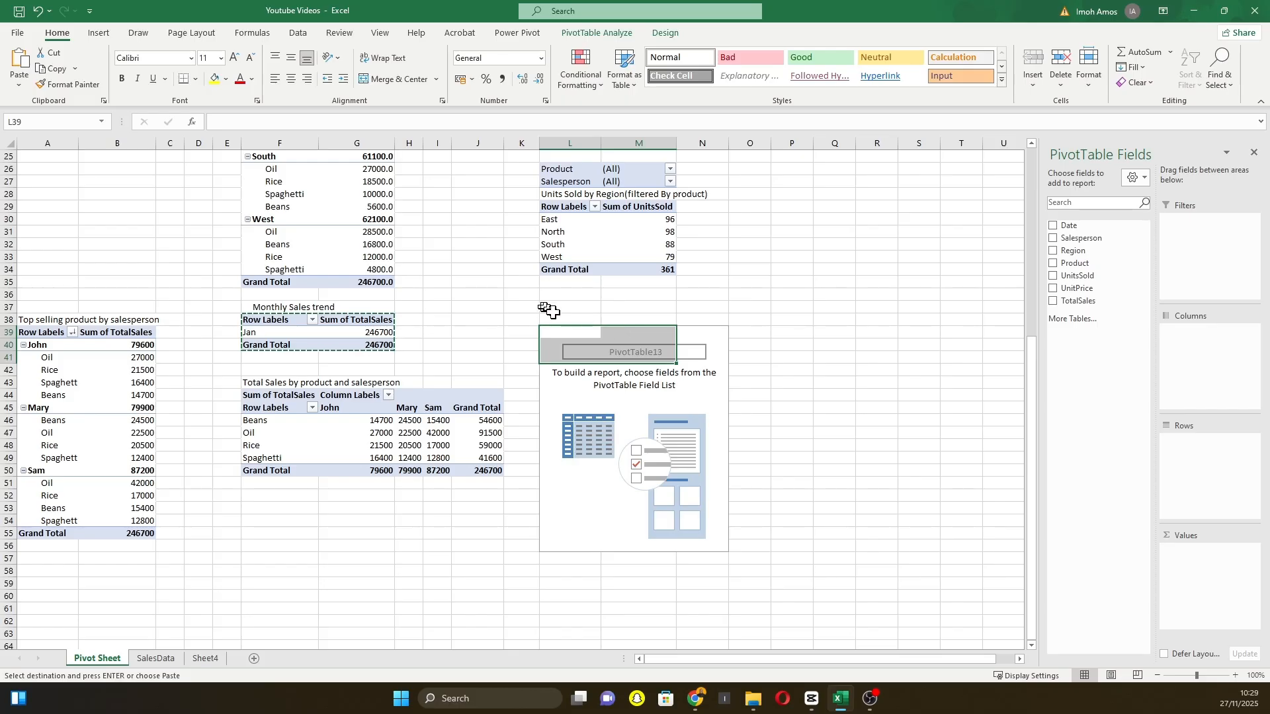
Step: Enter the title "% contribution of each region" in cell L38 above the empty pivot table
left_click(555, 318)
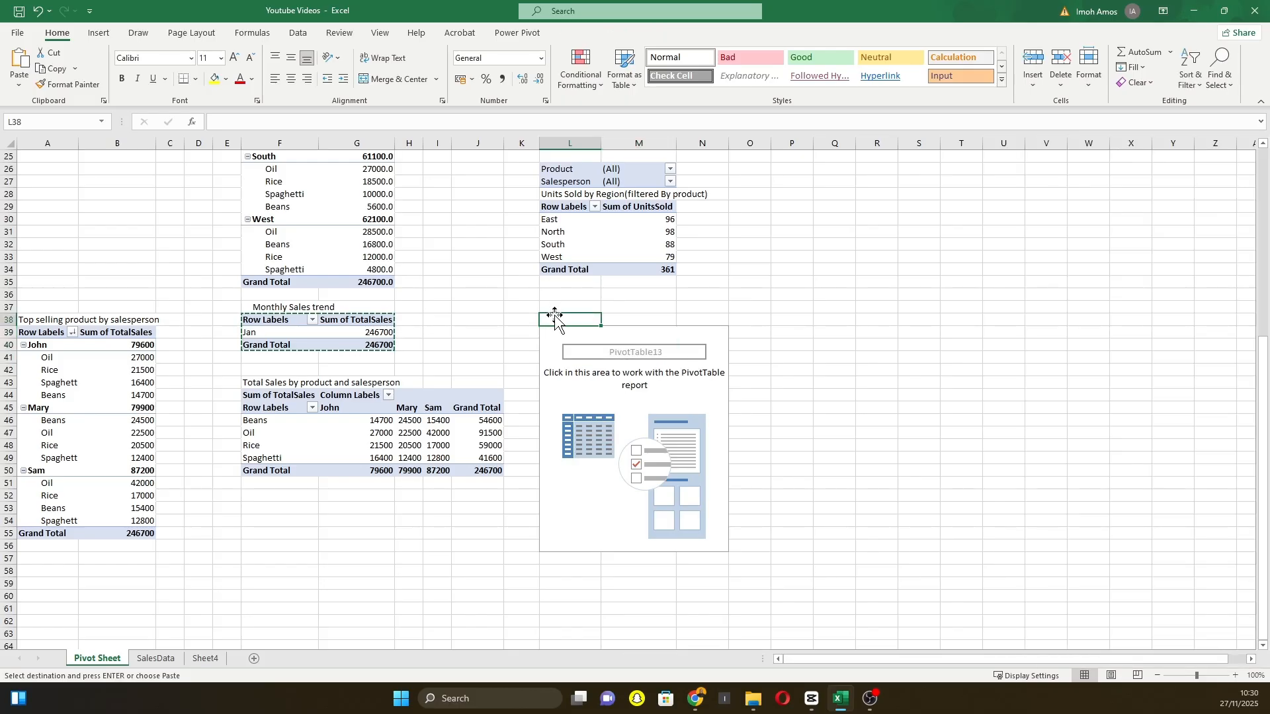
type("&")
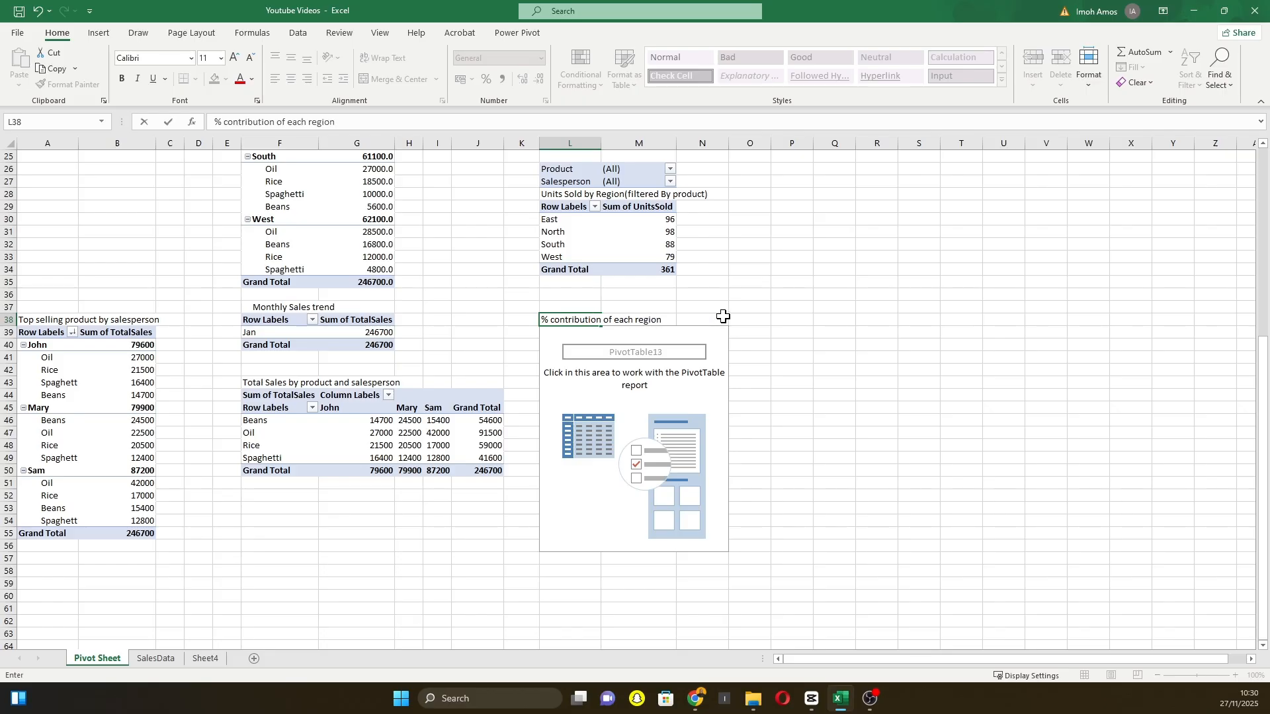
left_click(753, 345)
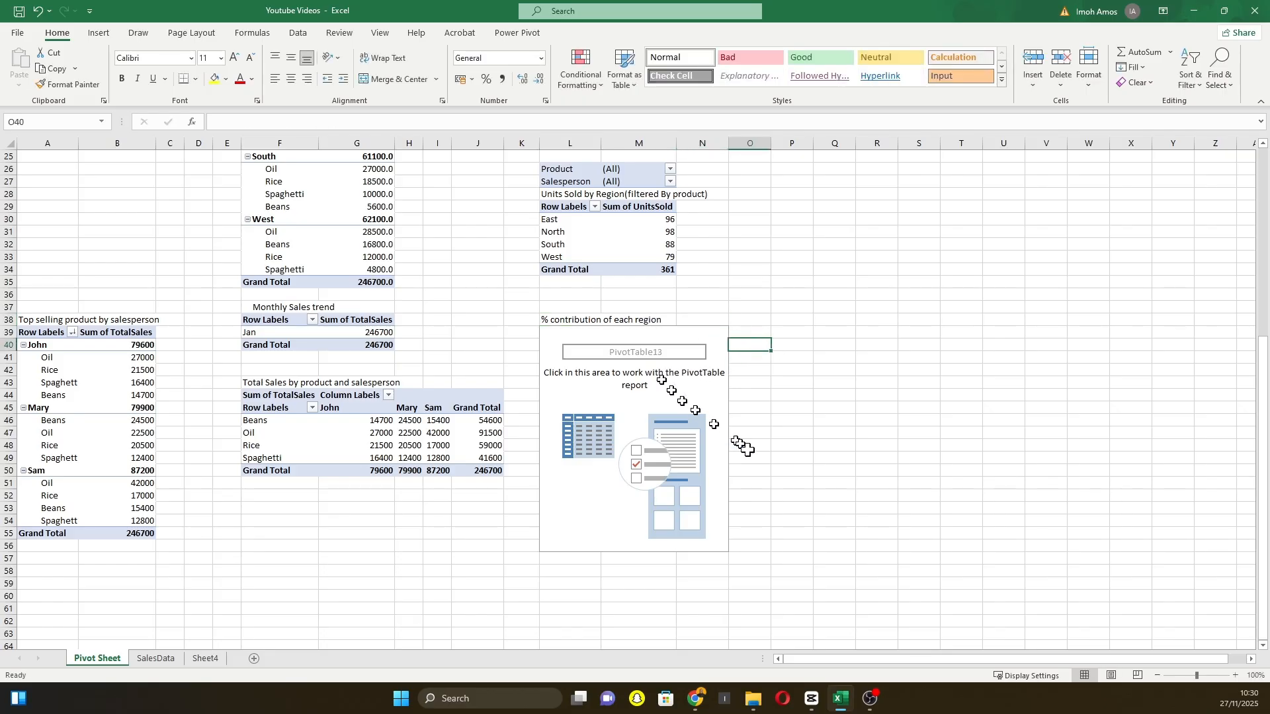
Step: Build the pivot table at L39 with Region as rows and the sum of TotalSales as values
left_click(561, 336)
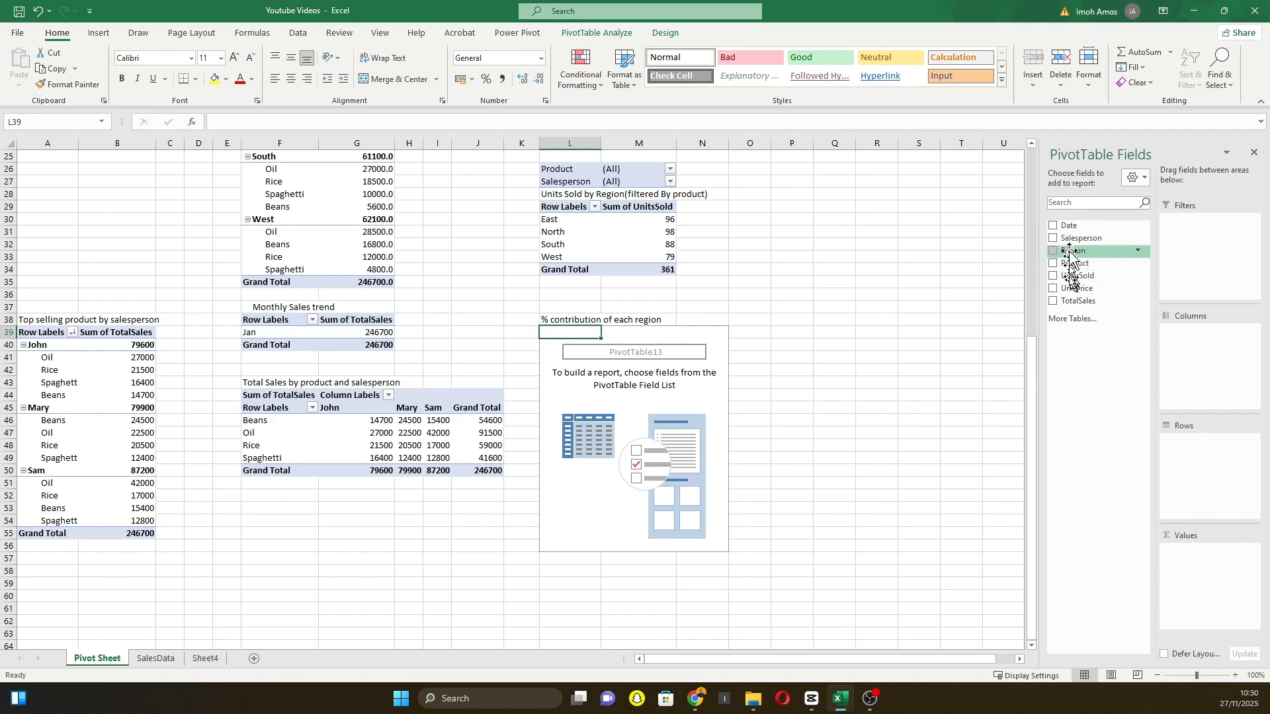
left_click_drag(1073, 253, 1202, 443)
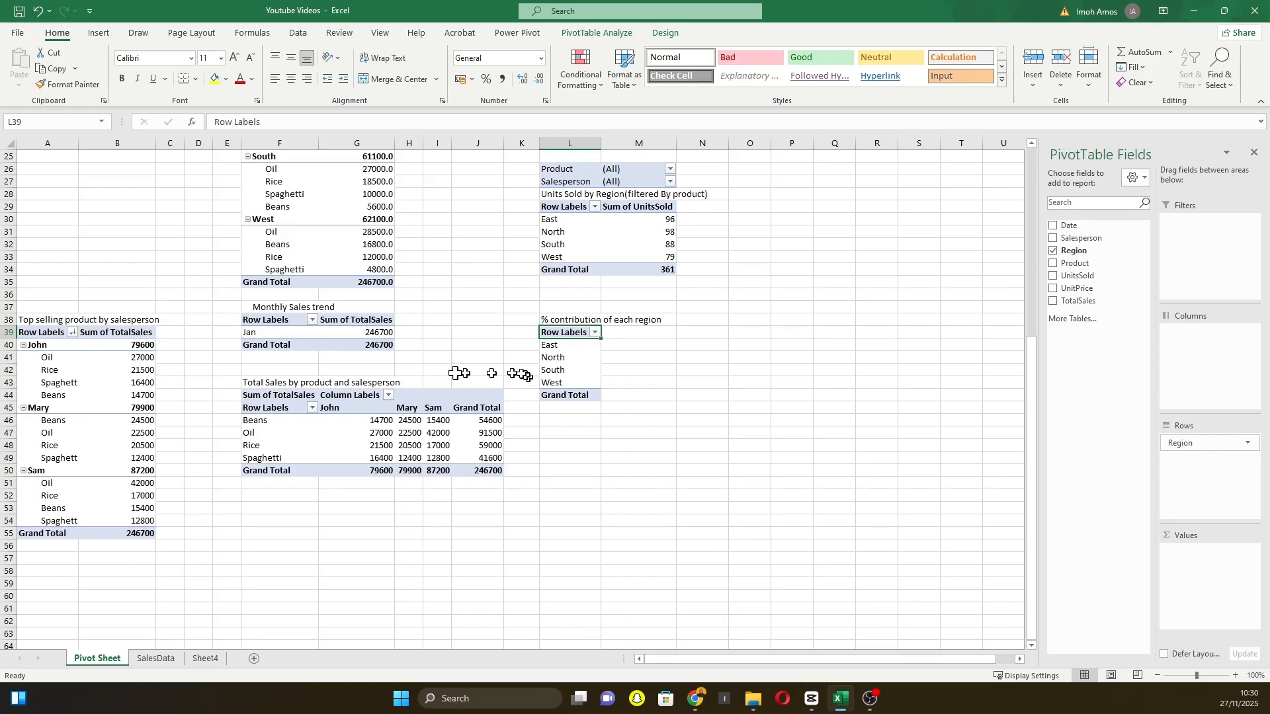
scroll(273, 444, "up", 7)
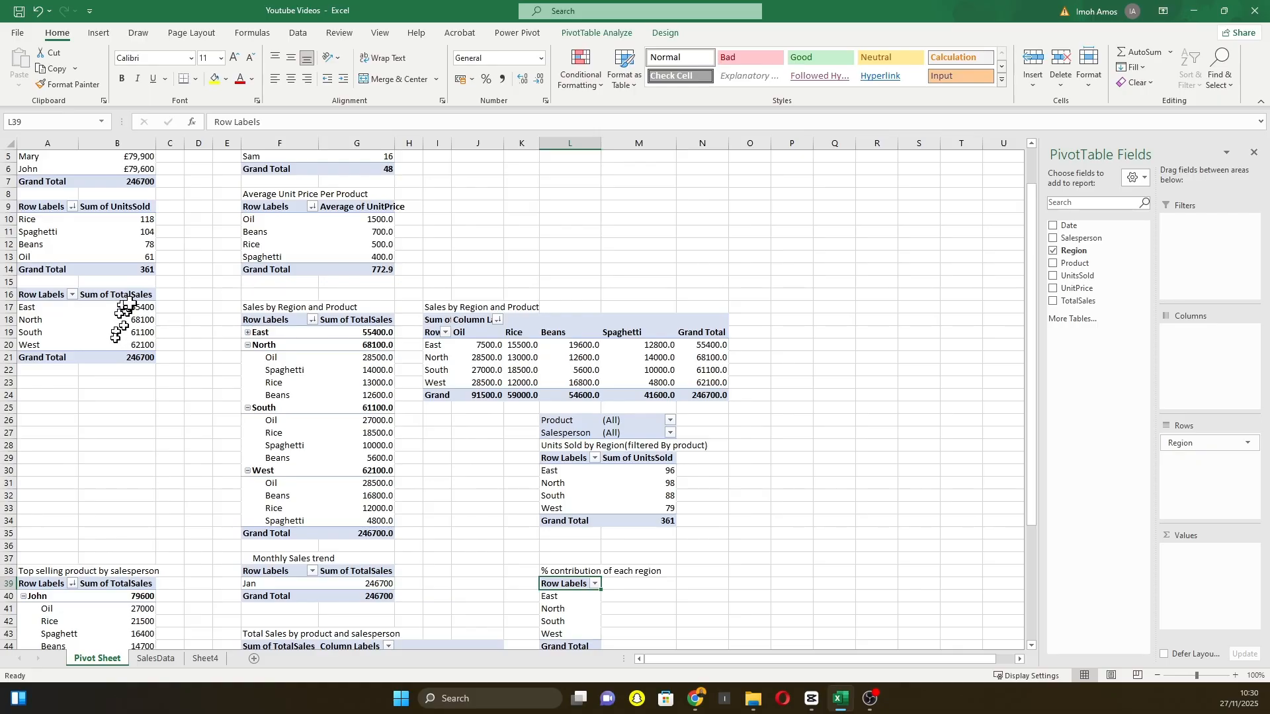
scroll(664, 456, "down", 4)
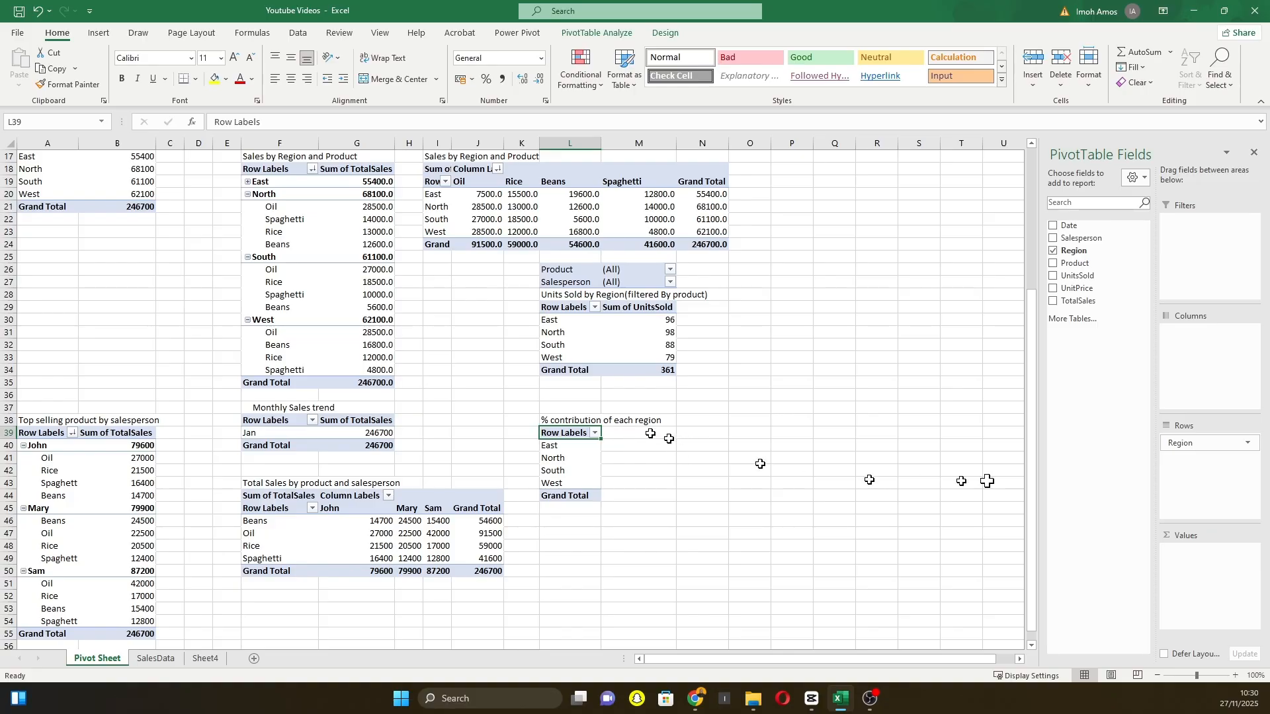
left_click_drag(1079, 305, 1223, 579)
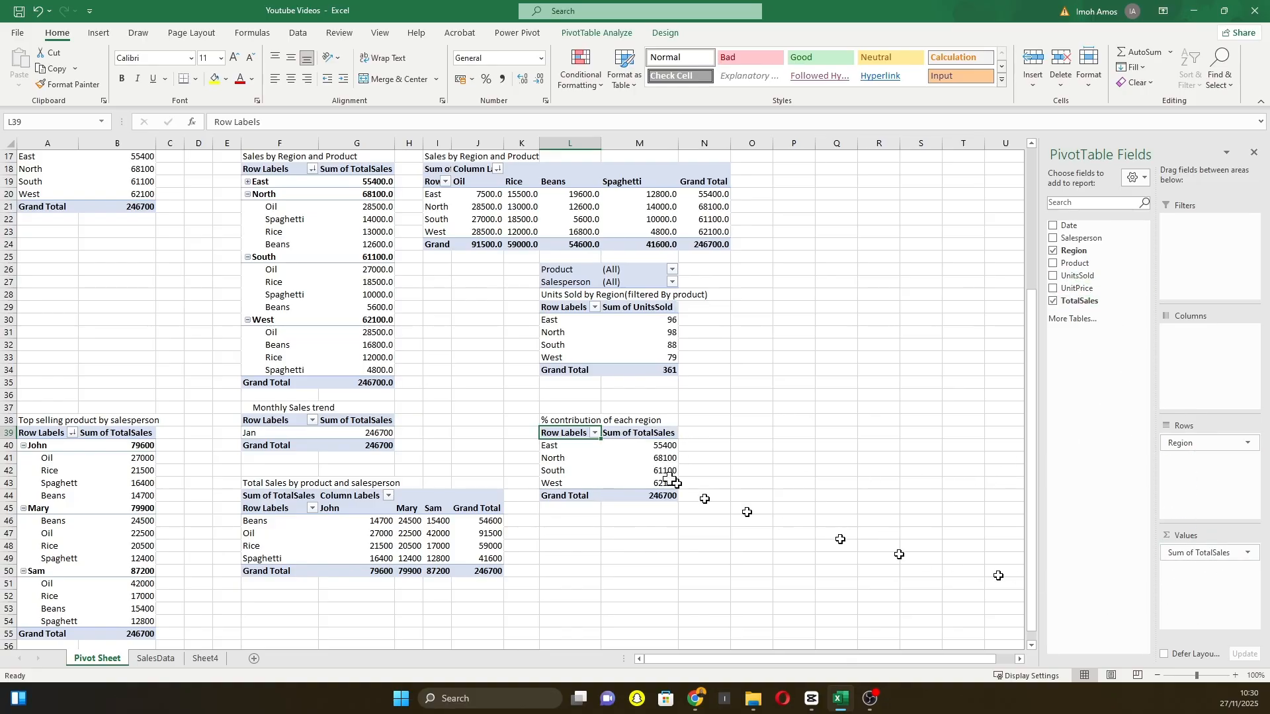
Step: Sort the regions in the % contribution pivot table by sum of TotalSales from largest to smallest
right_click(641, 450)
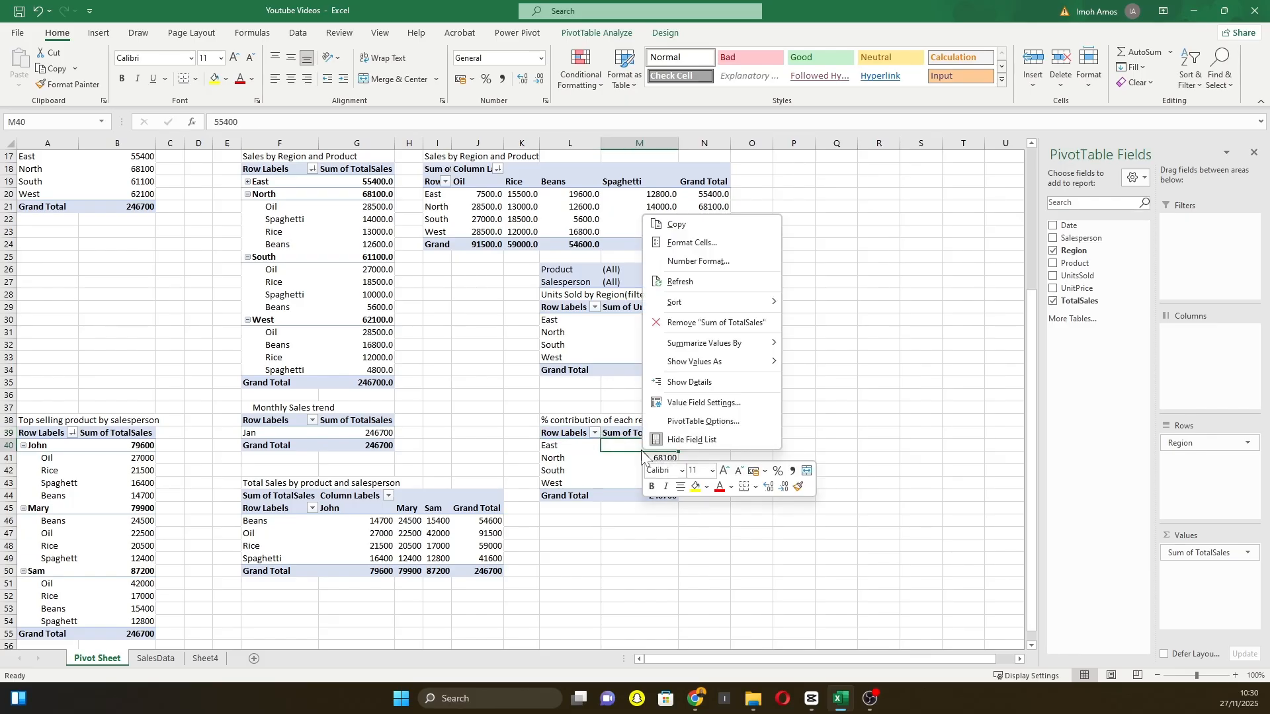
mouse_move(772, 304)
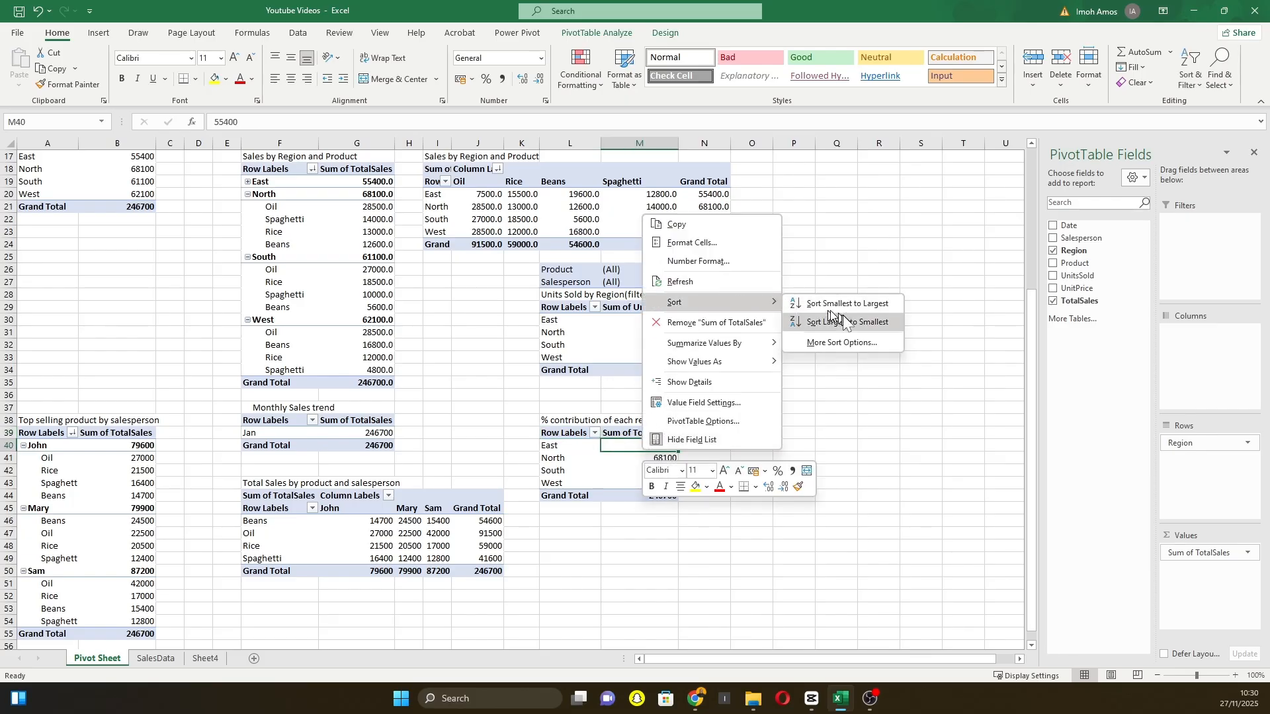
left_click(841, 322)
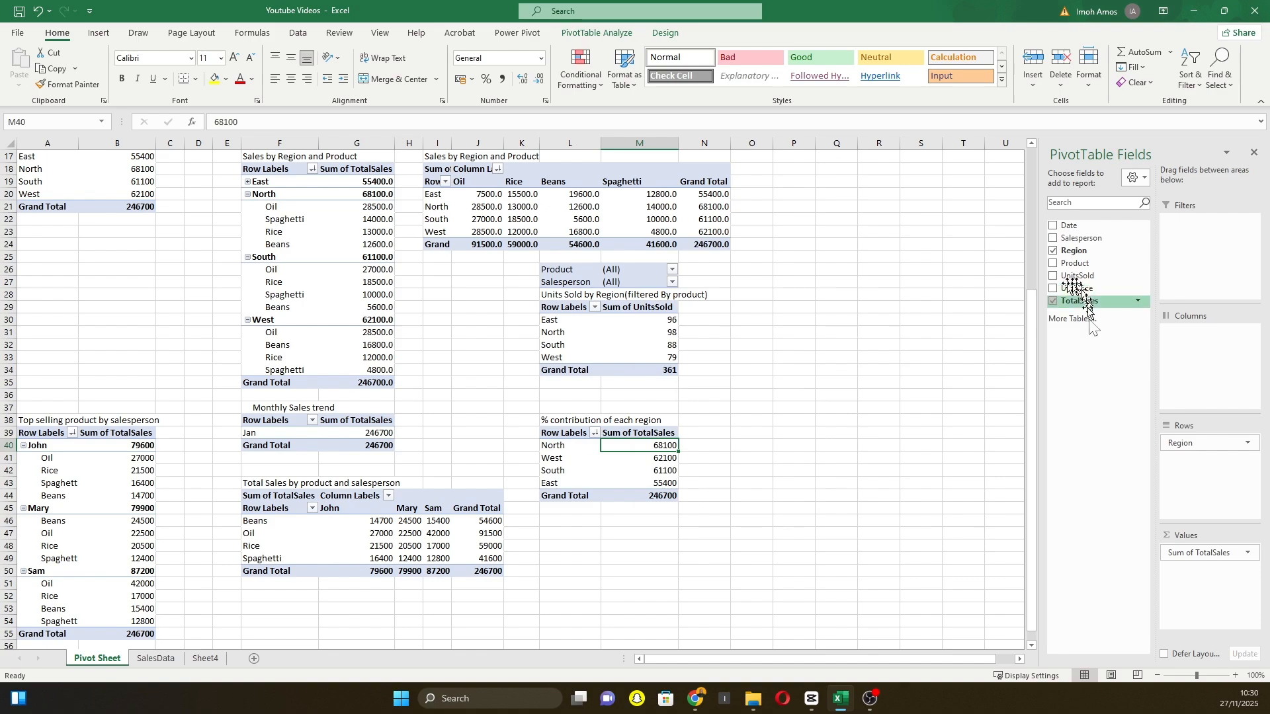
Step: Show the Sum of TotalSales values in the % contribution pivot table as % of Grand Total
left_click(1249, 555)
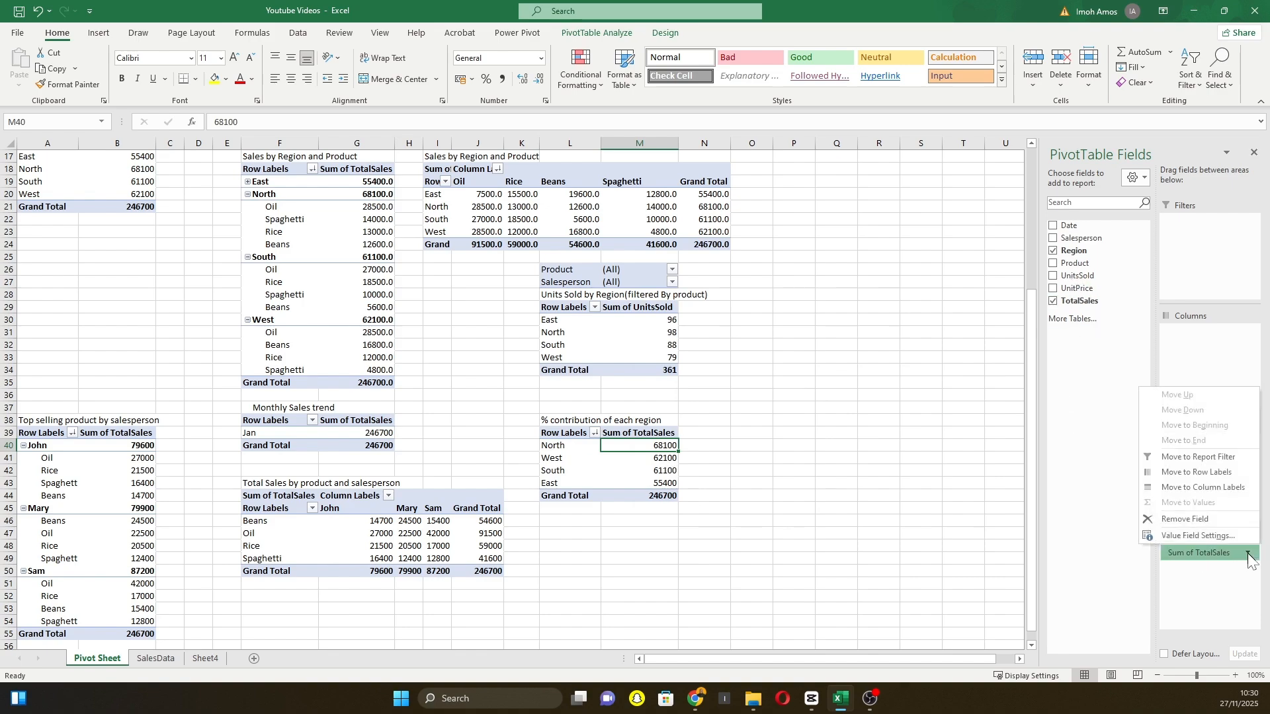
left_click(1201, 536)
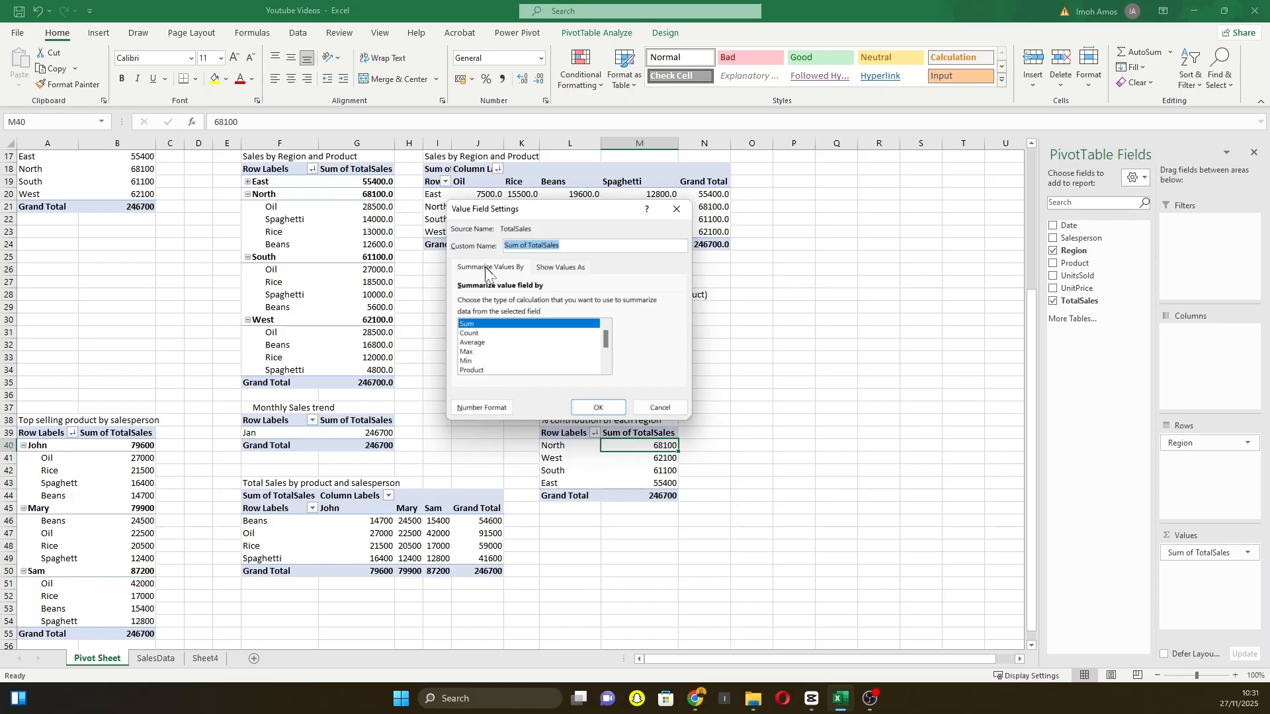
left_click(560, 269)
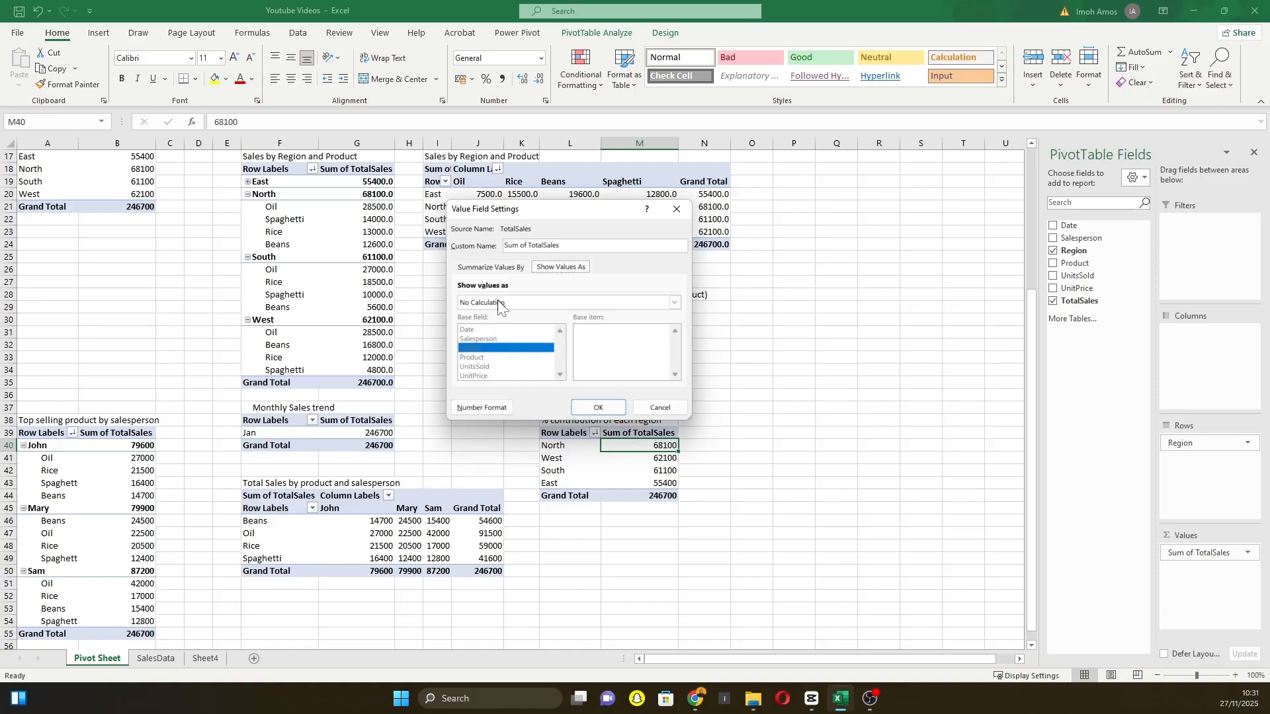
left_click(676, 303)
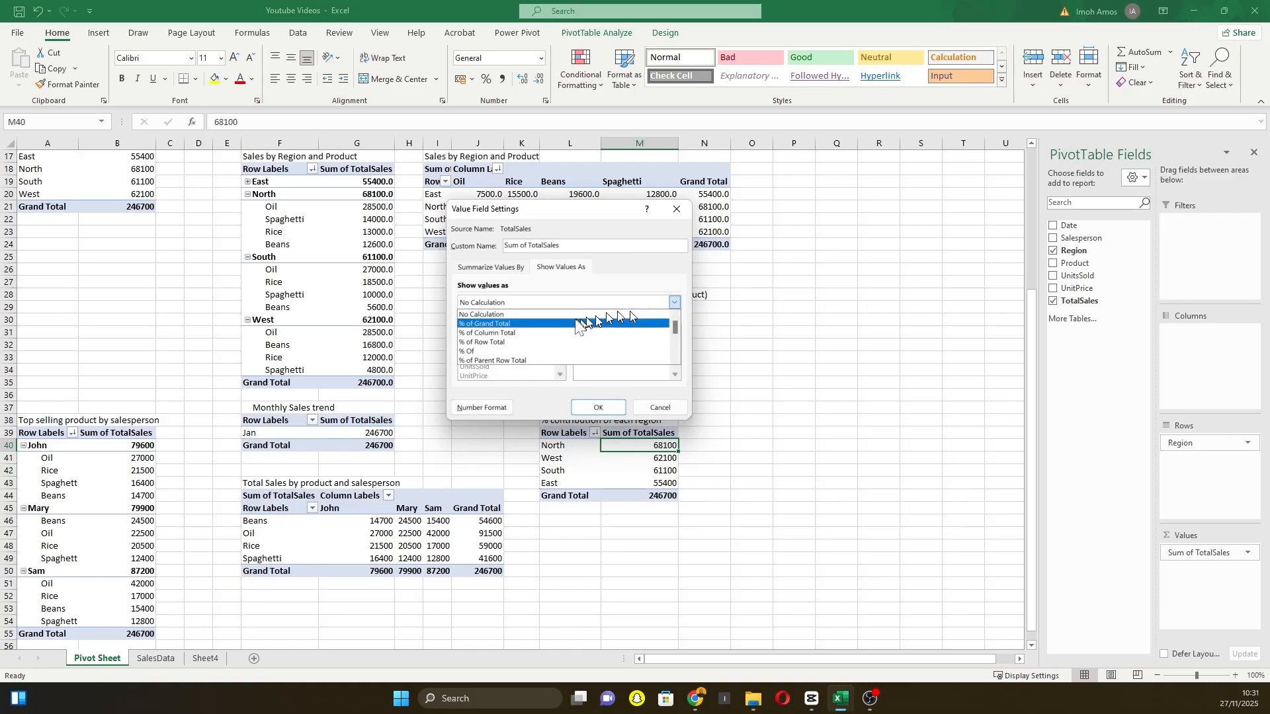
left_click(554, 324)
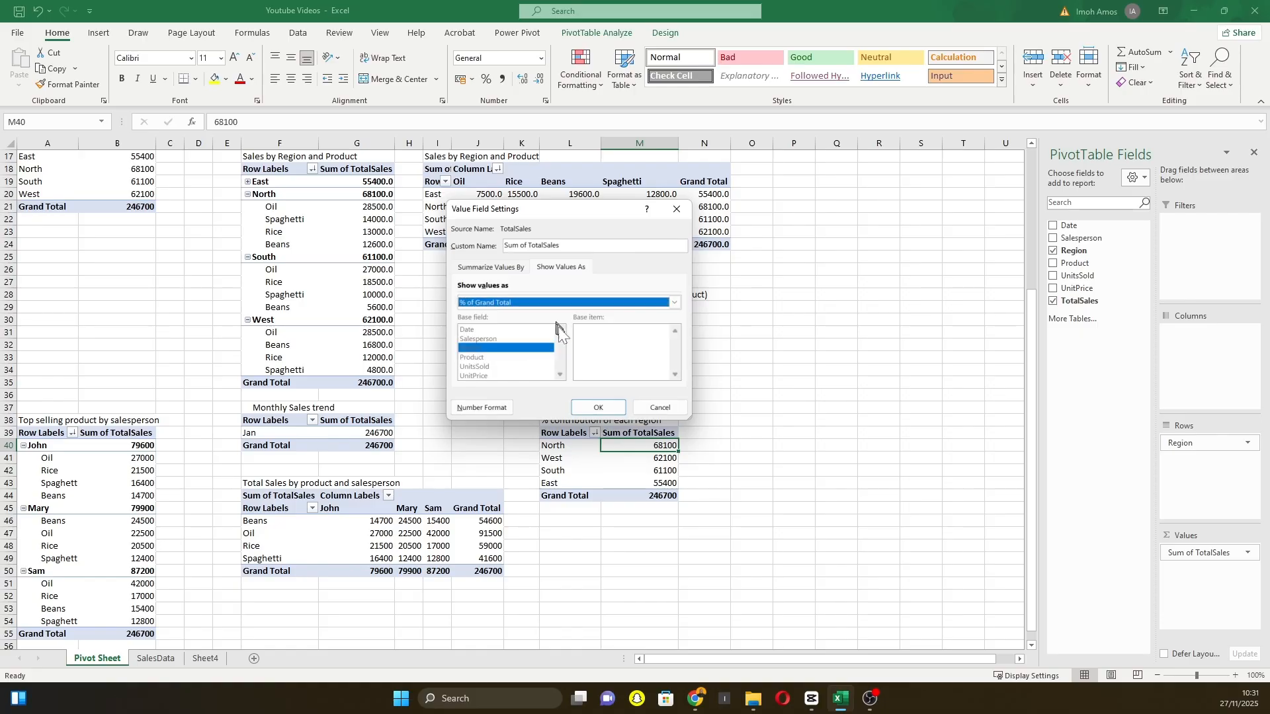
left_click(599, 409)
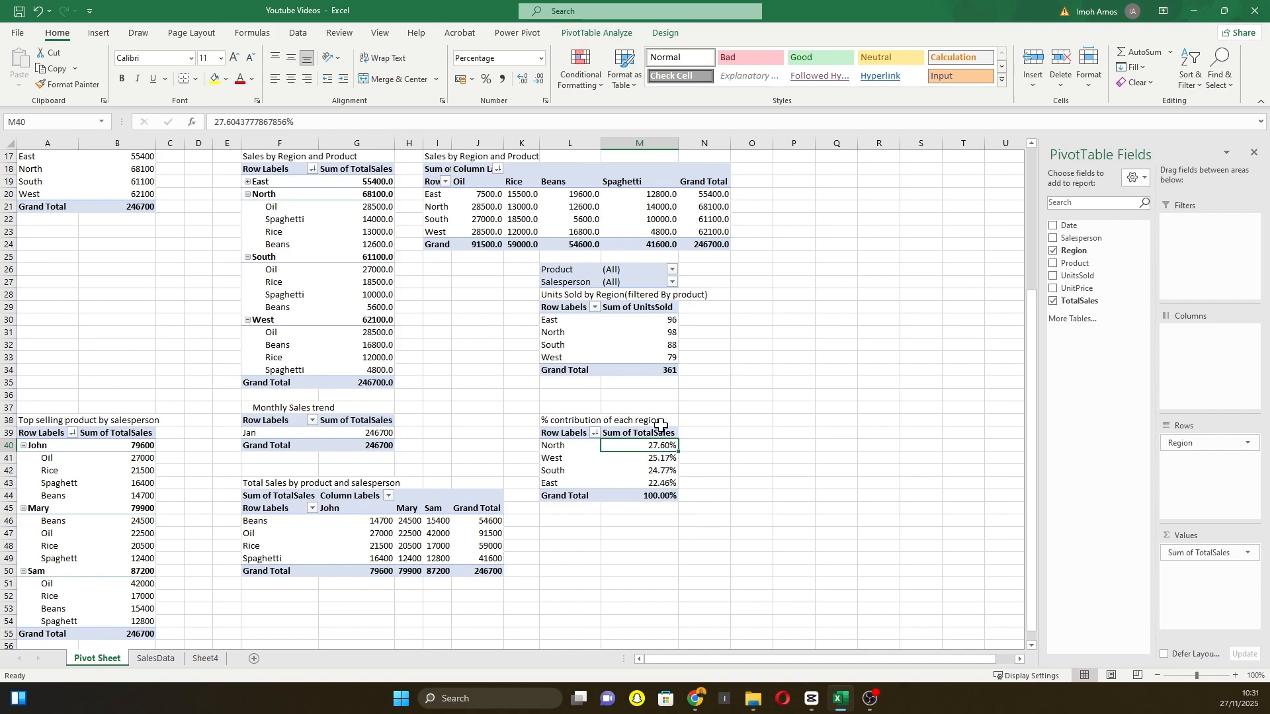
Step: Reduce the region percentages in M40:M43 of the % contribution pivot table to zero decimal places
mouse_move(659, 499)
left_click_drag(660, 446, 648, 486)
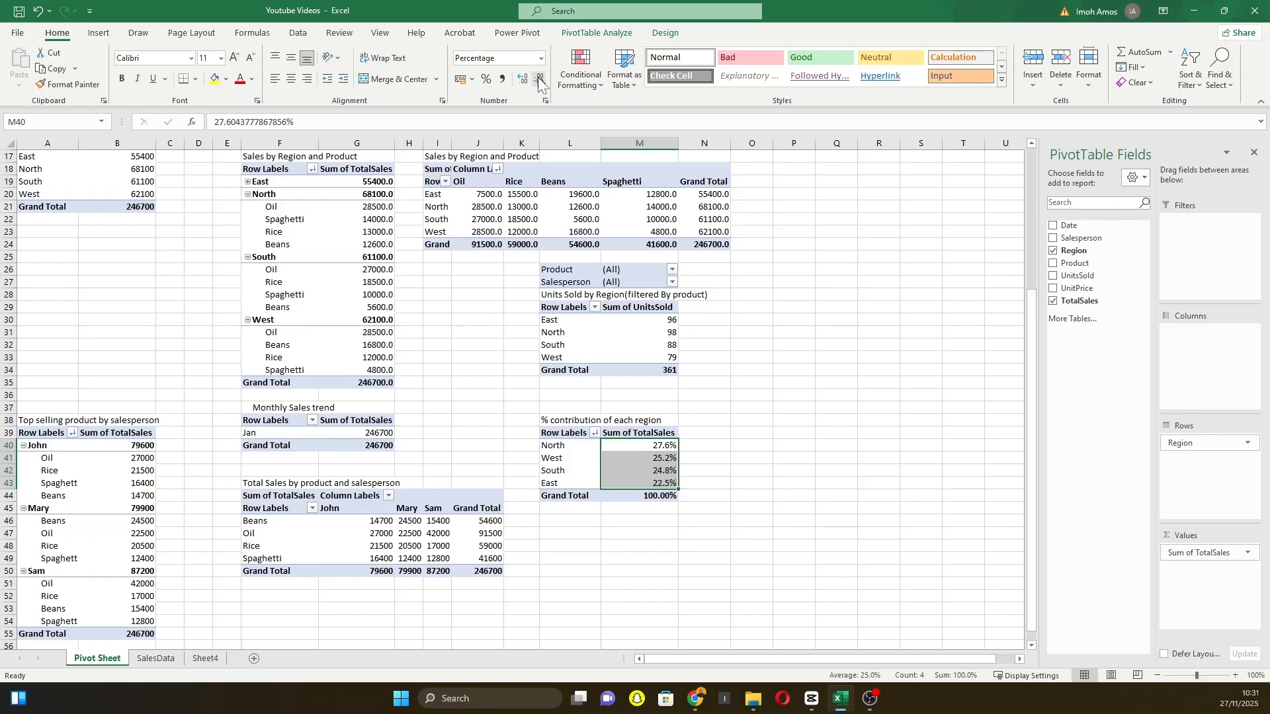
left_click(721, 483)
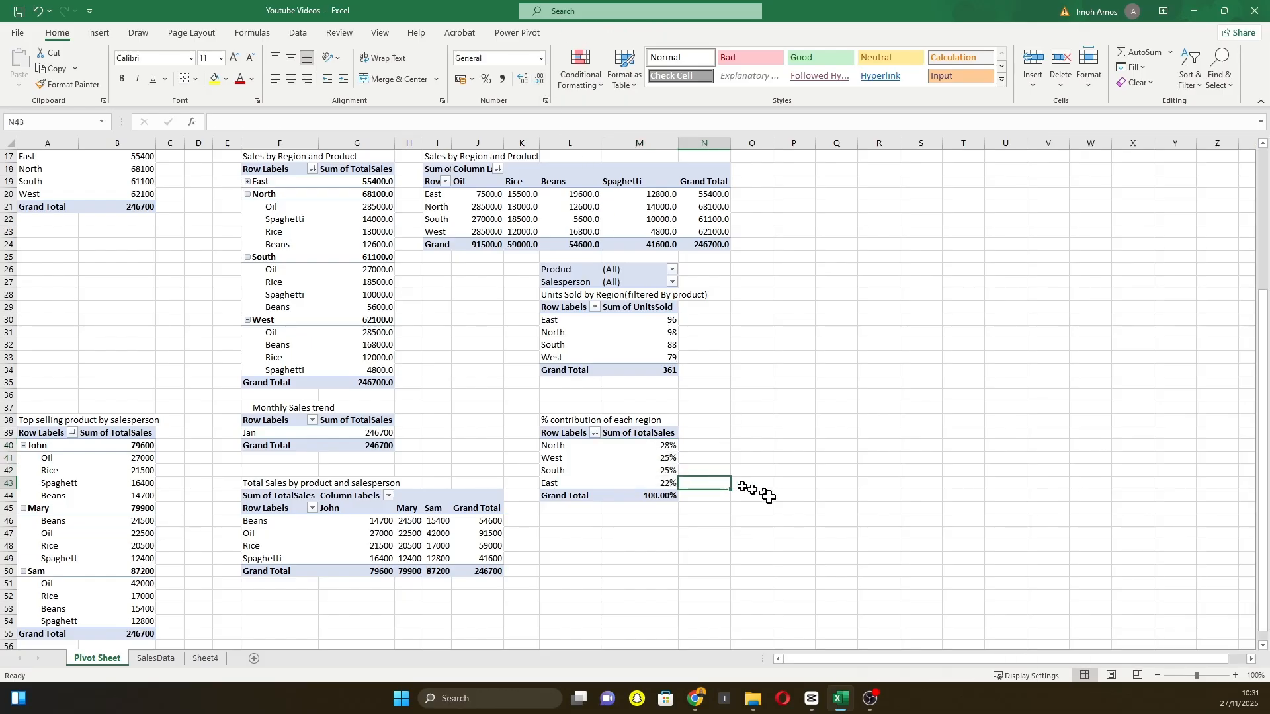
left_click(648, 444)
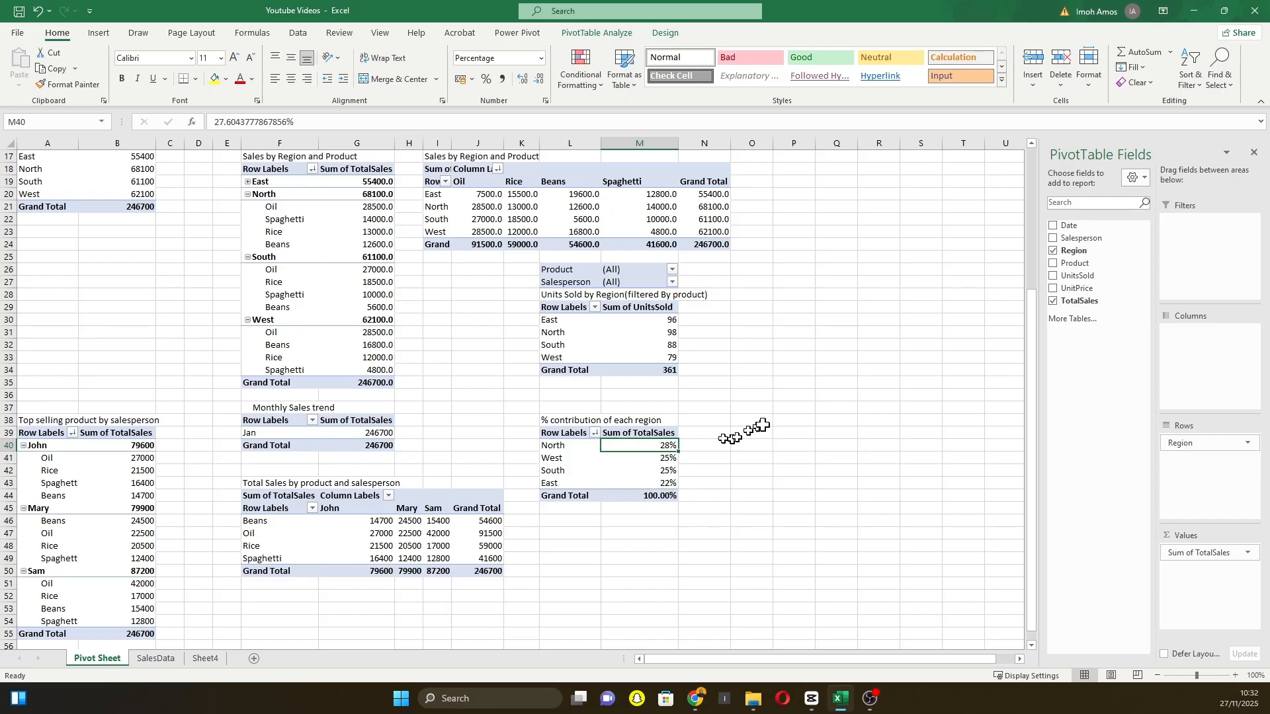
left_click(746, 406)
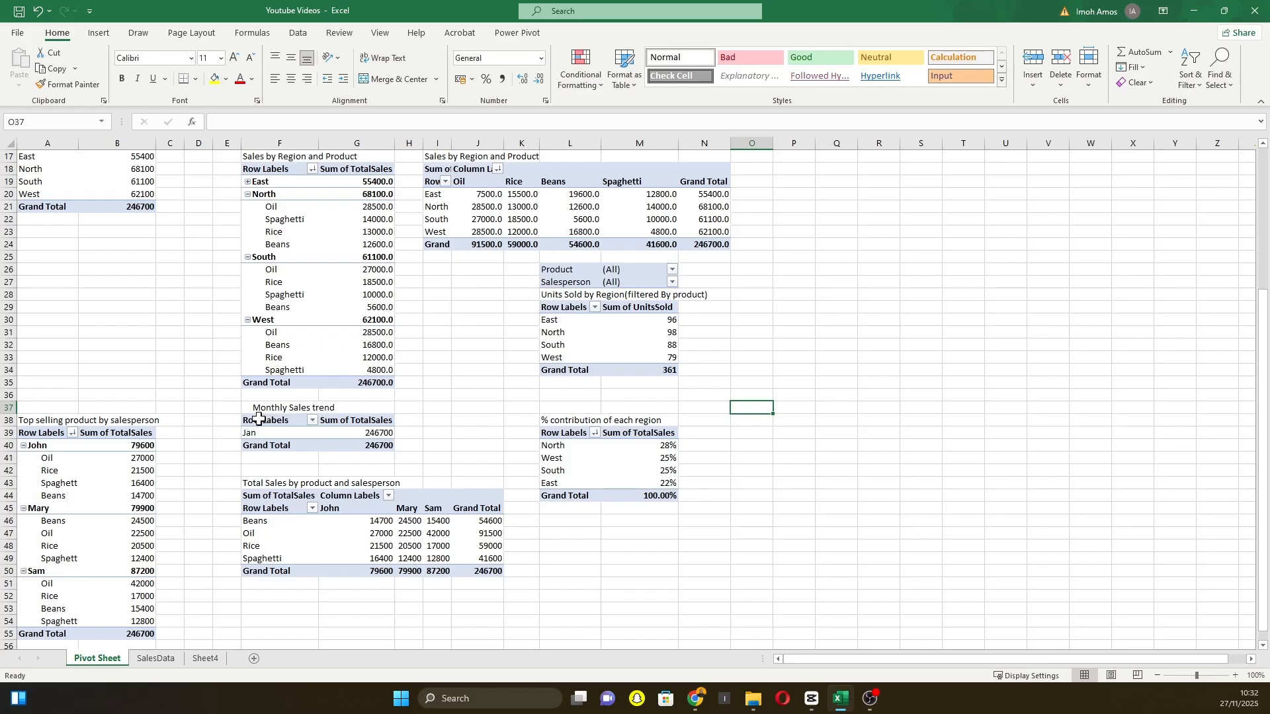
Step: Copy the % contribution pivot table in L39:M44 to the clipboard
left_click_drag(564, 433, 668, 496)
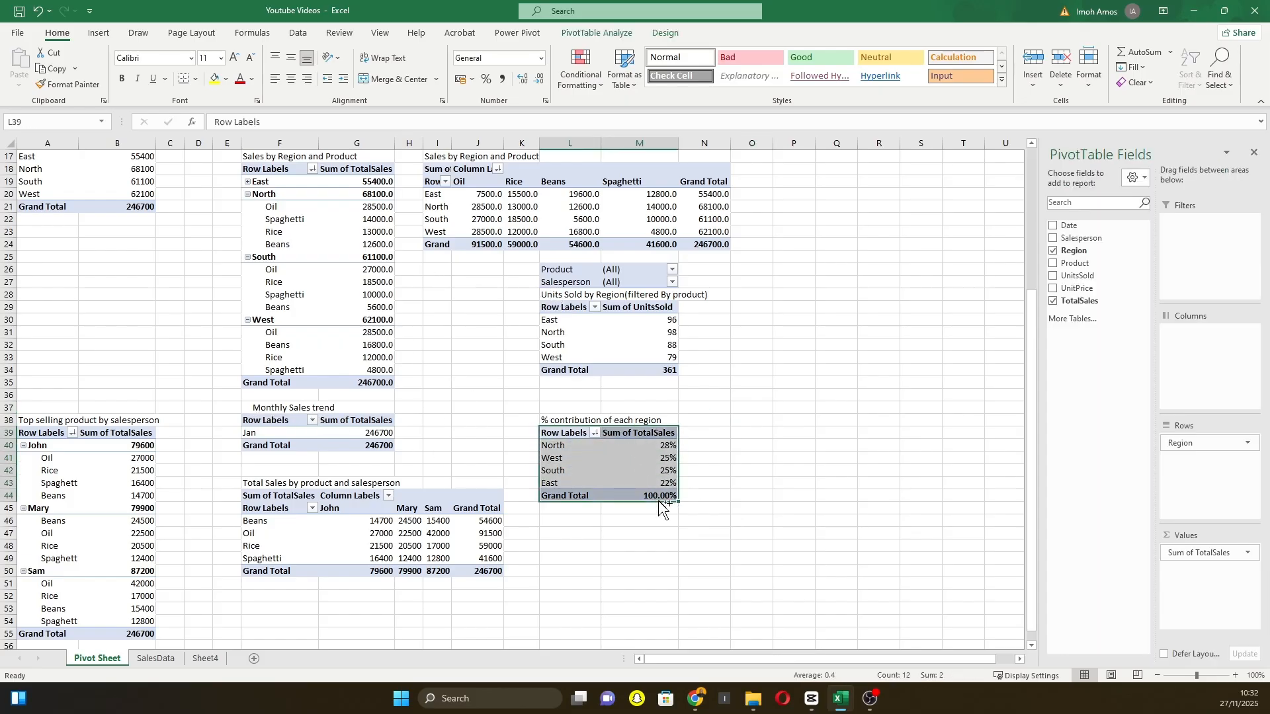
key("ctrl+c")
left_click(745, 421)
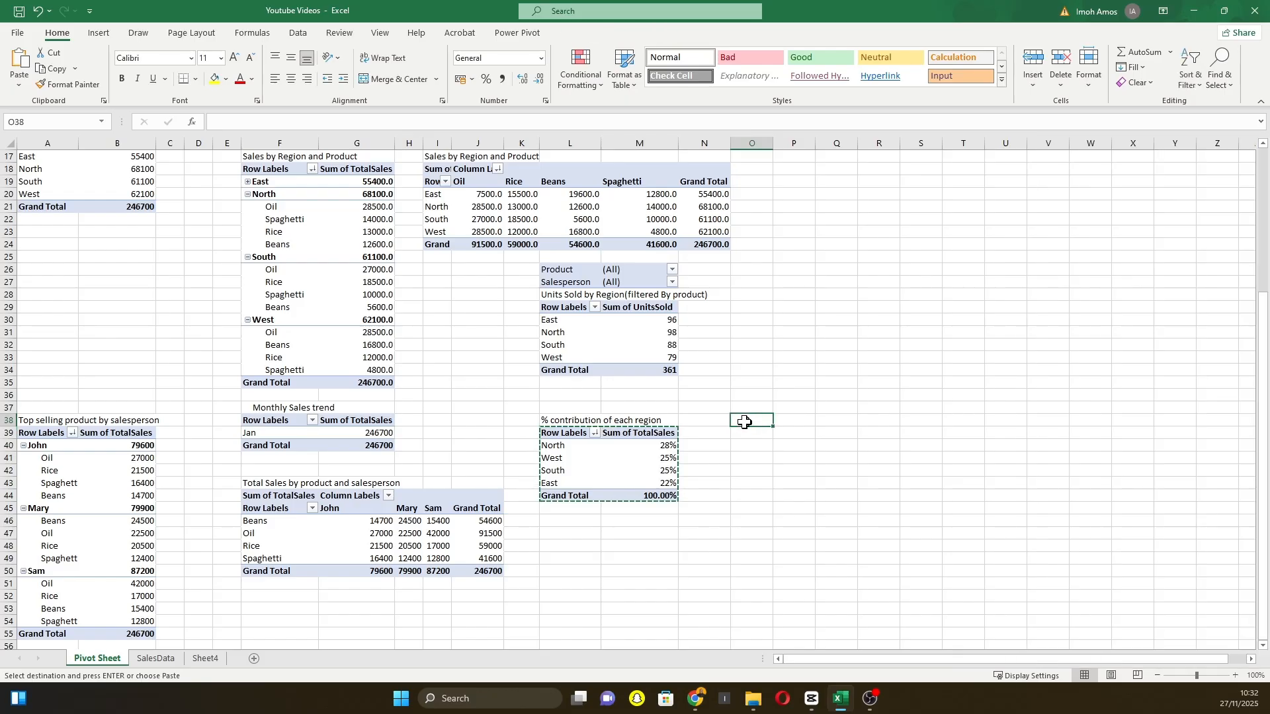
key("ctrl+v")
left_click(744, 446)
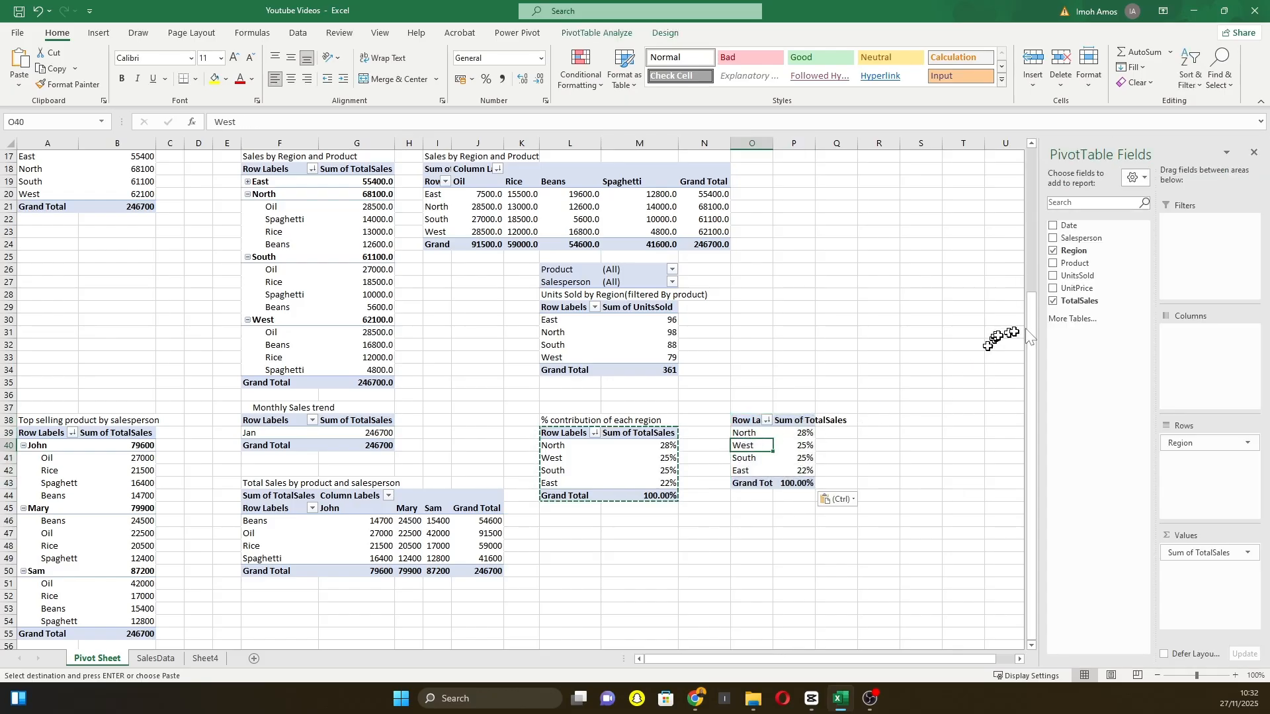
left_click(1054, 302)
left_click(1054, 251)
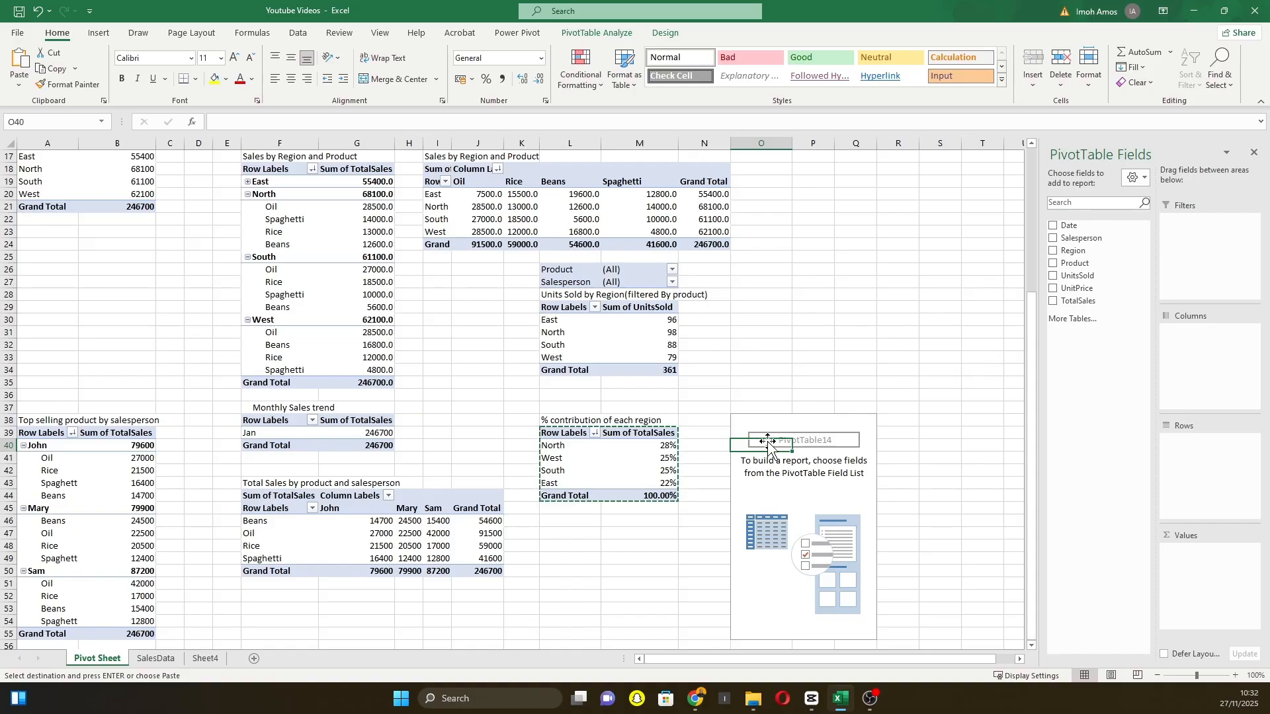
key("ctrl+z")
key("ctrl+z")
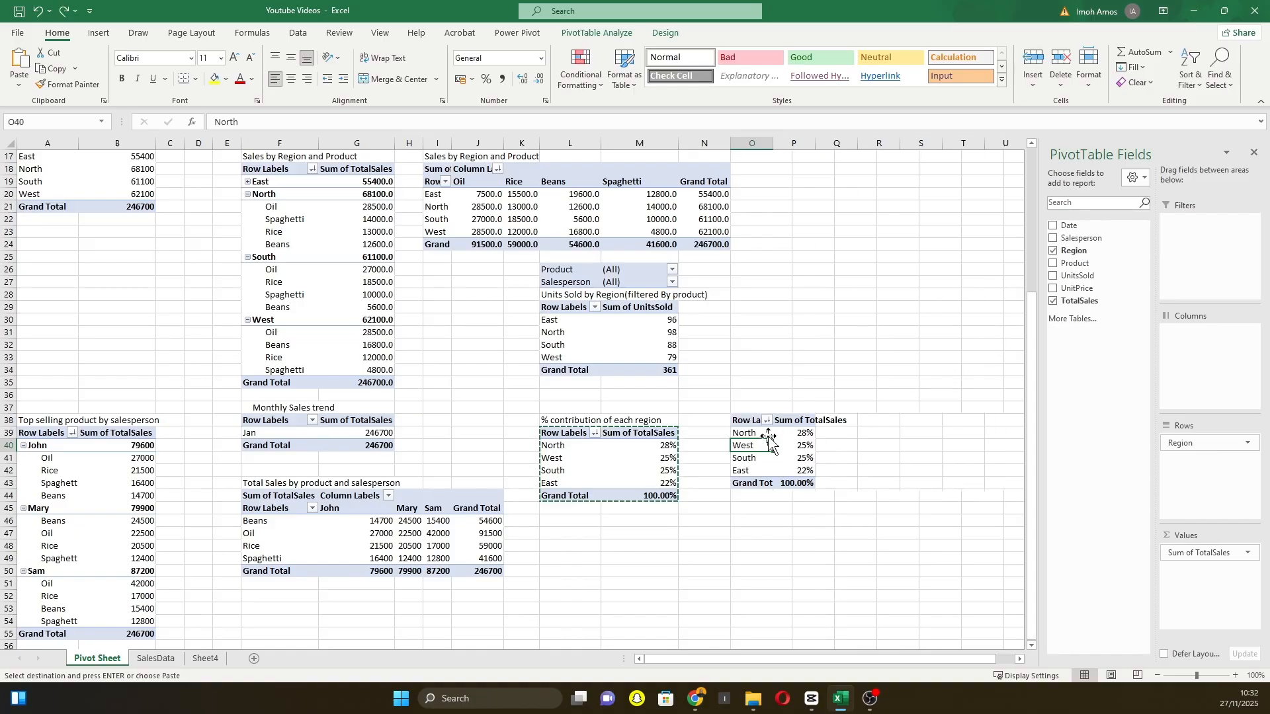
key("ctrl+z")
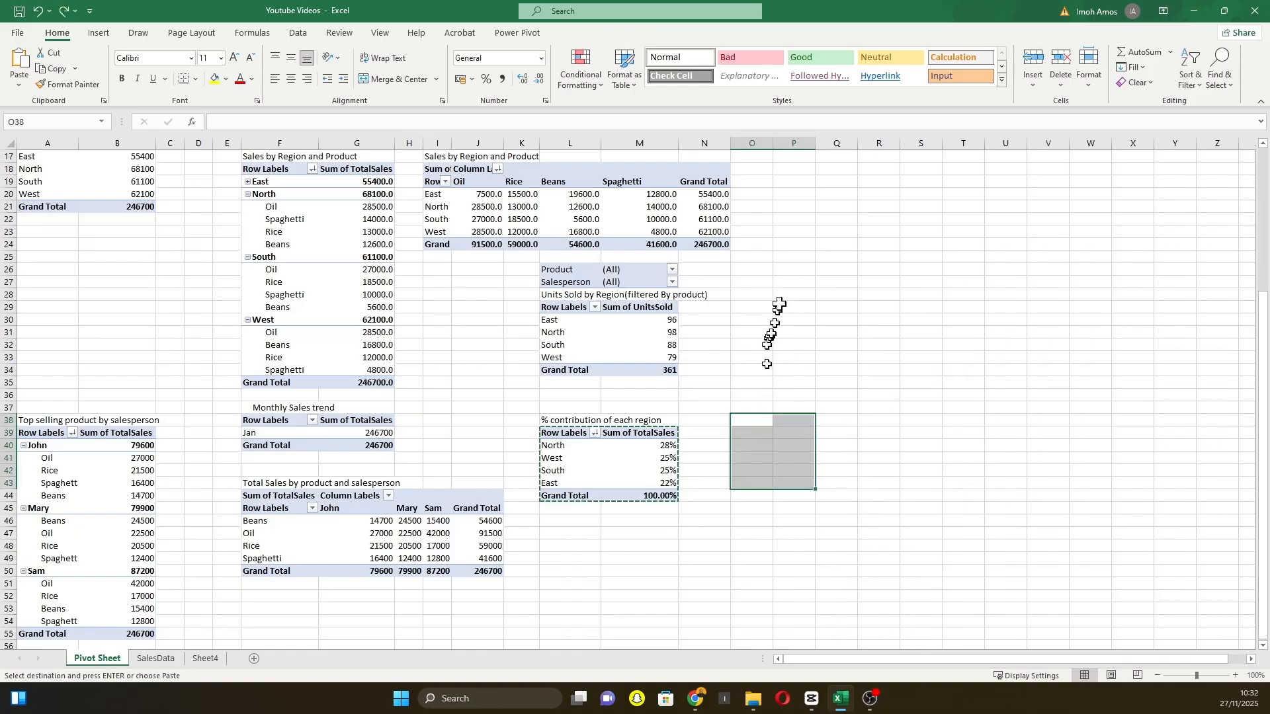
Step: Paste the copied pivot table at P18 and remove the TotalSales and Region fields from the copy
left_click(784, 169)
key("ctrl+v")
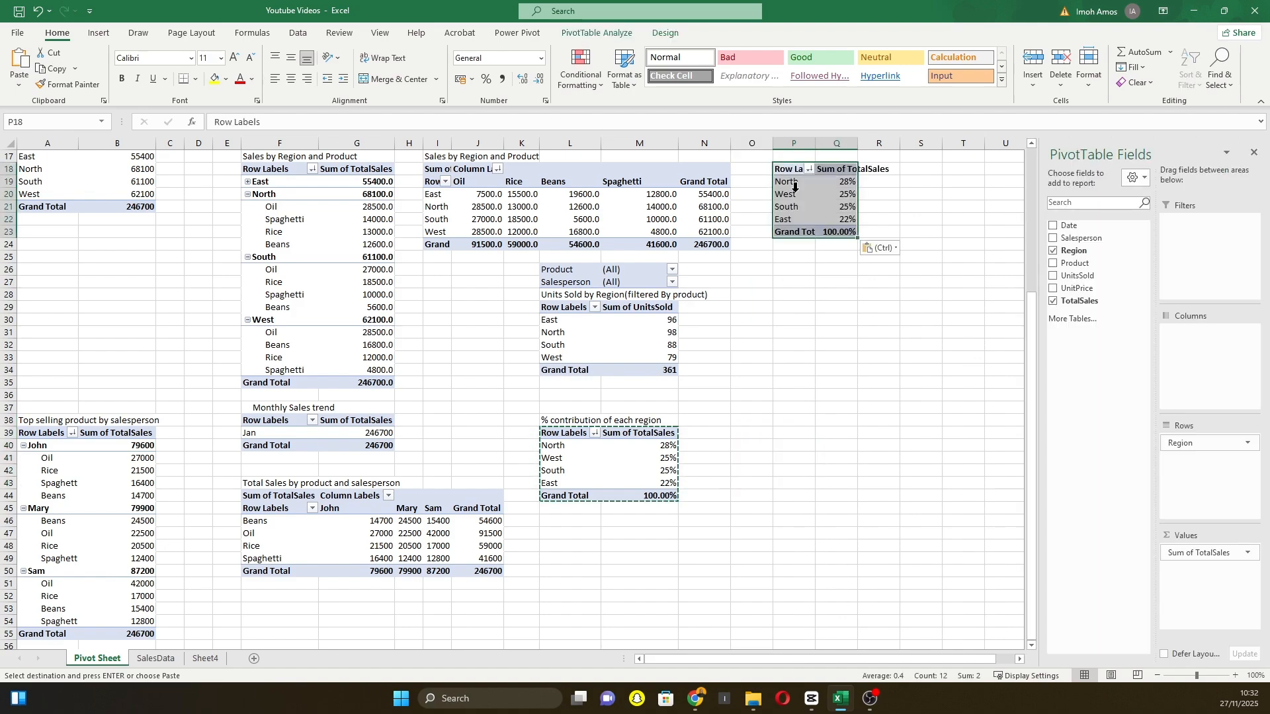
left_click(1054, 302)
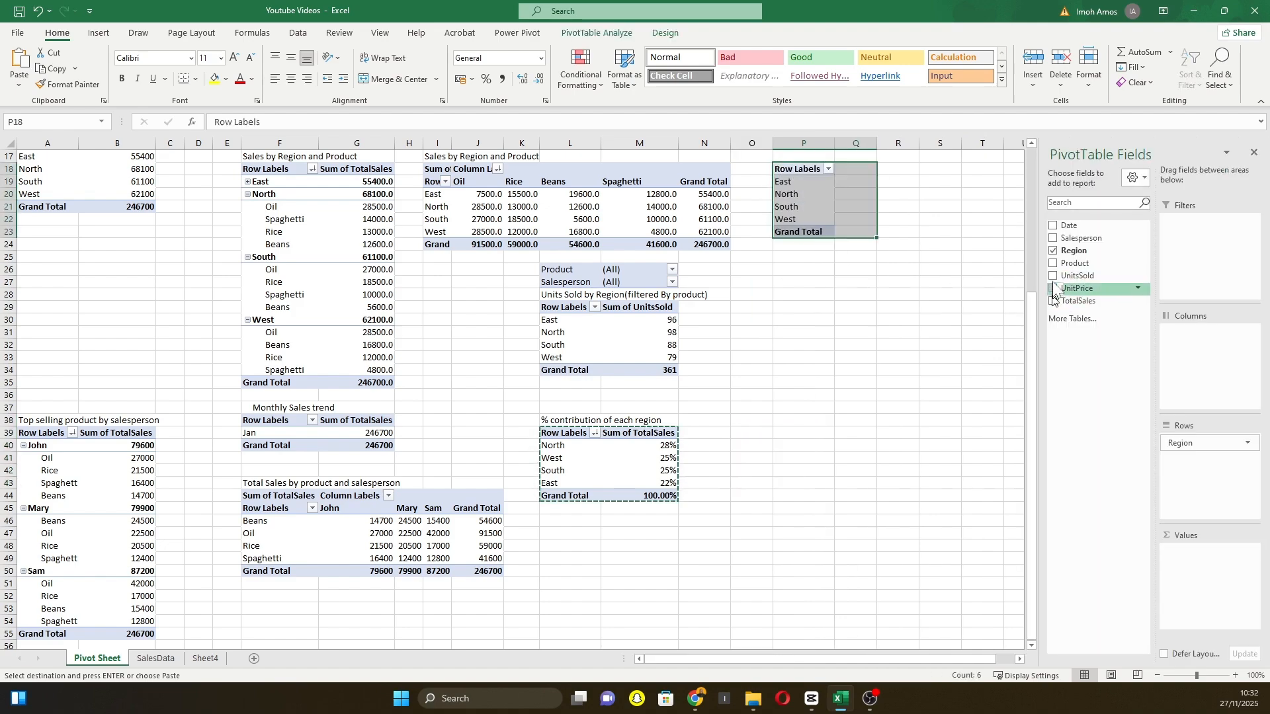
left_click(1053, 251)
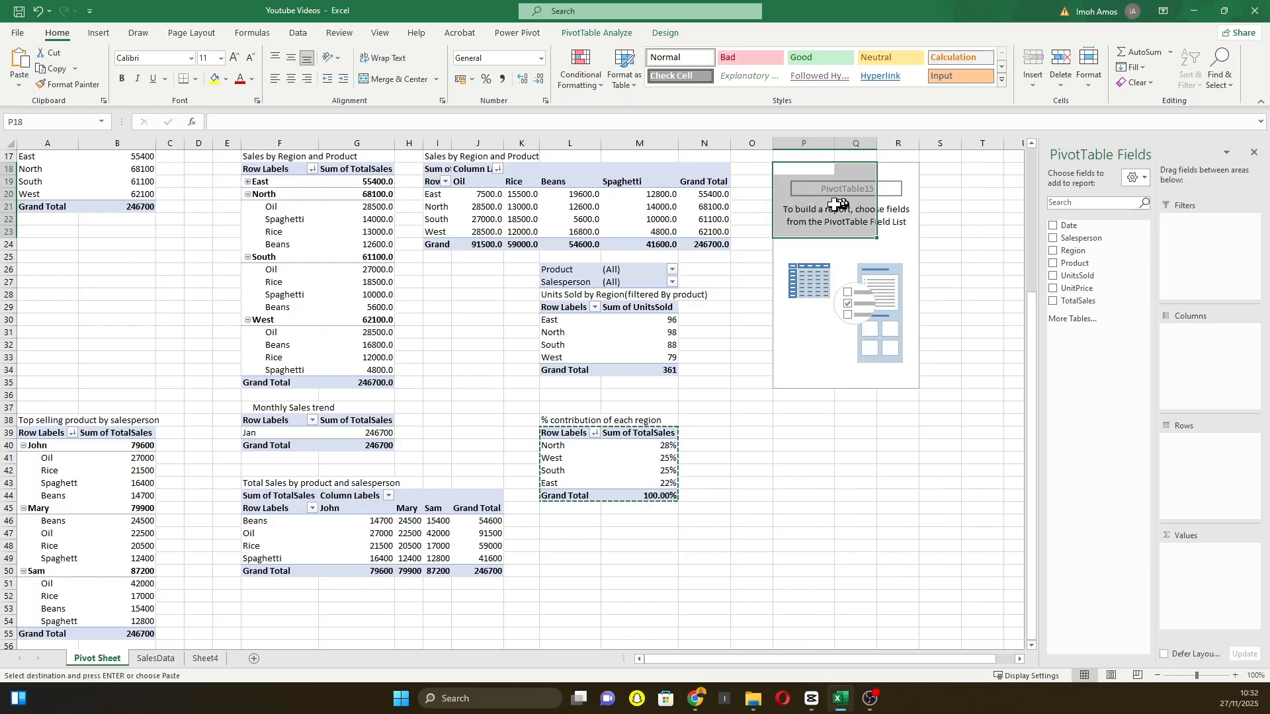
Step: Build the empty pivot table at P18 with Date as rows and the sum of TotalSales as values
left_click(799, 169)
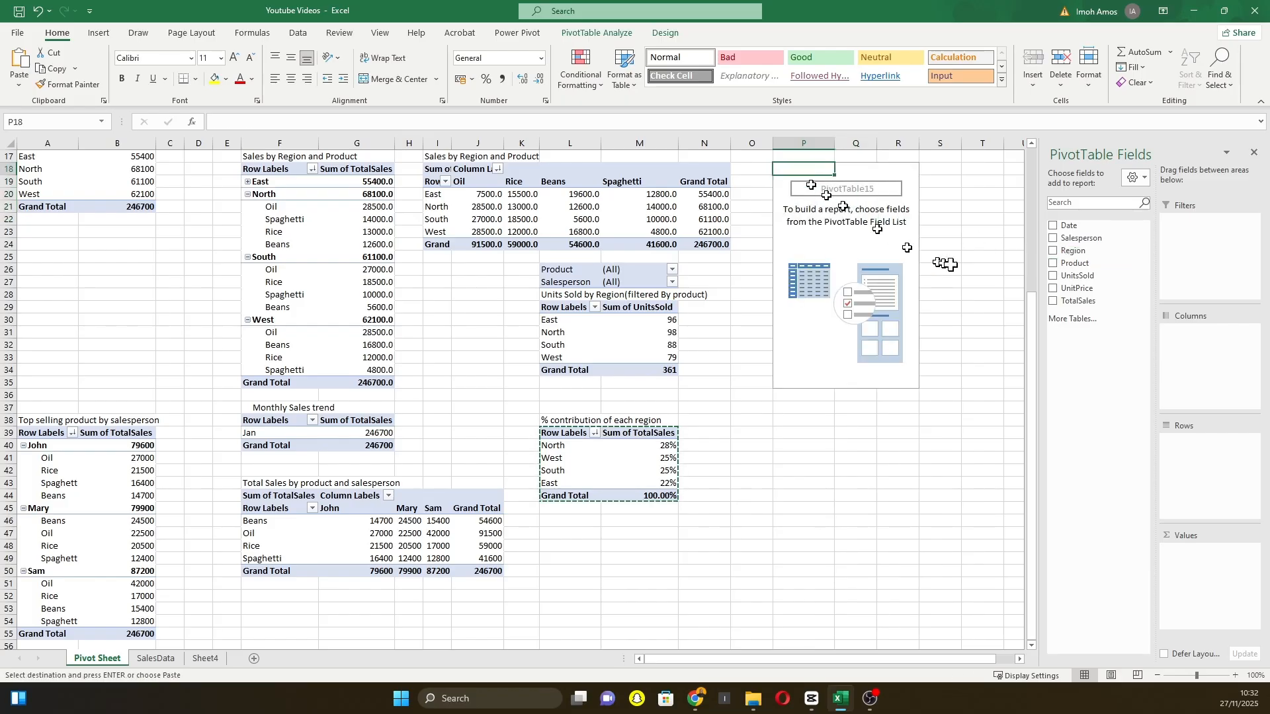
left_click_drag(1063, 229, 1190, 470)
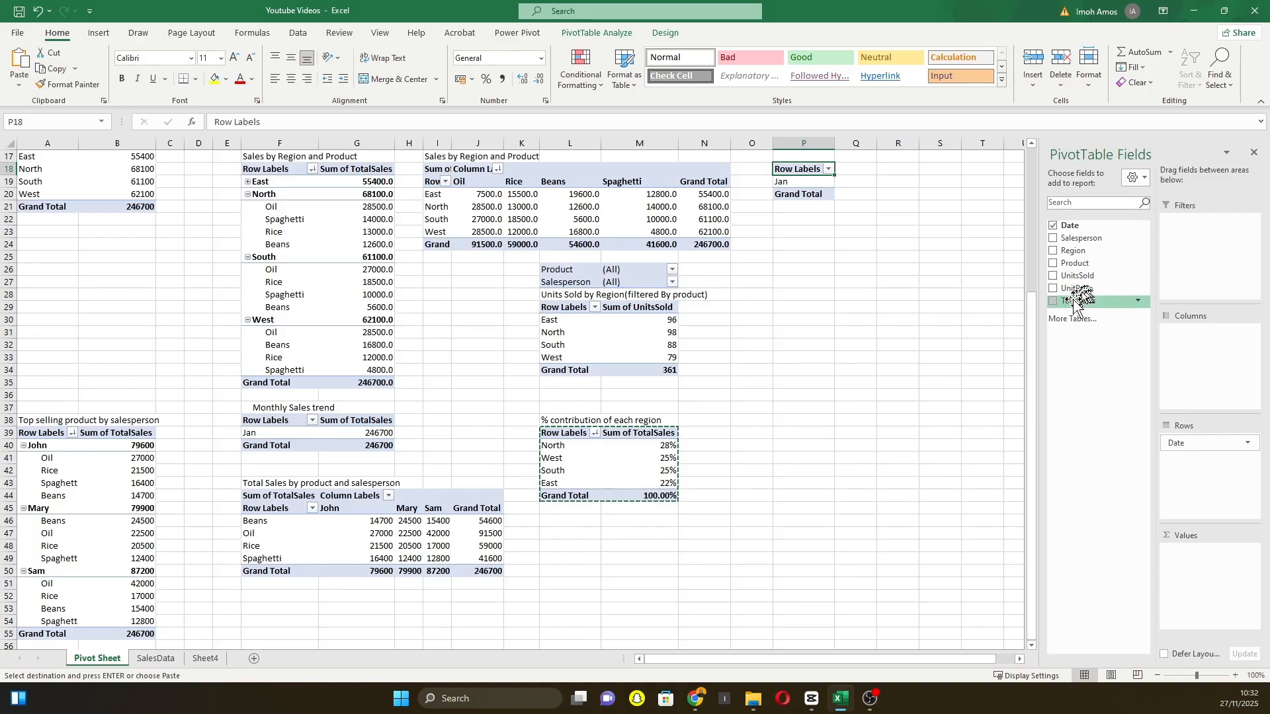
left_click_drag(1076, 303, 1197, 556)
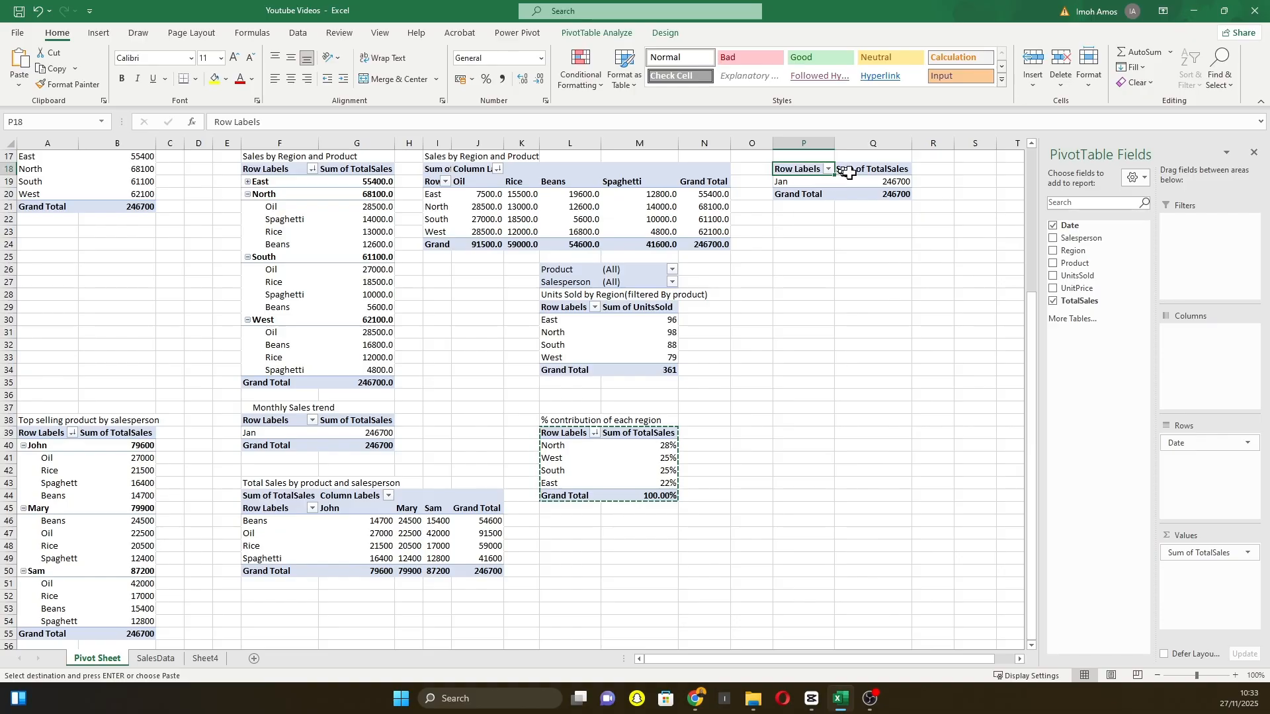
Step: Group the dates in the P18 pivot table by Days only instead of Months
right_click(778, 180)
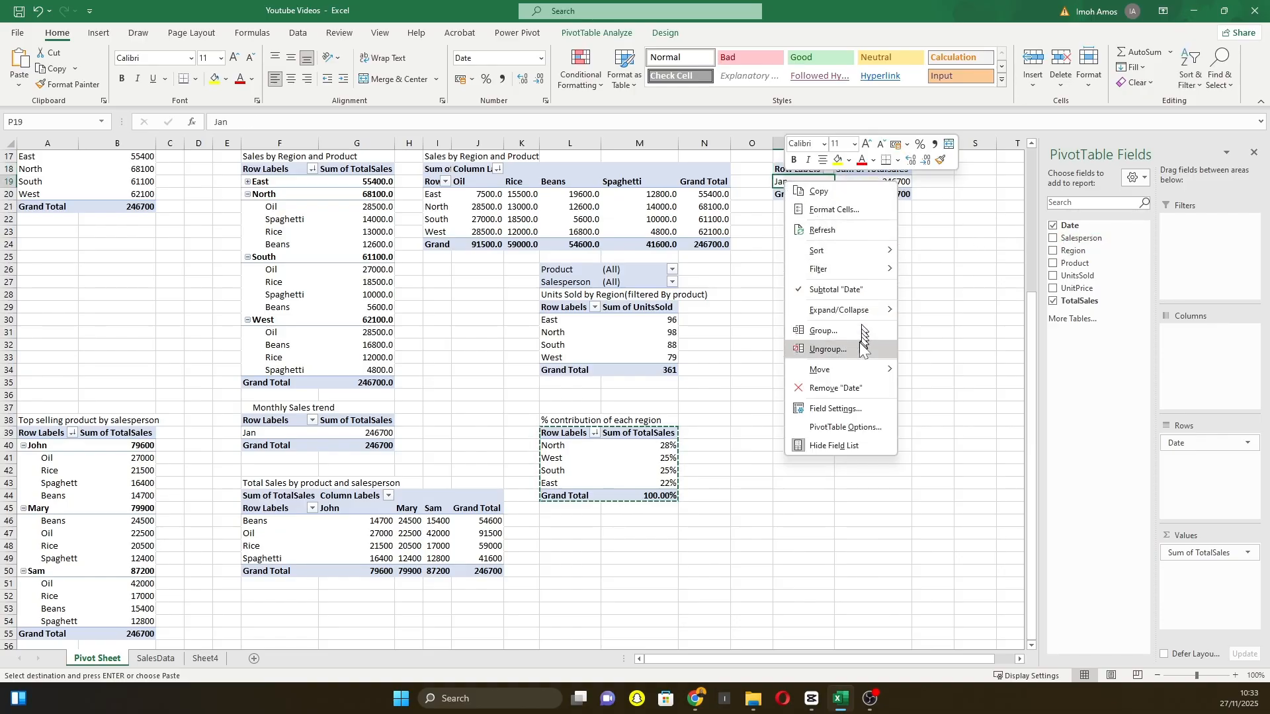
left_click(863, 331)
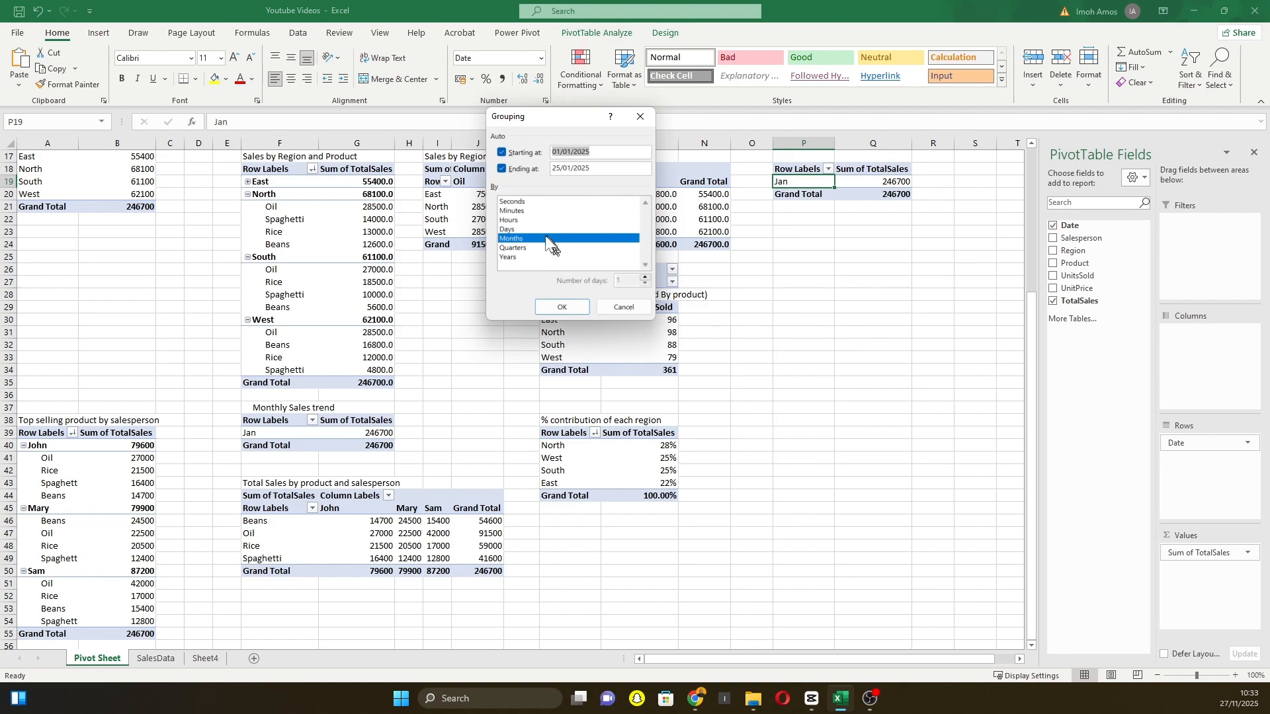
left_click(523, 228)
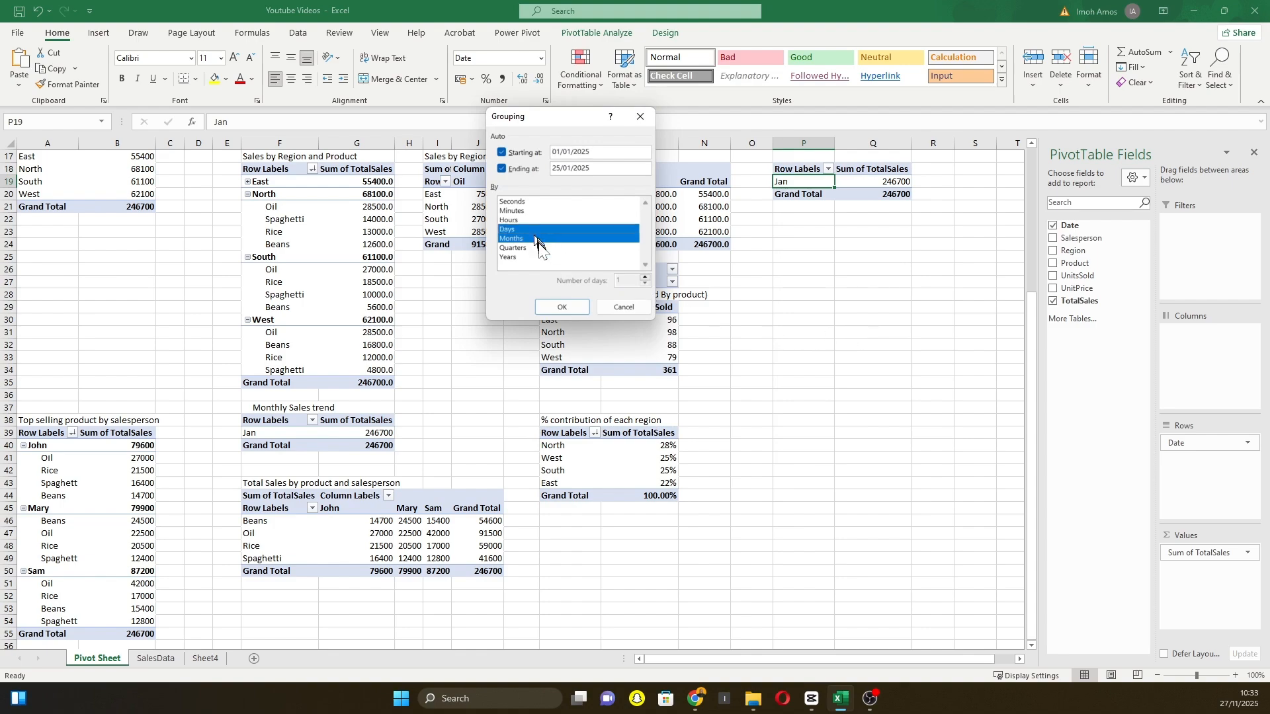
left_click(537, 241)
left_click(562, 307)
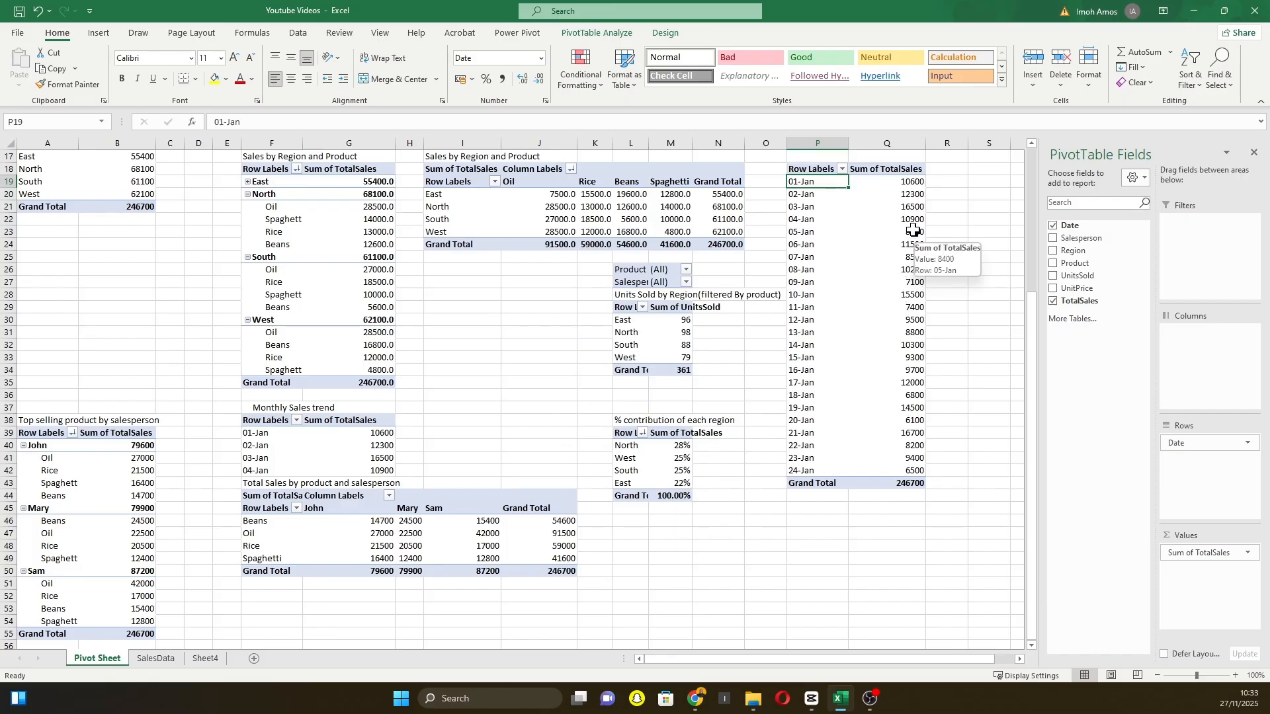
Step: Show the Sum of TotalSales values in the daily pivot table as a Running Total In with Date as base field
right_click(908, 187)
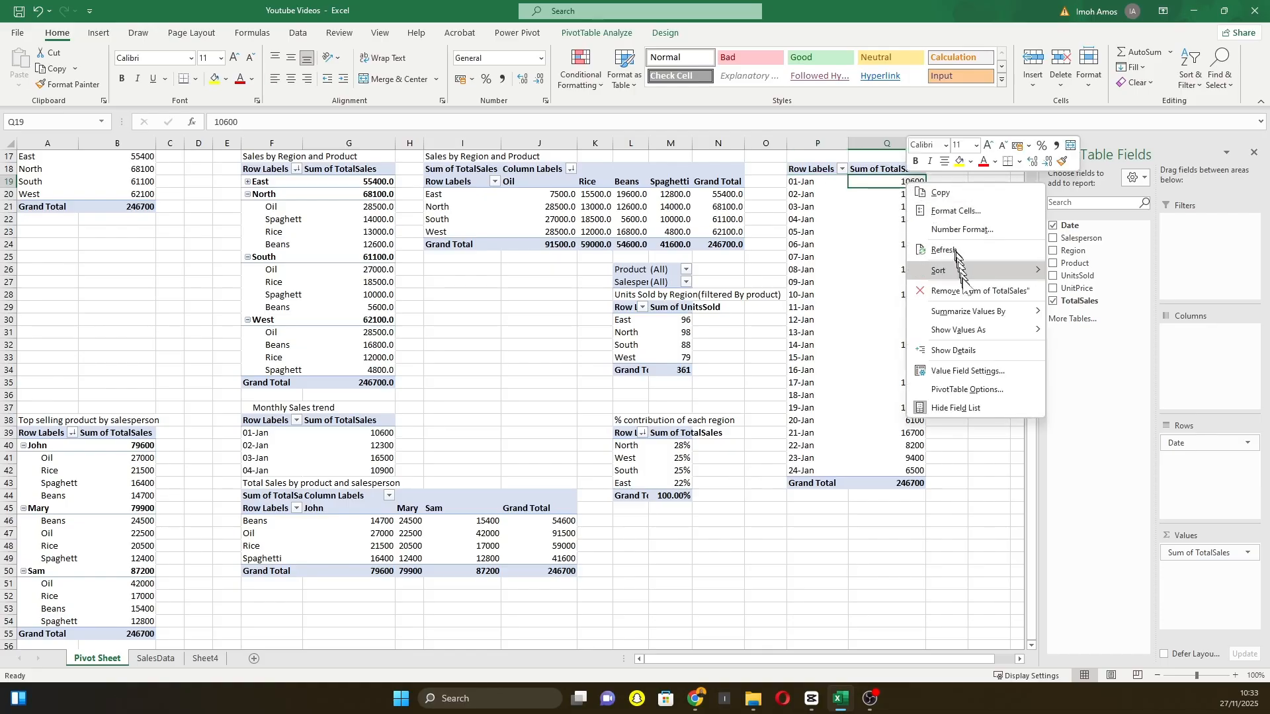
mouse_move(967, 332)
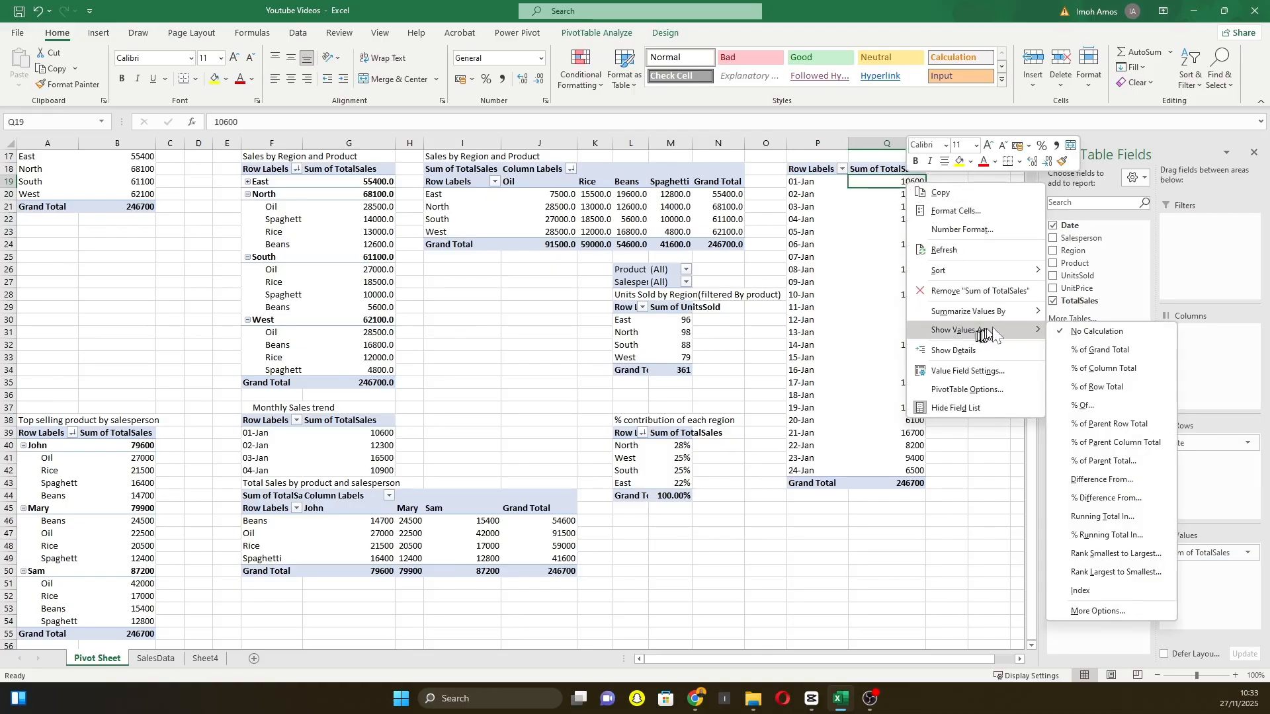
left_click(1115, 518)
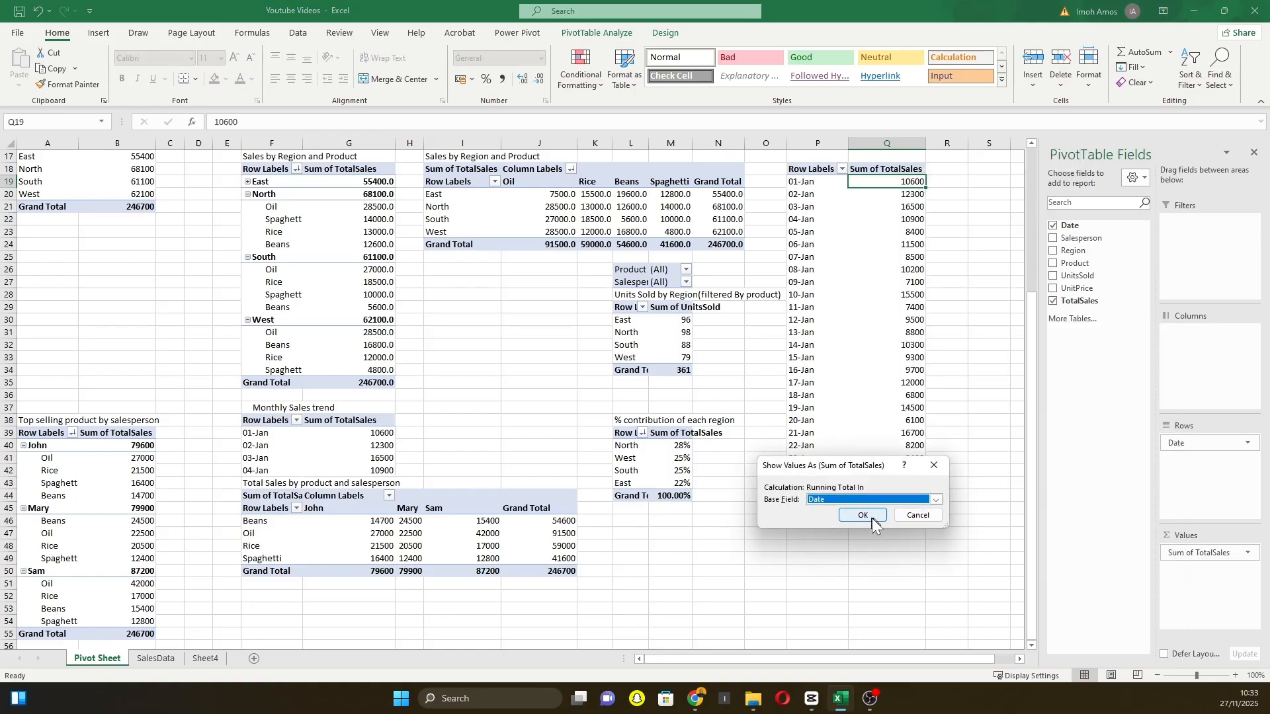
left_click(874, 515)
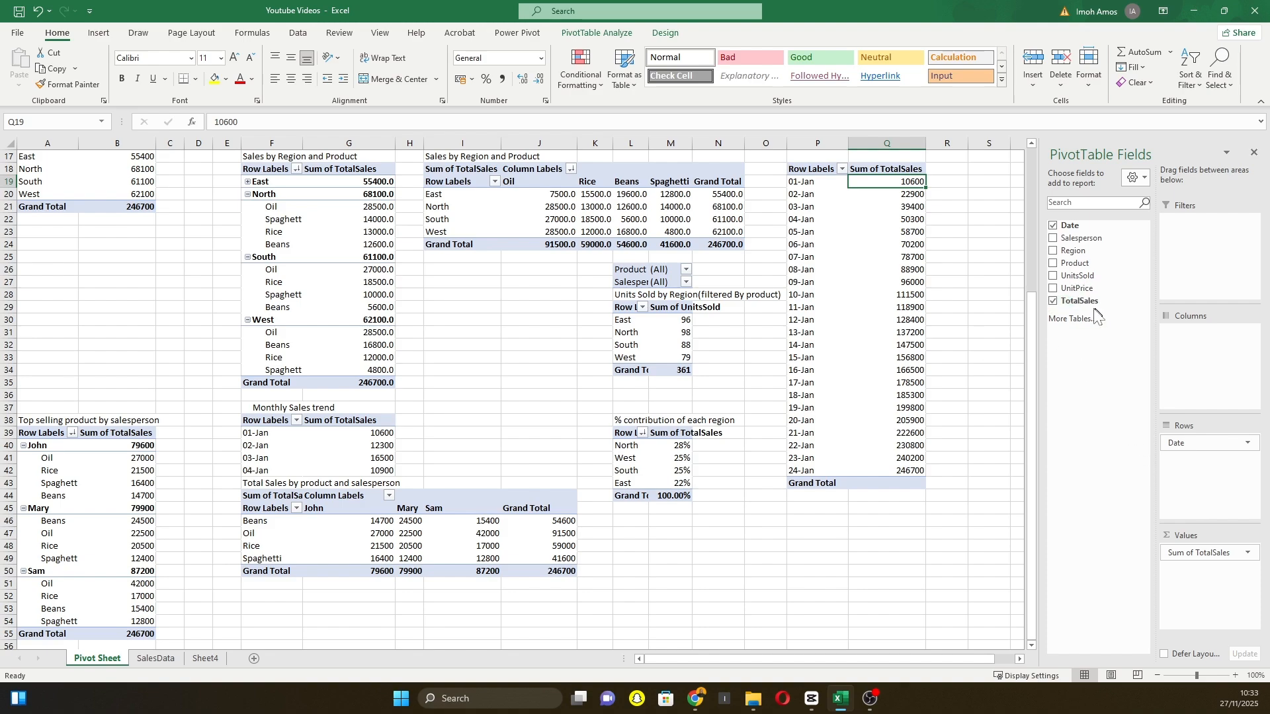
Step: Add TotalSales to the daily pivot table's values a second time and place this daily sum before the running total
left_click_drag(1079, 301, 1207, 582)
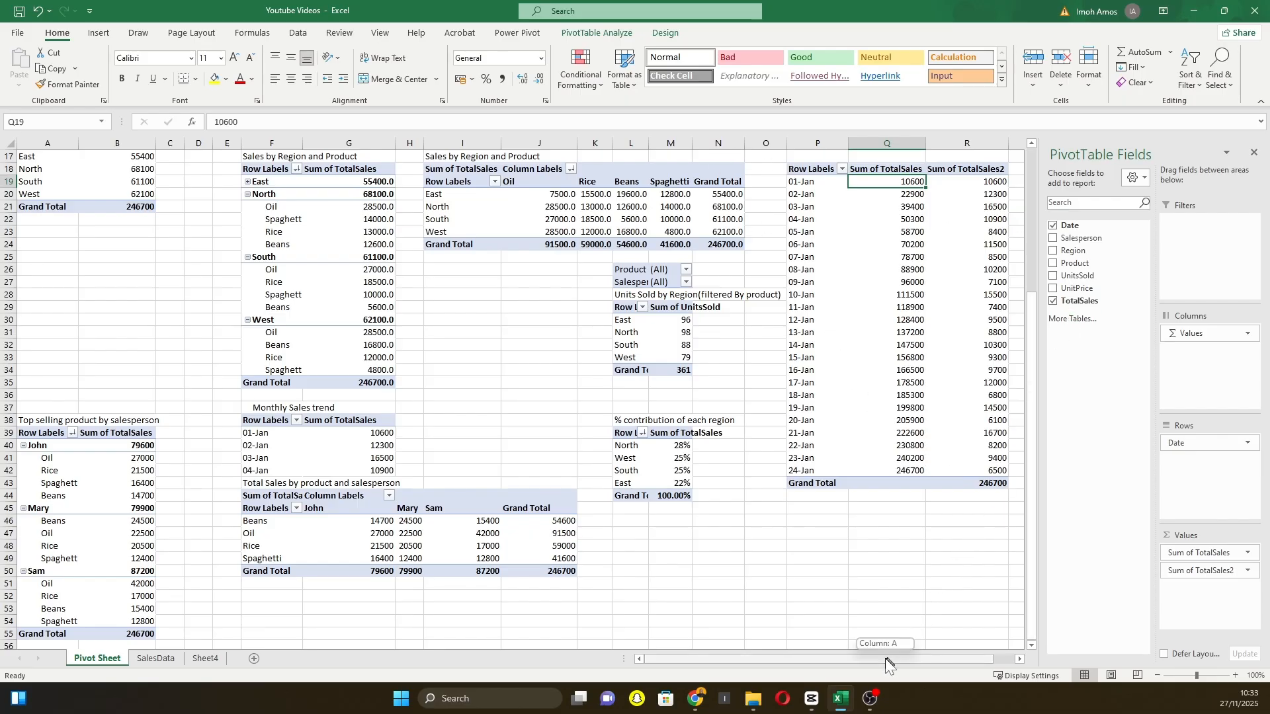
left_click_drag(885, 657, 958, 661)
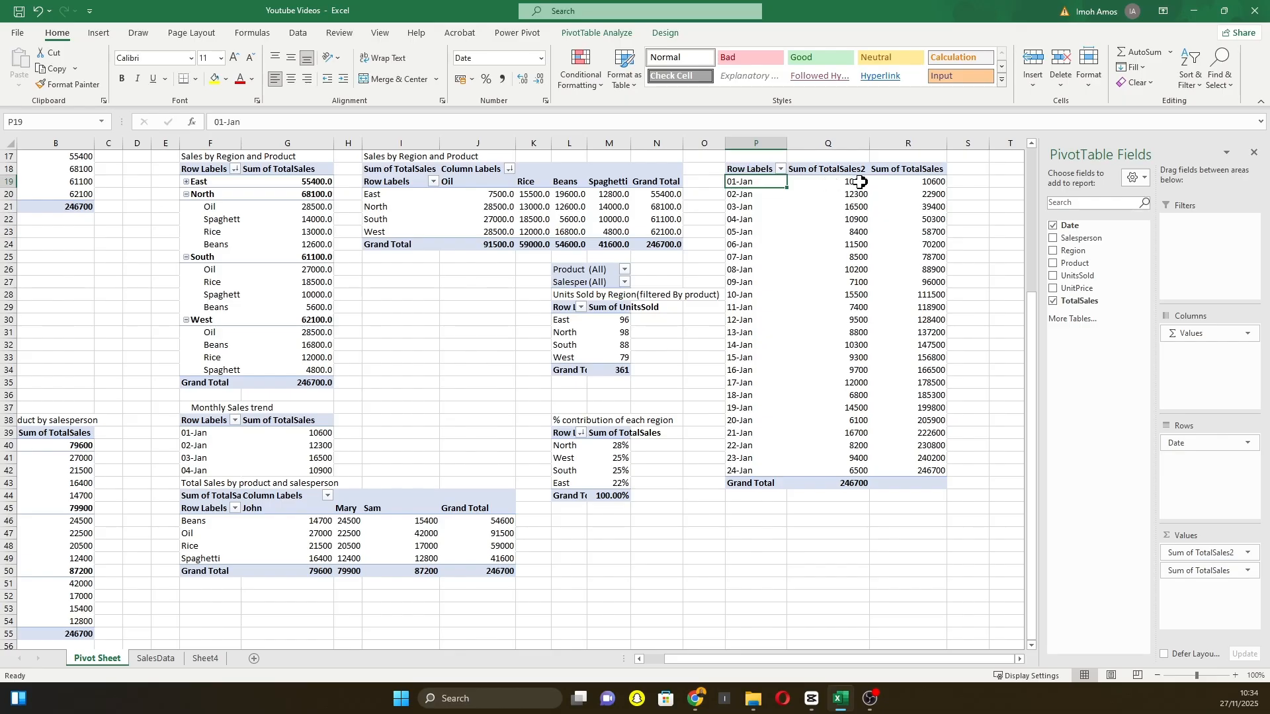
left_click(934, 185)
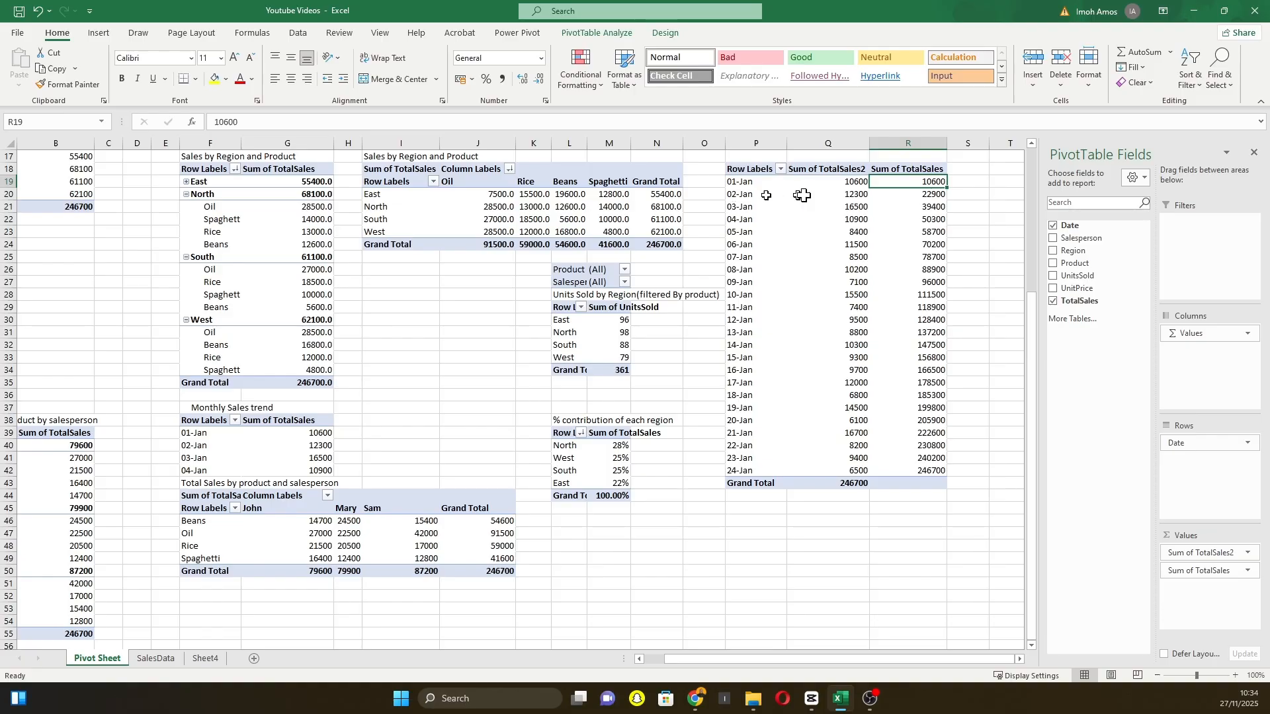
left_click(856, 196)
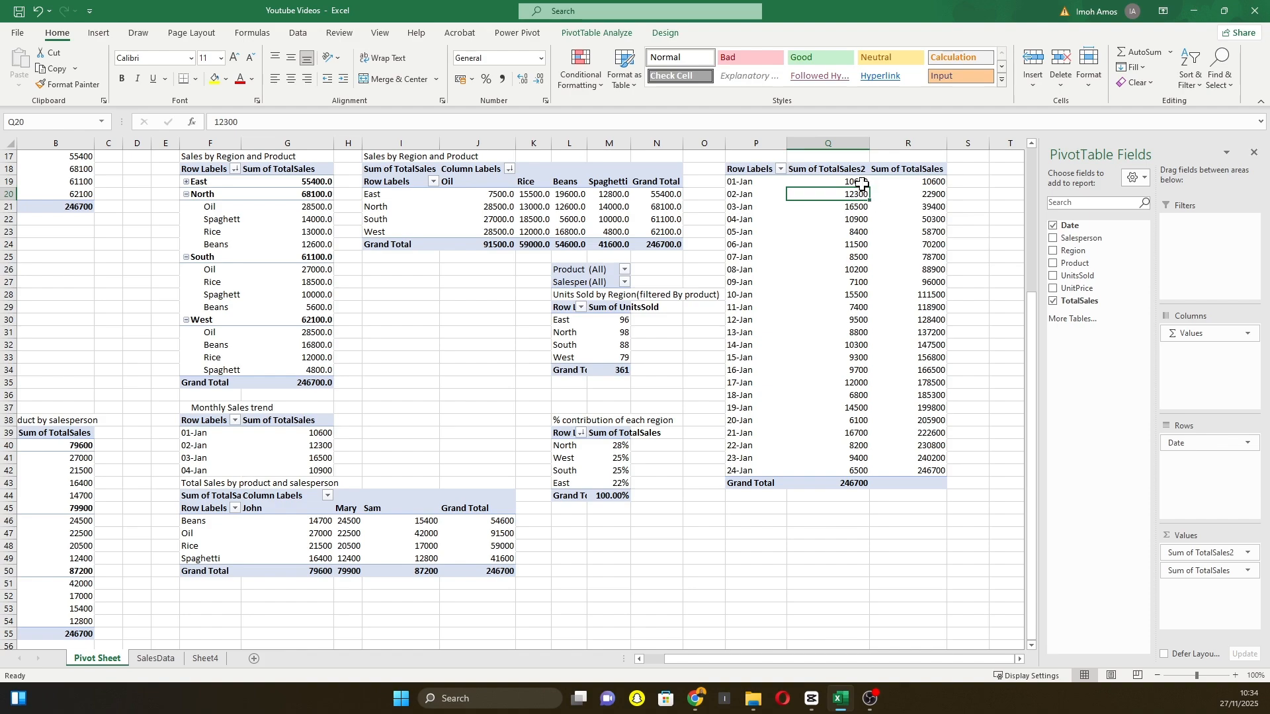
left_click(932, 195)
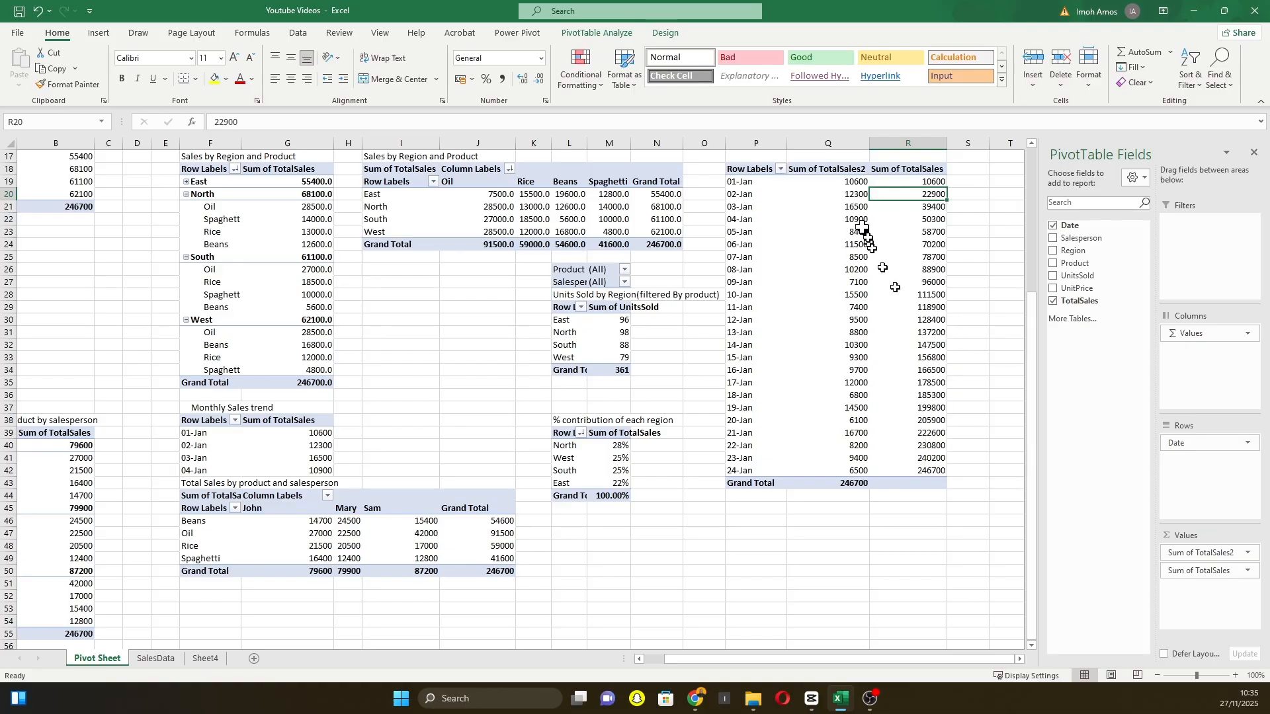
Step: Remove the running-total Sum of TotalSales field from the daily pivot table's values
left_click_drag(852, 182, 858, 233)
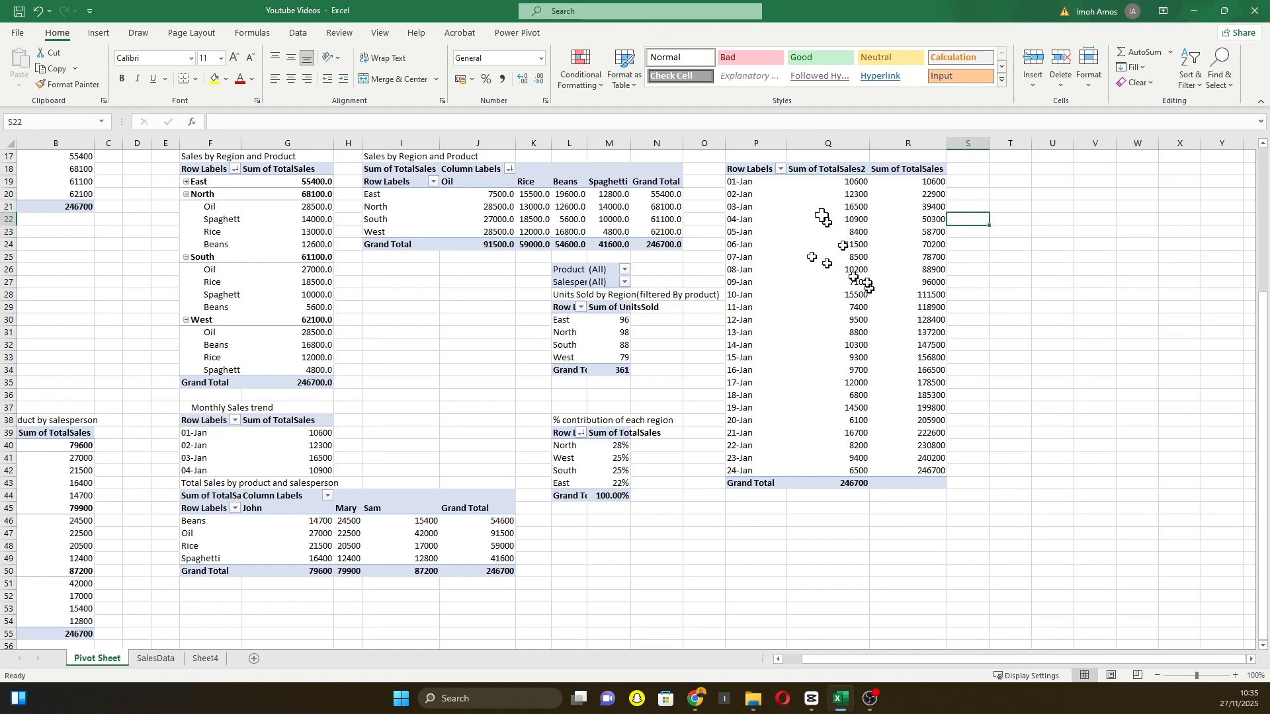
left_click(847, 194)
left_click(1248, 570)
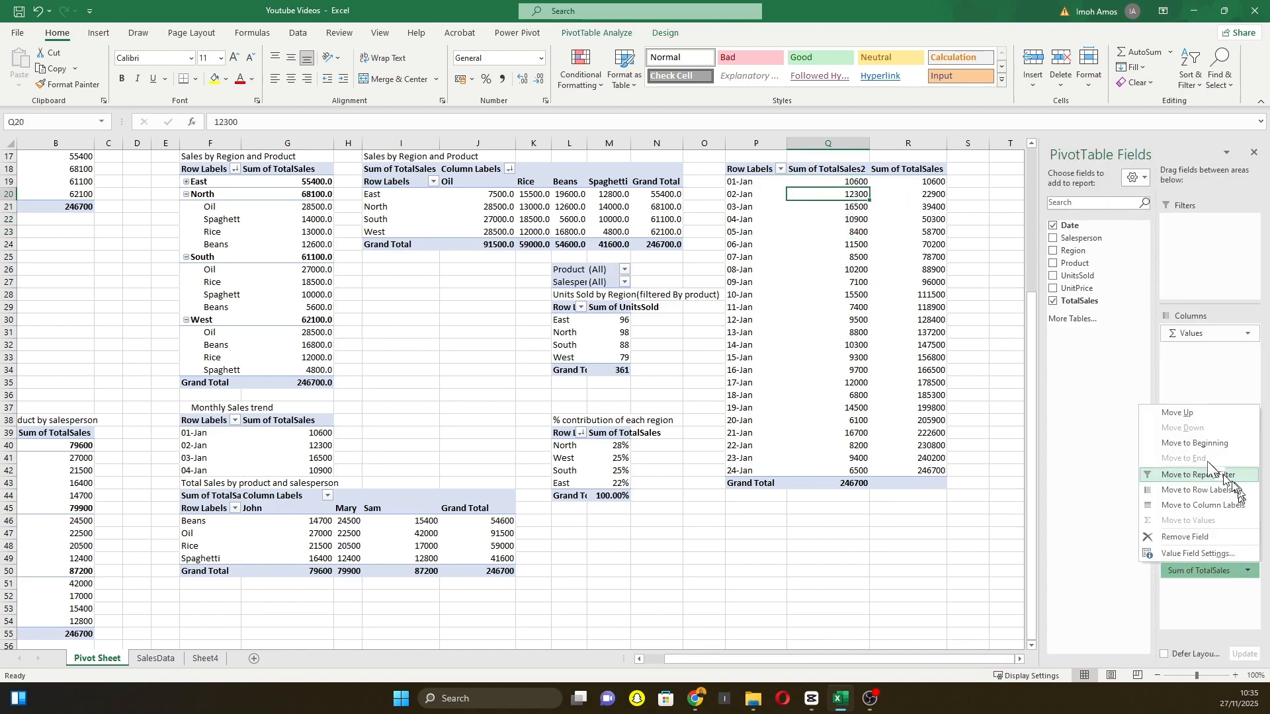
left_click(1208, 540)
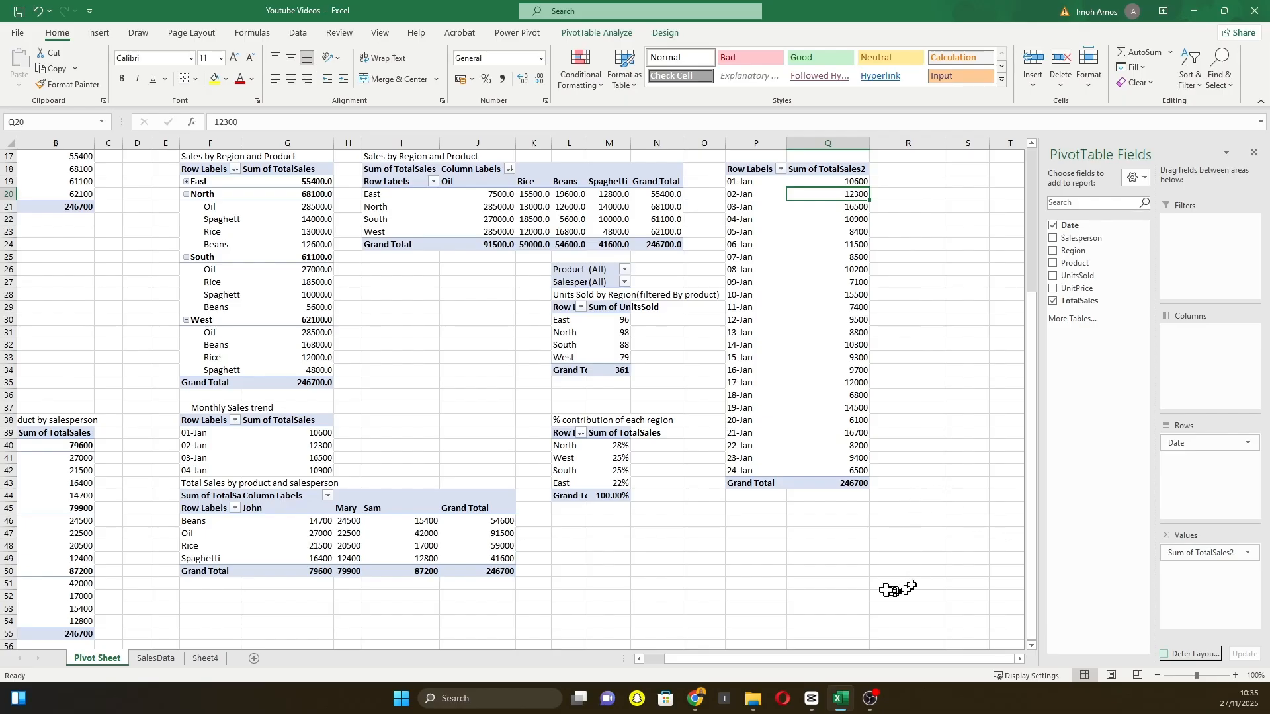
left_click_drag(903, 596, 903, 584)
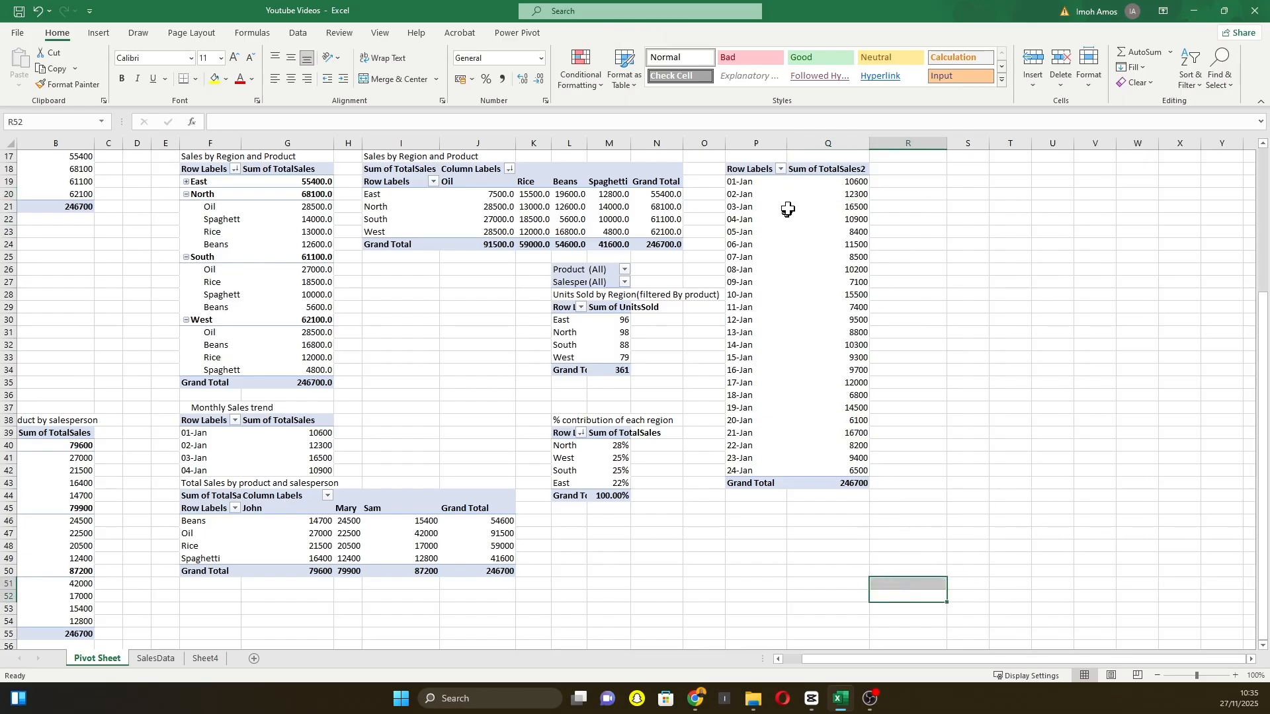
Step: Add TotalSales to the daily pivot table's values again, after Sum of TotalSales2
left_click(798, 160)
left_click(786, 187)
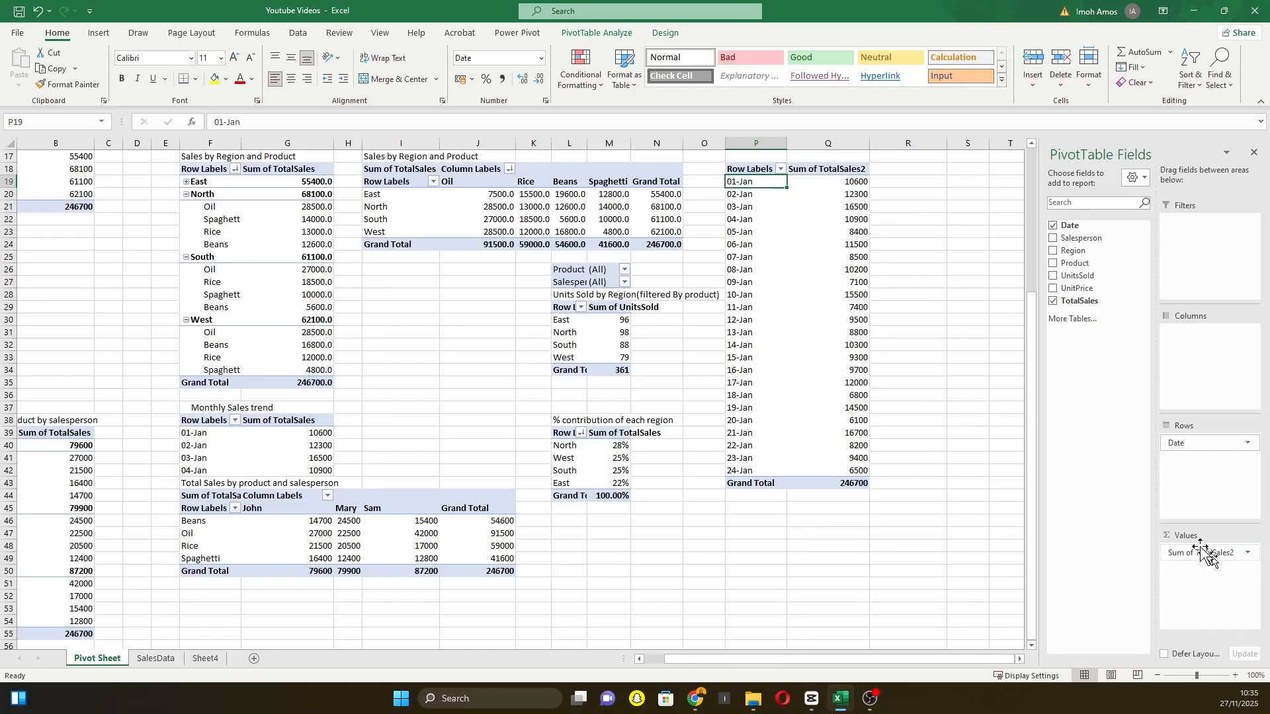
left_click_drag(1085, 303, 1214, 569)
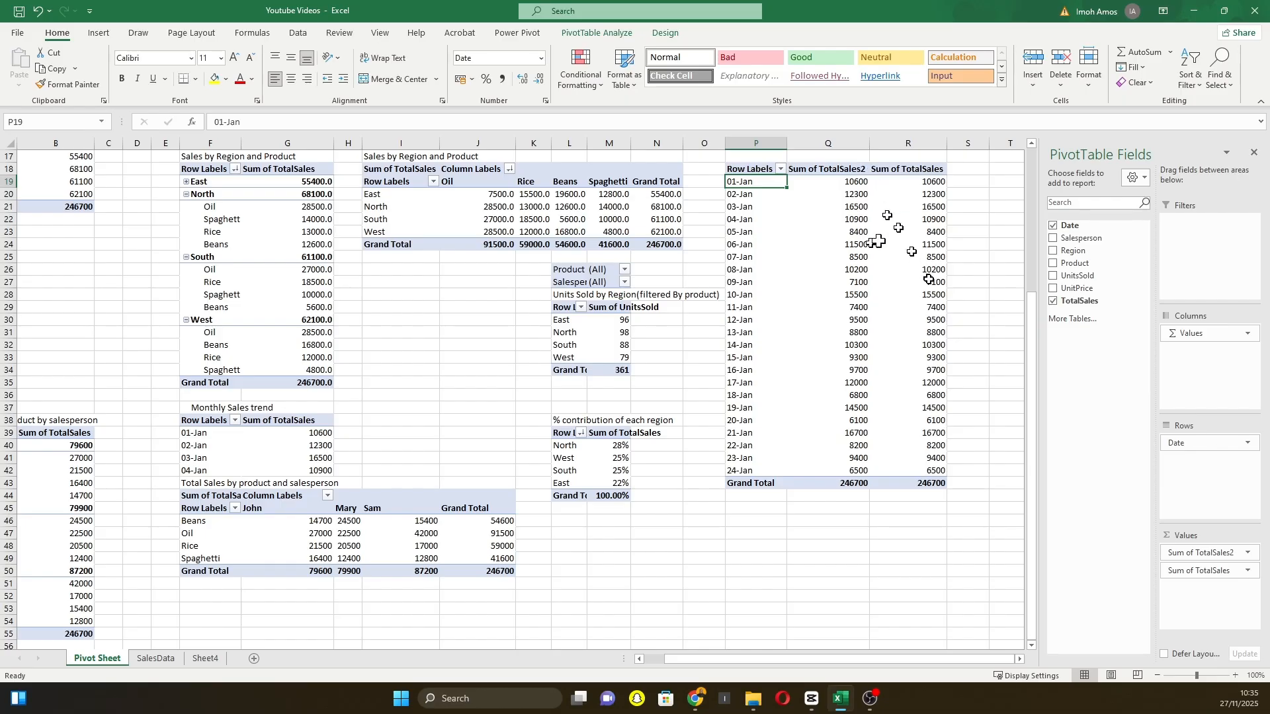
Step: Show the second TotalSales column of the daily pivot table as Running Total In with Date as base field
mouse_move(904, 181)
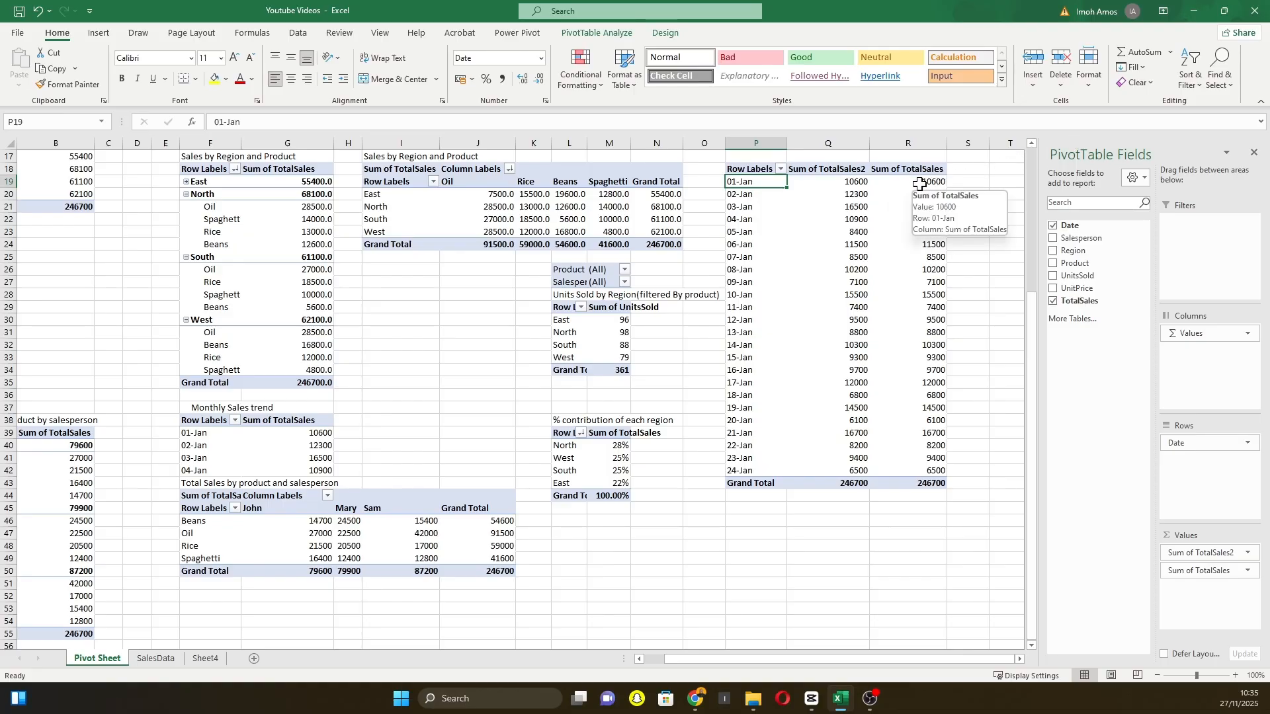
right_click(922, 185)
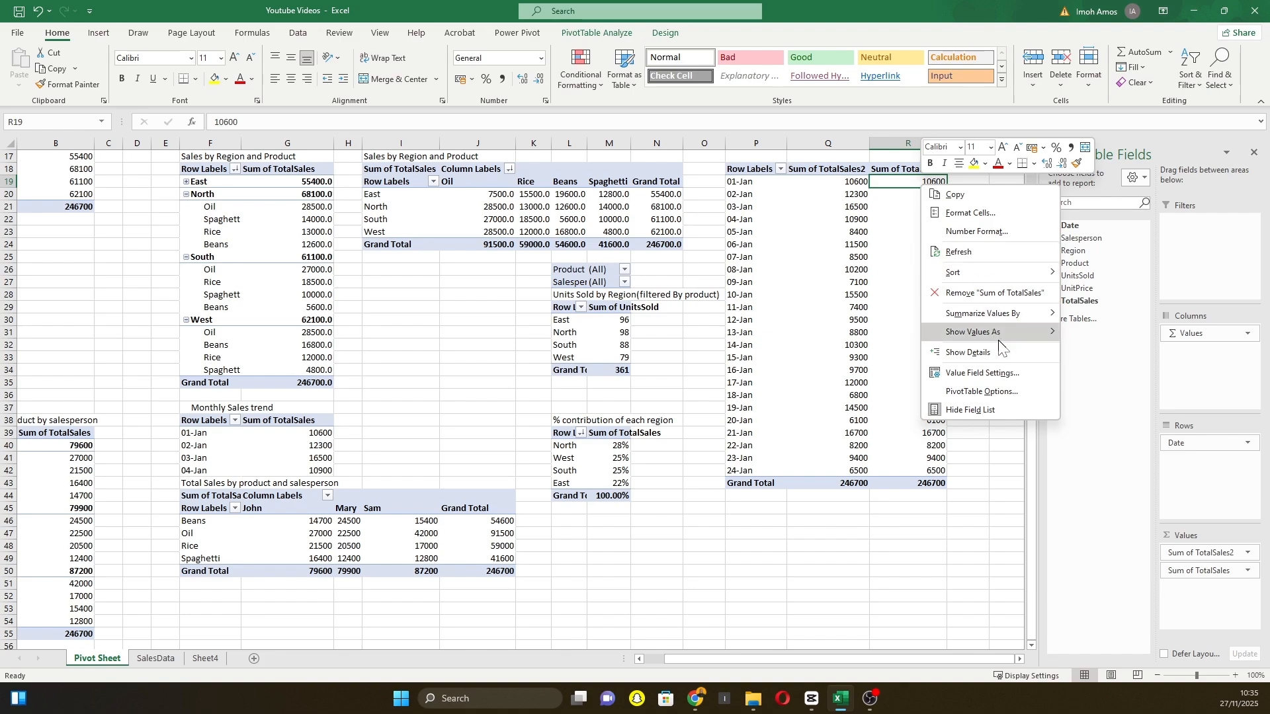
mouse_move(996, 334)
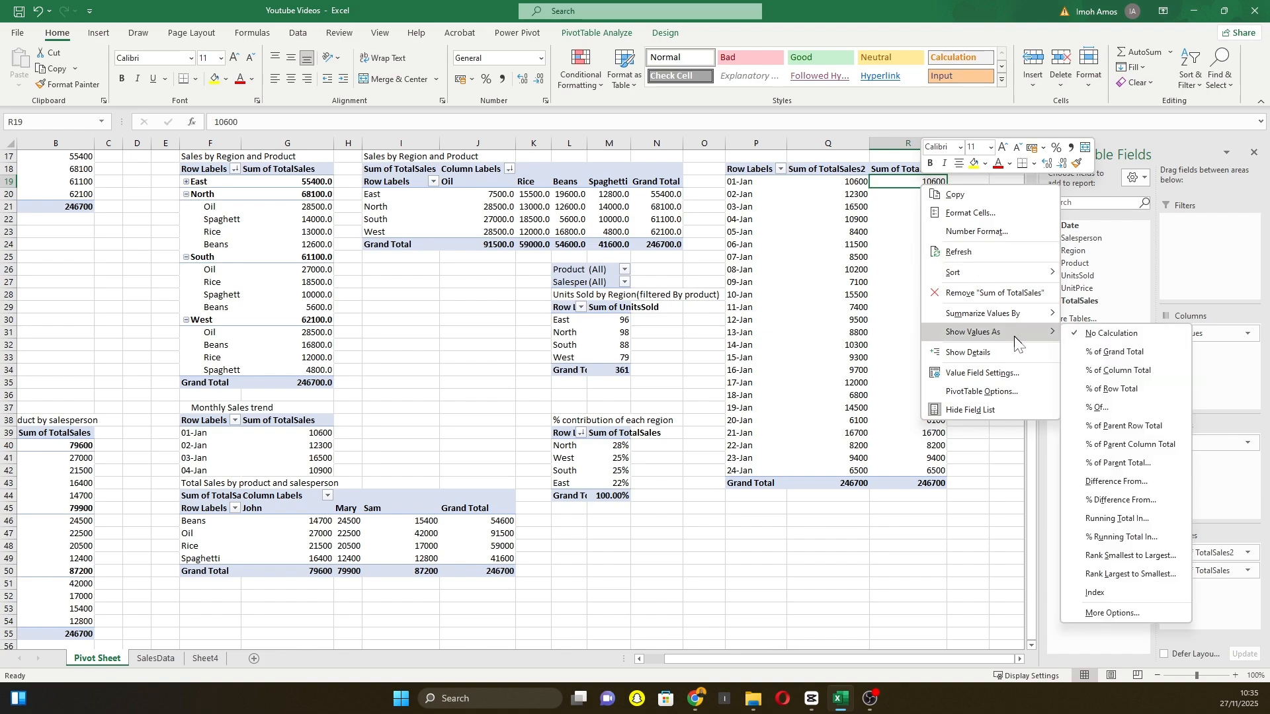
left_click(1131, 521)
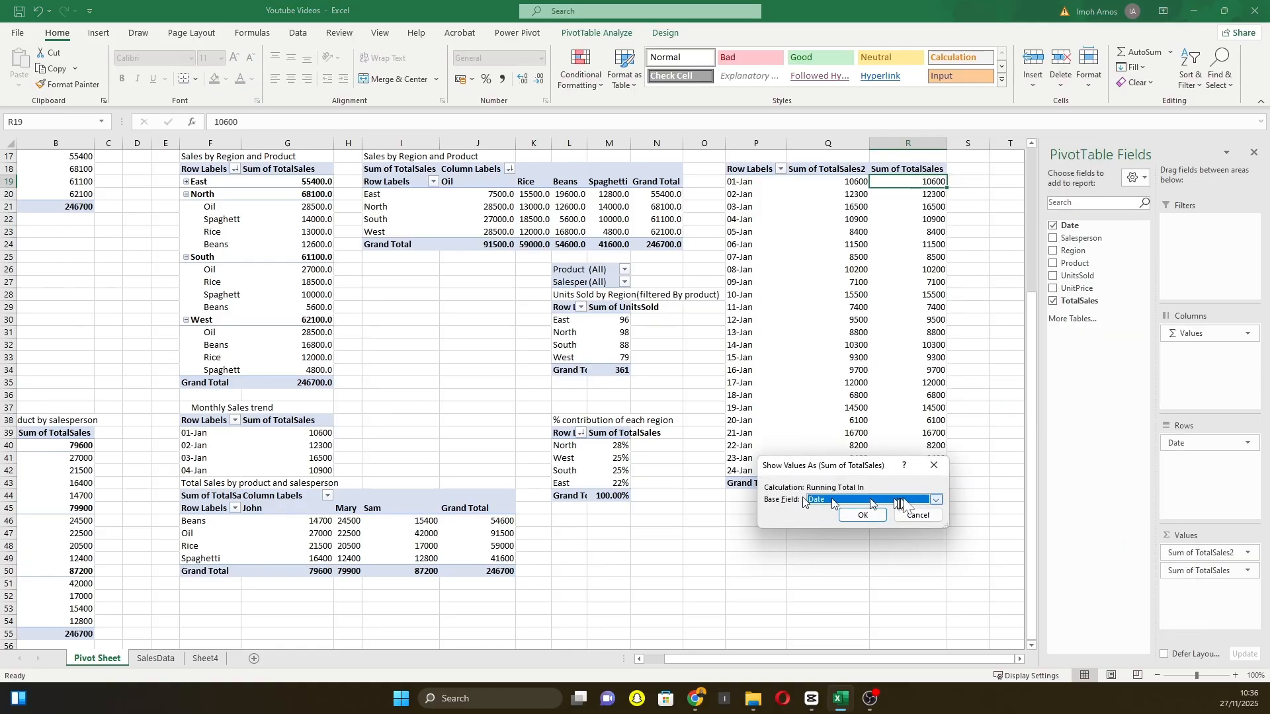
left_click(936, 501)
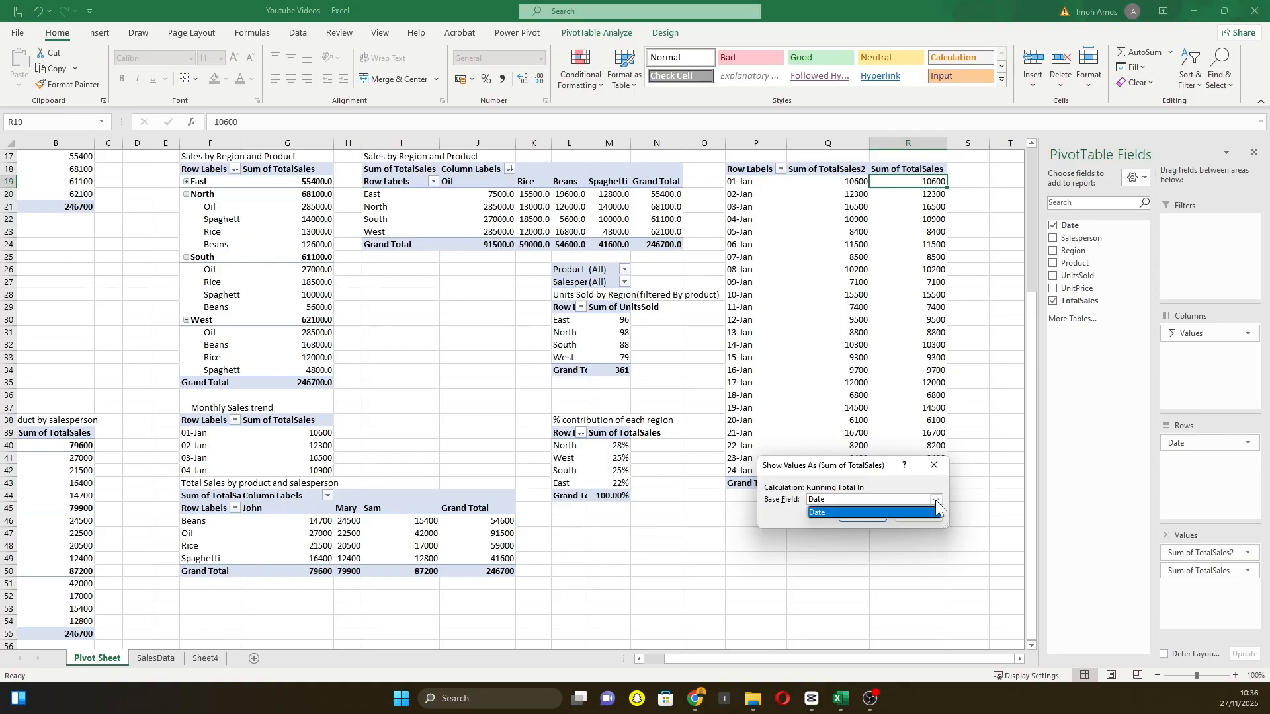
left_click(937, 506)
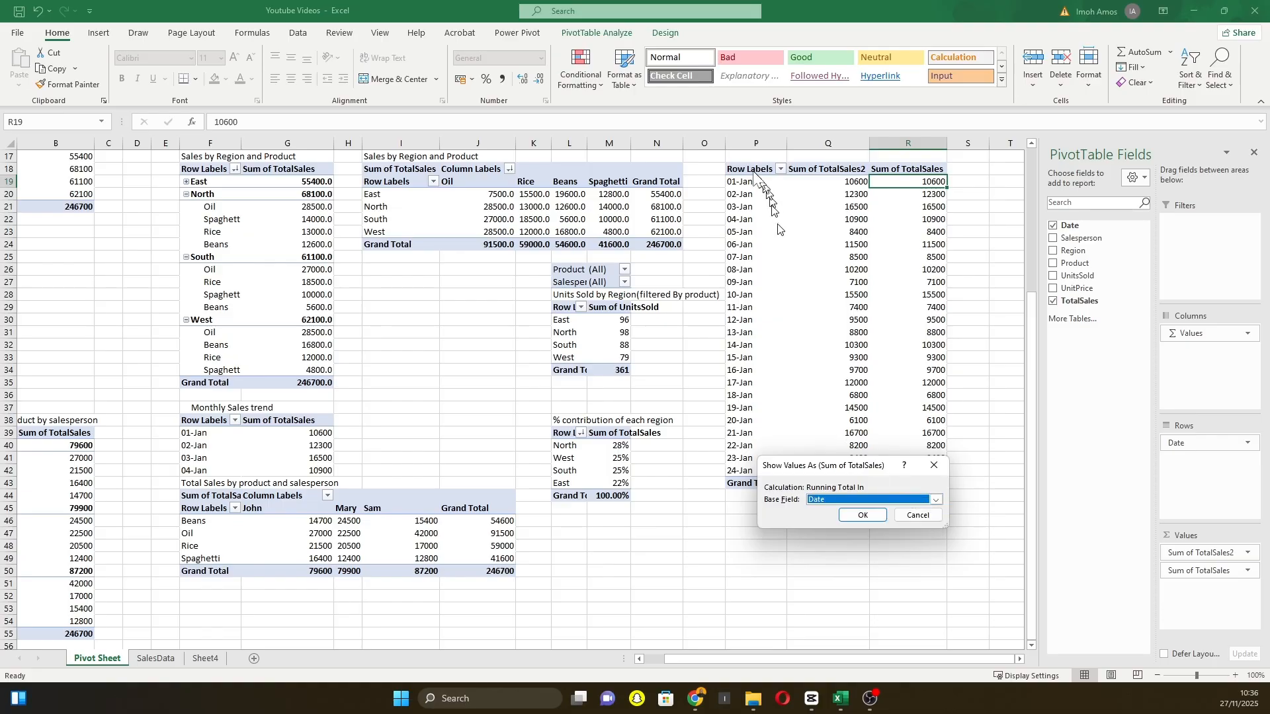
left_click(853, 517)
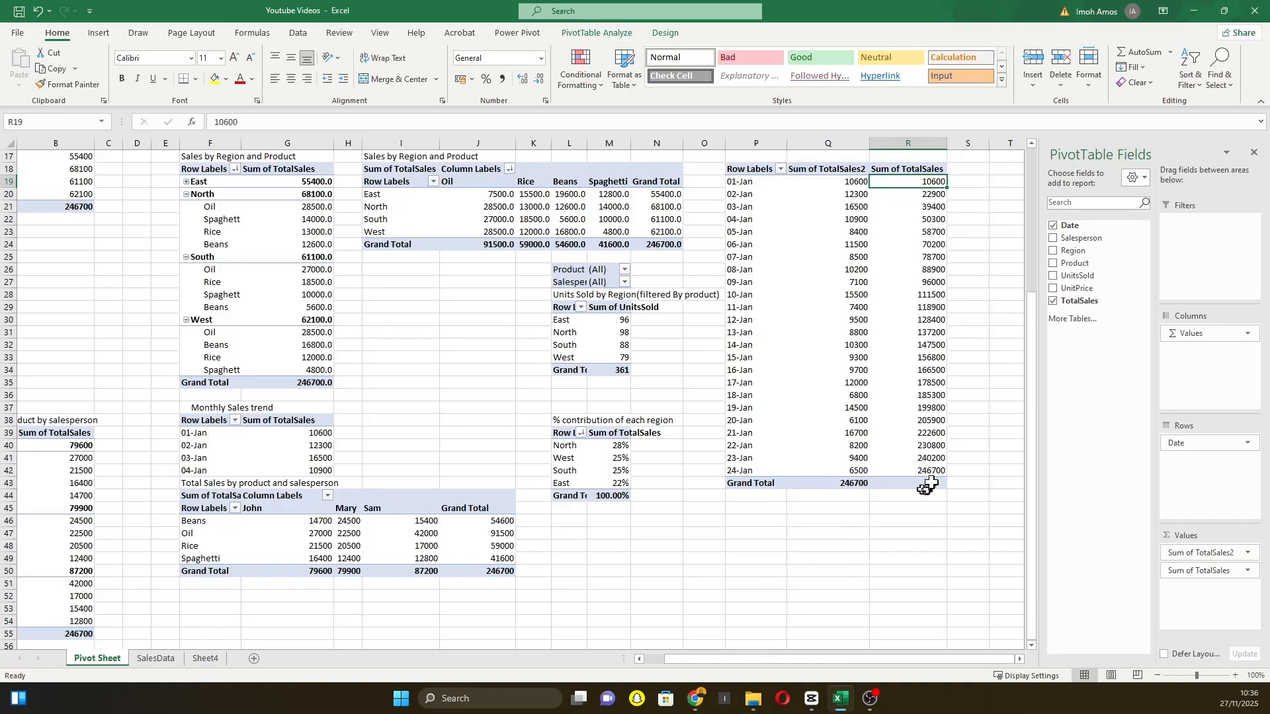
mouse_move(933, 474)
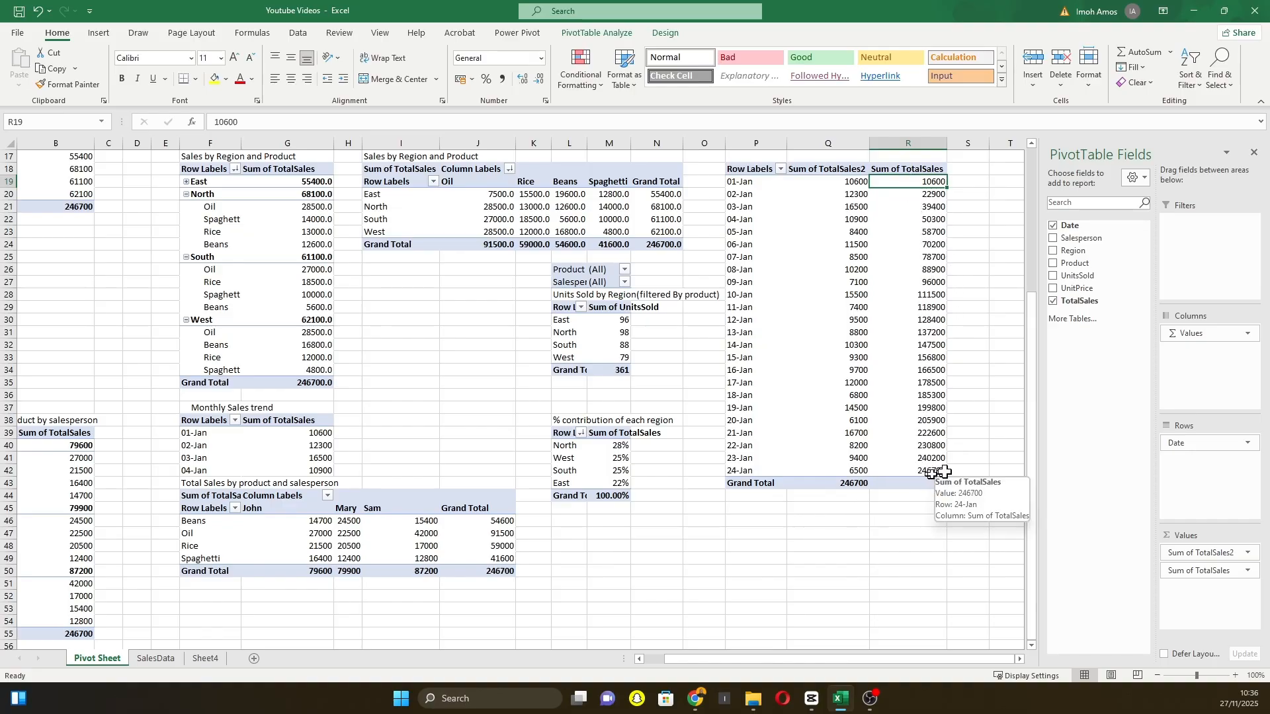
left_click(933, 473)
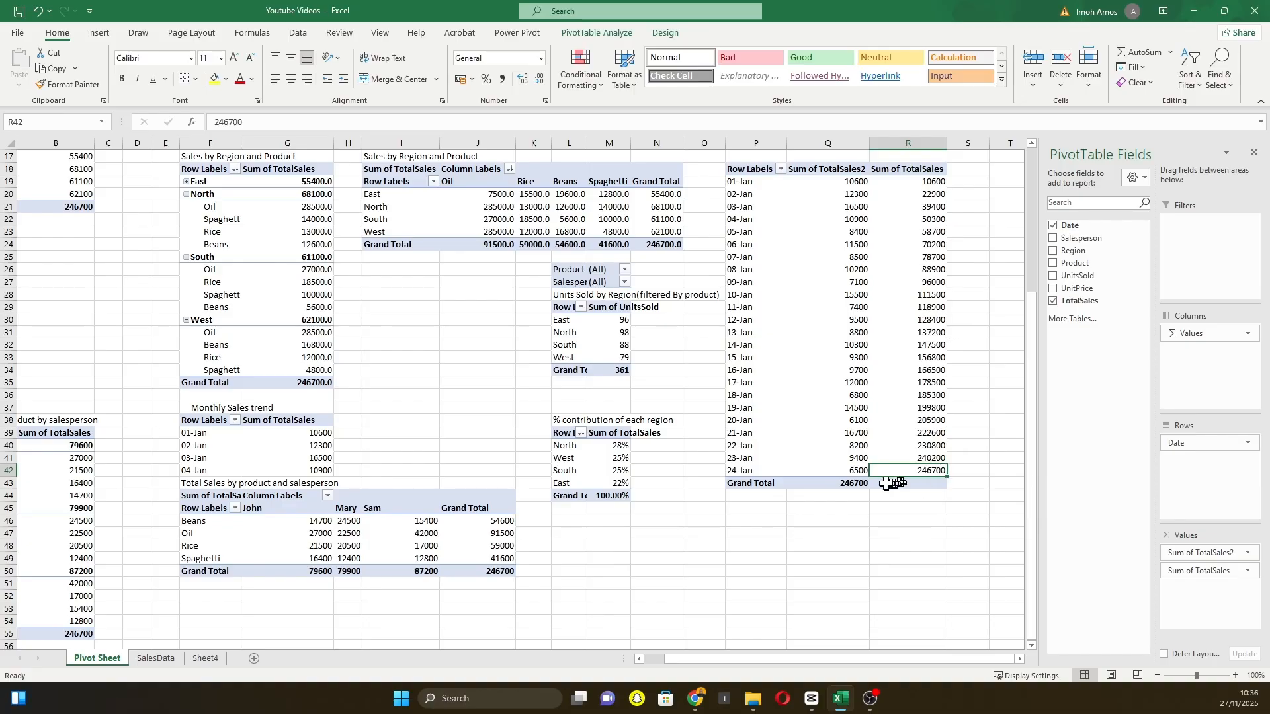
left_click(853, 486)
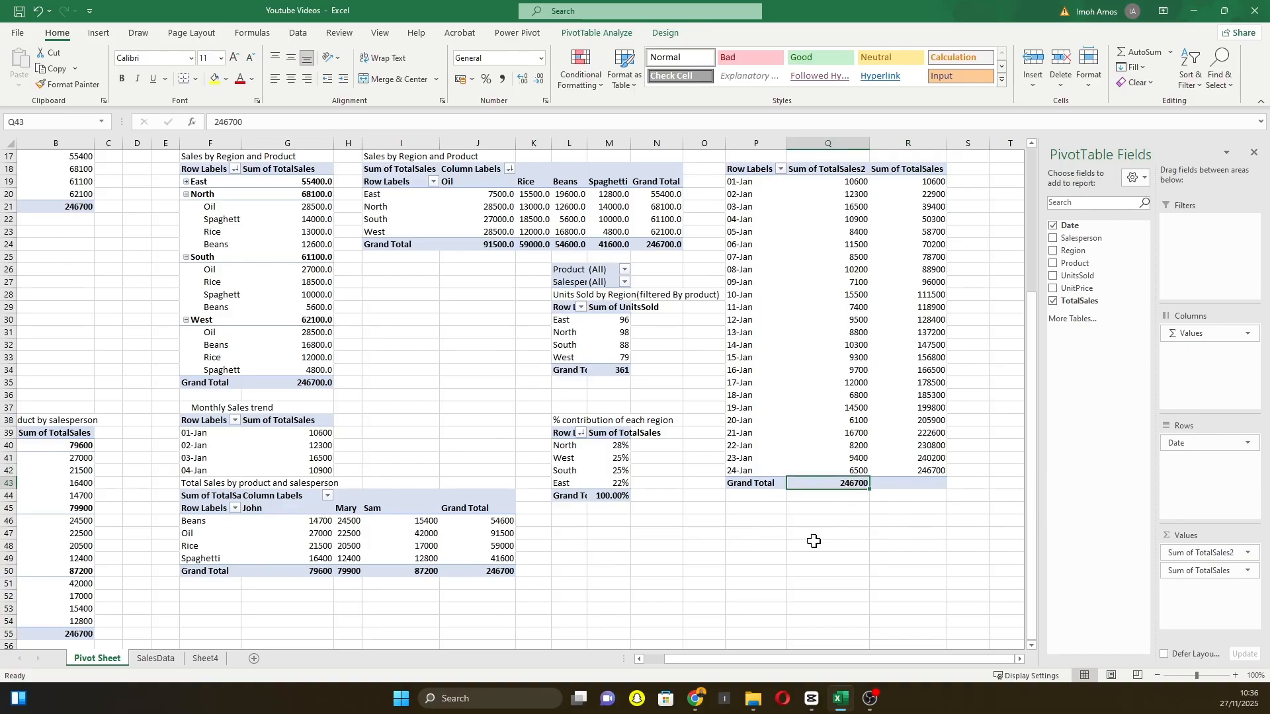
Step: Enter the title "Ruuning Total By Date" in P17 above the daily pivot table
left_click(756, 158)
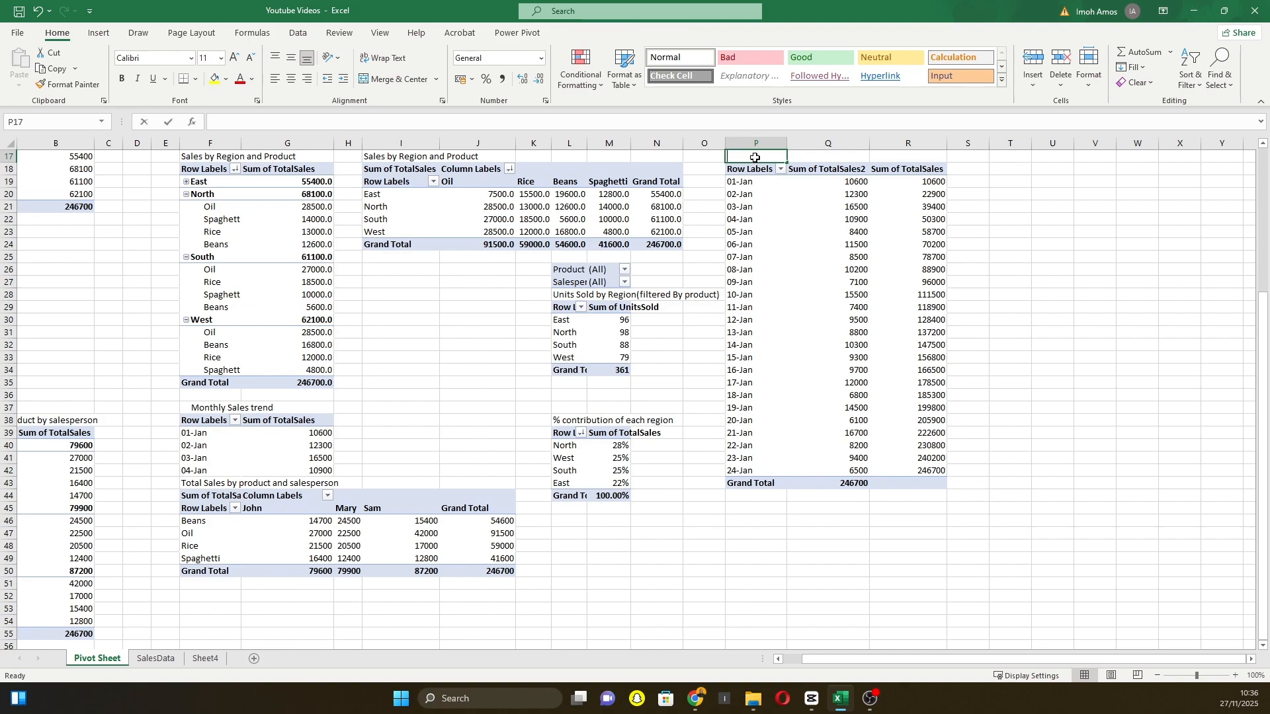
type("Ruu")
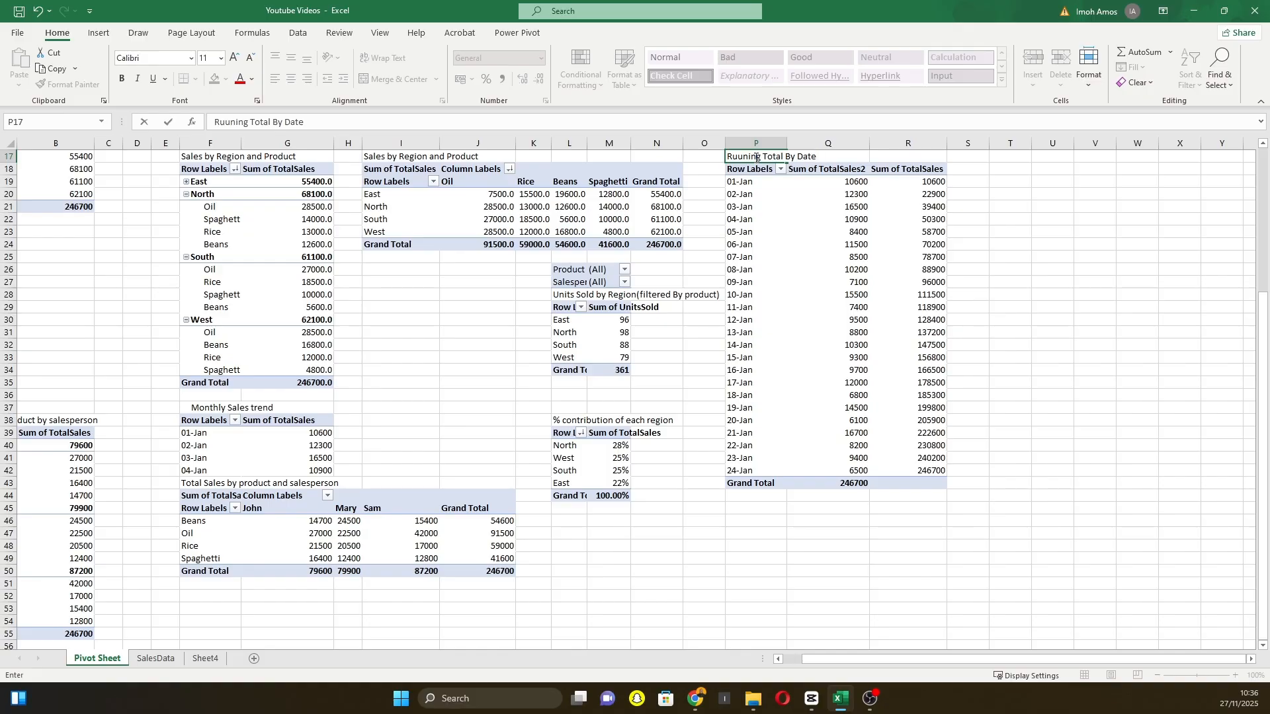
type("ning Total By Date")
left_click(771, 521)
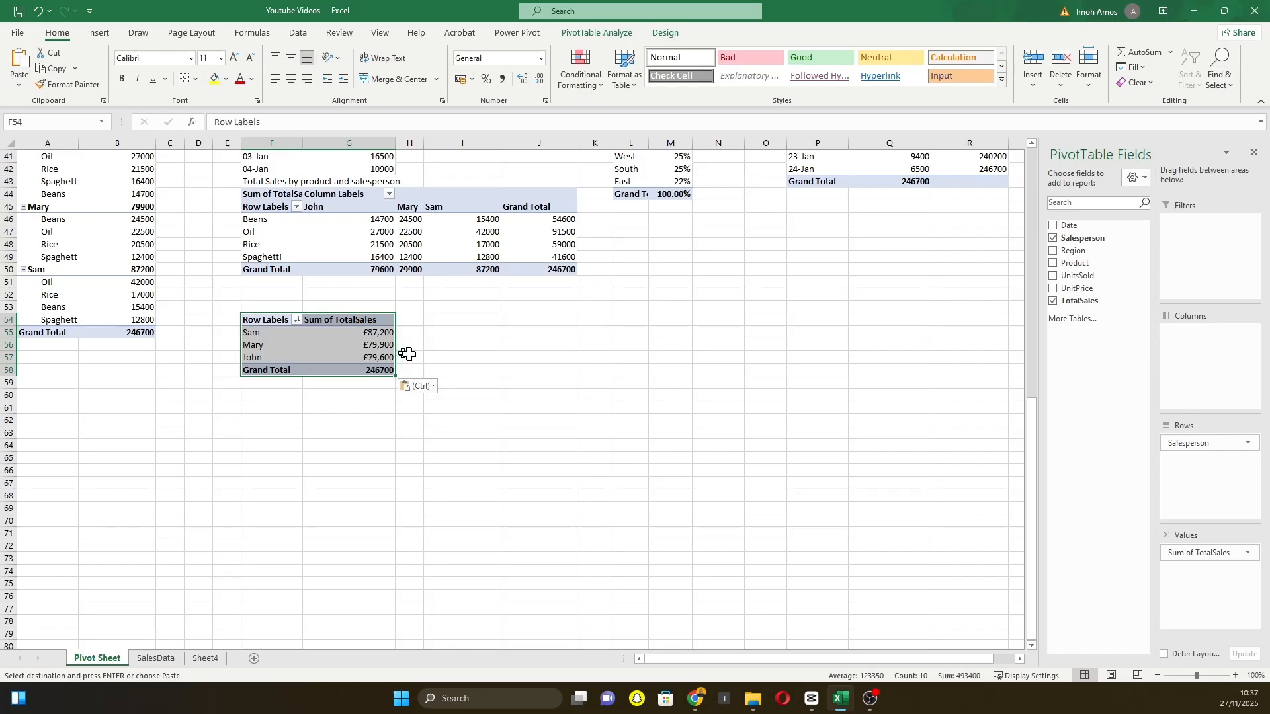
Step: Clear TotalSales and Salesperson from the pasted pivot table at F54 and enter "Product with Highest Average Unites/Transaction" as its title in F53
left_click(1054, 301)
left_click(1053, 237)
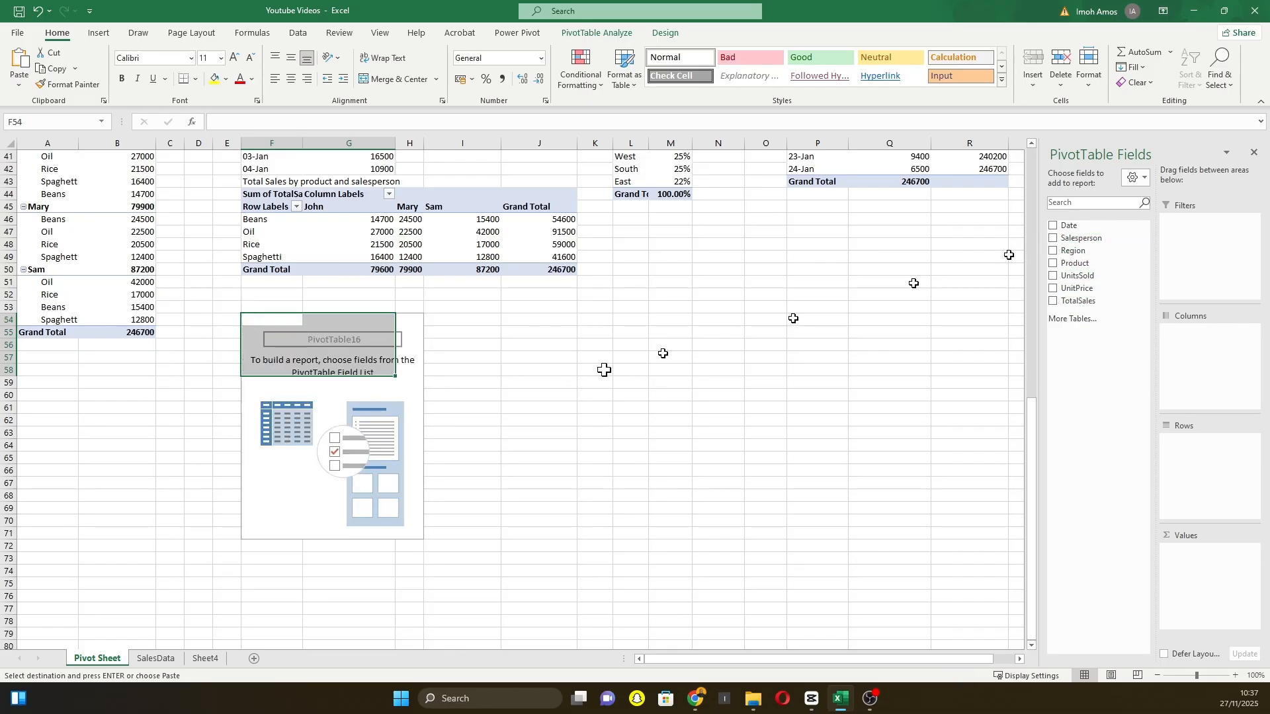
left_click(265, 303)
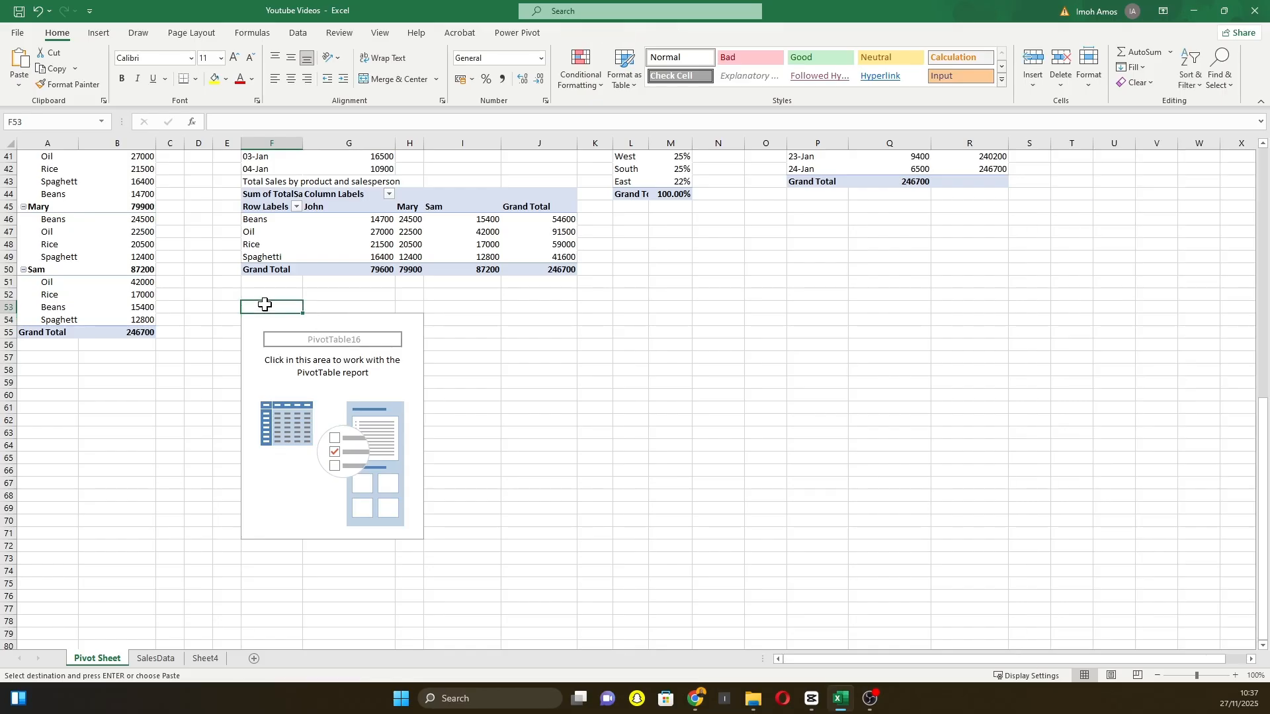
type("P")
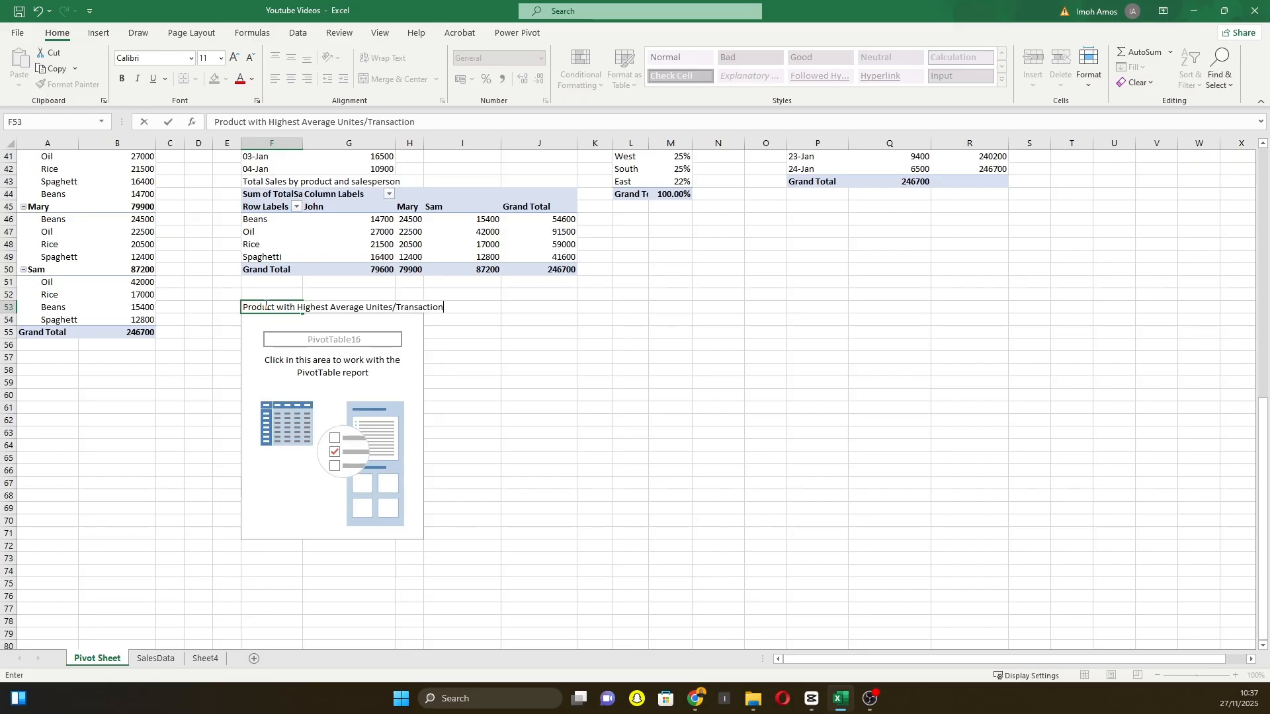
left_click(483, 371)
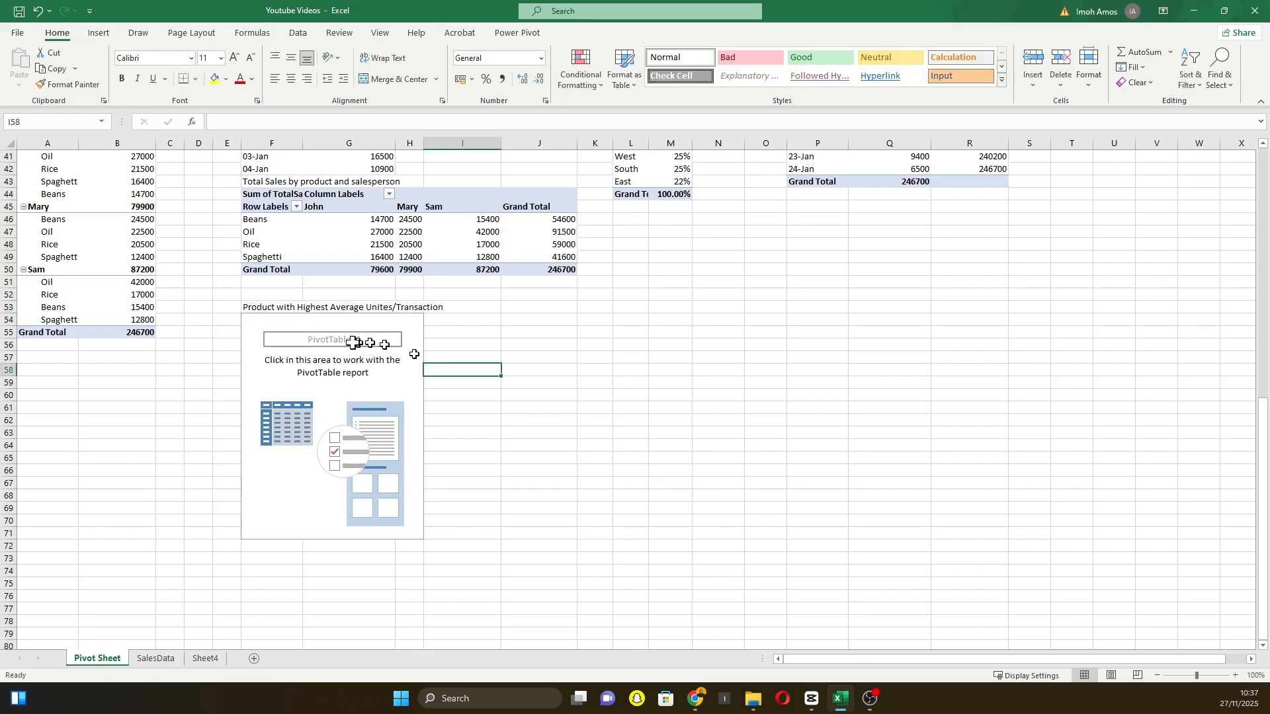
Step: Build the empty pivot table at F54 with Product as rows and UnitsSold as values
left_click(255, 316)
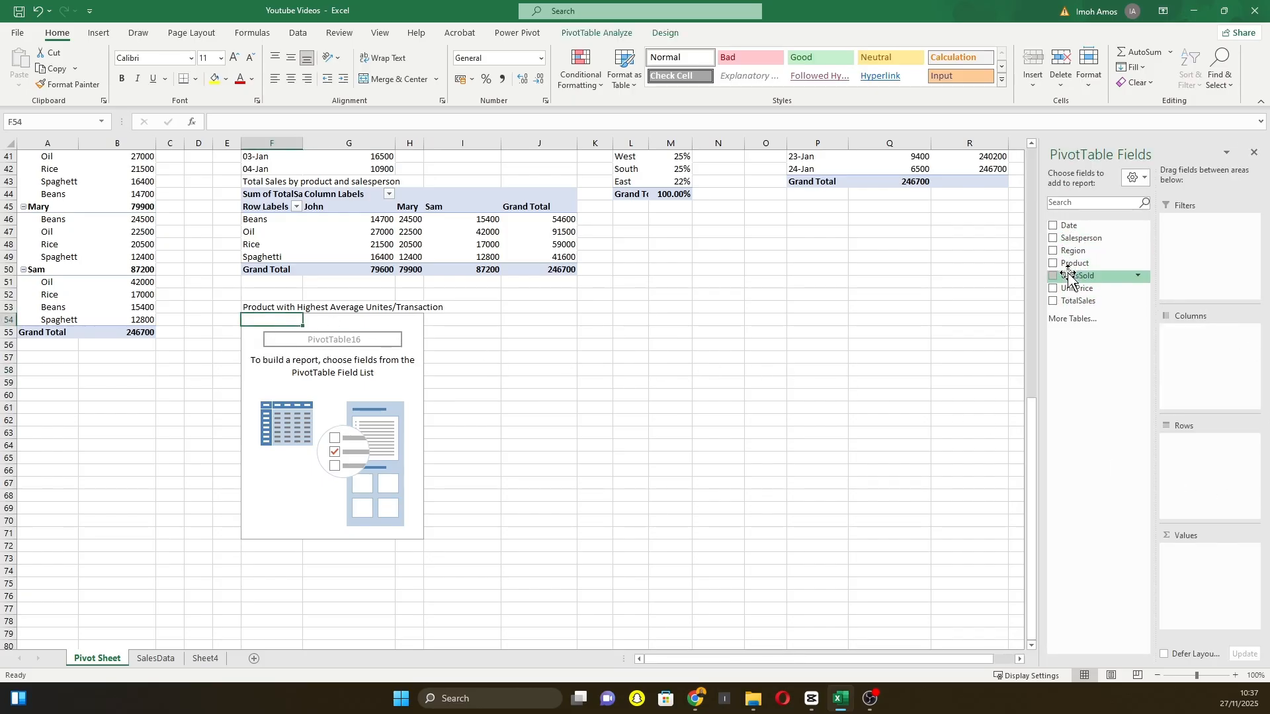
left_click_drag(1071, 277, 1213, 461)
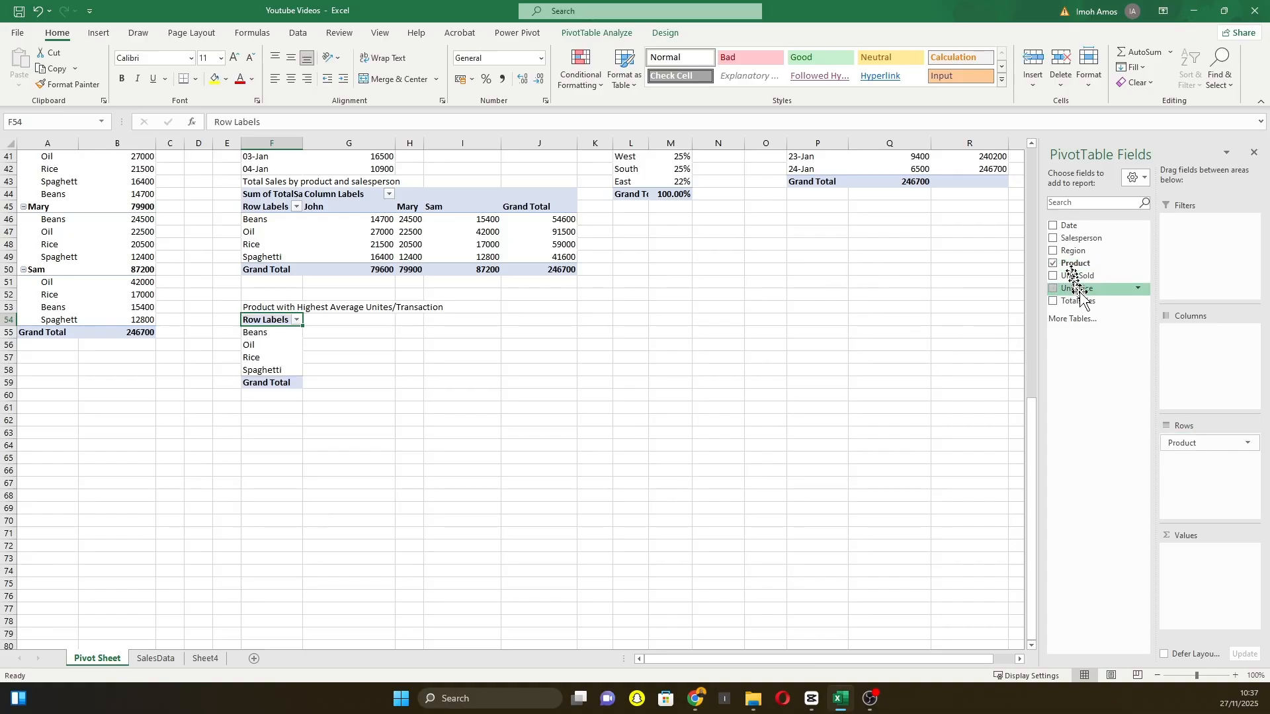
left_click_drag(1077, 281, 1201, 566)
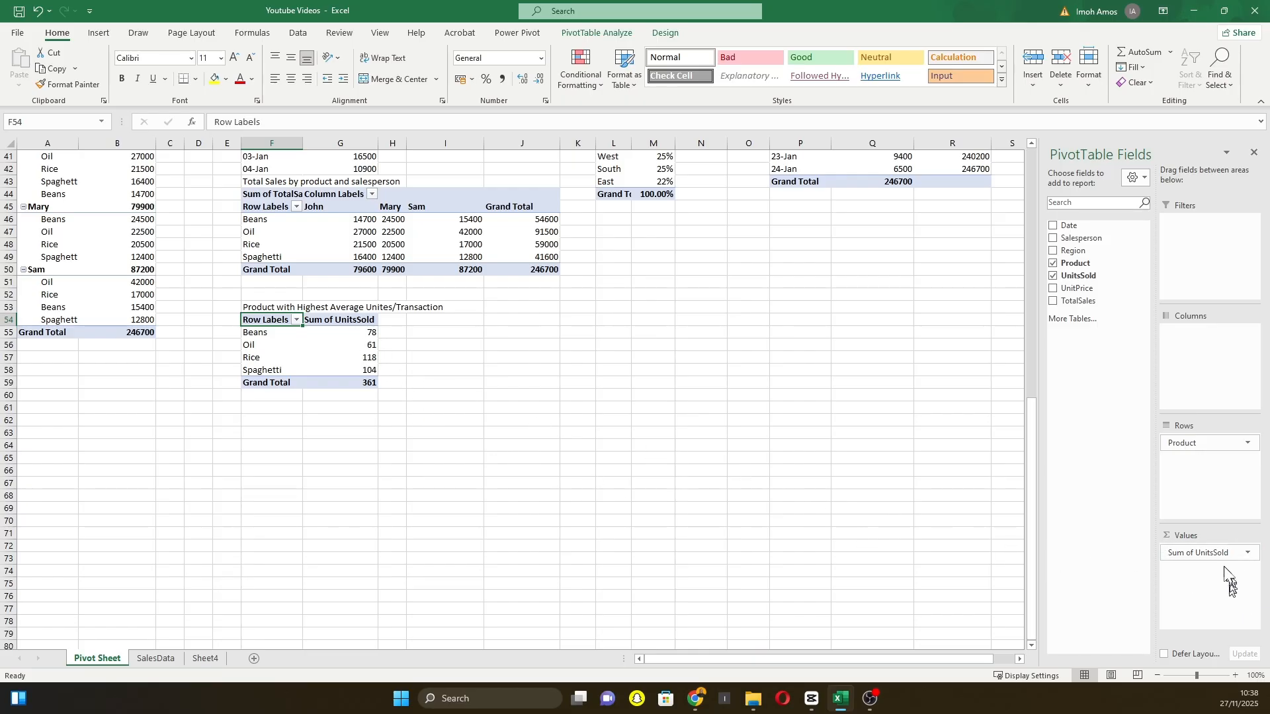
Step: Summarise the UnitsSold values in the F54 pivot table by Average instead of Sum
left_click(1248, 553)
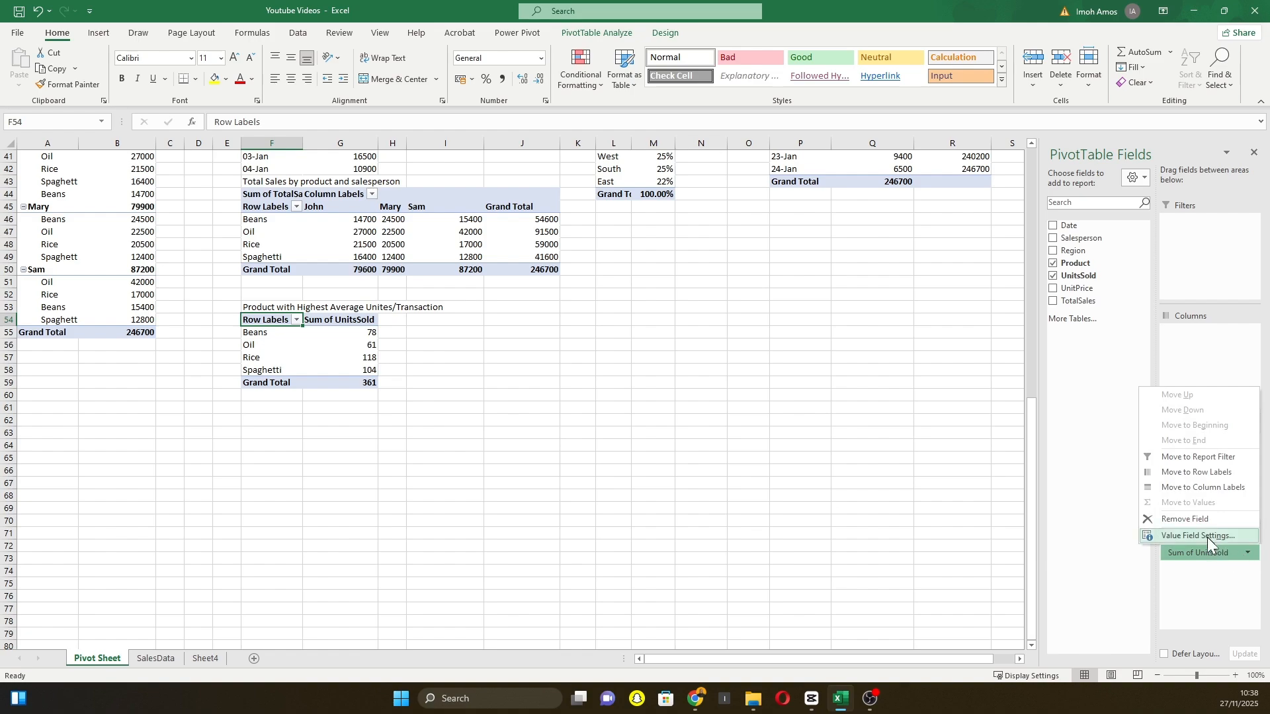
double_click(1205, 553)
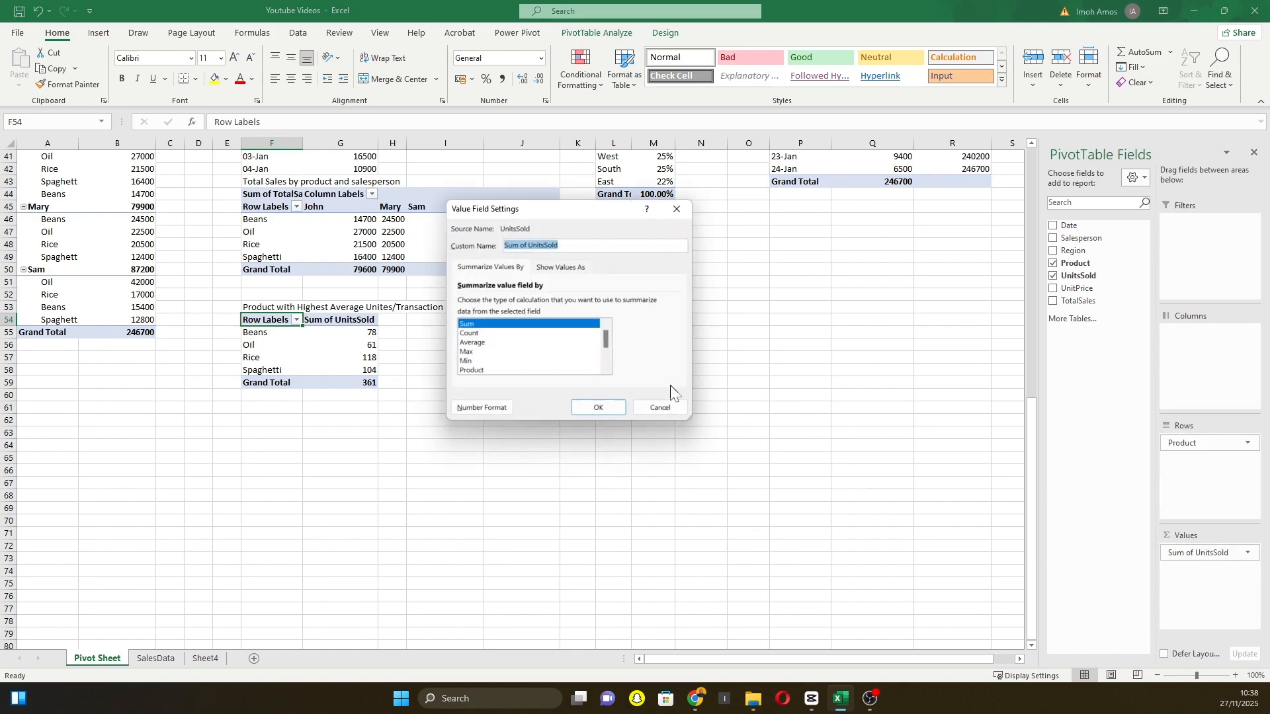
left_click(480, 343)
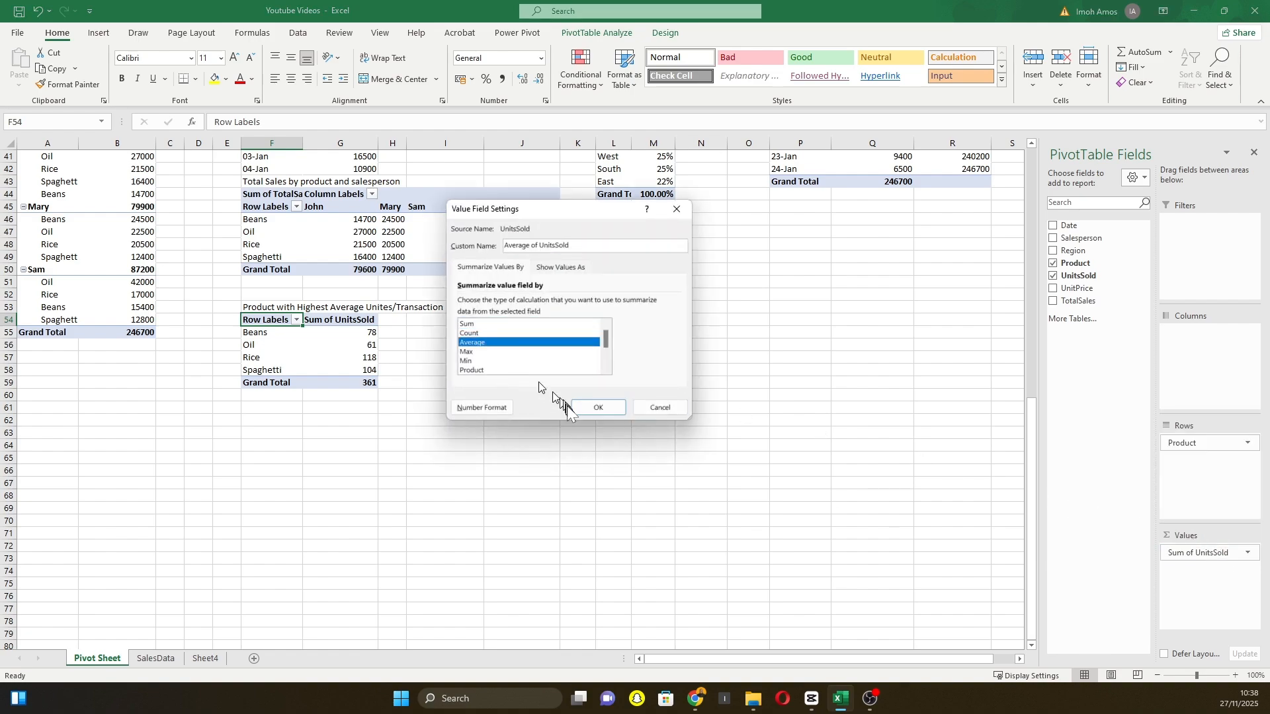
left_click(582, 412)
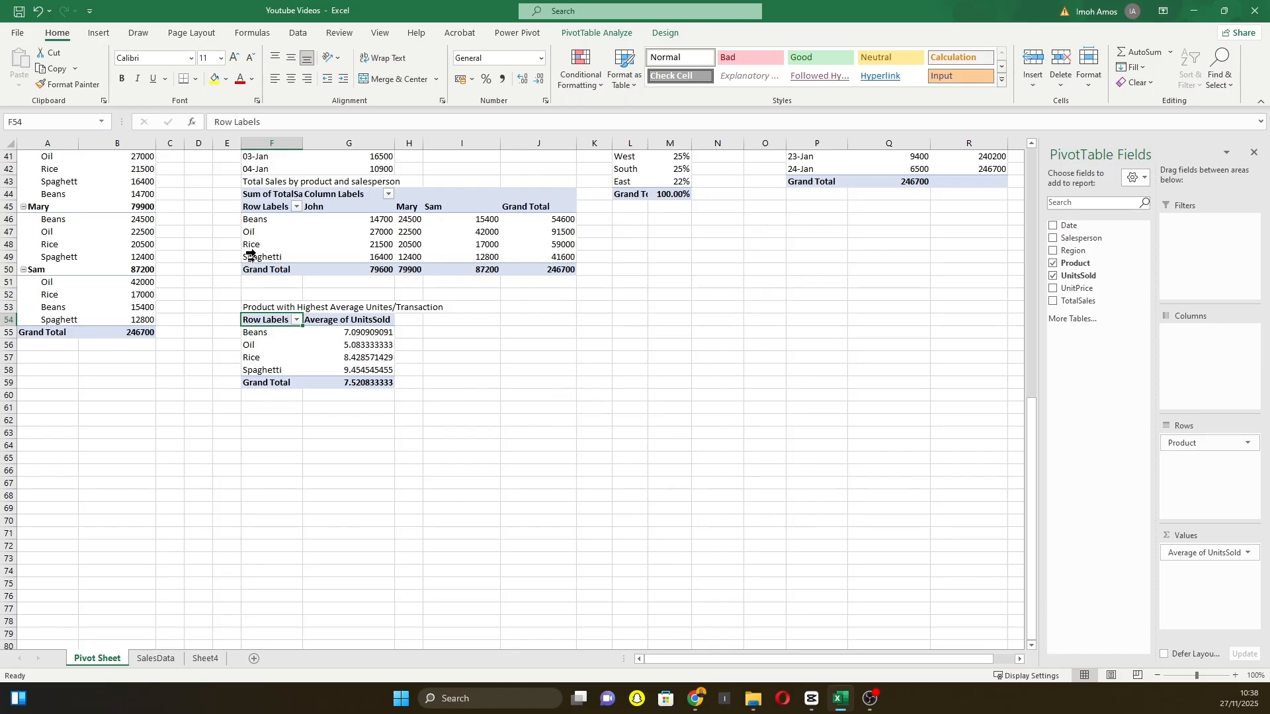
Step: Reduce the Average of UnitsSold figures in G55:G59 to zero decimal places
left_click_drag(362, 332, 373, 373)
left_click(540, 80)
left_click(540, 79)
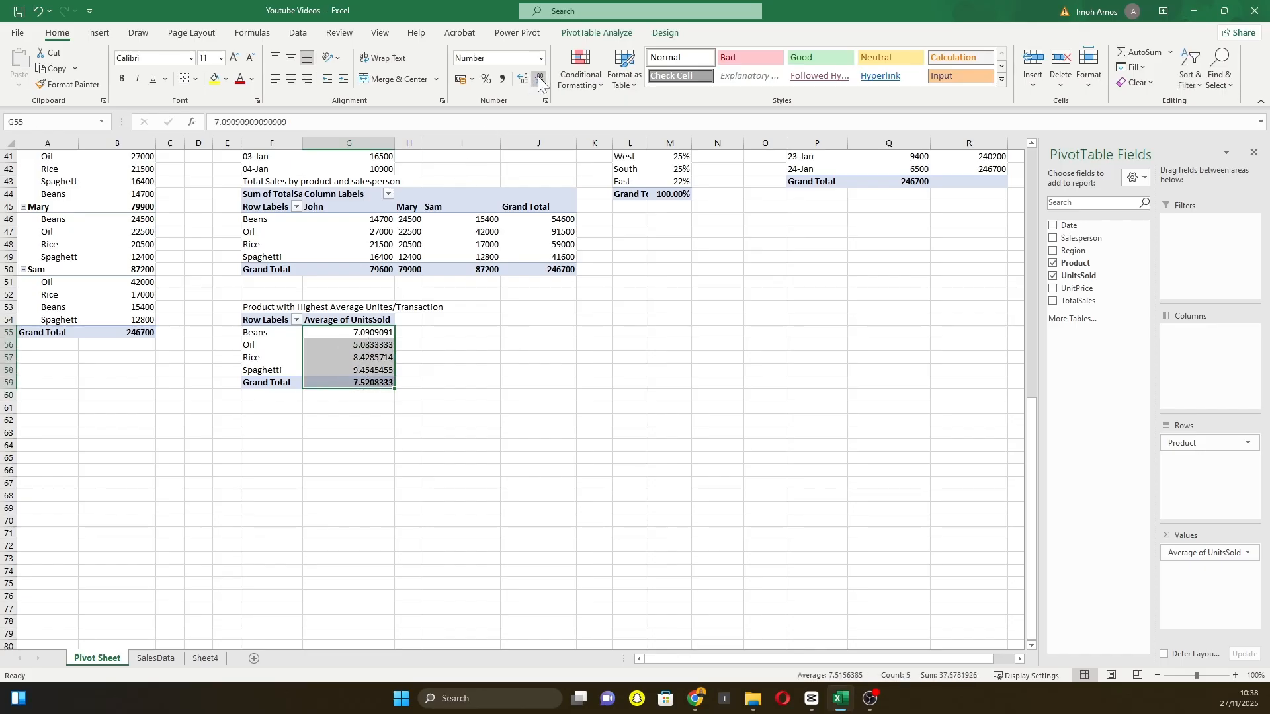
left_click(540, 79)
left_click(539, 79)
left_click(540, 80)
left_click(540, 79)
left_click(540, 79)
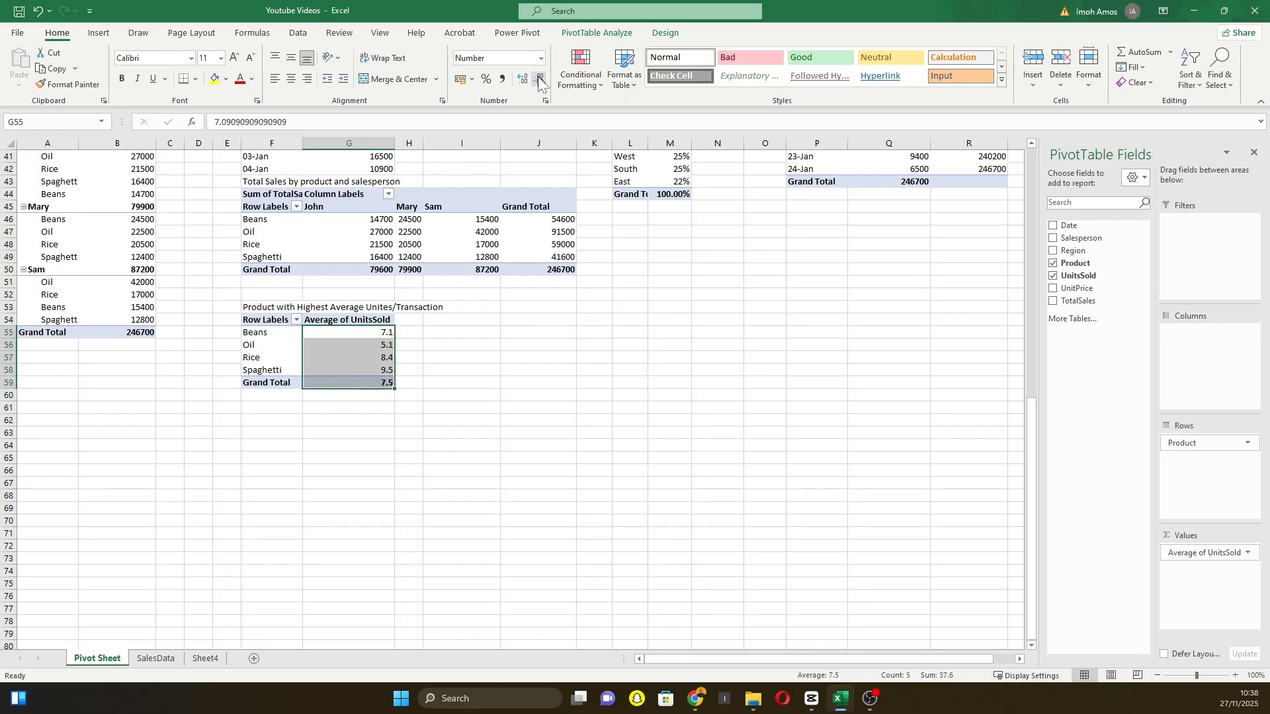
left_click(540, 79)
left_click(437, 457)
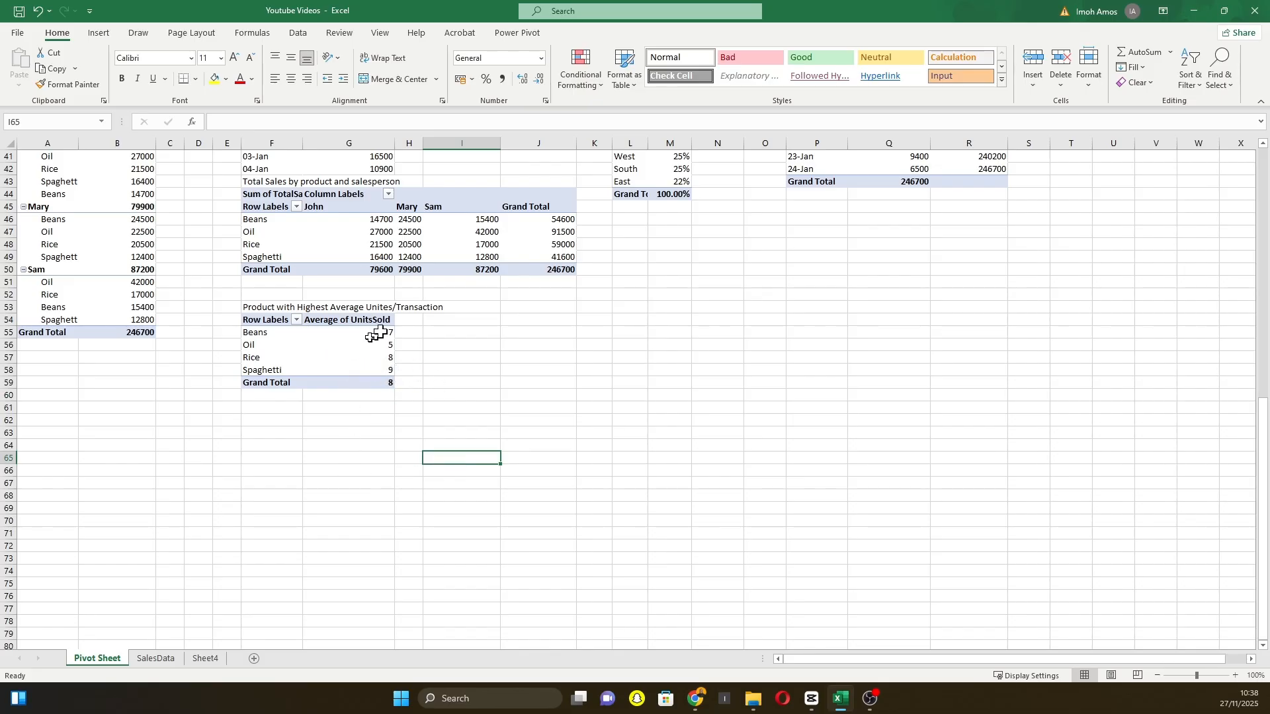
Step: Sort the products in the F54 pivot table by Average of UnitsSold from largest to smallest
mouse_move(389, 330)
right_click(379, 357)
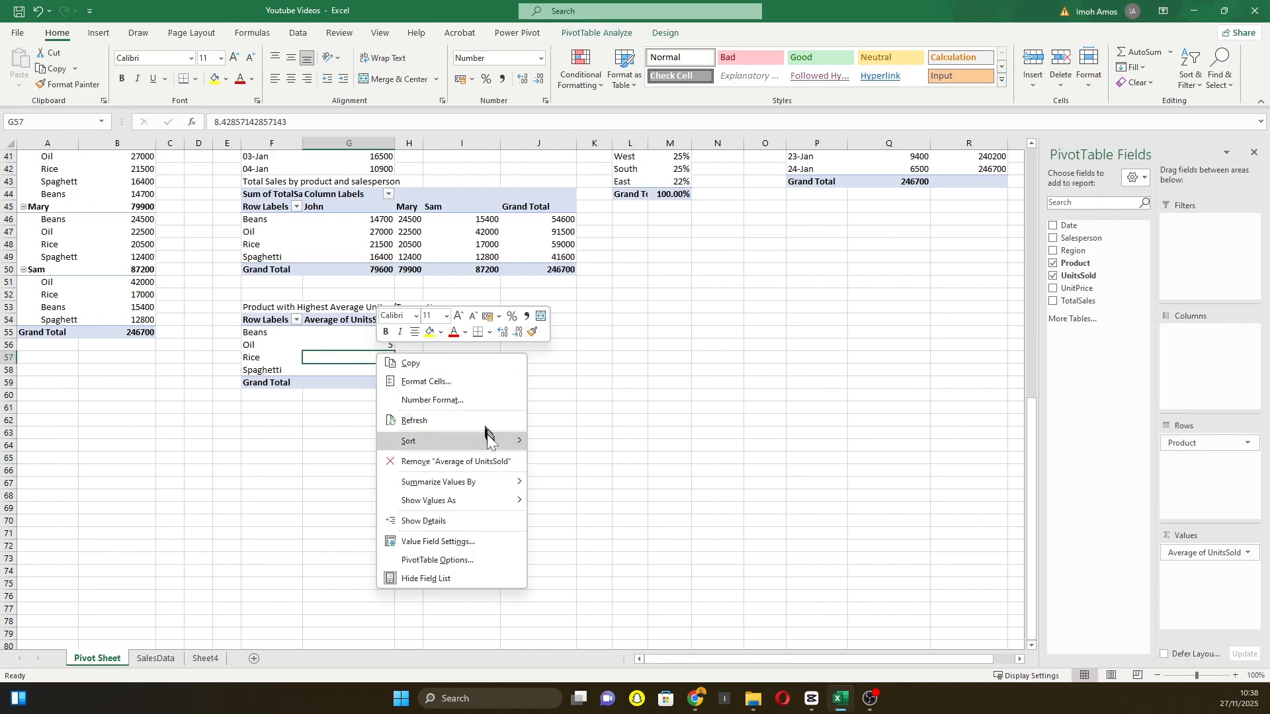
mouse_move(490, 439)
left_click(574, 462)
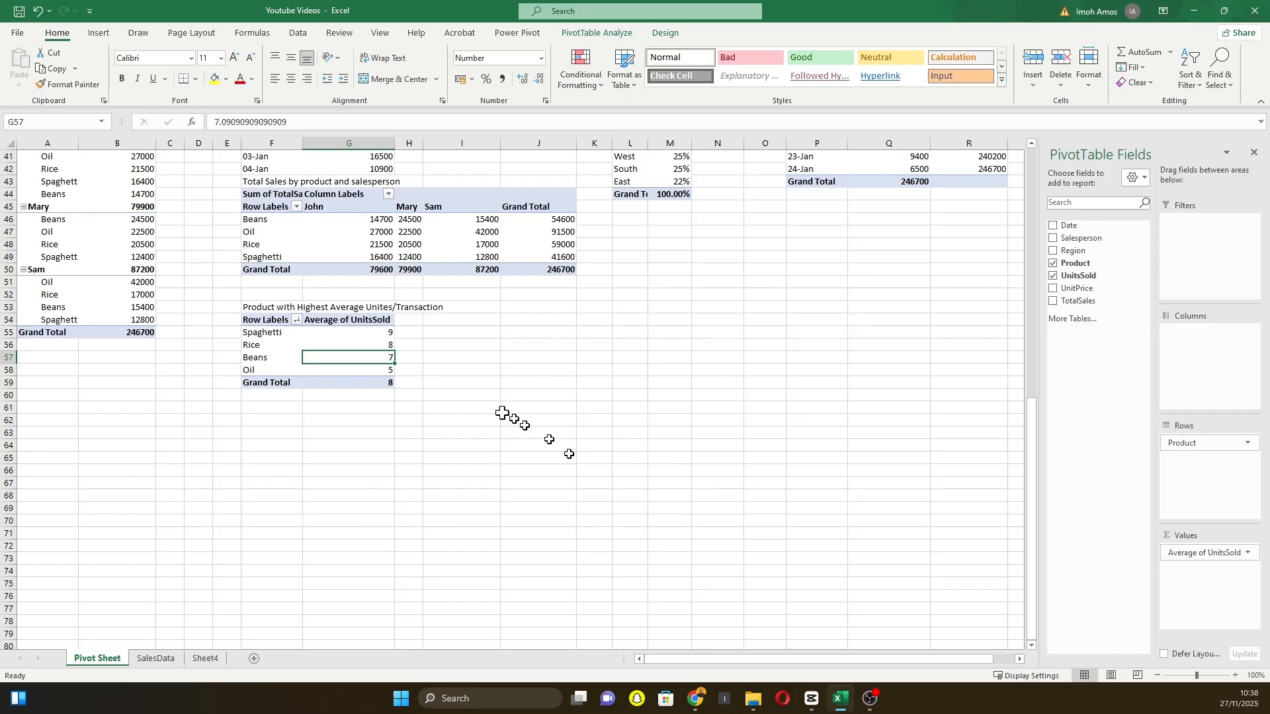
left_click(374, 445)
left_click(372, 335)
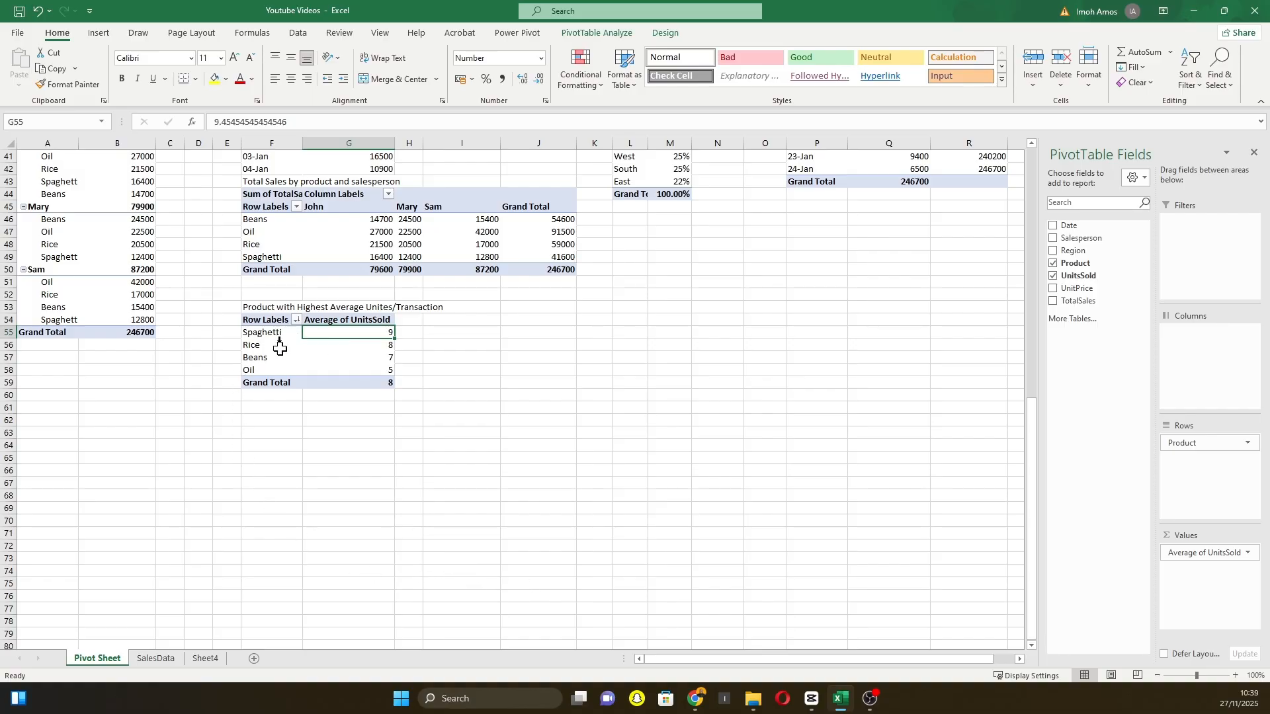
left_click(367, 447)
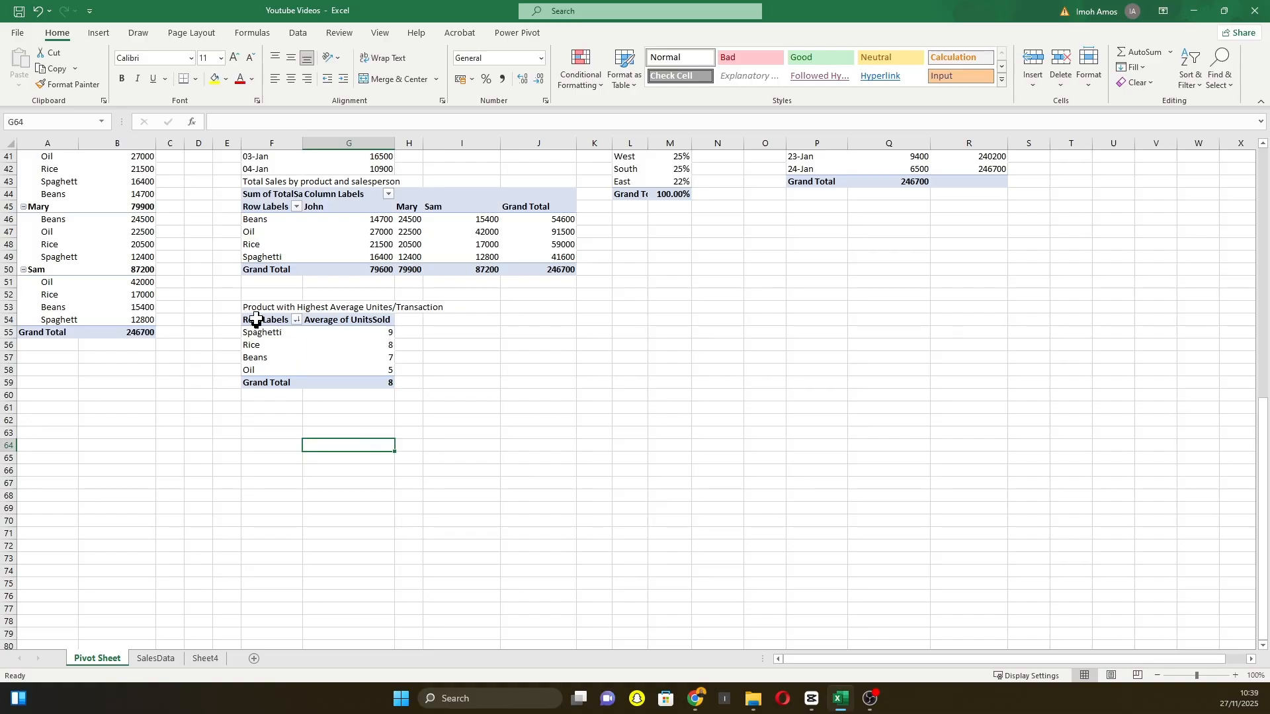
Step: Copy the pivot table in F54:G59 and paste the duplicate at J54
left_click_drag(256, 319, 360, 376)
key("ctrl+c")
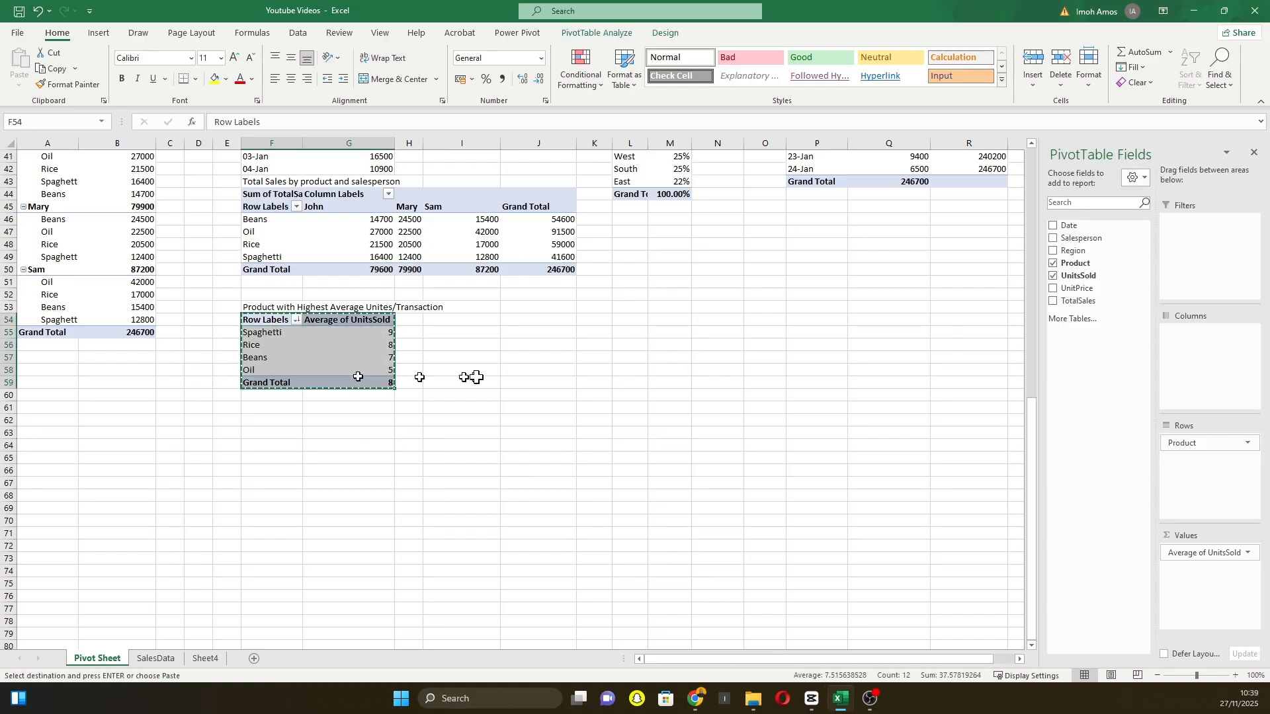
left_click(523, 320)
key("ctrl+v")
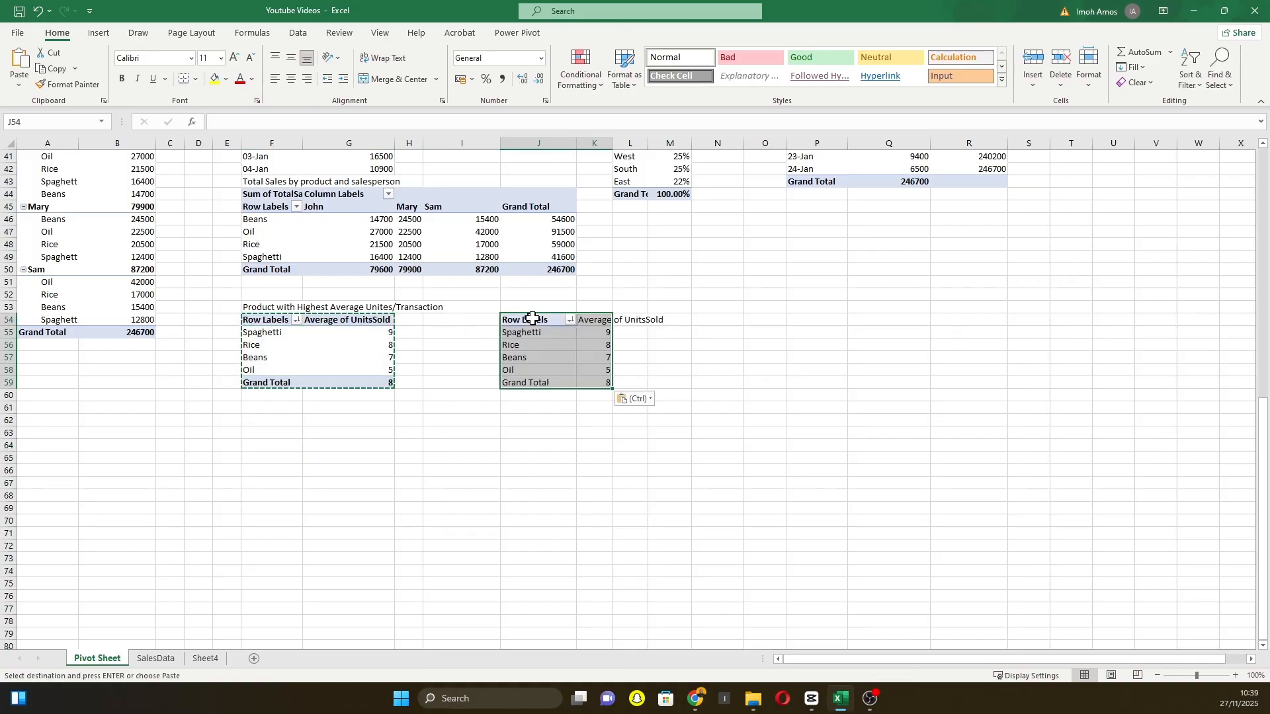
Step: Title the duplicated pivot table "Region Slicer for product performance" in cell J53
left_click(534, 305)
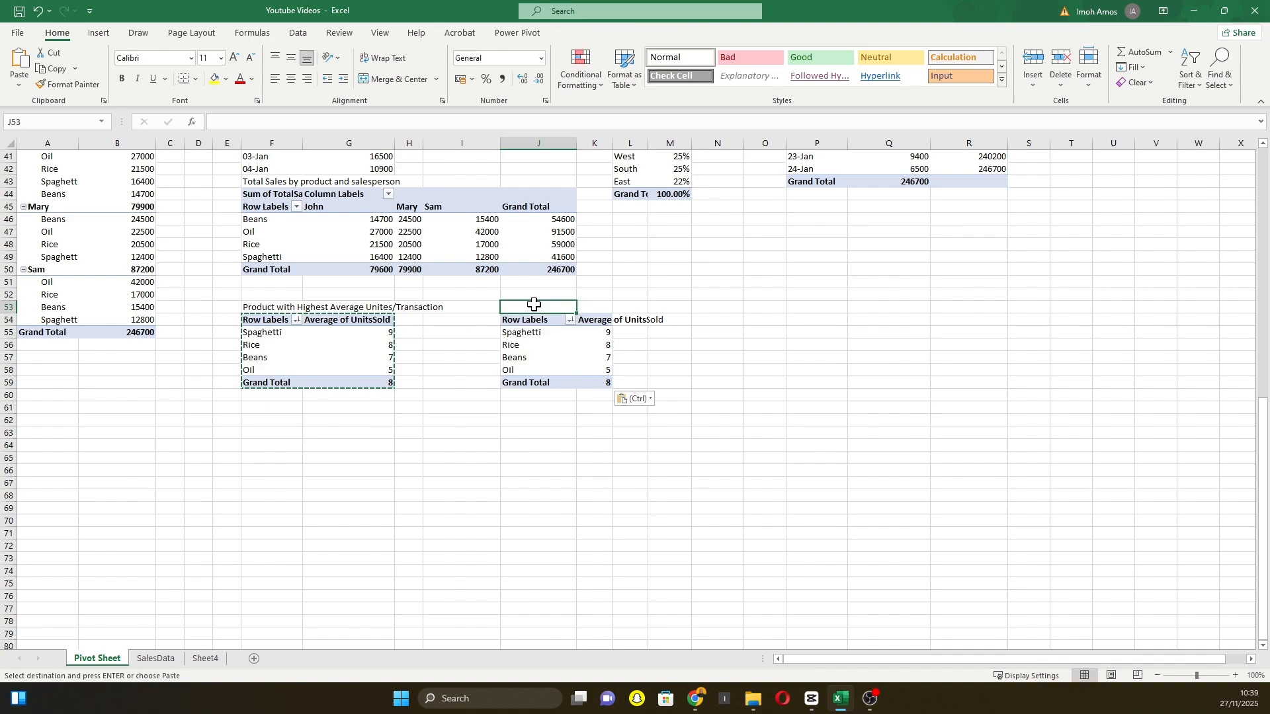
type("Region Slicer for product perfo")
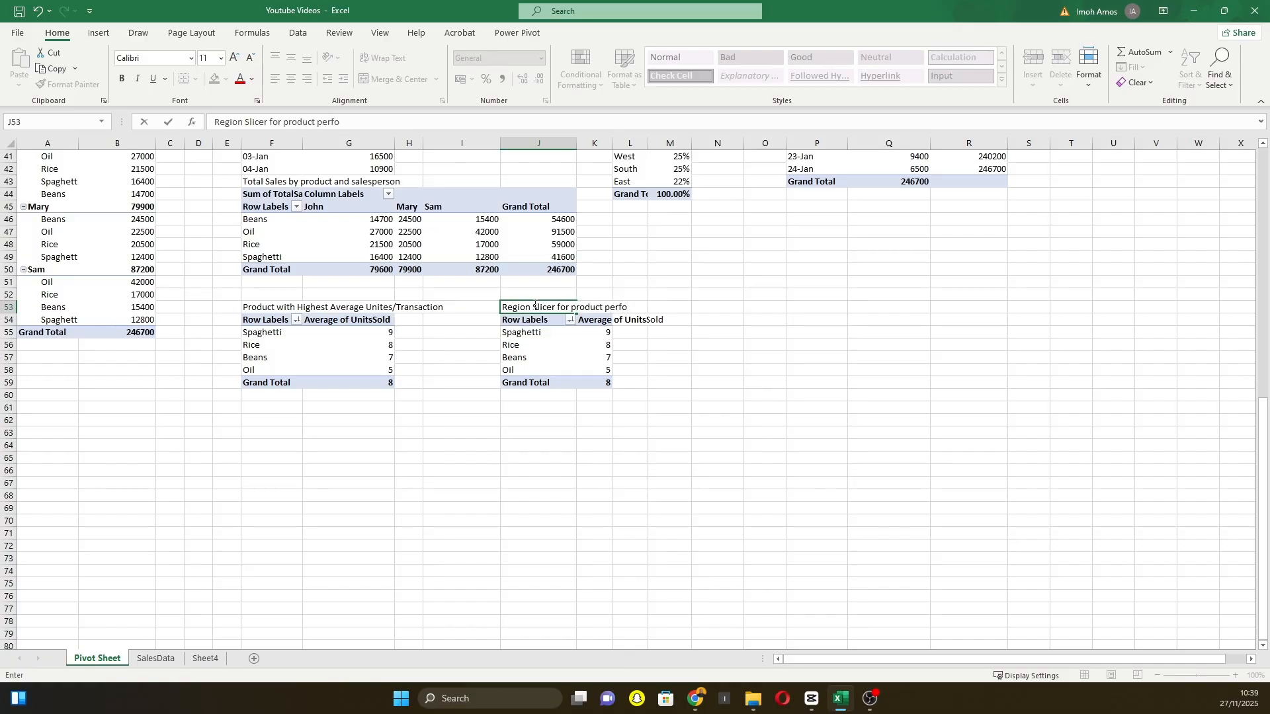
left_click(532, 332)
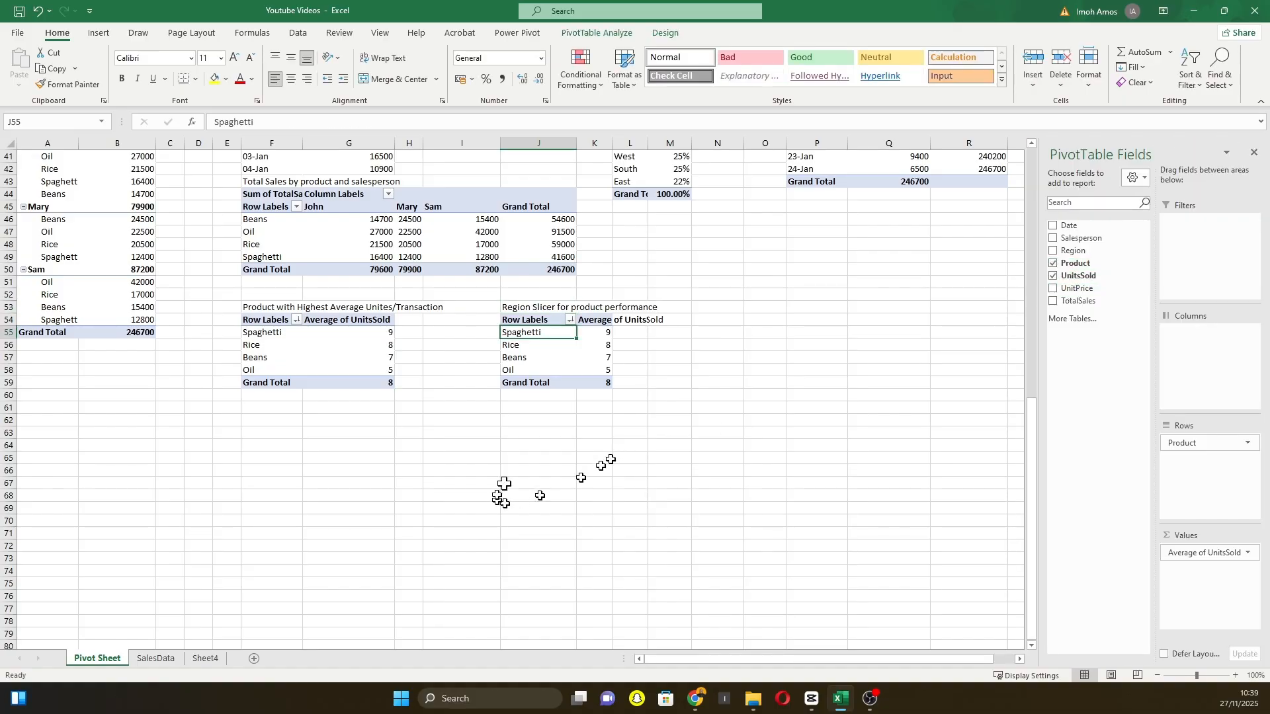
Step: Insert a Region slicer for the J54 pivot table, place it beside the table and filter to East
left_click(574, 398)
left_click(534, 332)
left_click(582, 33)
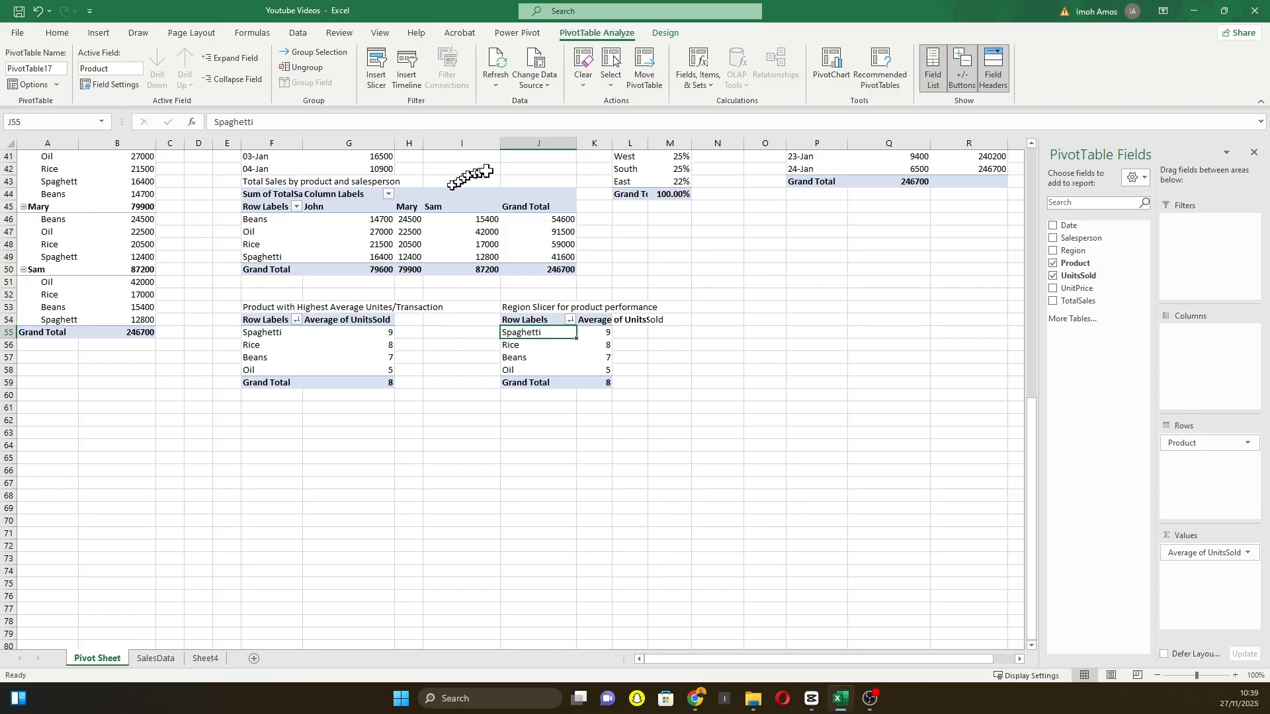
left_click(380, 63)
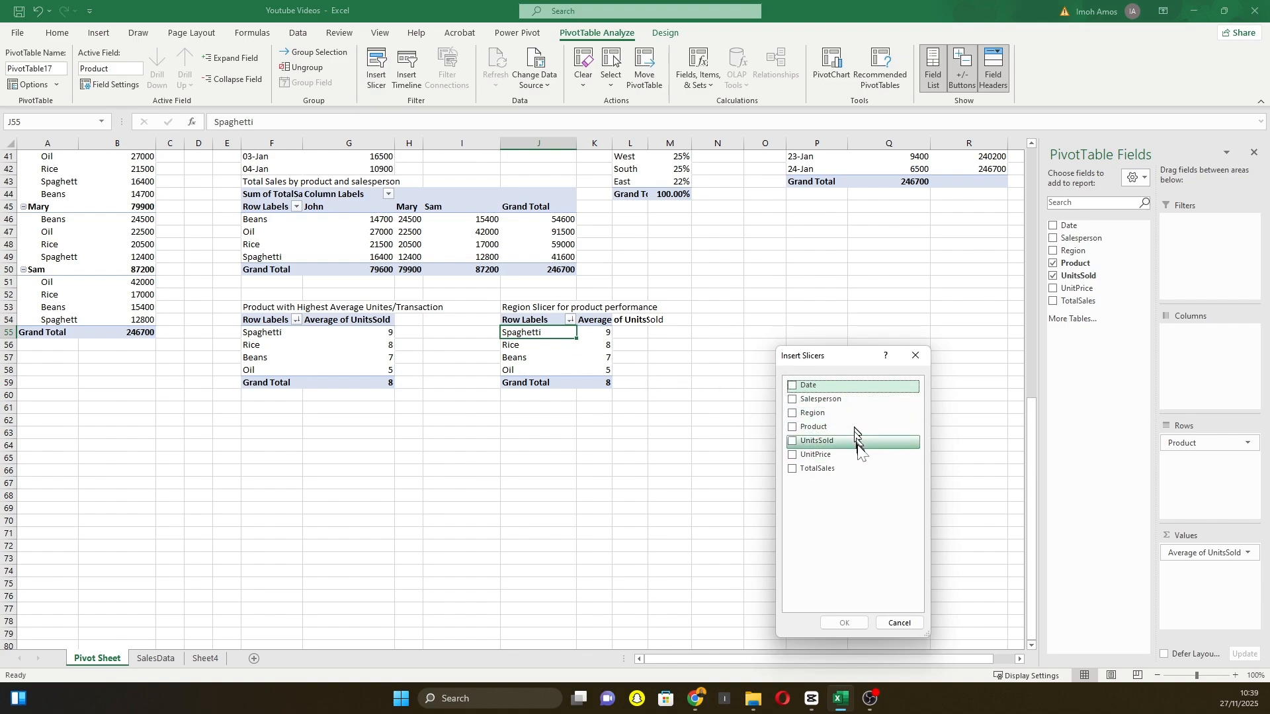
left_click(793, 414)
left_click(843, 624)
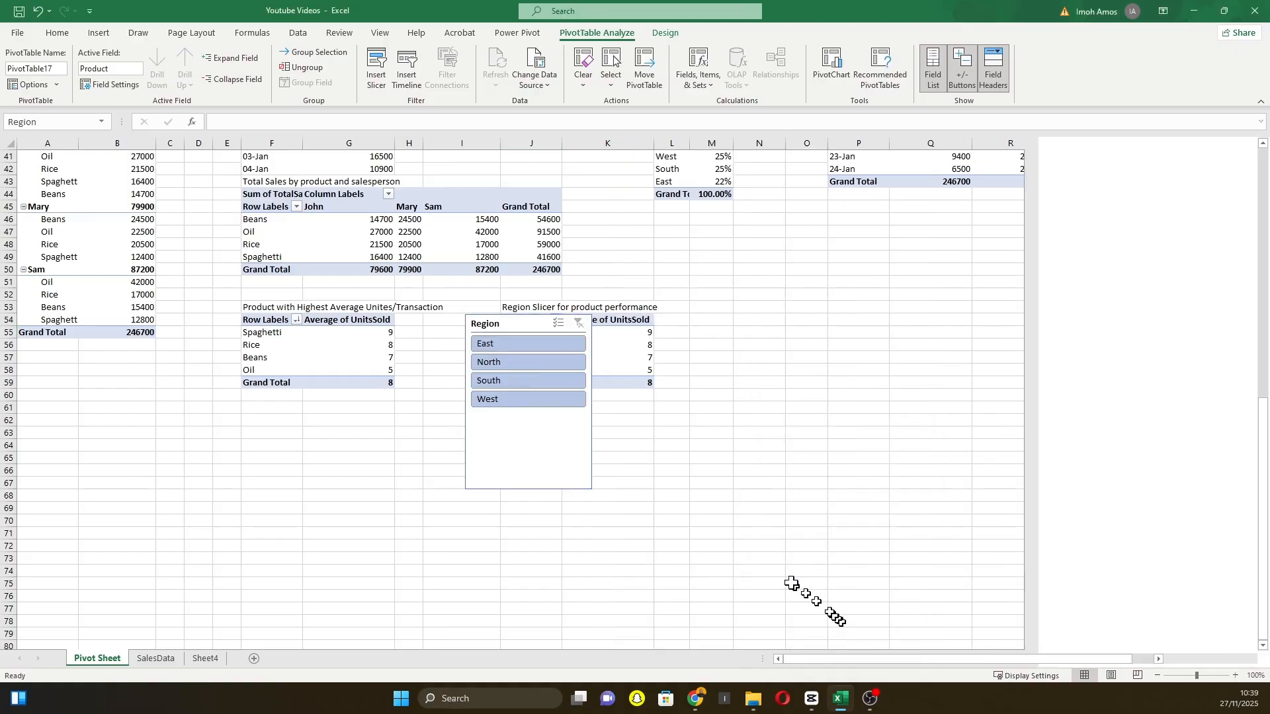
left_click_drag(508, 329, 719, 317)
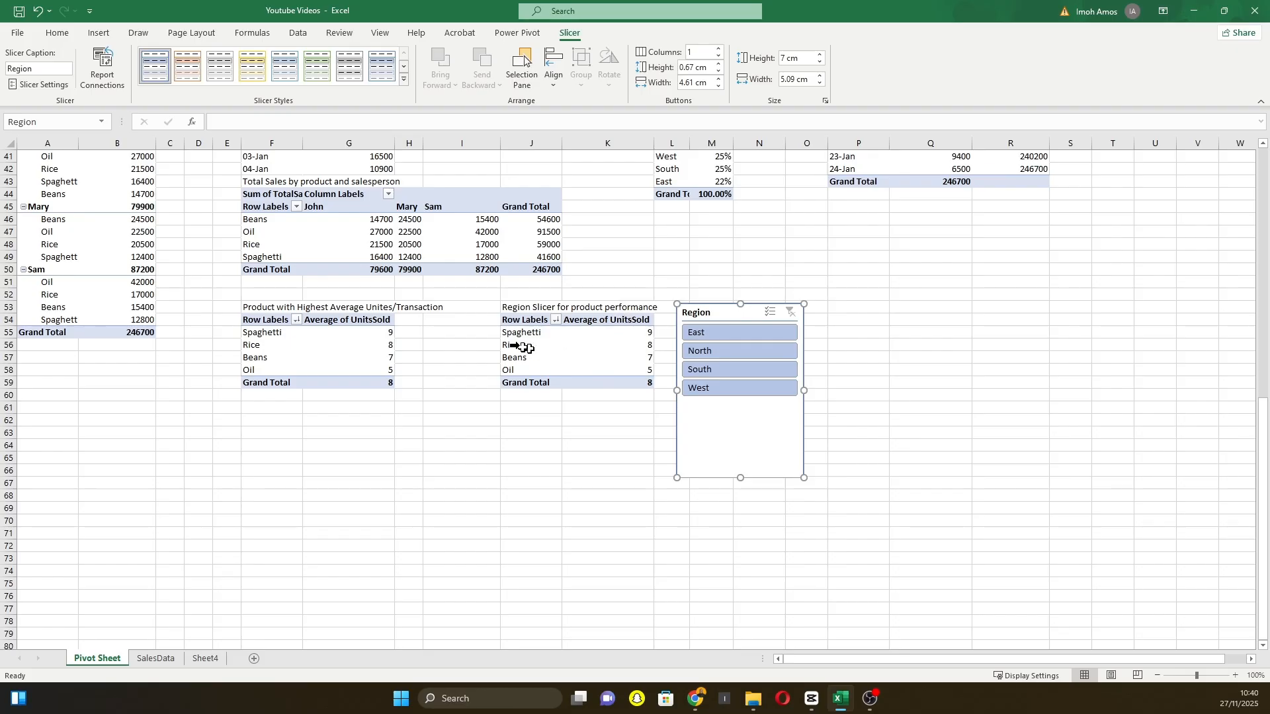
left_click(721, 334)
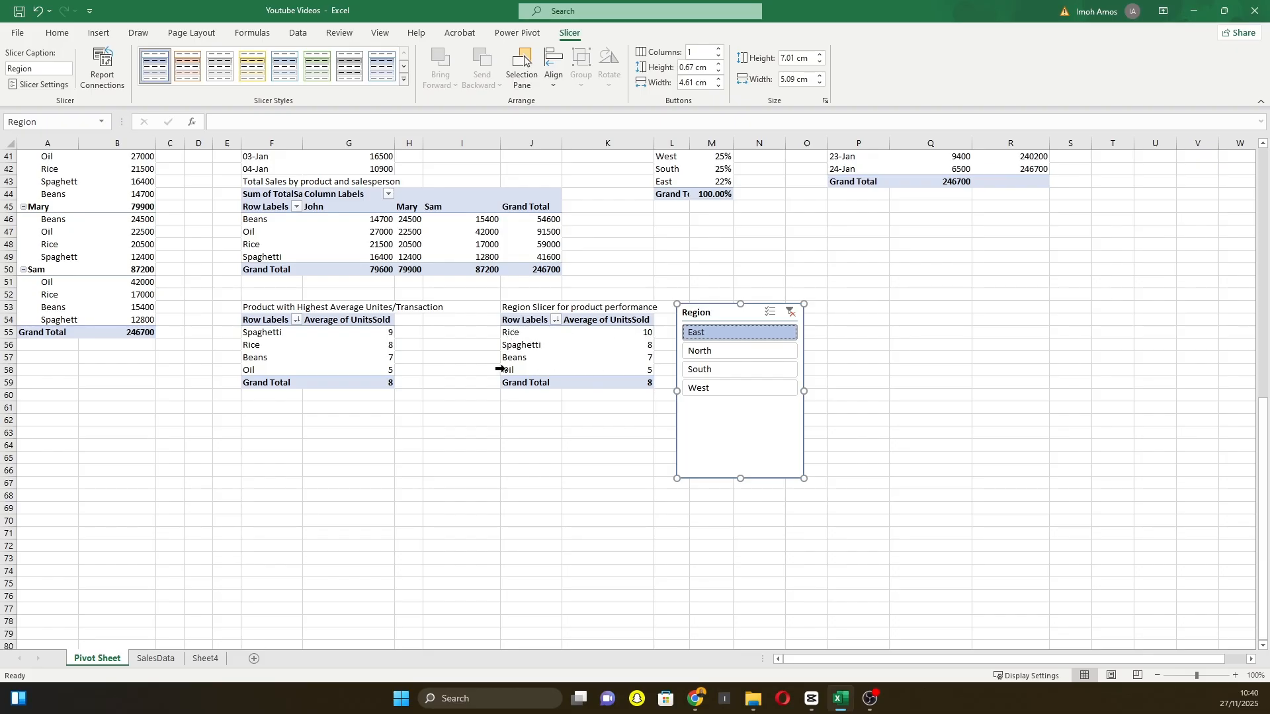
left_click(658, 383)
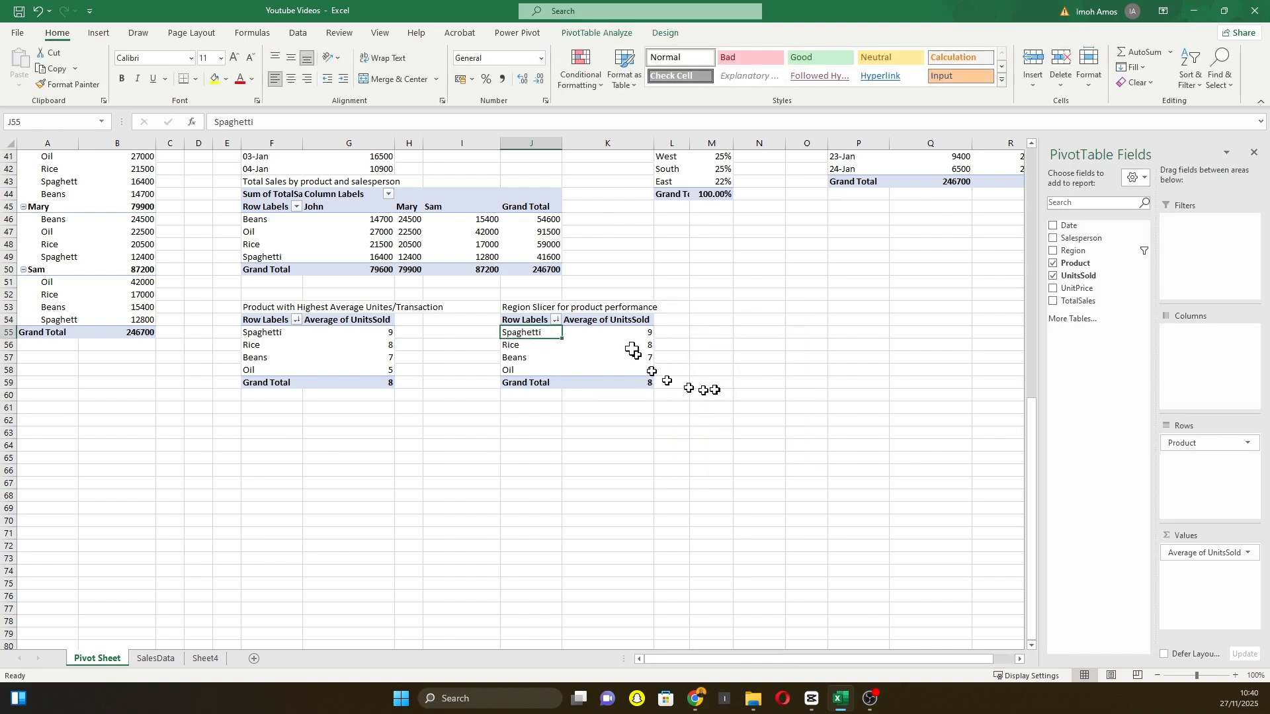
Step: Summarise the UnitsSold values in the J54 pivot table by Sum
left_click(618, 333)
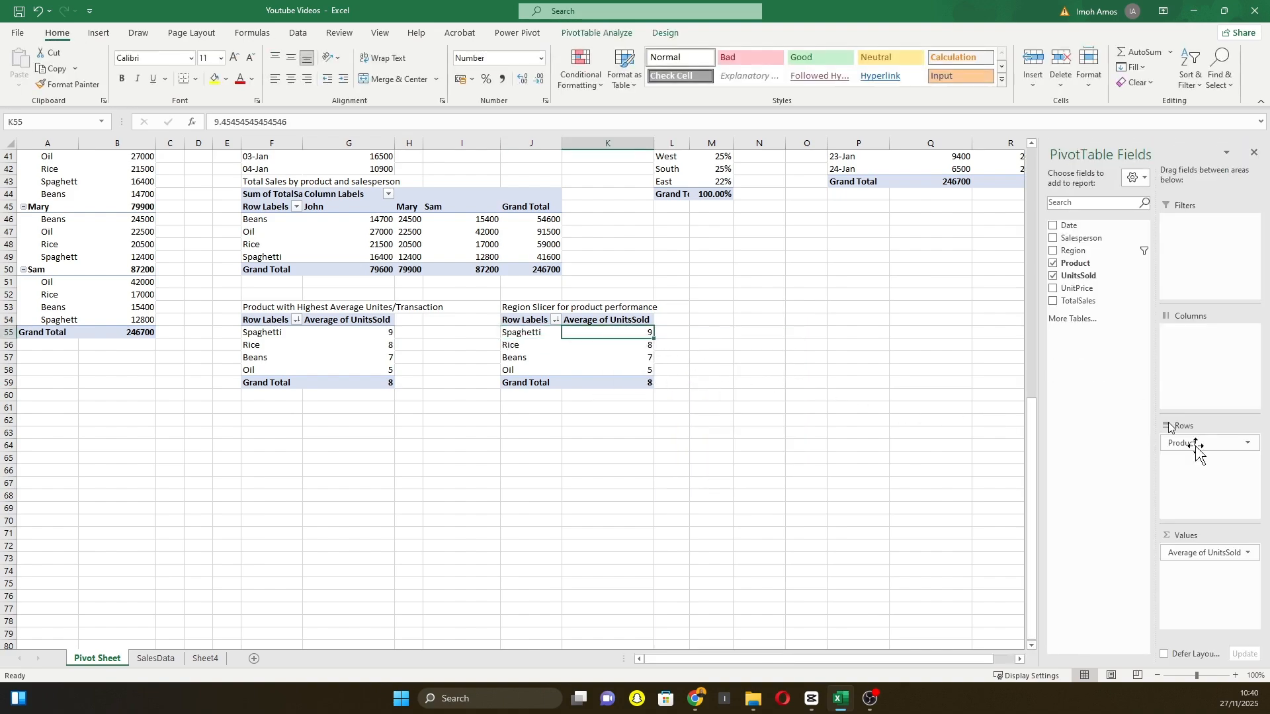
left_click(1248, 553)
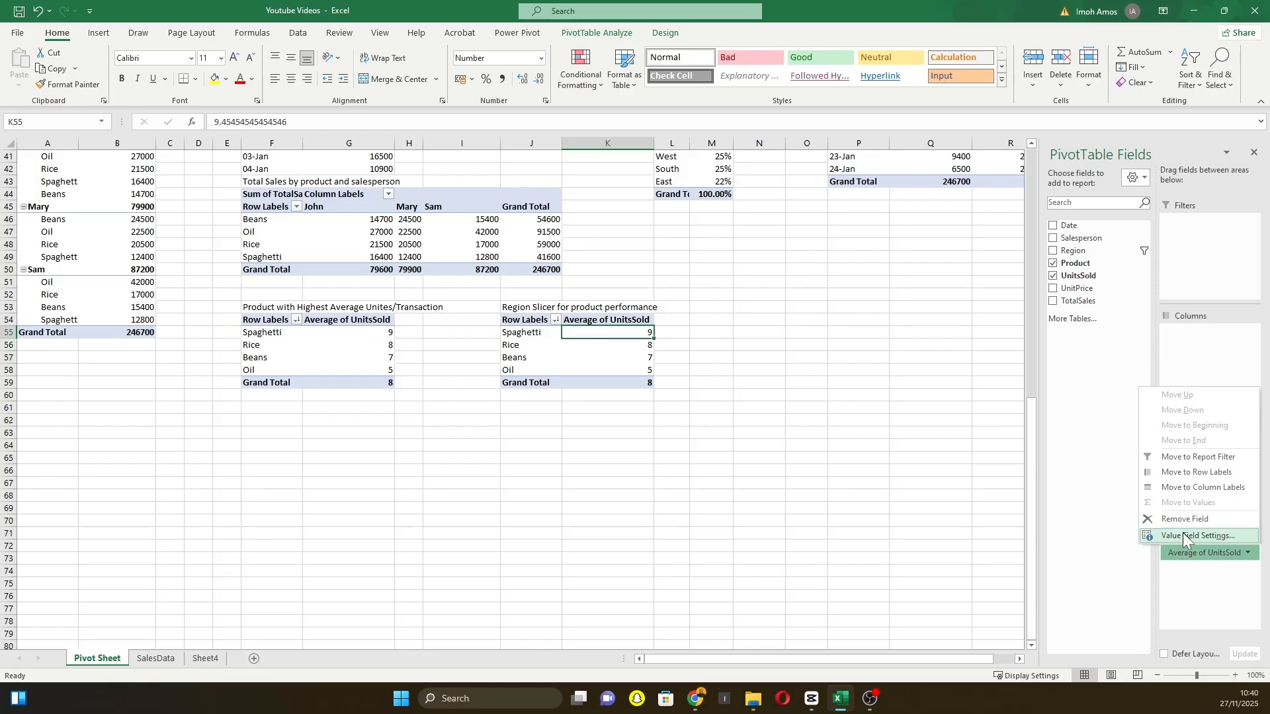
left_click(1182, 536)
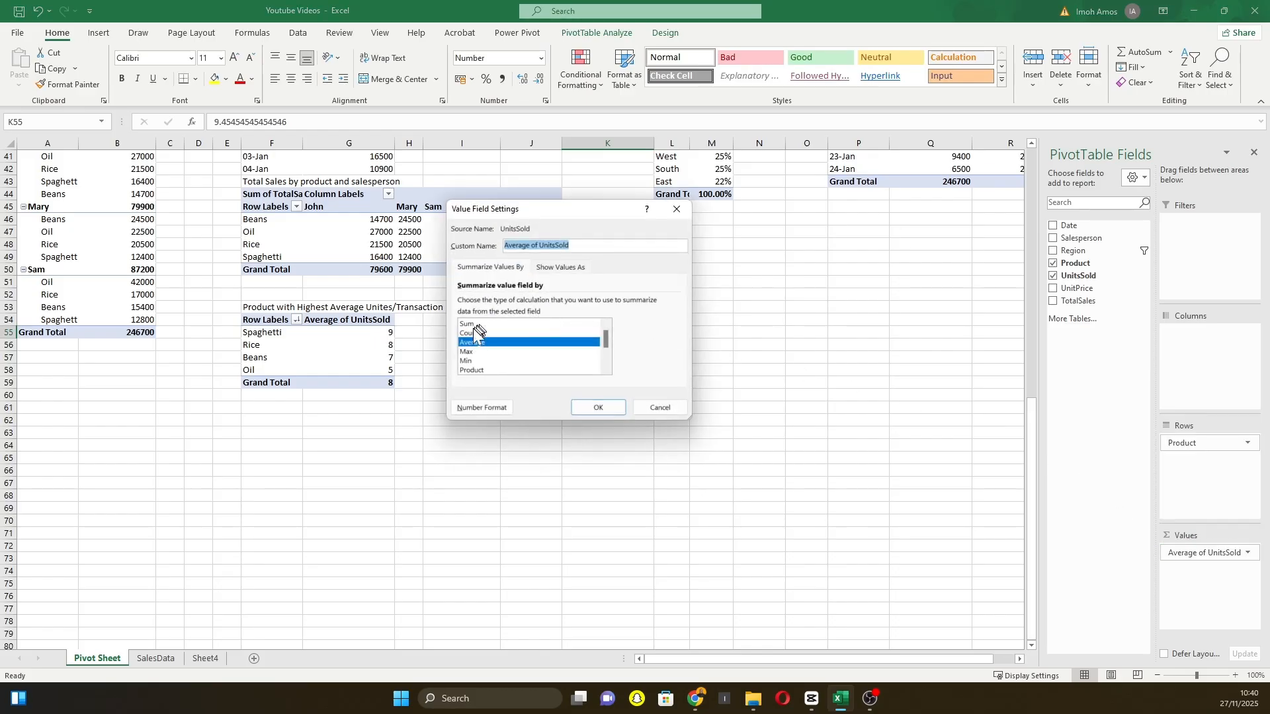
left_click(471, 324)
left_click(598, 408)
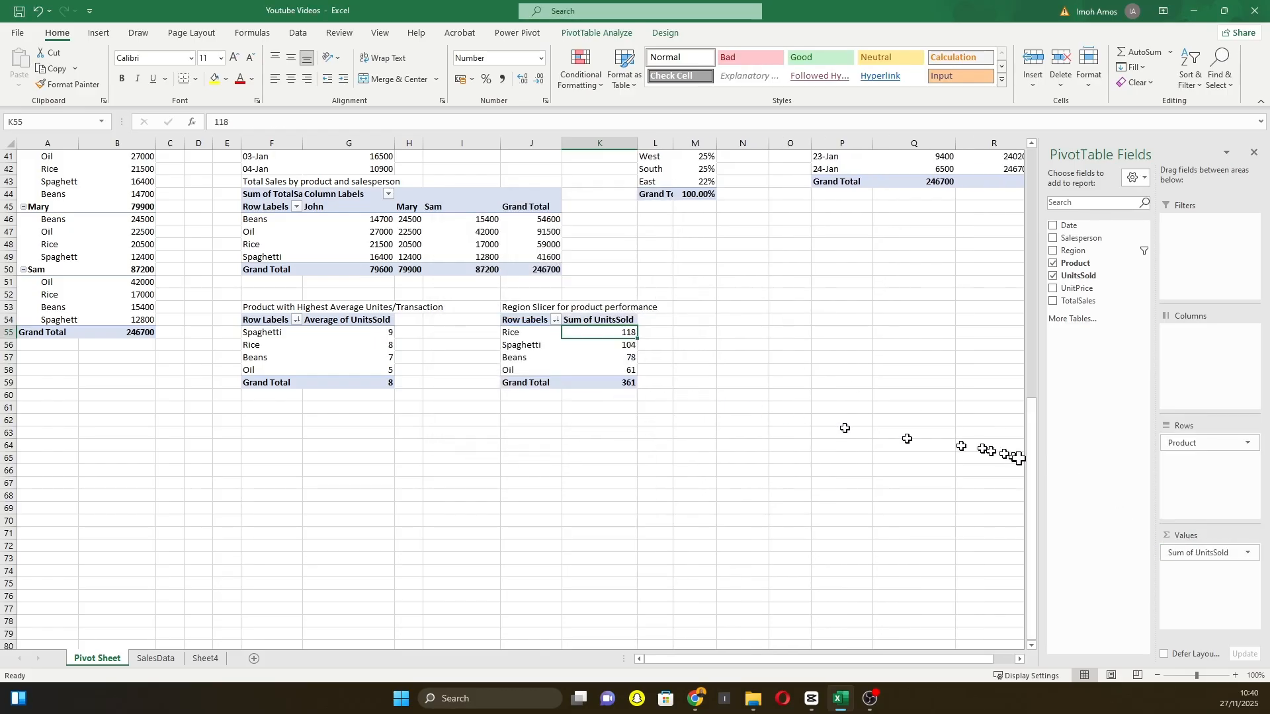
Step: Replace UnitsSold with TotalSales as the values of the J54 pivot table
left_click(1053, 276)
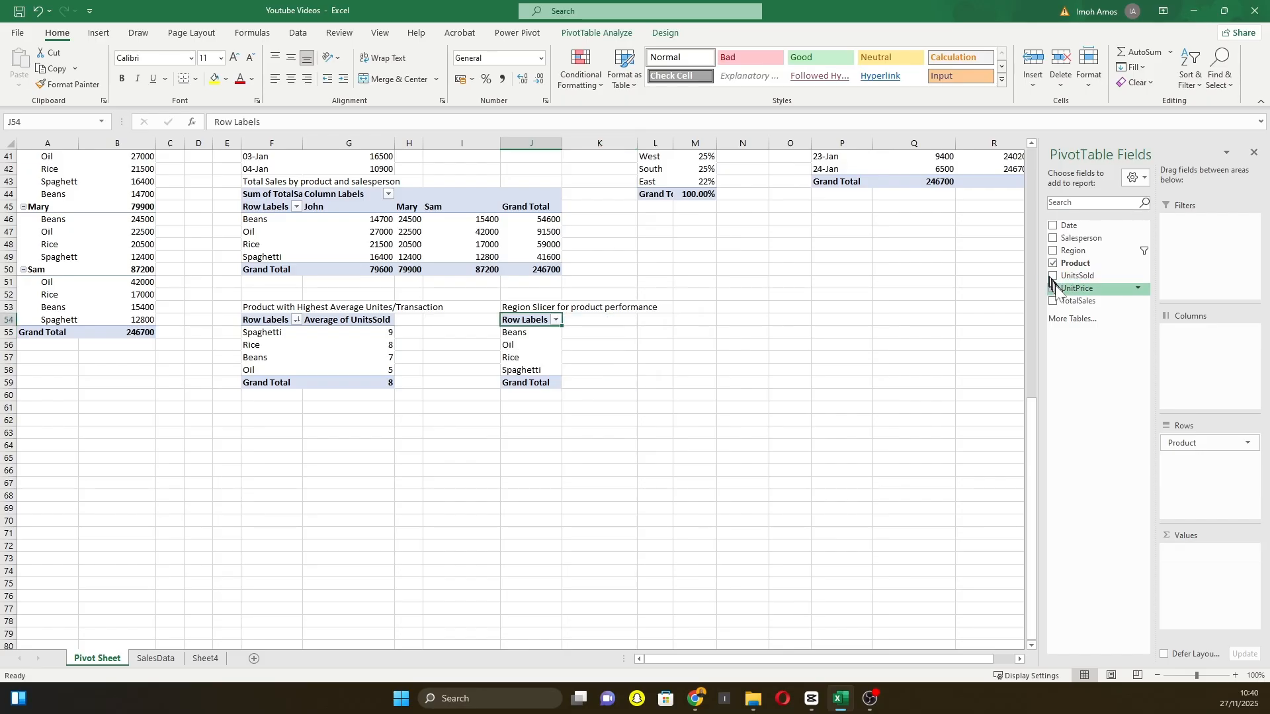
left_click_drag(1078, 301, 1197, 562)
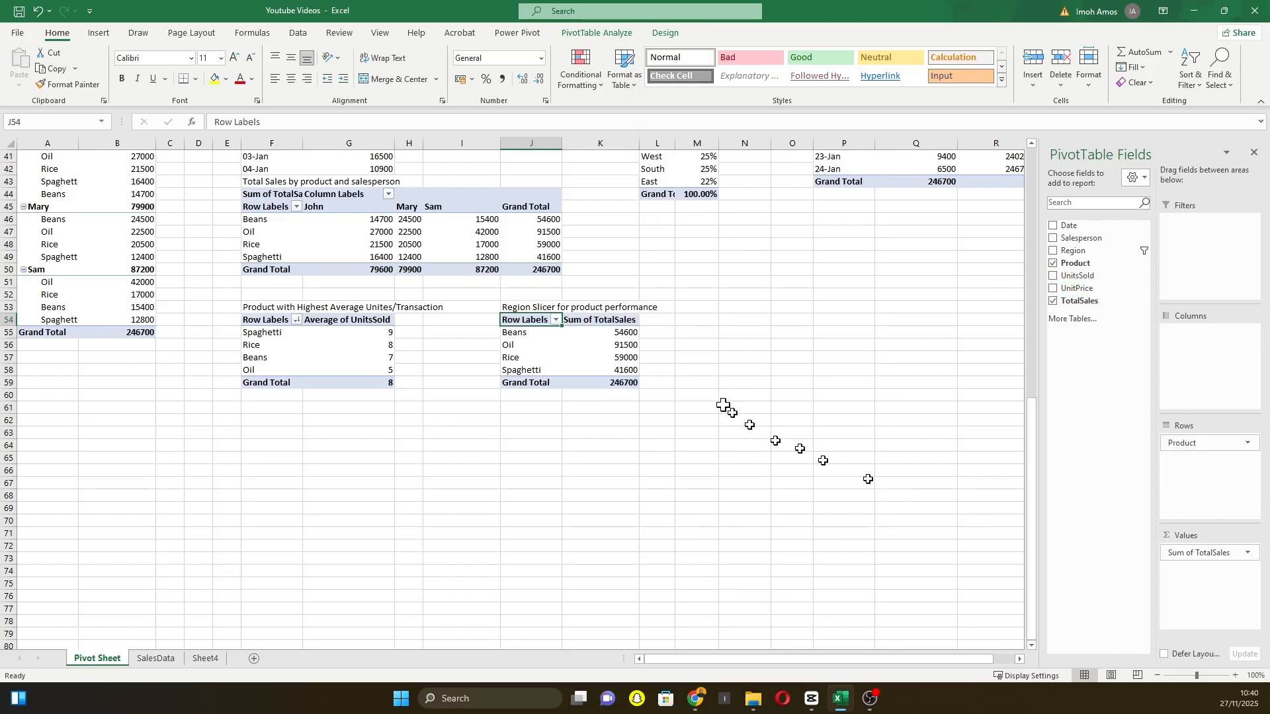
Step: Insert a Region slicer for the J54 pivot table and place it just beside the table
left_click(563, 339)
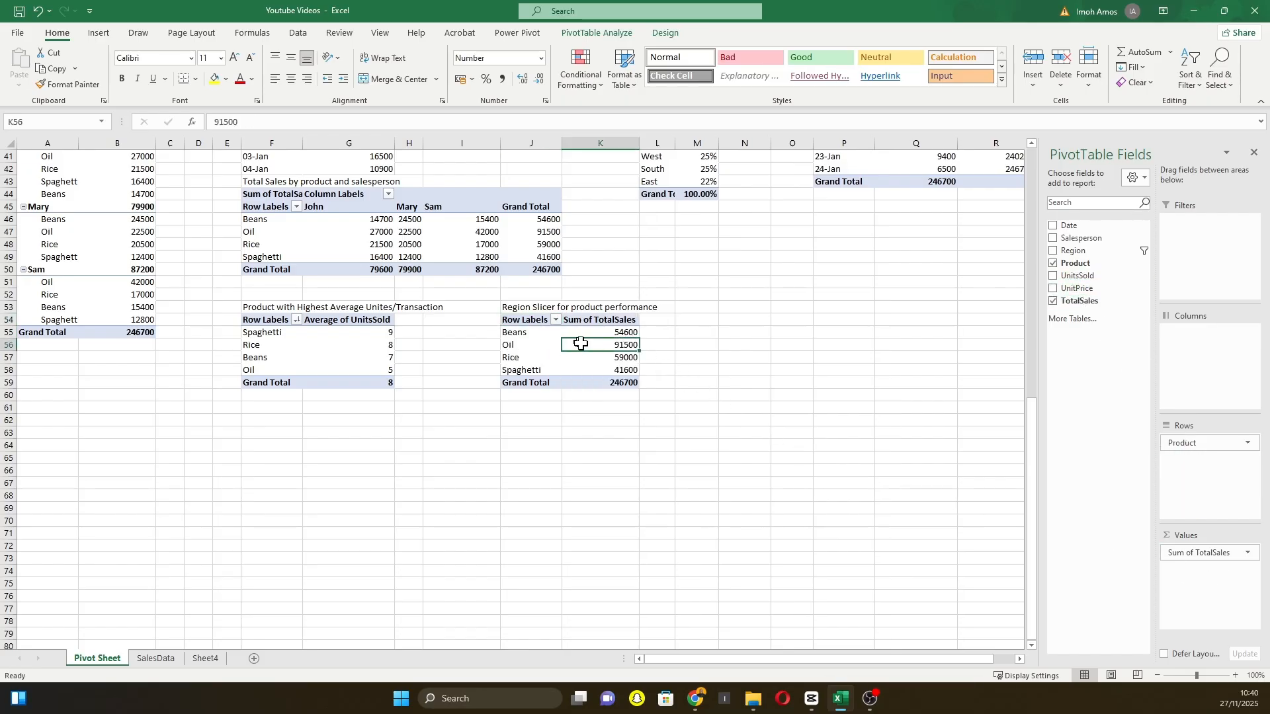
left_click(593, 36)
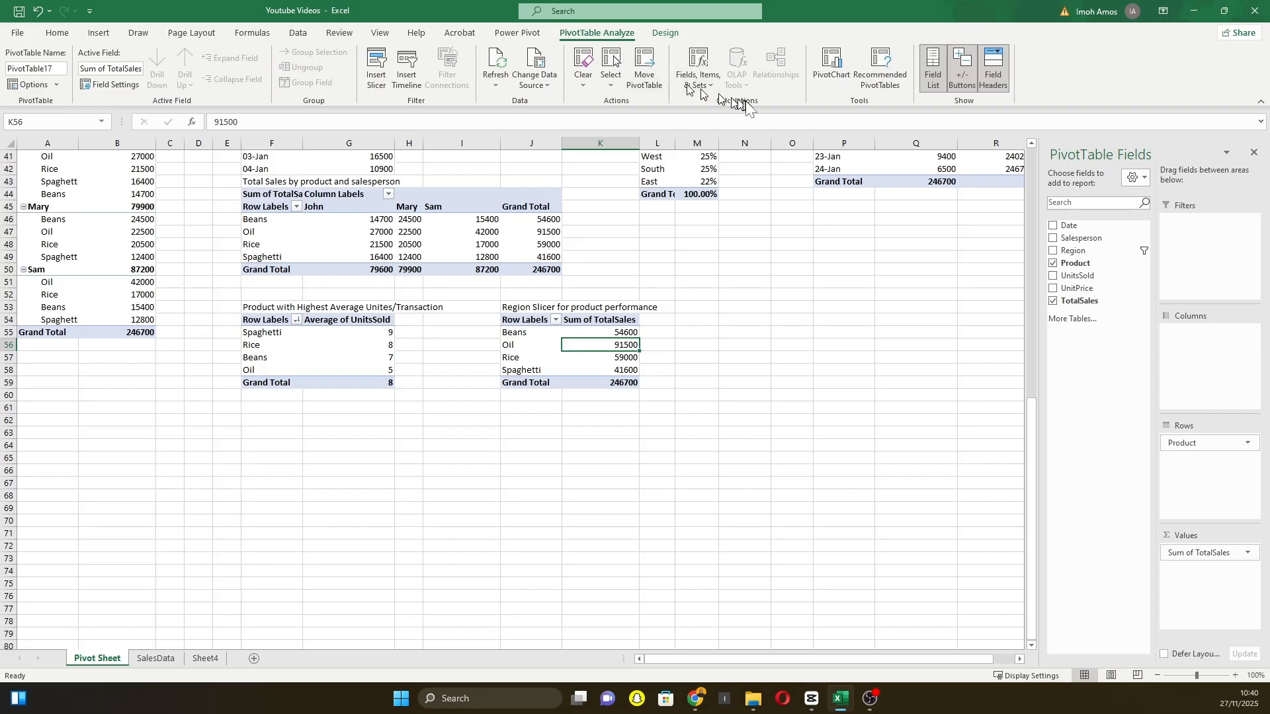
left_click(374, 64)
left_click(814, 414)
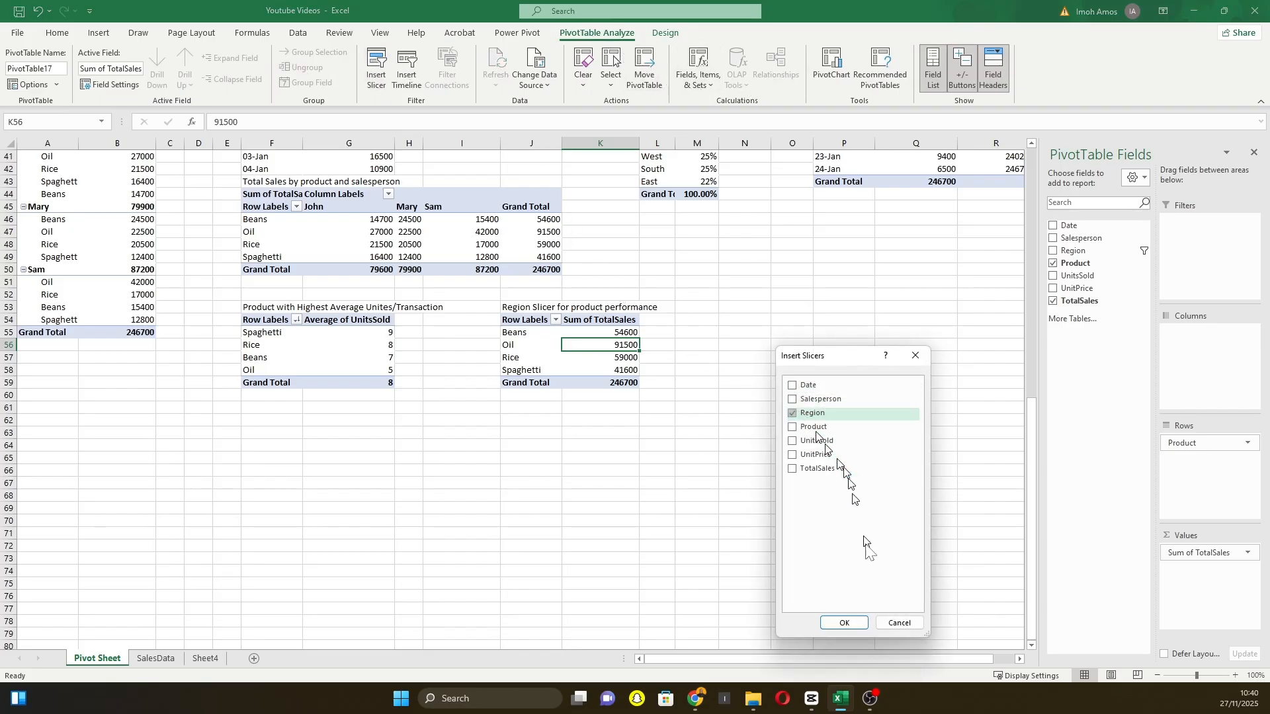
left_click(845, 623)
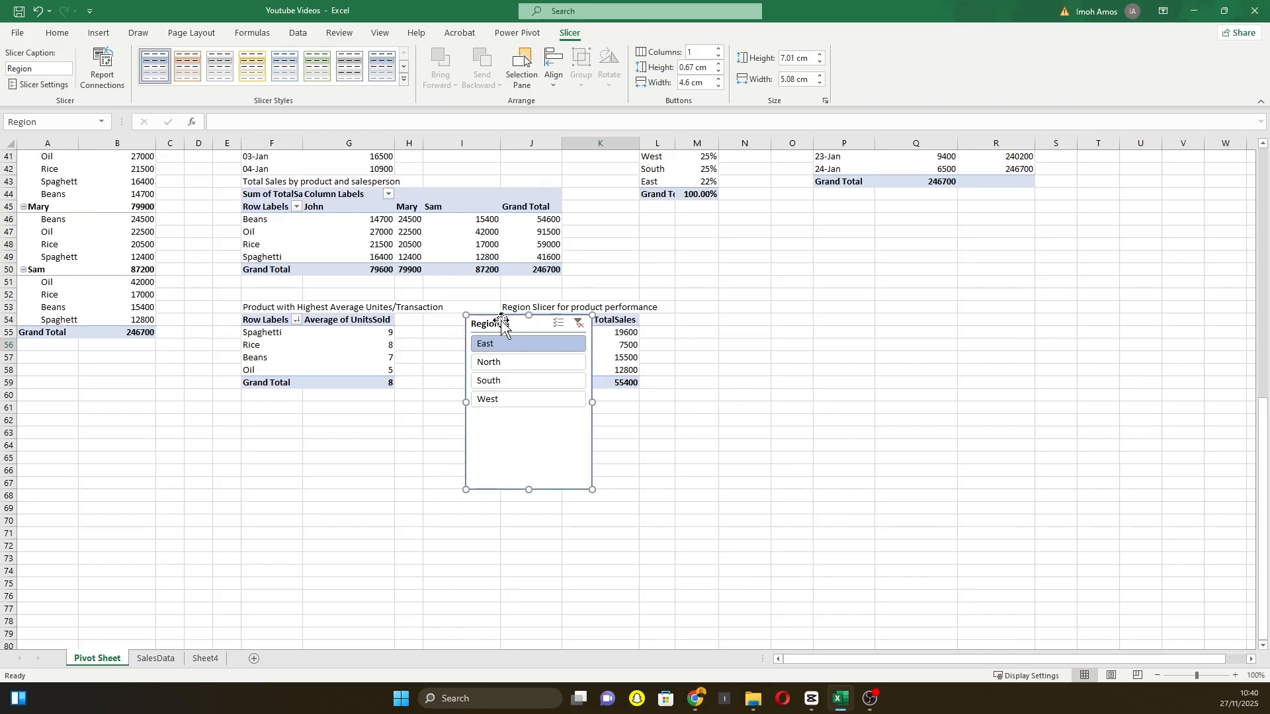
left_click_drag(501, 321, 699, 317)
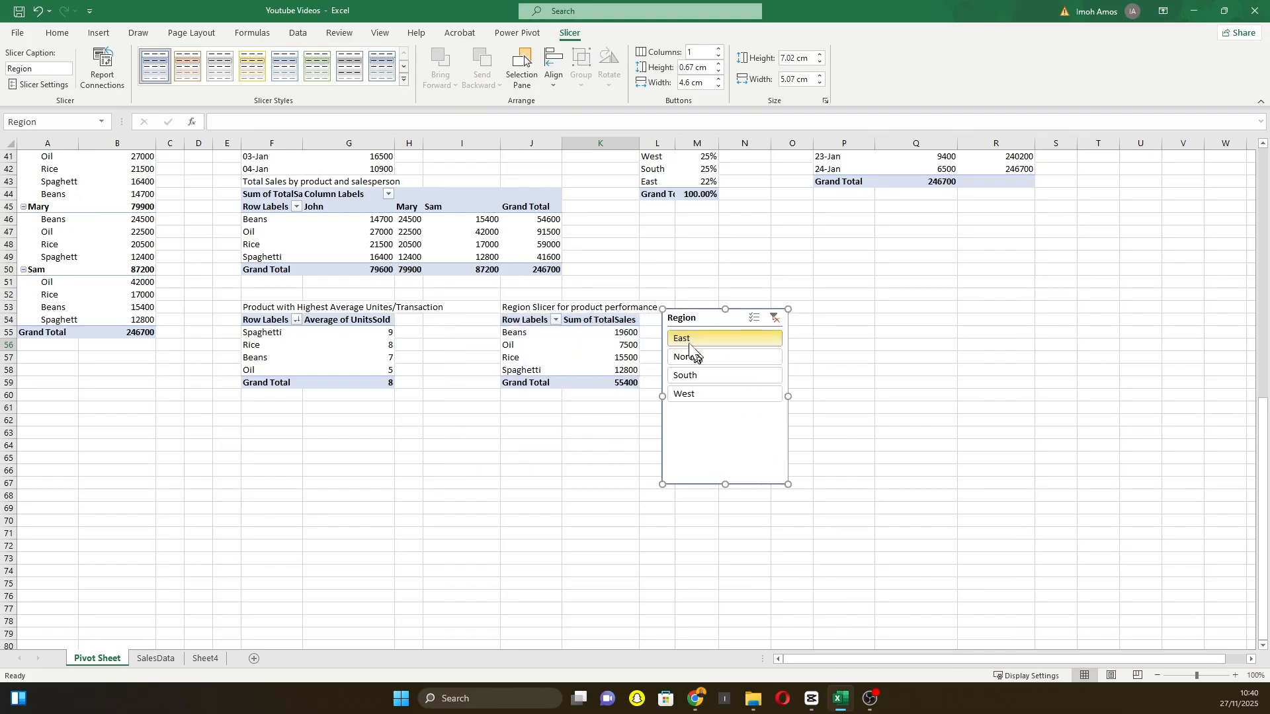
Step: Clear the Region slicer's filter and filter the J54 pivot table to East again
left_click(777, 319)
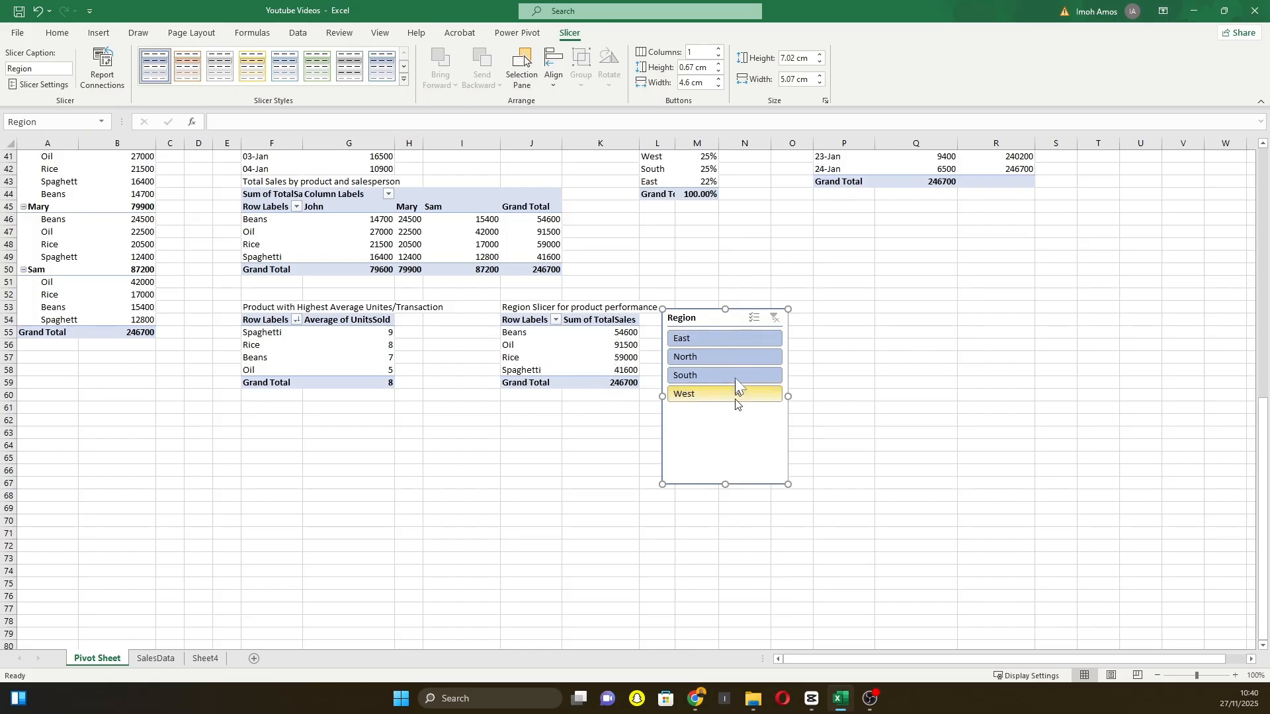
left_click(713, 336)
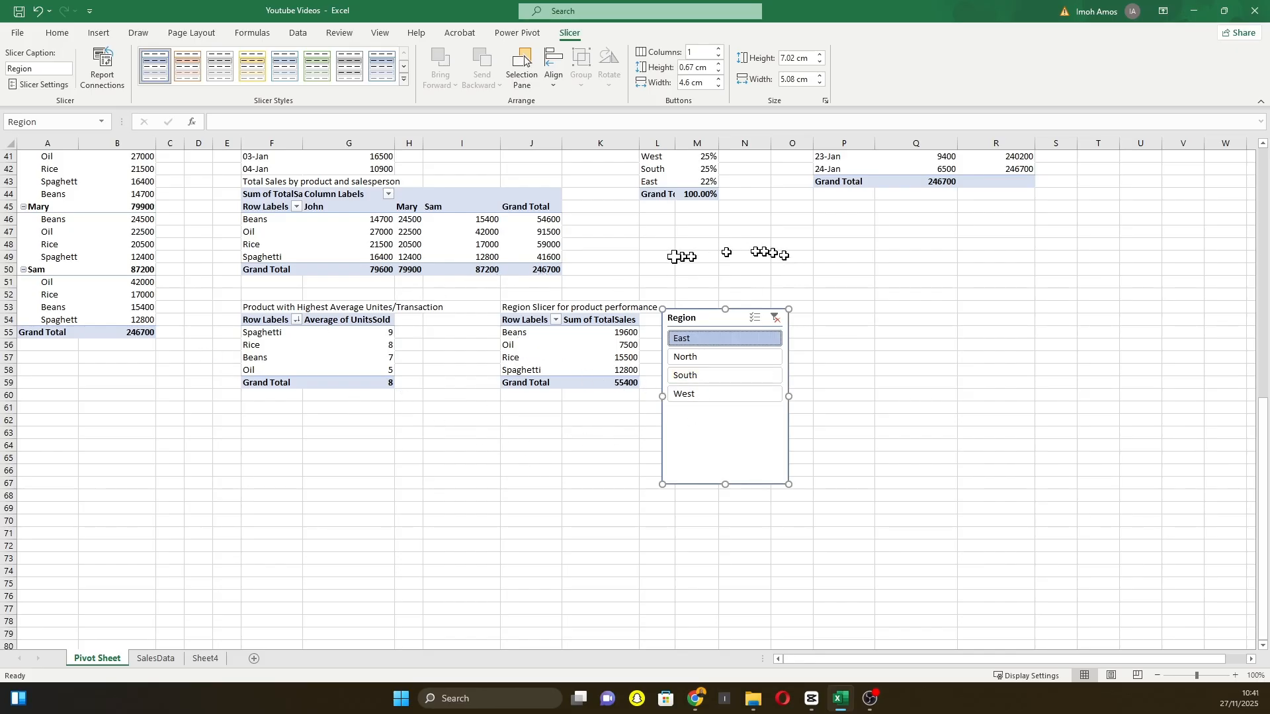
left_click(599, 245)
Step: Copy the Sales by Region and Product pivot table in F18:G35 and paste the duplicate at P53
scroll(470, 269, "up", 3)
scroll(470, 269, "up", 3)
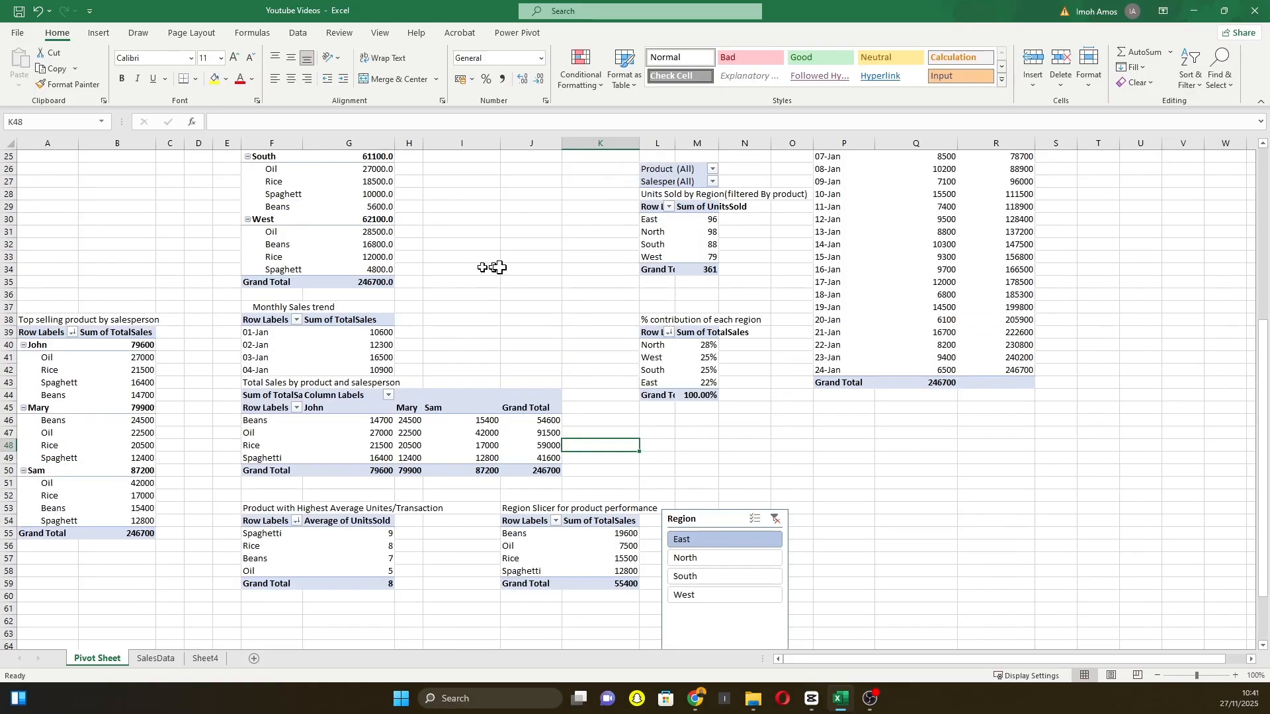
scroll(501, 267, "up", 4)
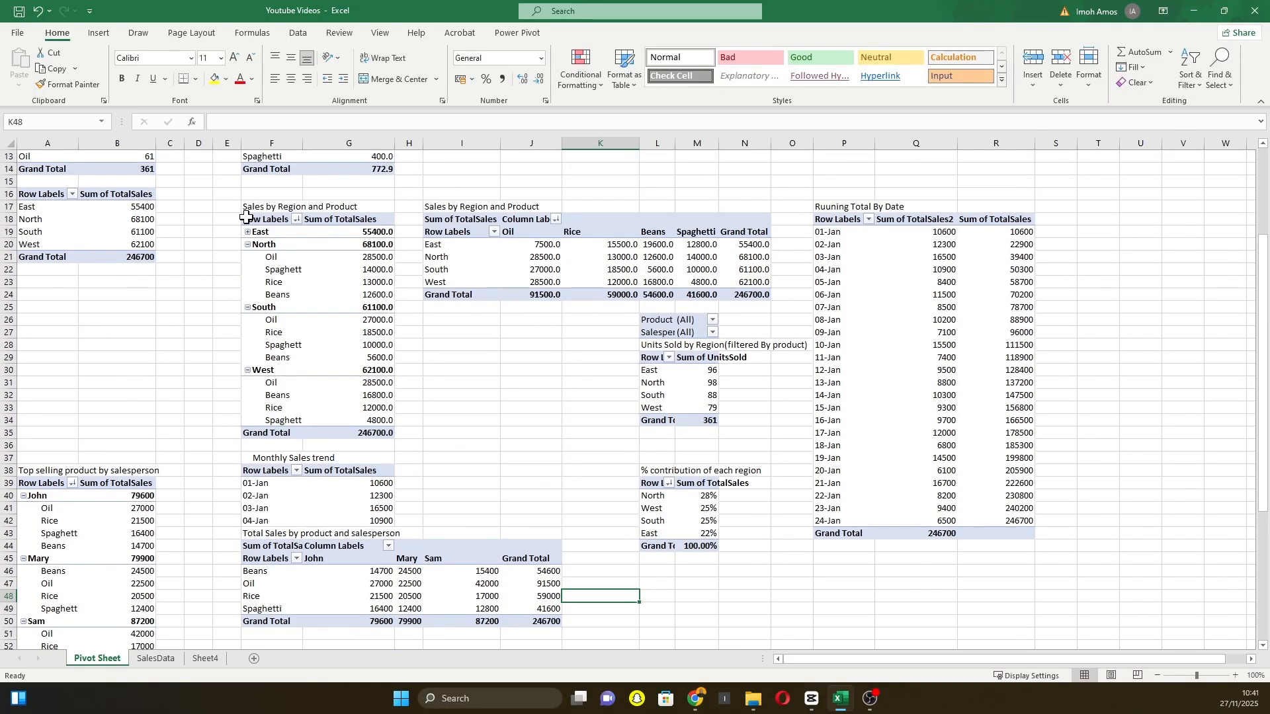
left_click_drag(246, 218, 381, 435)
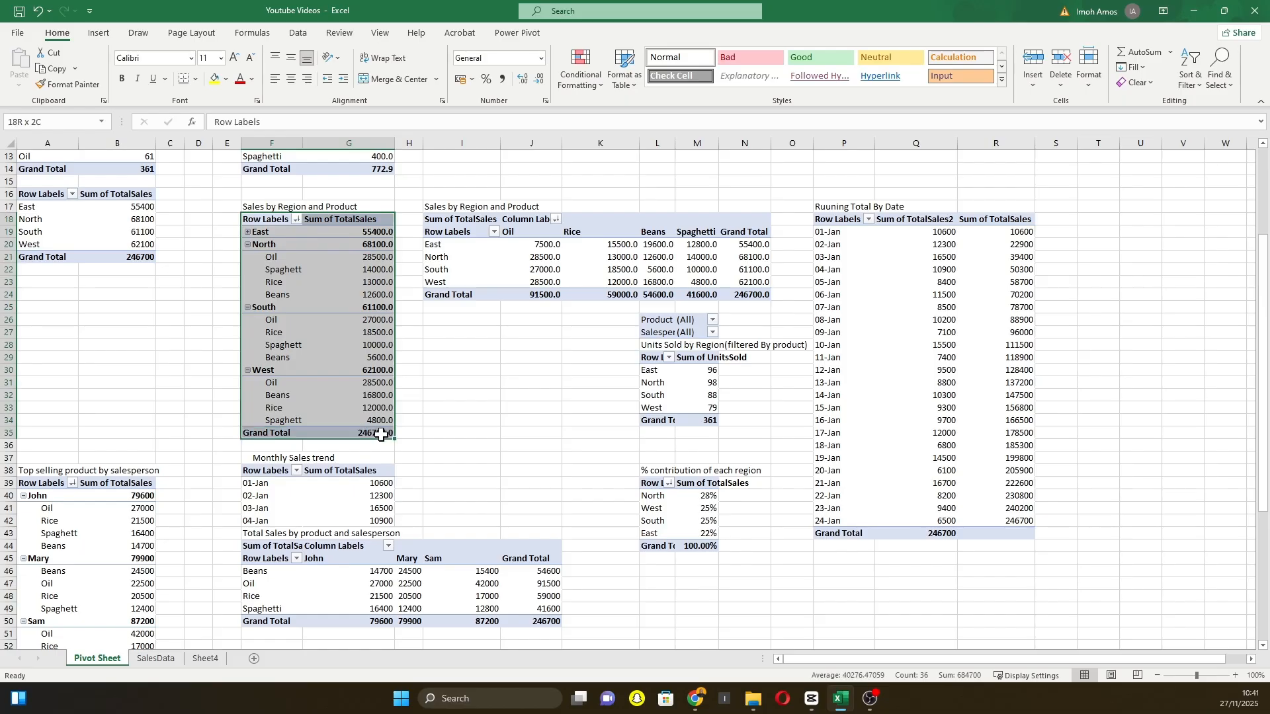
key("ctrl+c")
scroll(463, 427, "down", 7)
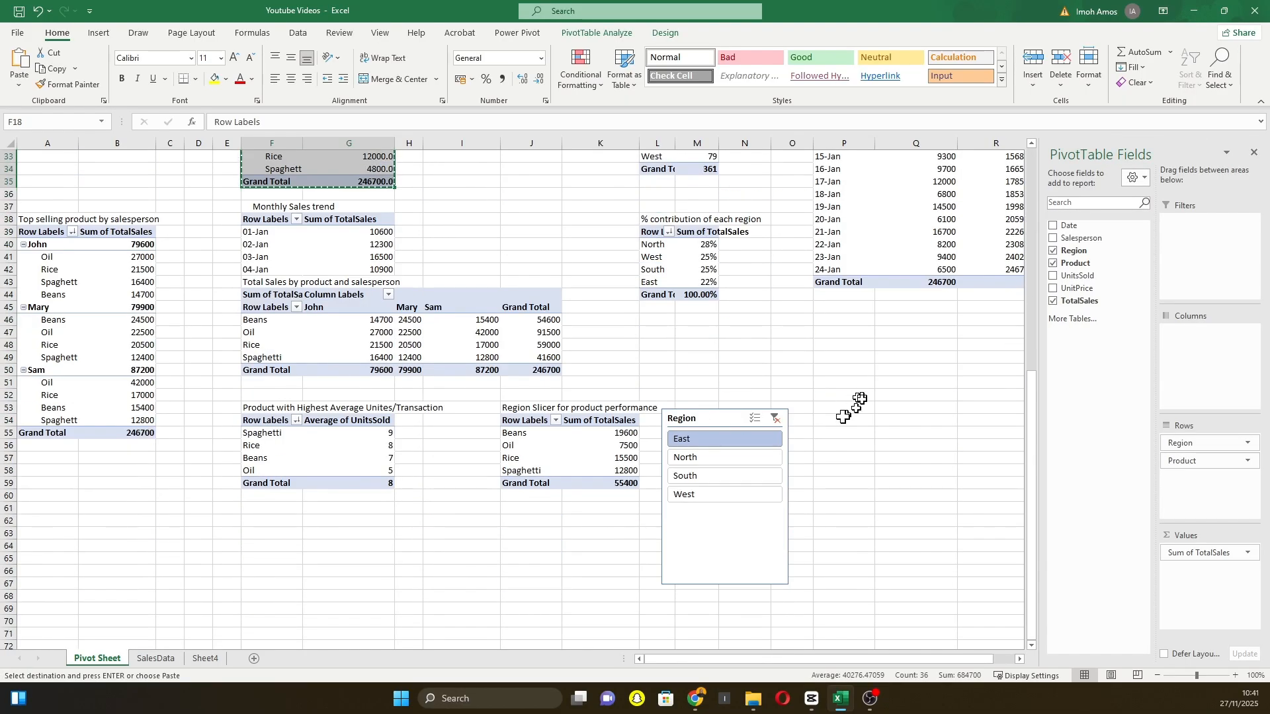
left_click(849, 410)
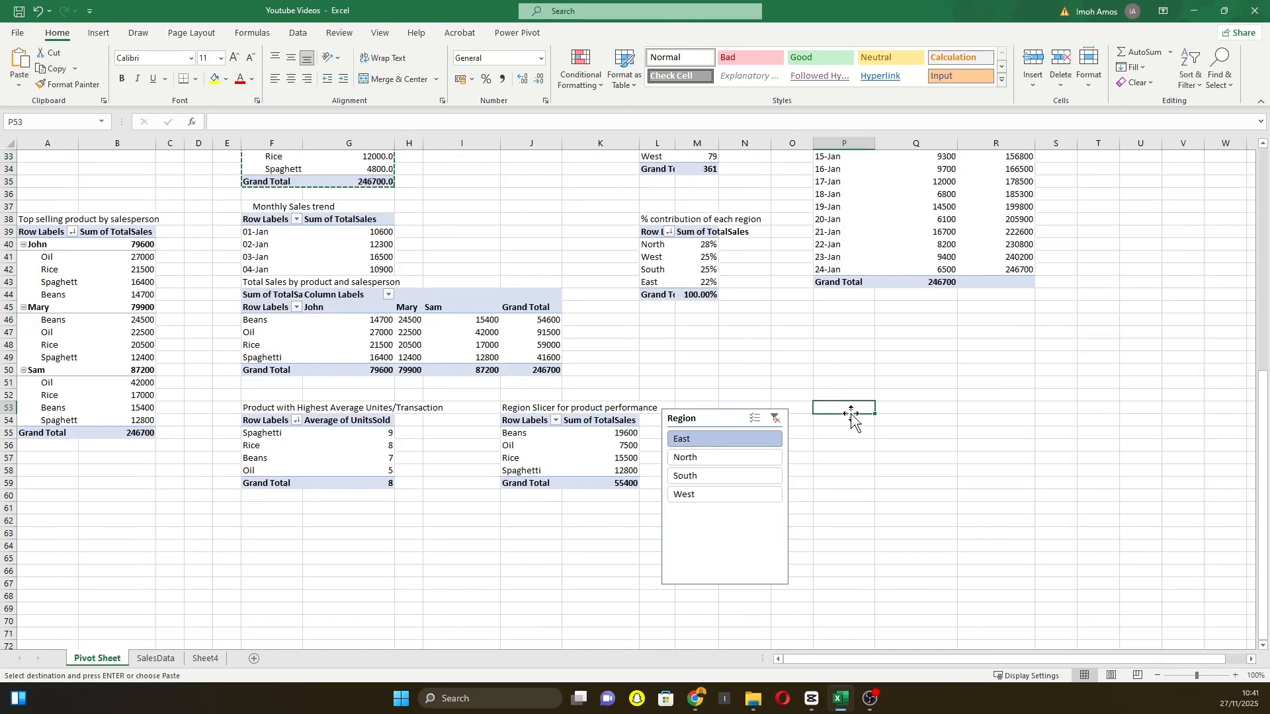
key("ctrl+v")
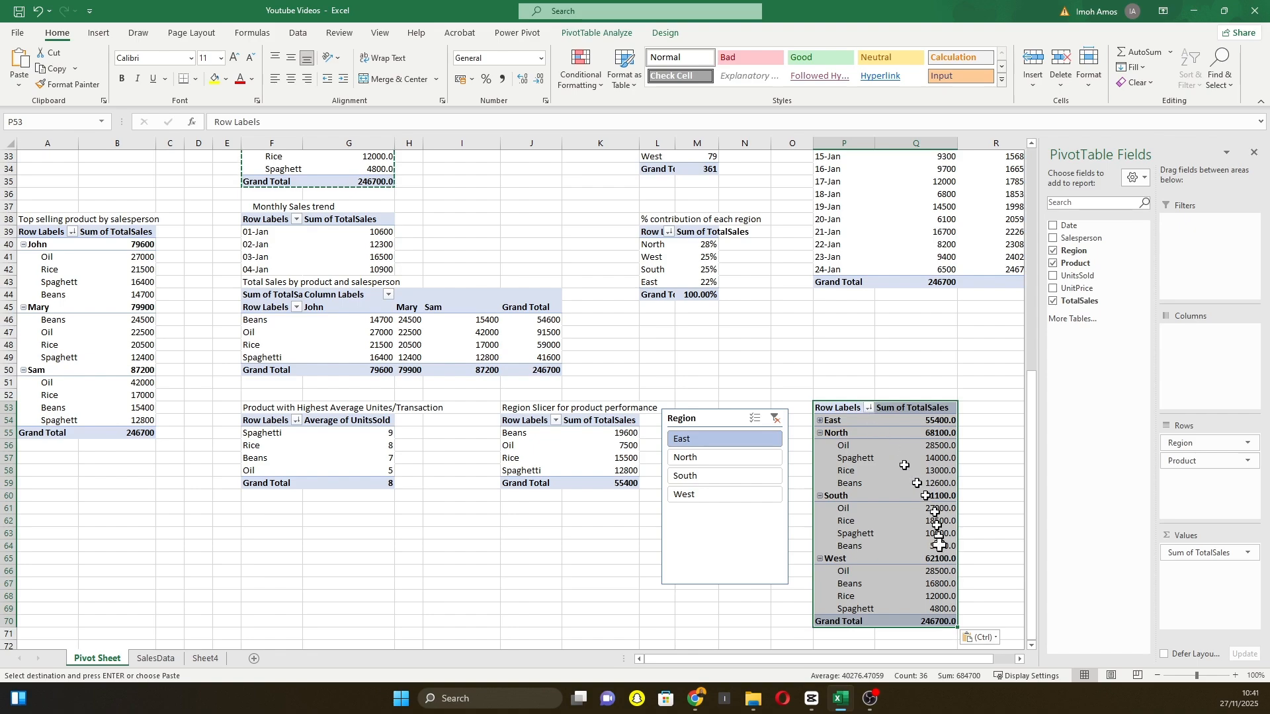
left_click(751, 372)
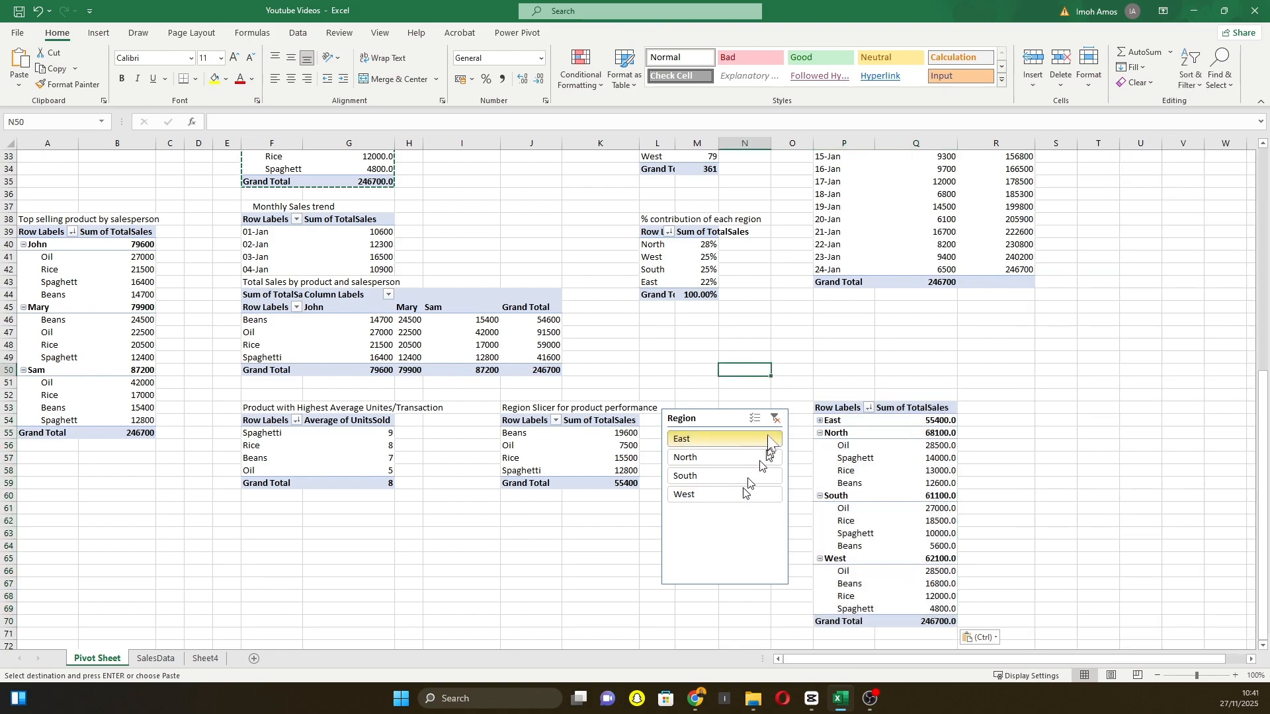
Step: Expand the East region in the P53 pivot table to list its products
scroll(760, 449, "down", 3)
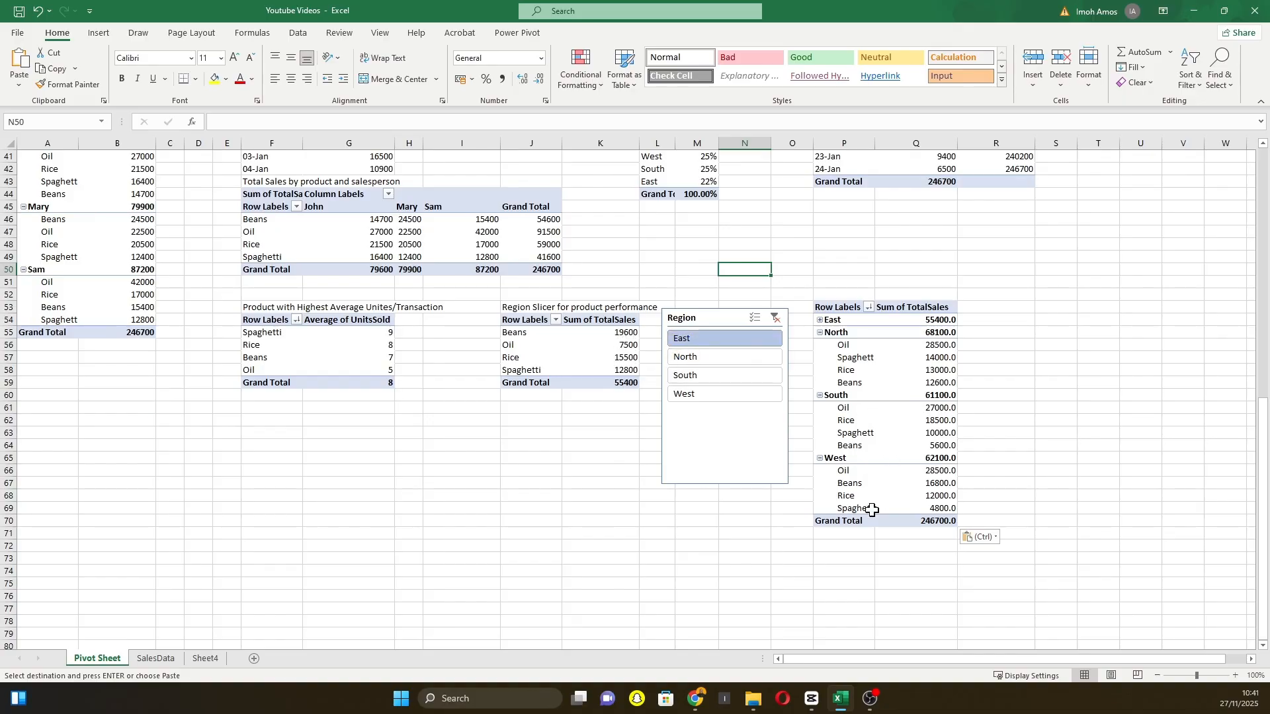
left_click(820, 321)
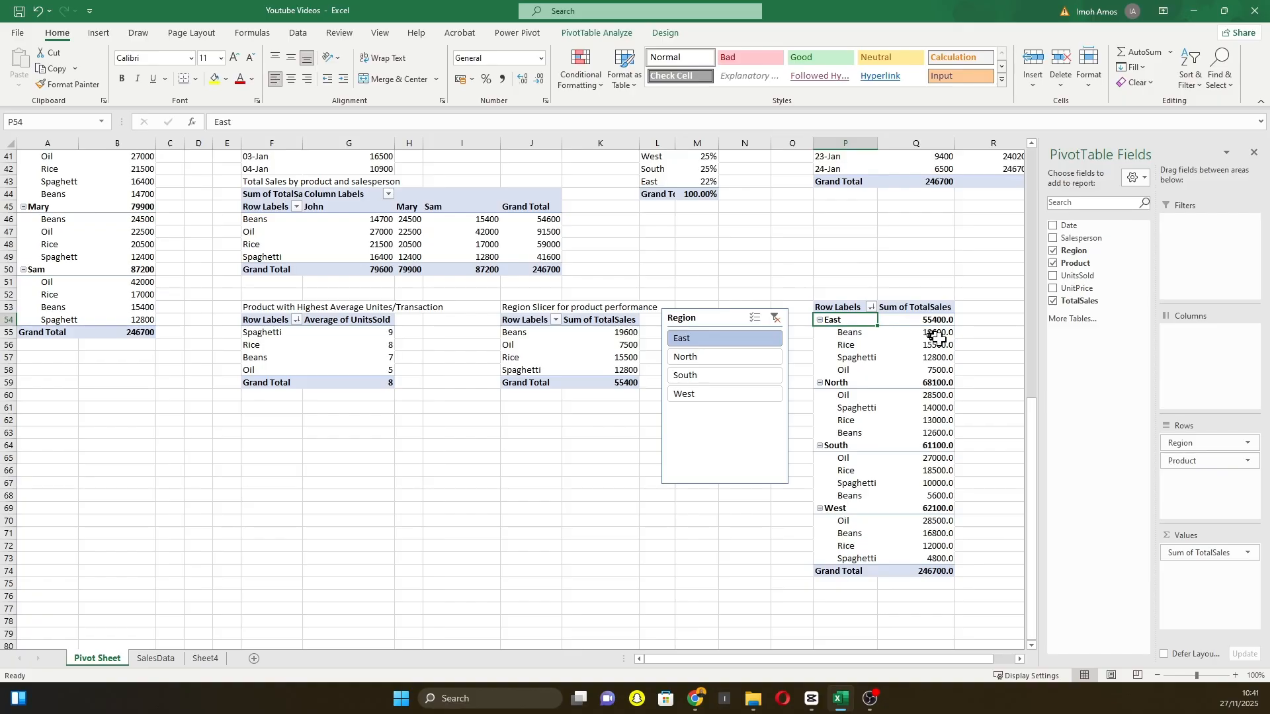
Step: Filter the J54 pivot table to North with the Region slicer and sort its total sales from largest to smallest
mouse_move(942, 340)
left_click(634, 345)
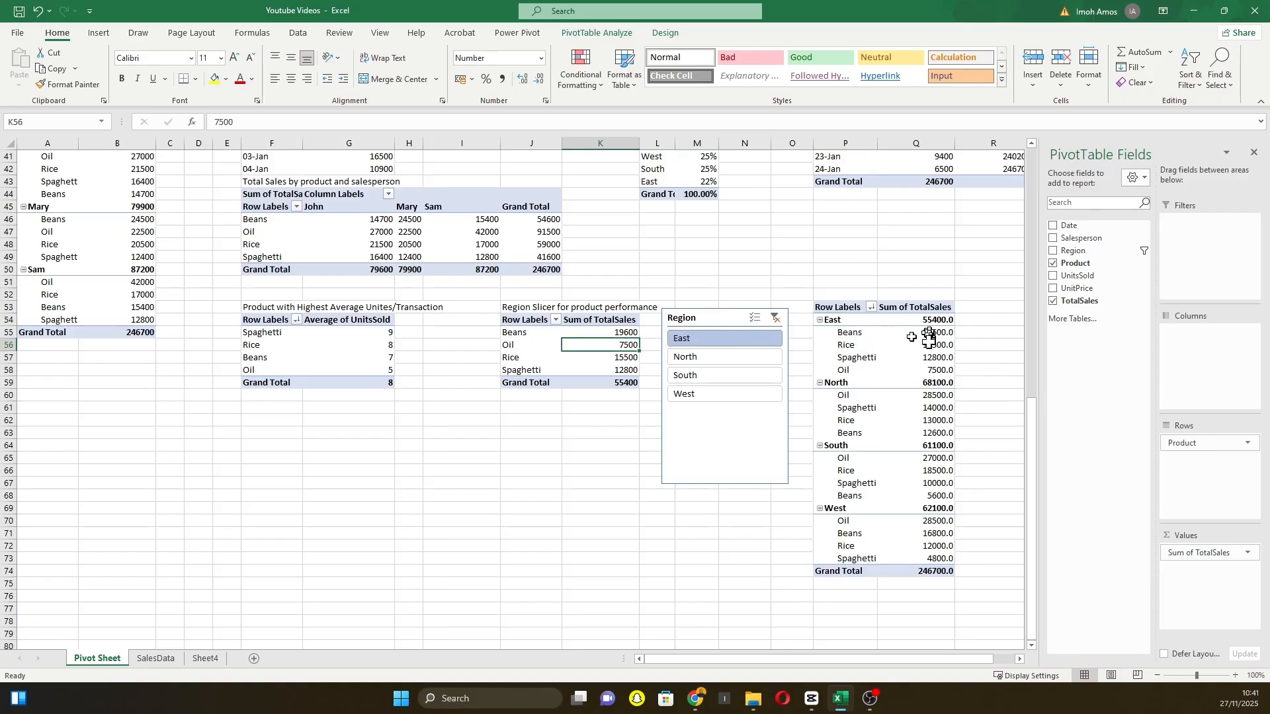
left_click(940, 372)
left_click(625, 359)
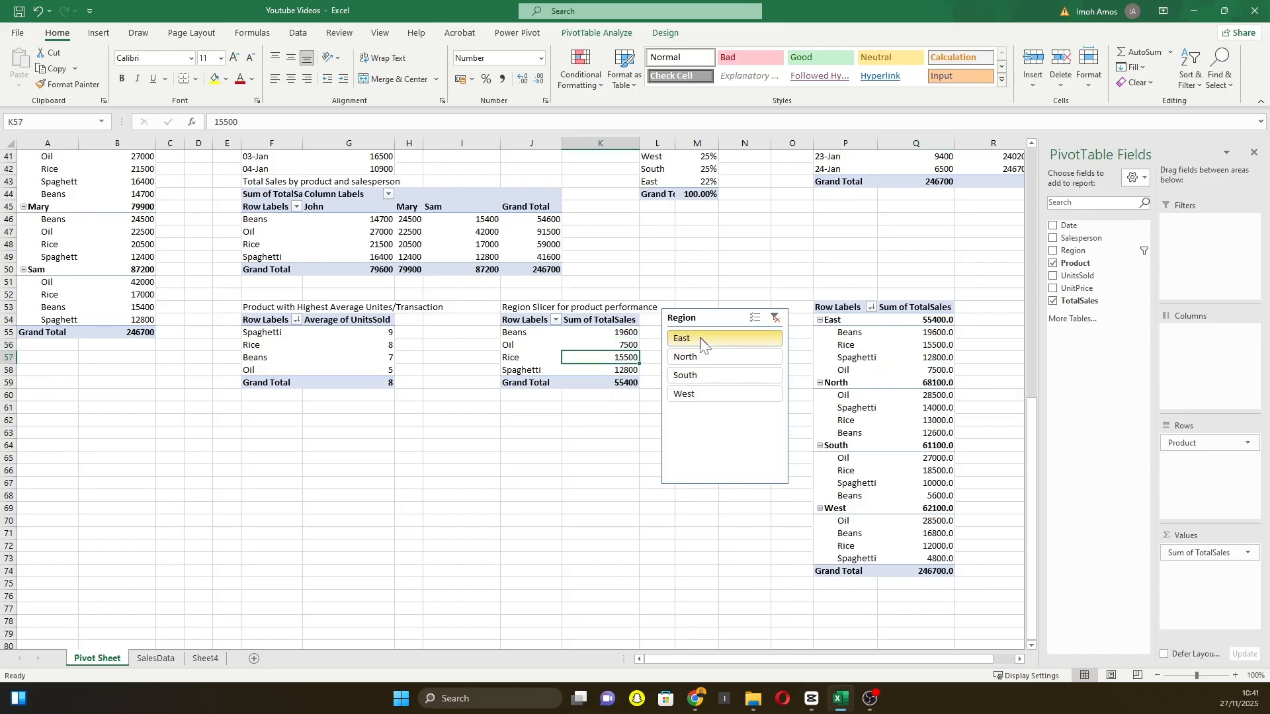
left_click(705, 358)
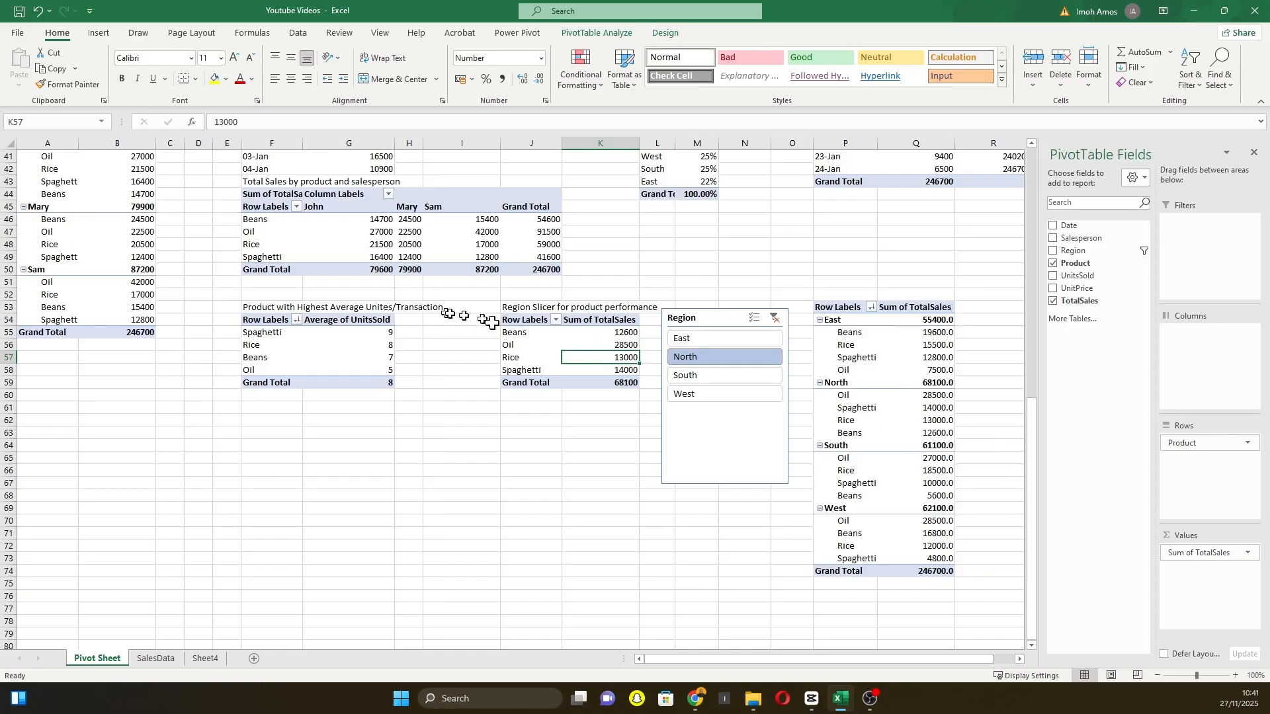
right_click(594, 344)
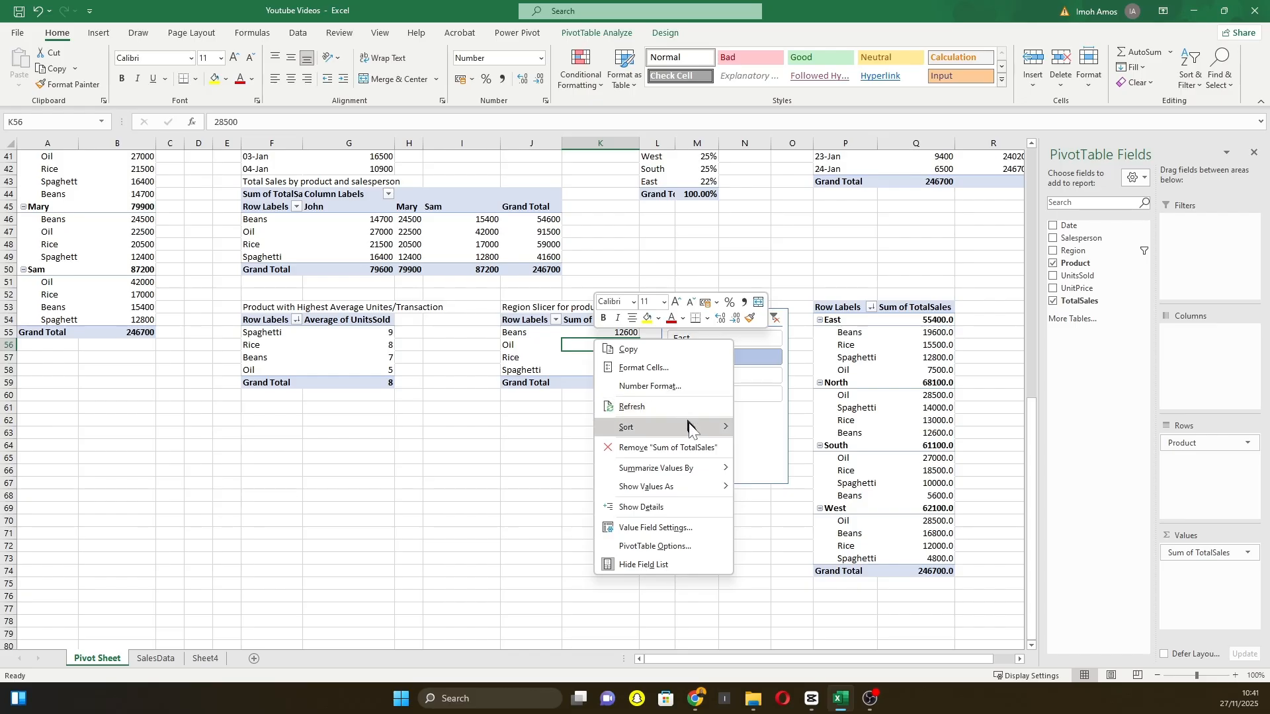
mouse_move(688, 428)
left_click(787, 445)
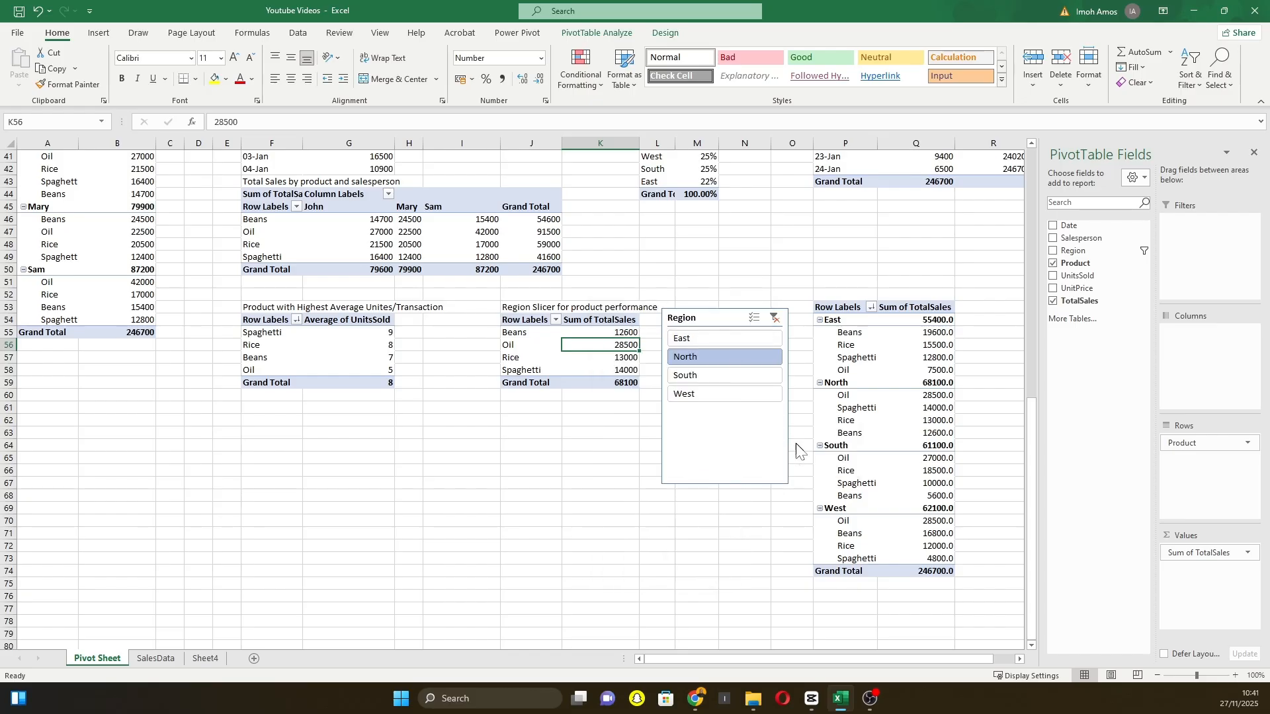
left_click(526, 422)
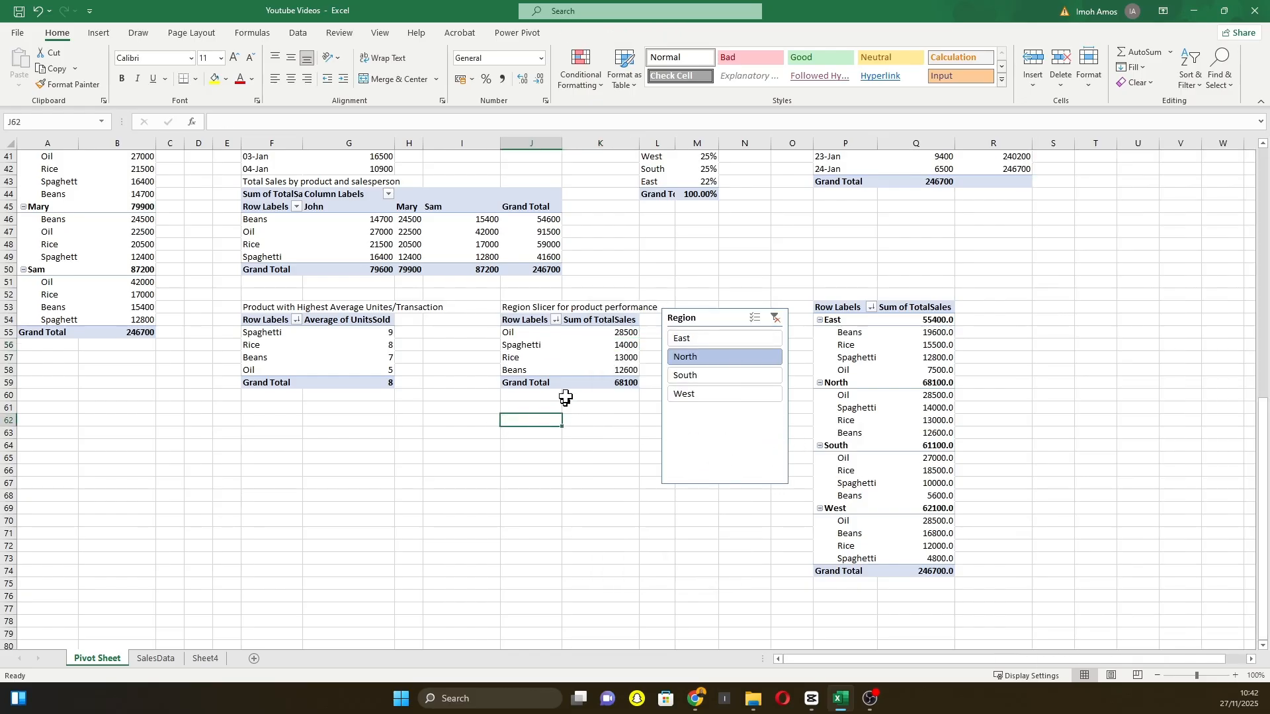
Step: Filter the J54 pivot table to South and finally to West, comparing the product sales with the P53 pivot table
left_click(704, 375)
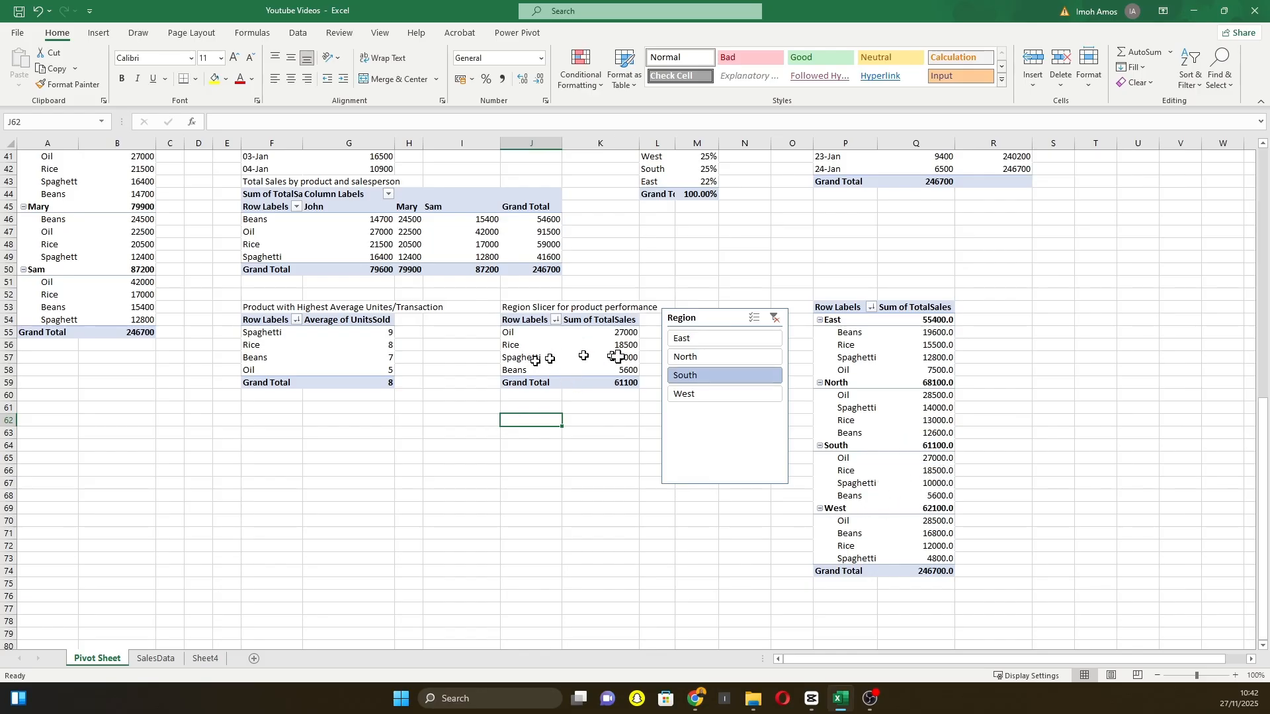
left_click(686, 393)
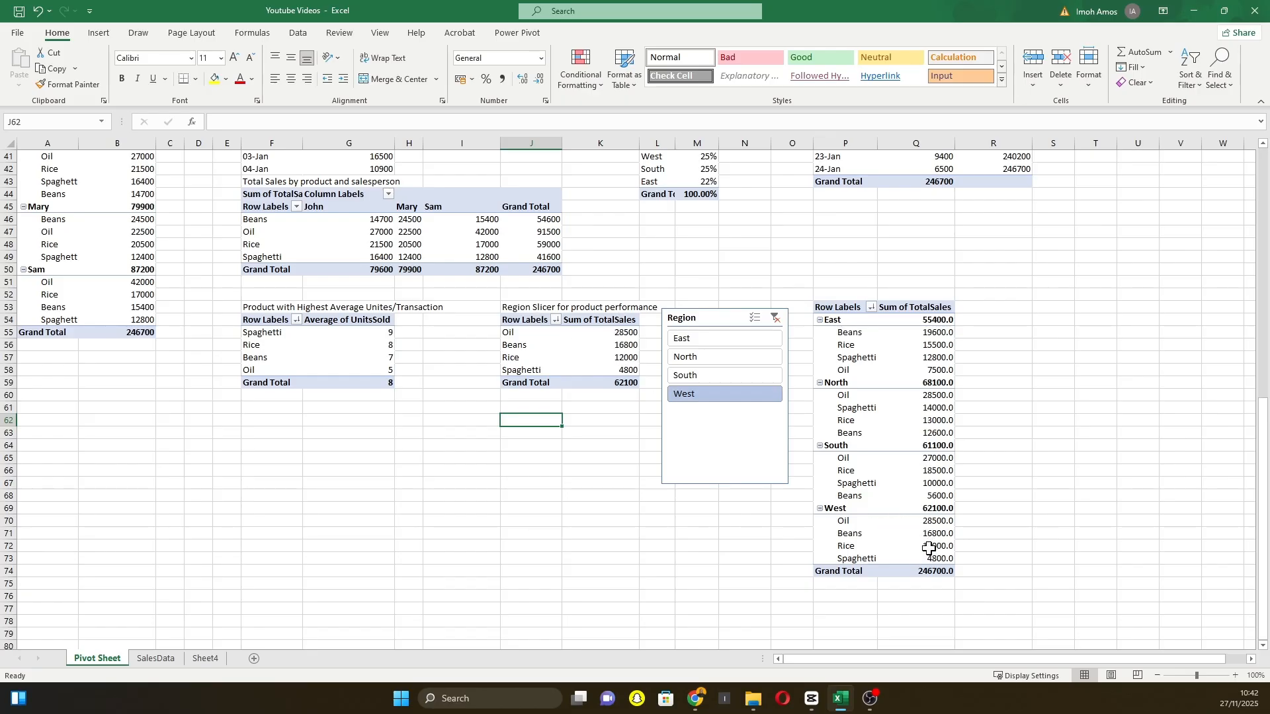
mouse_move(929, 548)
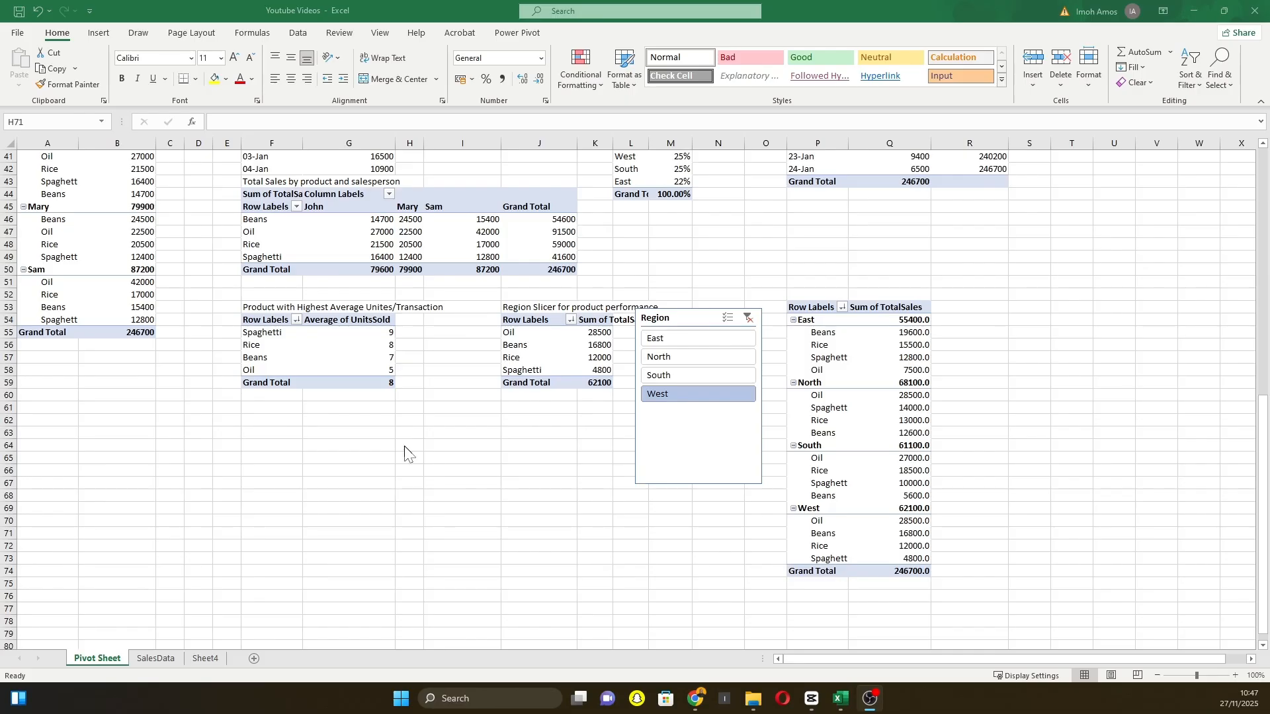
Step: Copy the Product with Highest Average pivot table in F54:G59 and paste the duplicate at F62
left_click(254, 321)
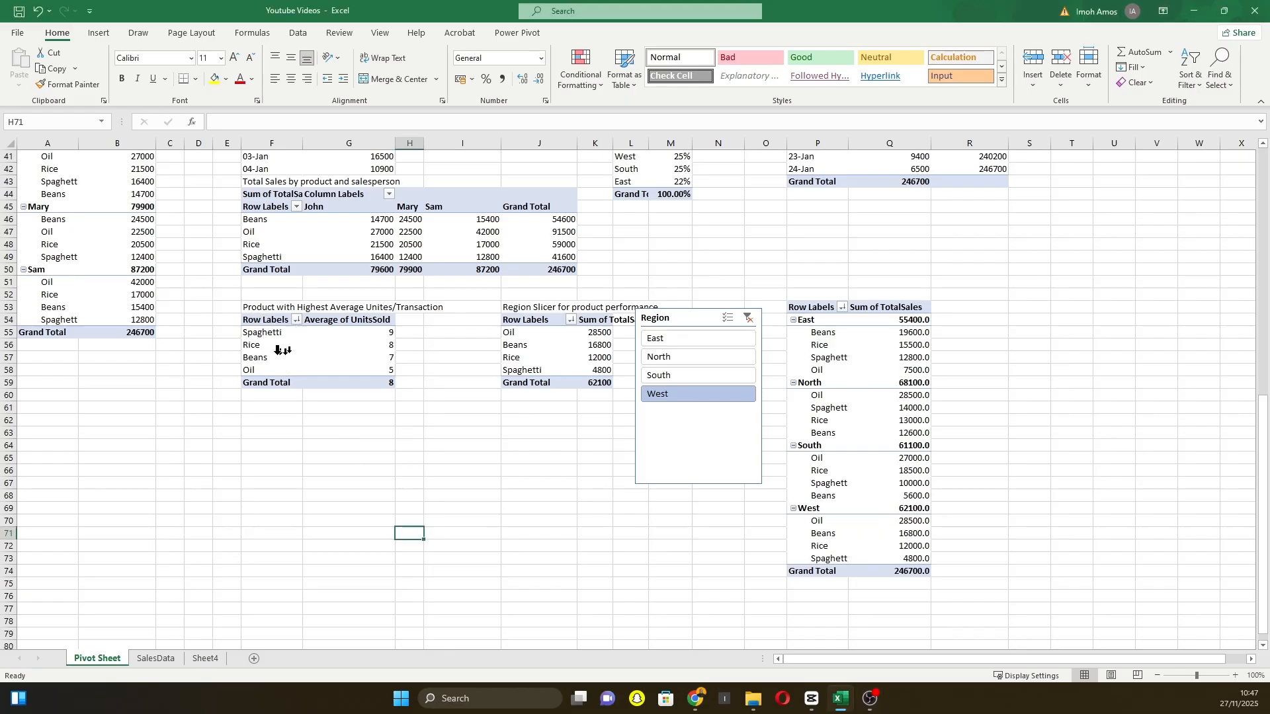
left_click_drag(255, 318, 349, 375)
key("ctrl+c")
left_click(256, 421)
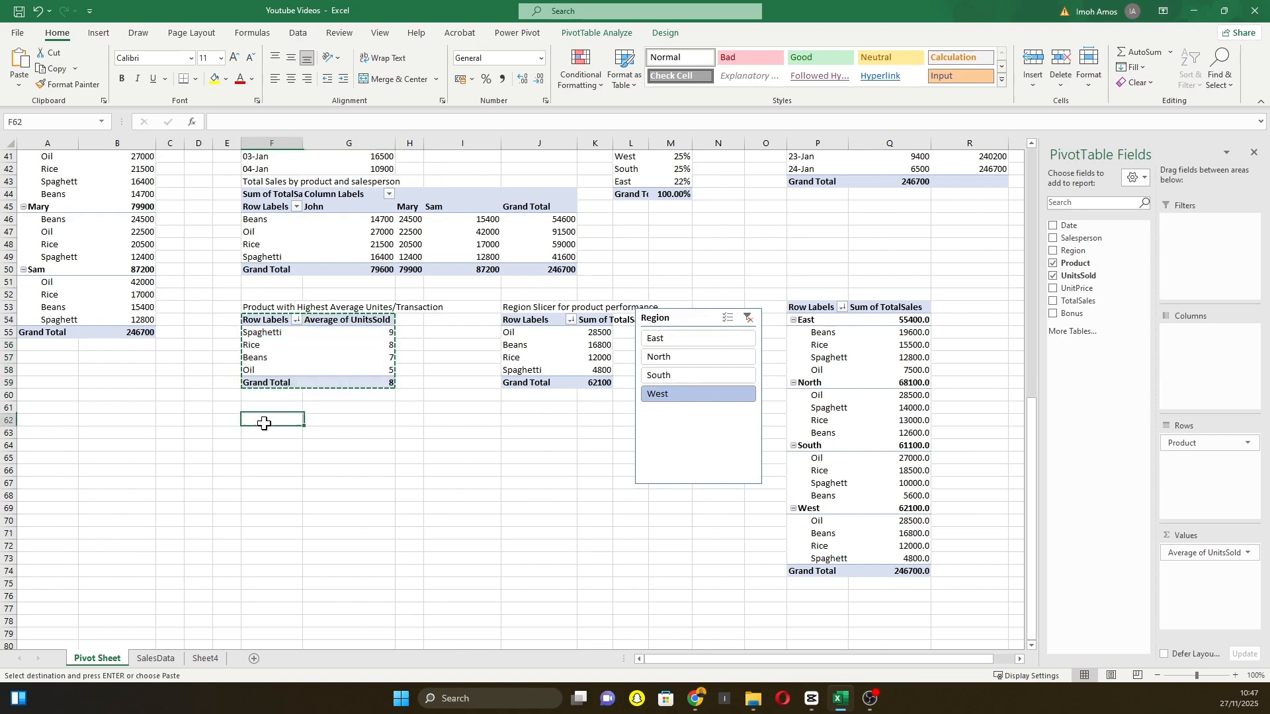
key("ctrl+v")
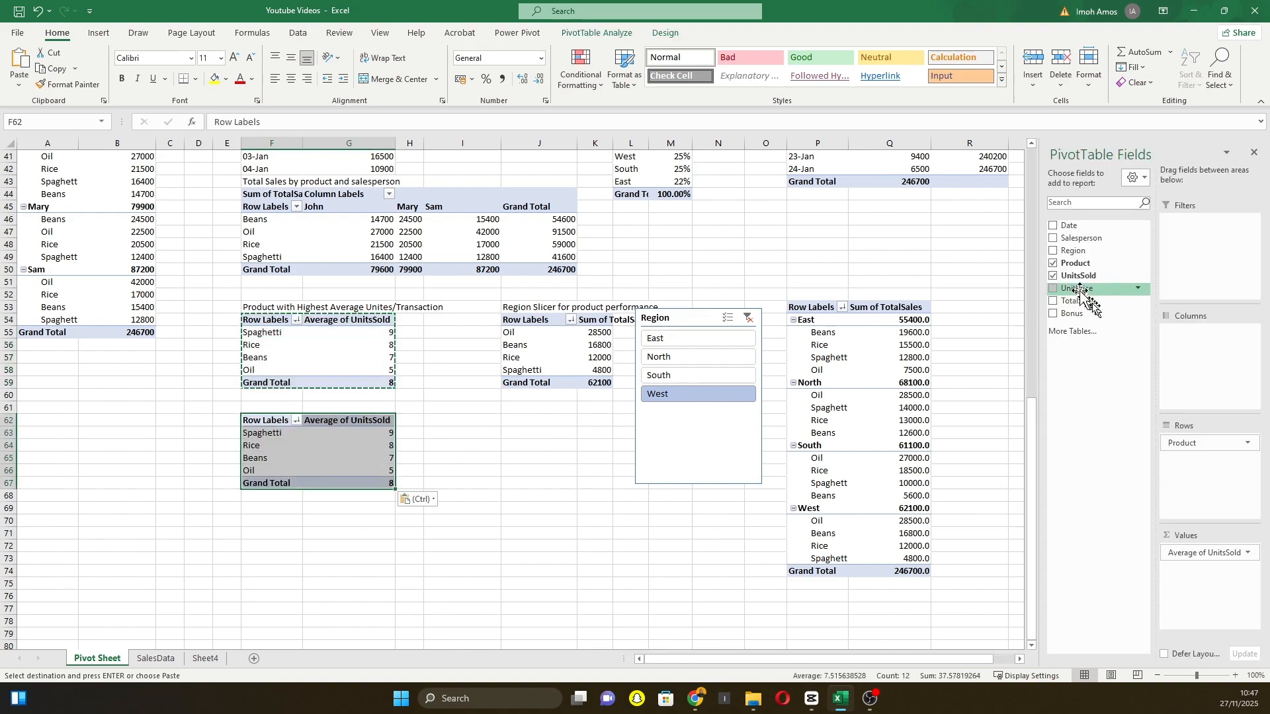
Step: Replace the UnitsSold and Product fields in the F62 pivot table with TotalSales as values and Salesperson as rows
left_click(1054, 276)
left_click(1053, 264)
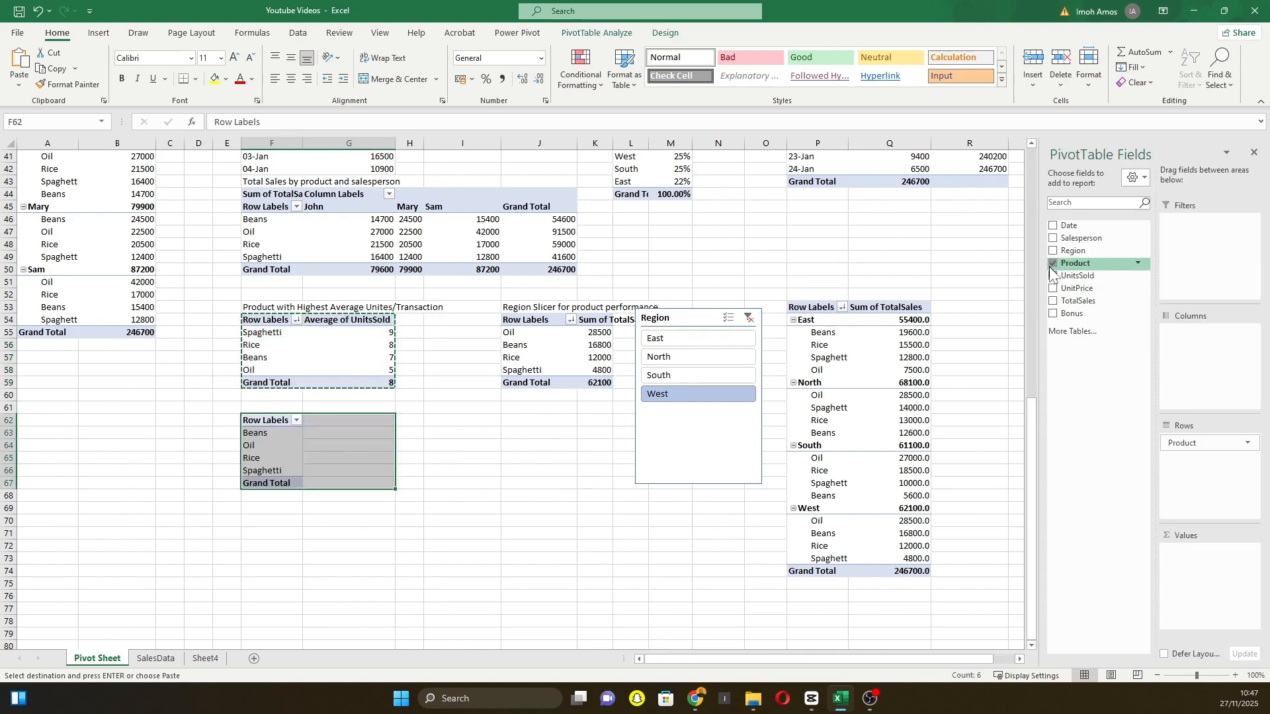
left_click(1054, 301)
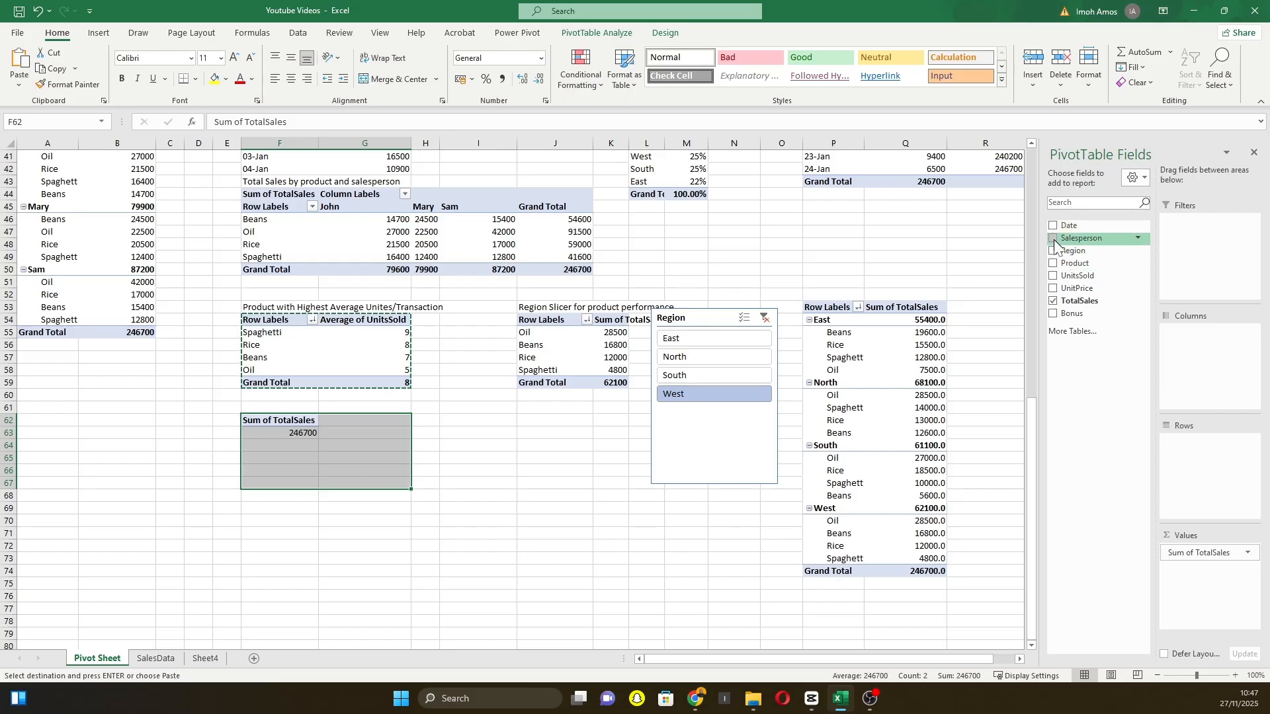
left_click(1054, 239)
left_click(324, 507)
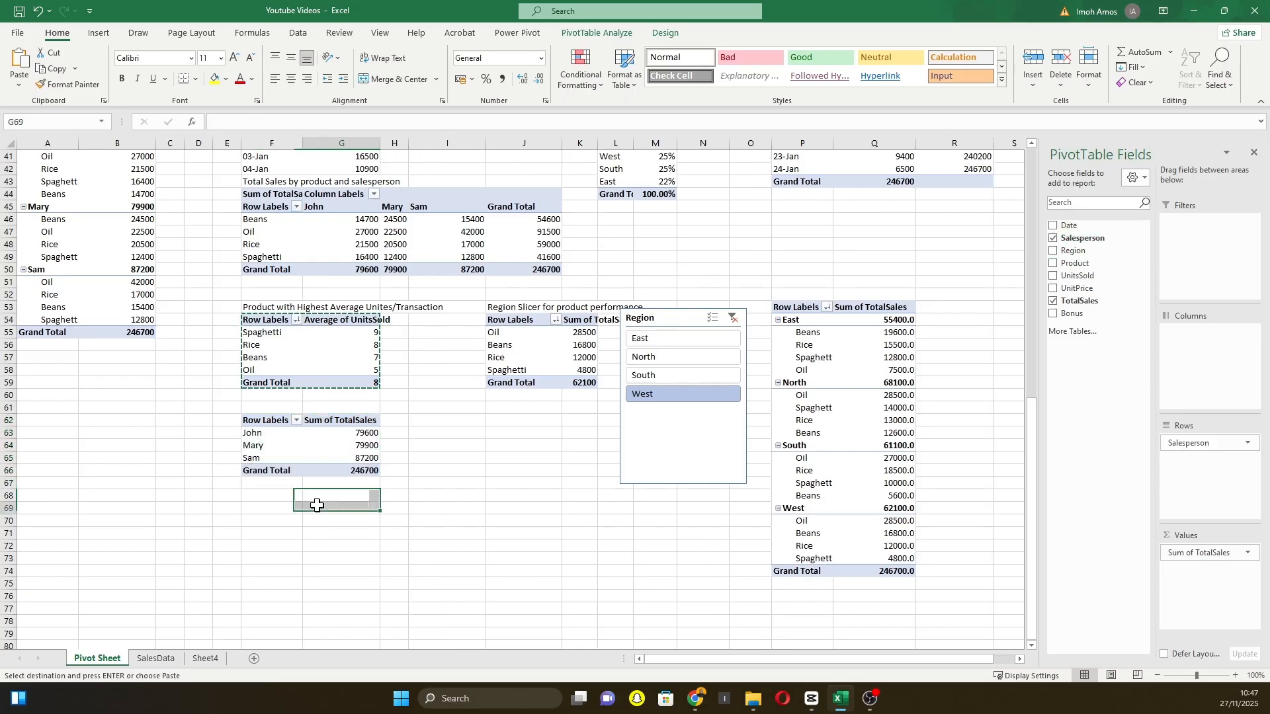
Step: Clear the copy selection and enter the title "5% Bonus to each sales person" in F61 above the new pivot table
left_click(257, 434)
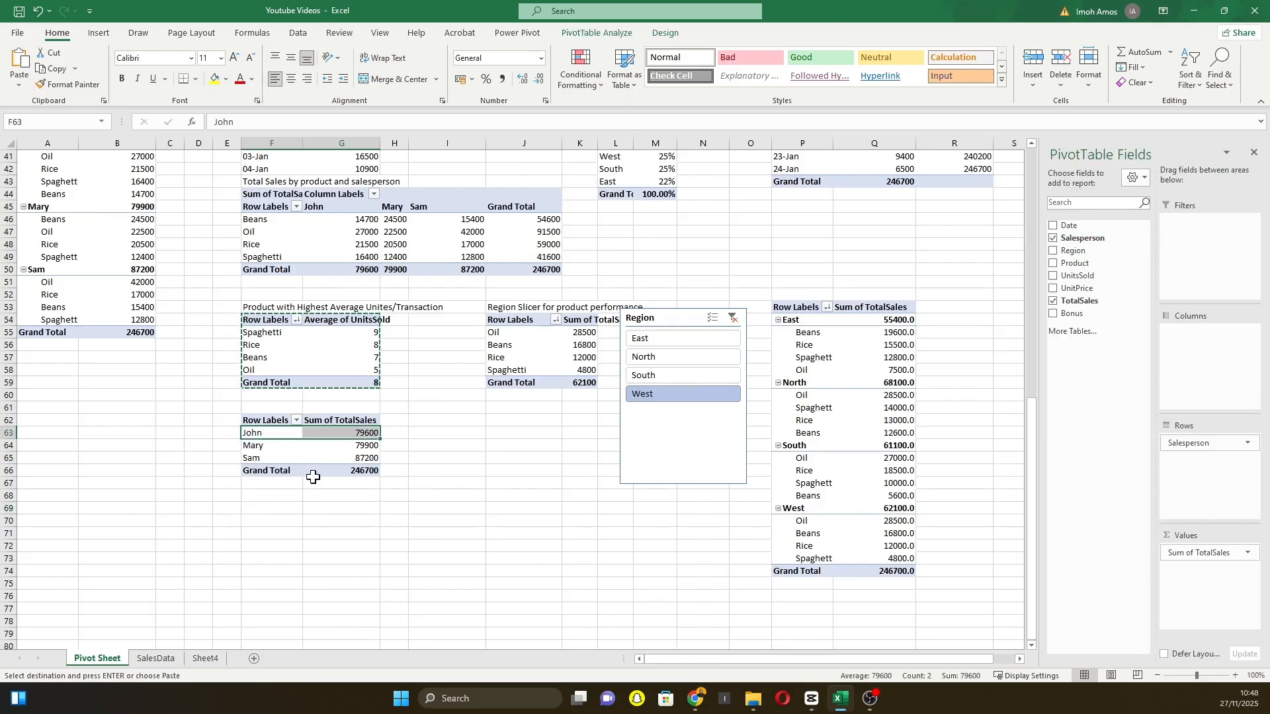
left_click(289, 506)
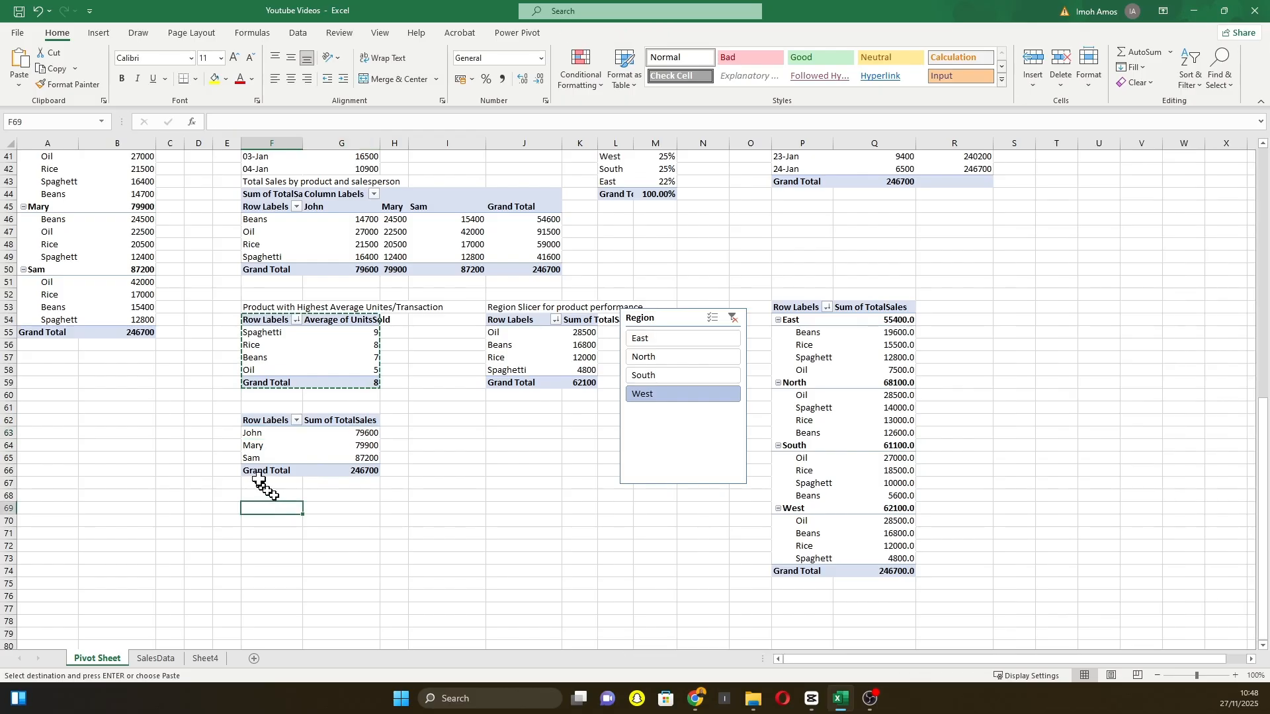
left_click(264, 439)
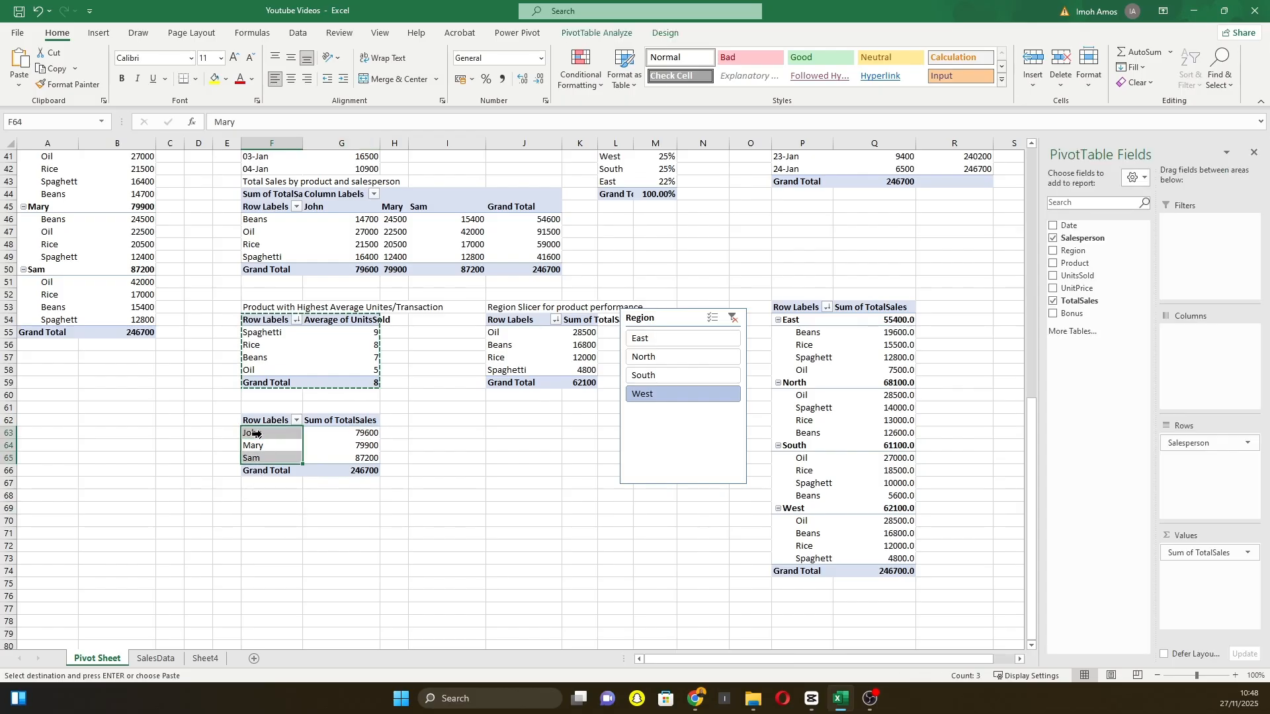
left_click(264, 432)
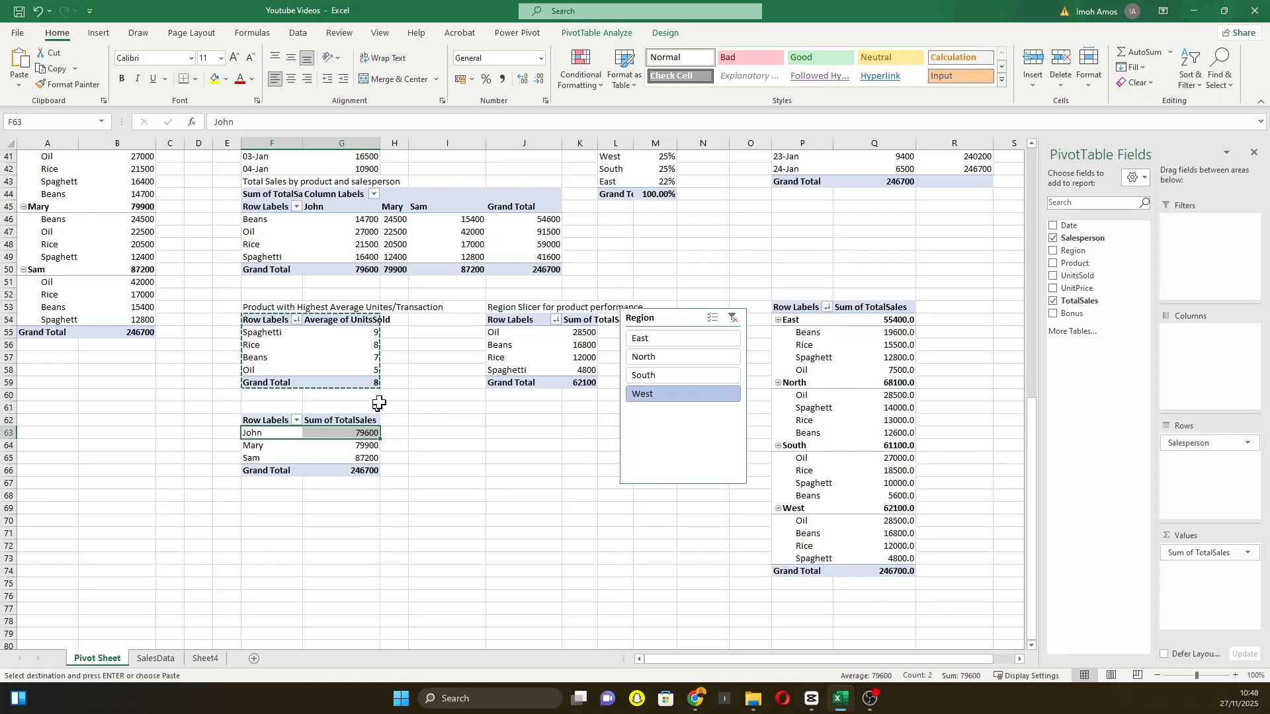
key("Escape")
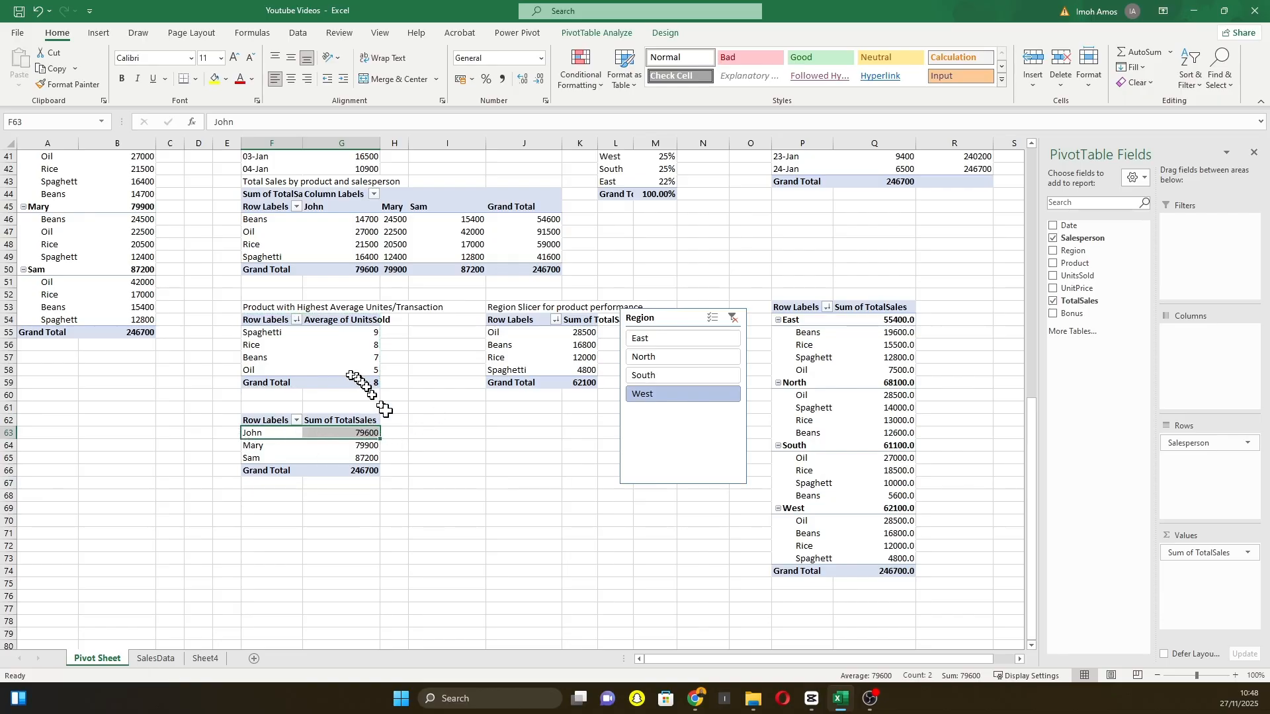
left_click(268, 408)
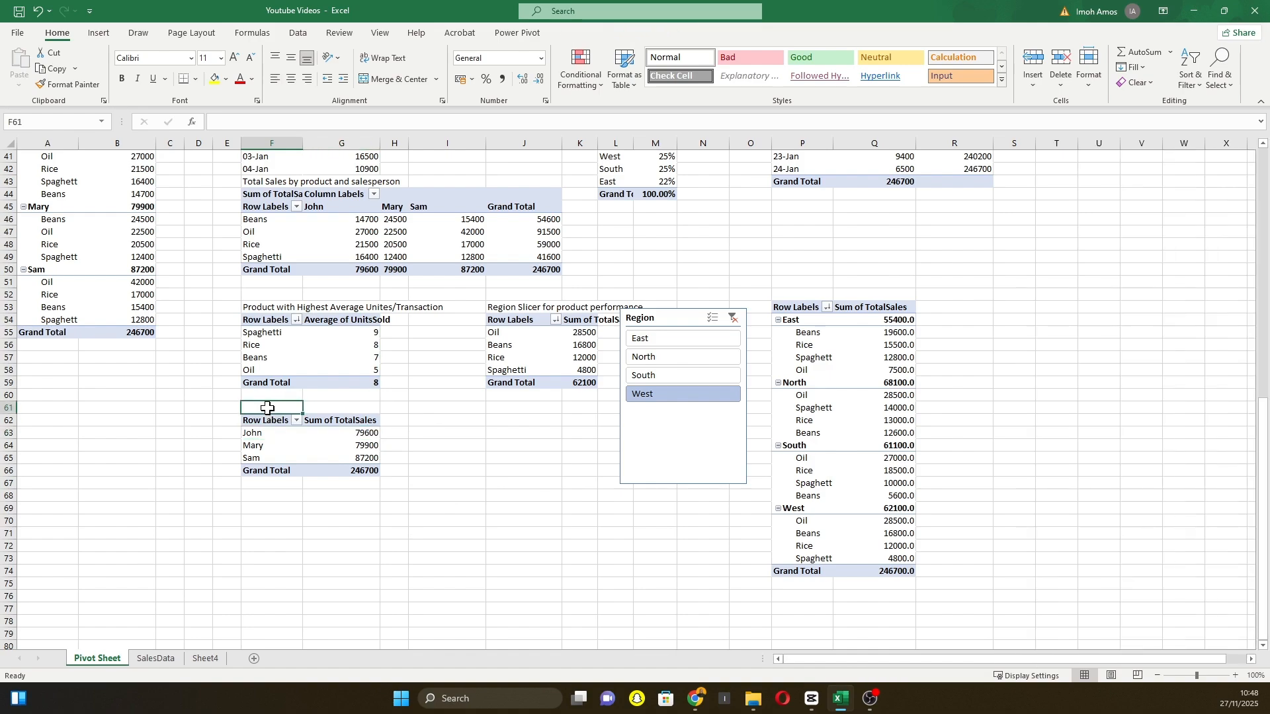
type("% Bonus to each sales person")
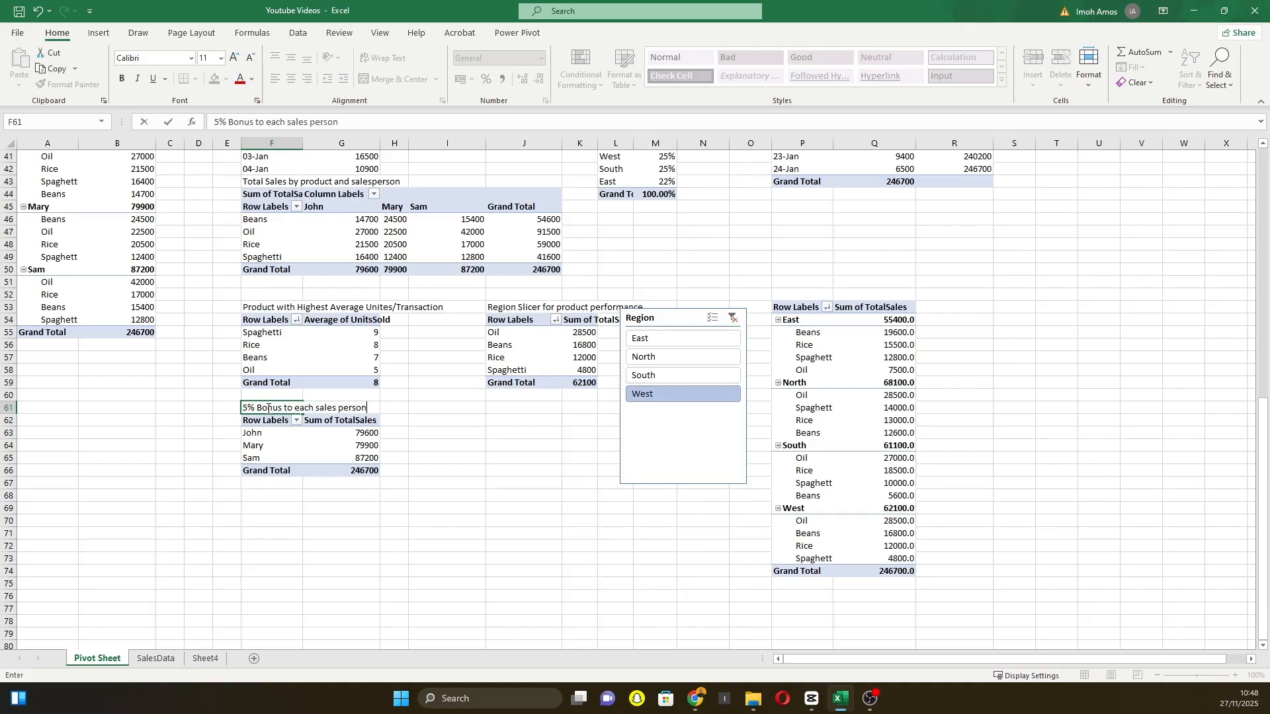
left_click(436, 498)
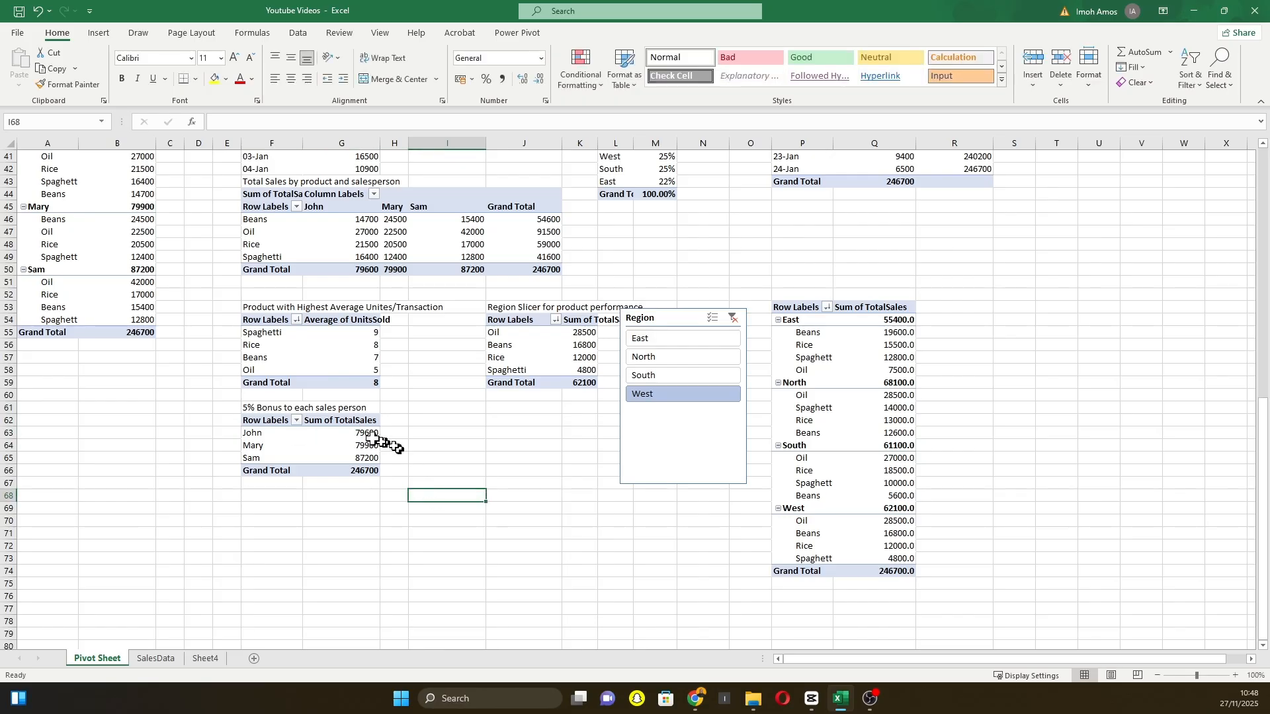
Step: Widen column H to make room beside the salesperson pivot table
left_click_drag(409, 137, 444, 136)
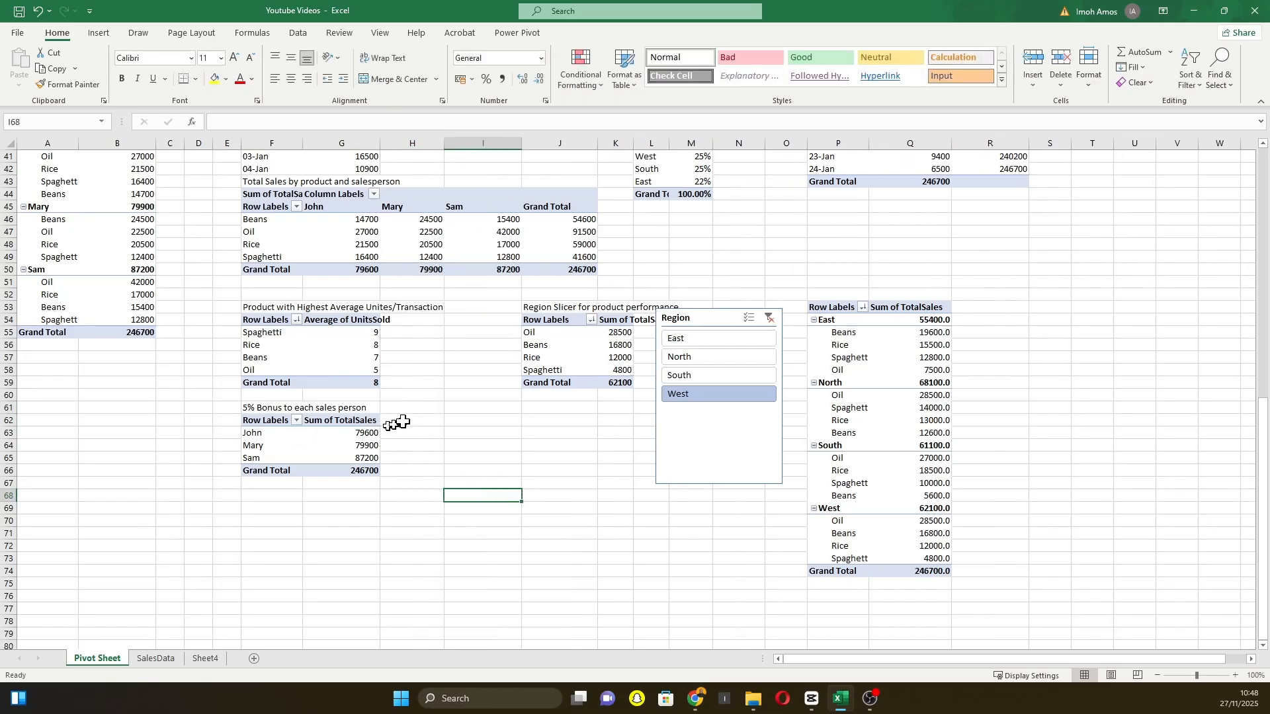
left_click_drag(405, 421, 414, 462)
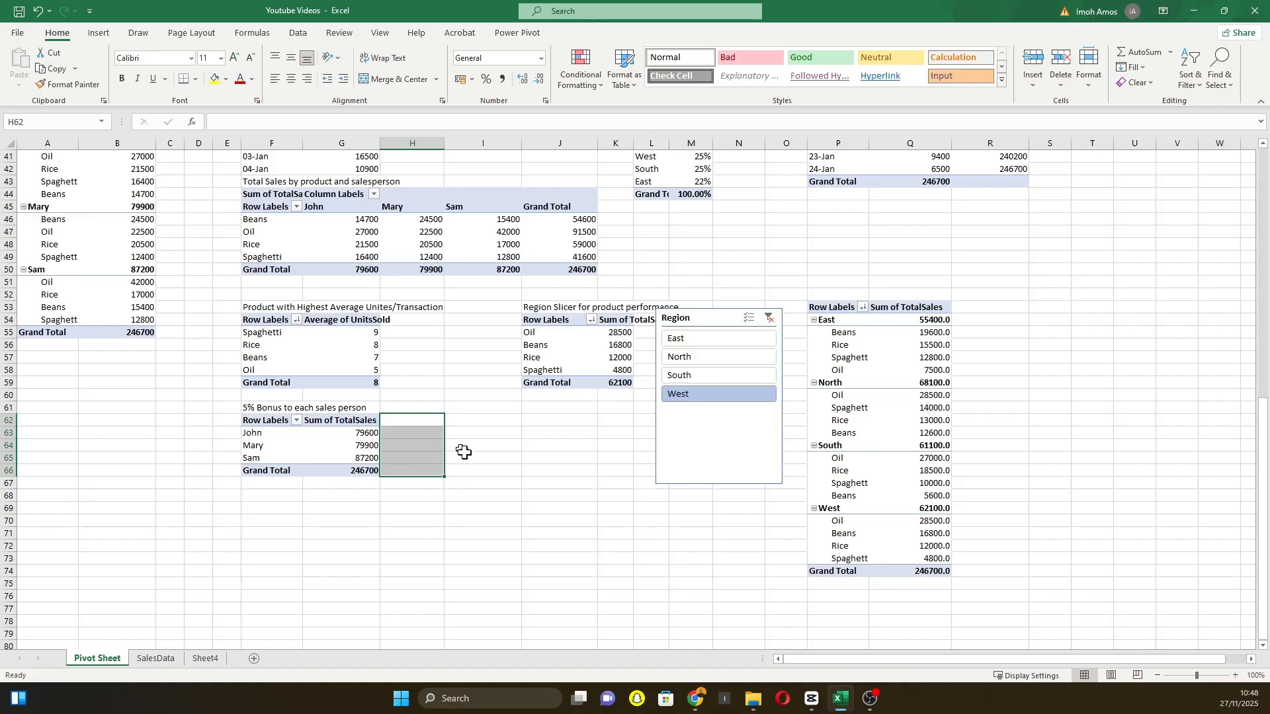
Step: Try calculating the bonus in H63 by multiplying the first salesperson's pivot total by 0.05, and fill the formula down to H66
left_click(401, 433)
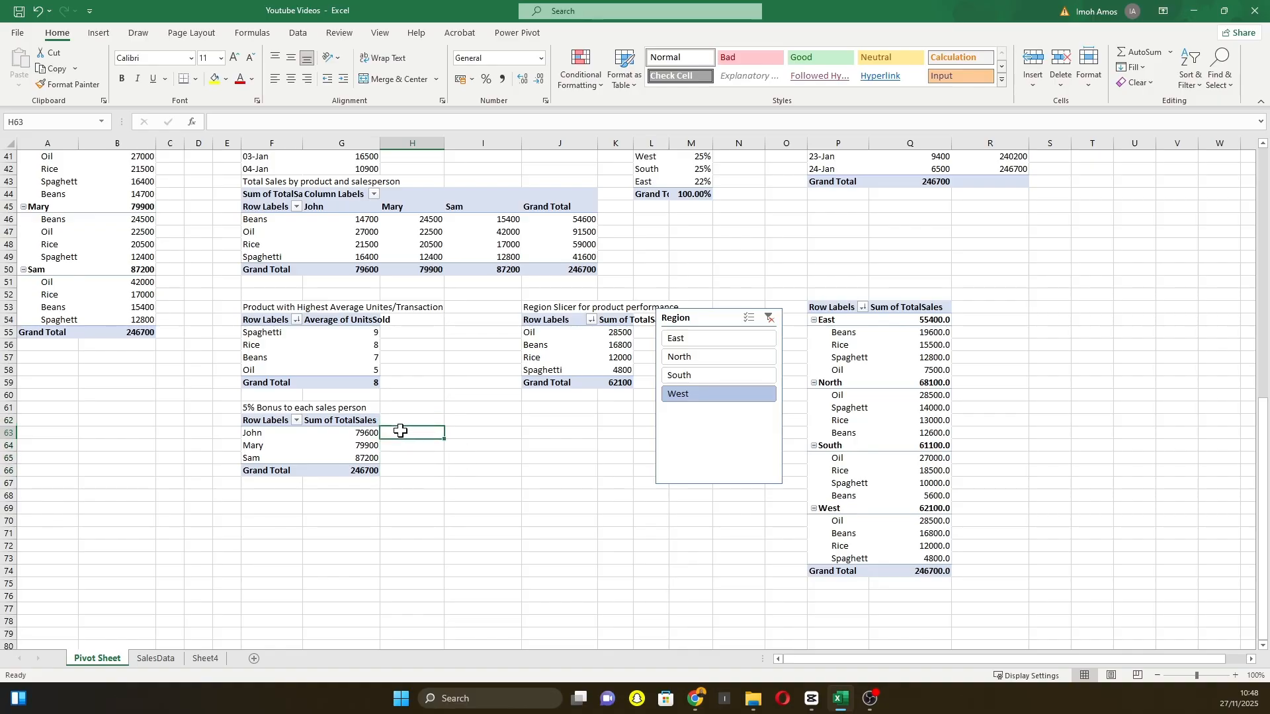
type("=")
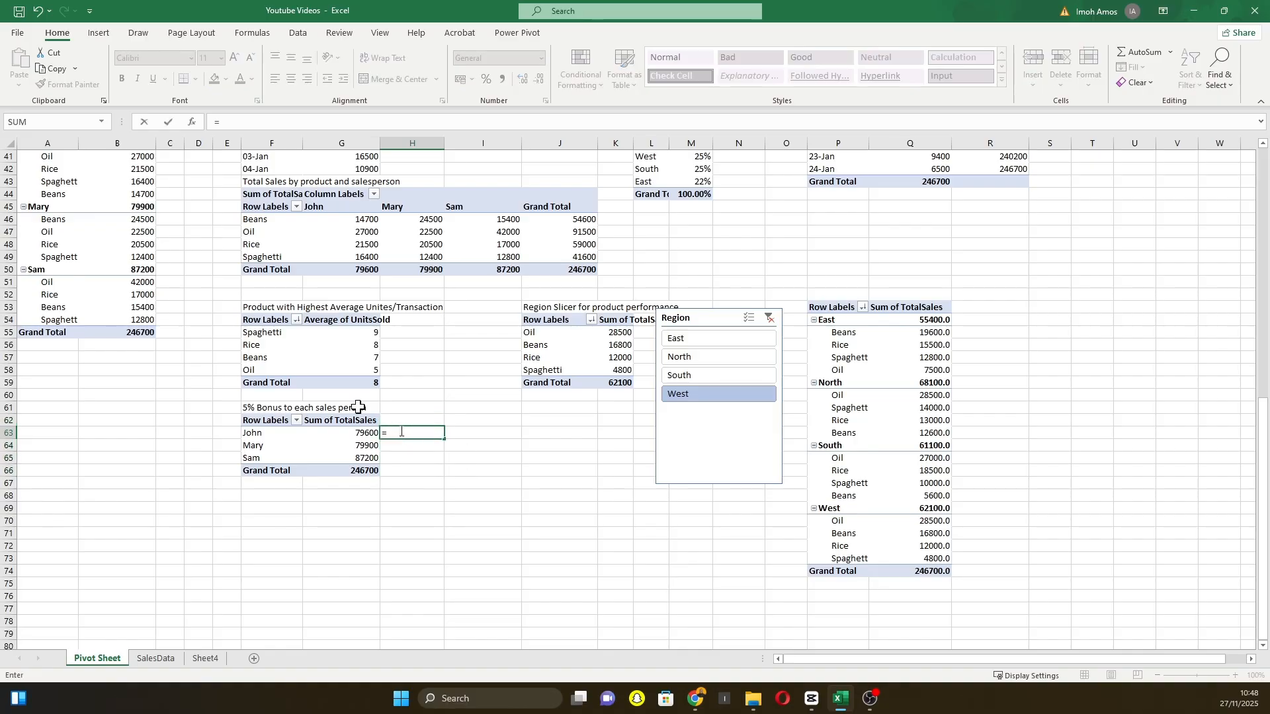
left_click(363, 437)
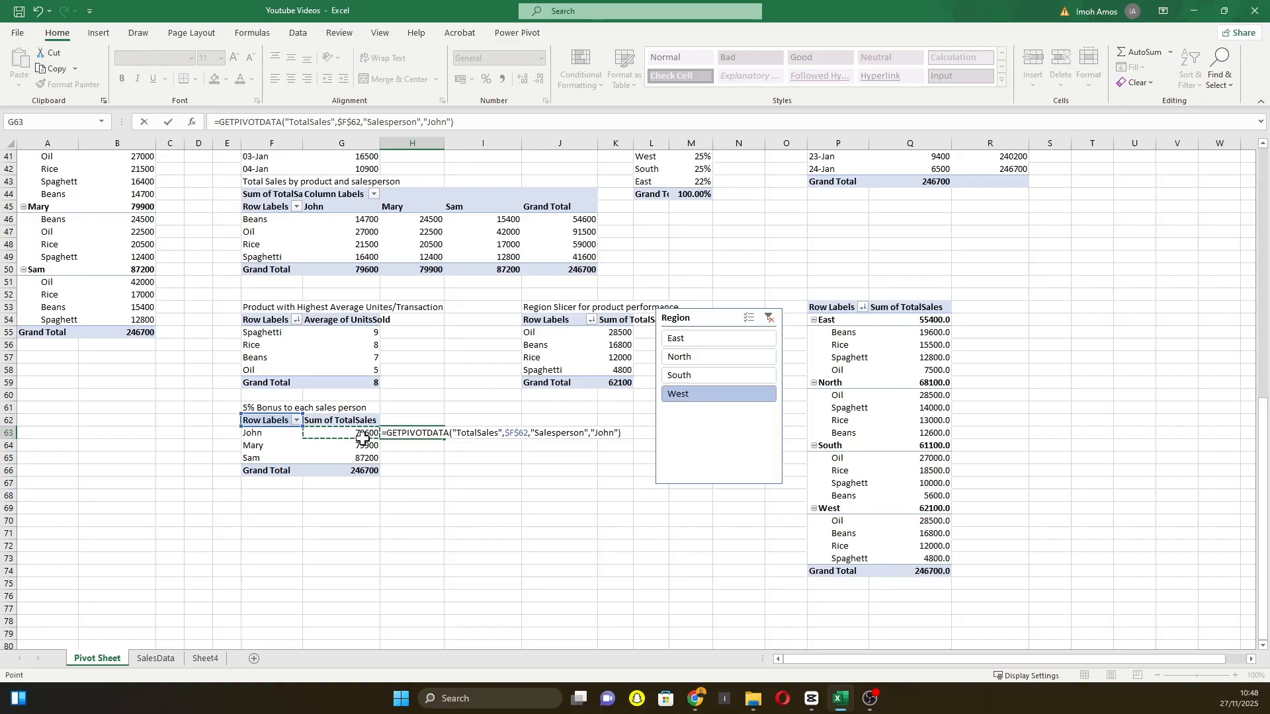
type("* 0.05")
key("Return")
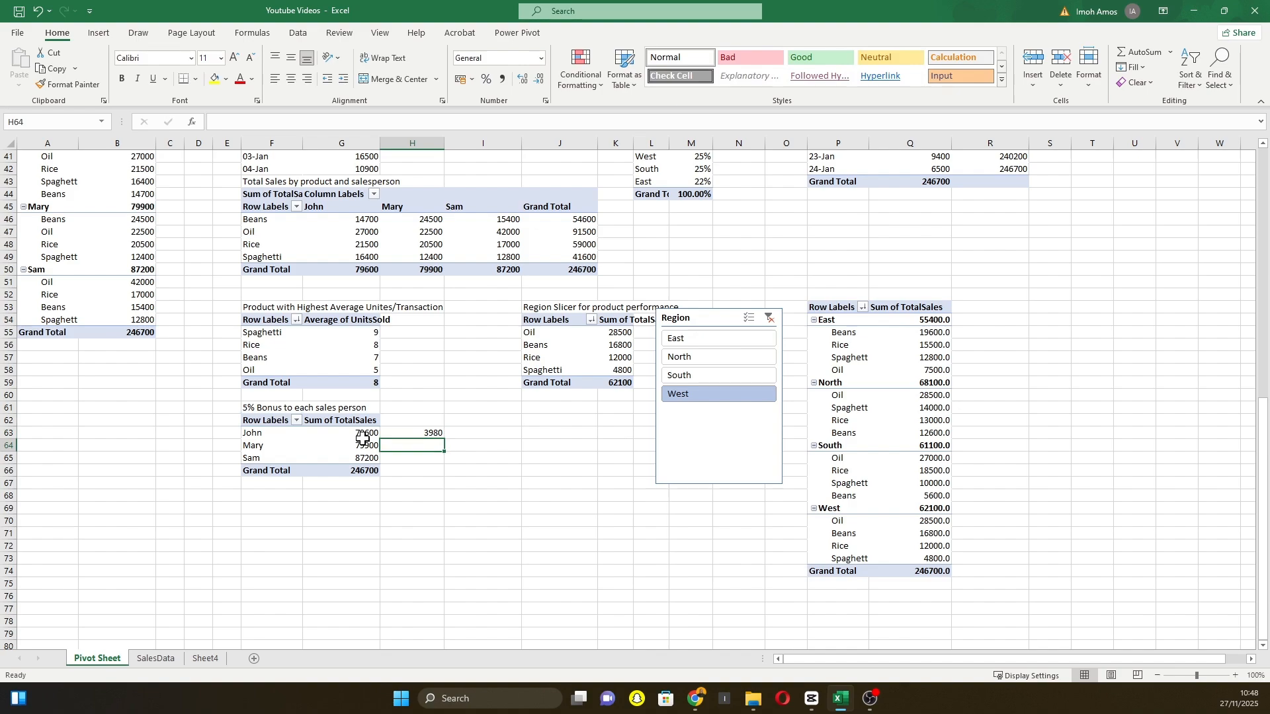
left_click(427, 433)
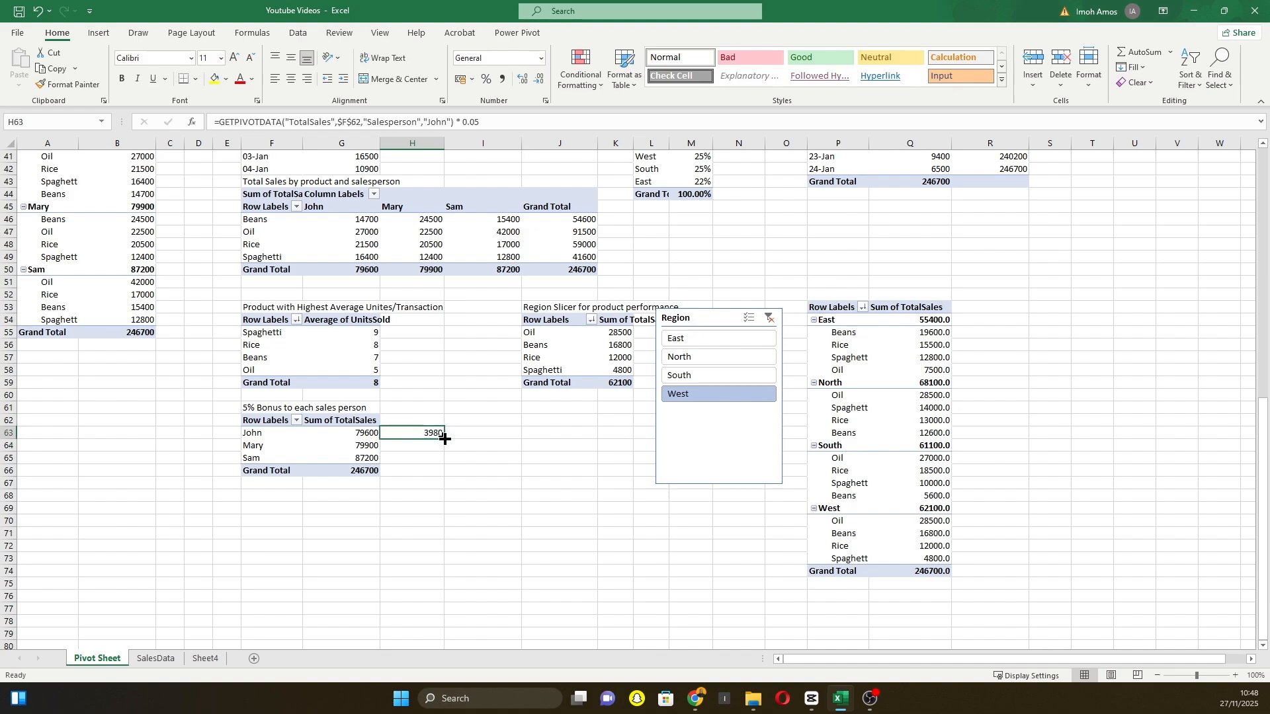
left_click_drag(446, 445, 447, 475)
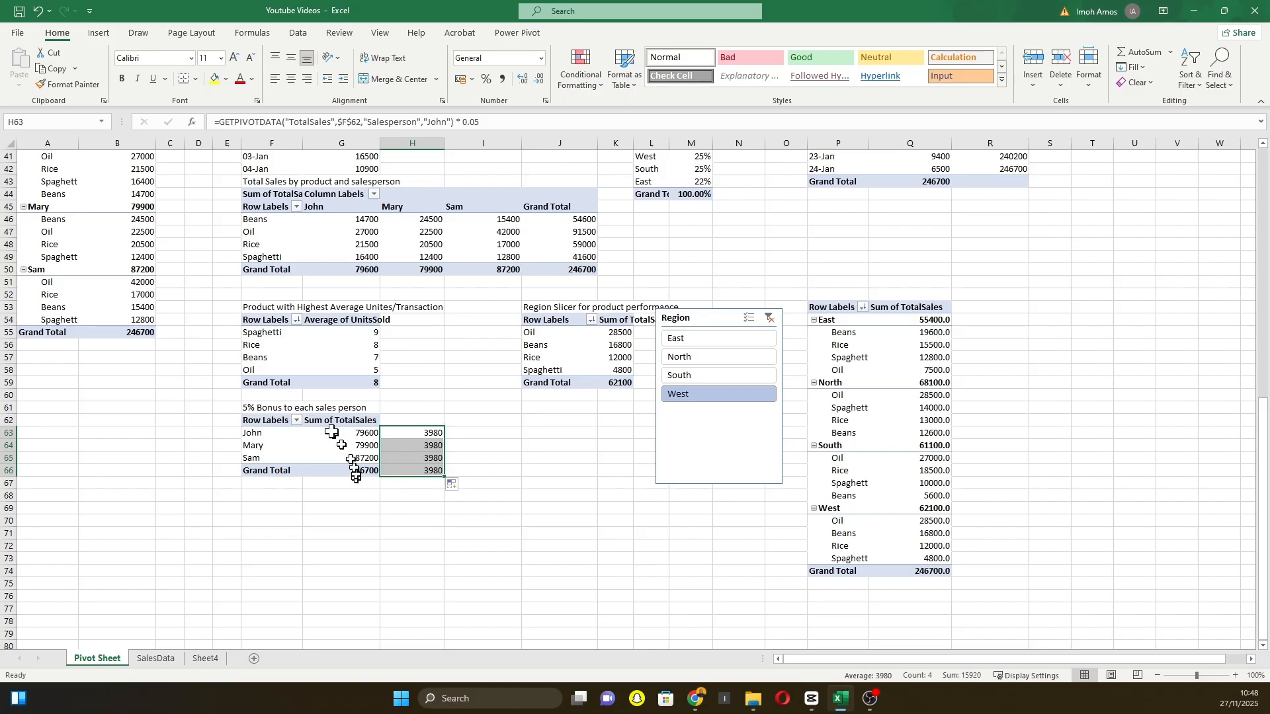
Step: Delete the bonus formulas in H63:H66 and select the first salesperson's total in the F62 pivot table
left_click(395, 537)
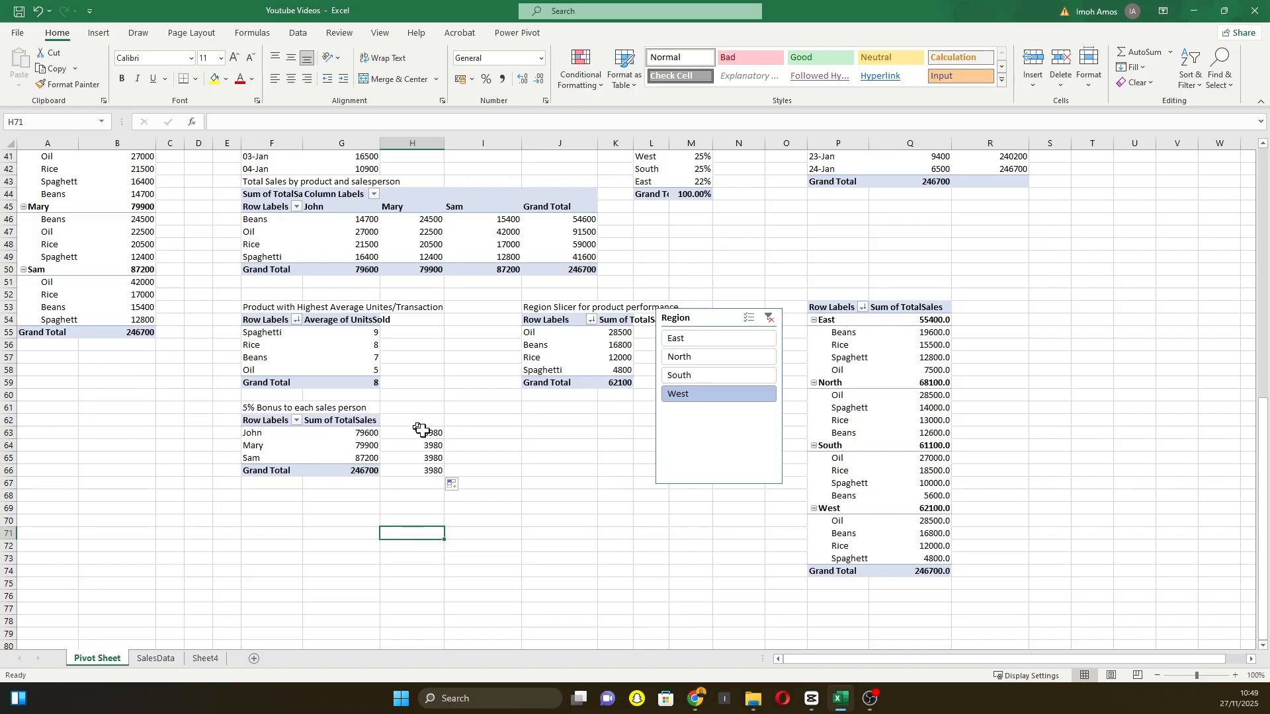
left_click_drag(424, 432, 424, 463)
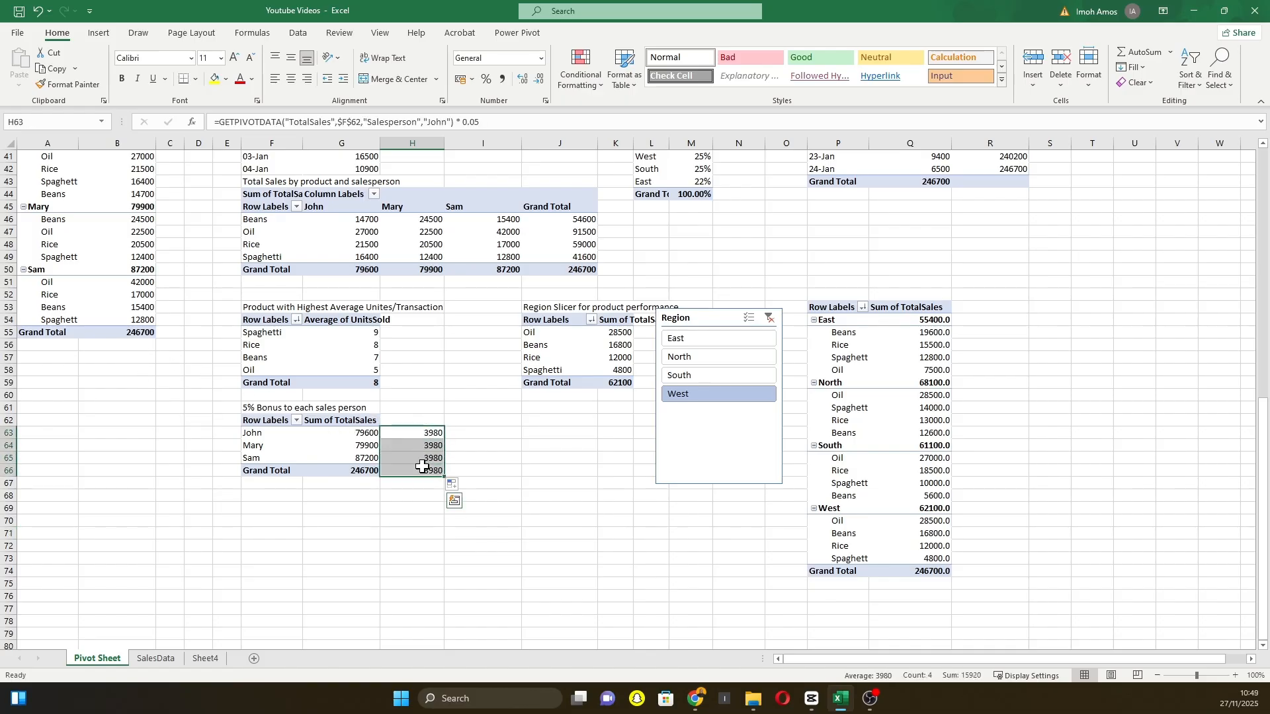
key("Delete")
left_click(421, 507)
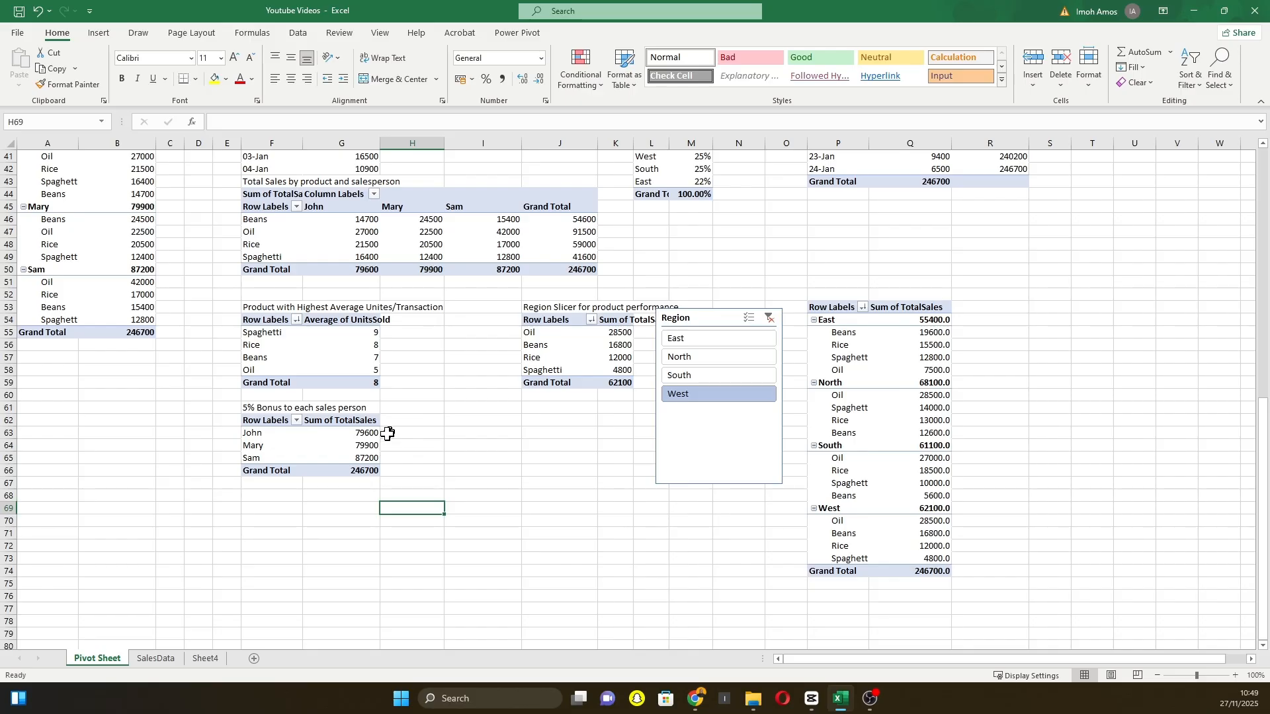
left_click(342, 432)
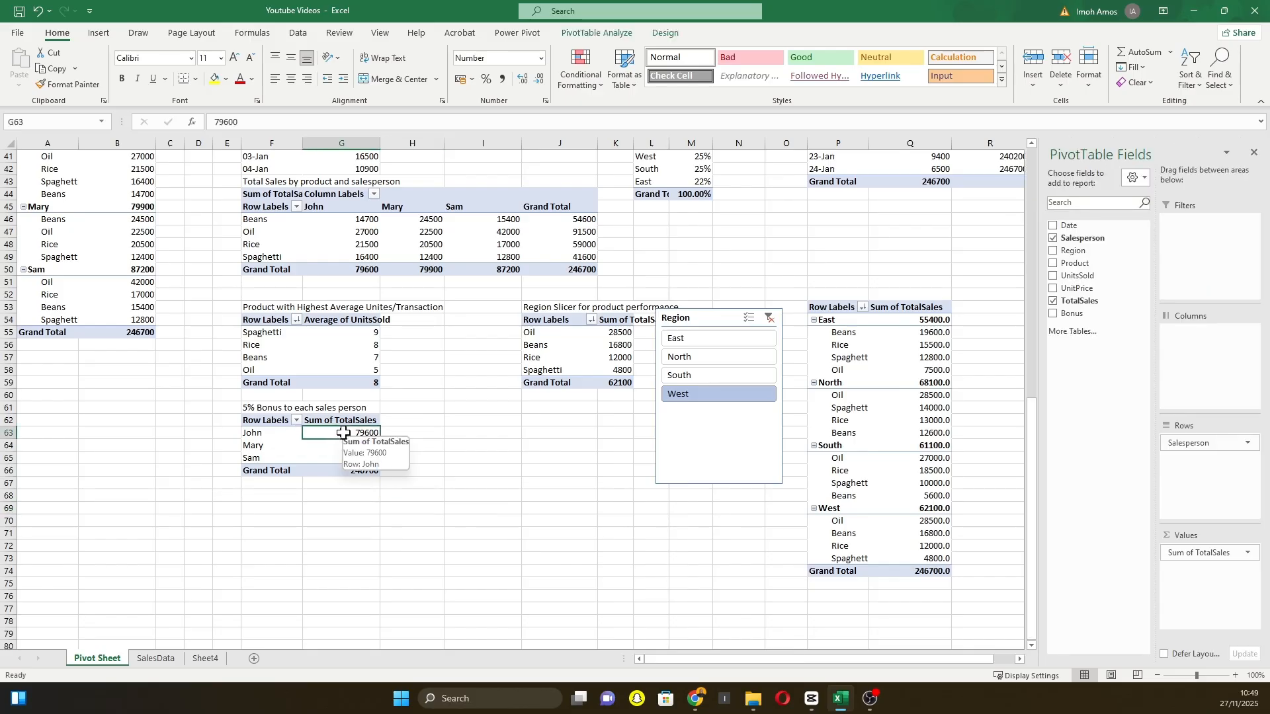
Step: Start a new calculated field in the salesperson bonus pivot table and name it "5% Bonus"
left_click(602, 34)
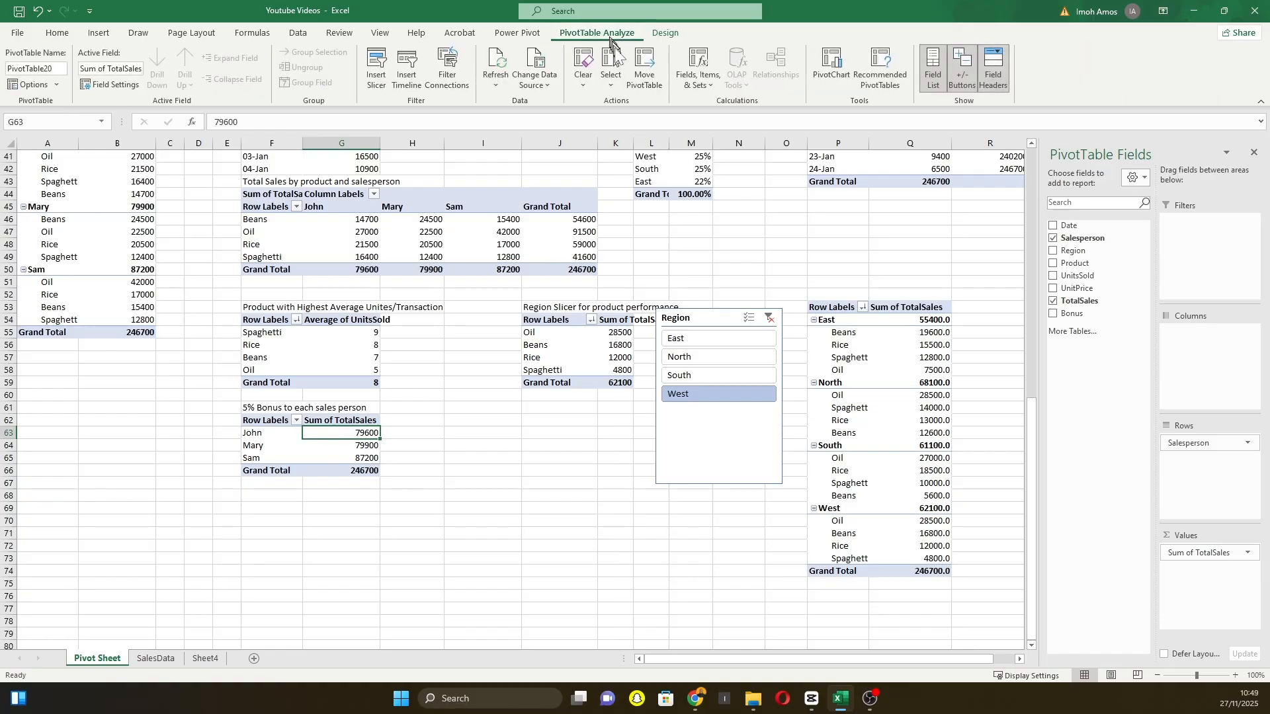
left_click(712, 82)
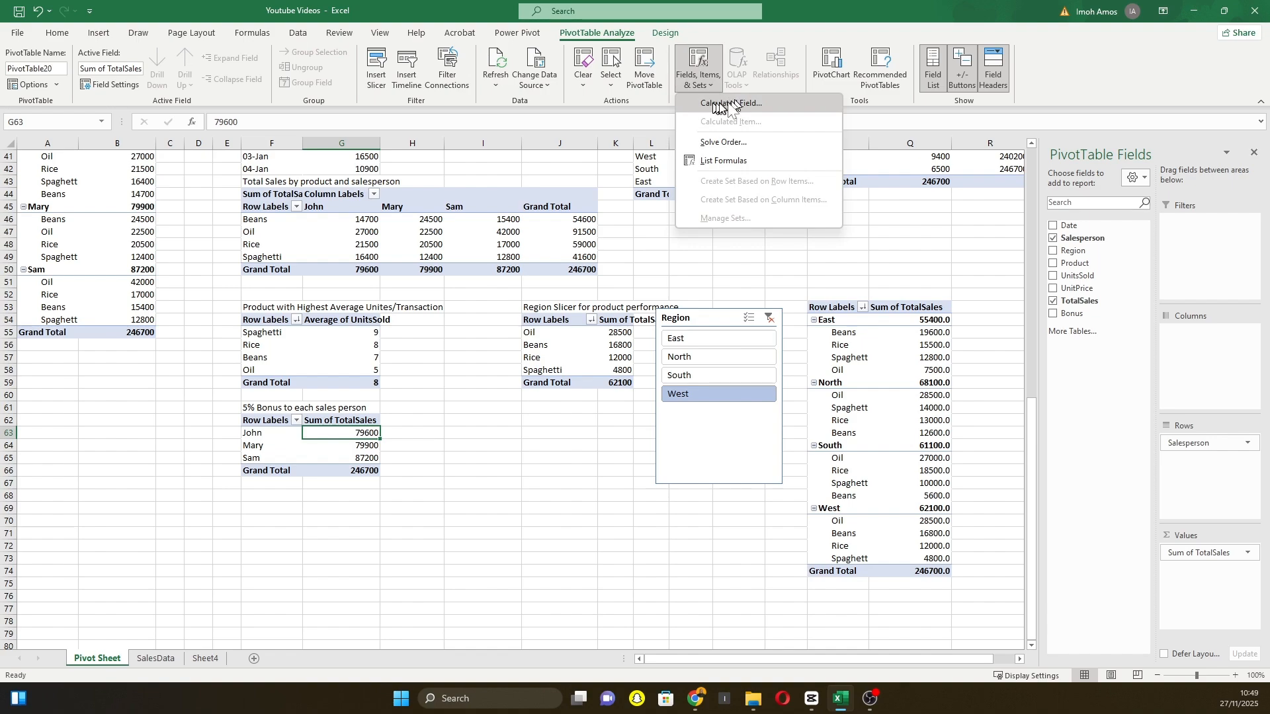
left_click(727, 103)
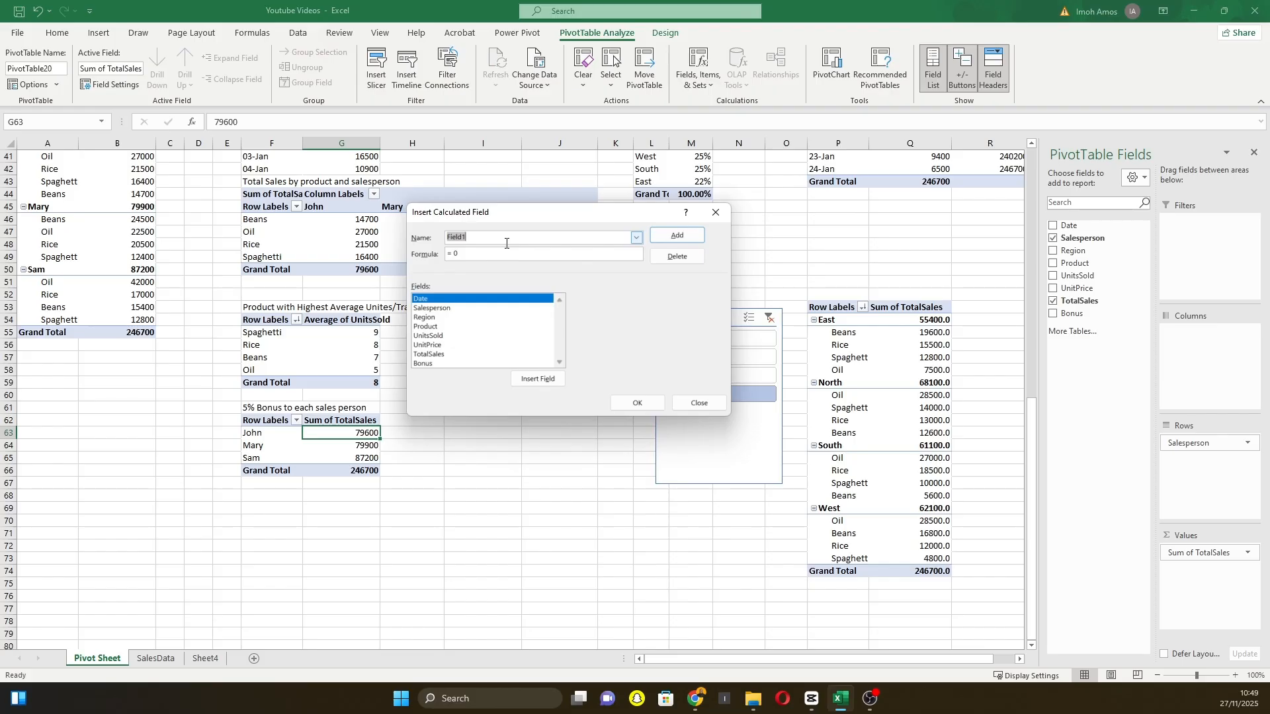
type("Bonus")
key("BackSpace")
type("5")
Step: Set the field's formula to TotalSales * 0.05, add it without replacing existing data, and widen column H
left_click(427, 356)
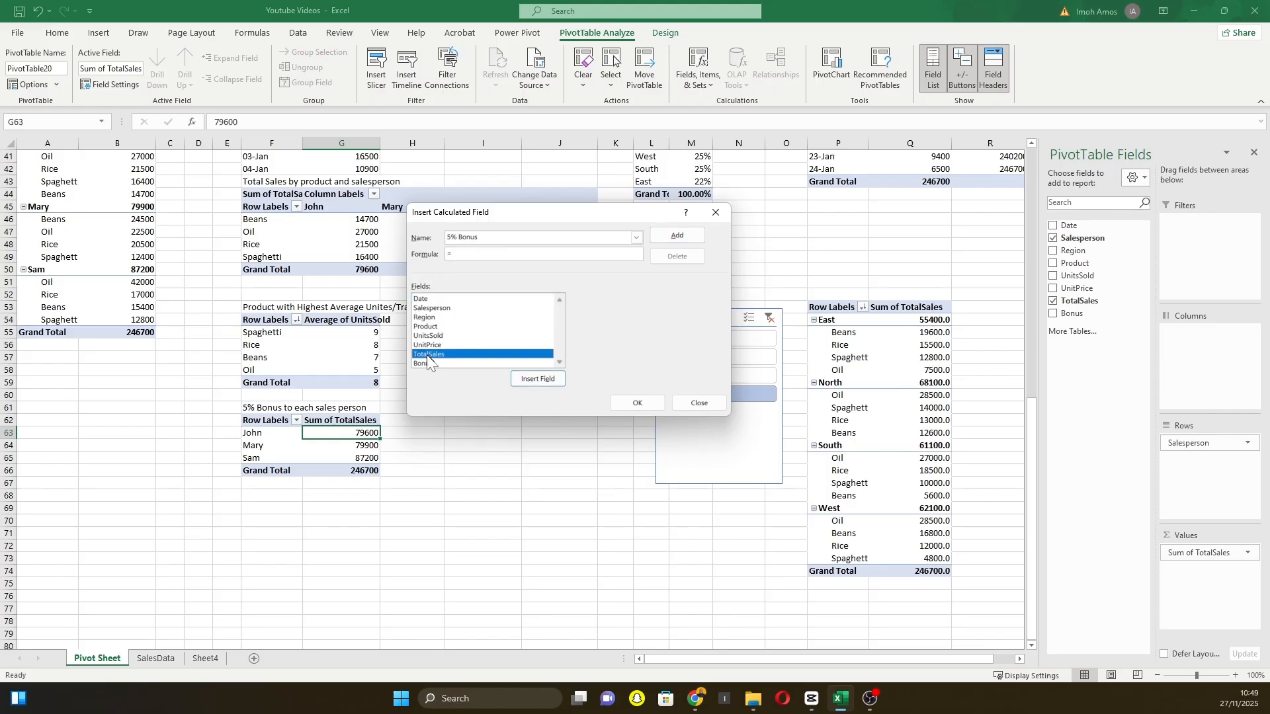
left_click(535, 379)
type("* 0.05")
left_click(638, 403)
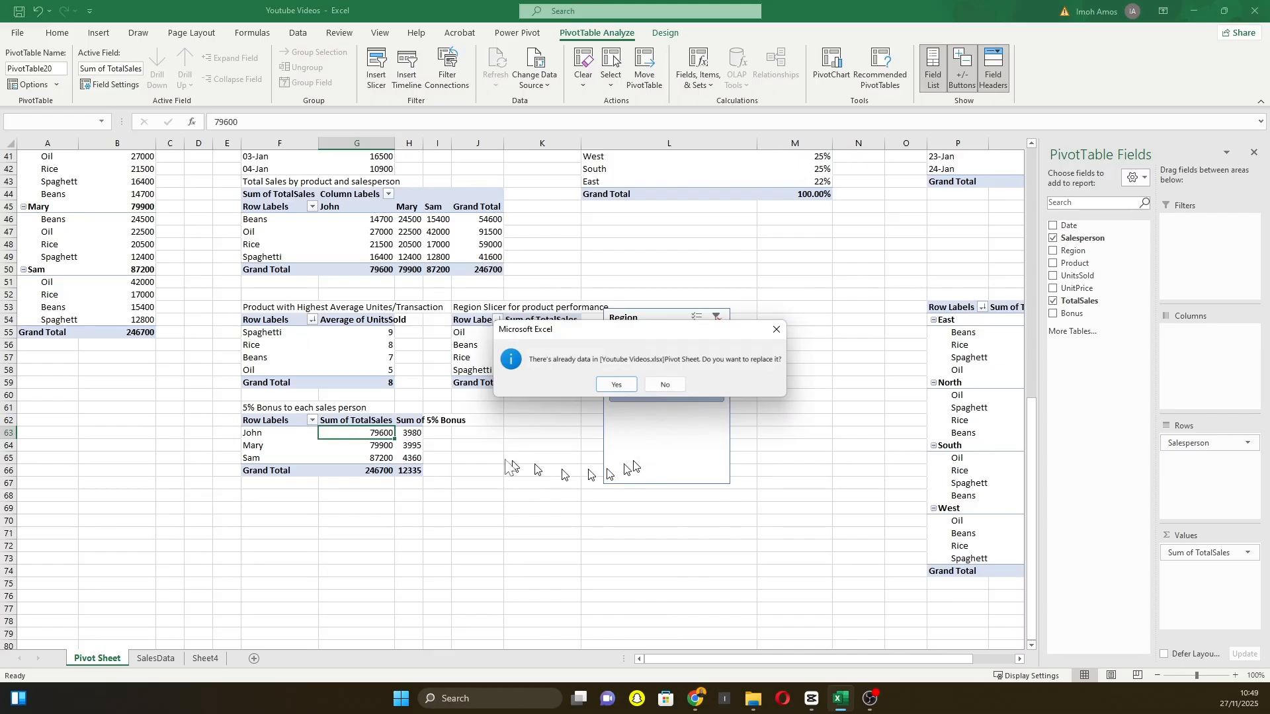
left_click(665, 385)
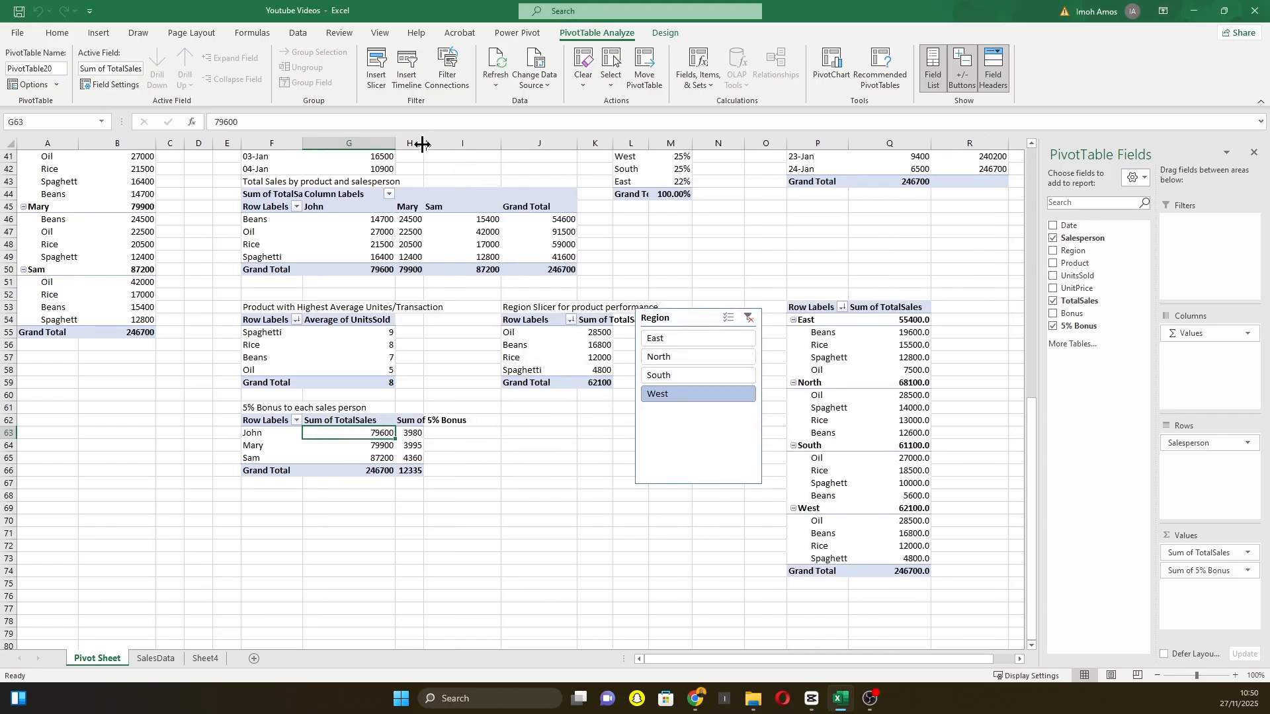
left_click_drag(423, 144, 465, 143)
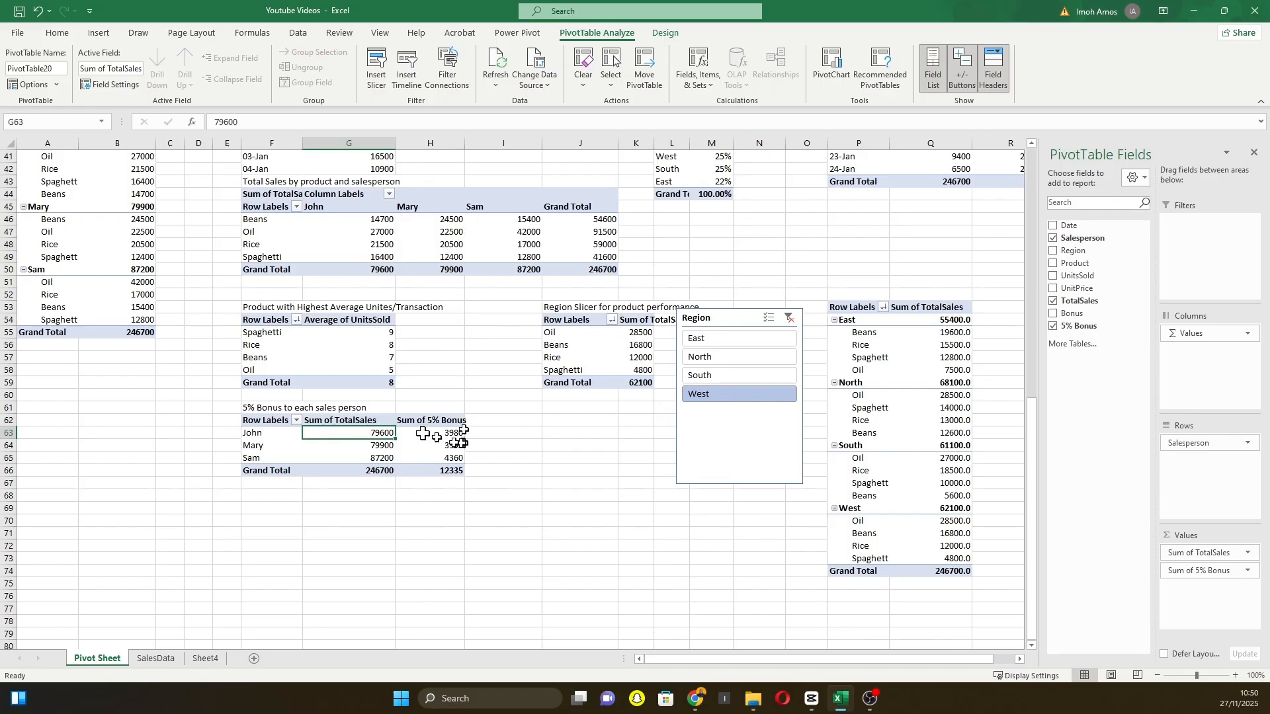
Step: Review how the Sum of 5% Bonus field's values are shown and keep No Calculation
left_click(1247, 573)
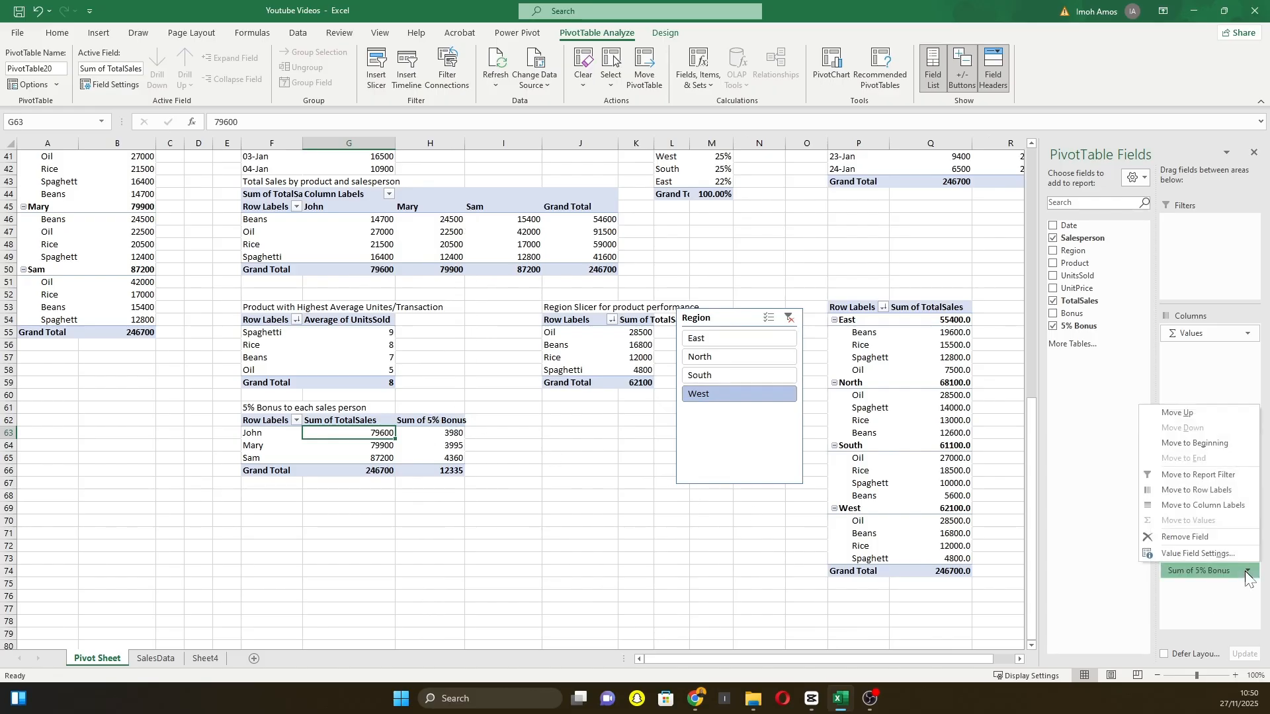
left_click(1205, 556)
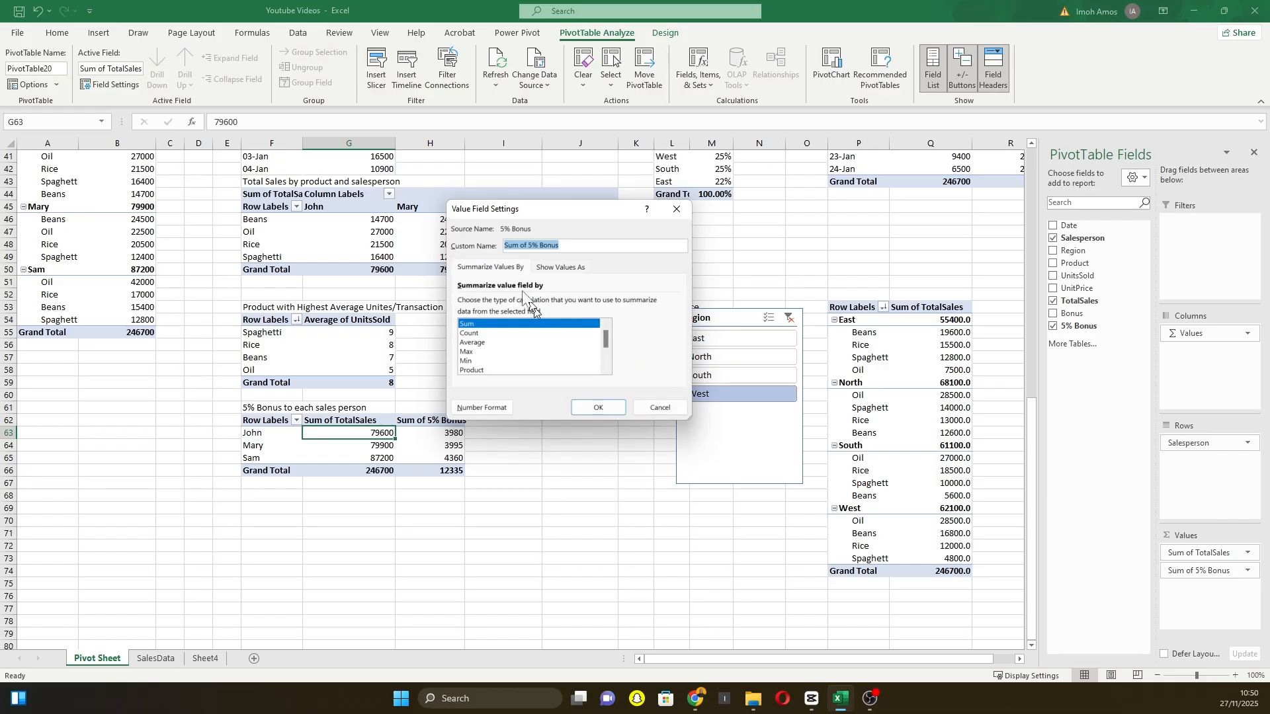
left_click(563, 268)
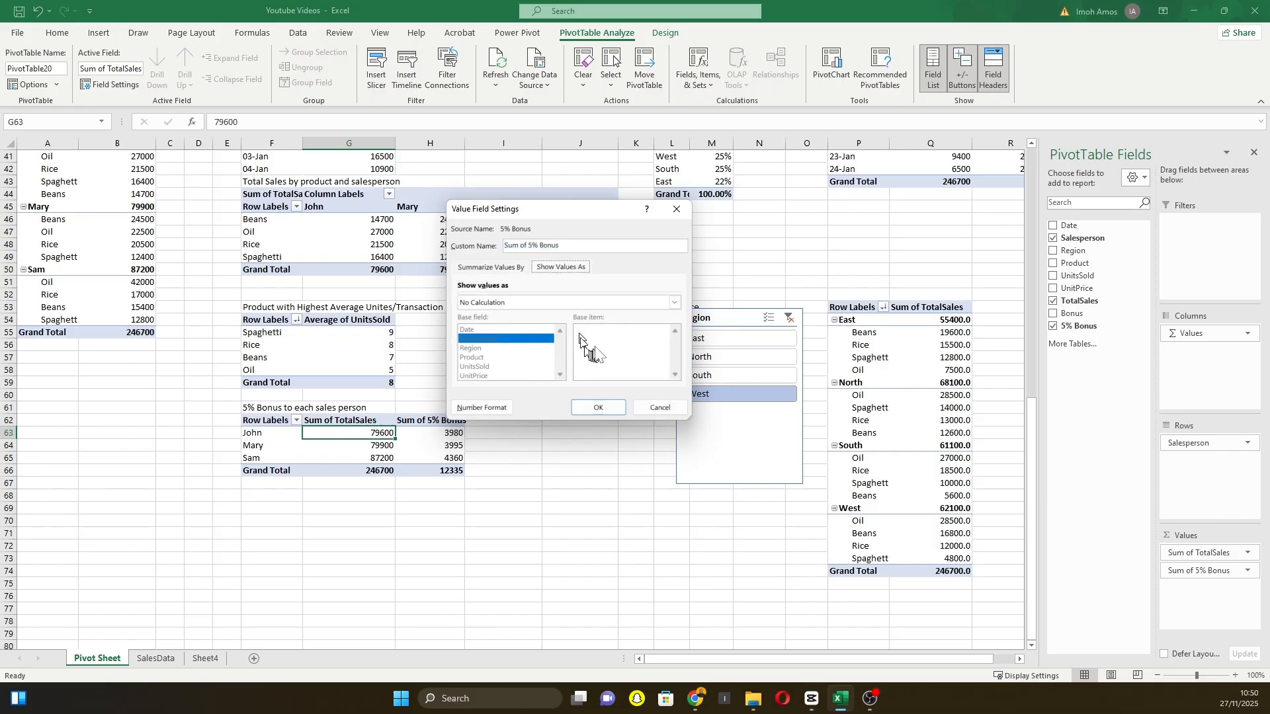
left_click(598, 302)
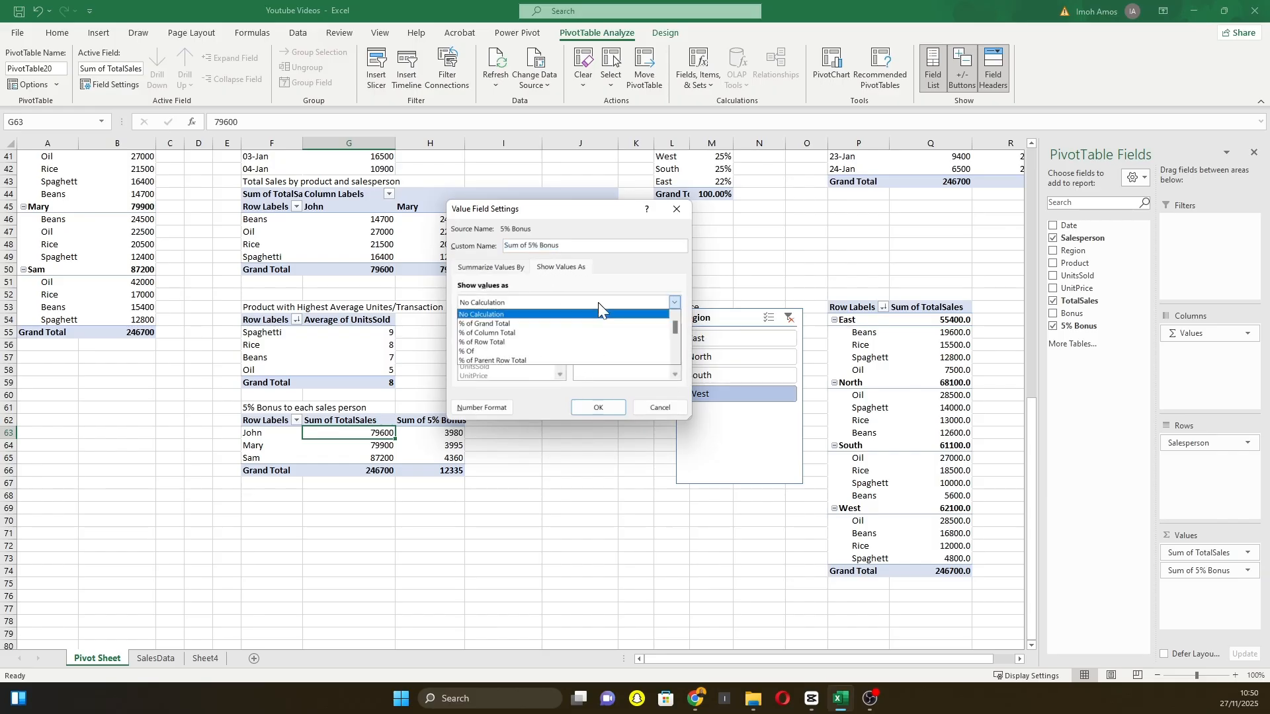
left_click(555, 316)
left_click(599, 407)
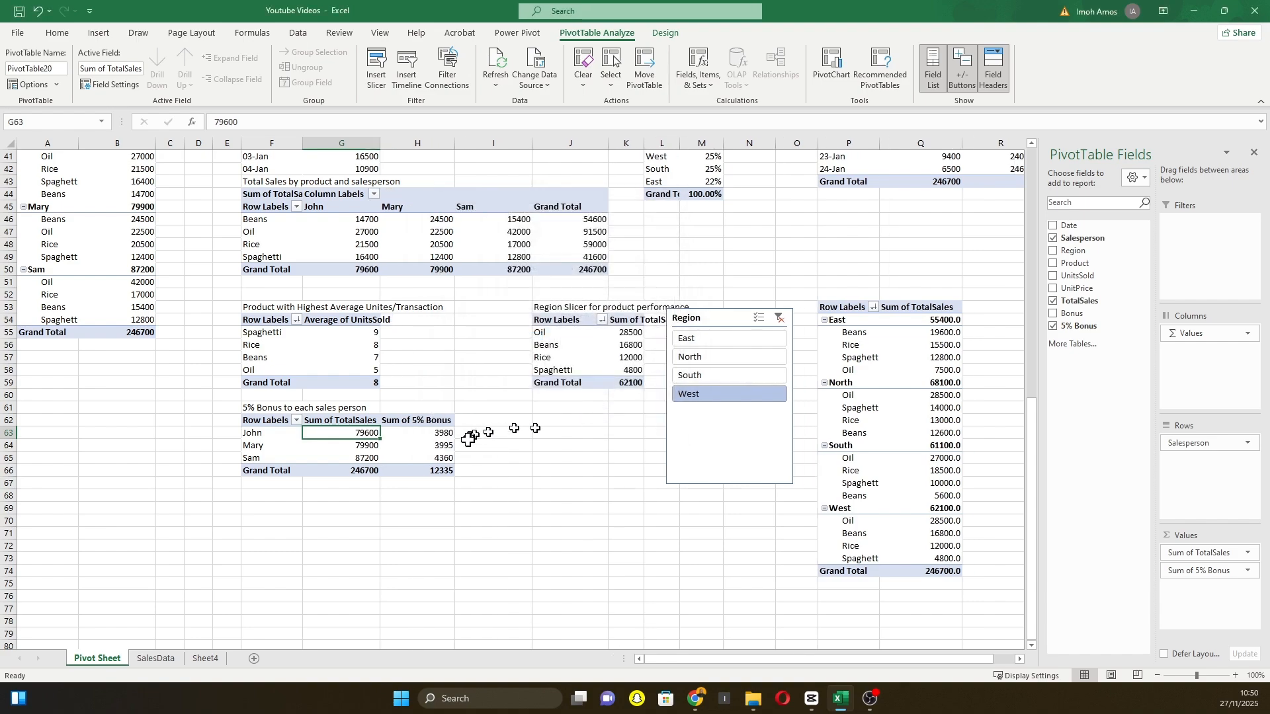
left_click(496, 493)
Step: Rename the Sum of 5% Bonus value field to "5%_Bonus"
left_click(406, 425)
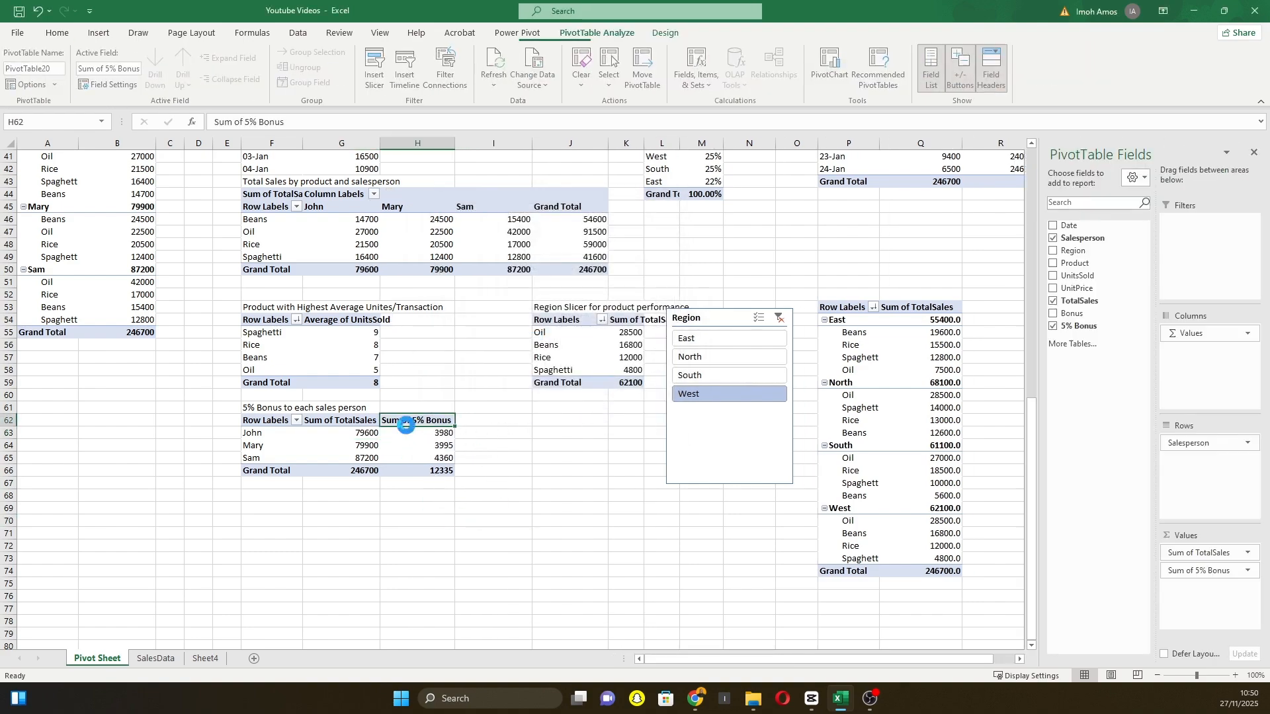
double_click(406, 426)
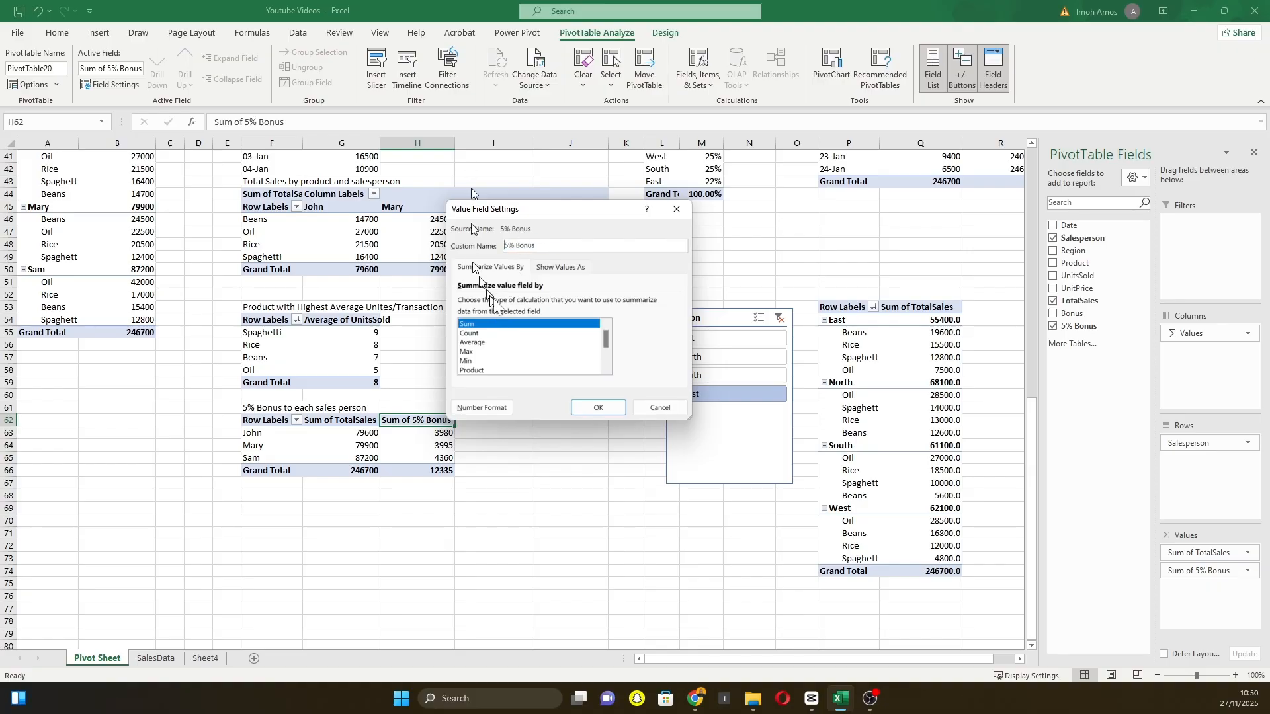
scroll(485, 351, "down", 2)
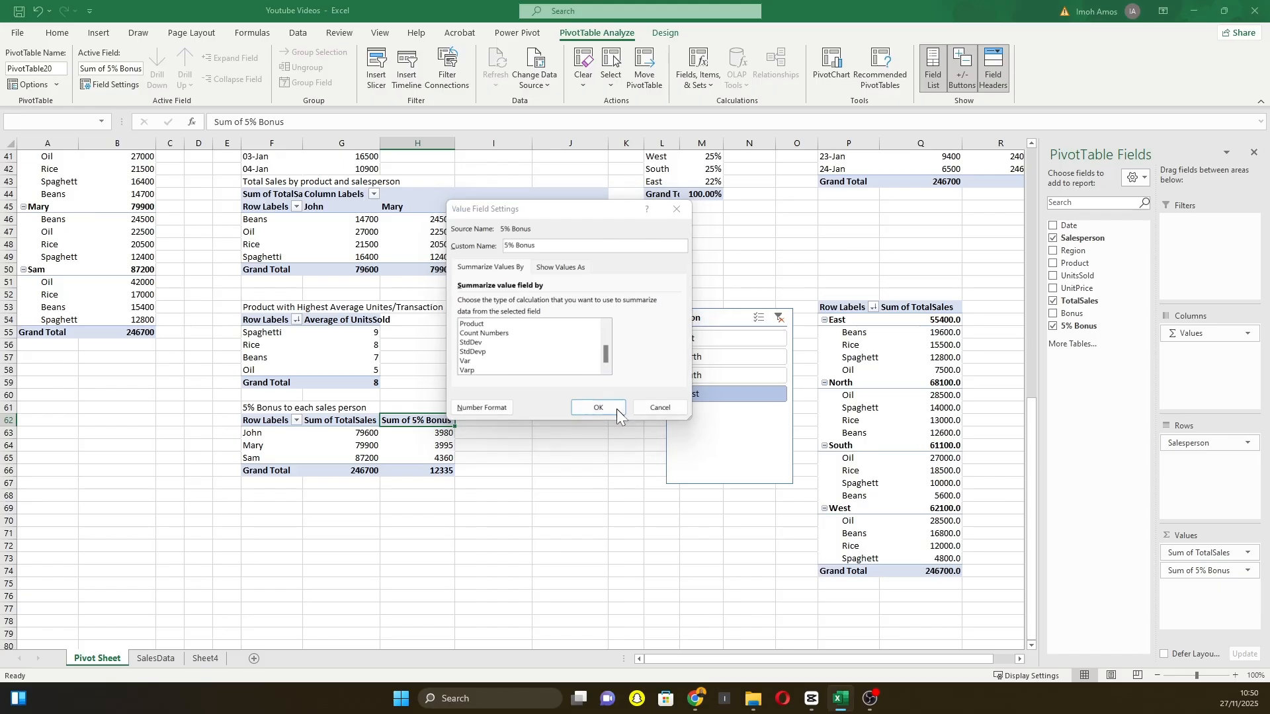
left_click(598, 408)
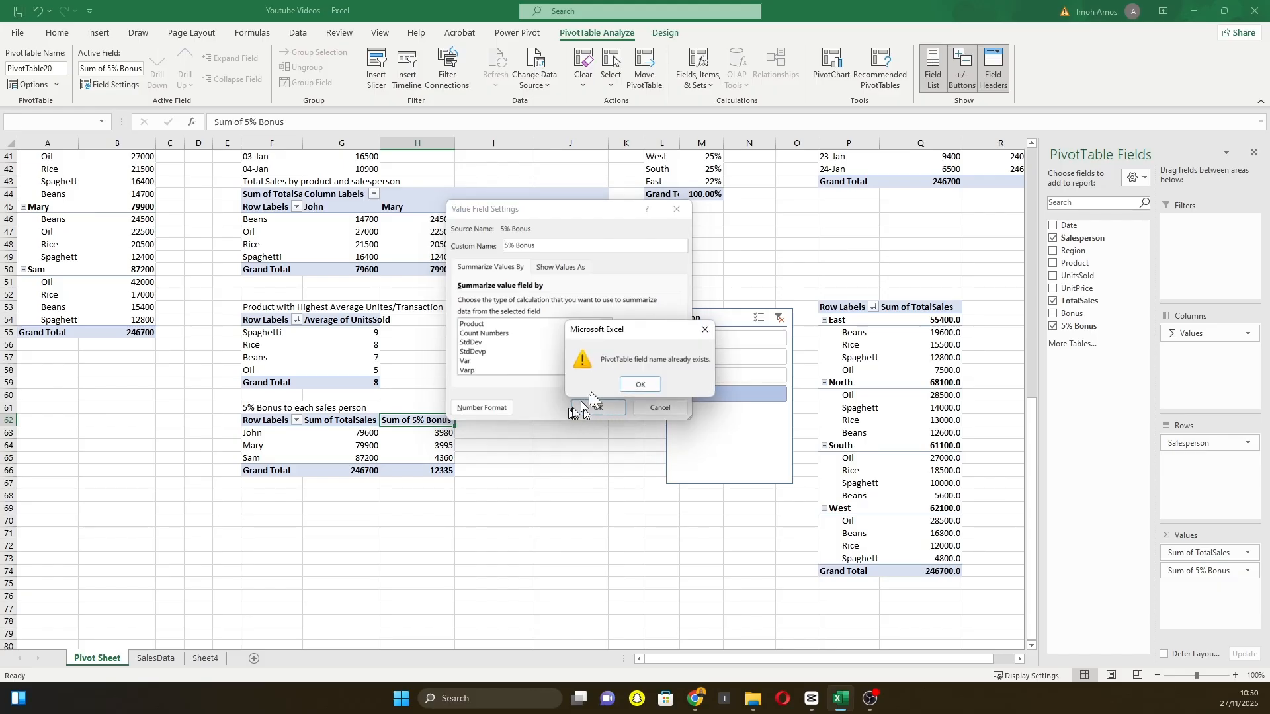
left_click(645, 385)
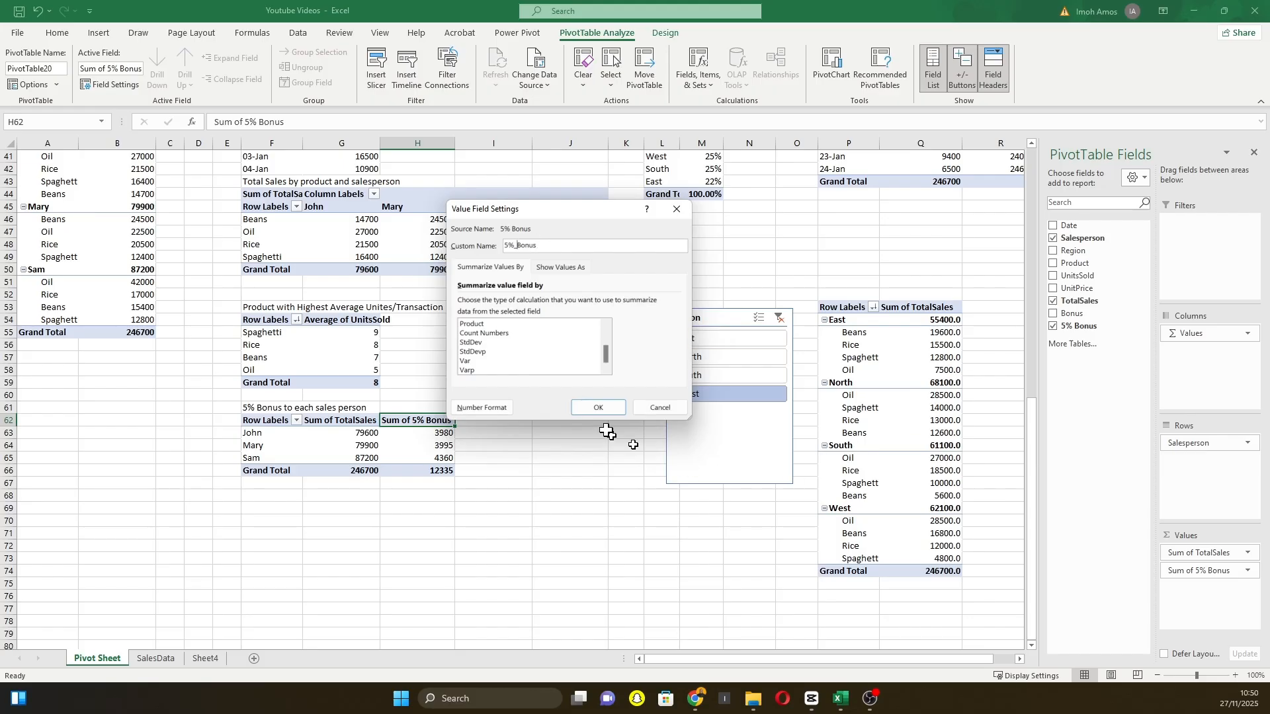
left_click(599, 407)
left_click(541, 543)
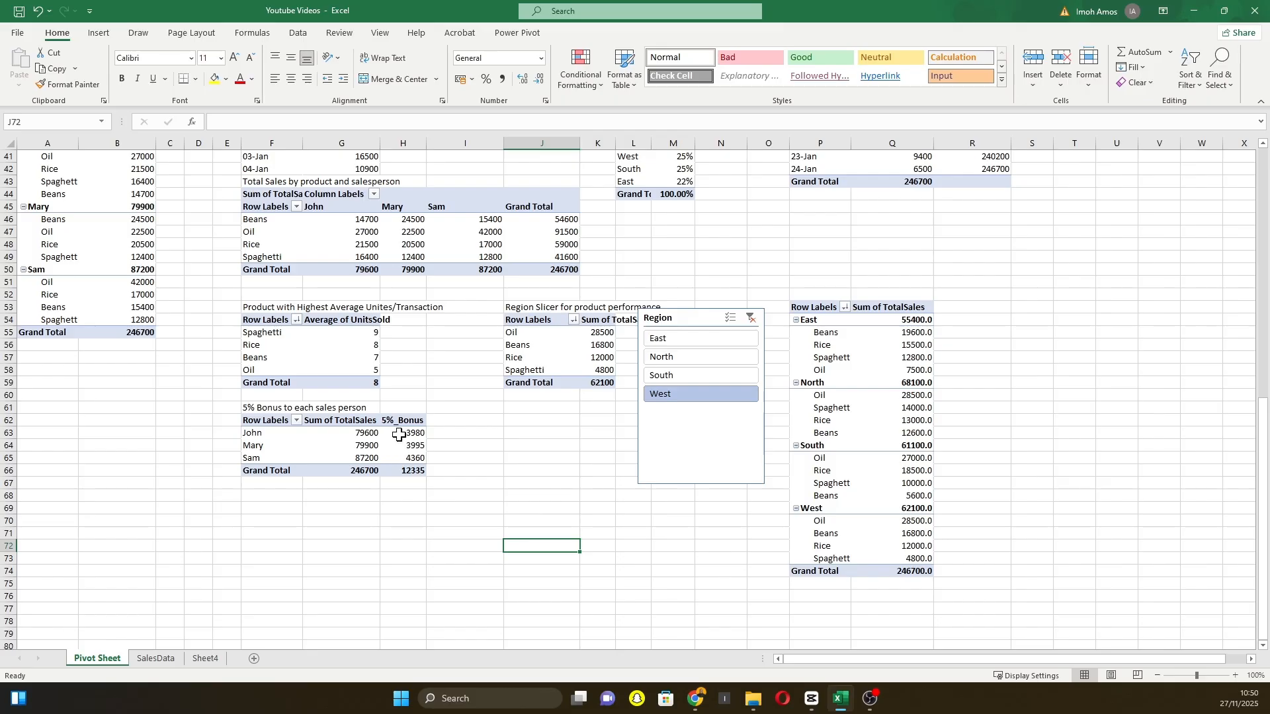
Step: Compare each salesperson's total sales with the matching 5%_Bonus value in the bonus pivot table
left_click(399, 435)
right_click(356, 438)
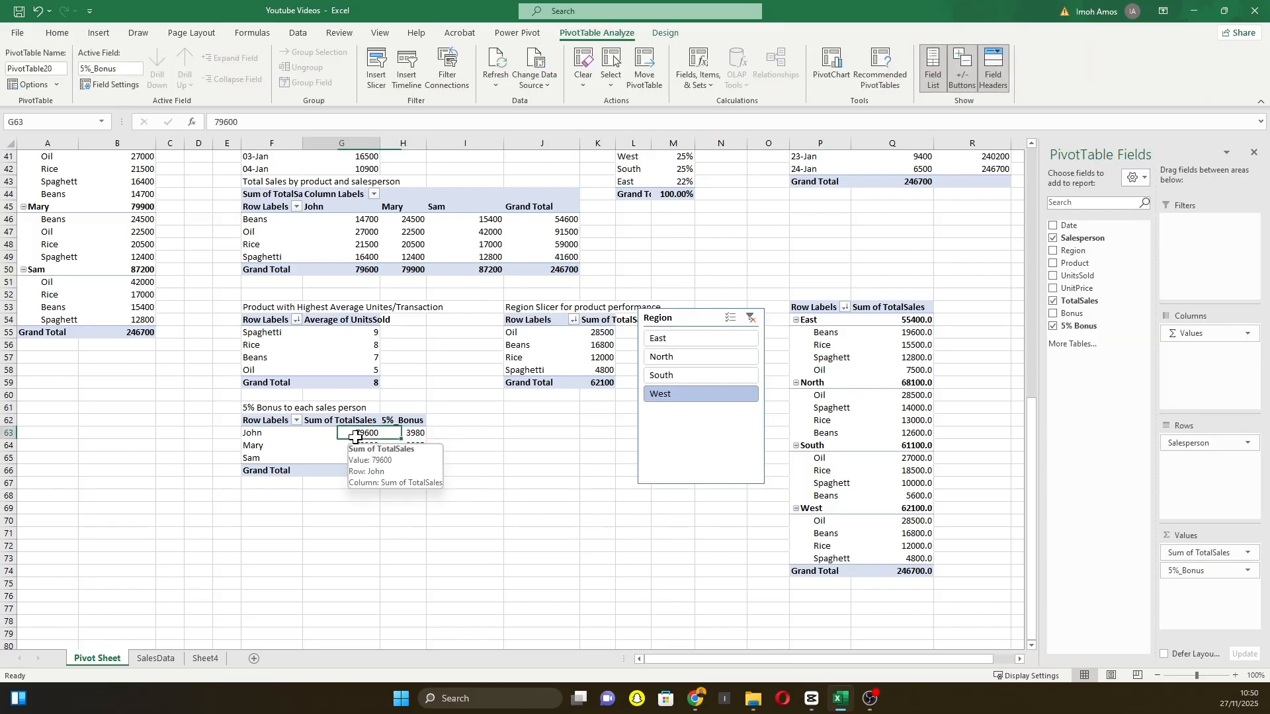
key("Escape")
left_click(365, 443)
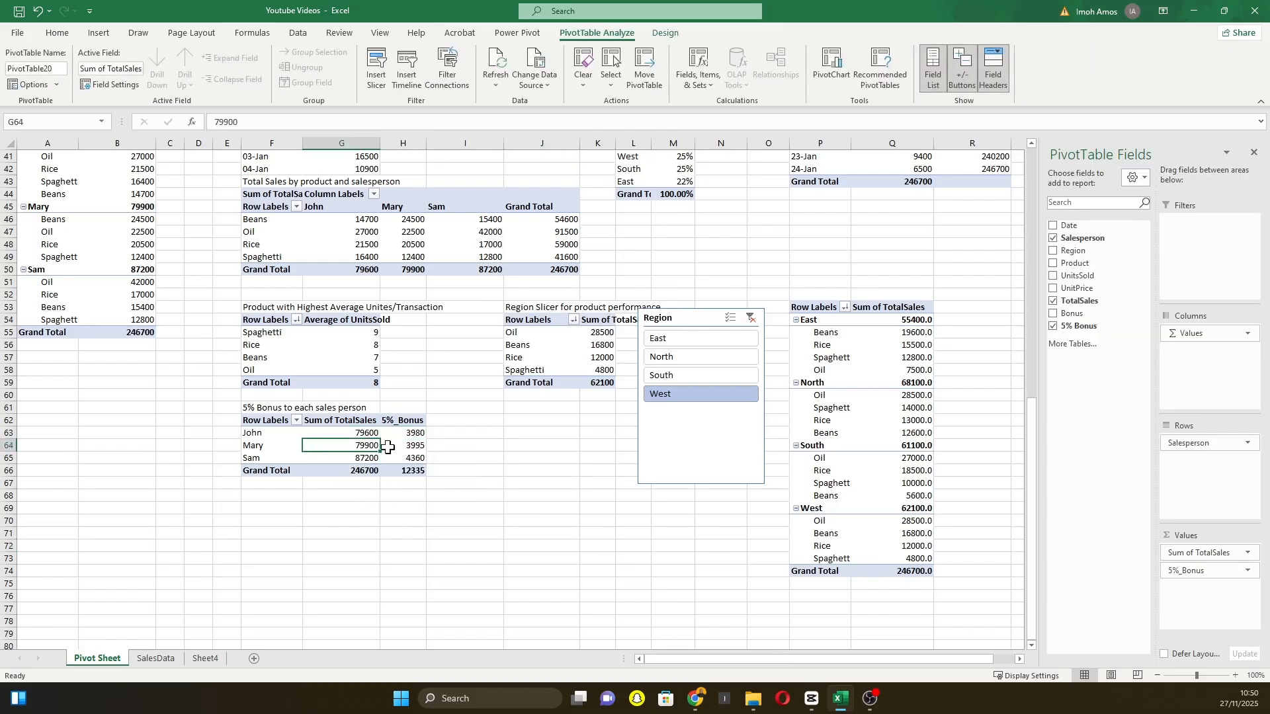
left_click(367, 461)
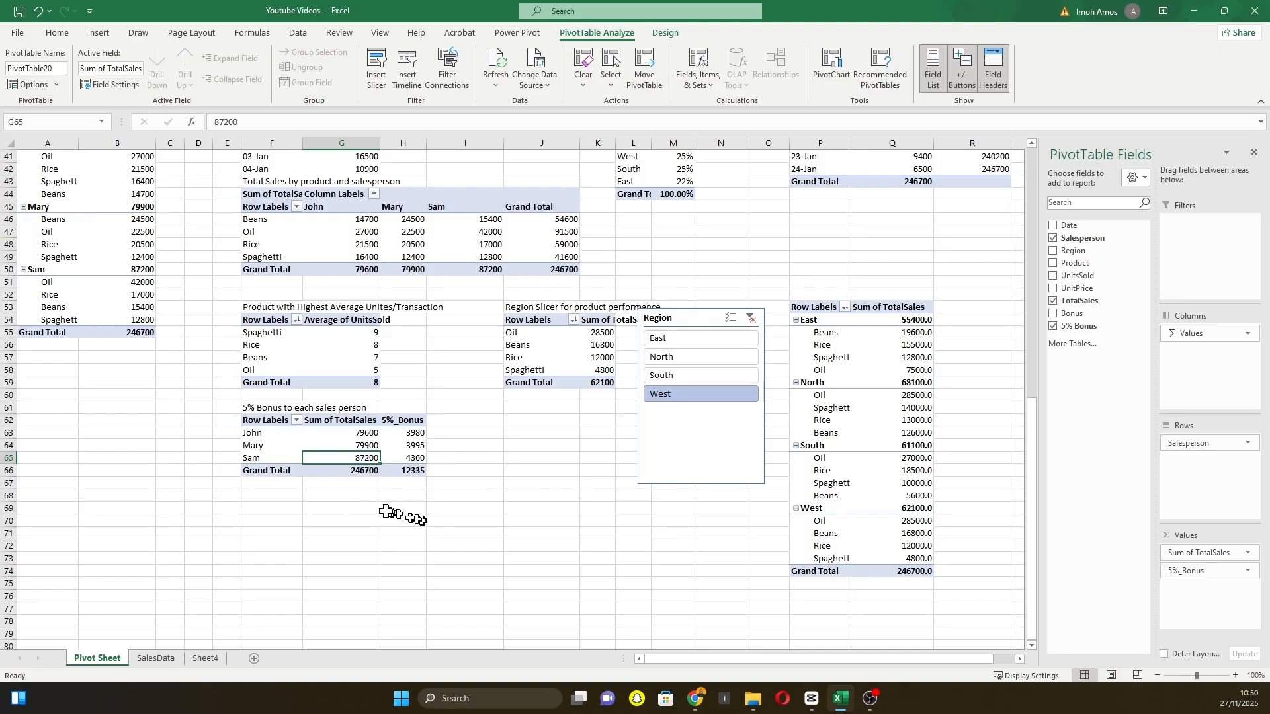
left_click(265, 434)
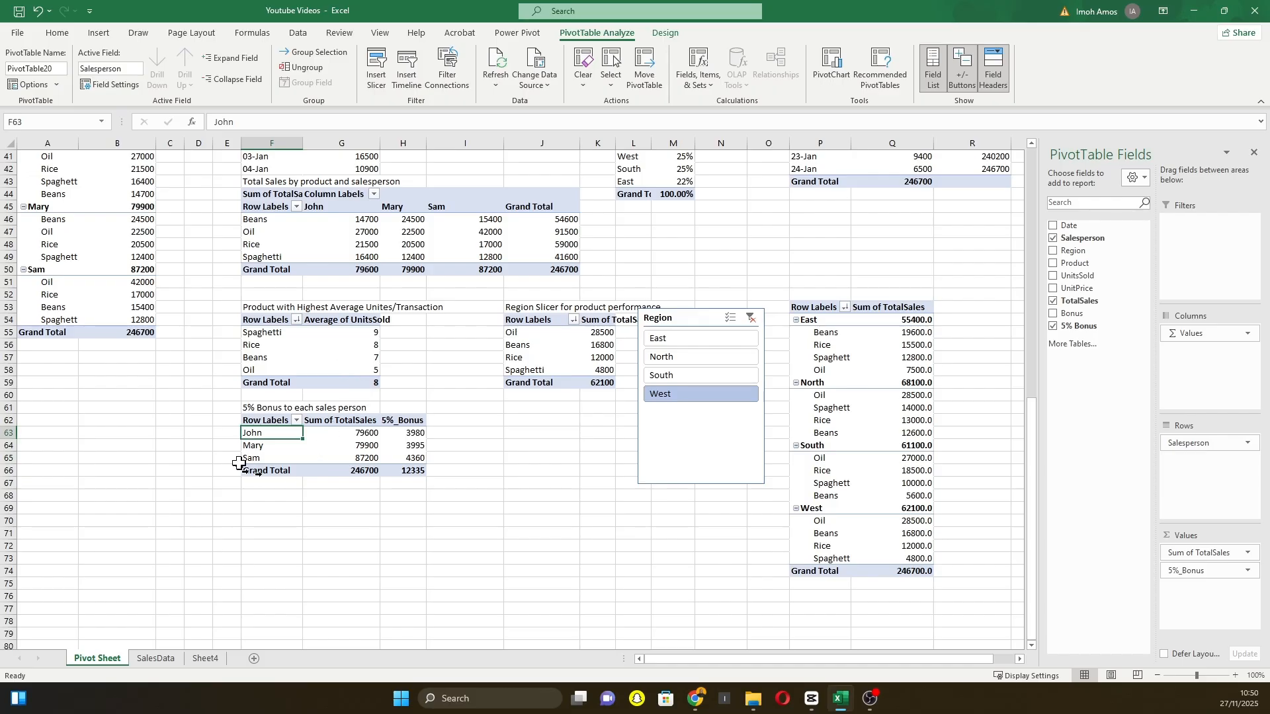
Step: Turn off grand totals for both rows and columns in the 5% bonus pivot table
left_click(257, 474)
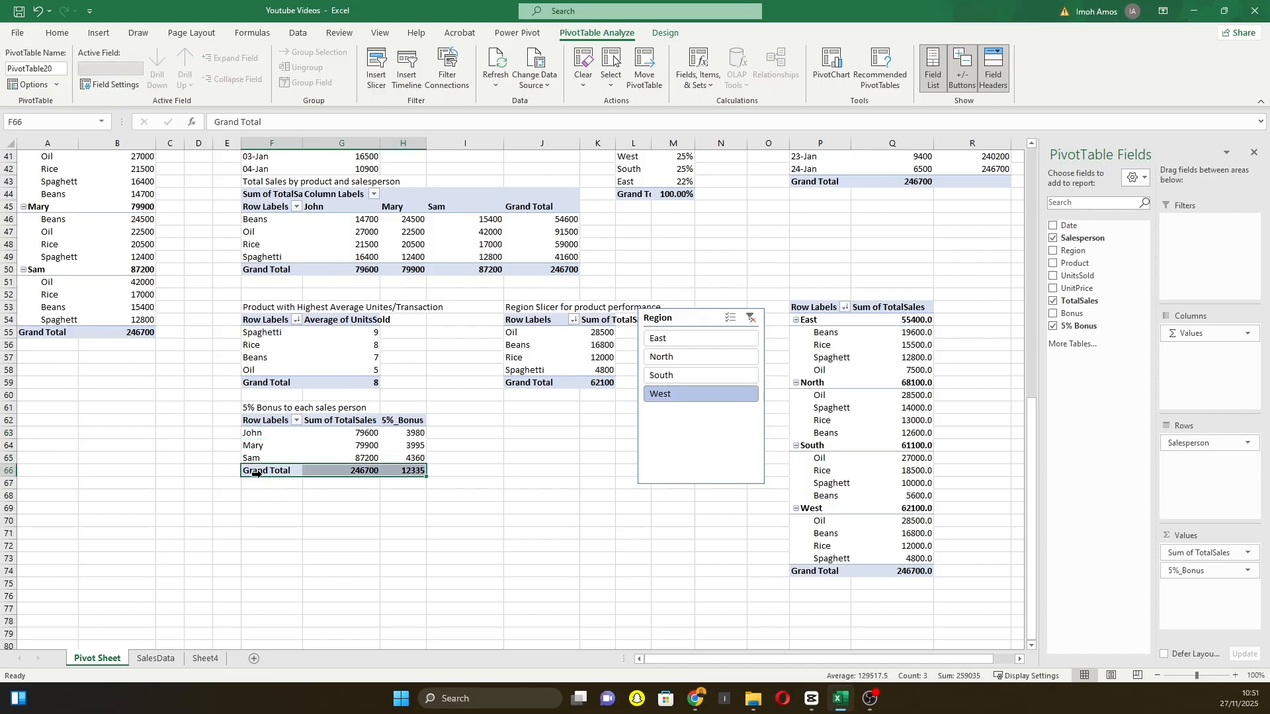
left_click(58, 84)
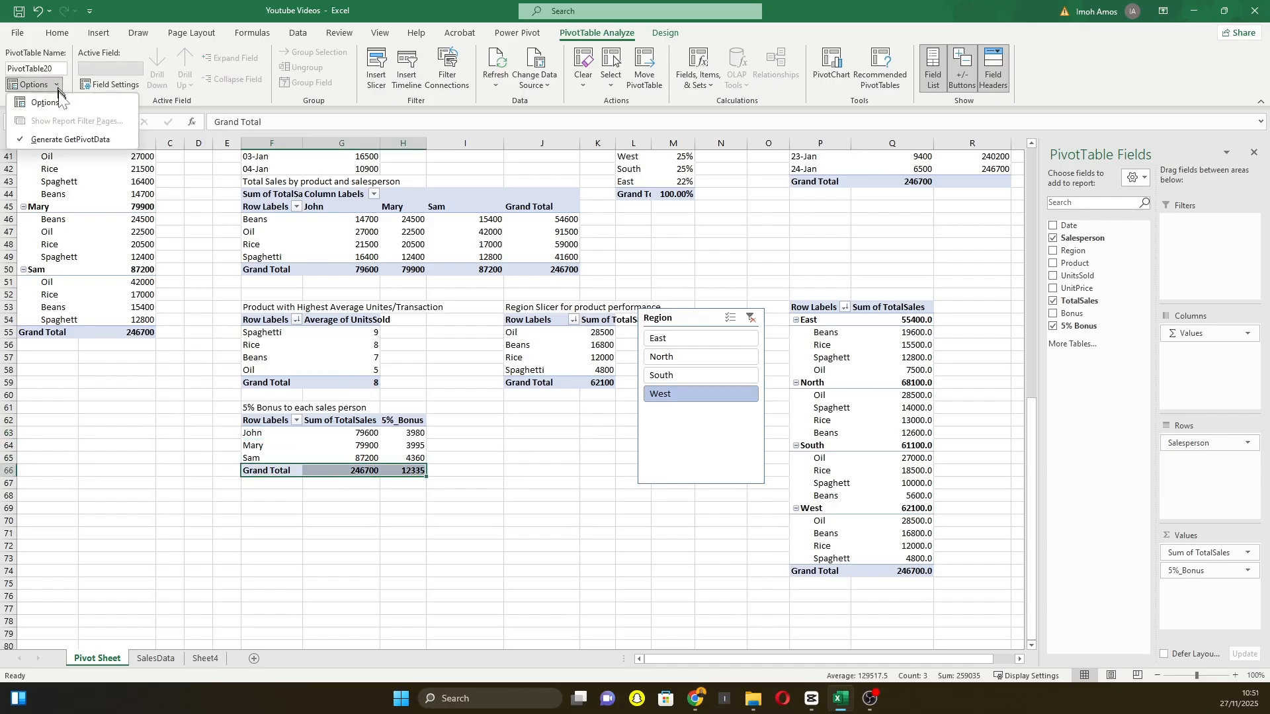
left_click(56, 105)
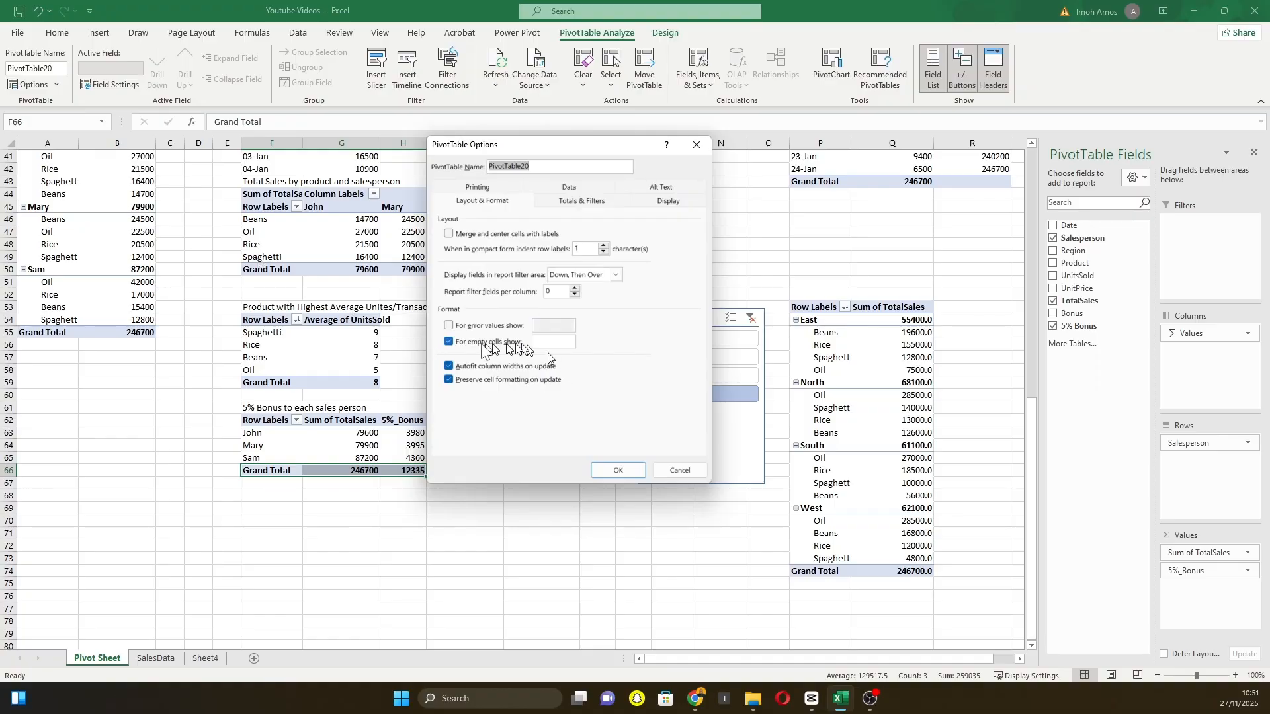
left_click(587, 202)
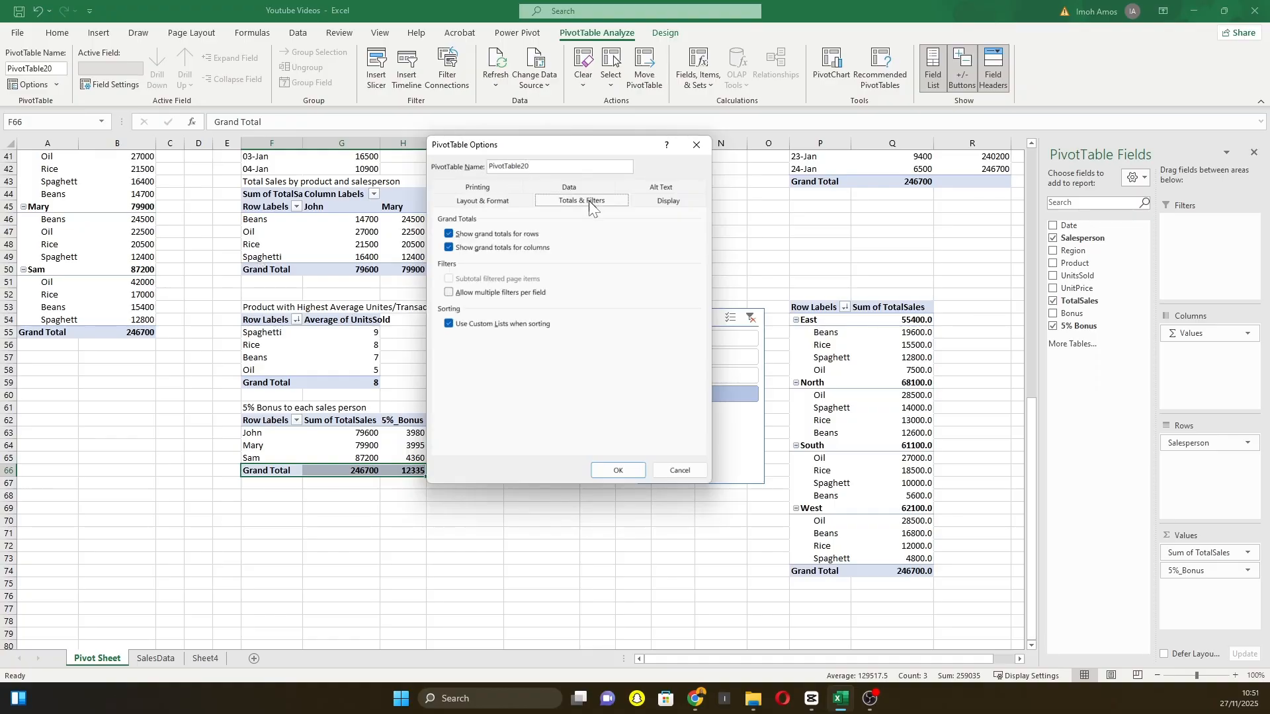
left_click(453, 251)
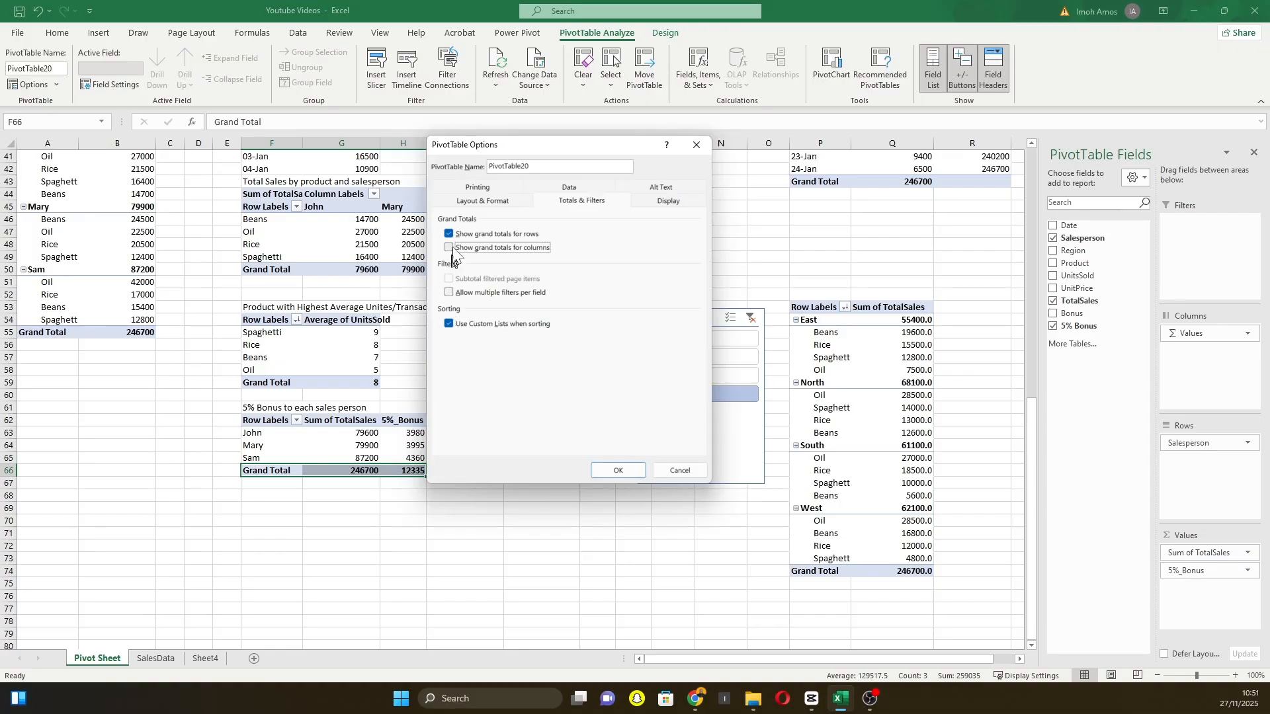
left_click(449, 235)
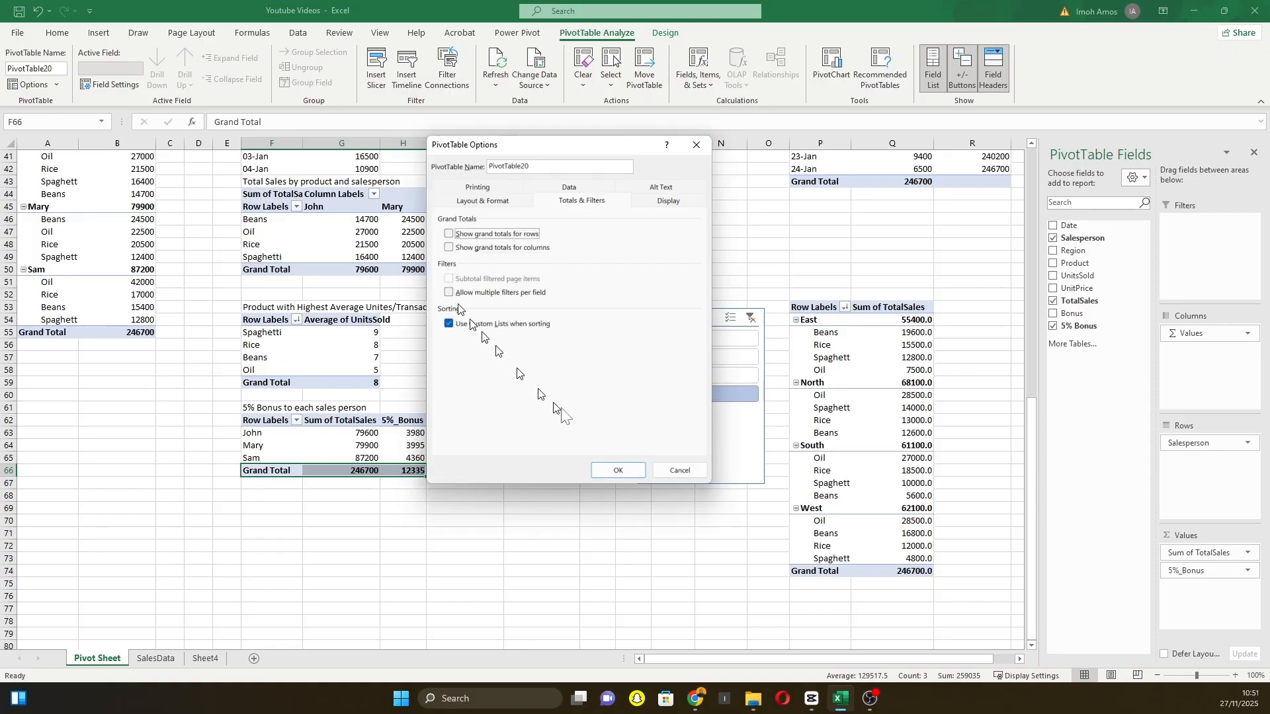
left_click(618, 470)
left_click(338, 533)
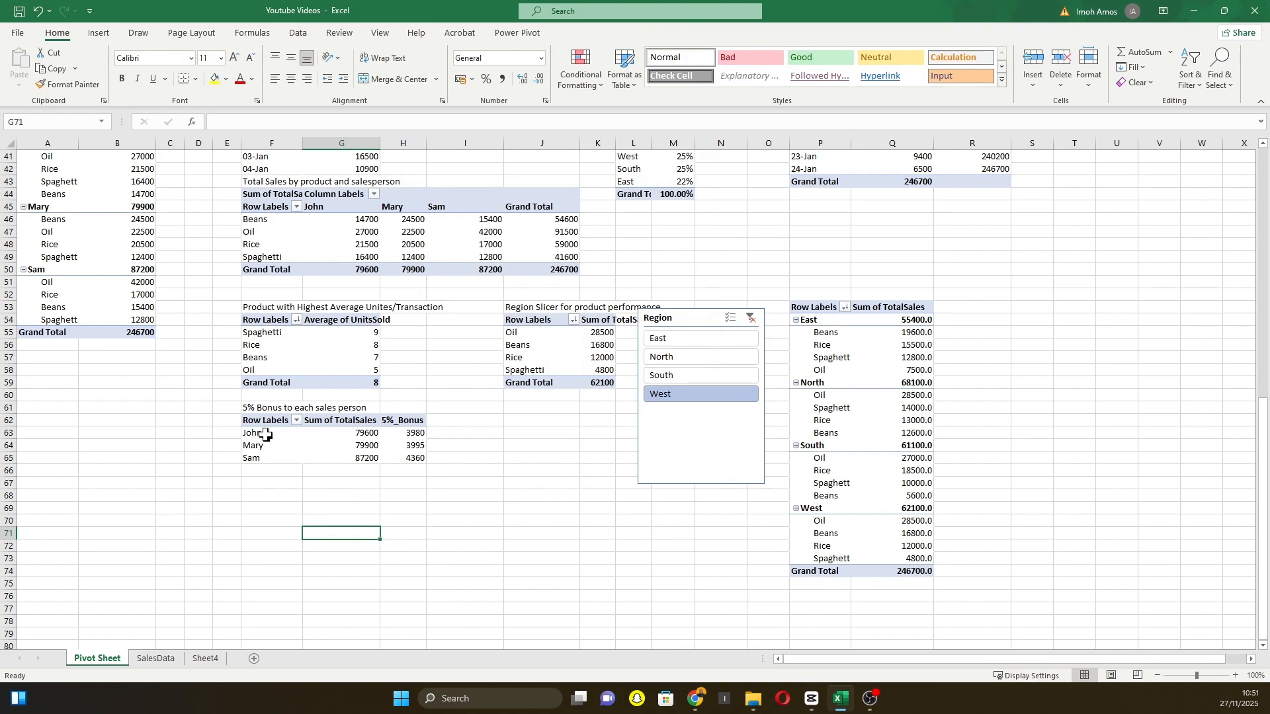
Step: Apply a light yellow PivotTable style to the "Total Sales by product and salesperson" pivot table
left_click(355, 192)
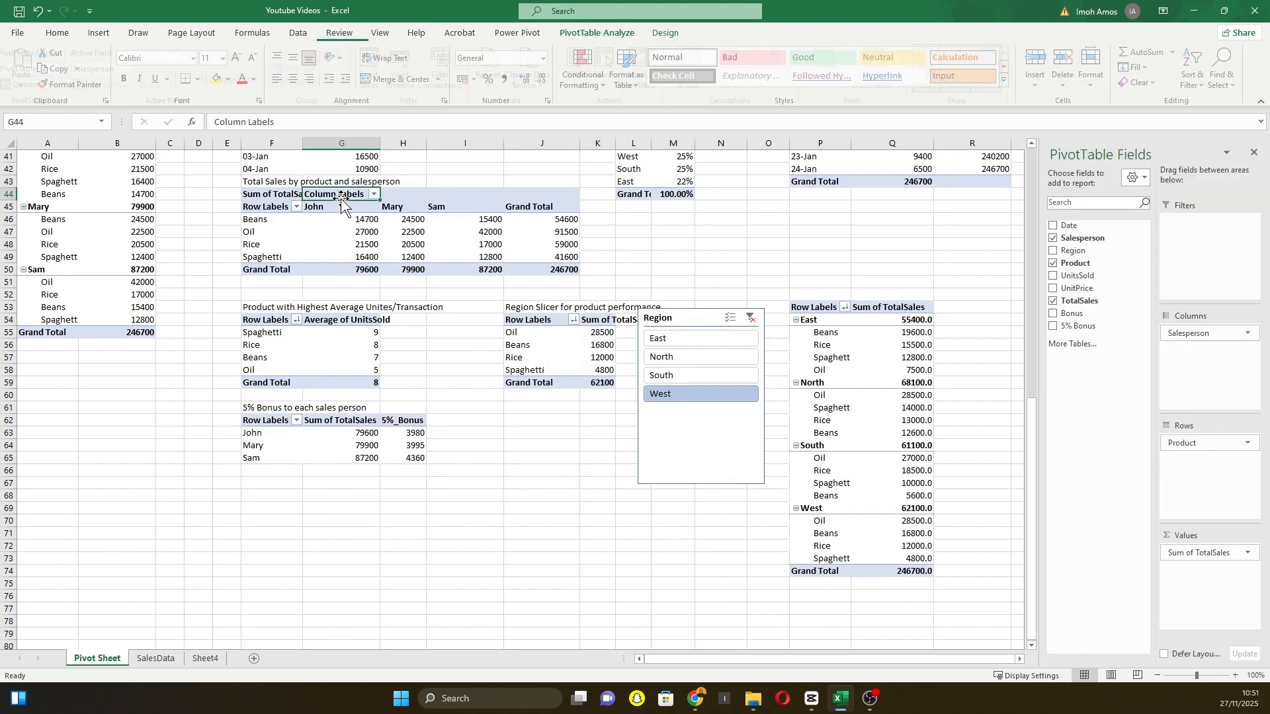
left_click(665, 32)
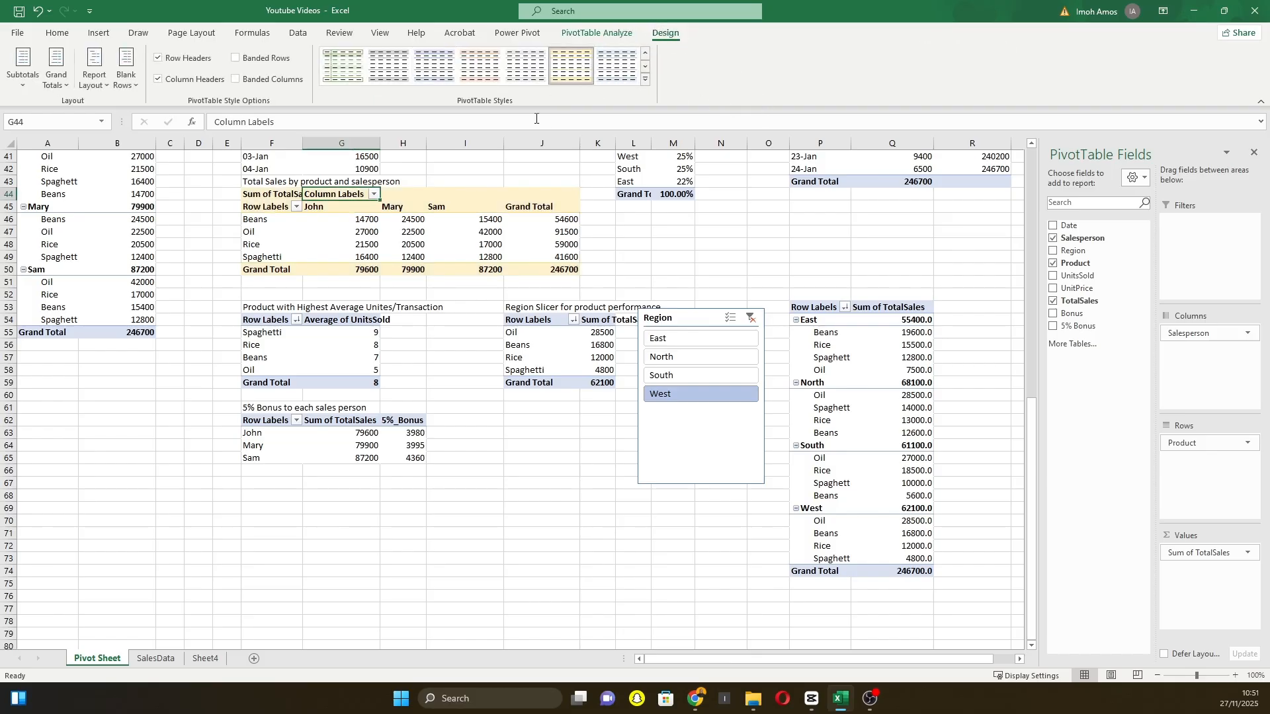
left_click(471, 421)
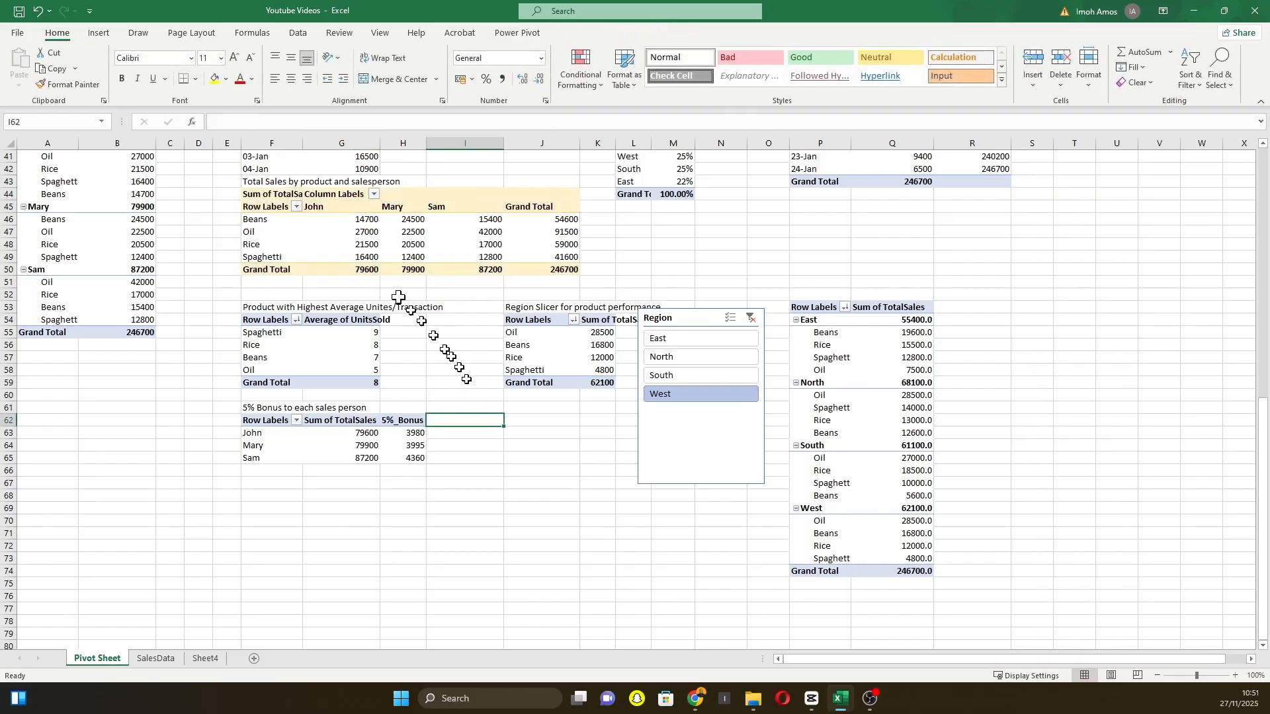
Step: Set the "Total Sales by product and salesperson" pivot table to show no subtotals
left_click(337, 198)
left_click(414, 196)
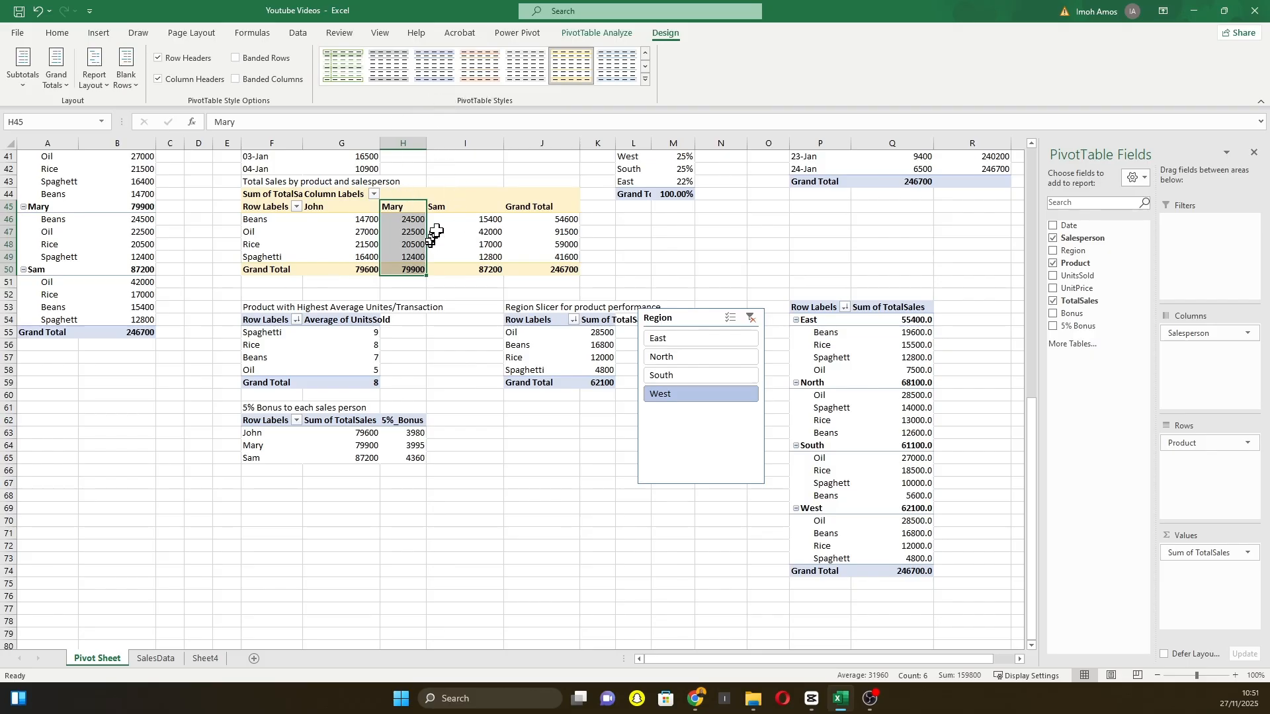
left_click(469, 232)
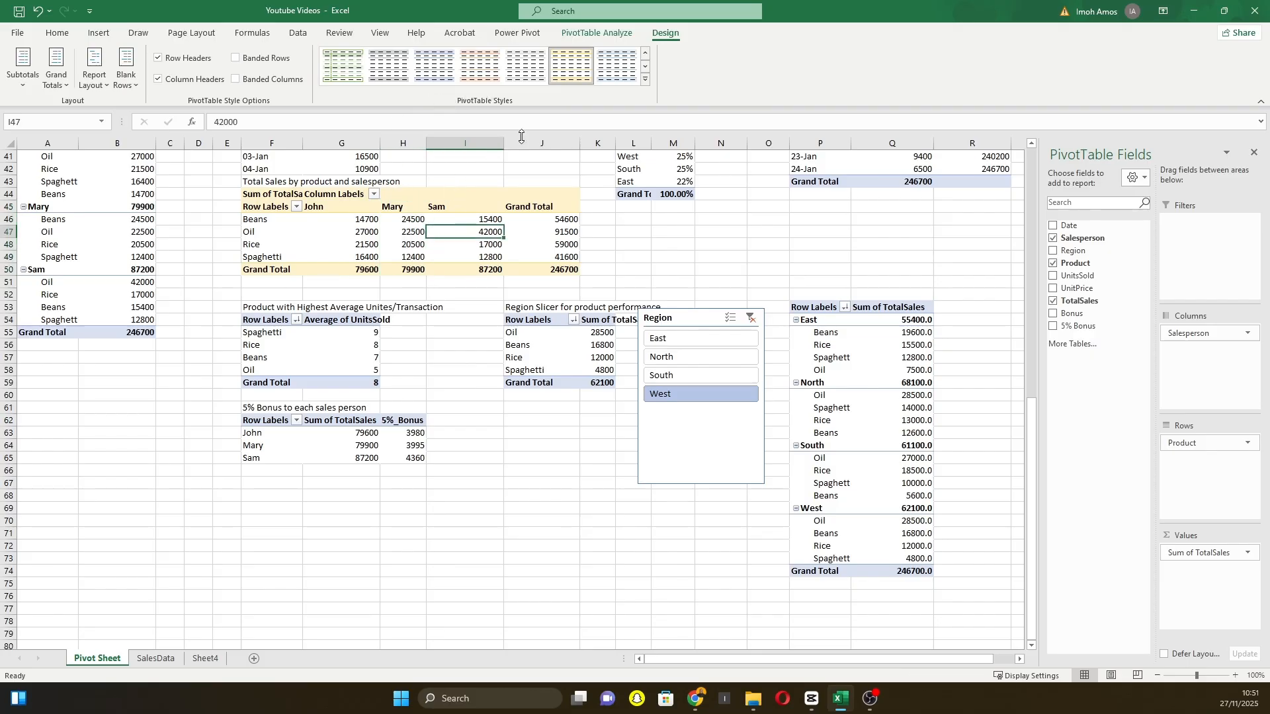
left_click(20, 80)
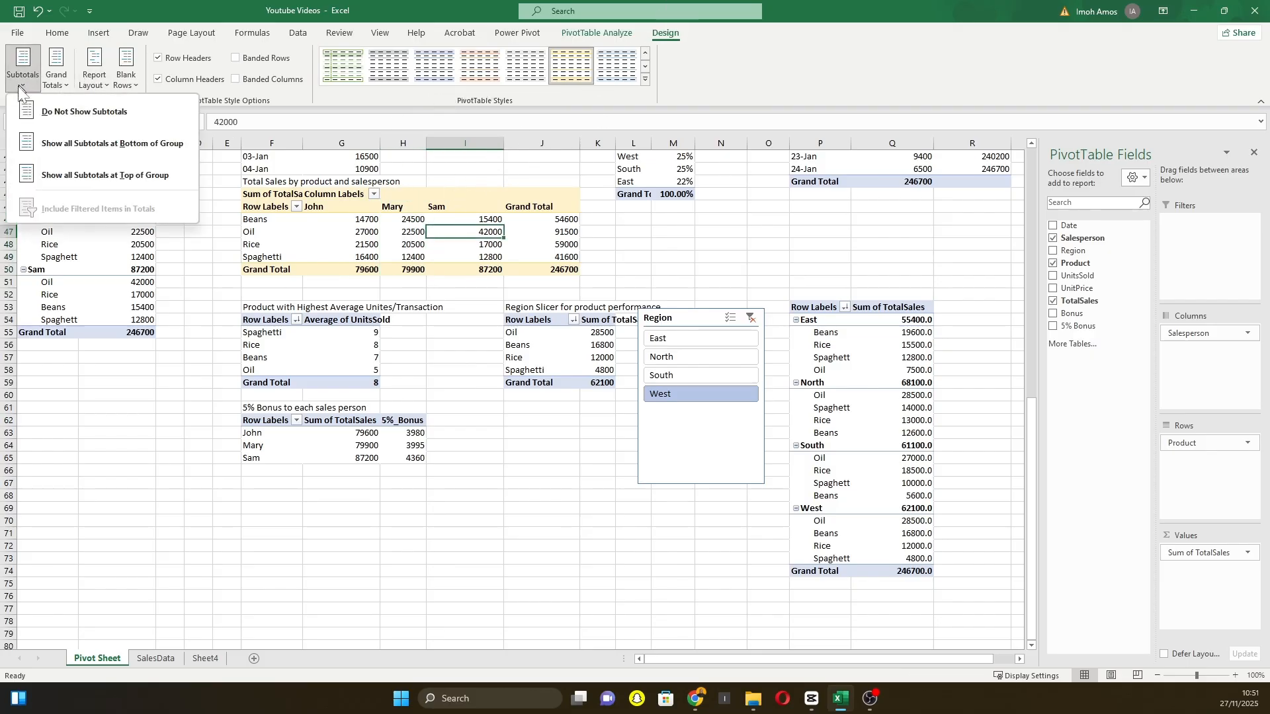
left_click(50, 123)
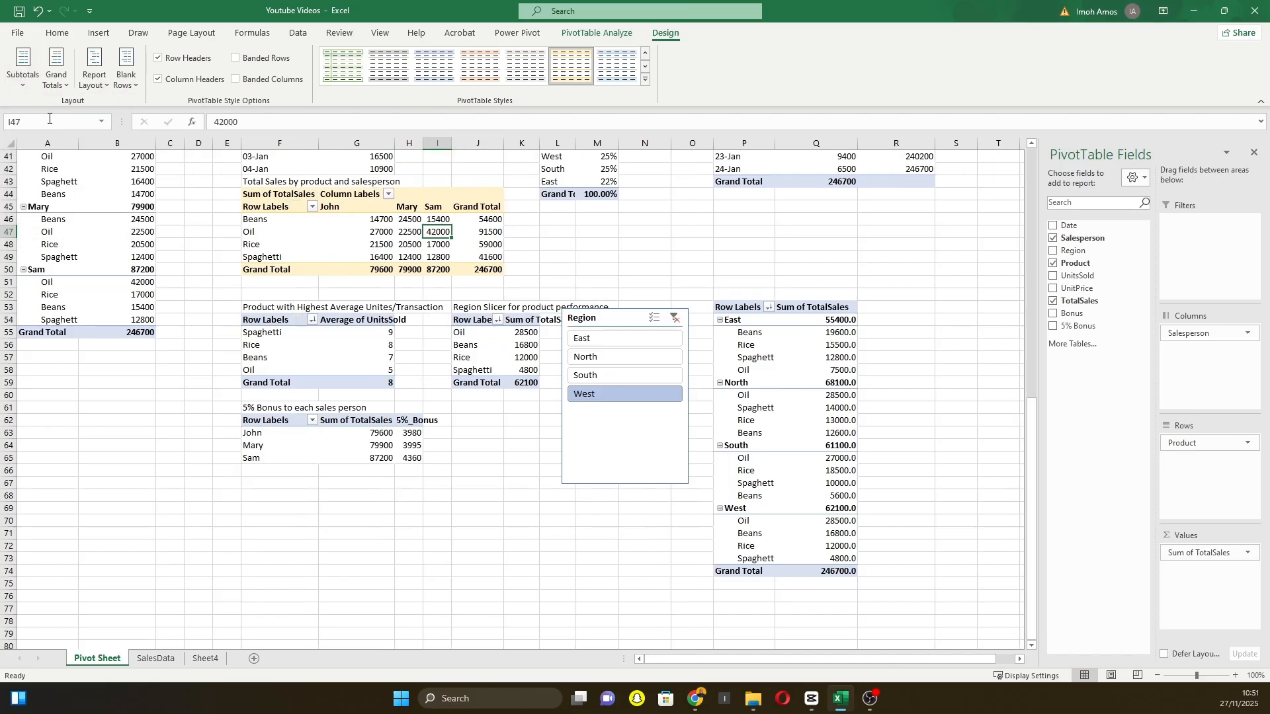
Step: Turn off grand totals for both rows and columns in the "Total Sales by product and salesperson" pivot table
left_click(57, 74)
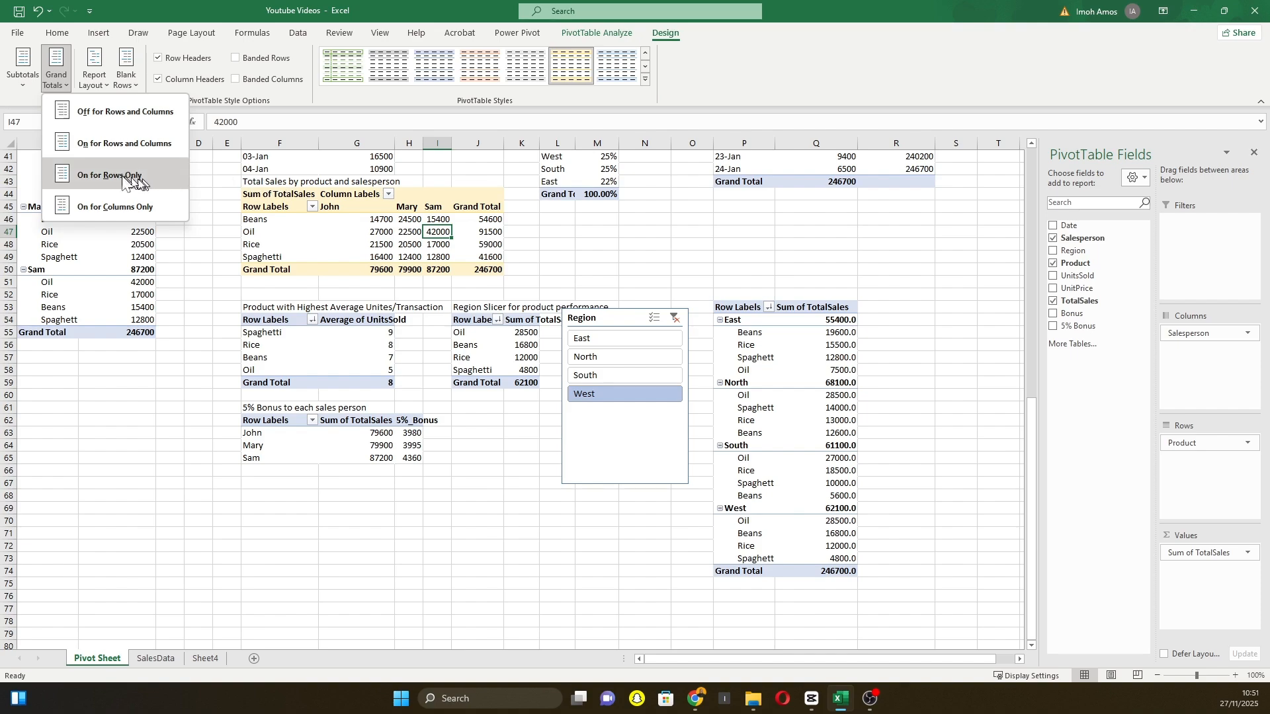
left_click(104, 110)
left_click(520, 283)
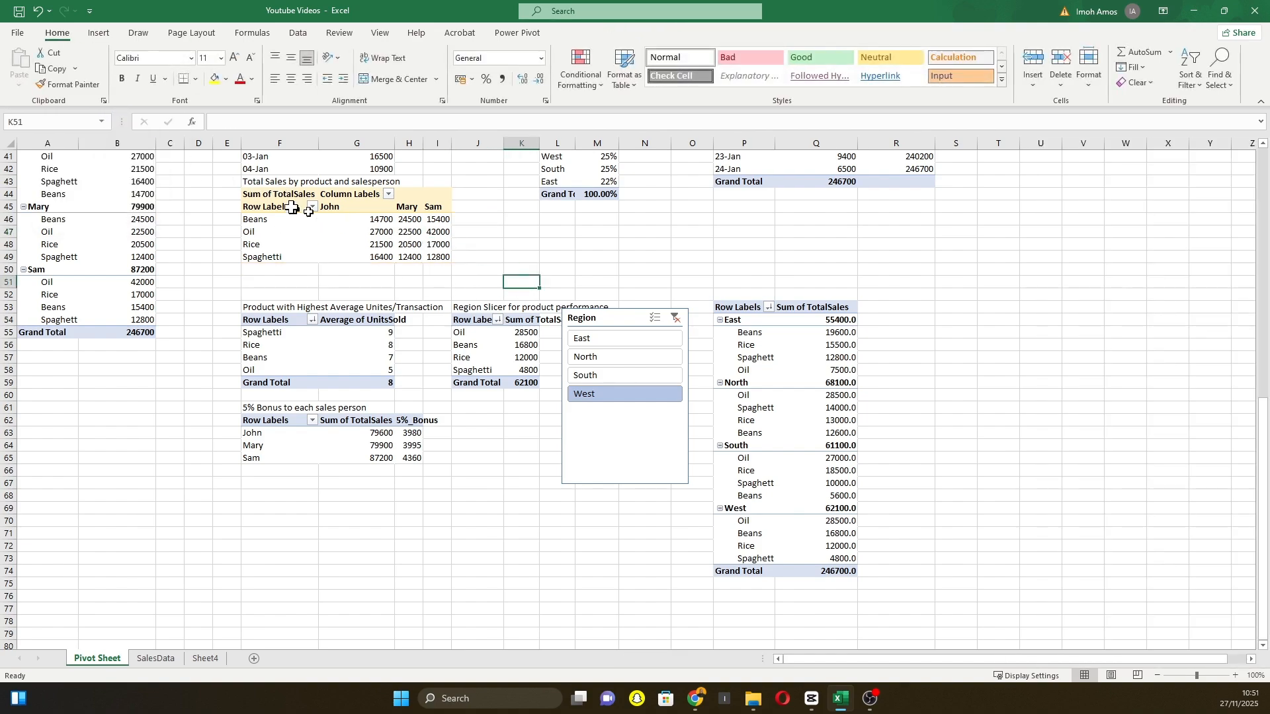
left_click(253, 196)
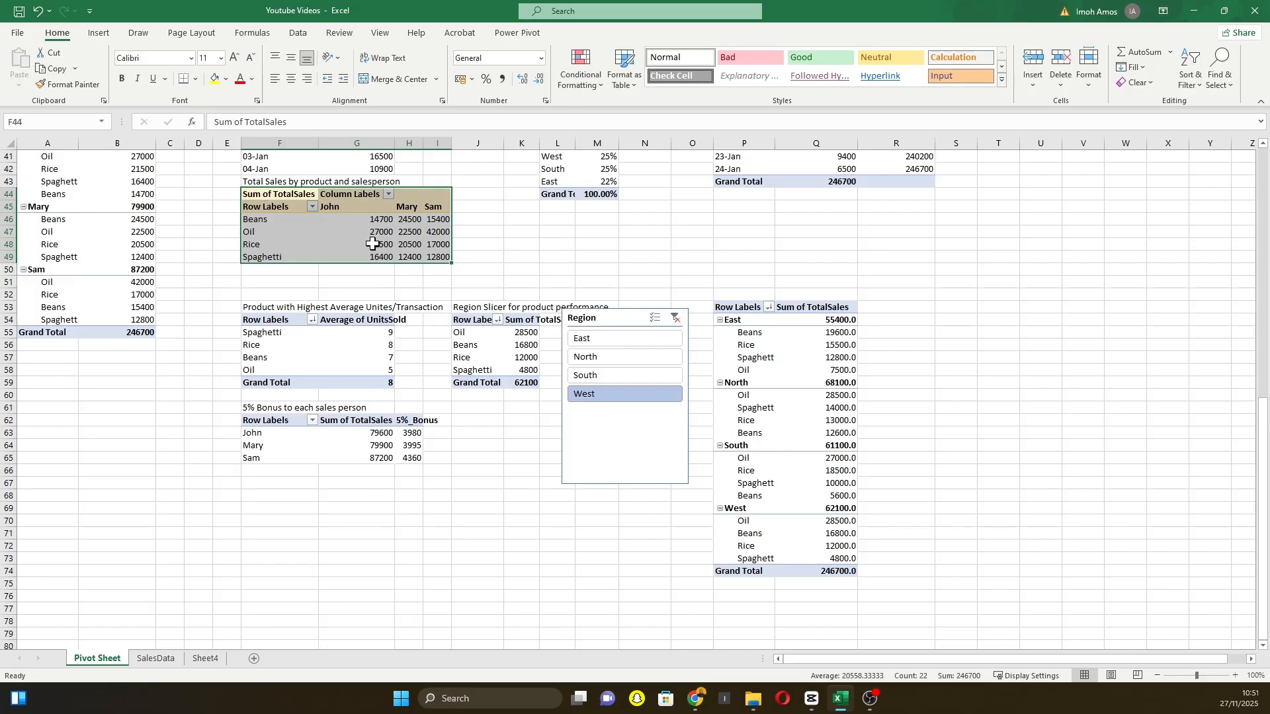
left_click(516, 257)
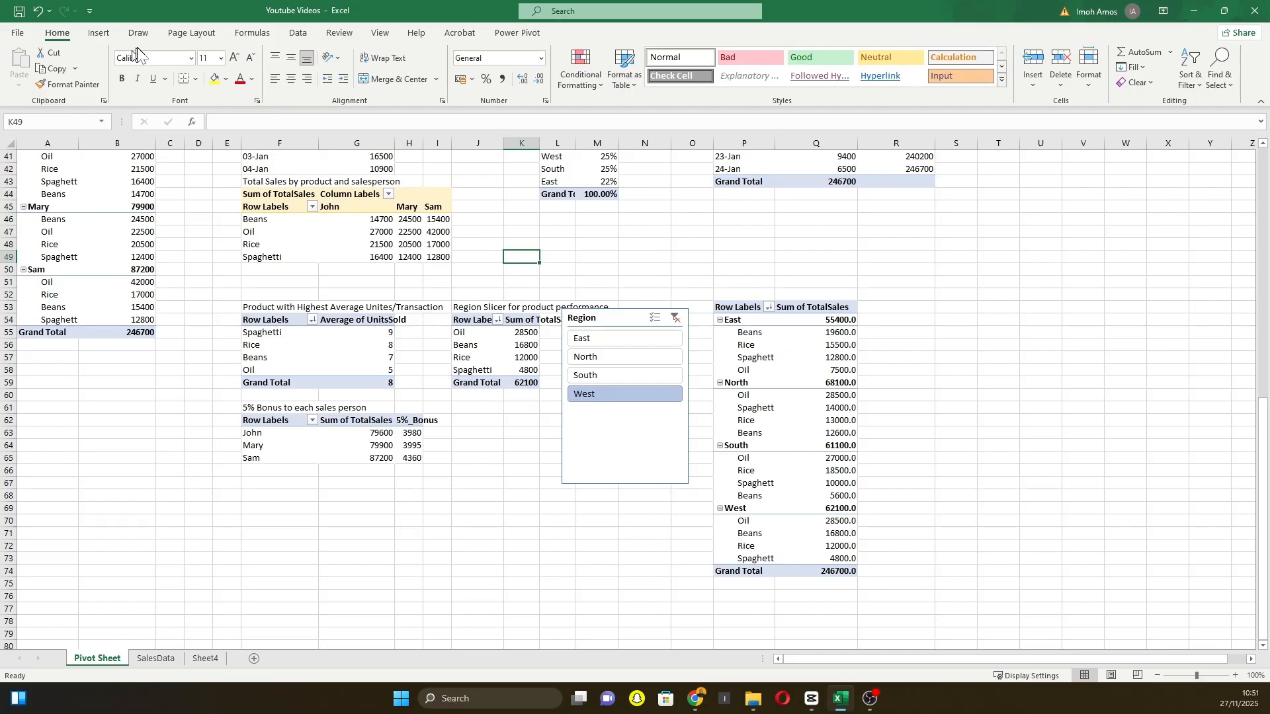
Step: Check the source data range of the "Total Sales by product and salesperson" pivot table without changing it
left_click(373, 222)
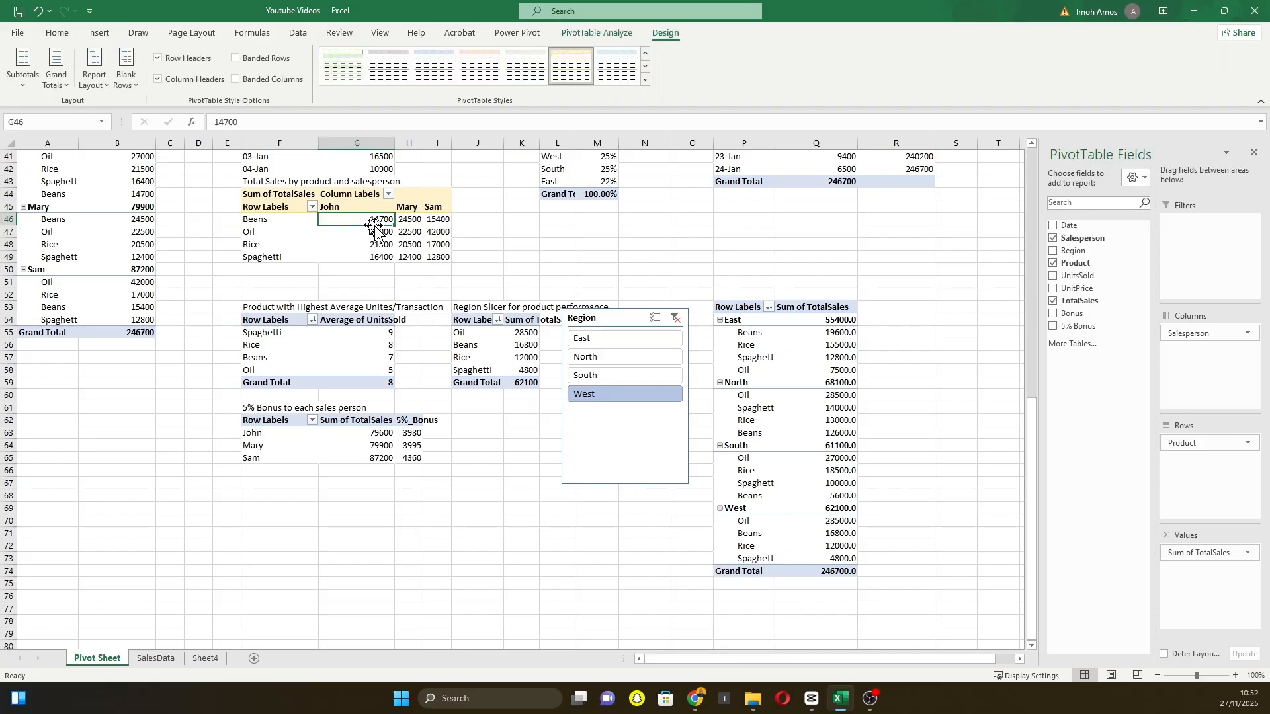
left_click(597, 32)
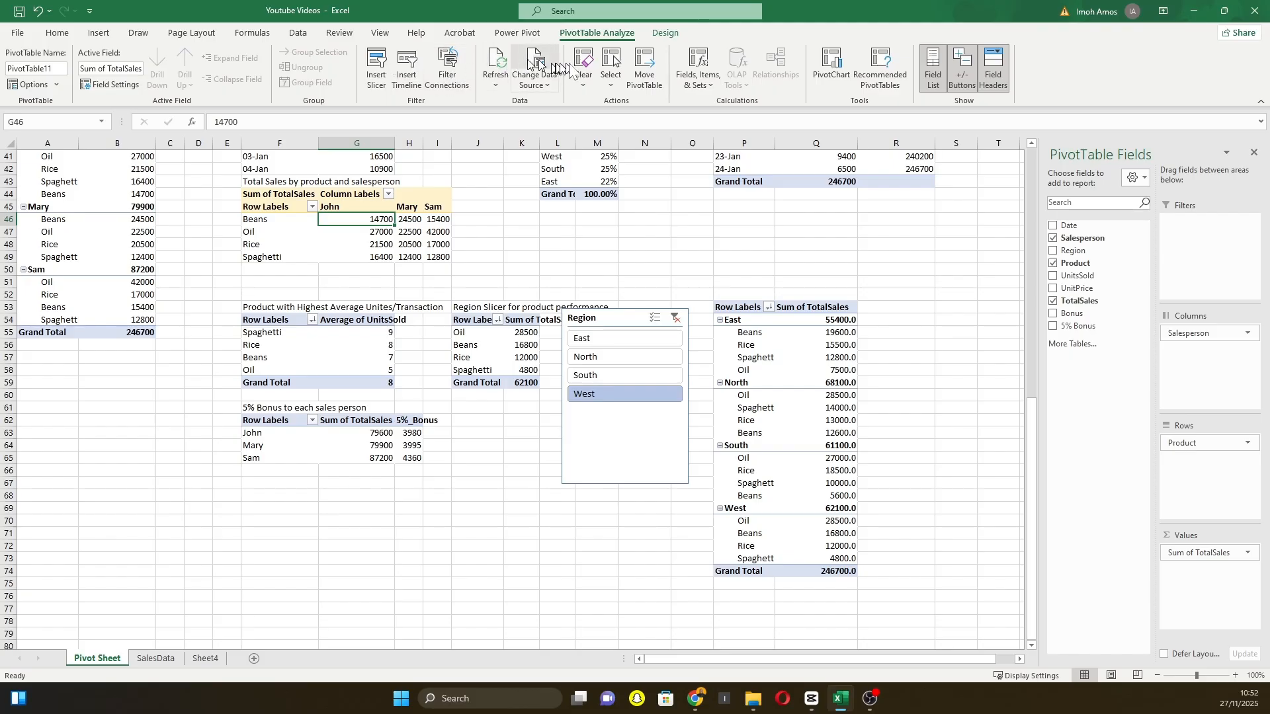
left_click(546, 80)
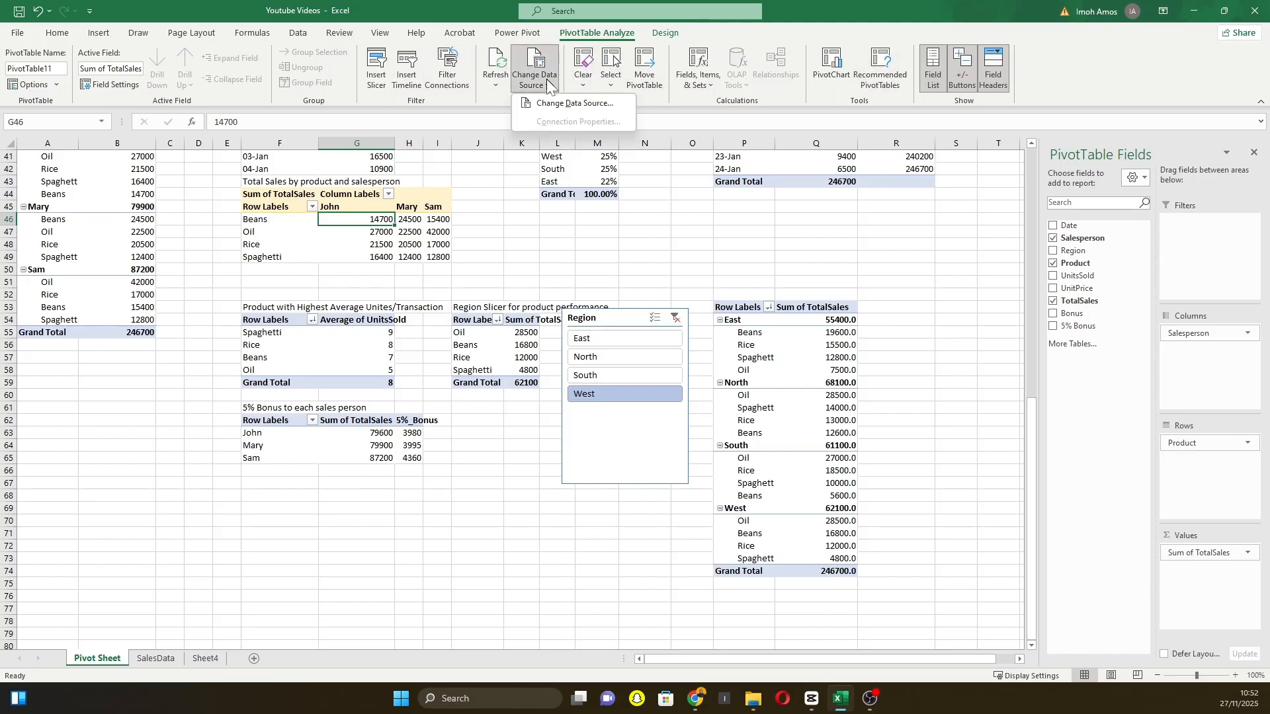
left_click(570, 103)
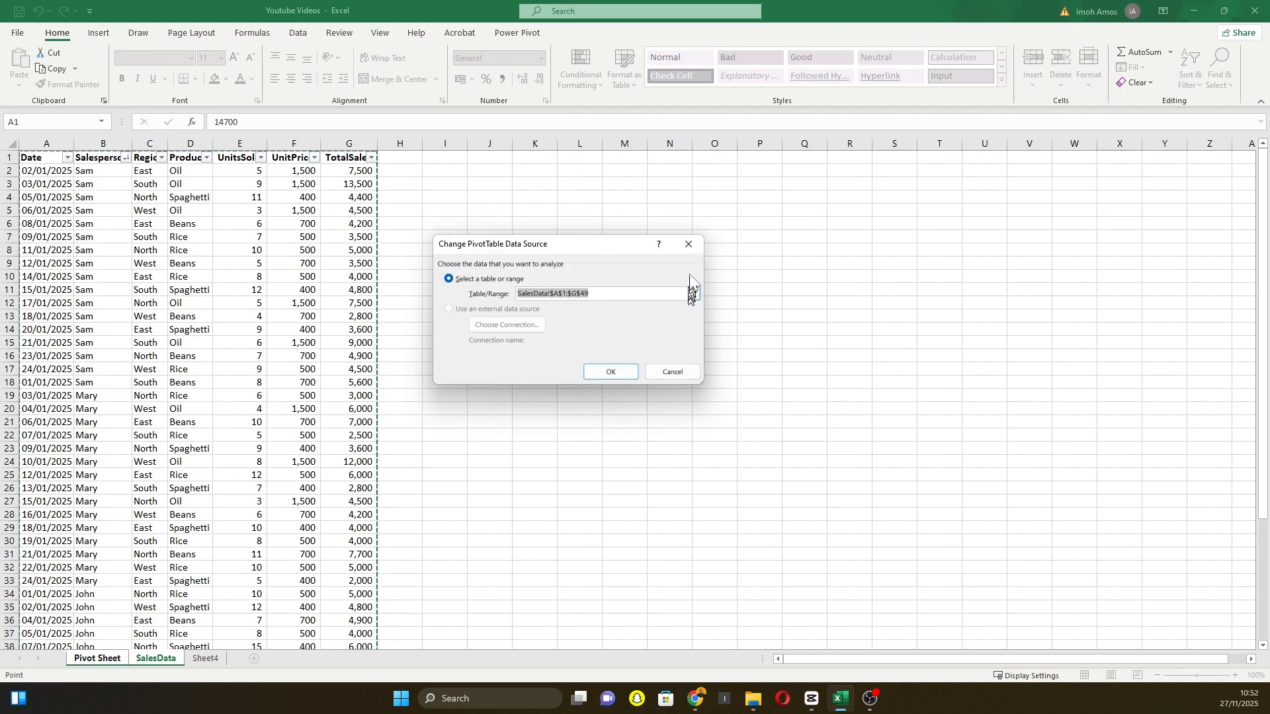
left_click(688, 248)
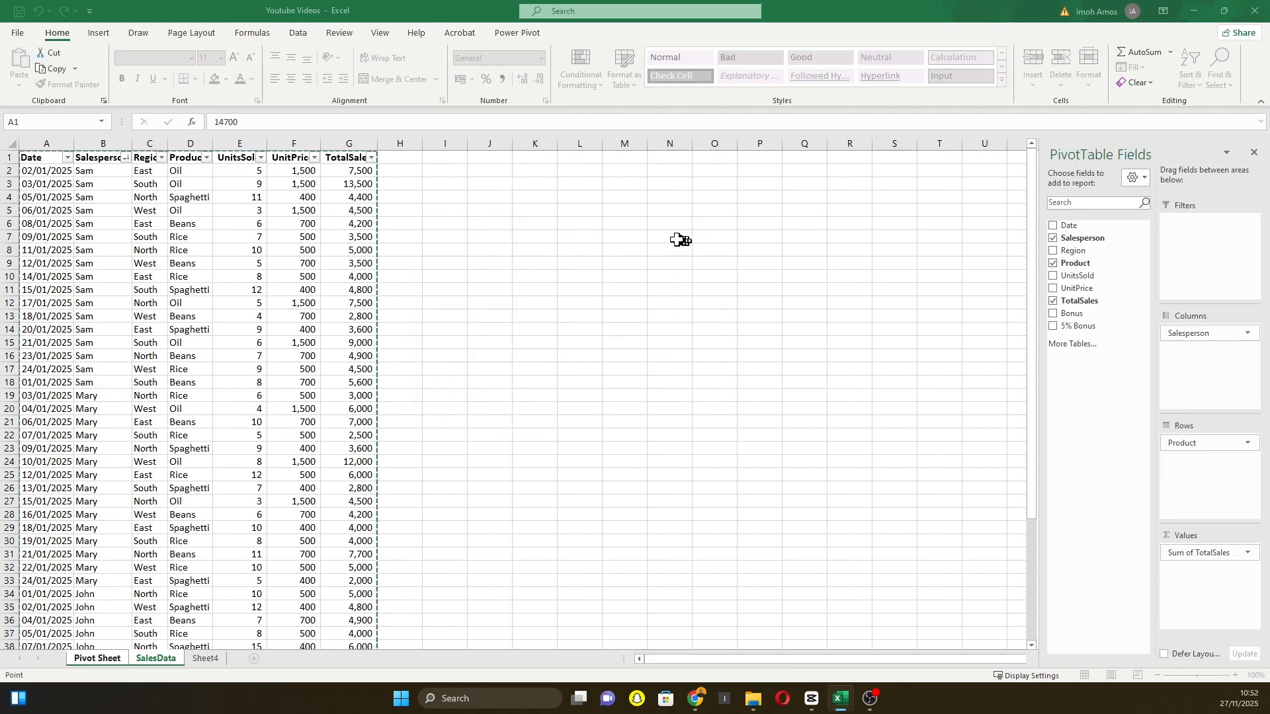
left_click(584, 36)
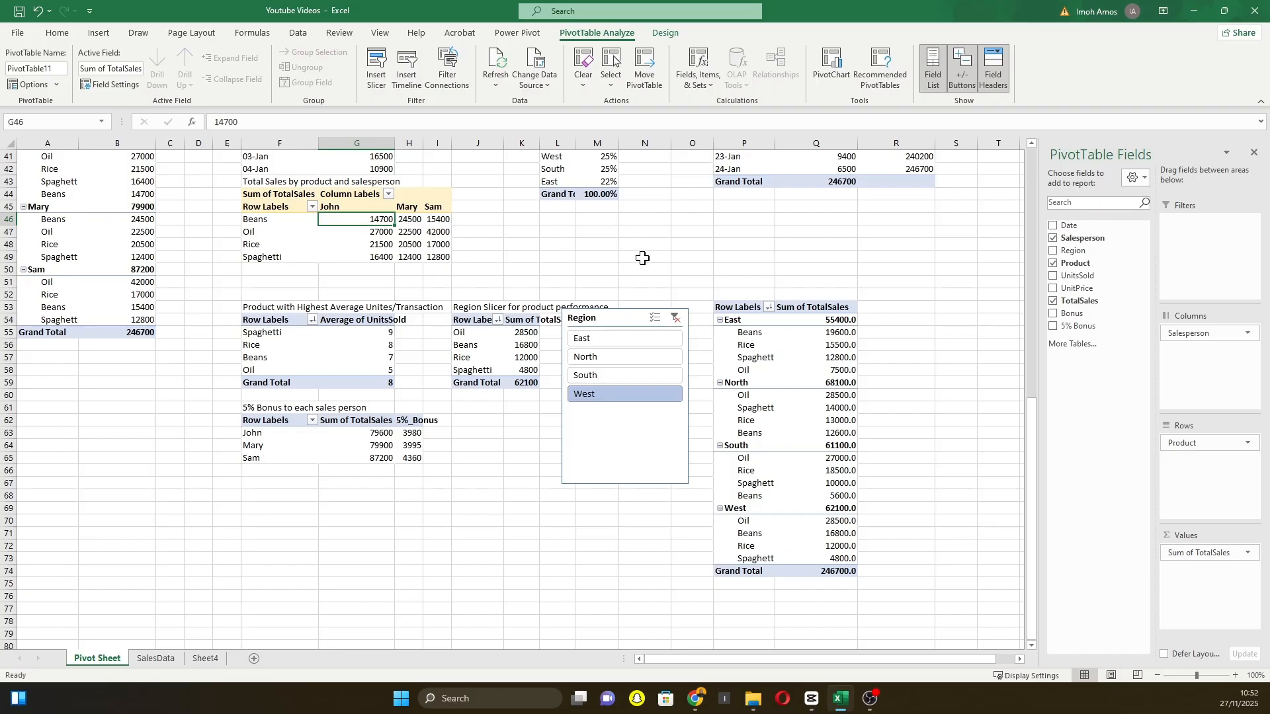
Step: Browse the recommended PivotTables for the sales data and close them without inserting one
left_click(886, 65)
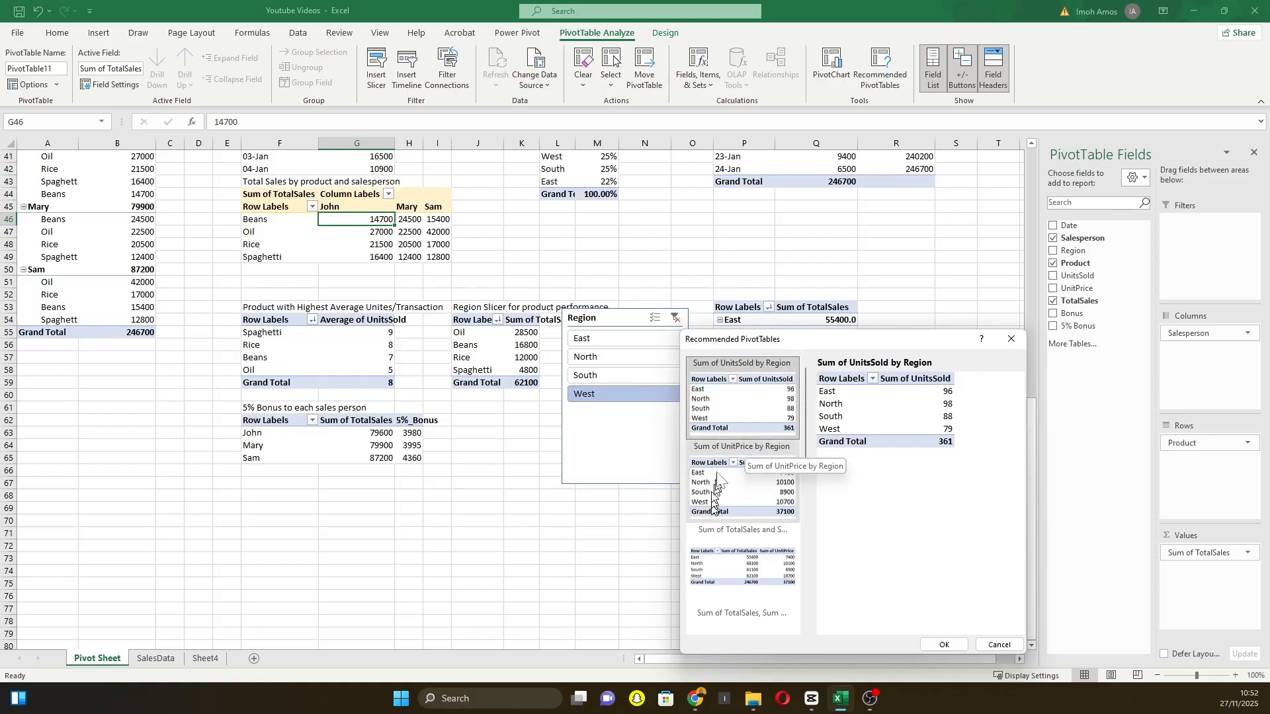
scroll(754, 455, "down", 5)
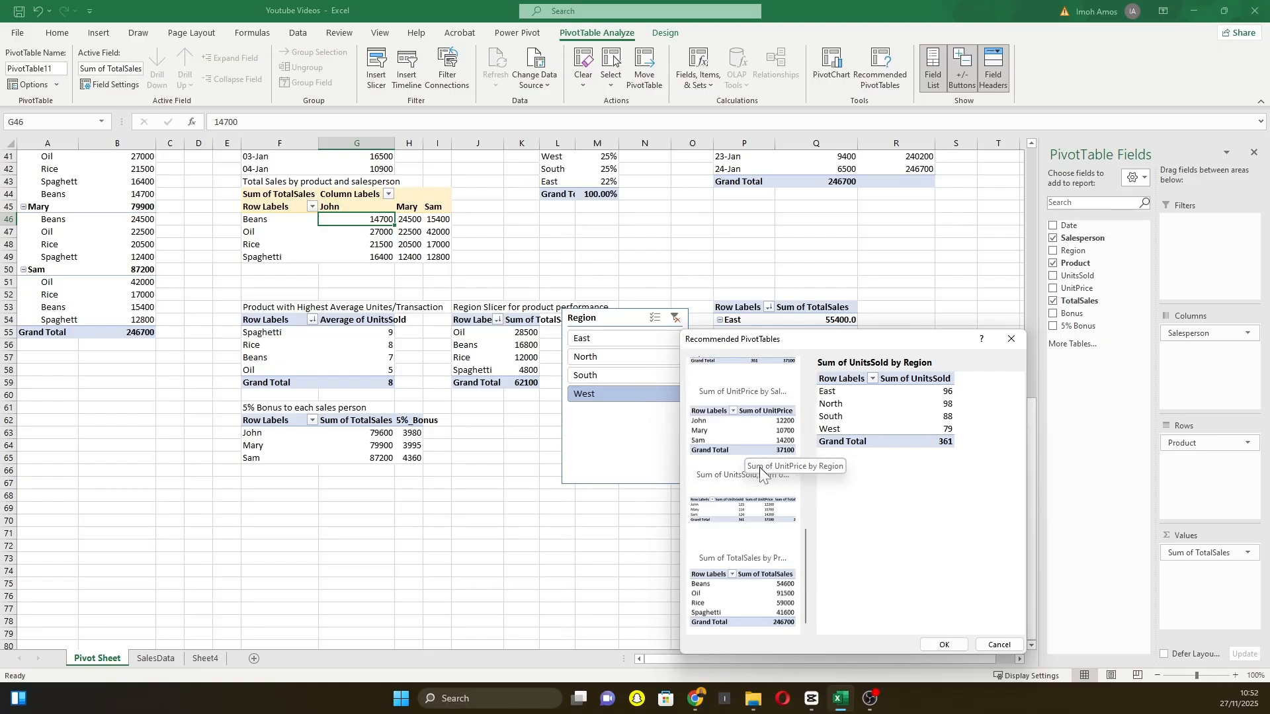
scroll(759, 467, "up", 5)
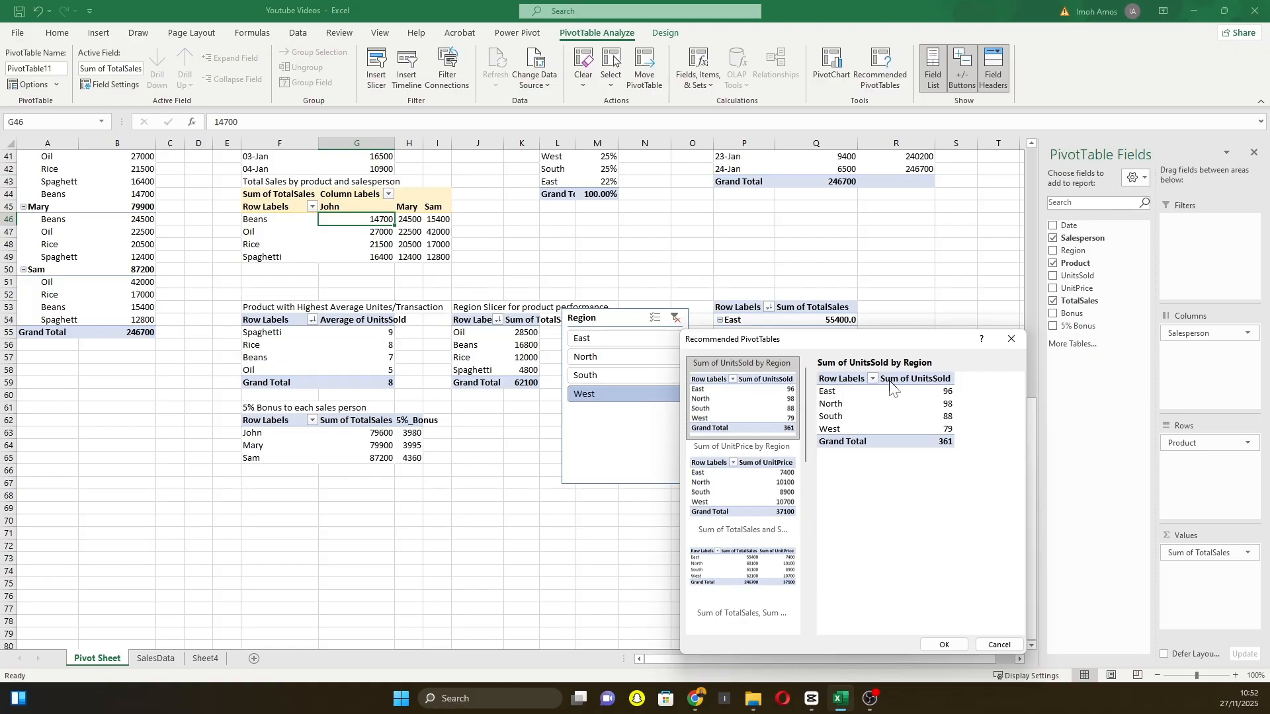
left_click(1010, 340)
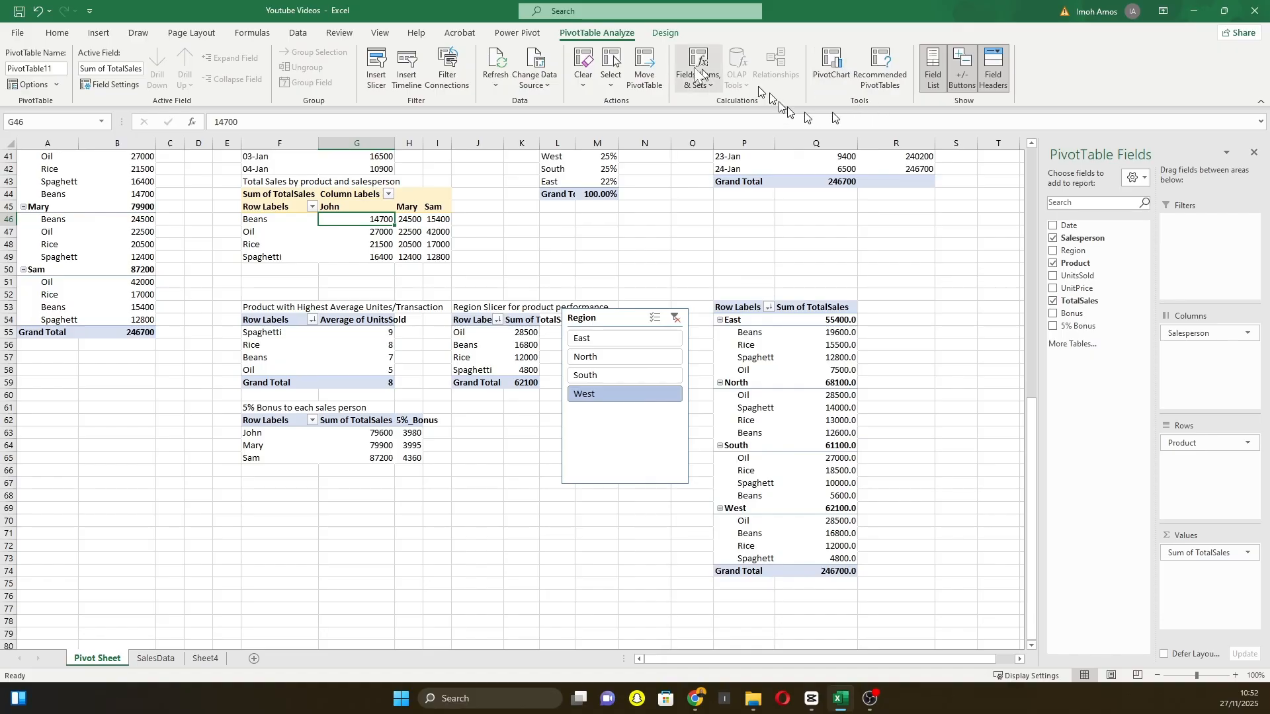
Step: Hide the PivotTable field list for the region and product pivot table, and show it again
left_click(756, 332)
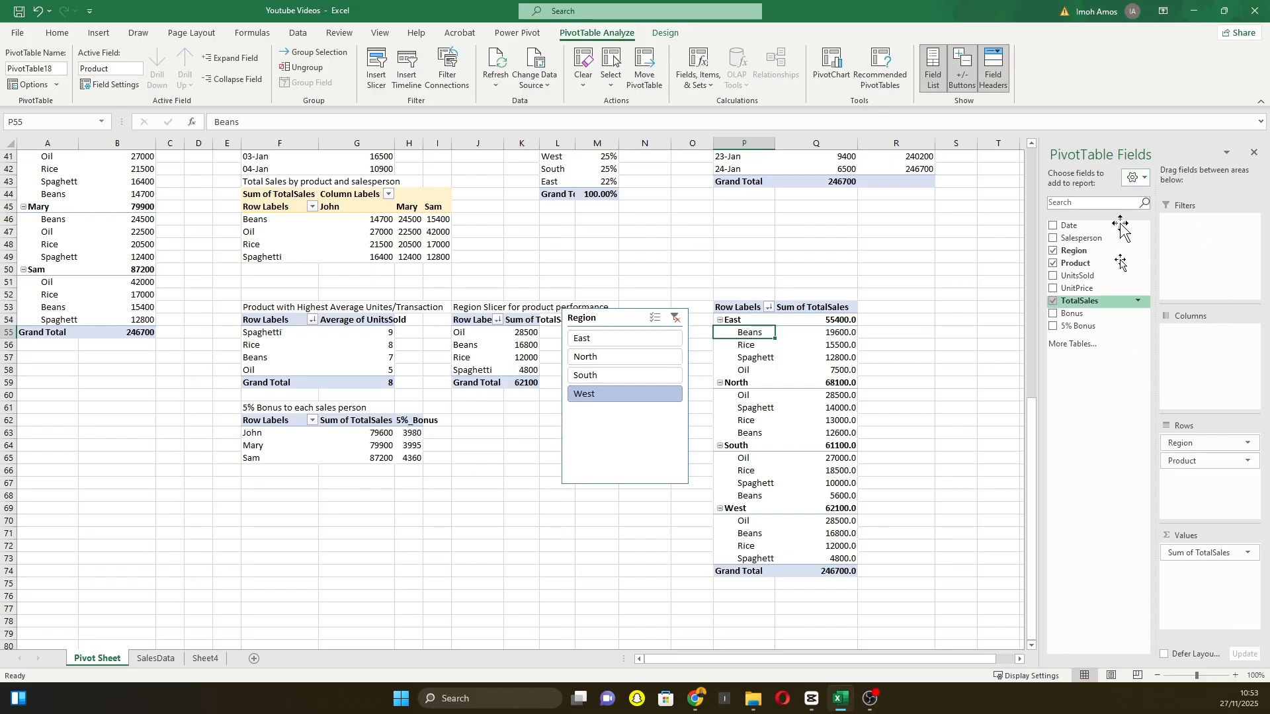
left_click(931, 75)
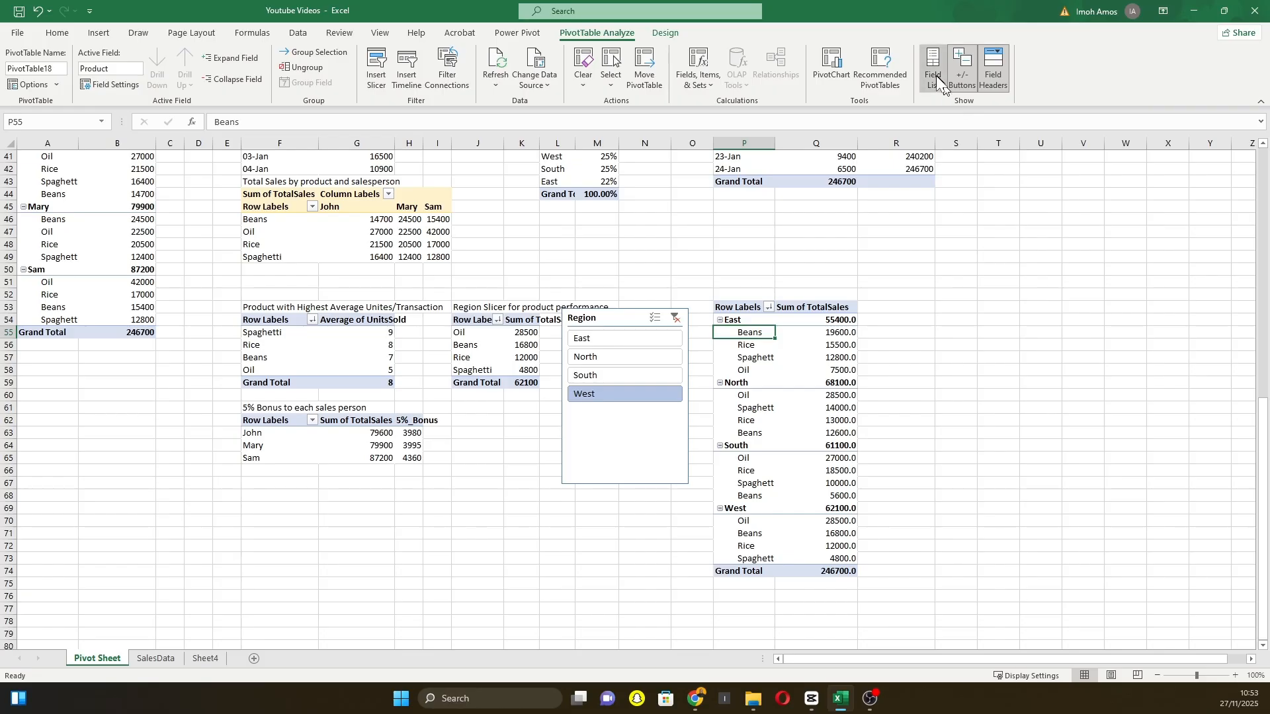
left_click(938, 81)
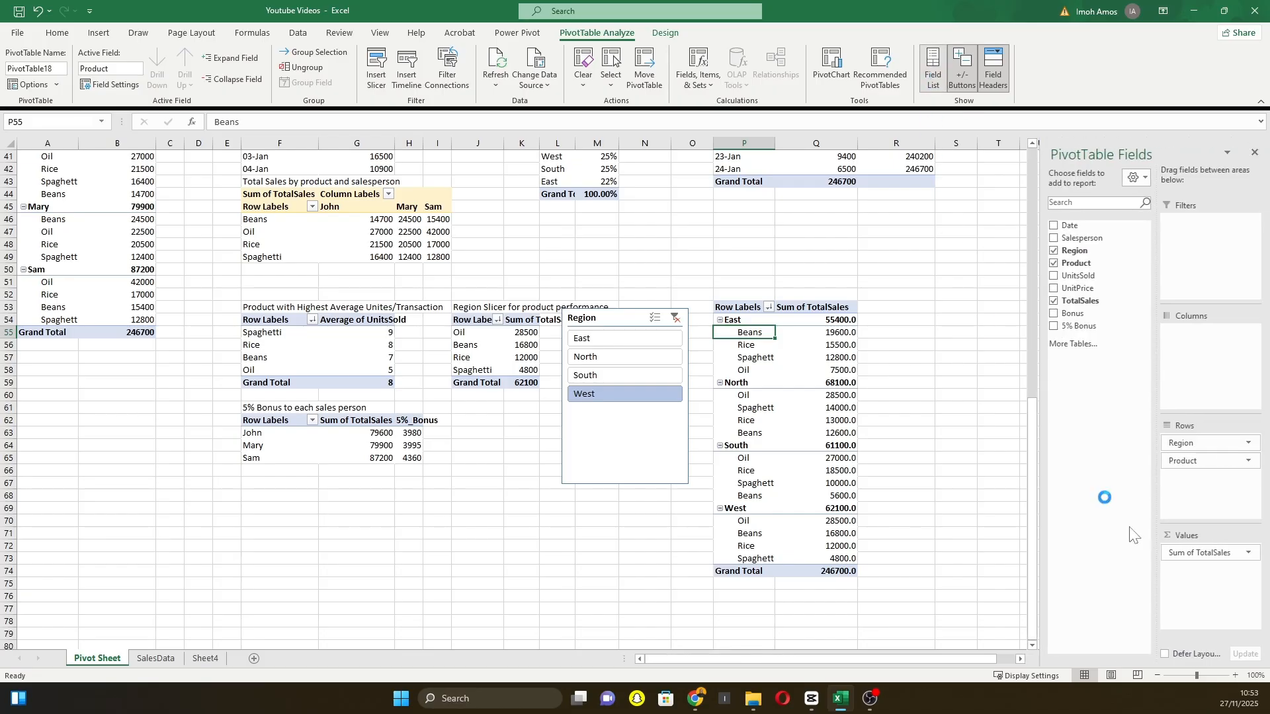
Step: Hide the expand/collapse buttons on the region groups in the region and product pivot table, and show them again
left_click(970, 74)
left_click(971, 74)
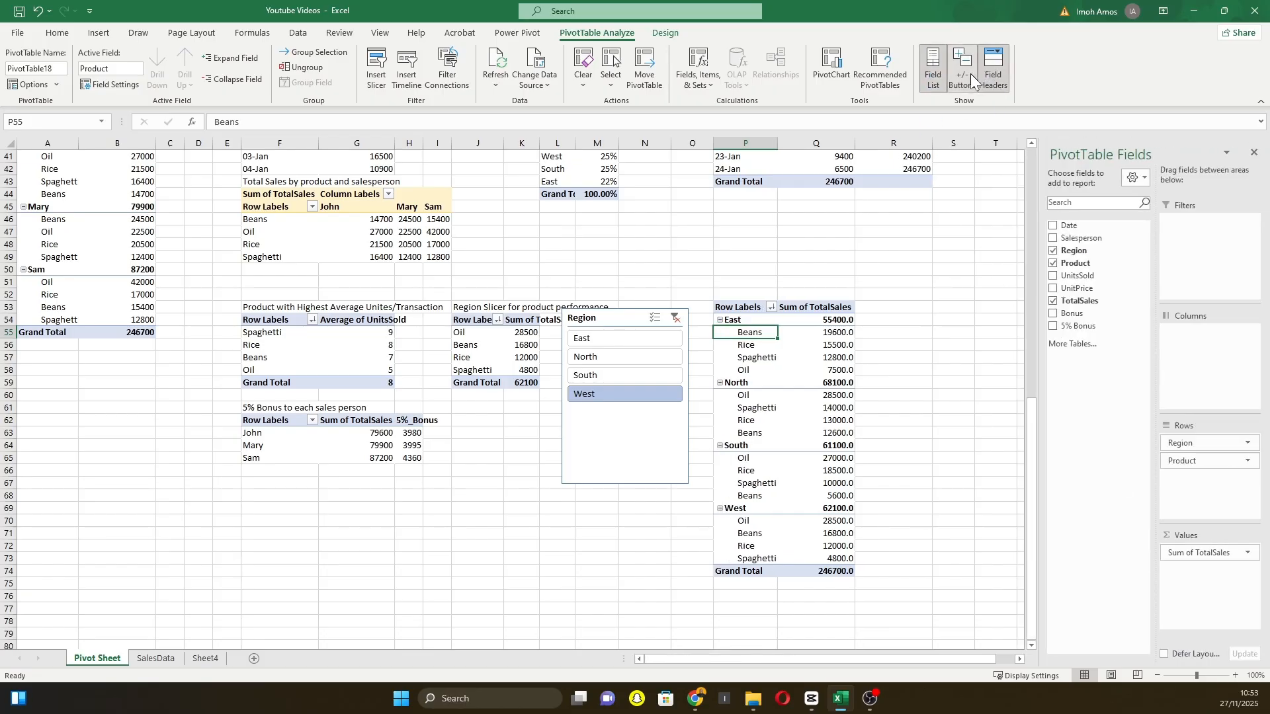
left_click(971, 73)
left_click(971, 74)
Step: Hide the field headers of the region and product pivot table, and show them again
left_click(996, 77)
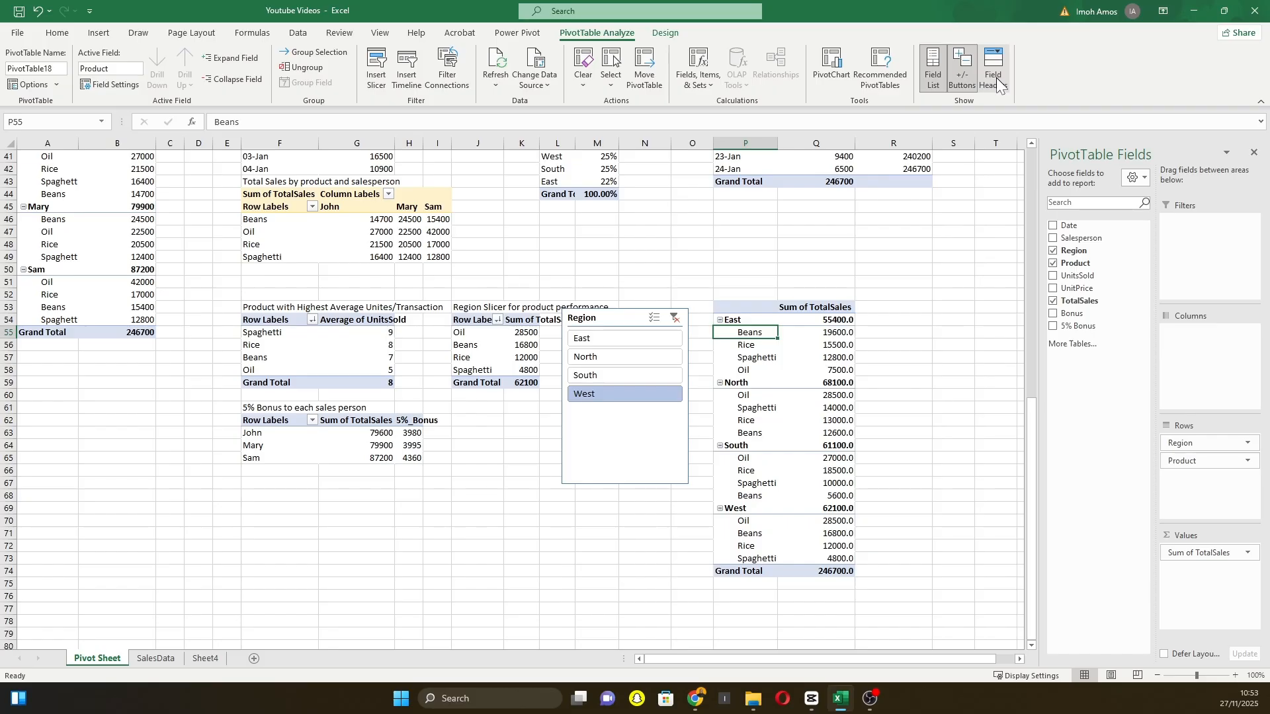
left_click(996, 77)
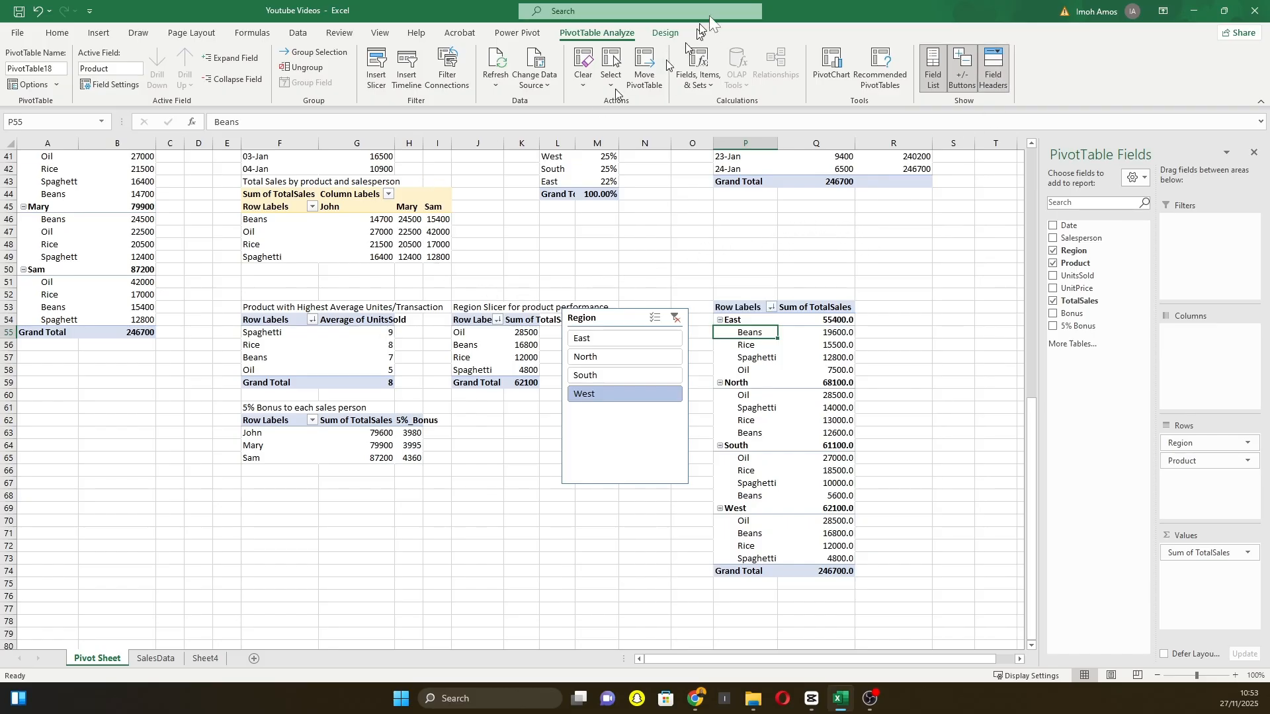
left_click(665, 32)
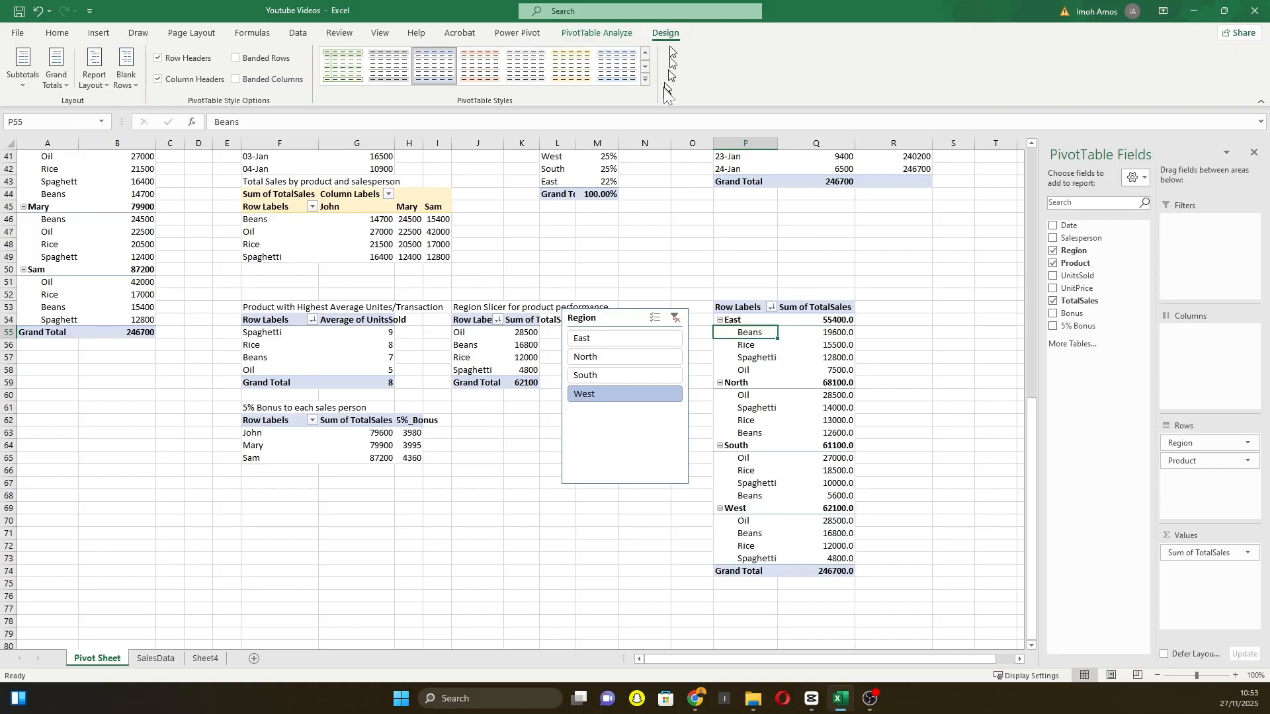